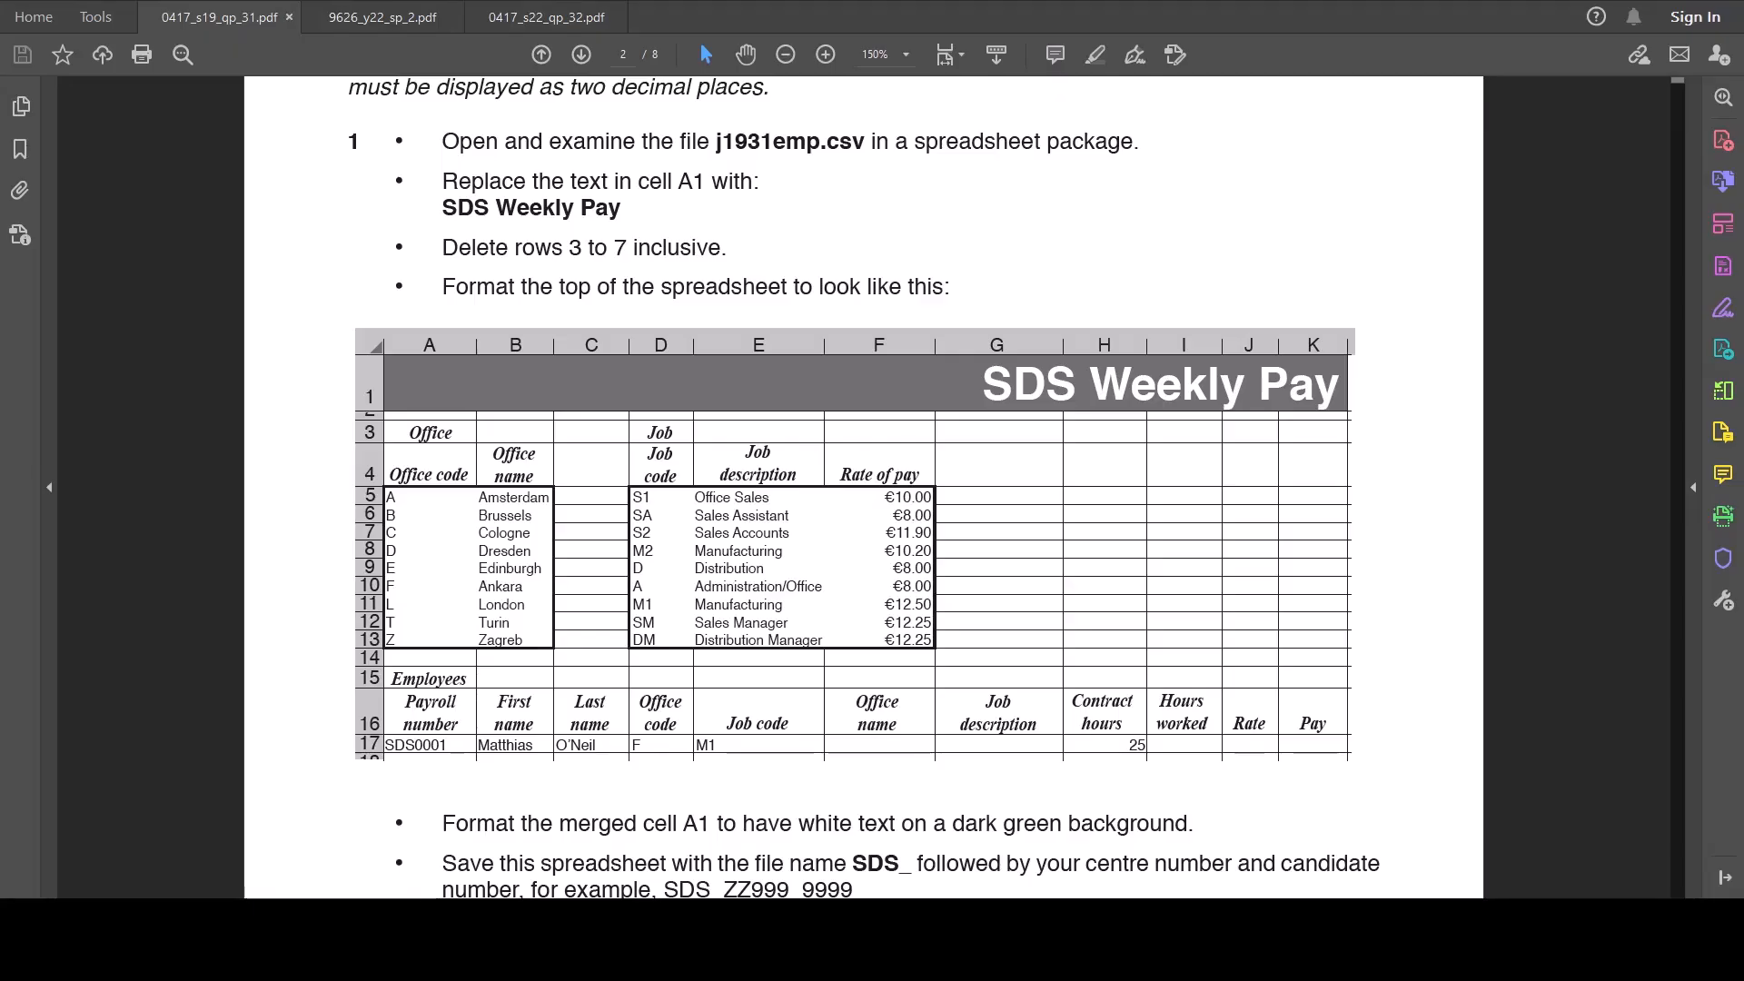
# Step: Read the Task 2 introduction in the question paper, focusing on the currency and decimal-place requirements for employee pay
pyautogui.scroll(3, 863, 490)
pyautogui.scroll(1, 863, 491)
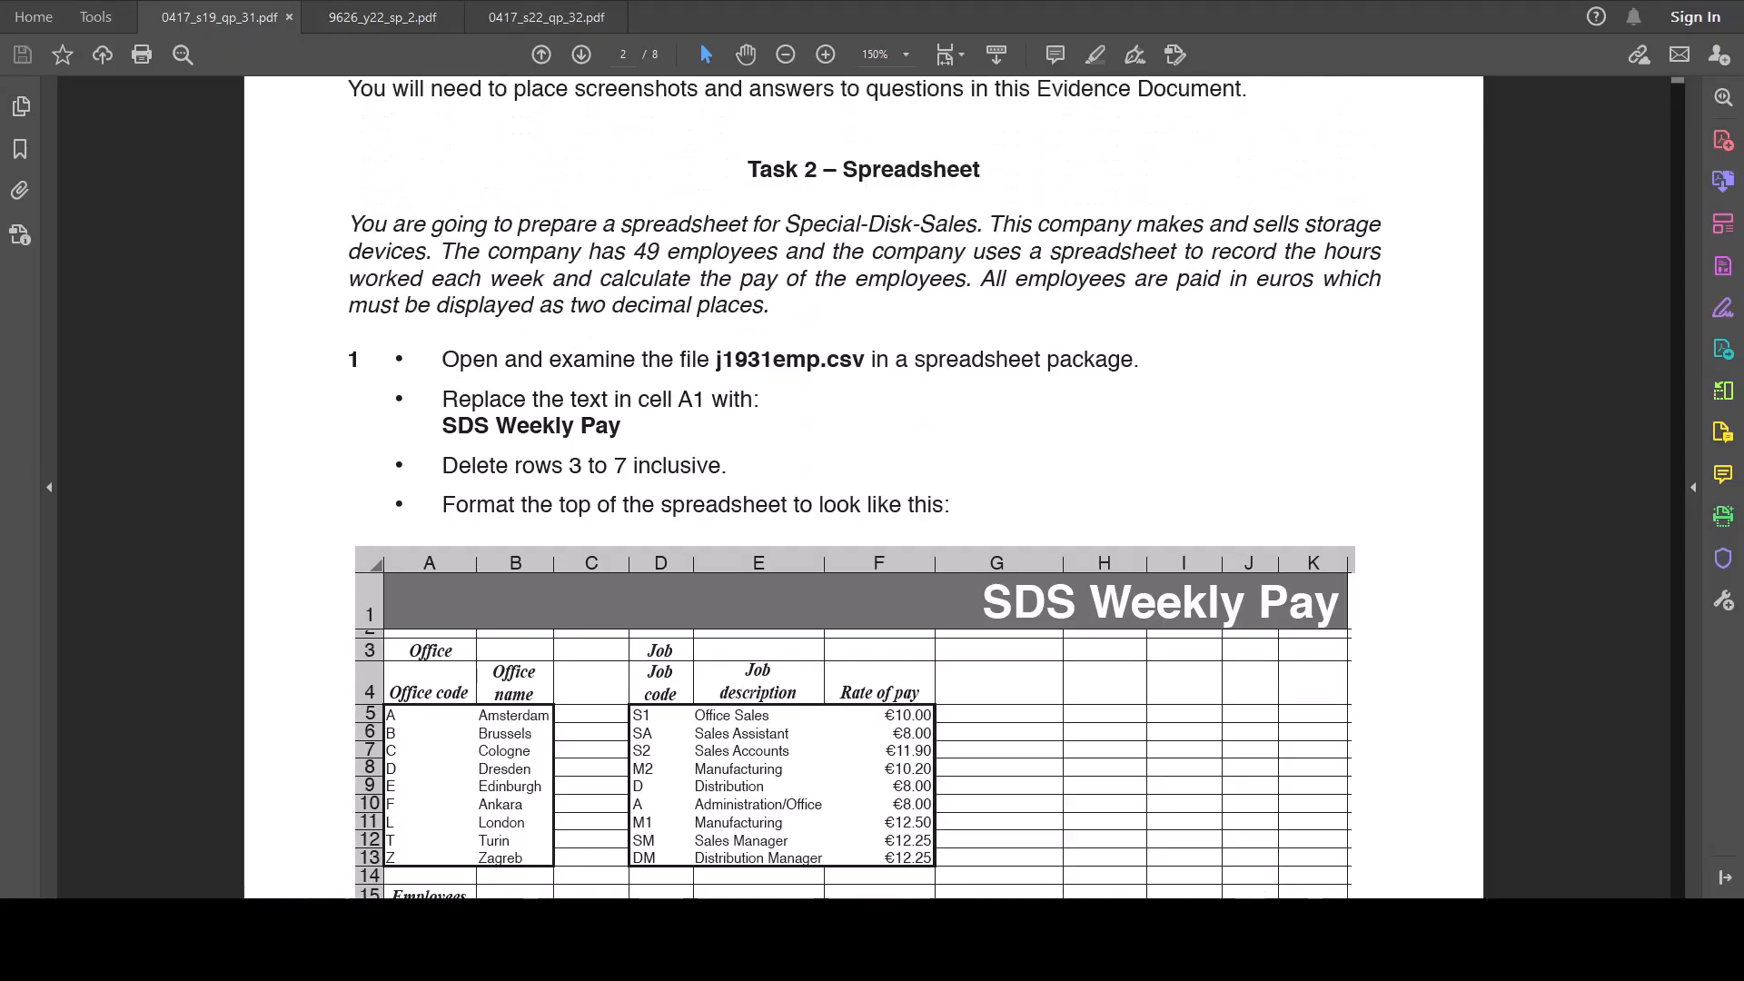
pyautogui.scroll(-5, 863, 491)
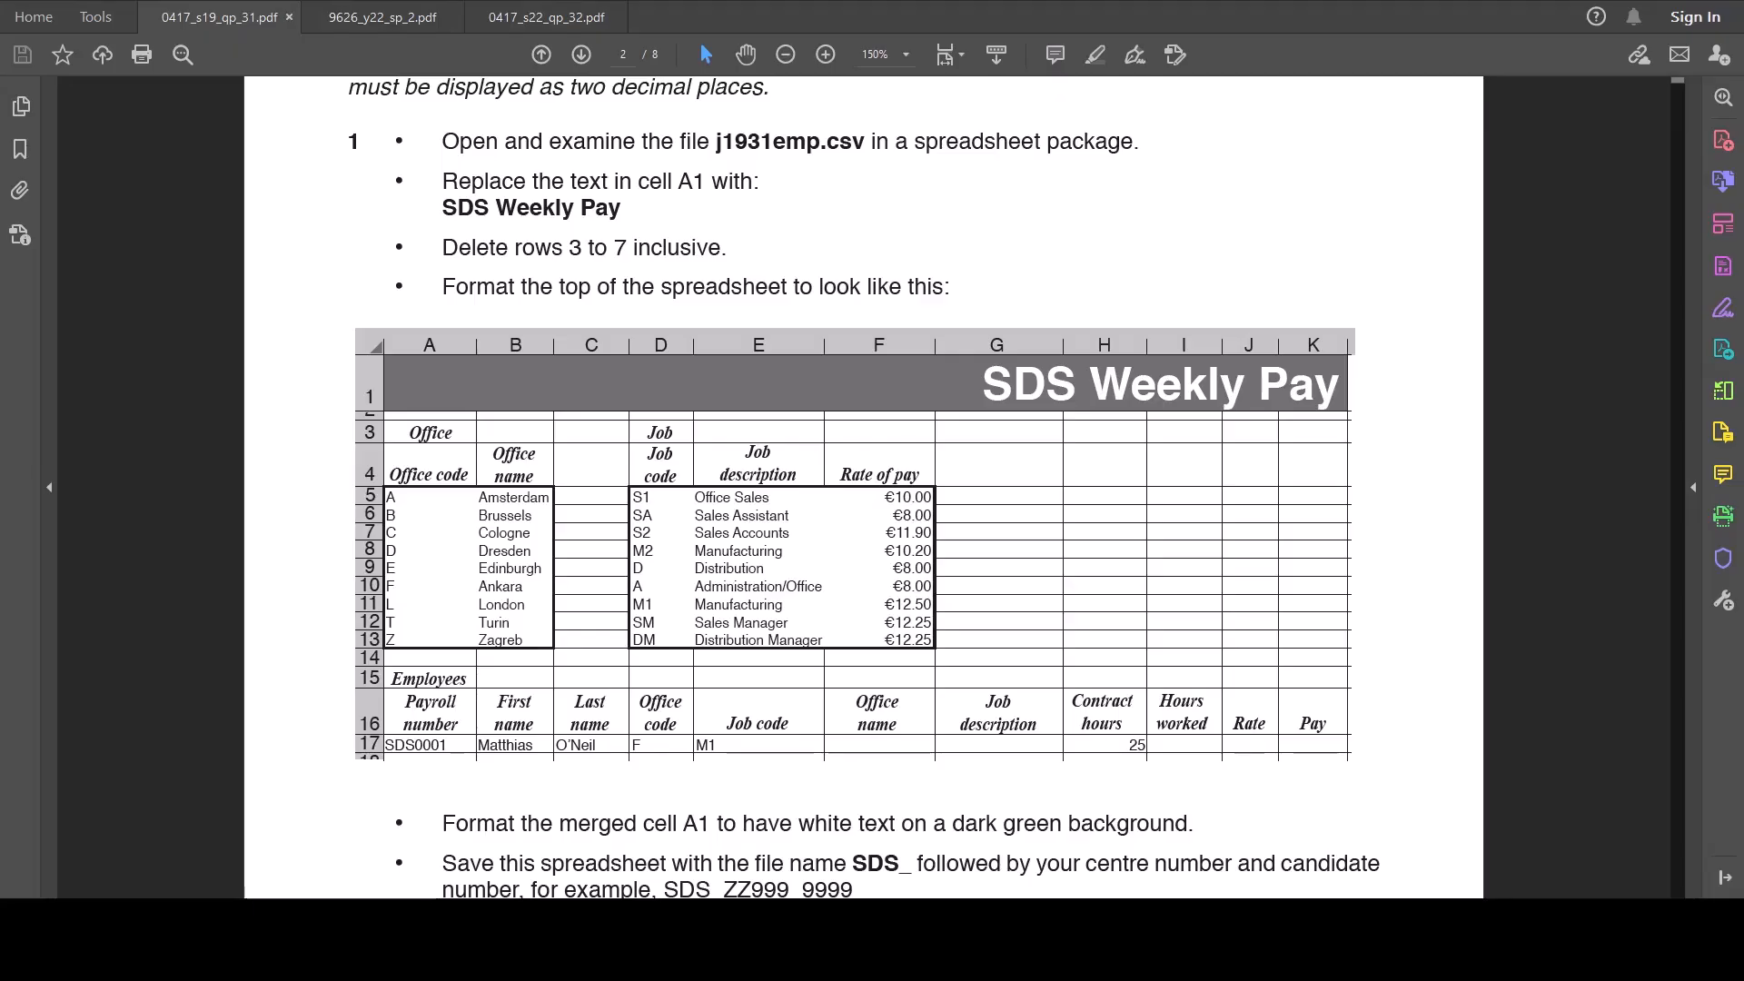
pyautogui.scroll(2, 863, 490)
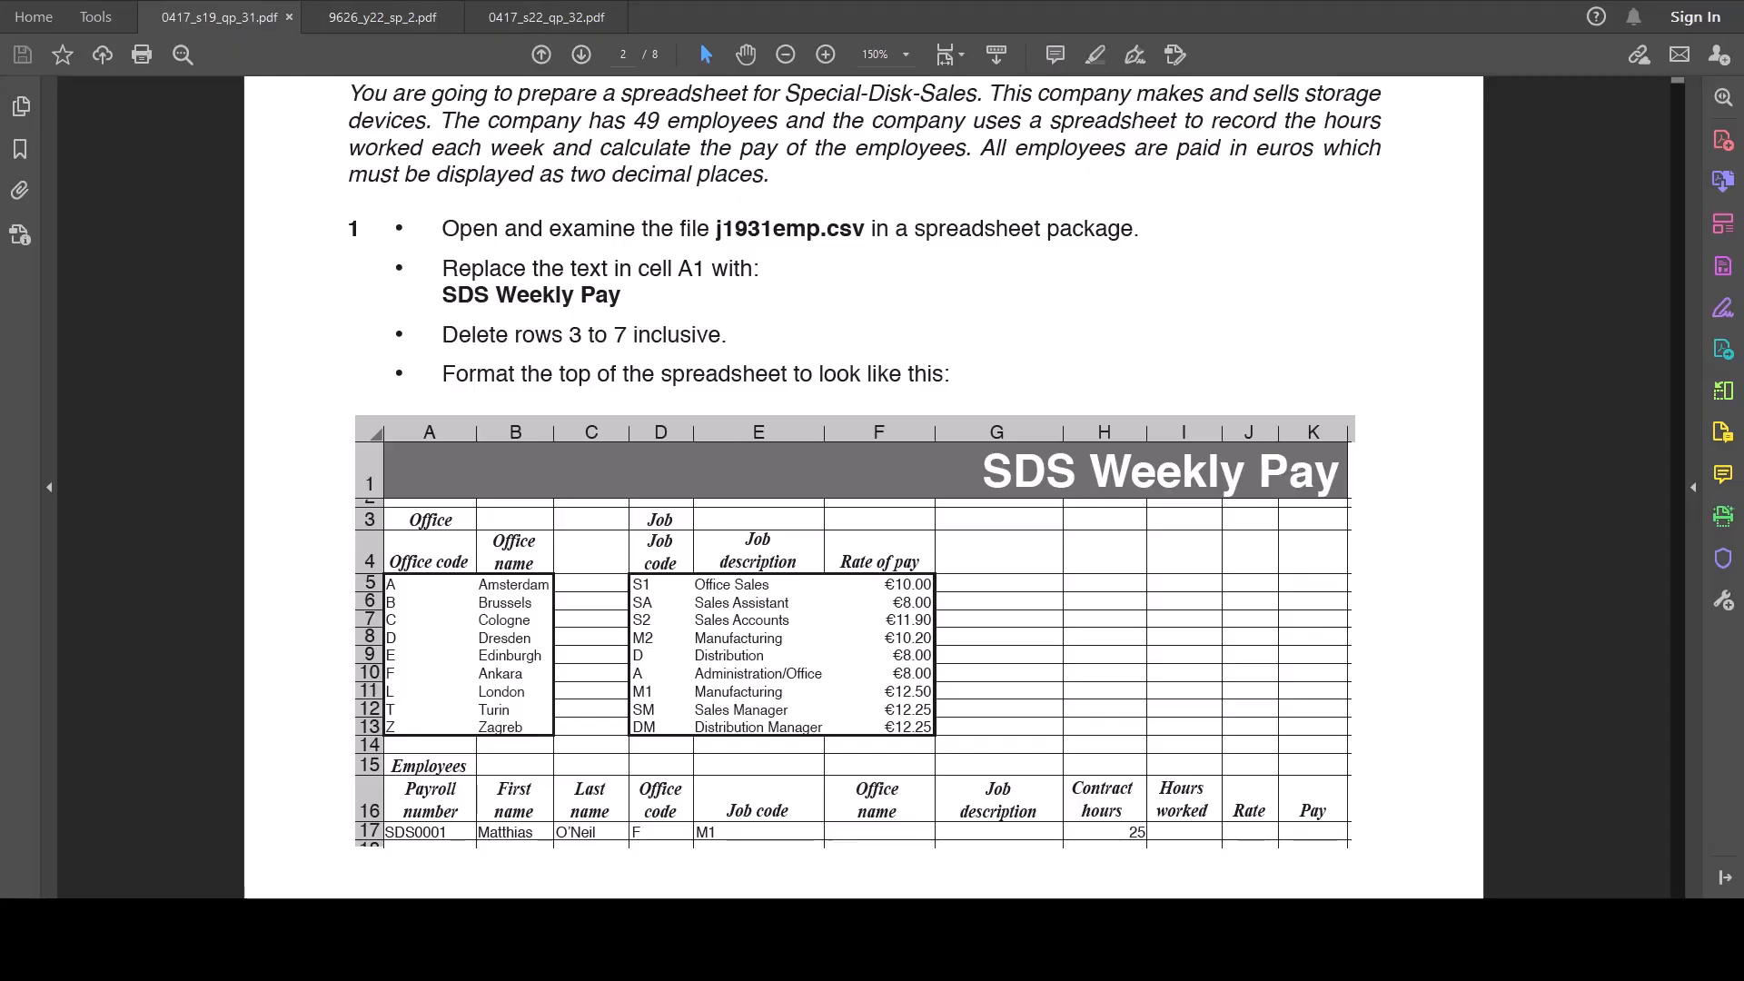
pyautogui.scroll(-1, 863, 490)
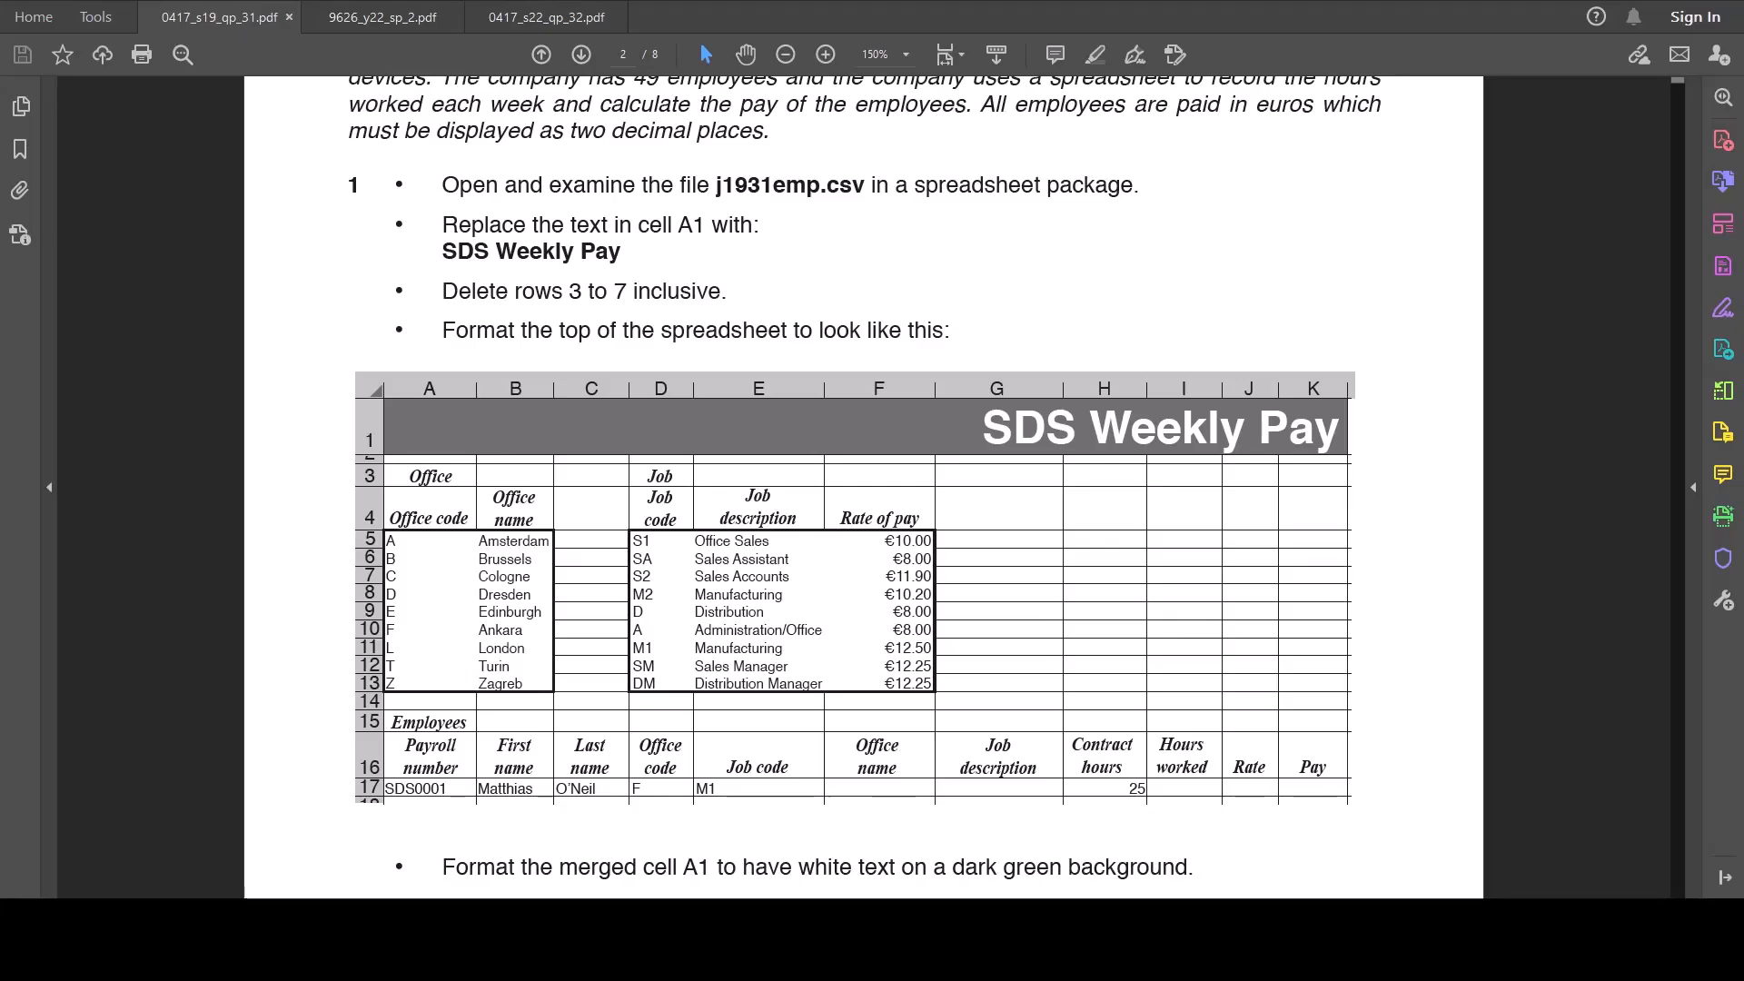
pyautogui.scroll(4, 863, 490)
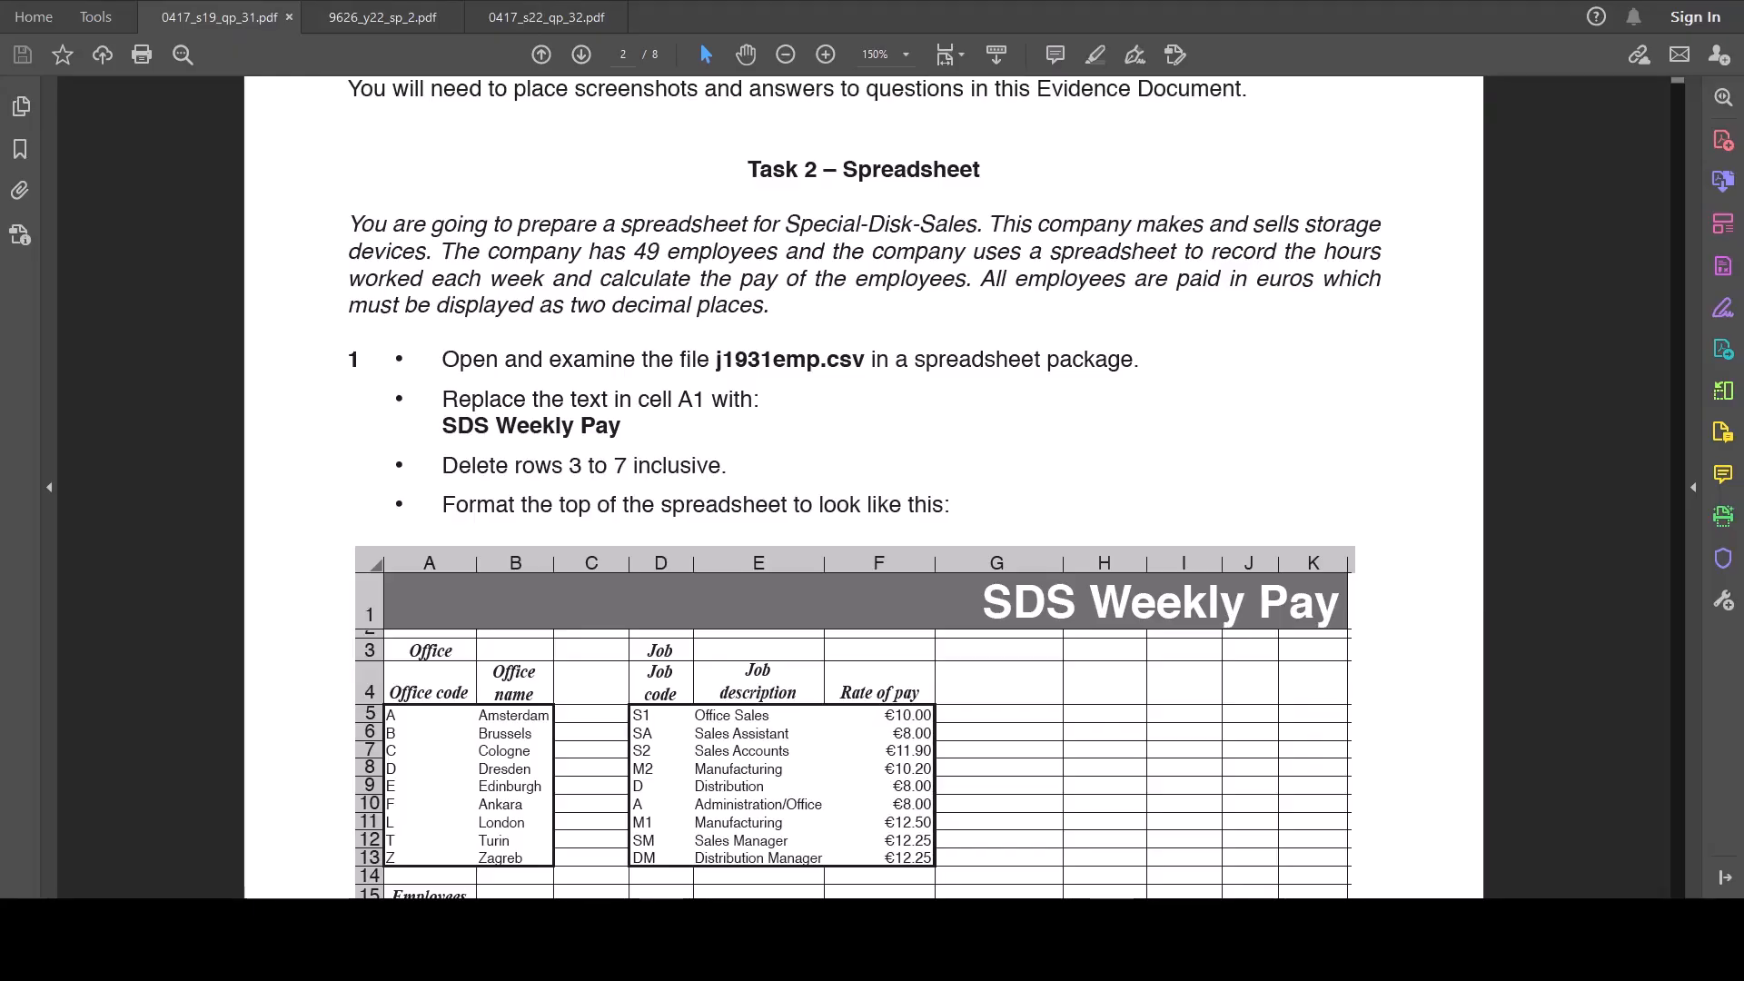
pyautogui.moveTo(349, 224); pyautogui.dragTo(778, 314)
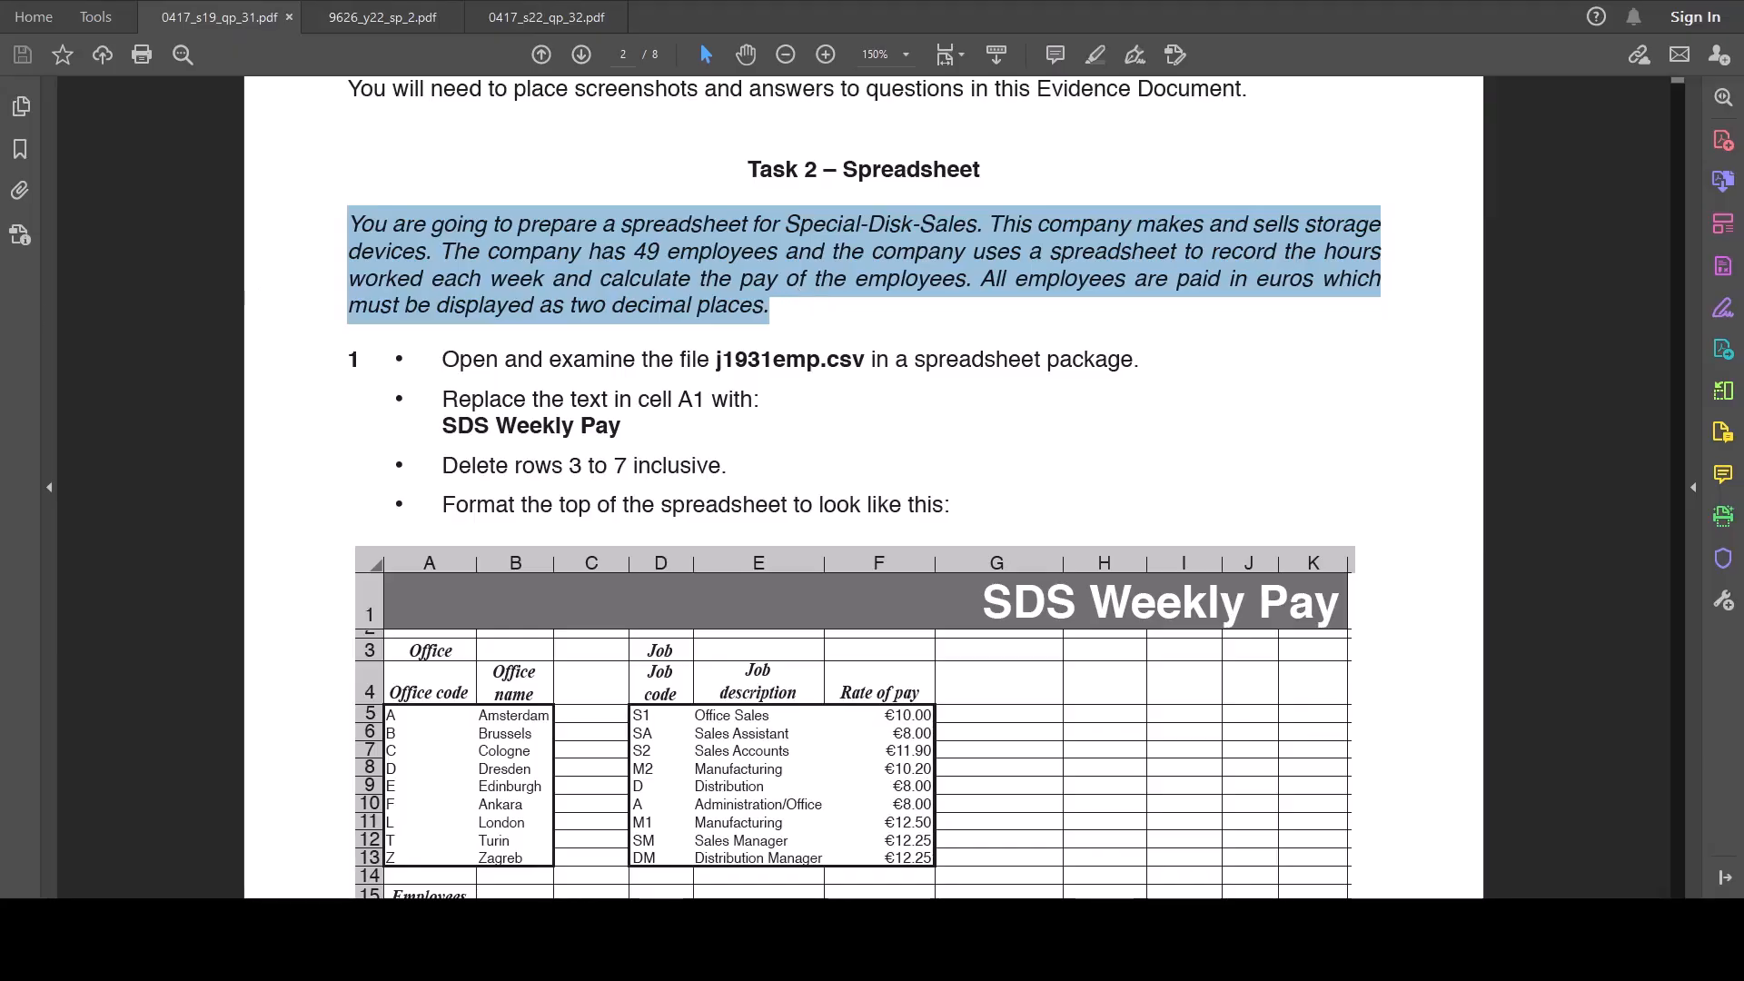
pyautogui.click(799, 309)
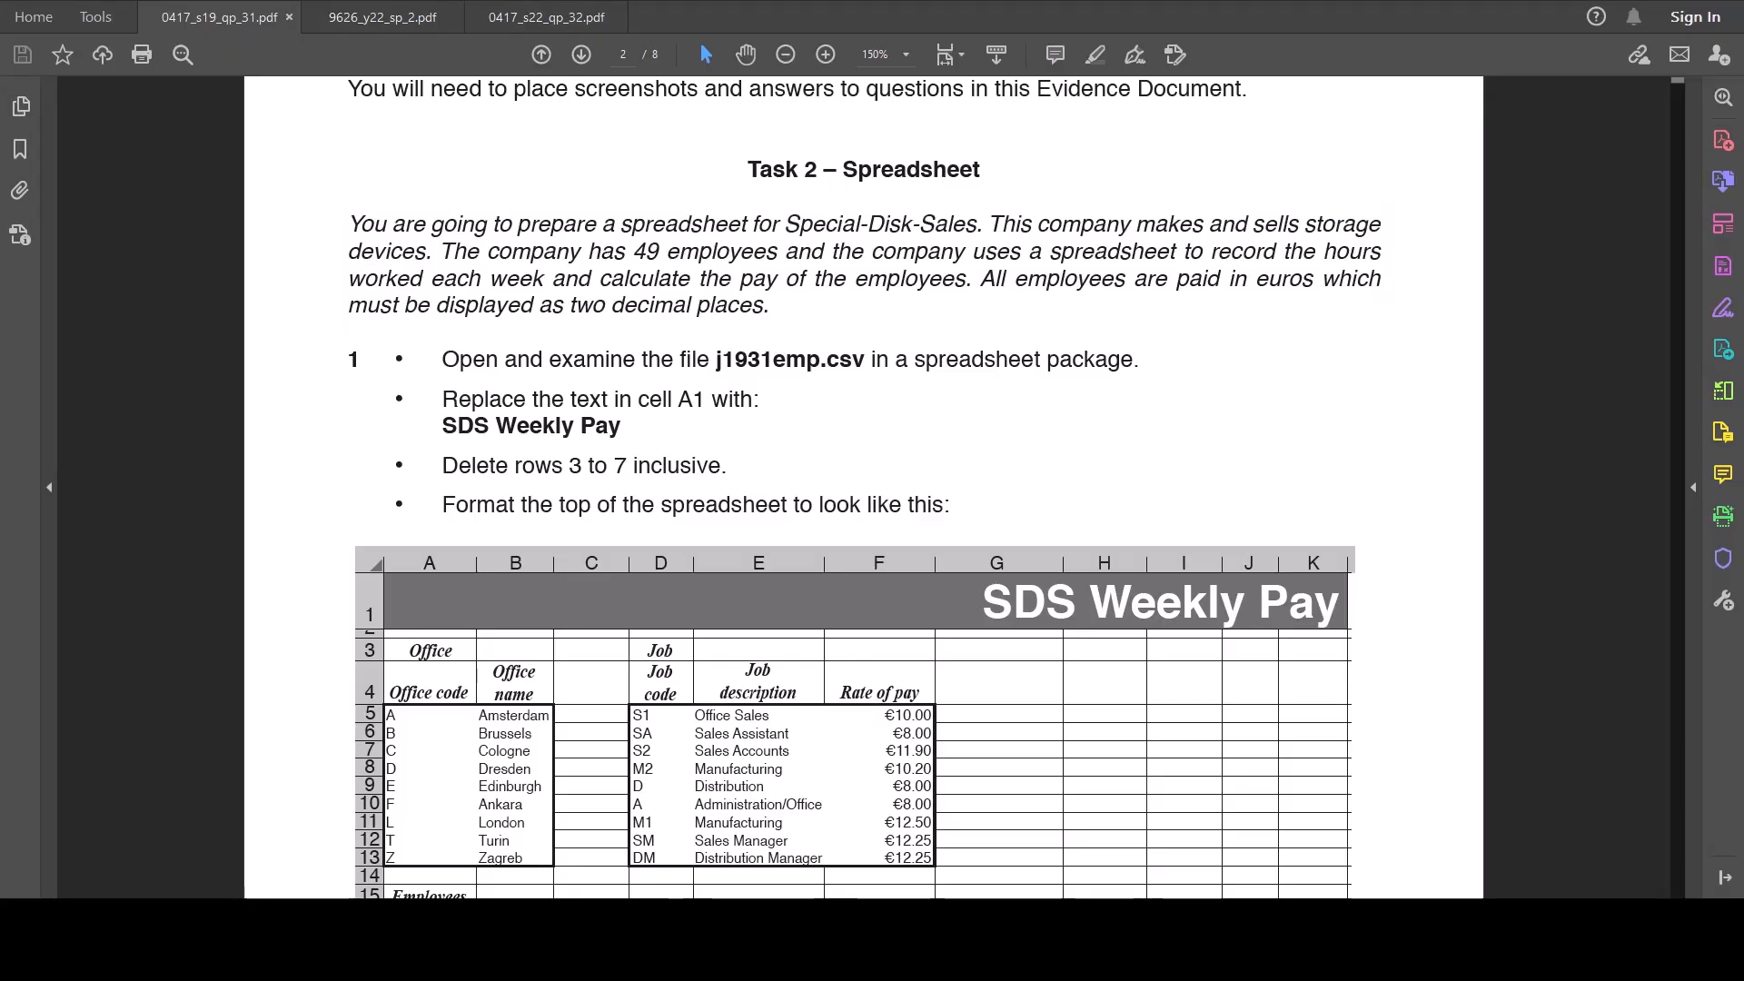
pyautogui.moveTo(1254, 282); pyautogui.dragTo(1317, 283)
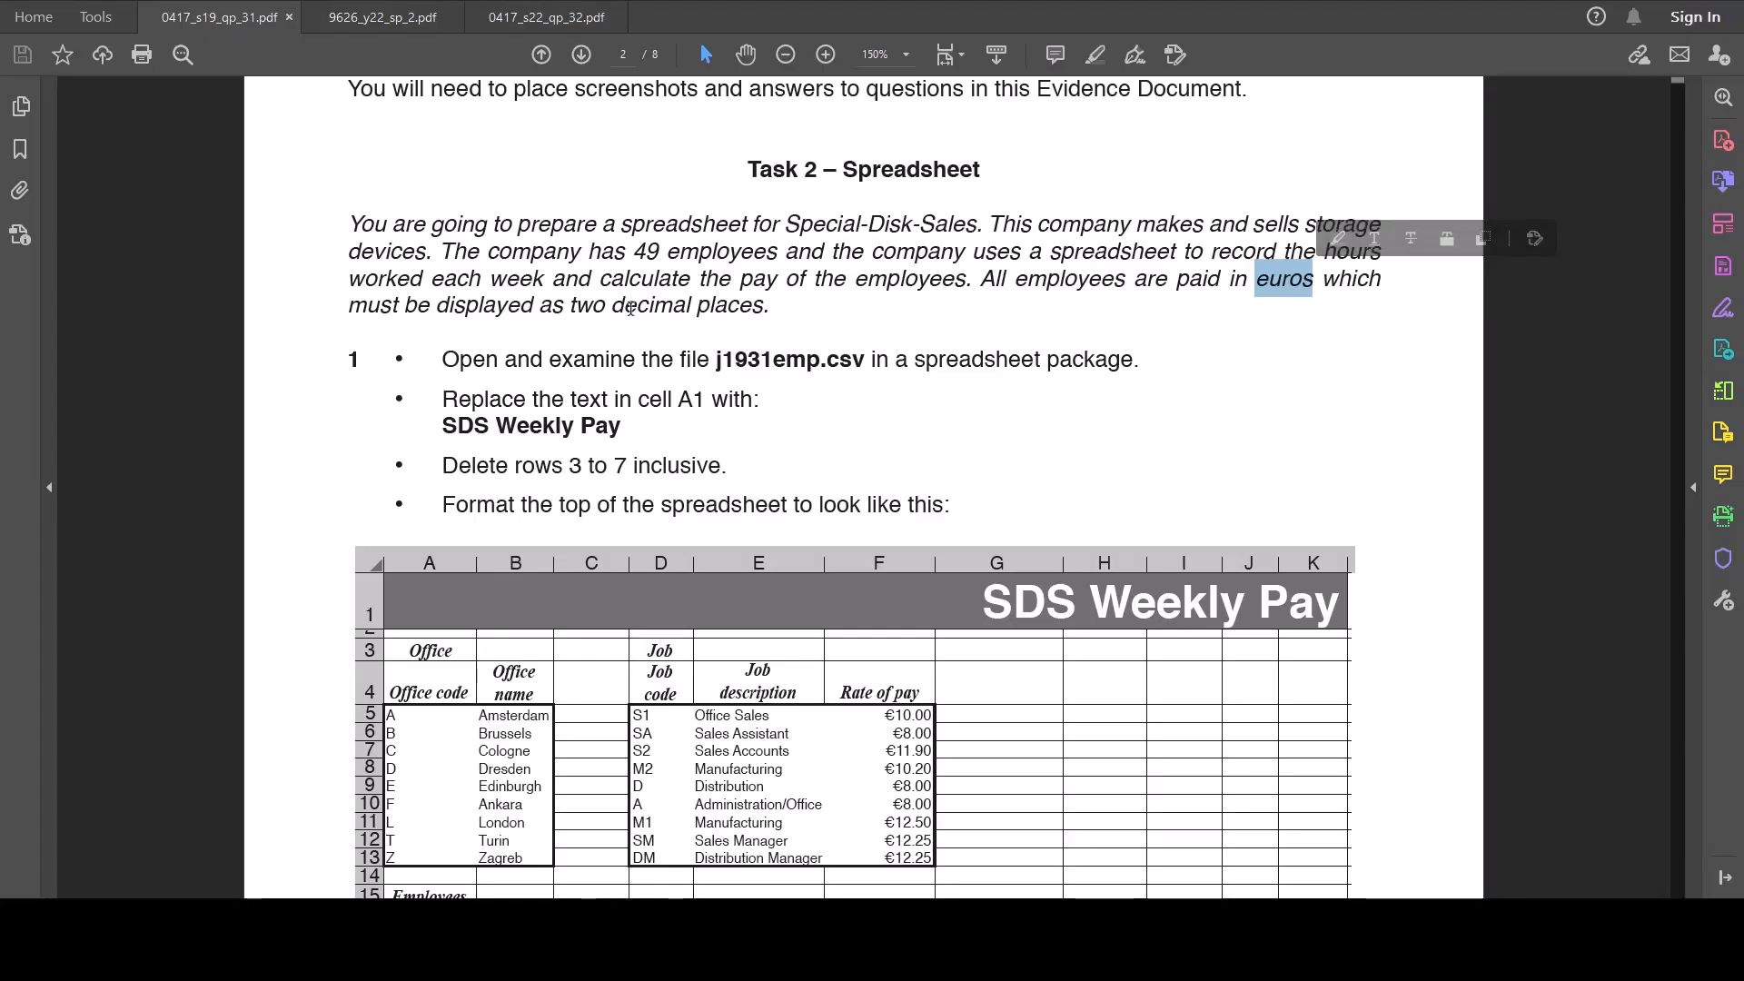
pyautogui.moveTo(614, 307); pyautogui.dragTo(732, 309)
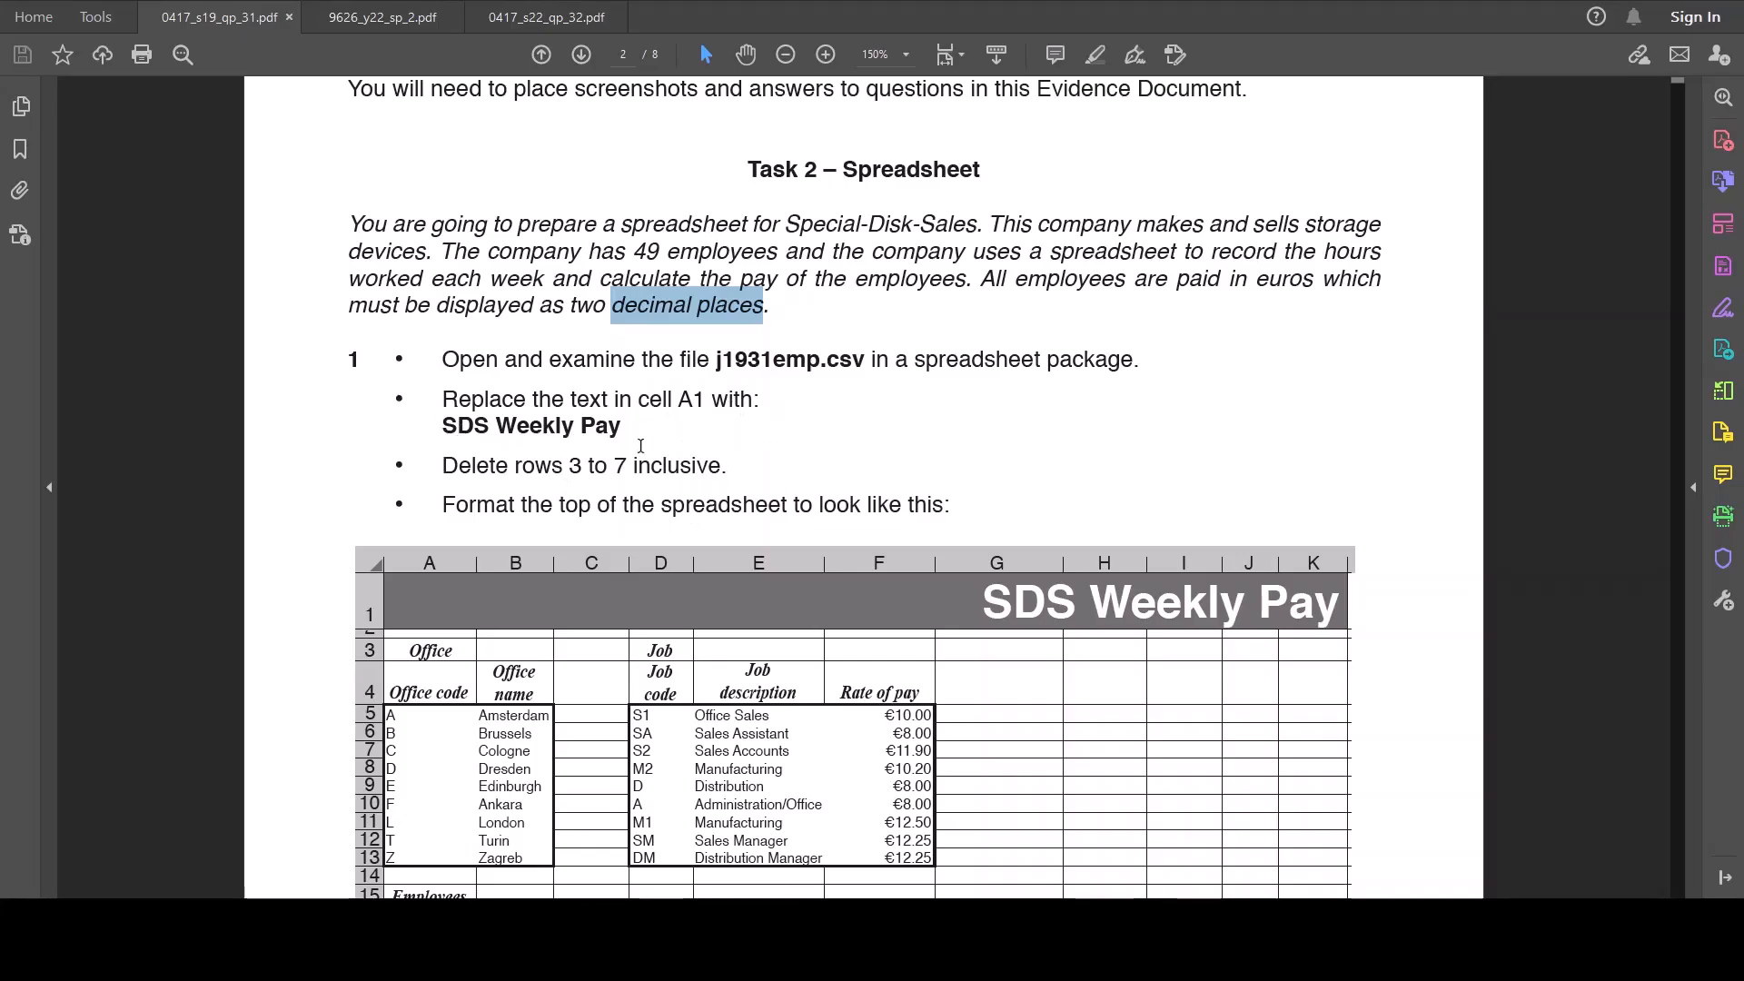
# Step: Examine the question 1 instructions, including the target spreadsheet layout, the cell A1 formatting and the required file name
pyautogui.scroll(-1, 640, 446)
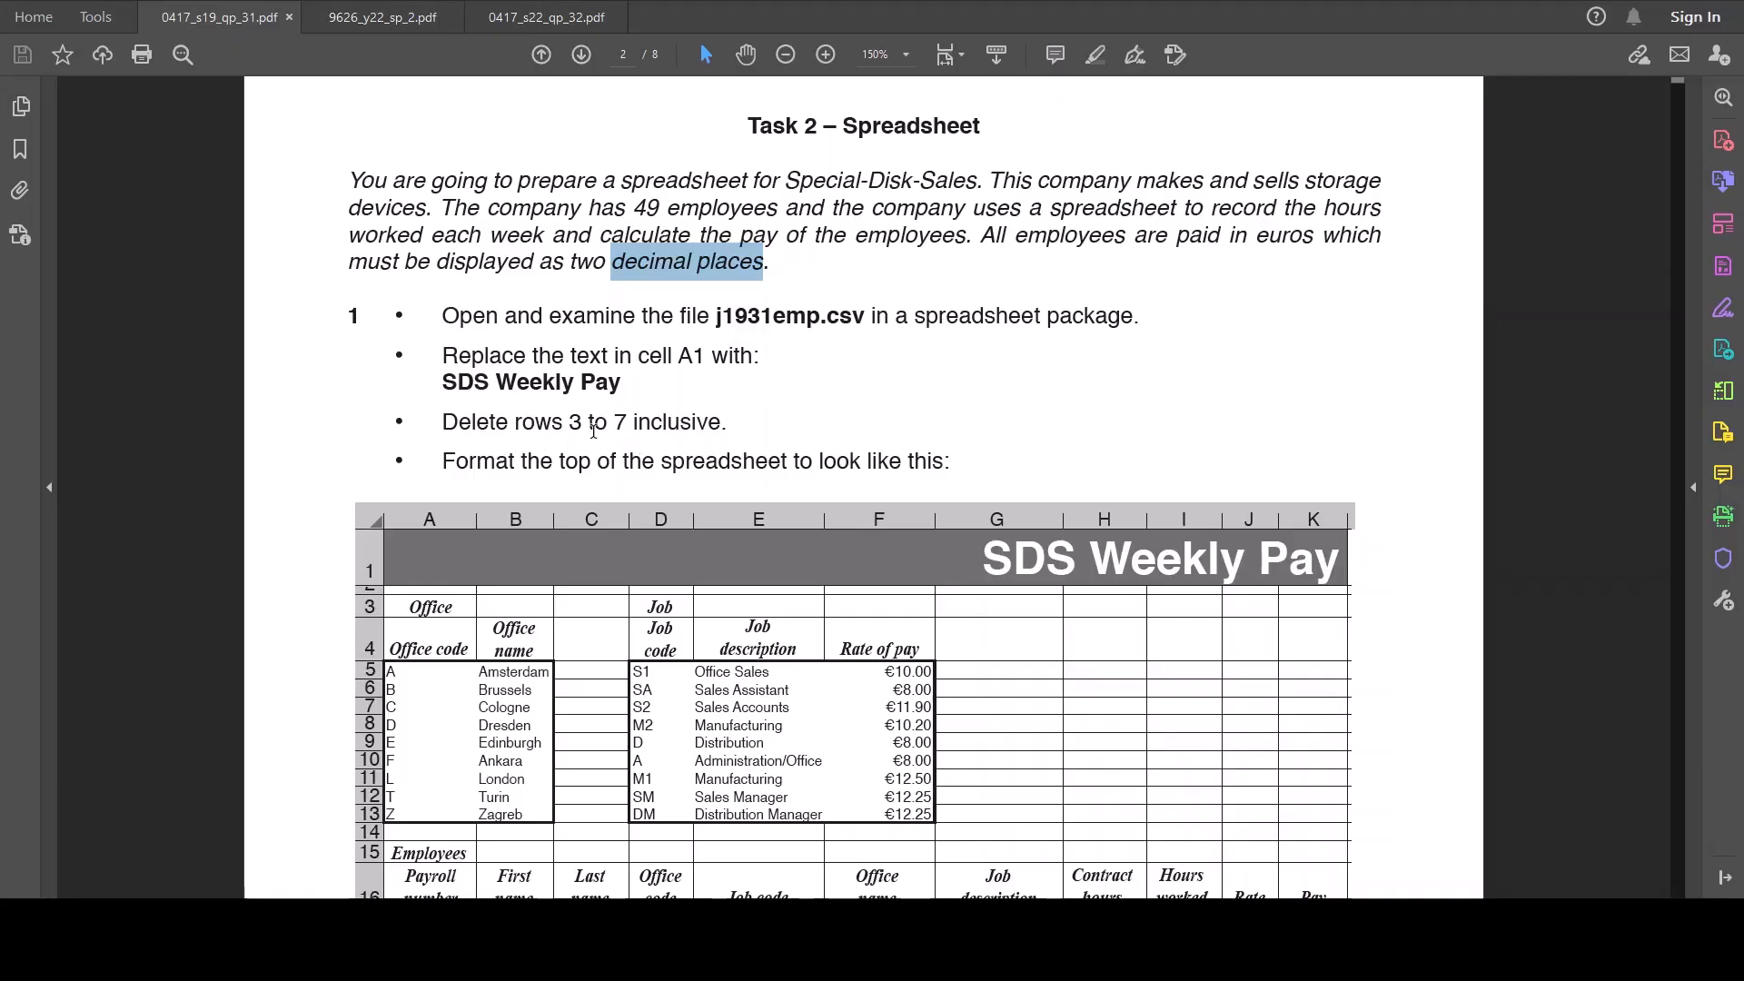
pyautogui.scroll(-2, 1063, 468)
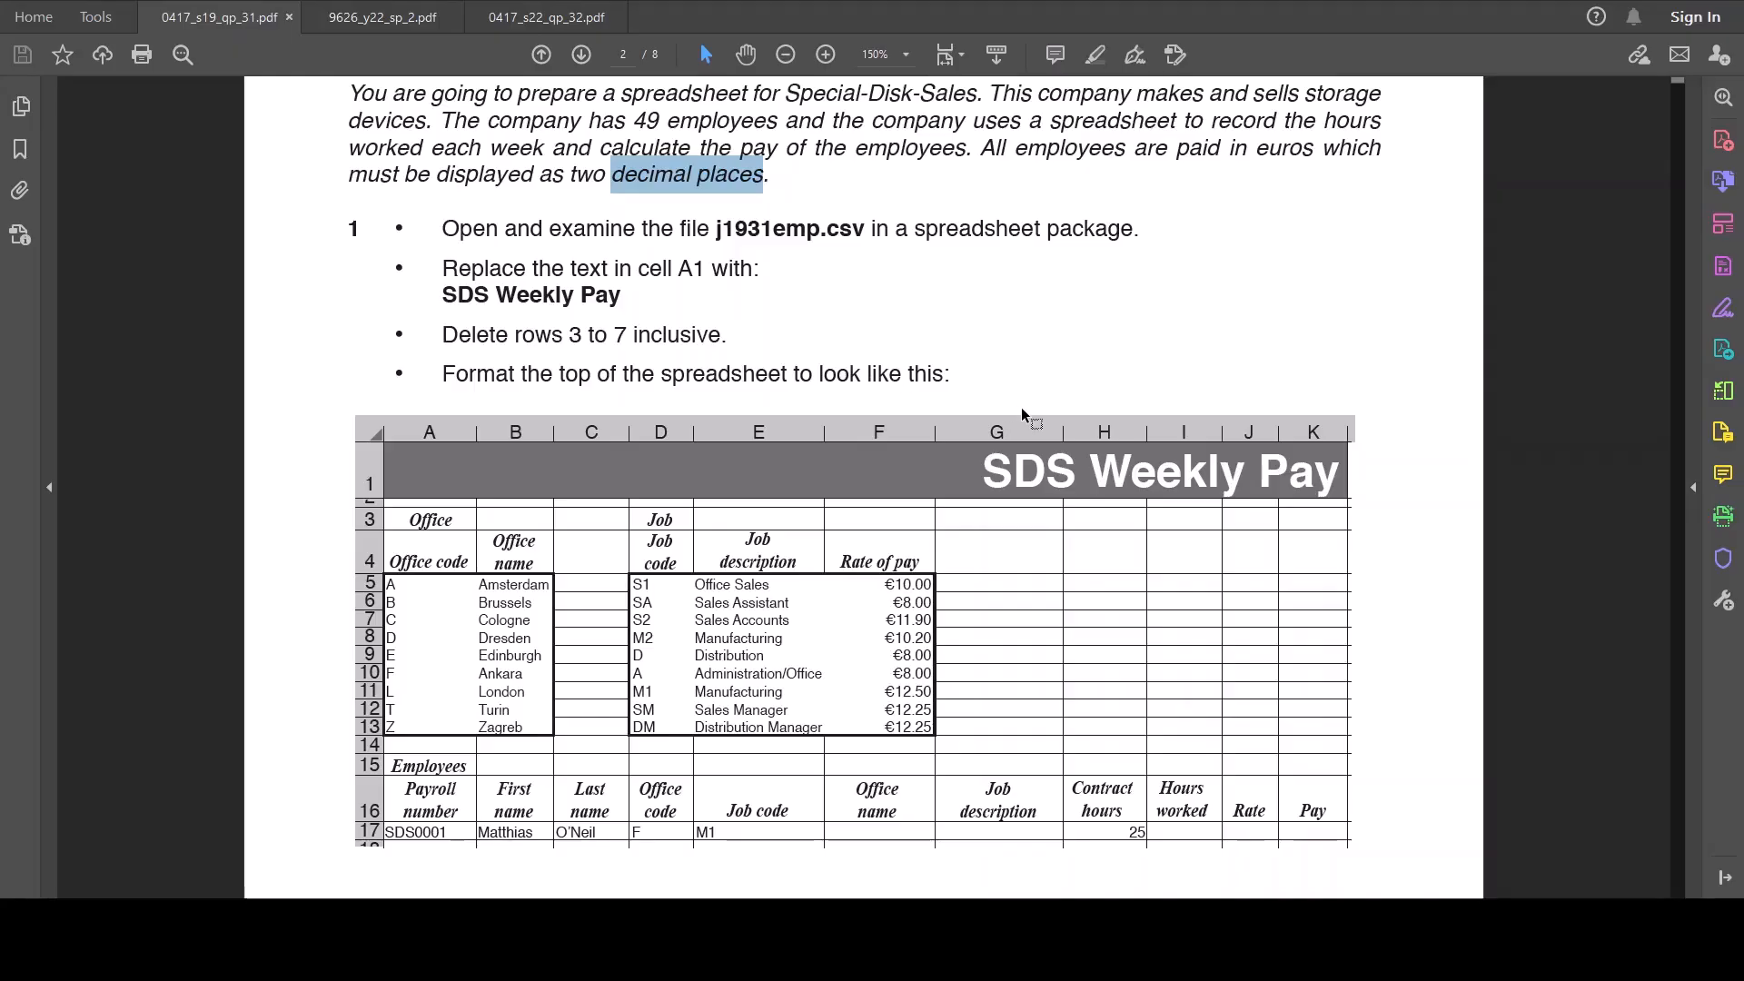
pyautogui.scroll(-2, 1023, 418)
pyautogui.scroll(-2, 1027, 414)
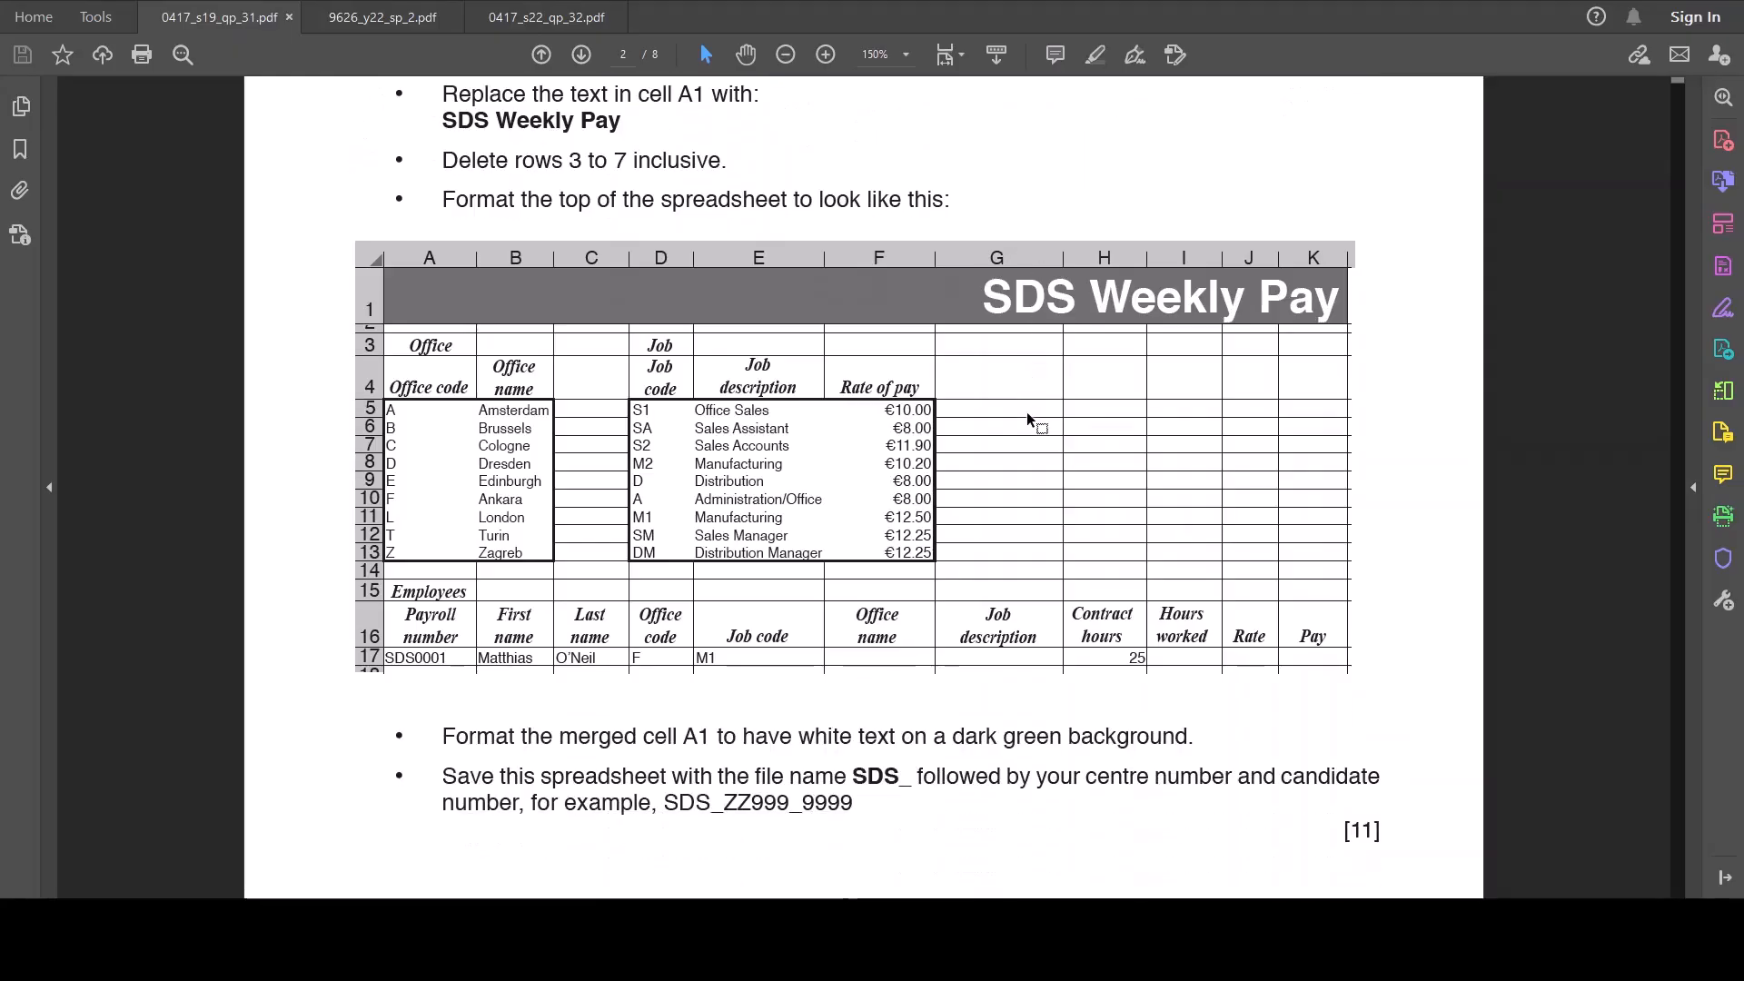
pyautogui.scroll(-1, 1027, 411)
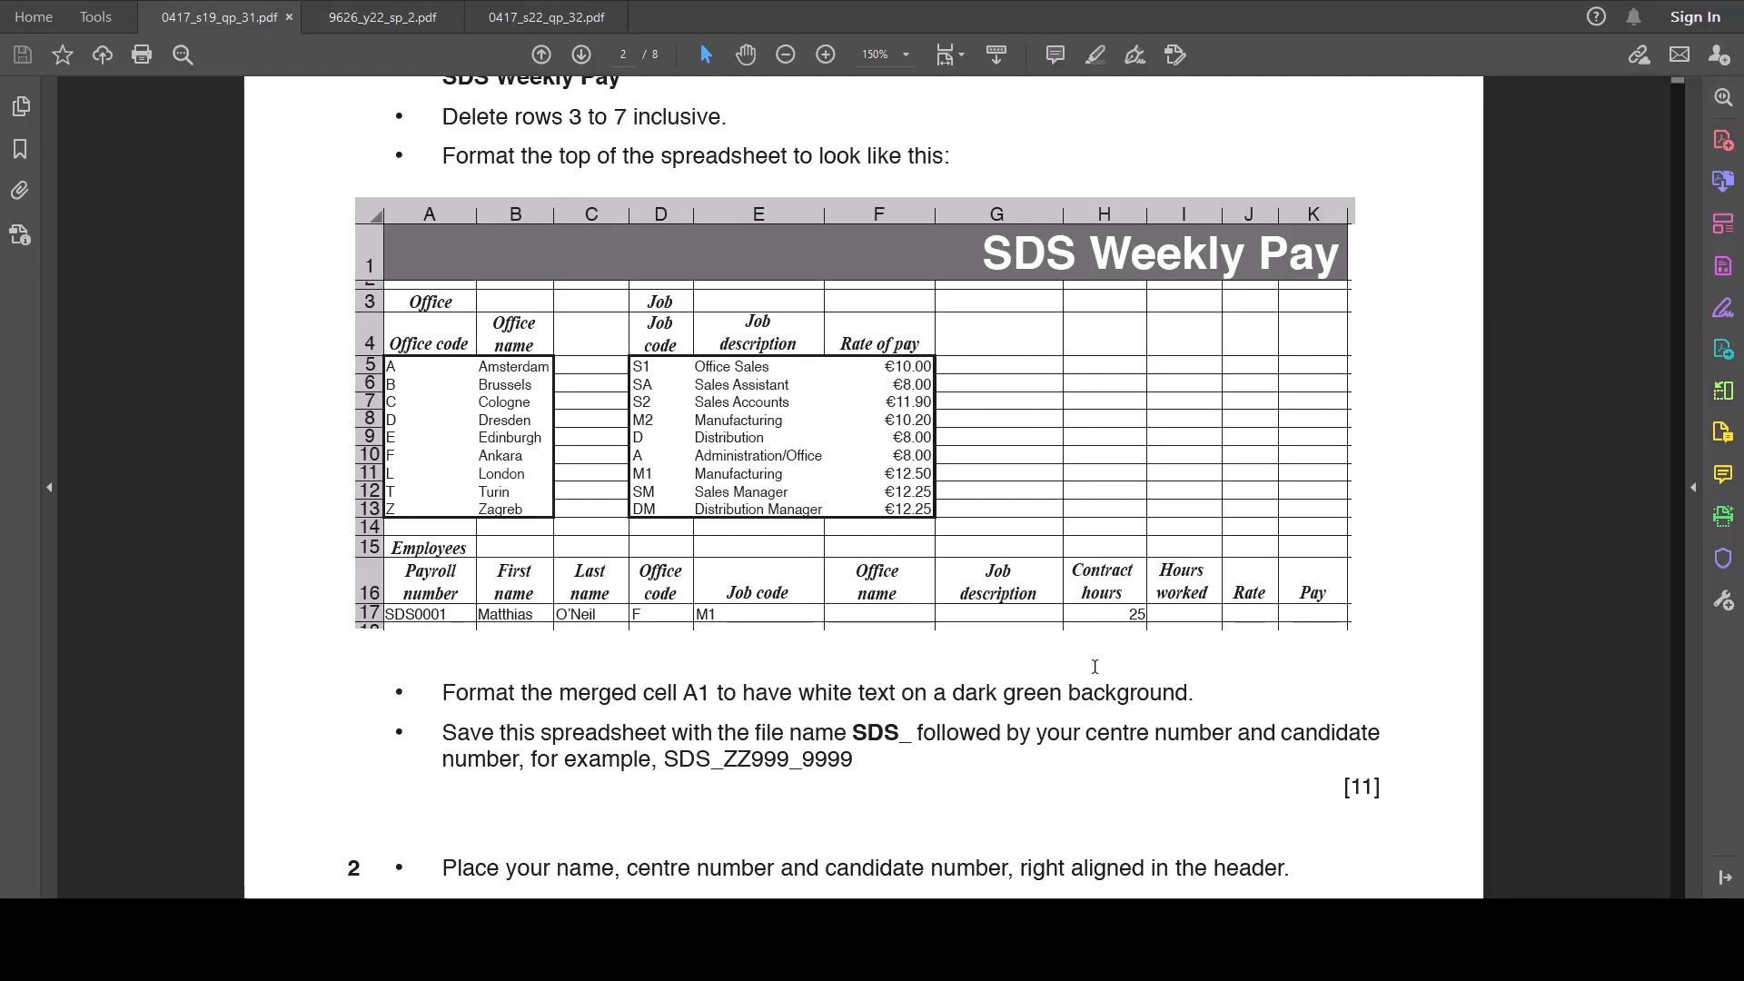
pyautogui.scroll(-1, 1094, 663)
pyautogui.scroll(5, 1093, 661)
pyautogui.scroll(-3, 1093, 660)
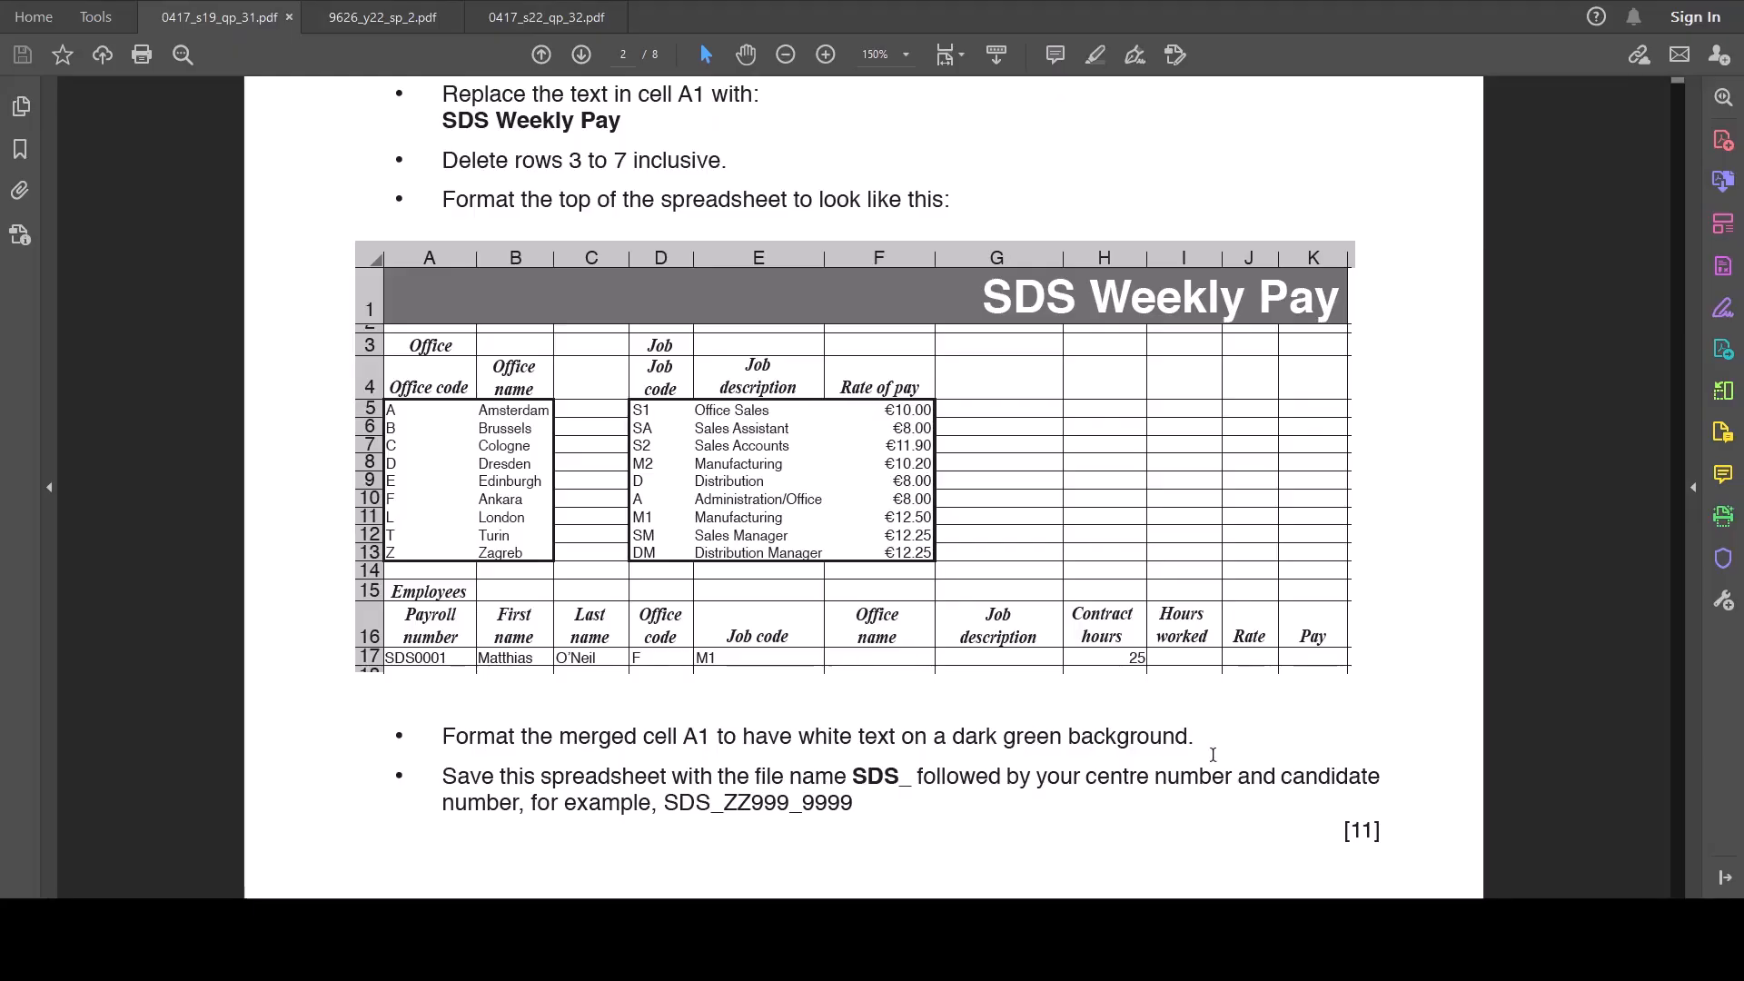
pyautogui.scroll(-2, 1210, 755)
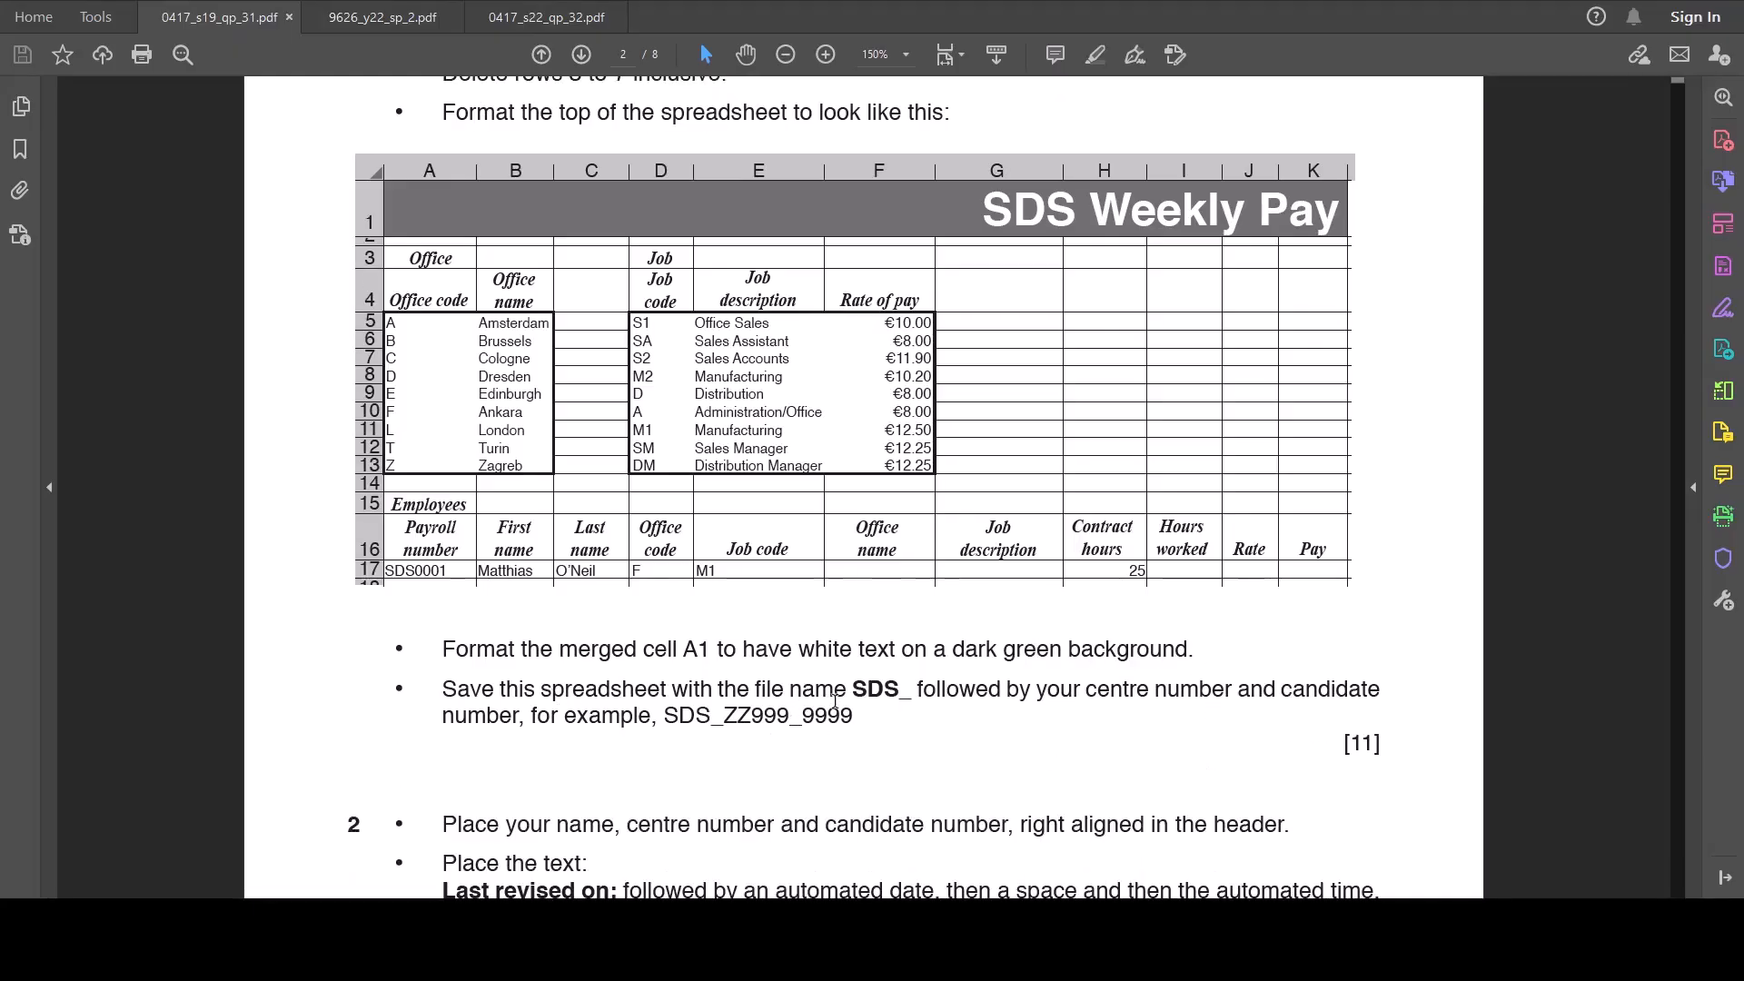
pyautogui.scroll(7, 973, 697)
pyautogui.scroll(-4, 965, 712)
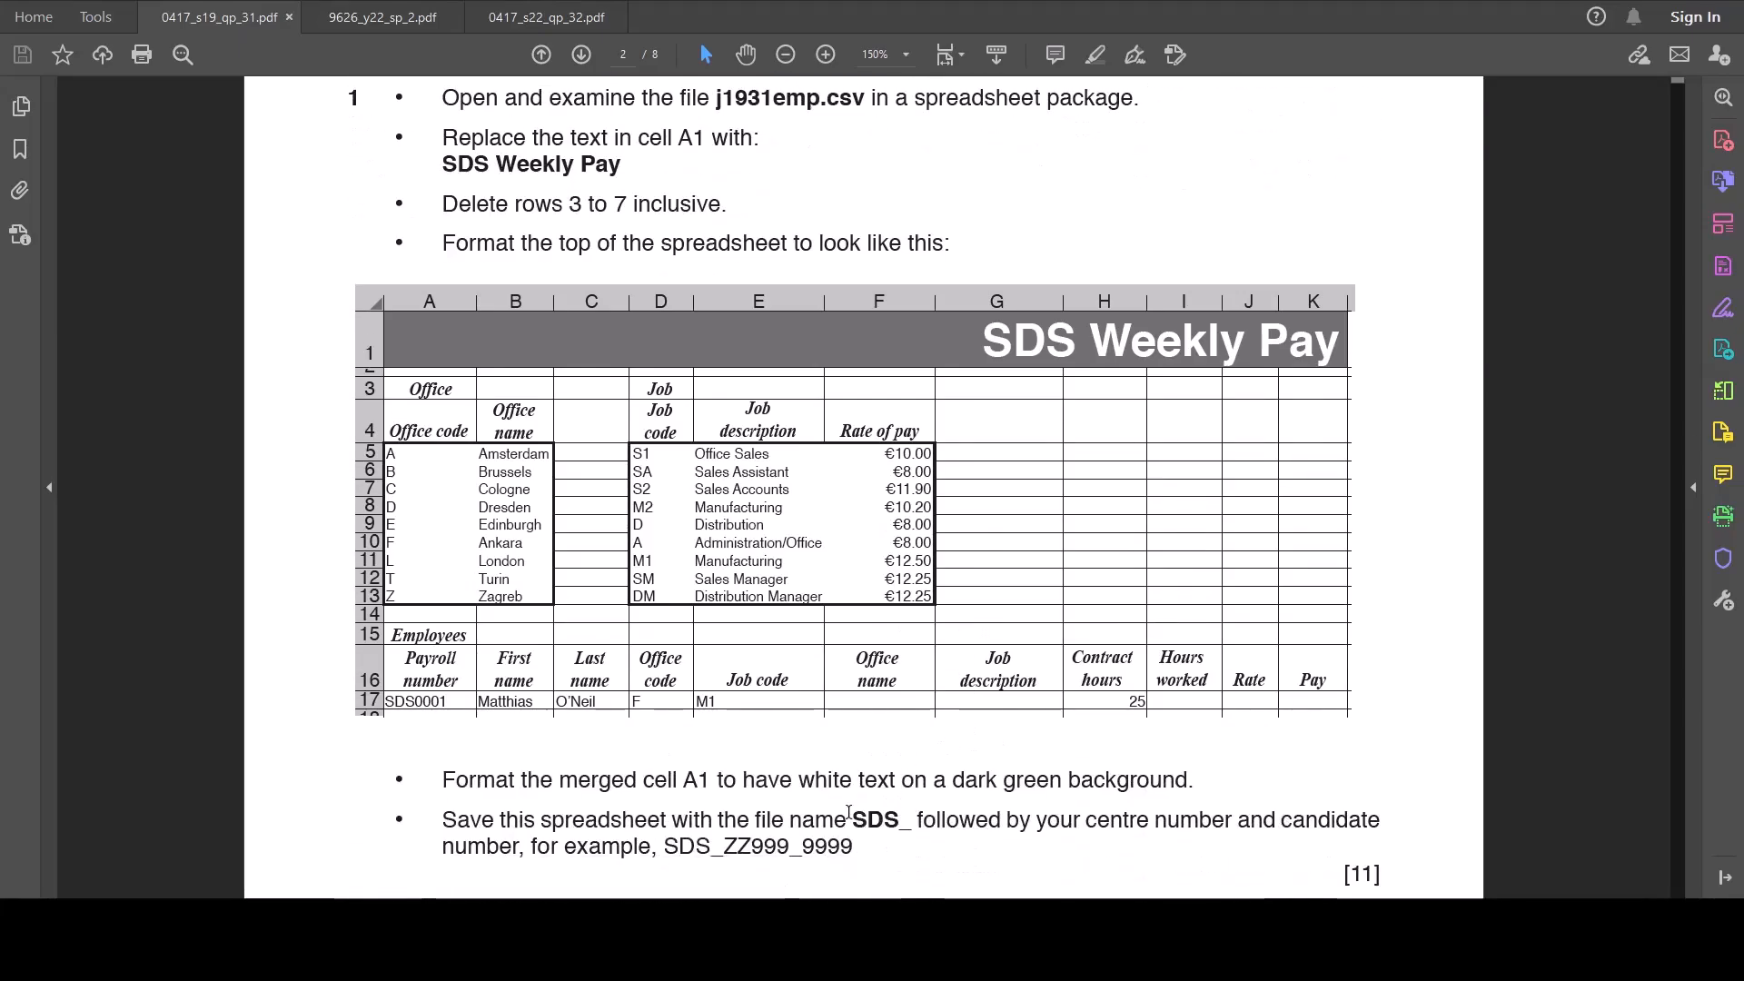
pyautogui.moveTo(855, 817); pyautogui.dragTo(956, 867)
pyautogui.scroll(3, 783, 395)
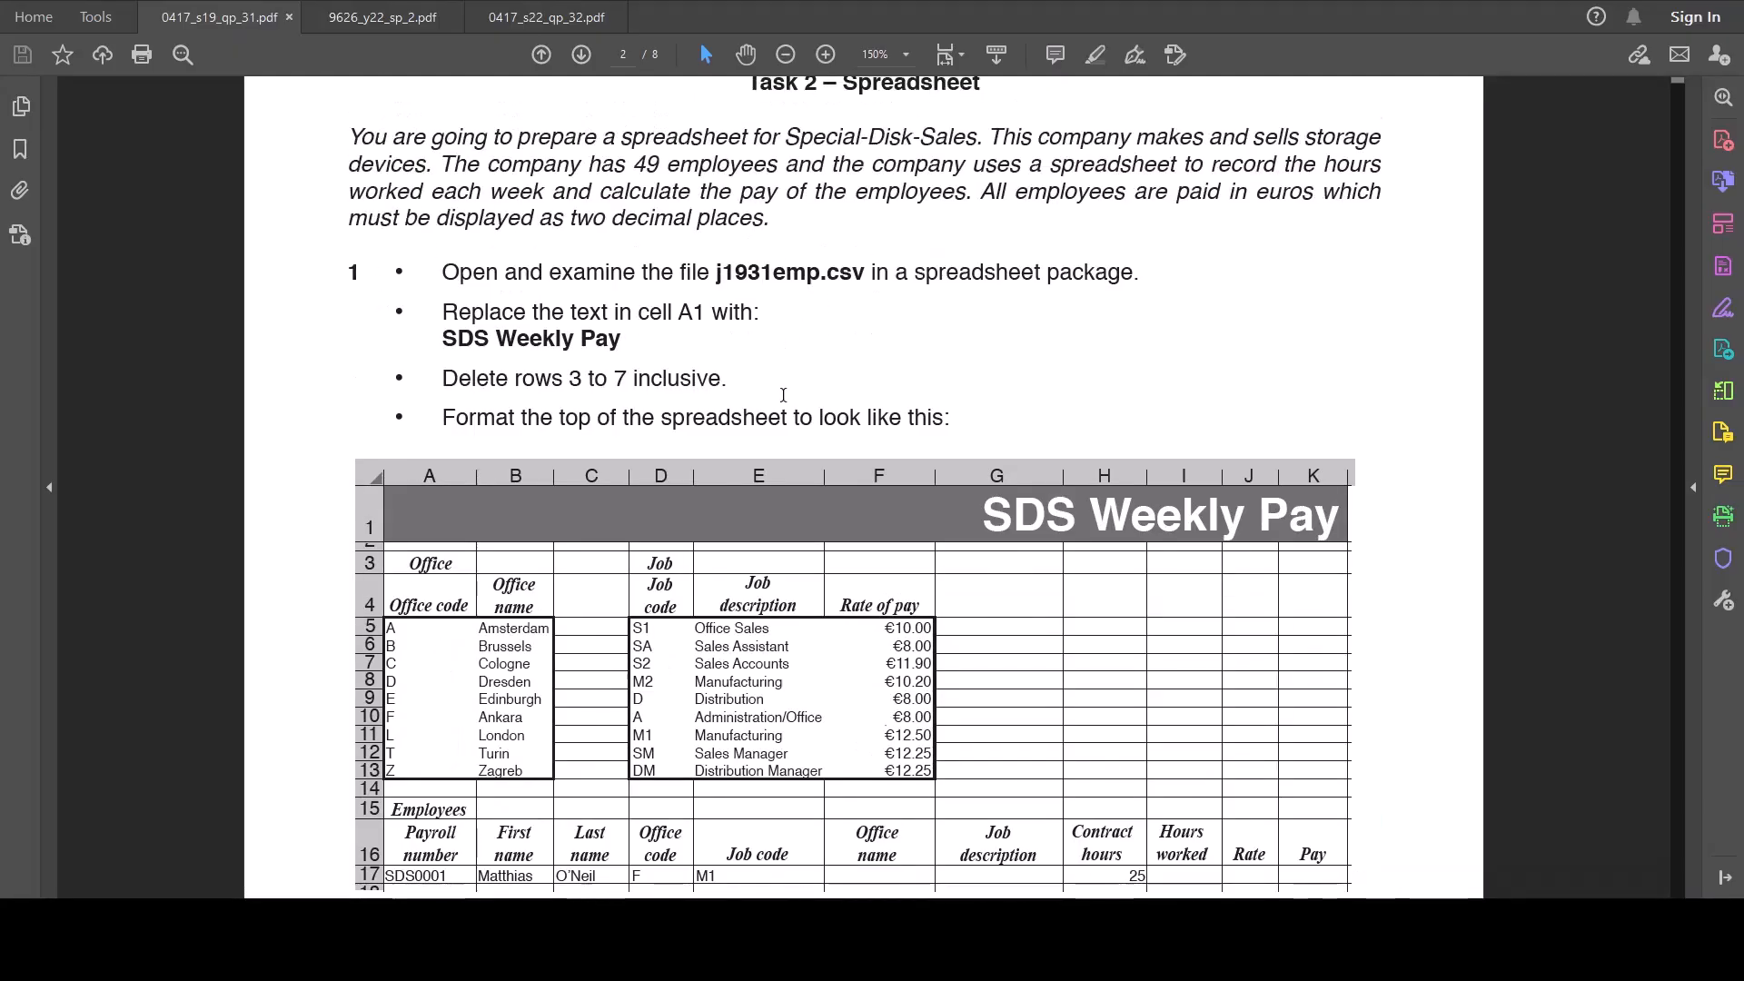
pyautogui.scroll(-4, 782, 395)
pyautogui.scroll(3, 782, 393)
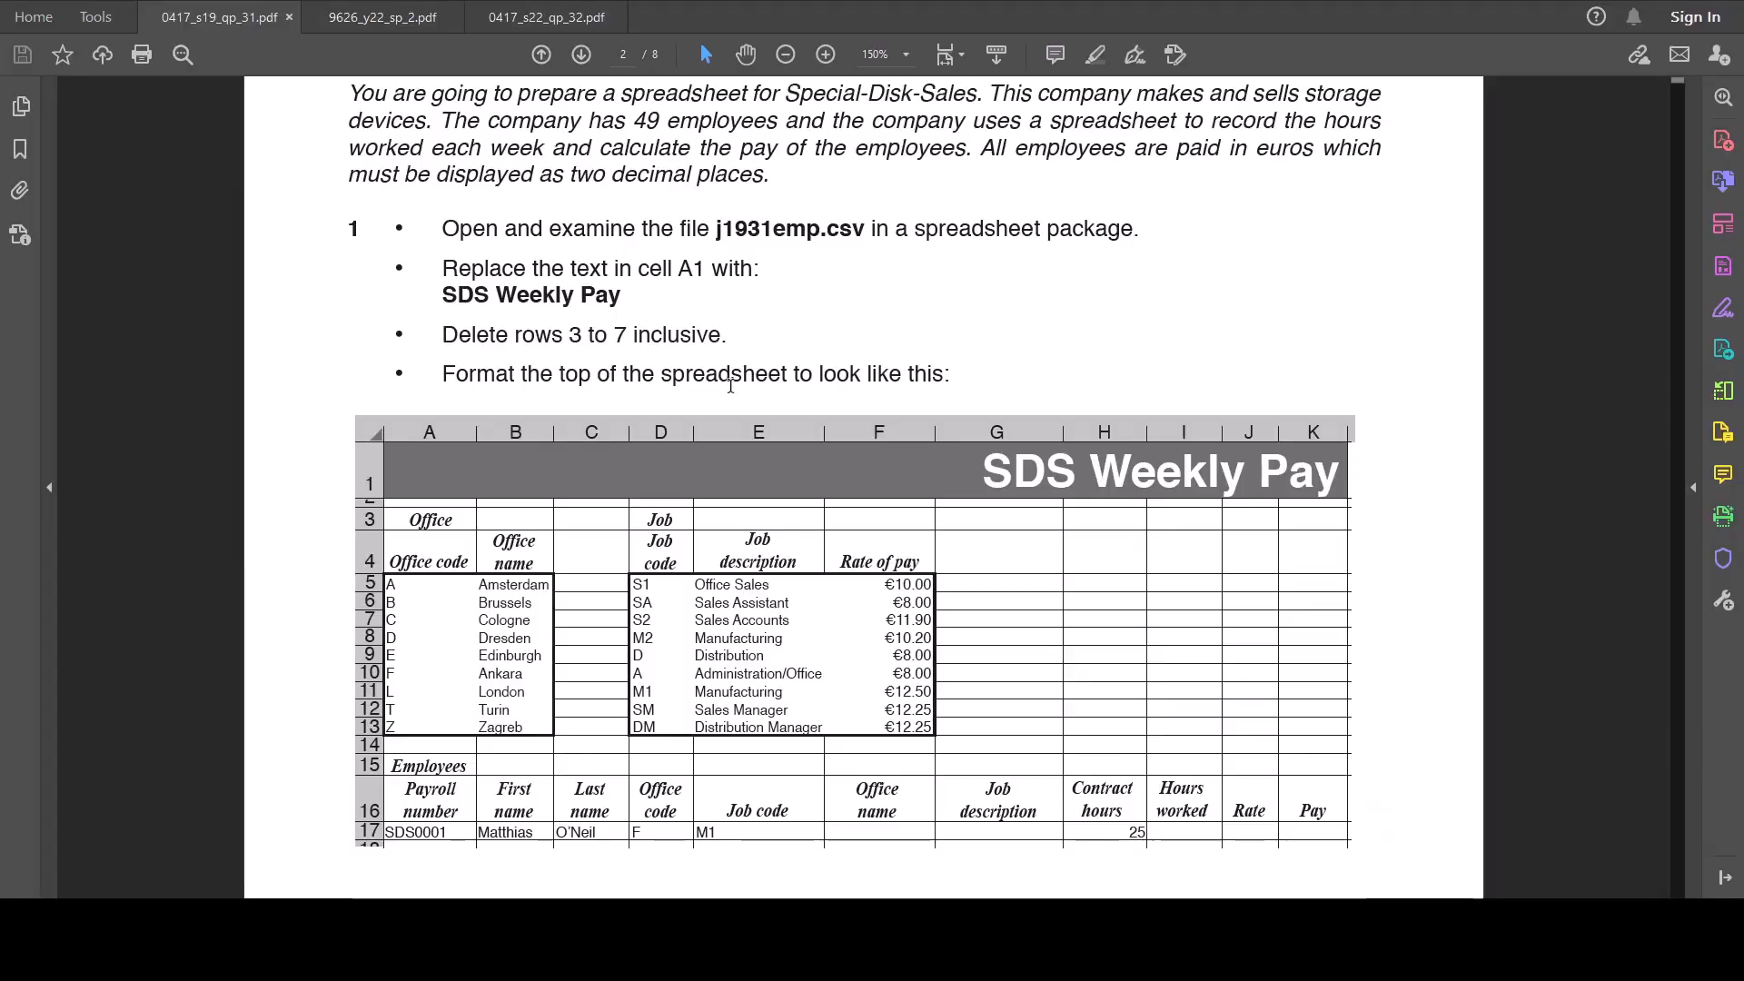
pyautogui.scroll(-1, 730, 386)
pyautogui.scroll(3, 988, 601)
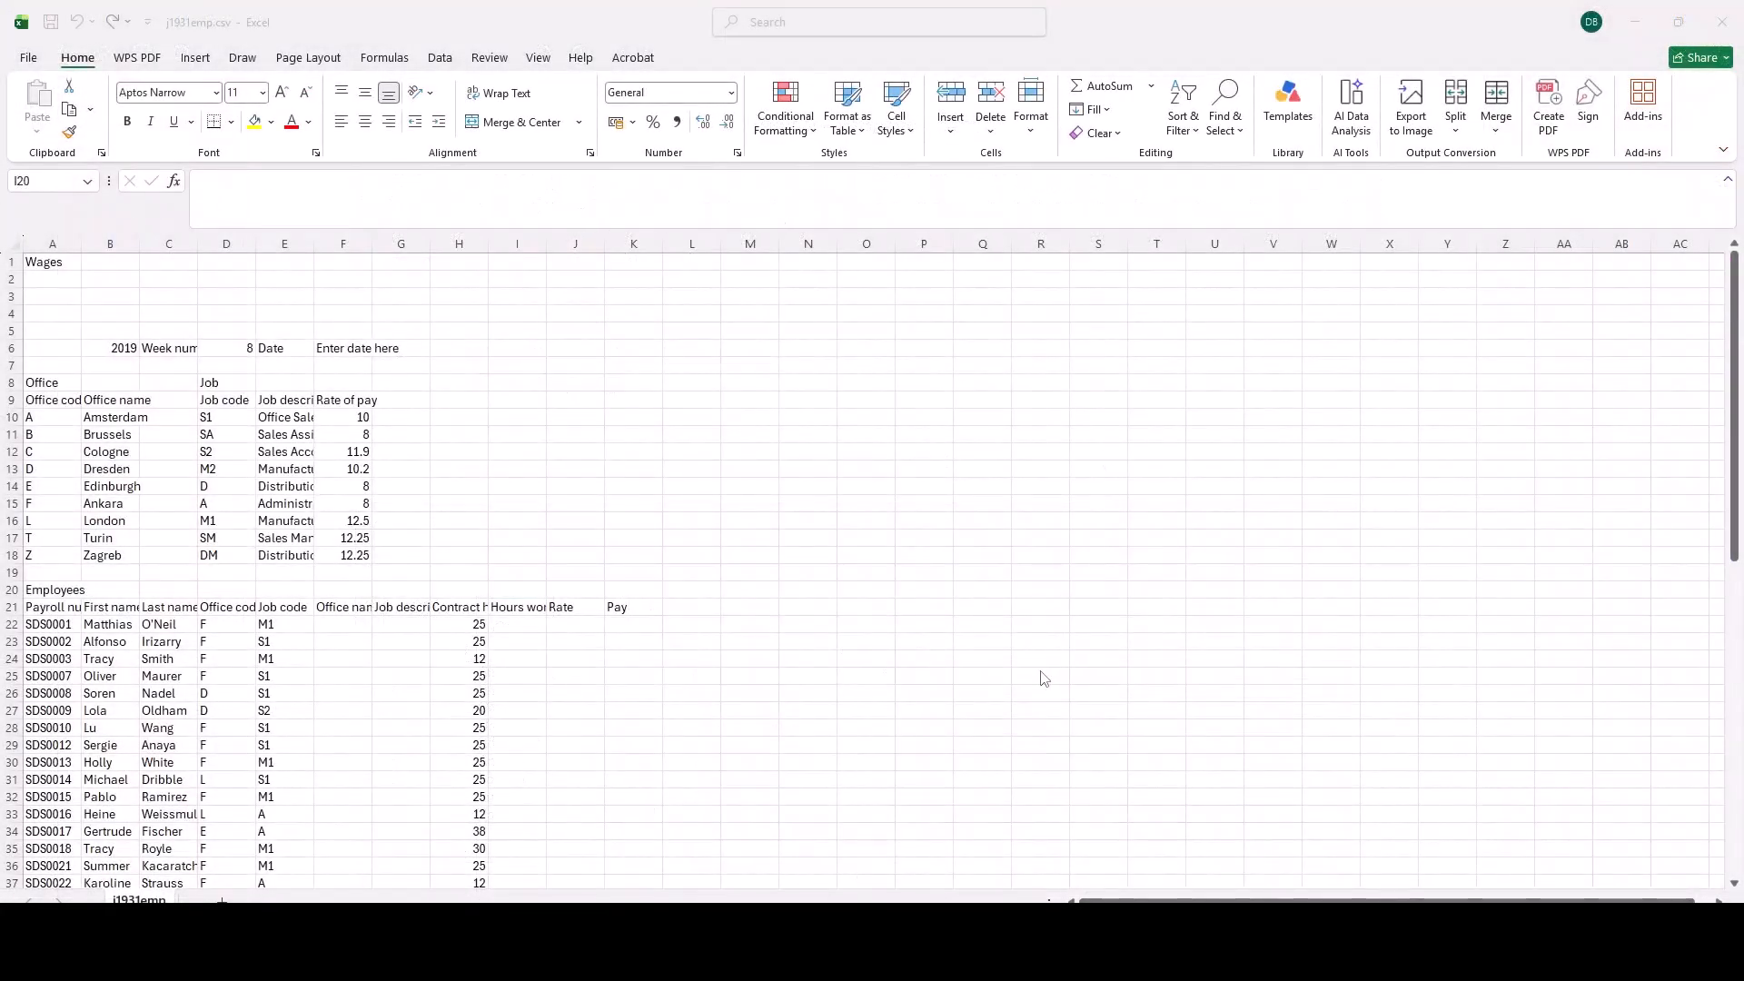
# Step: Replace the text in cell A1 of j1931emp.csv in Excel with "SDS Weekly Pay"
pyautogui.scroll(2, 1043, 679)
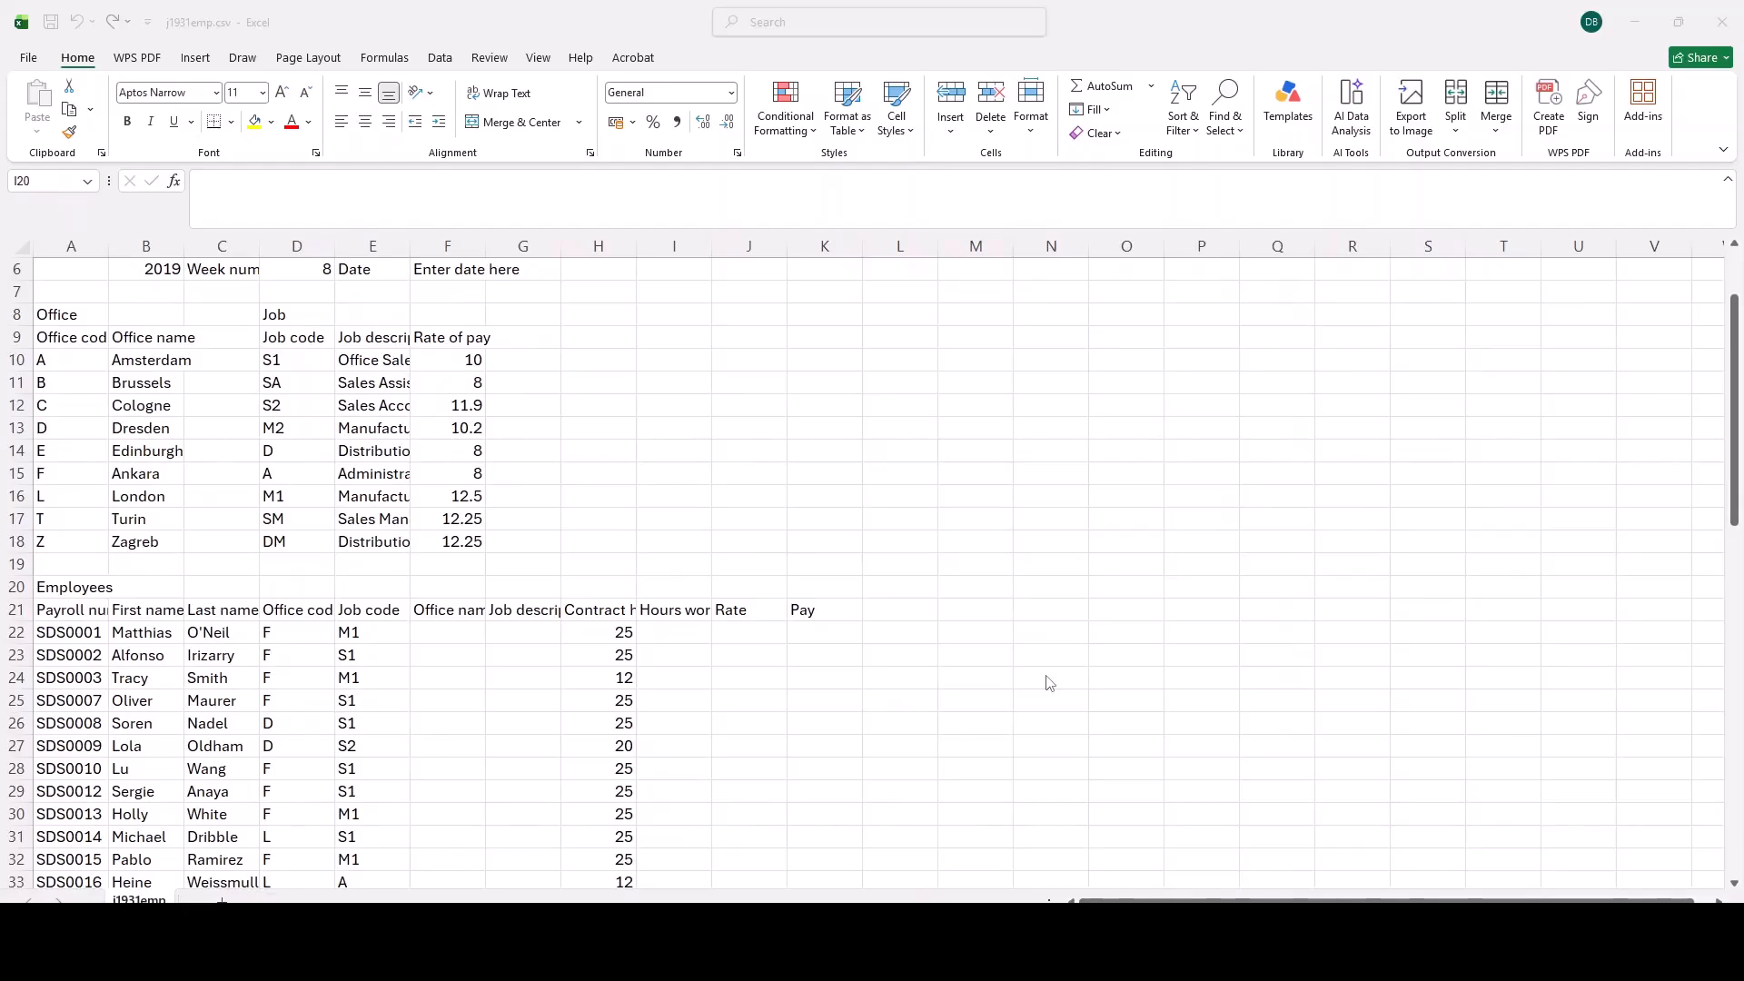
pyautogui.scroll(2, 894, 597)
pyautogui.scroll(1, 915, 619)
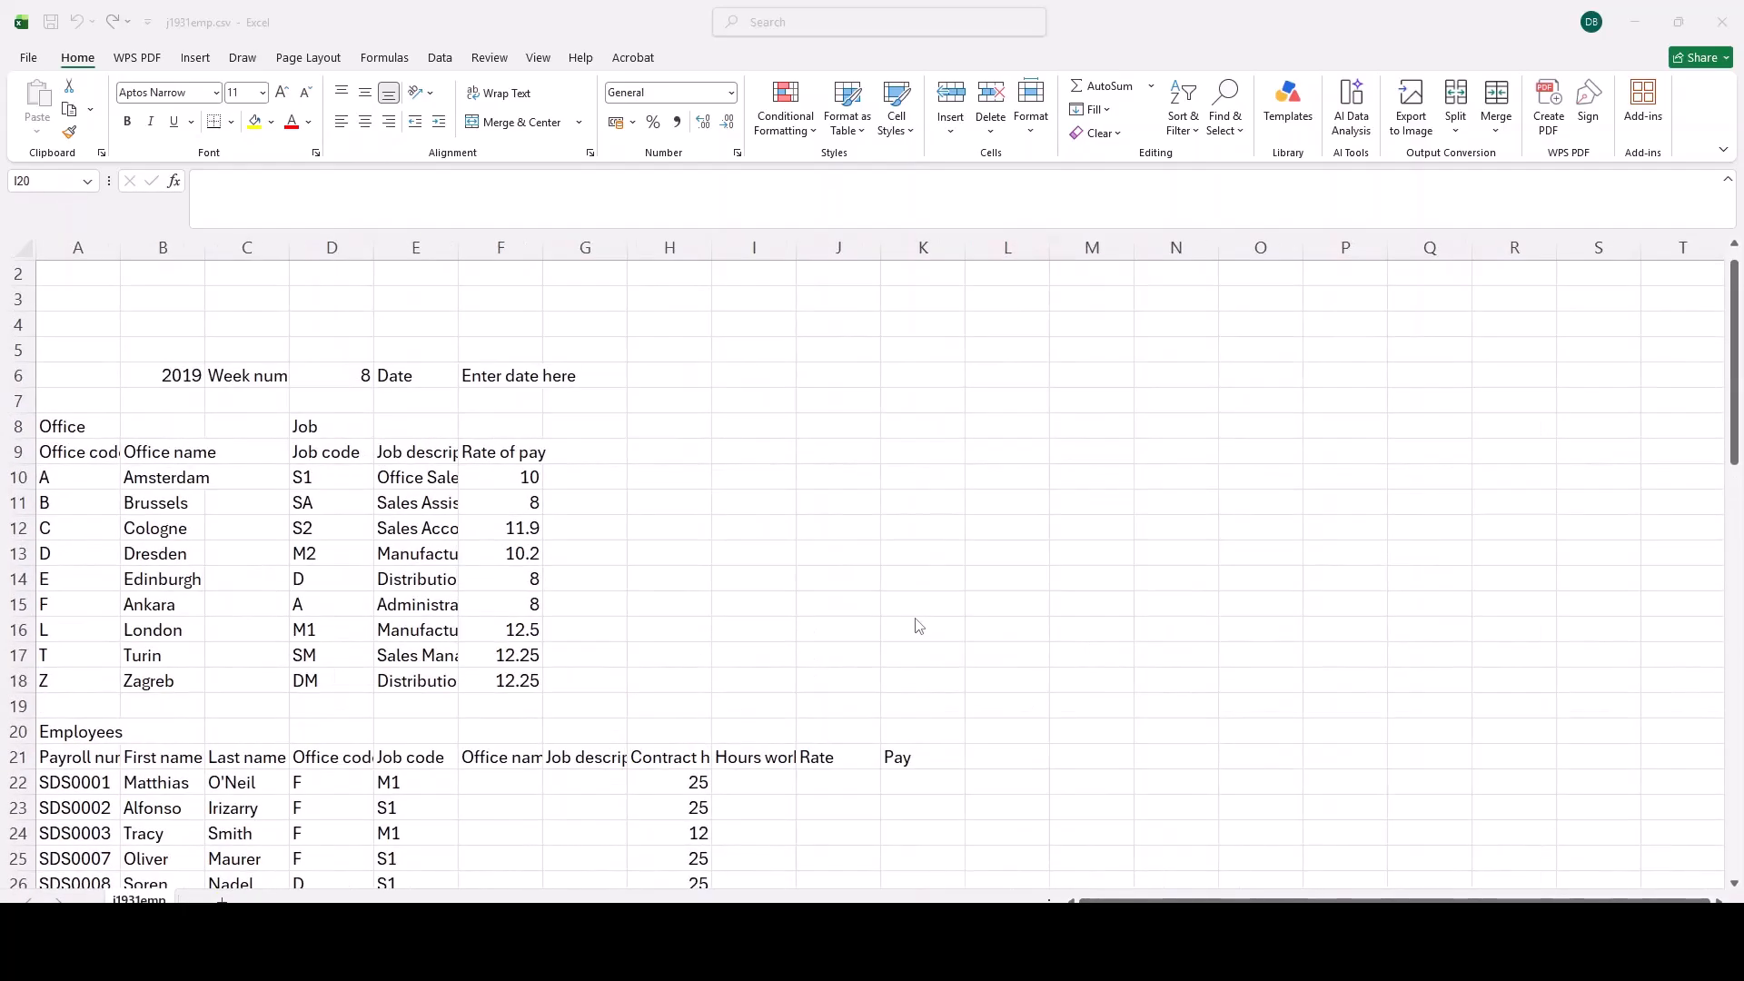
pyautogui.scroll(1, 891, 611)
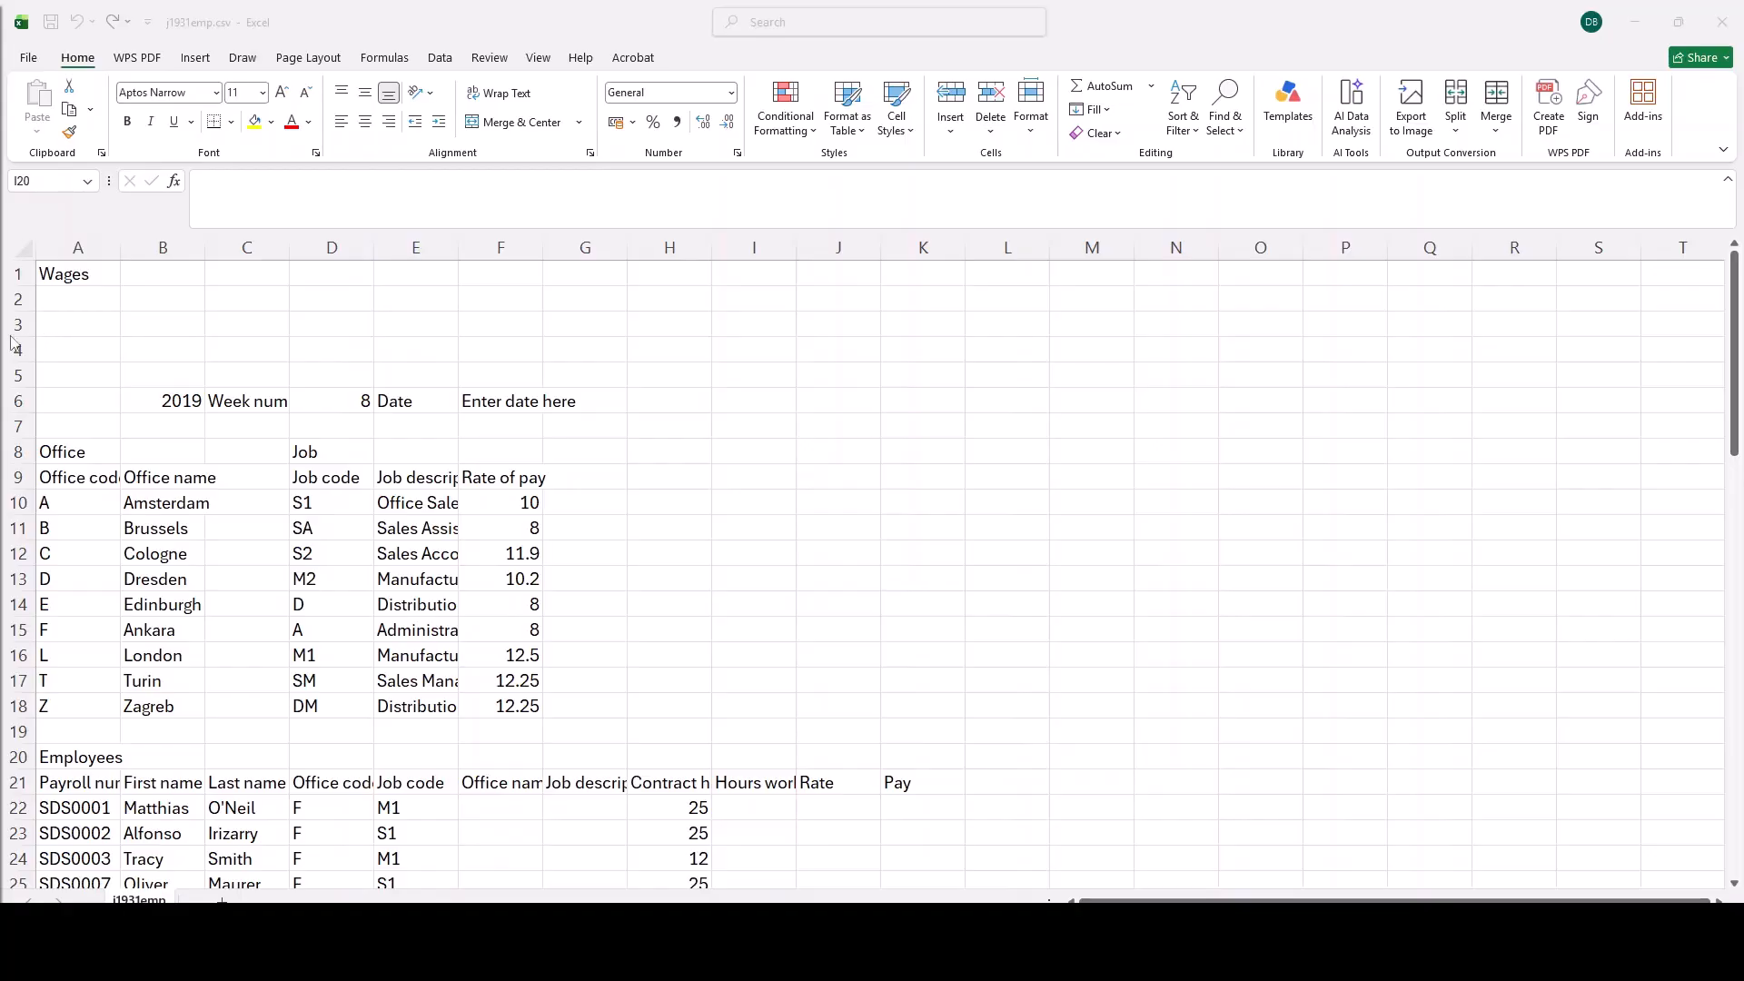
pyautogui.click(101, 274)
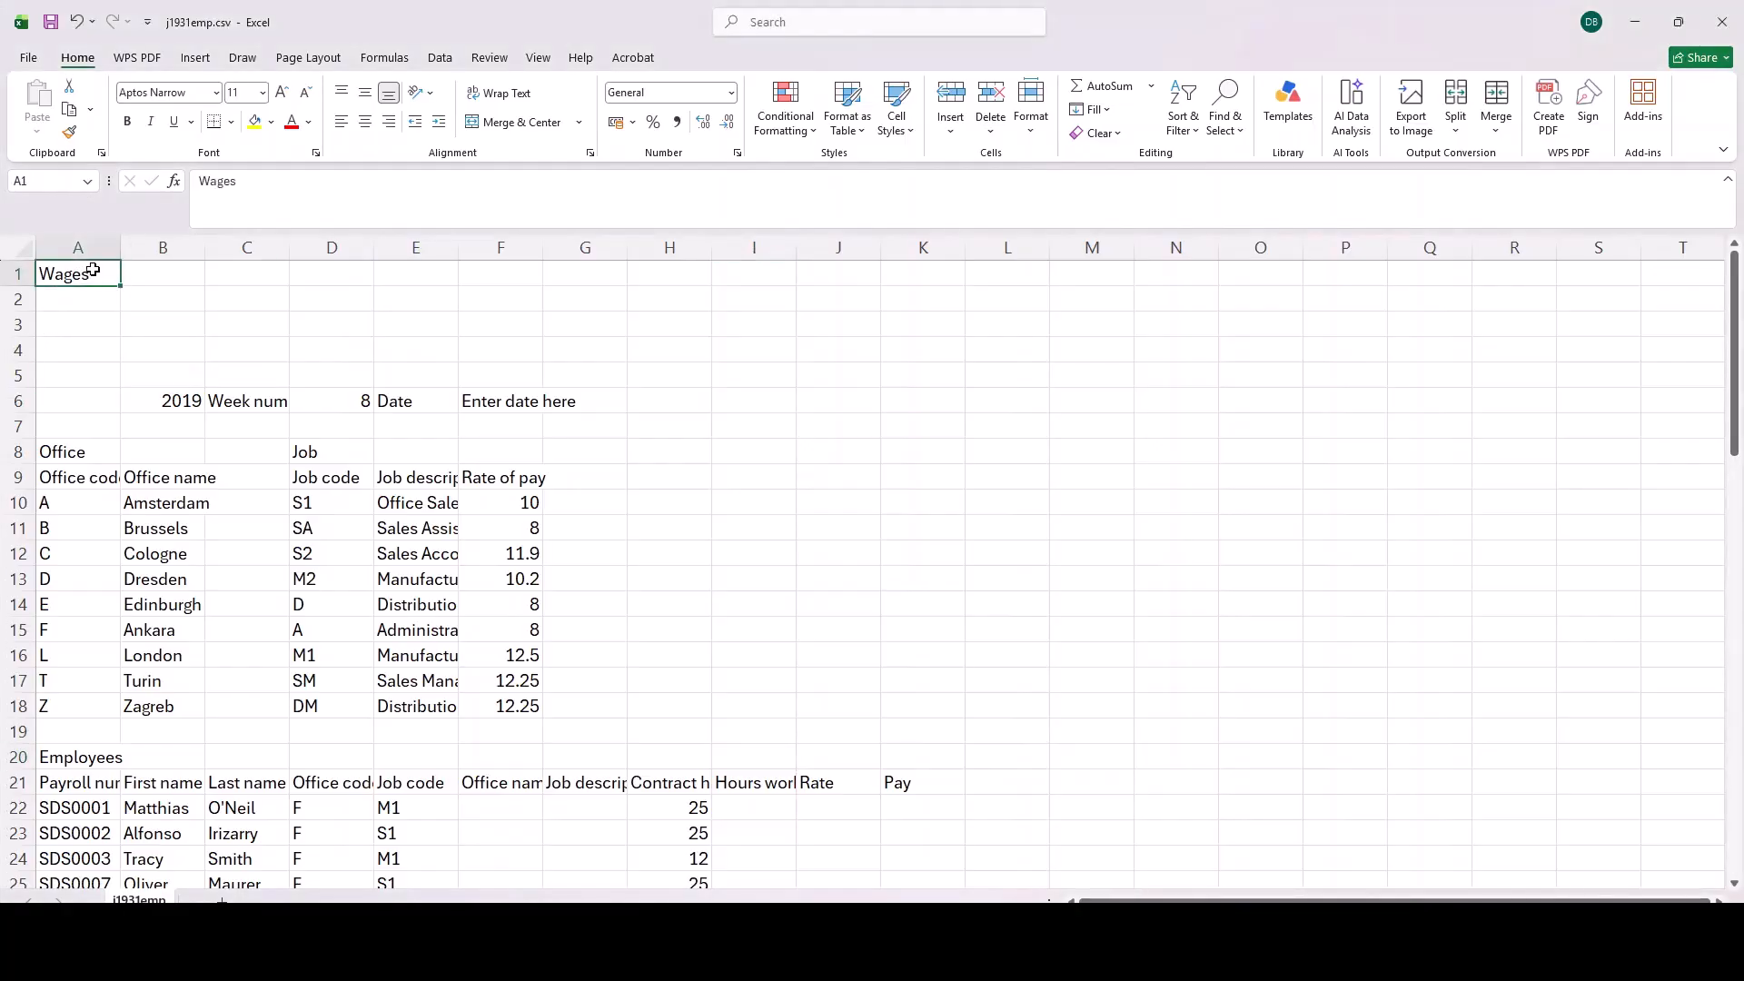
pyautogui.write('SDS')
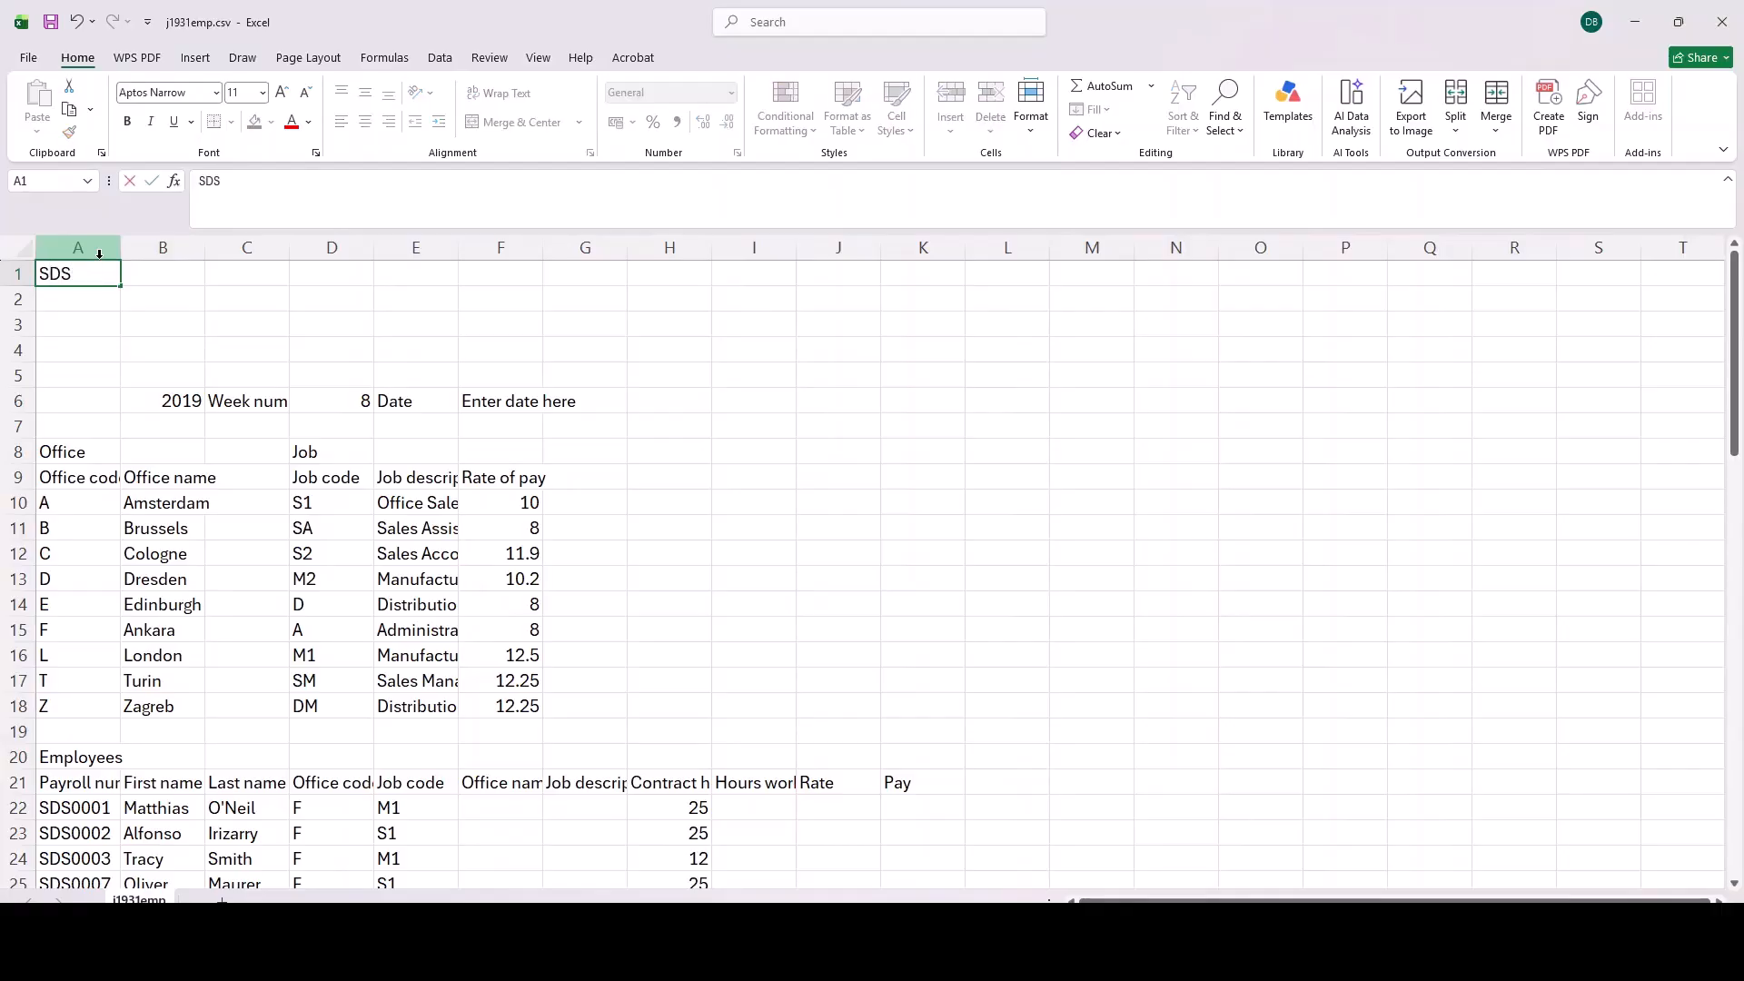
pyautogui.write(' Weekly Pay')
pyautogui.press('Return')
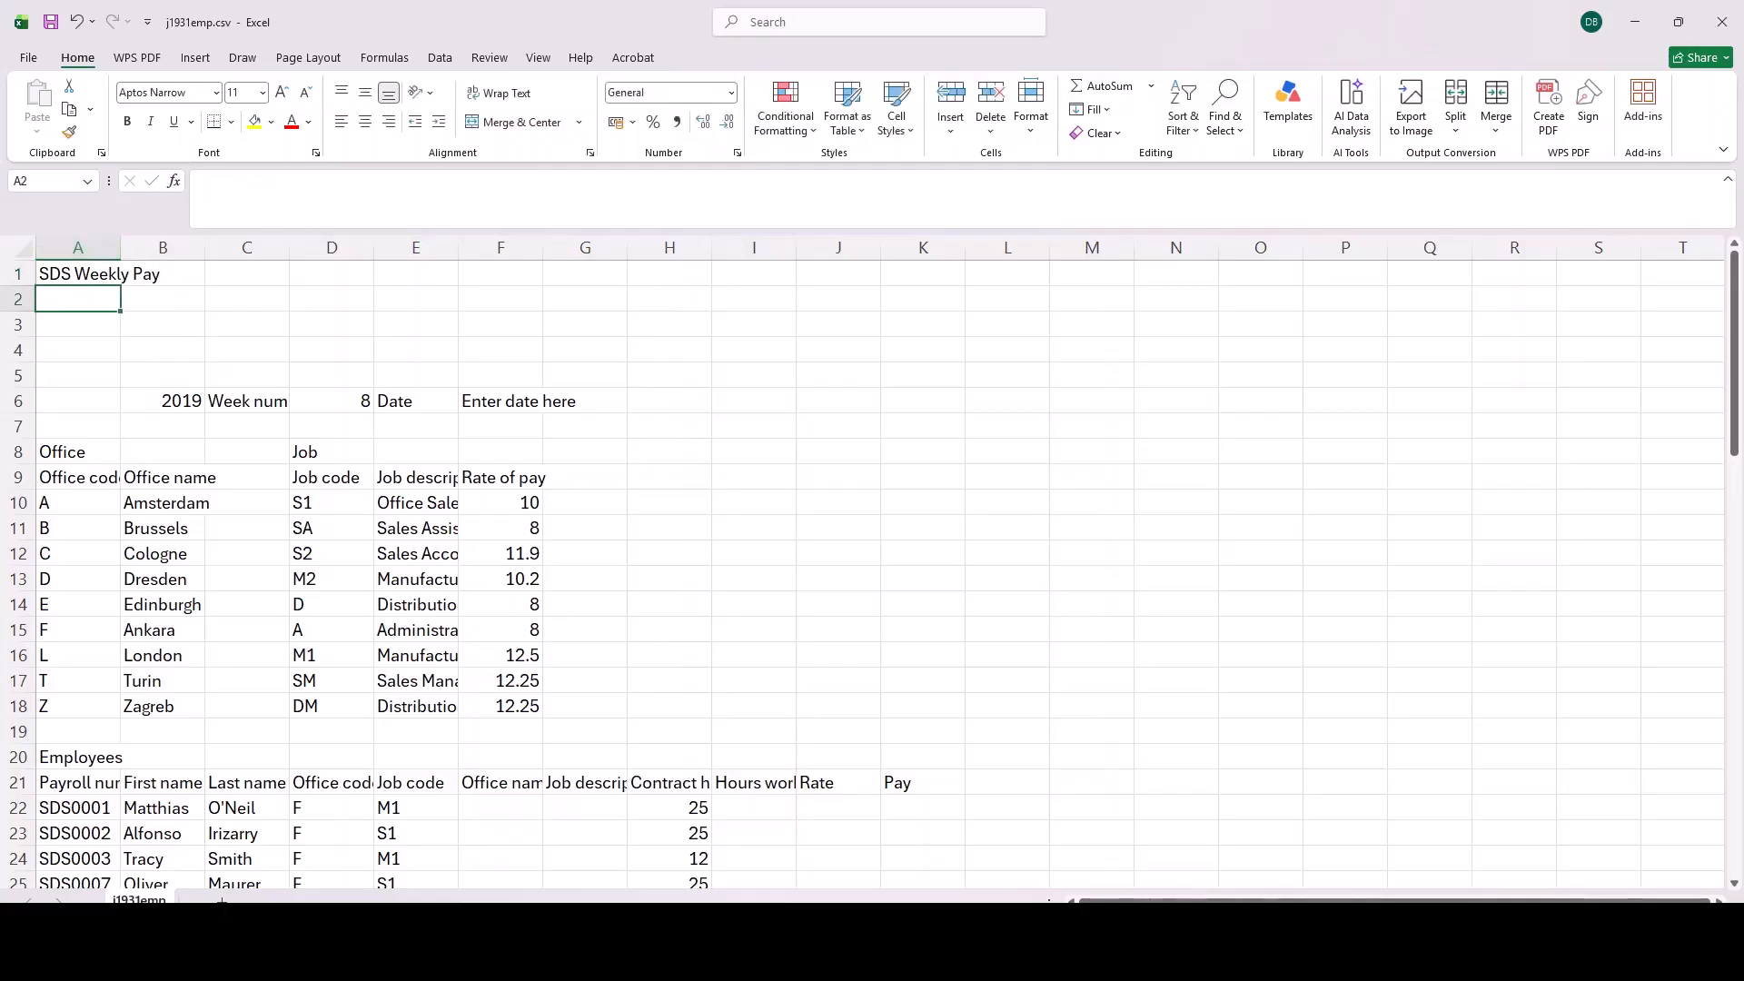
# Step: Delete rows 3 to 7 inclusive from the worksheet
pyautogui.moveTo(25, 325); pyautogui.dragTo(27, 425)
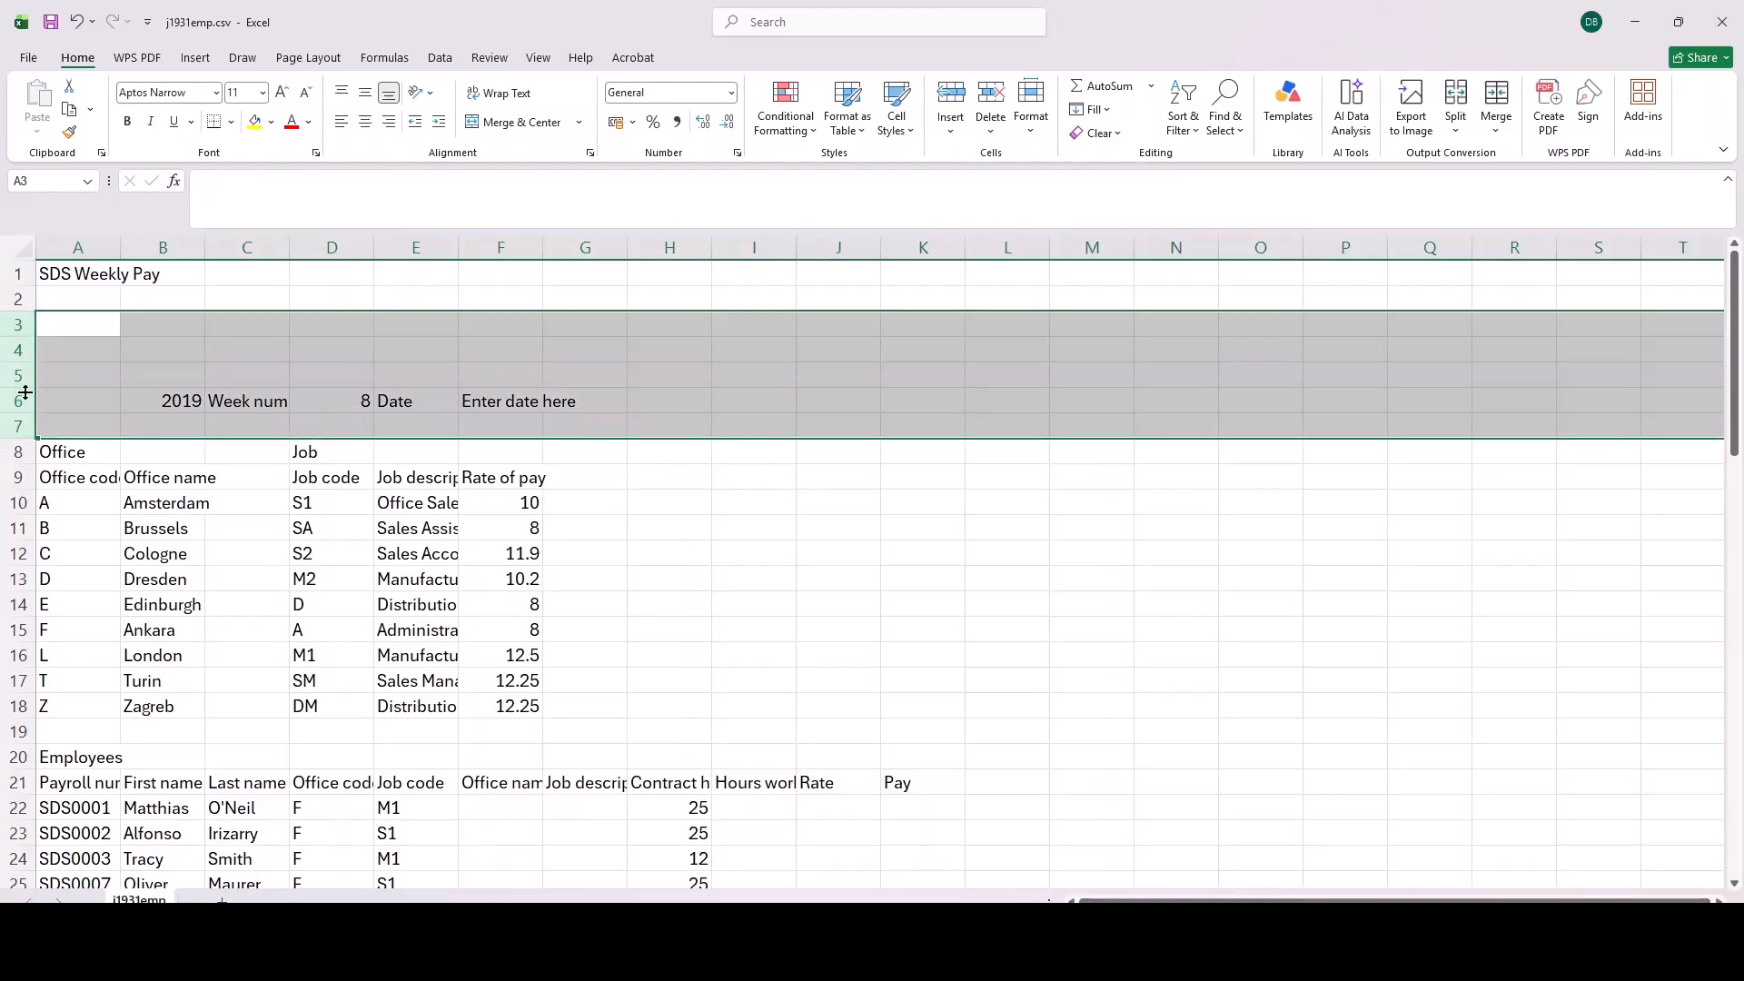
pyautogui.rightClick(23, 329)
pyautogui.click(116, 531)
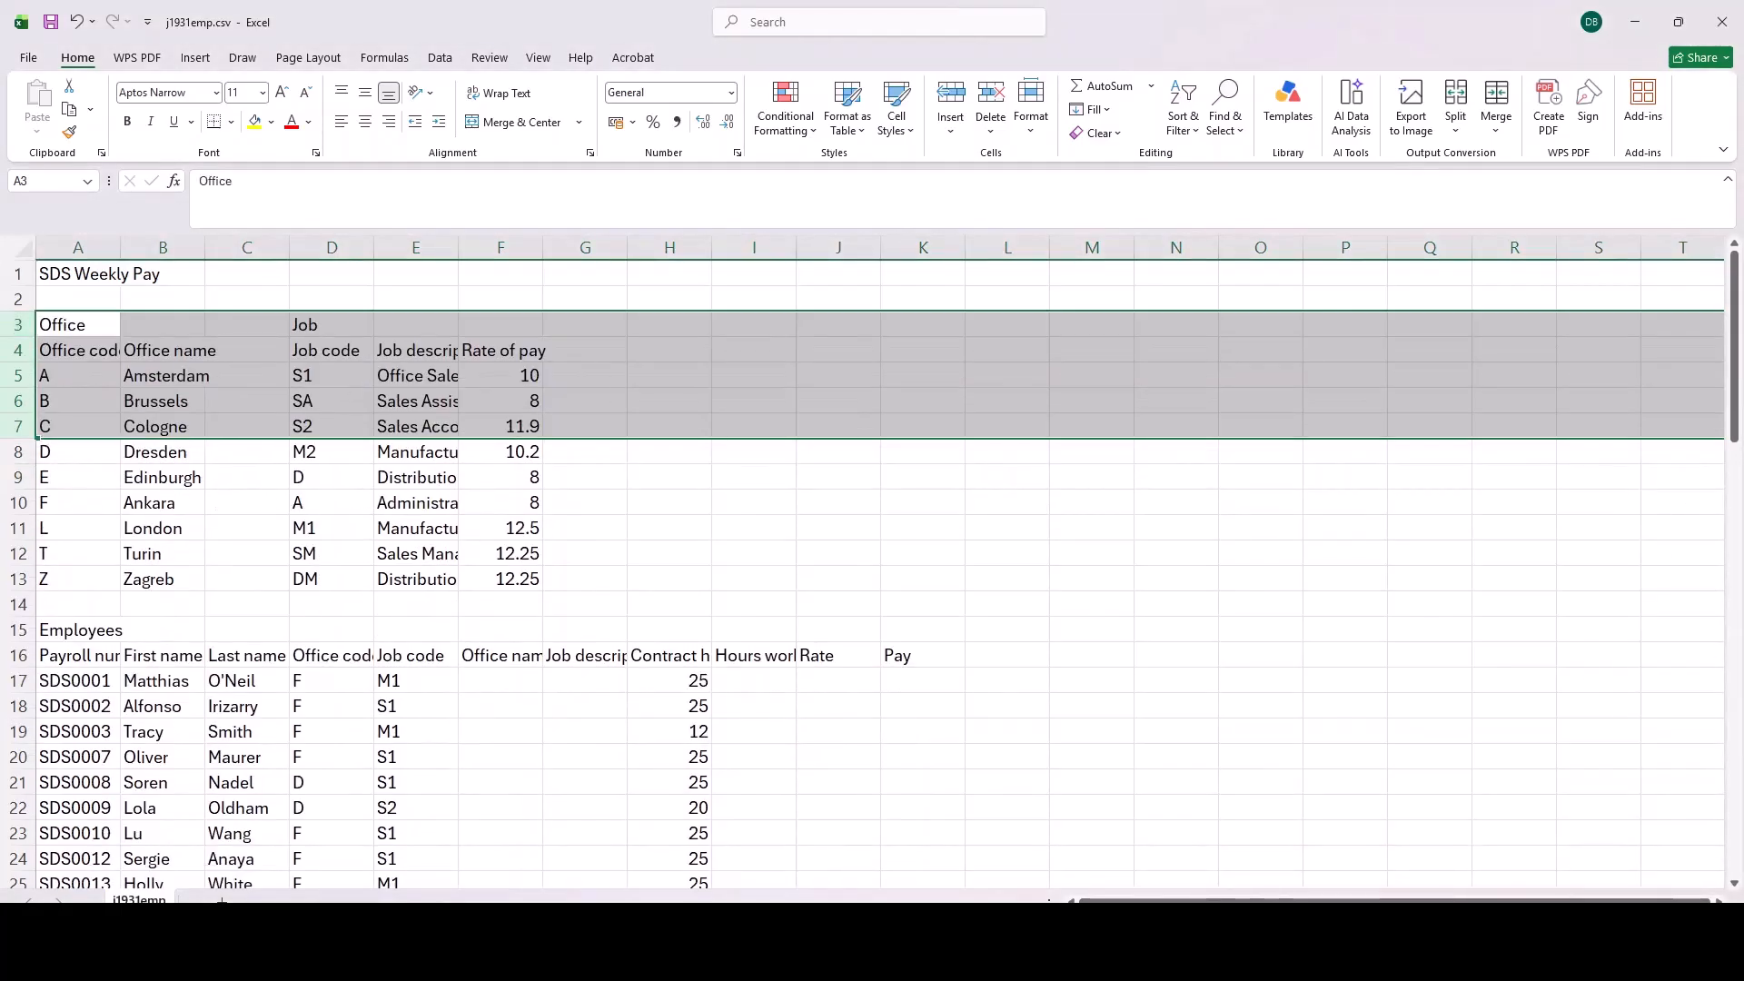
# Step: Check the target layout in the PDF question paper, and merge and center cells A1:K1 of j1931emp.csv in Excel
pyautogui.hotkey('alt', 'Tab')
pyautogui.hotkey('alt', 'Tab')
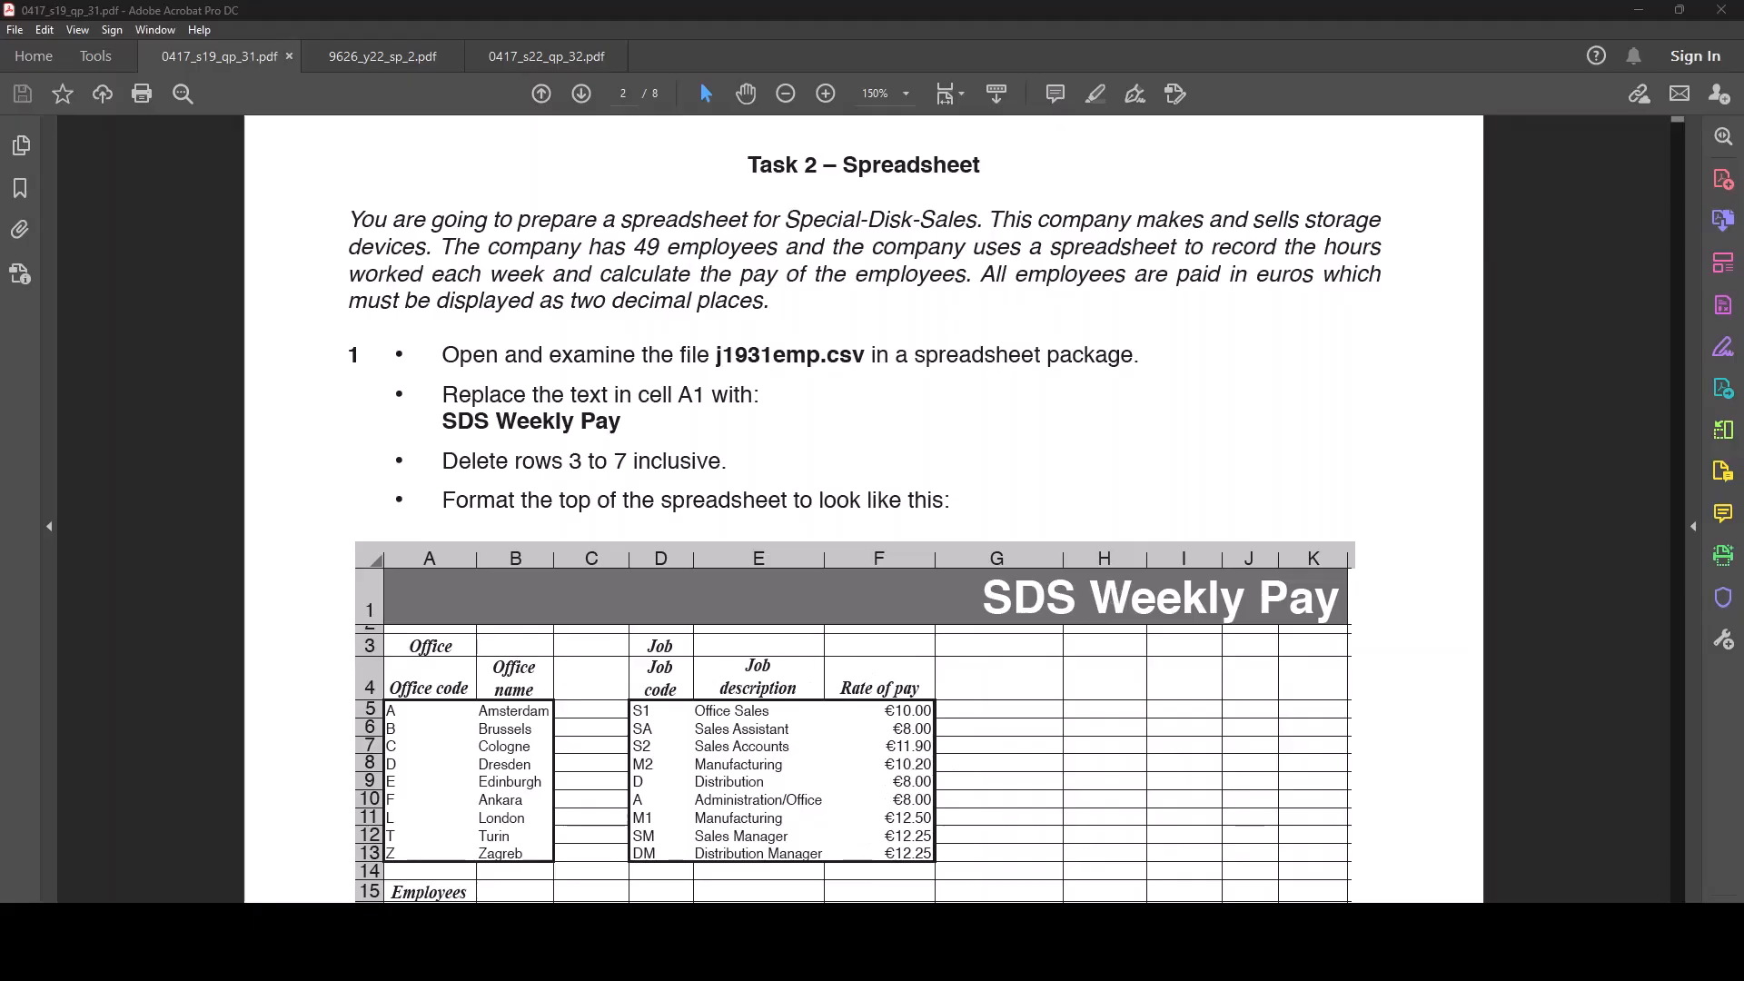
pyautogui.moveTo(1094, 959)
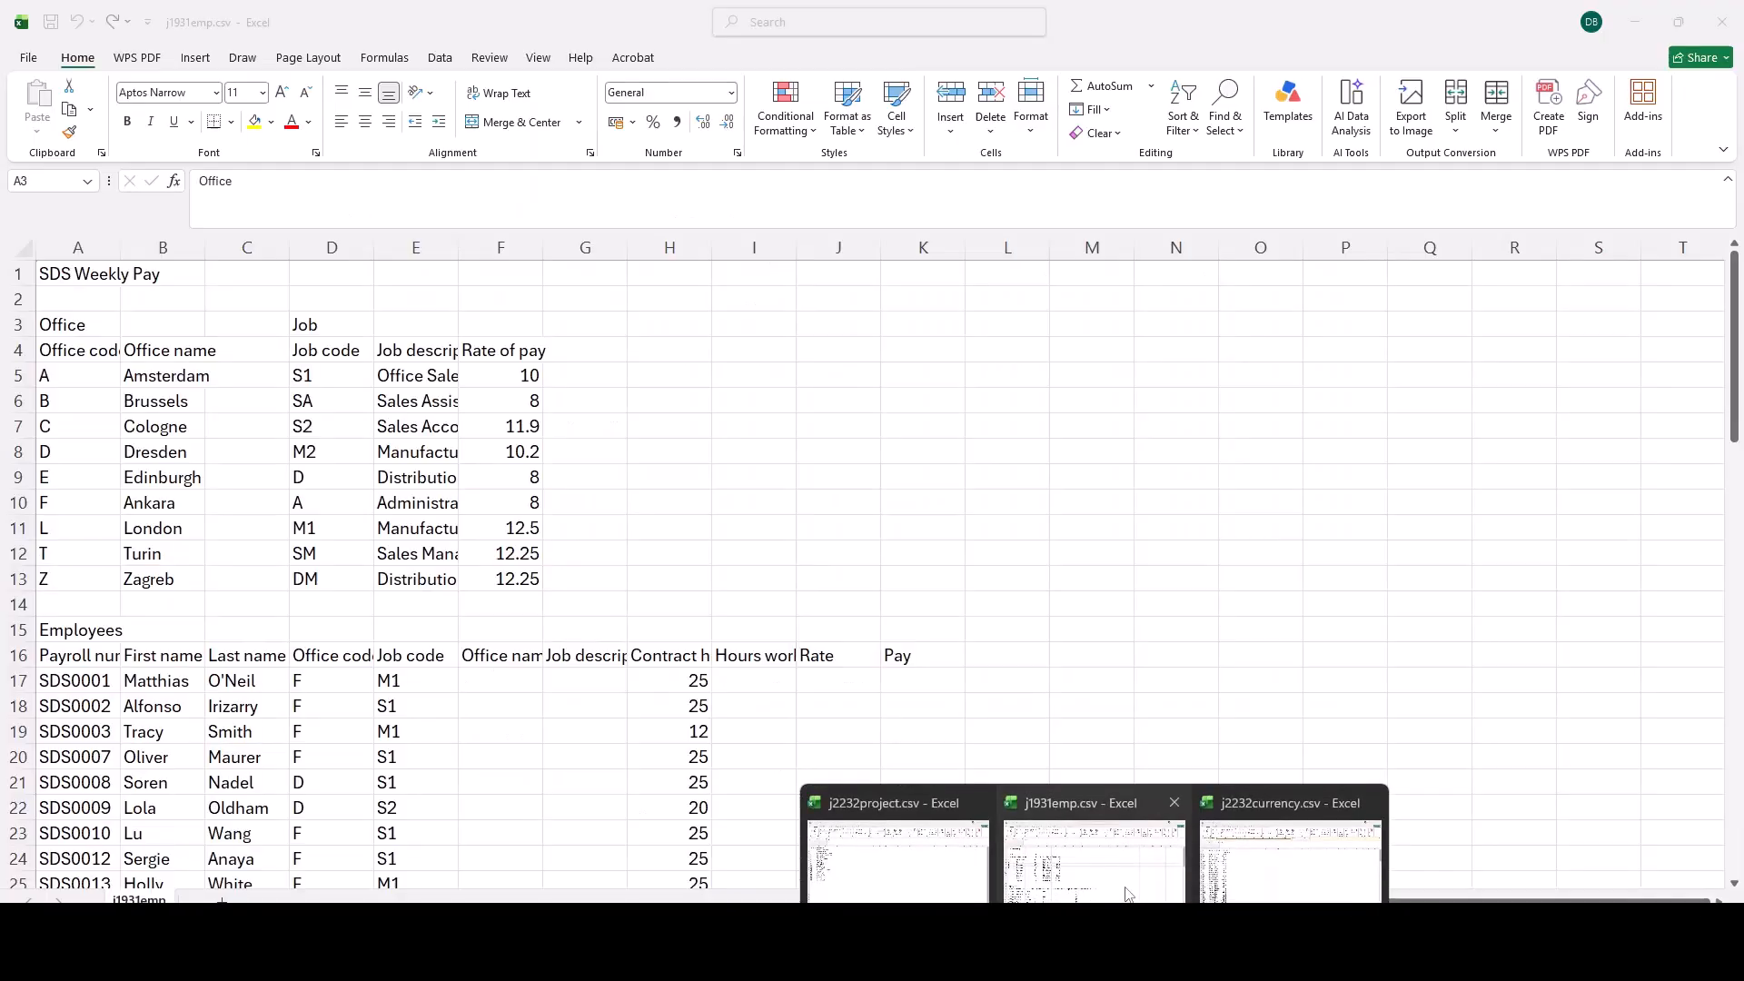
pyautogui.click(1095, 859)
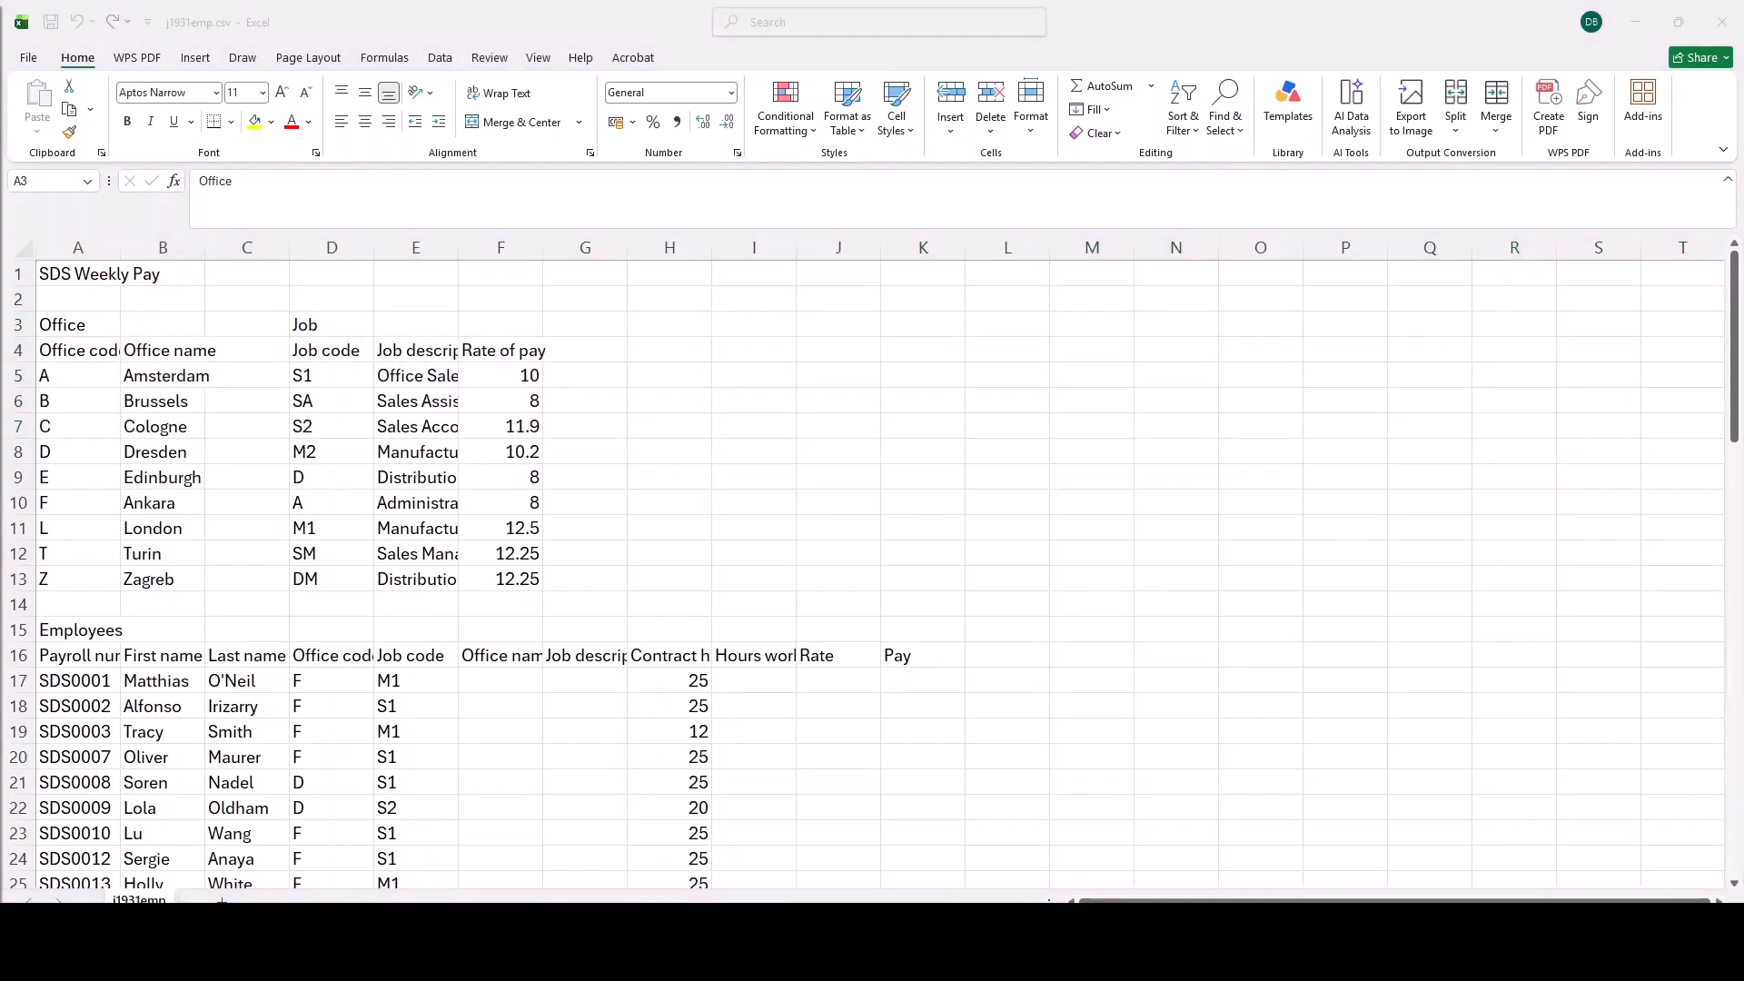
pyautogui.moveTo(86, 277); pyautogui.dragTo(908, 276)
pyautogui.click(514, 122)
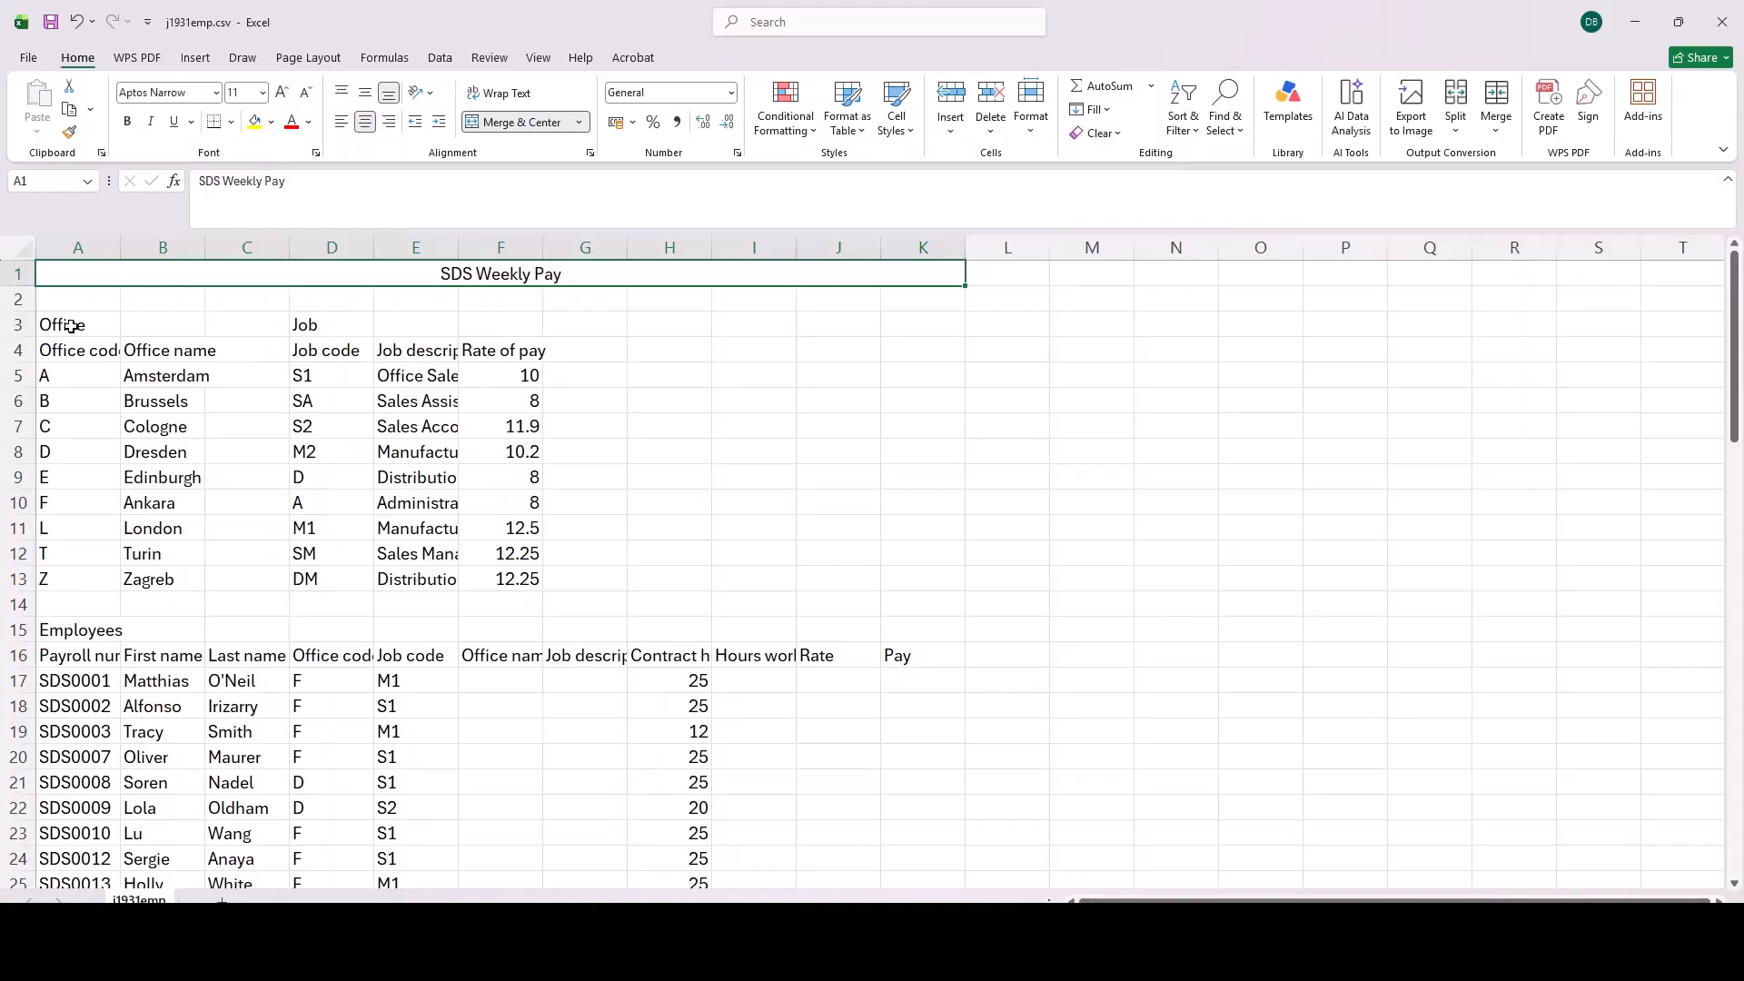
# Step: Format the heading cells A3:F4 and A15:K16 in the Calisto MT font with italics
pyautogui.moveTo(71, 326); pyautogui.dragTo(532, 351)
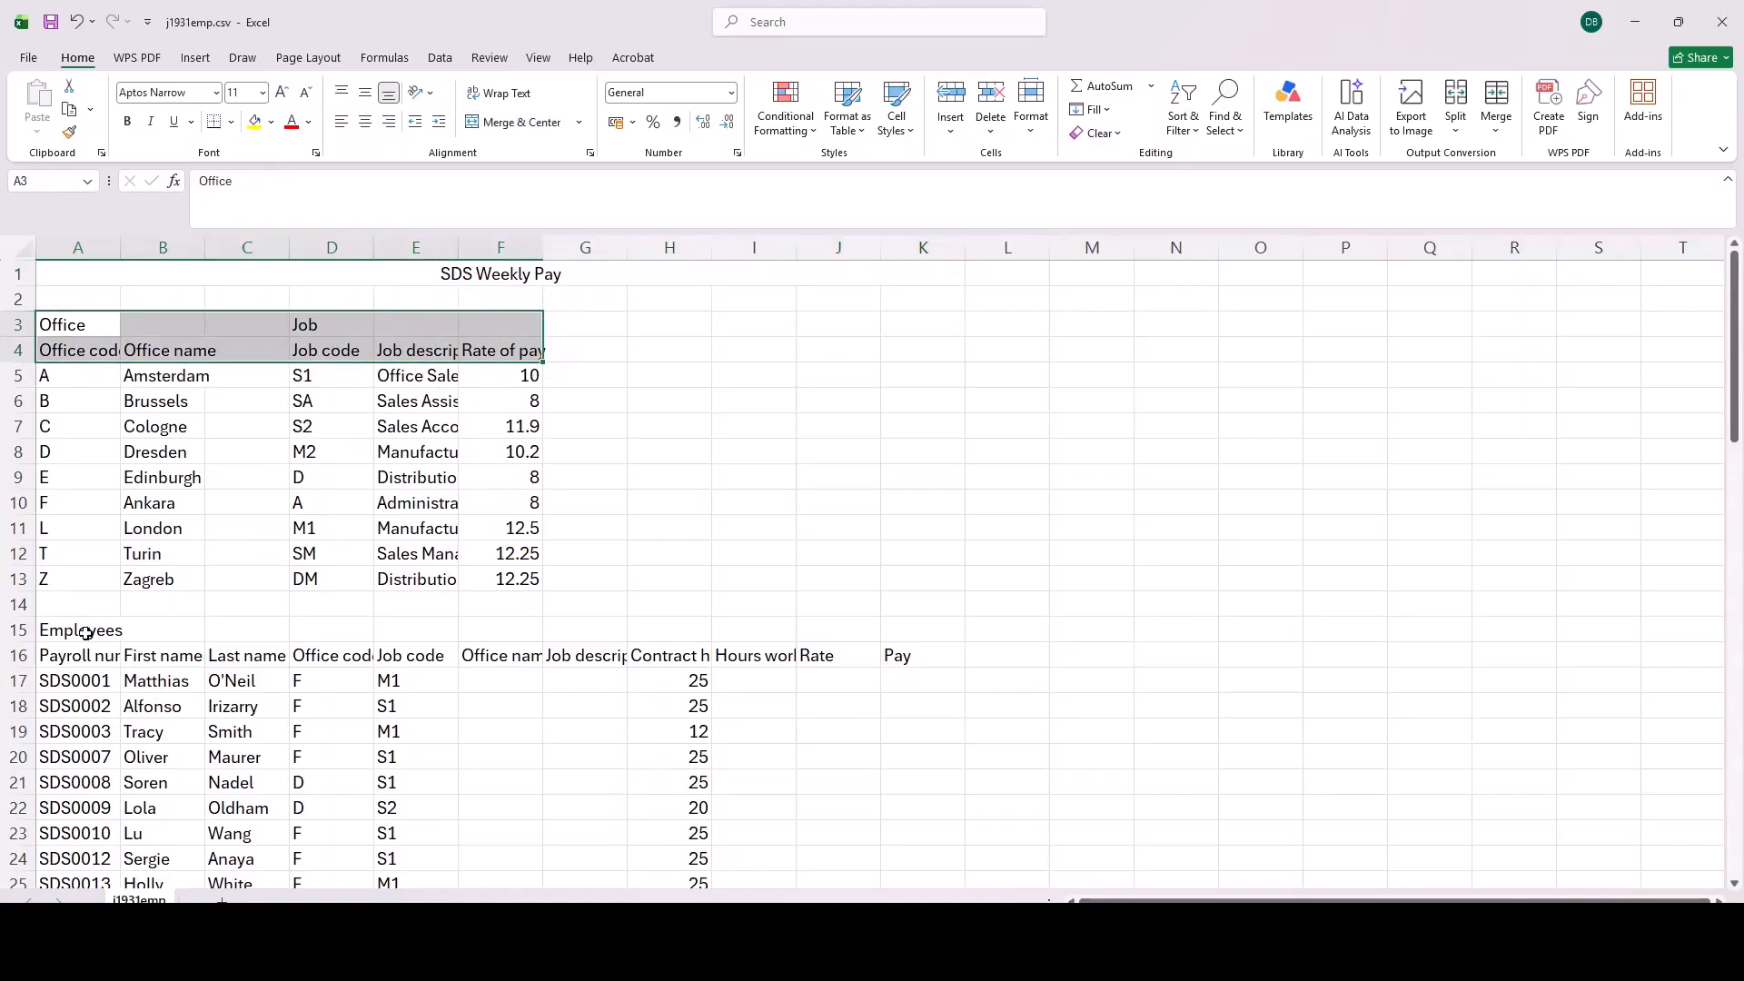
pyautogui.moveTo(69, 627); pyautogui.dragTo(923, 656)
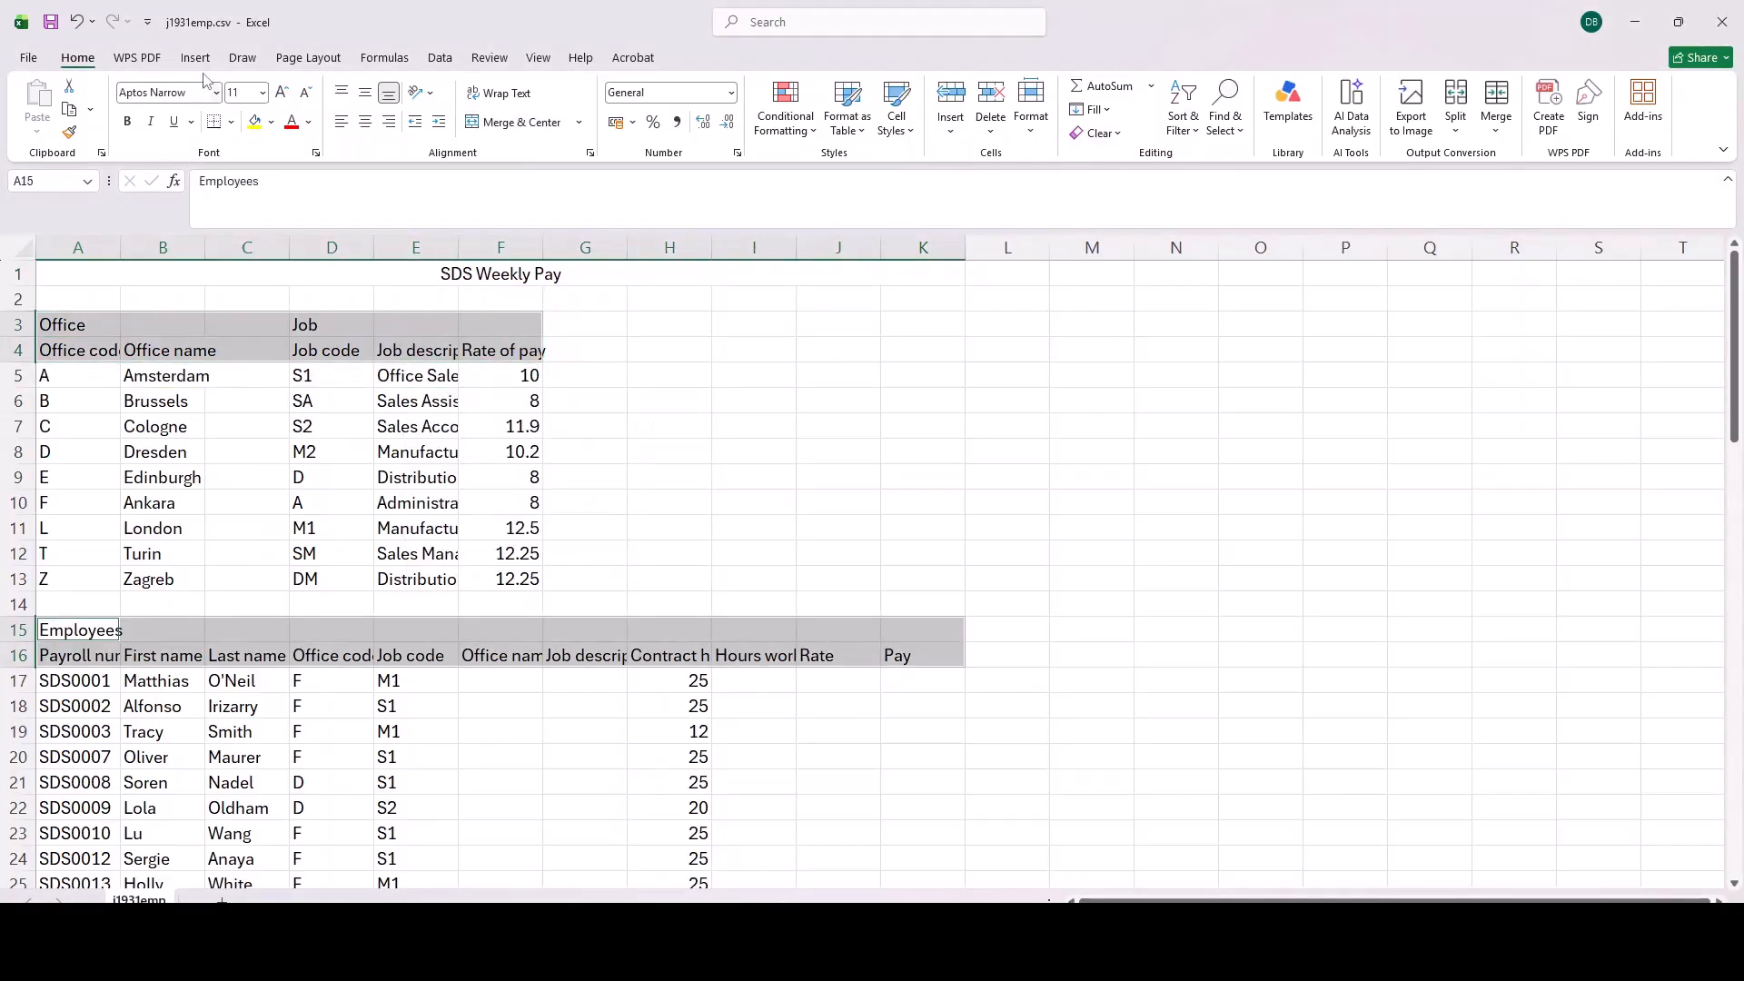
pyautogui.click(216, 92)
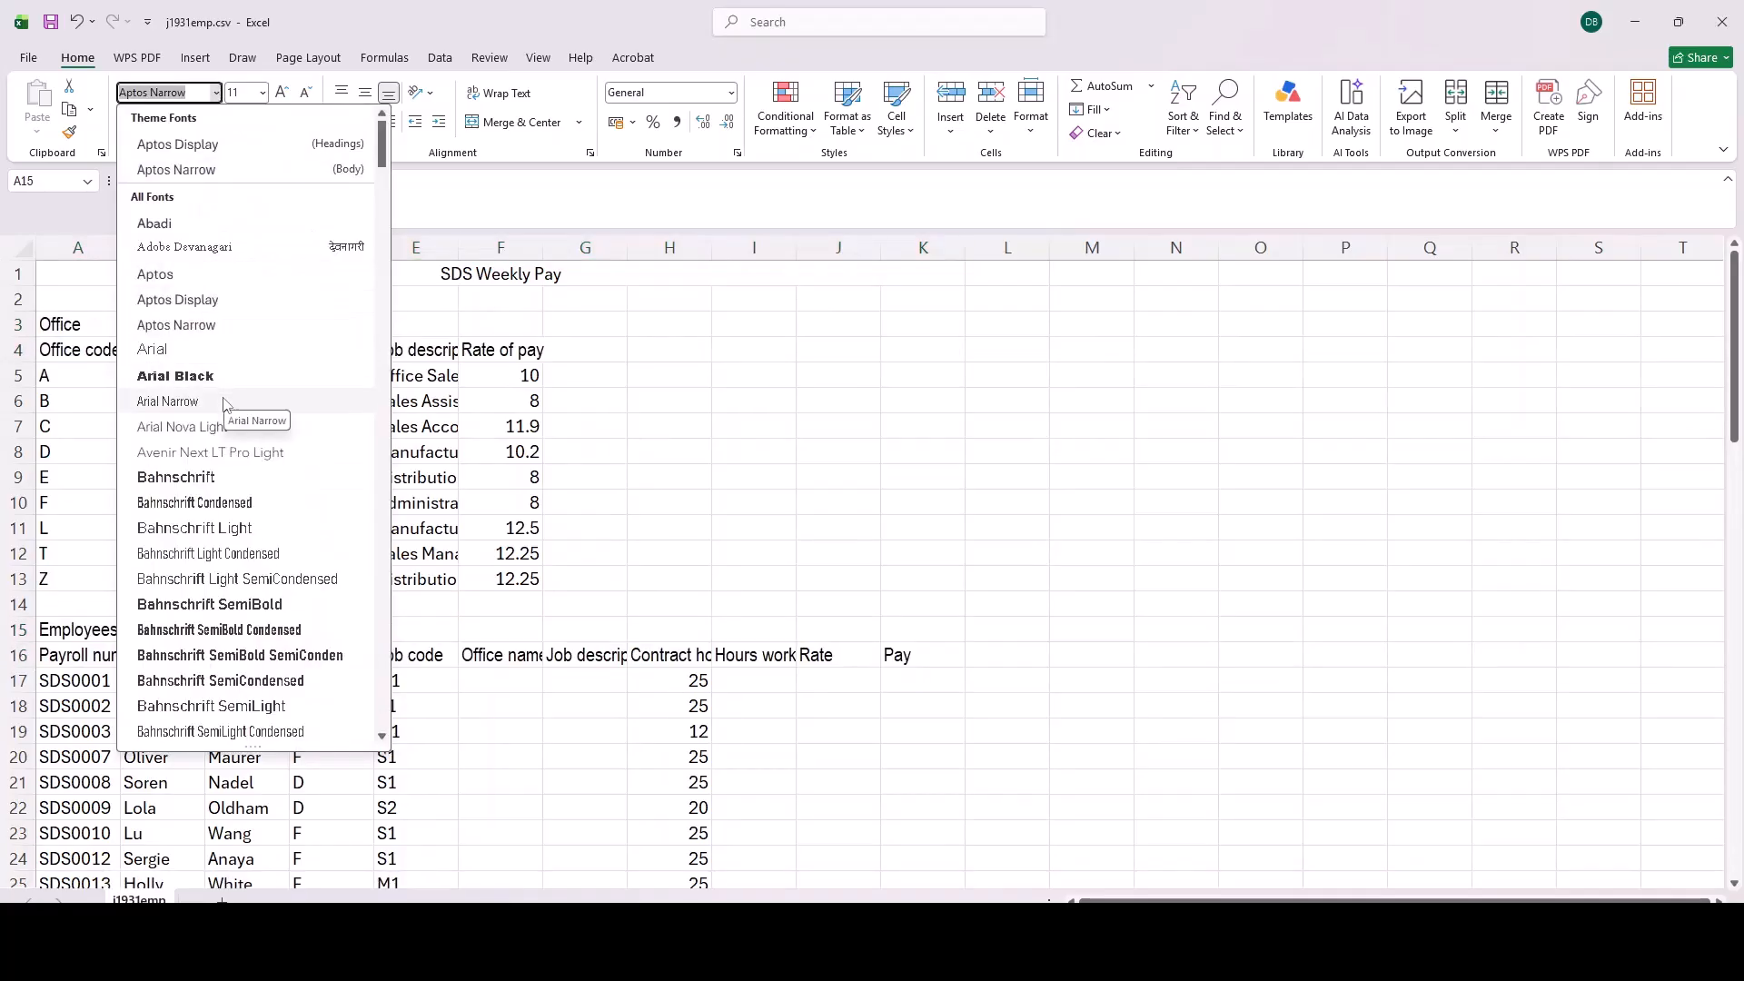
pyautogui.scroll(-10, 222, 454)
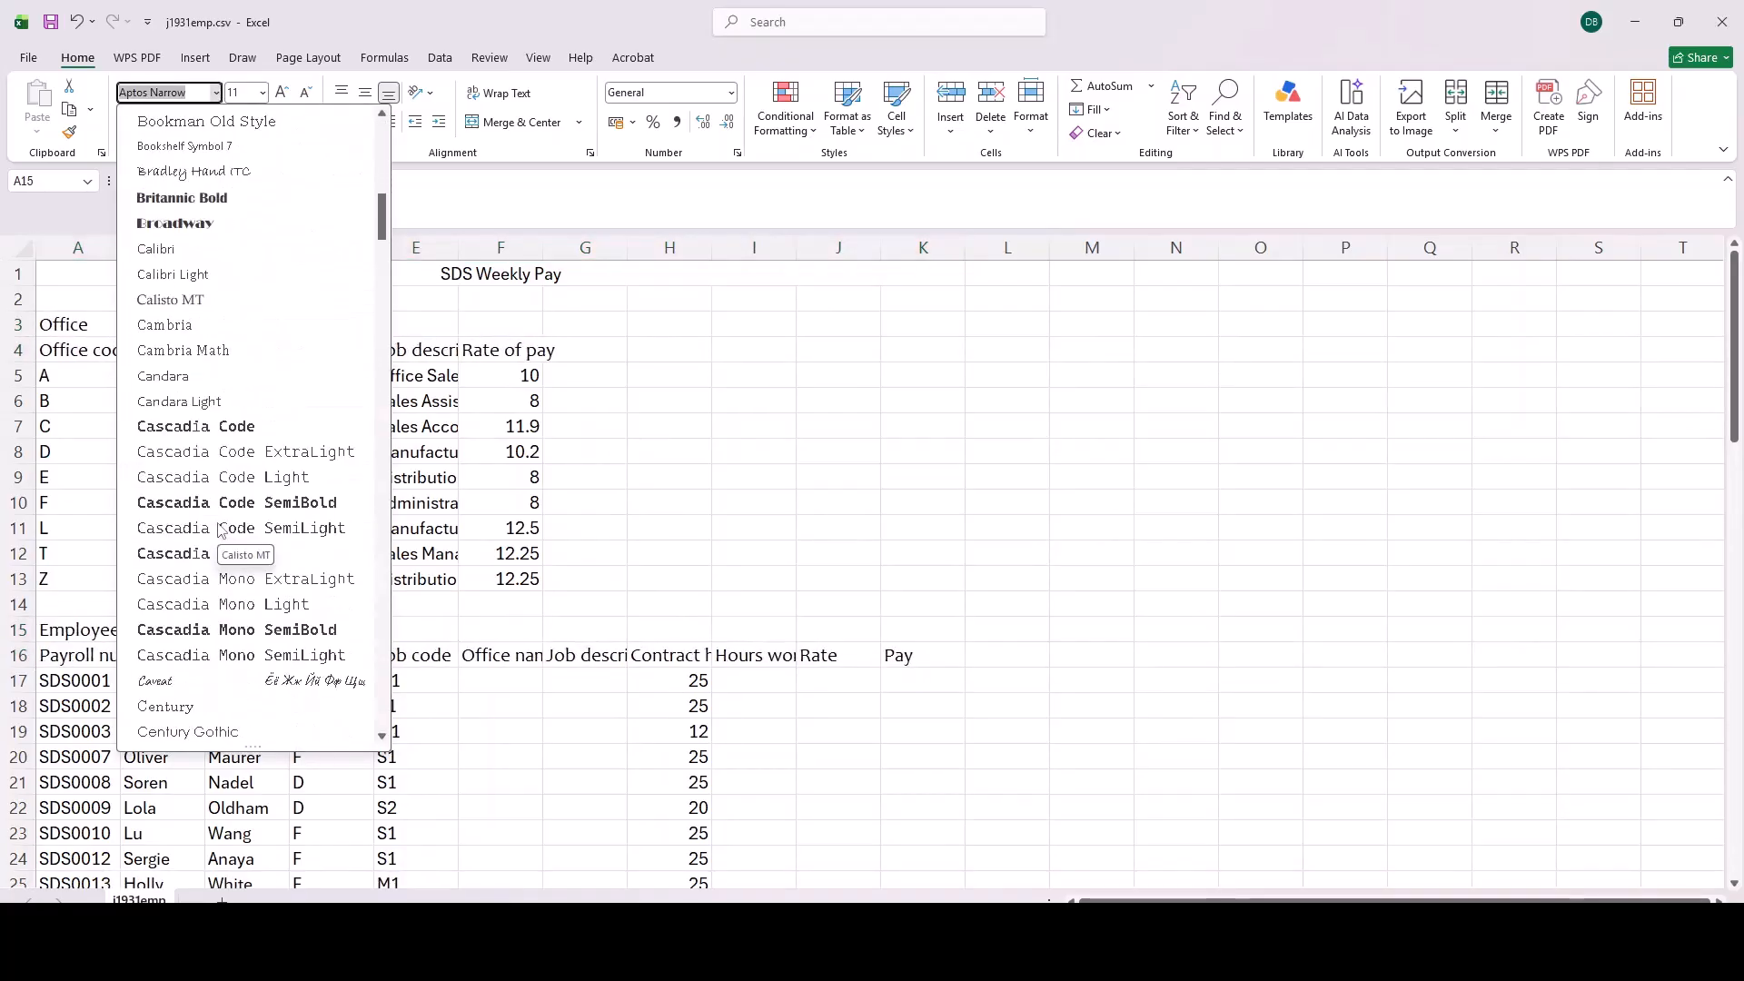
pyautogui.scroll(-2, 222, 532)
pyautogui.scroll(-10, 220, 530)
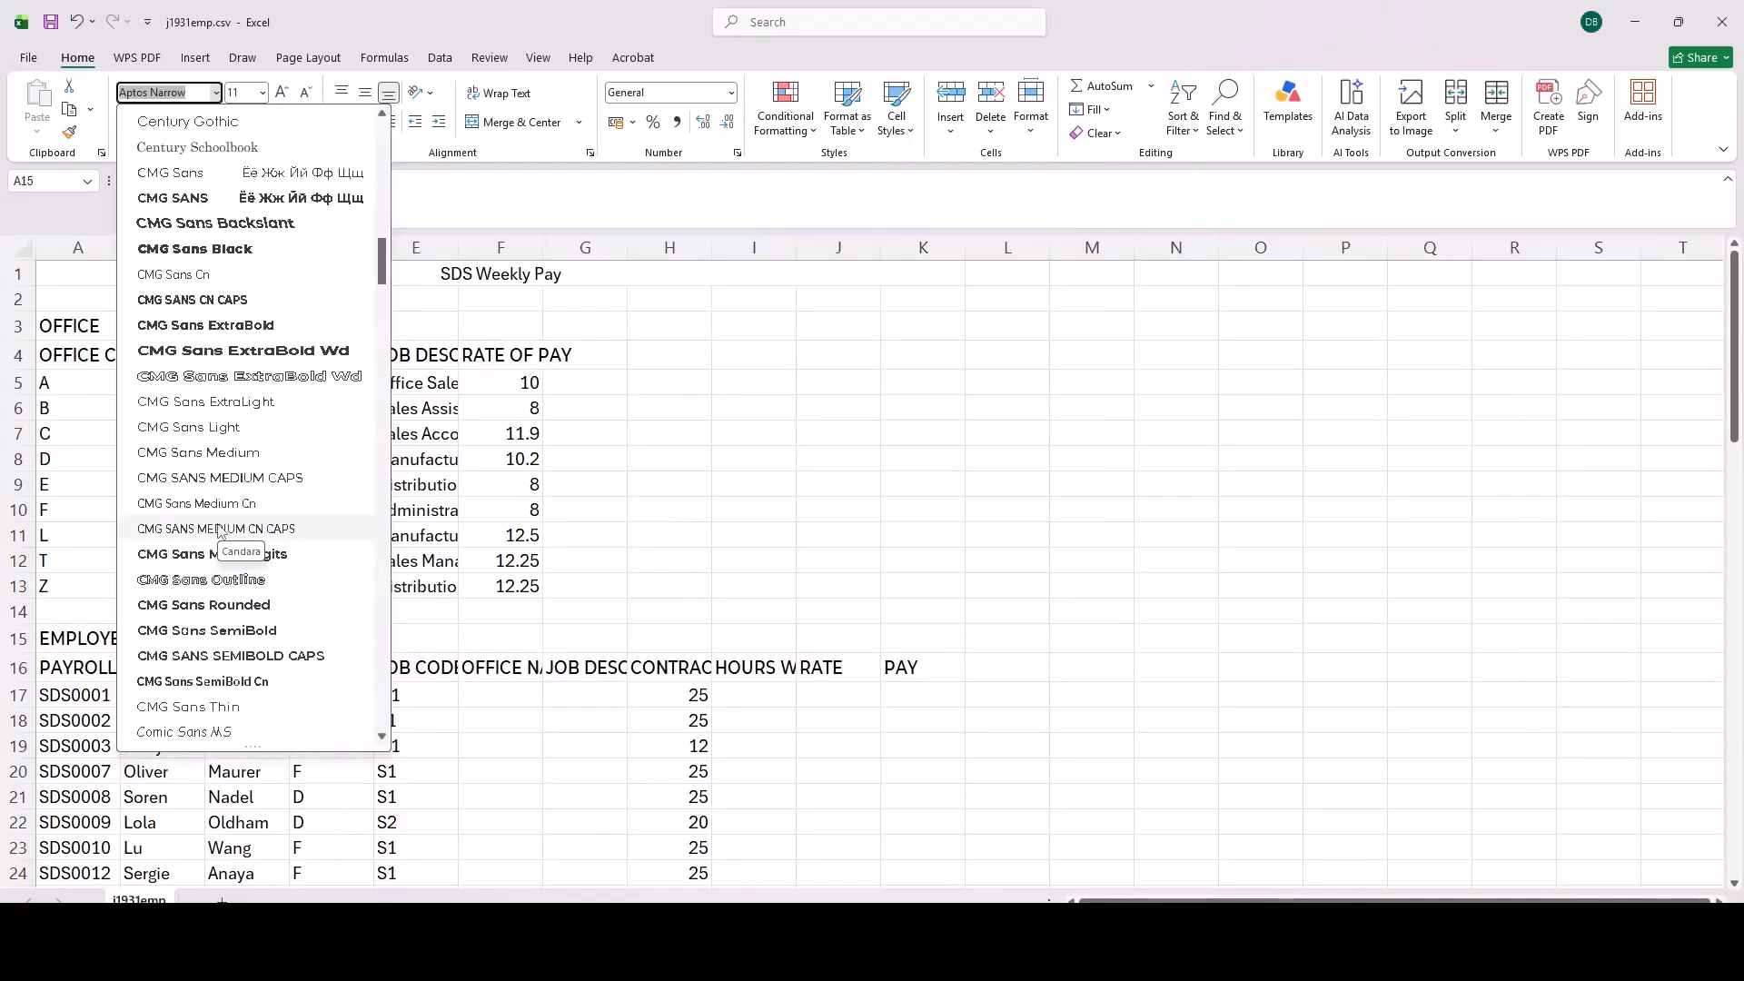
pyautogui.scroll(-10, 219, 531)
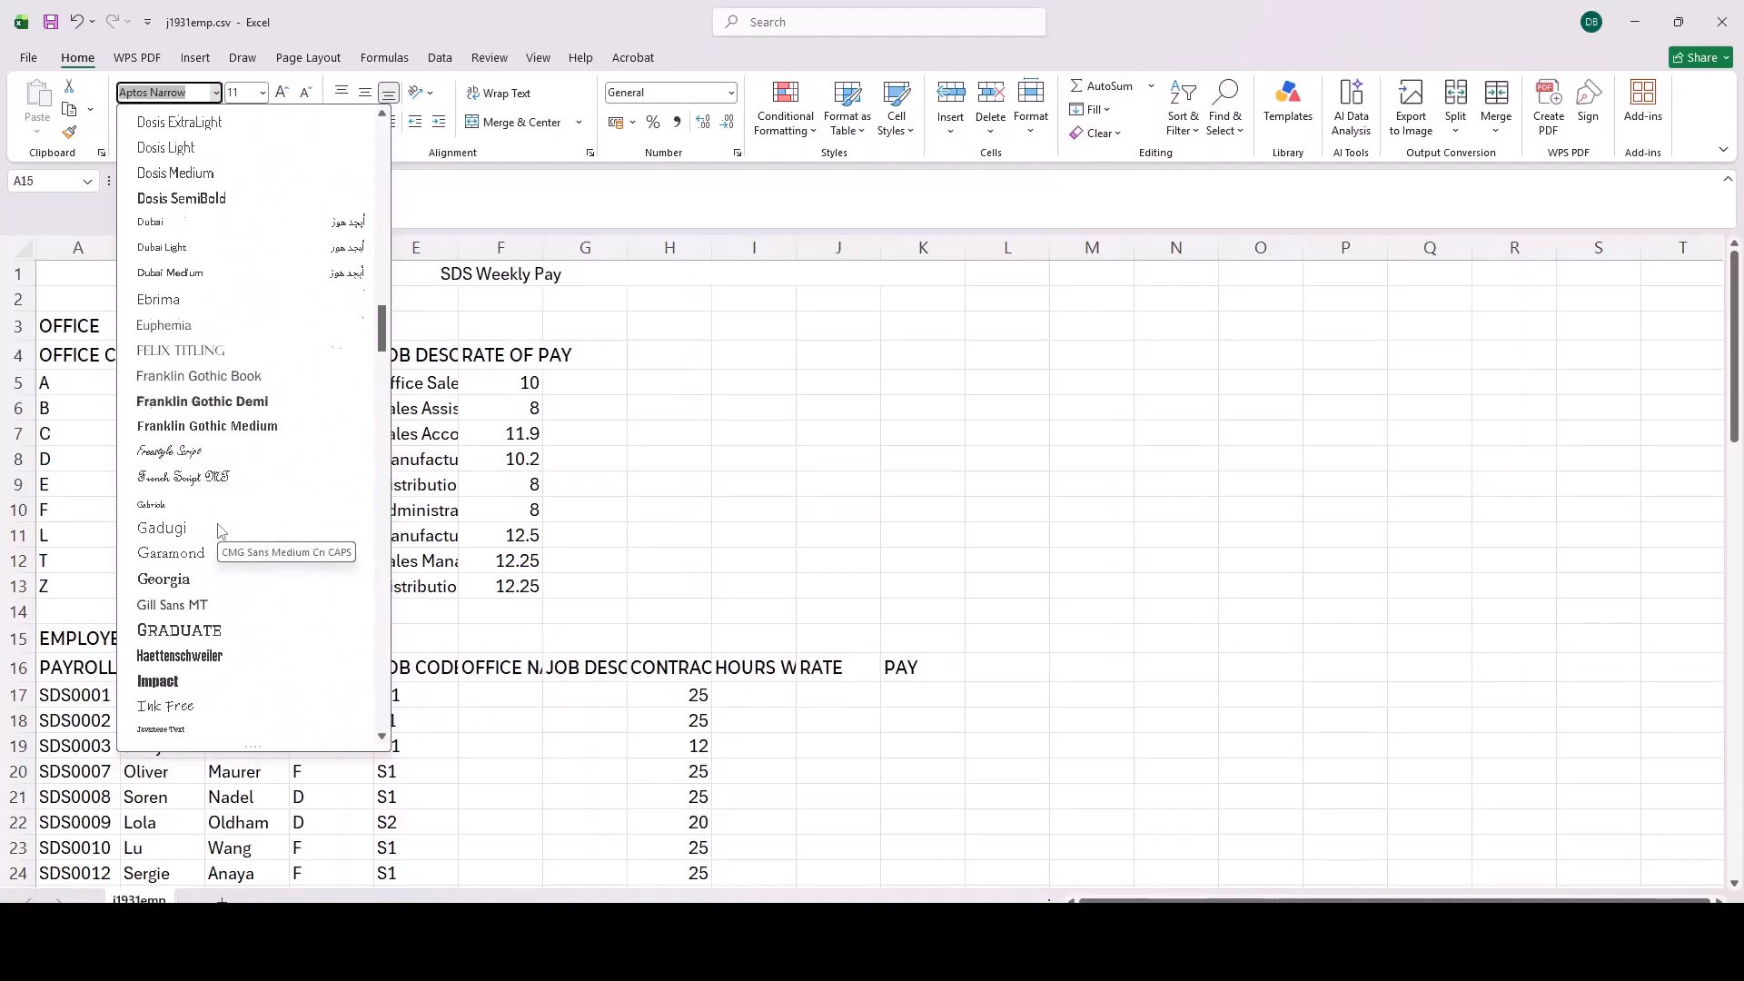
pyautogui.scroll(15, 219, 509)
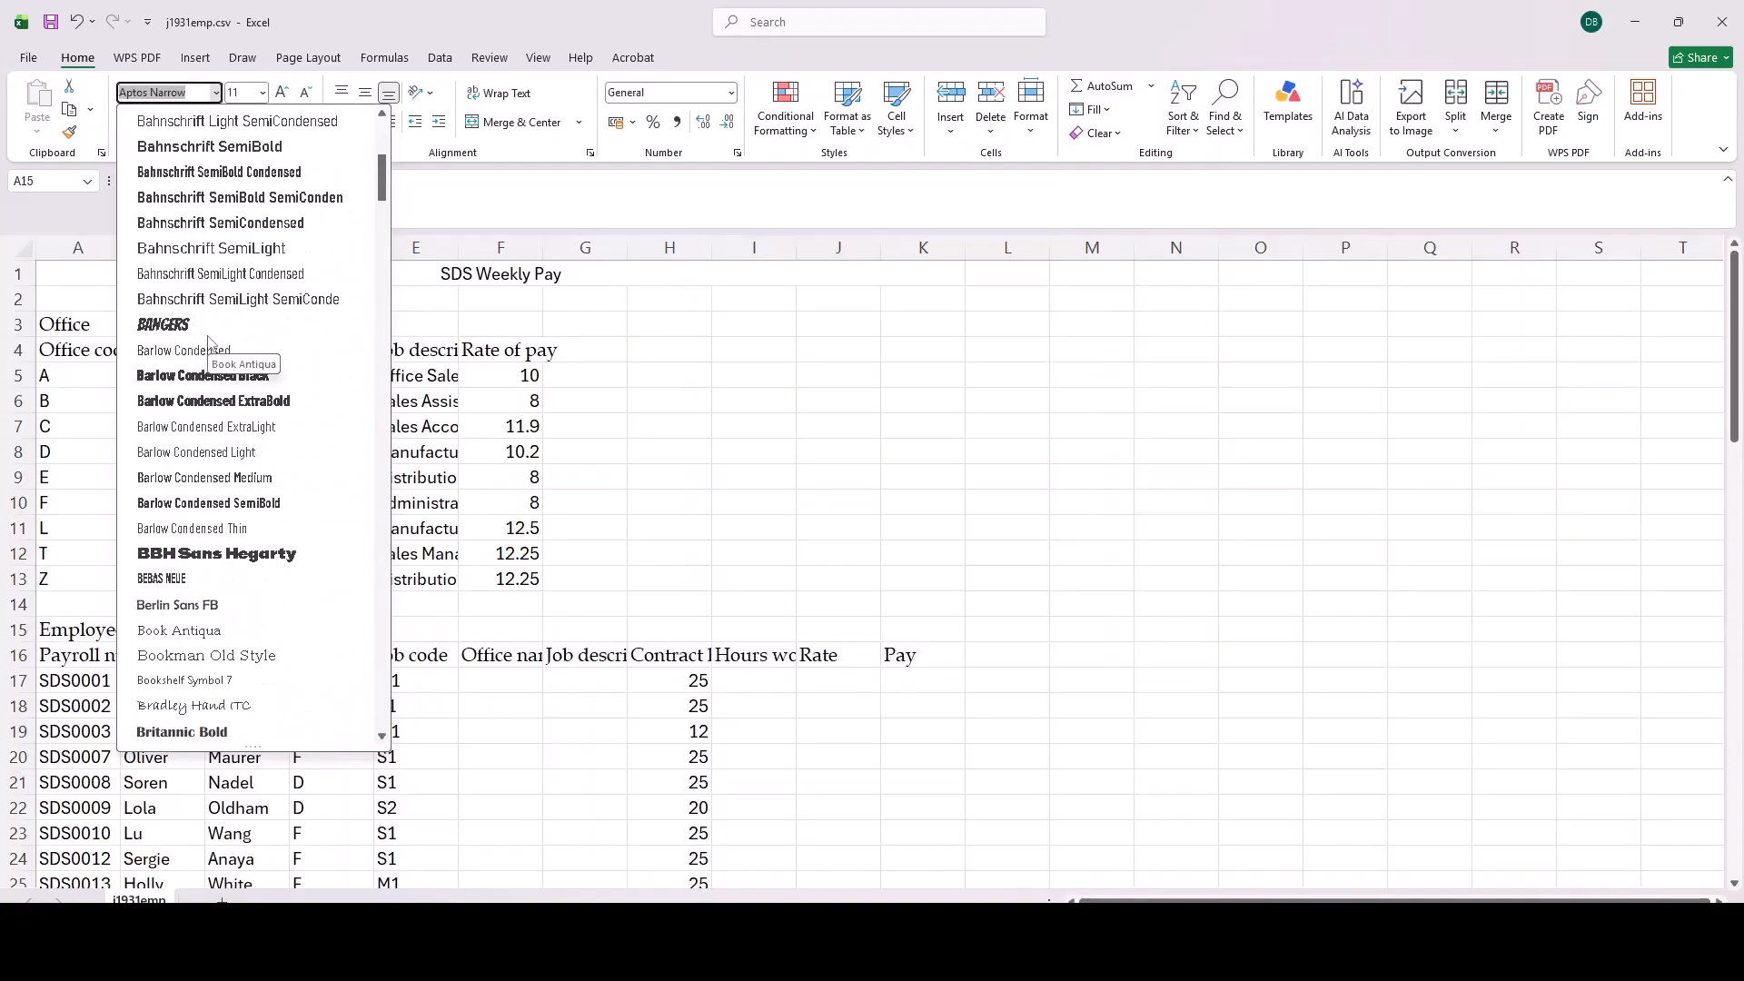
pyautogui.scroll(5, 209, 343)
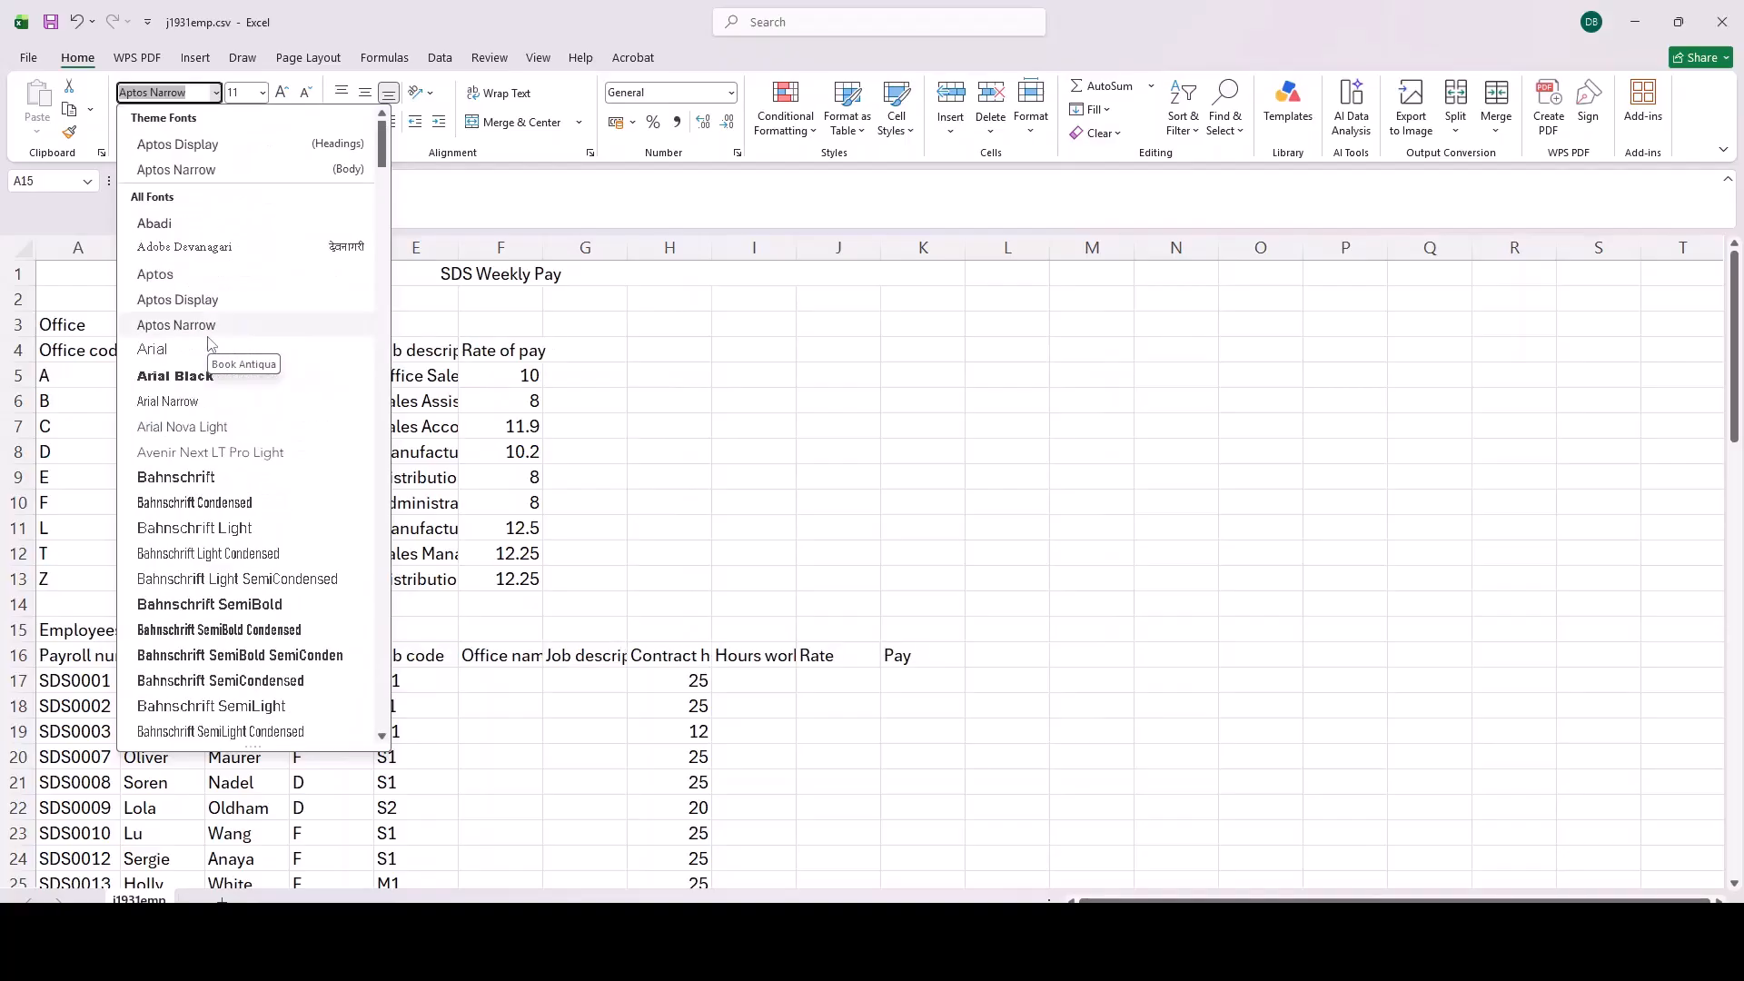
pyautogui.scroll(-10, 236, 364)
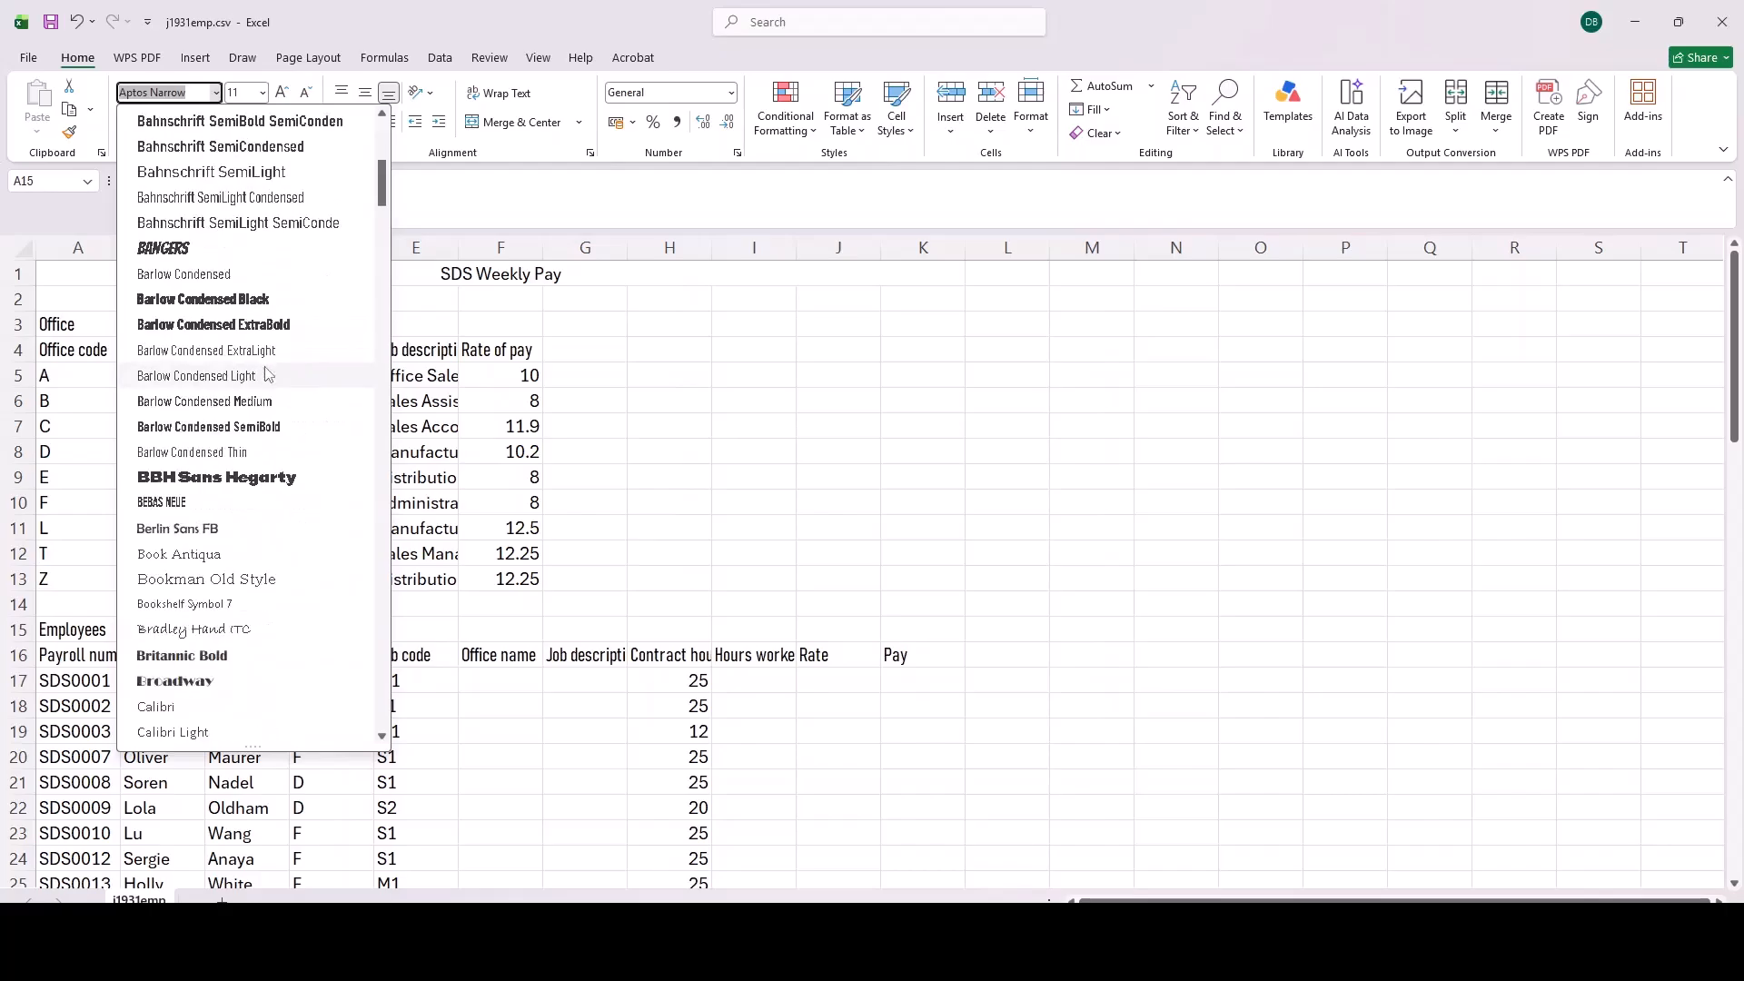
pyautogui.scroll(-3, 263, 390)
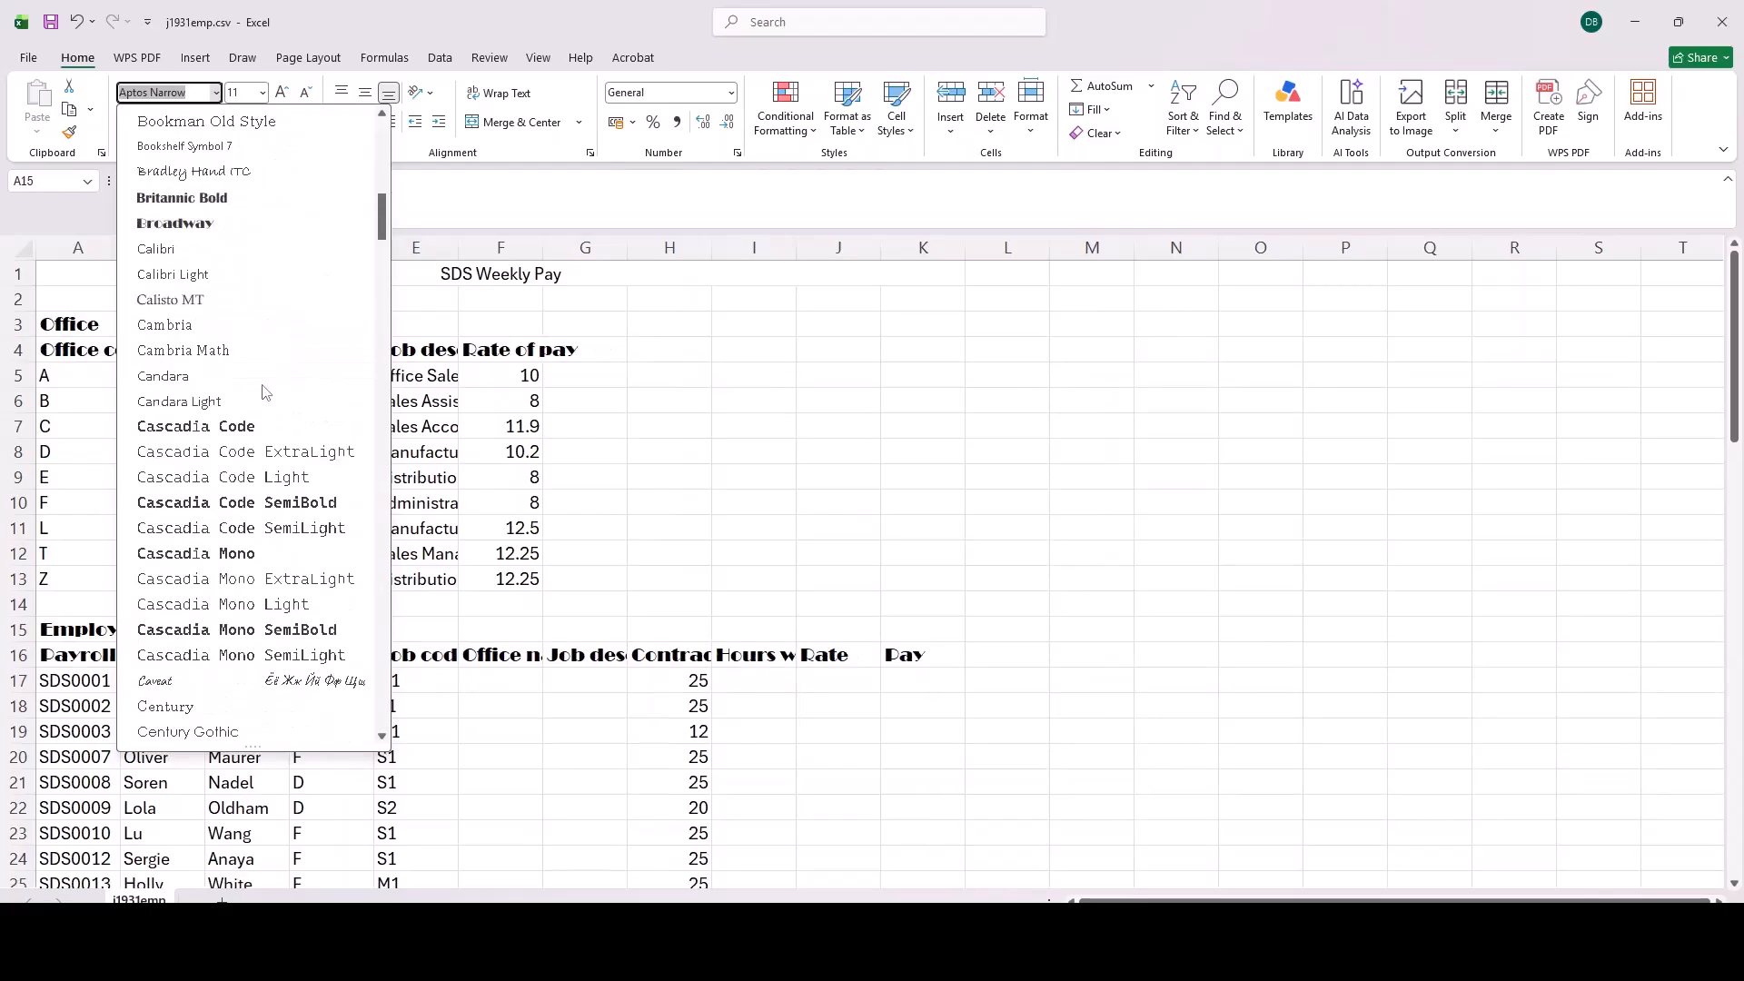
pyautogui.click(209, 305)
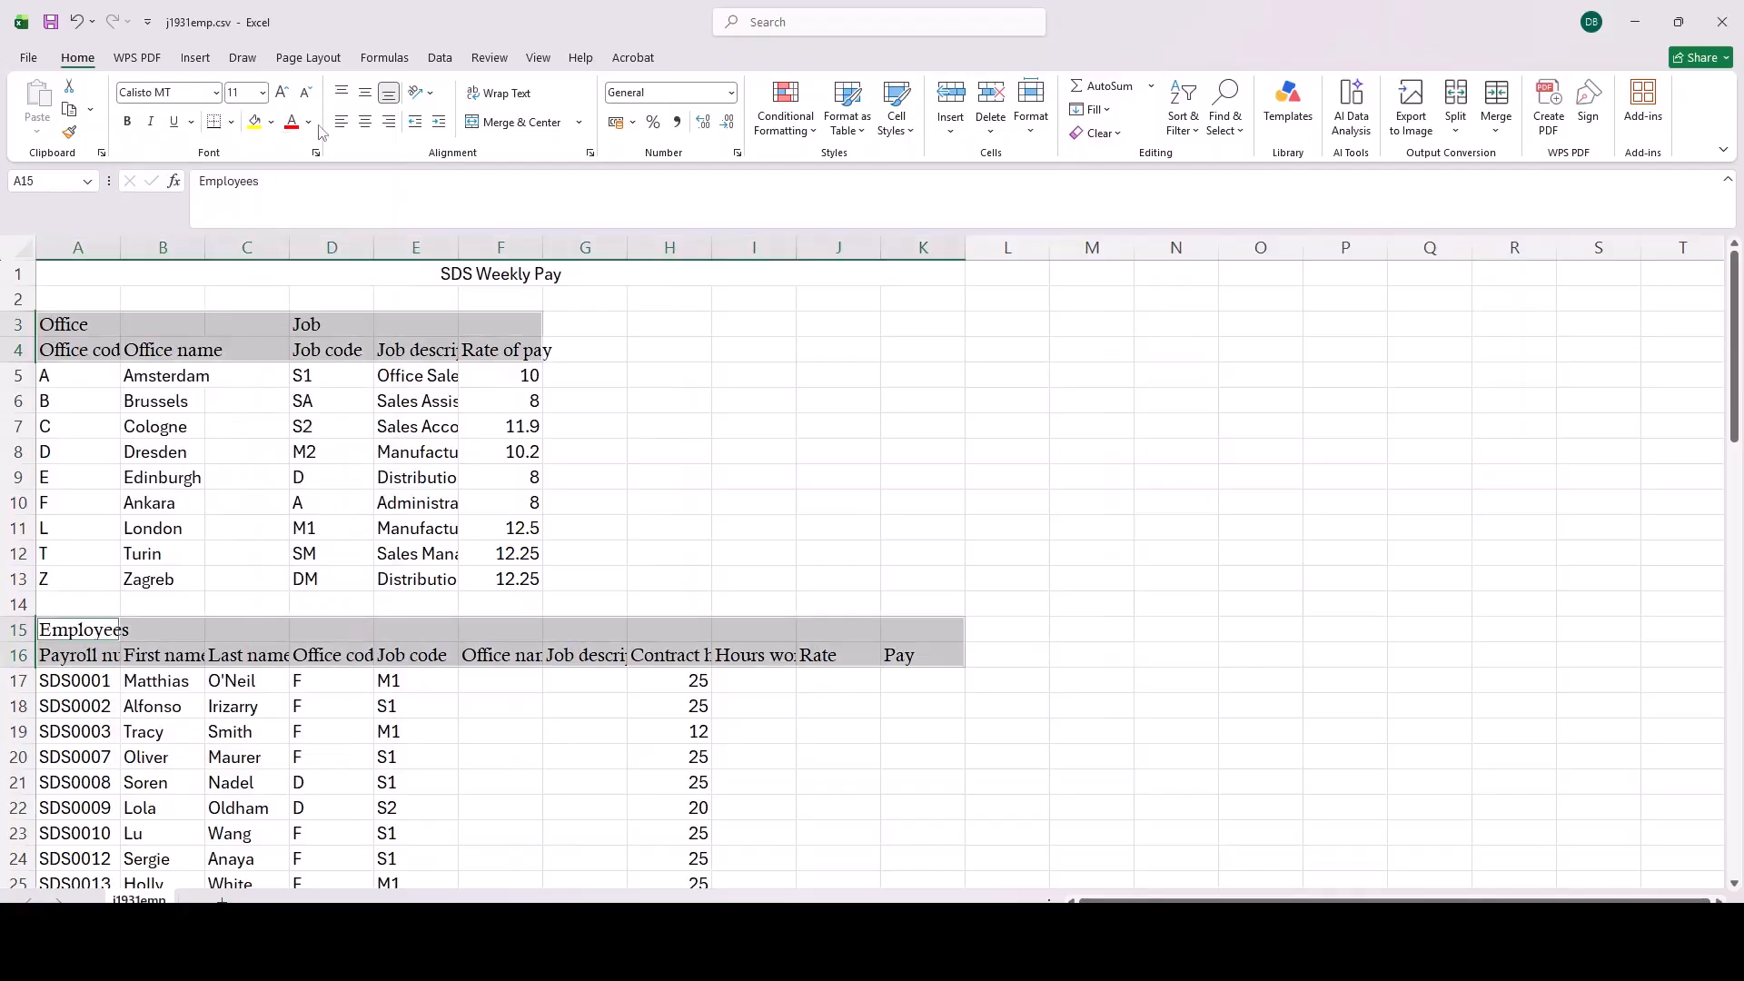
pyautogui.click(150, 121)
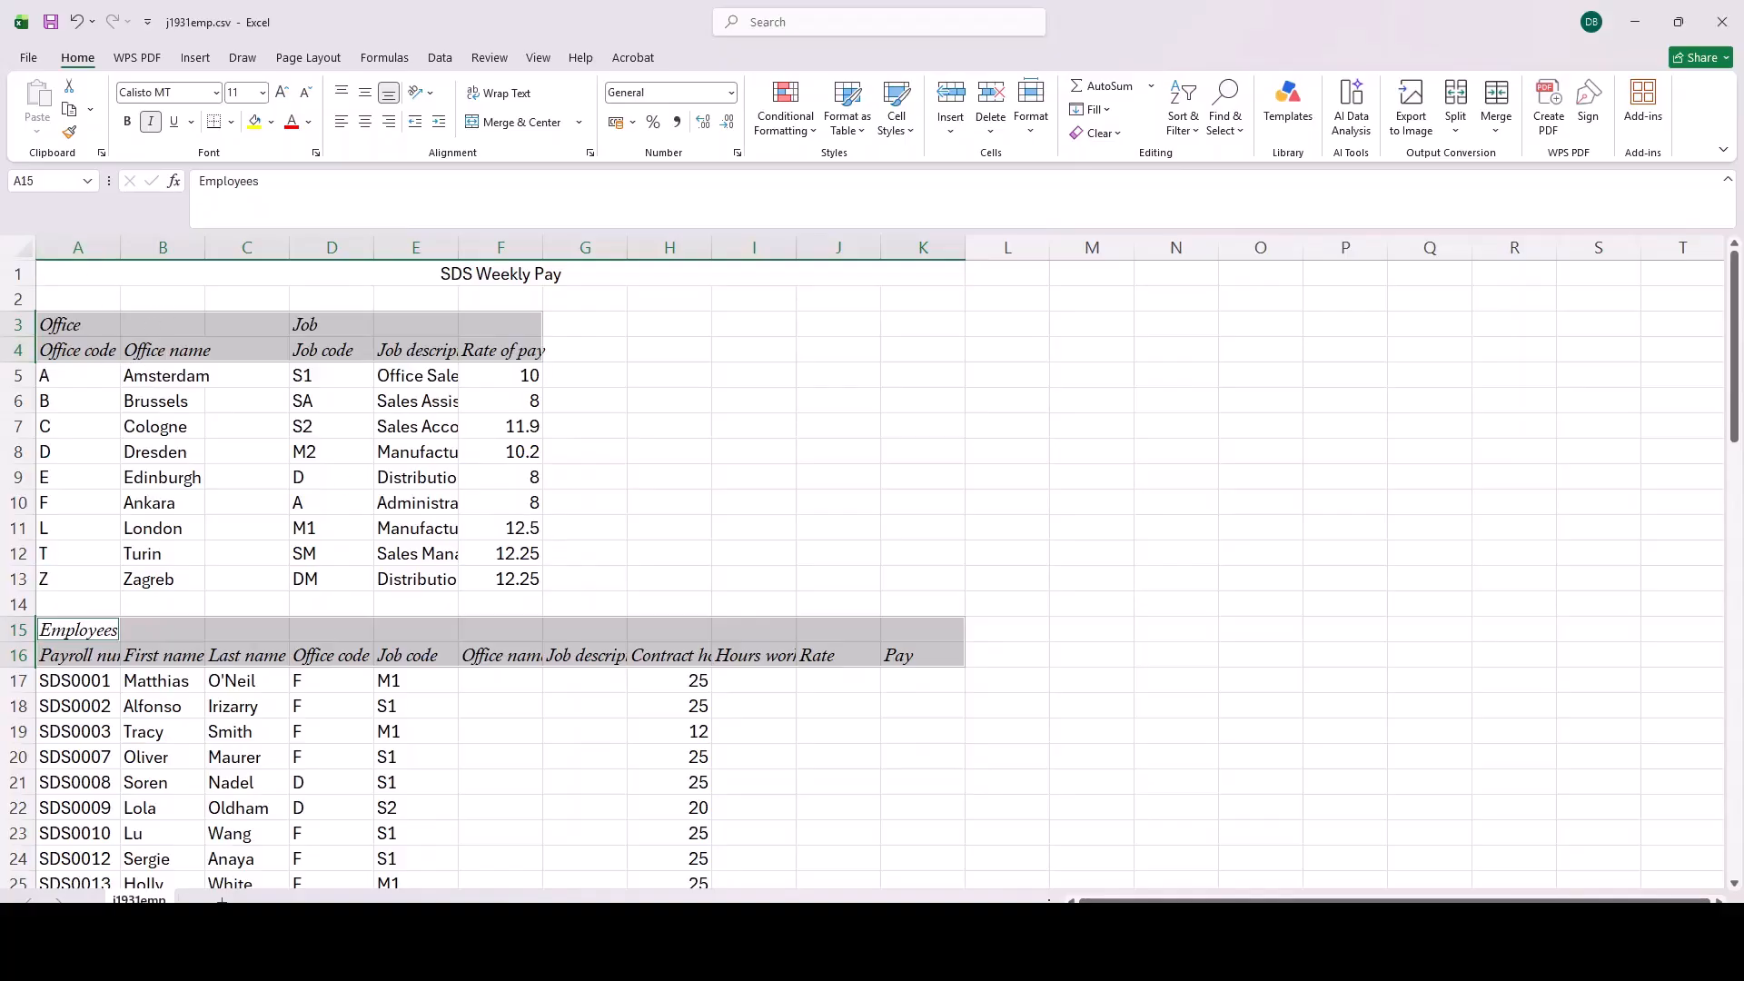
# Step: Check the title layout in the PDF question paper, right-align merged cell A1 in Excel, and increase the height of row 1
pyautogui.click(369, 273)
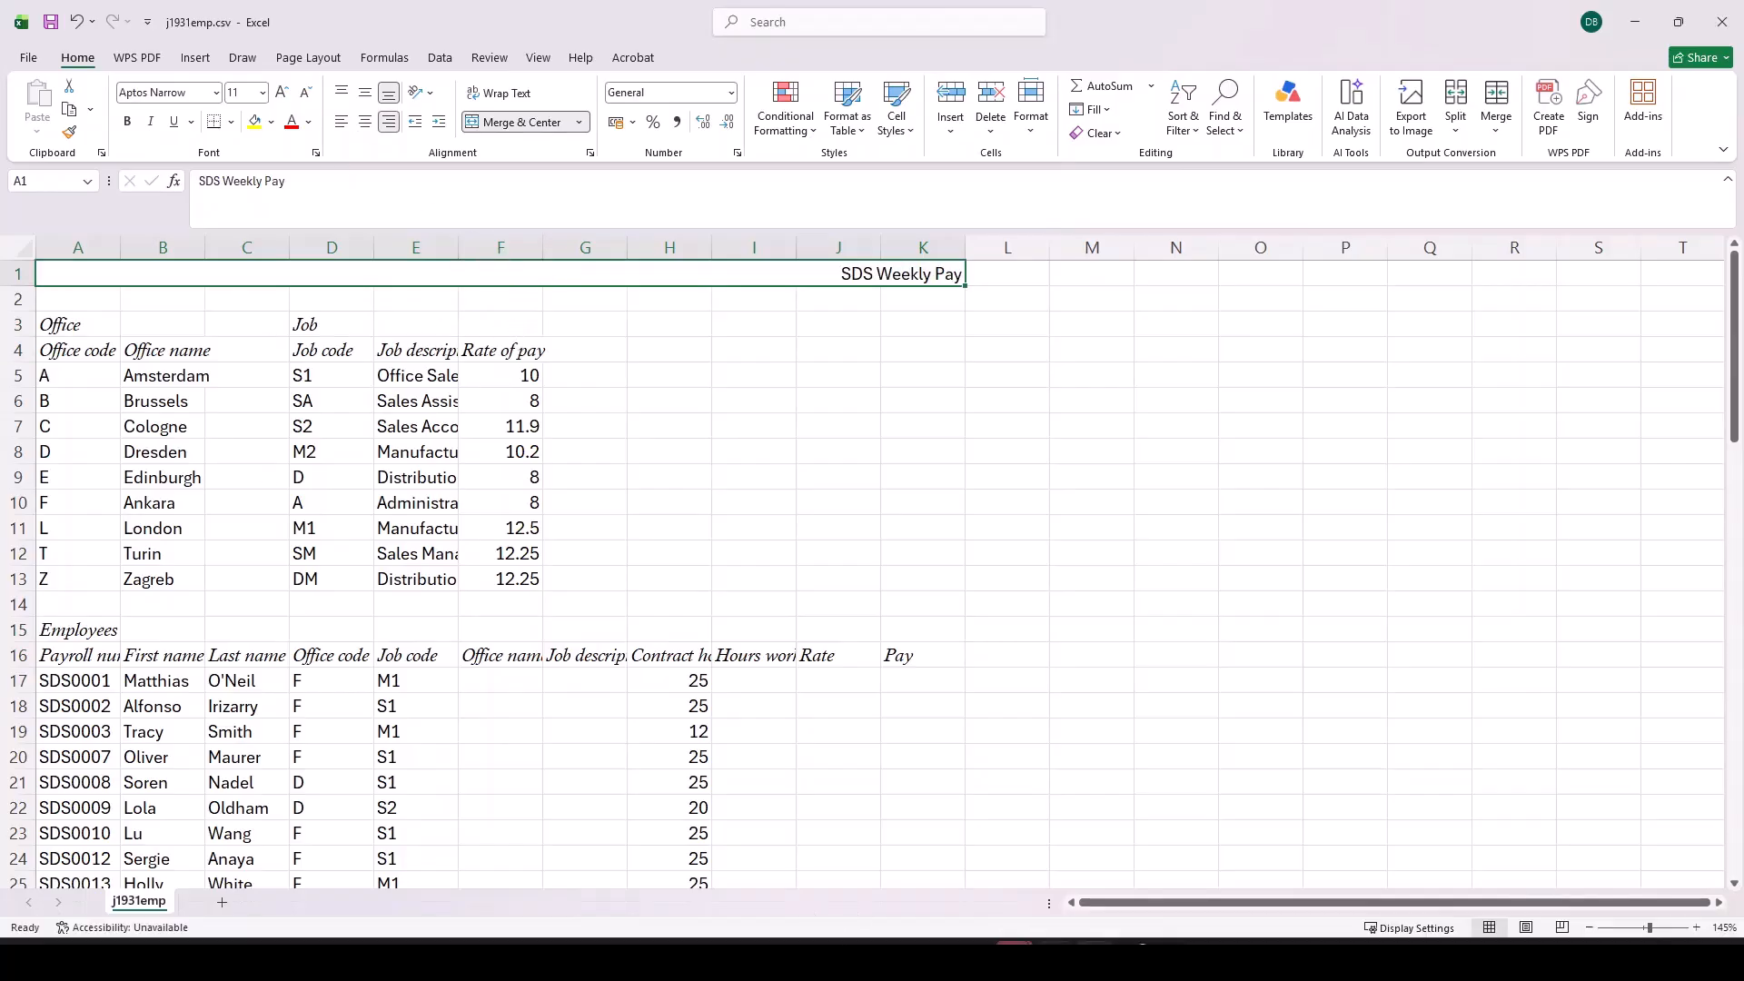
pyautogui.moveTo(1054, 961)
pyautogui.click(895, 960)
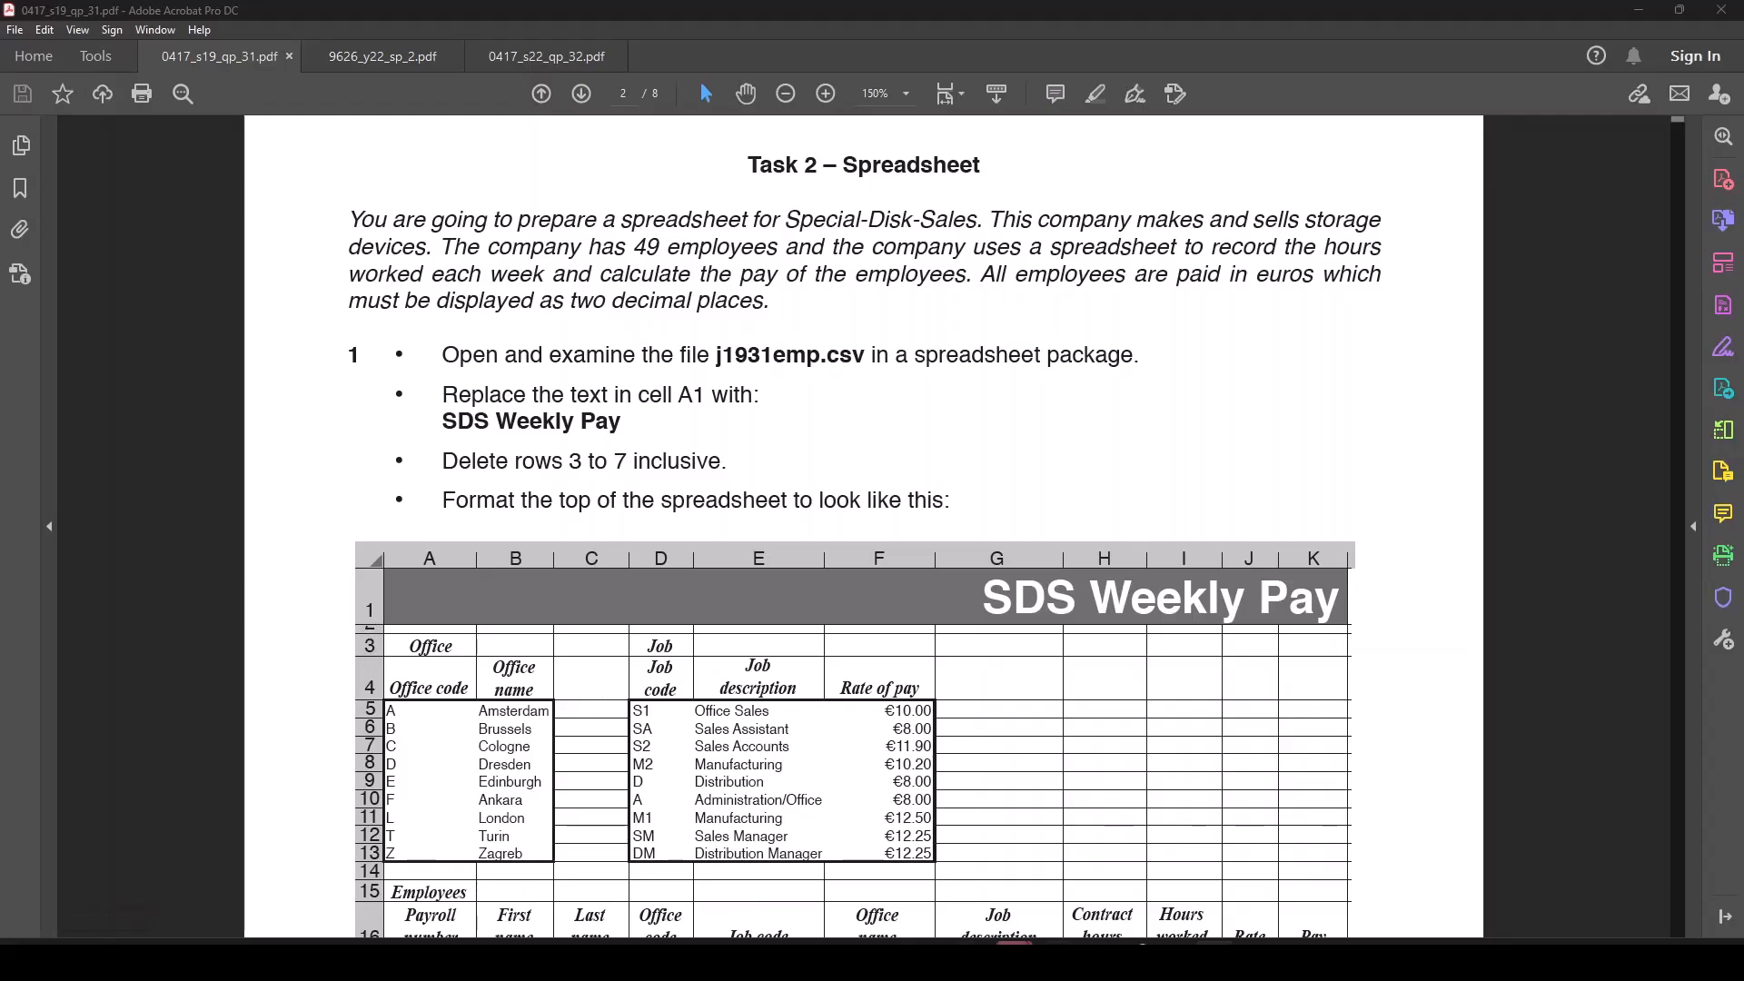
pyautogui.moveTo(1093, 963)
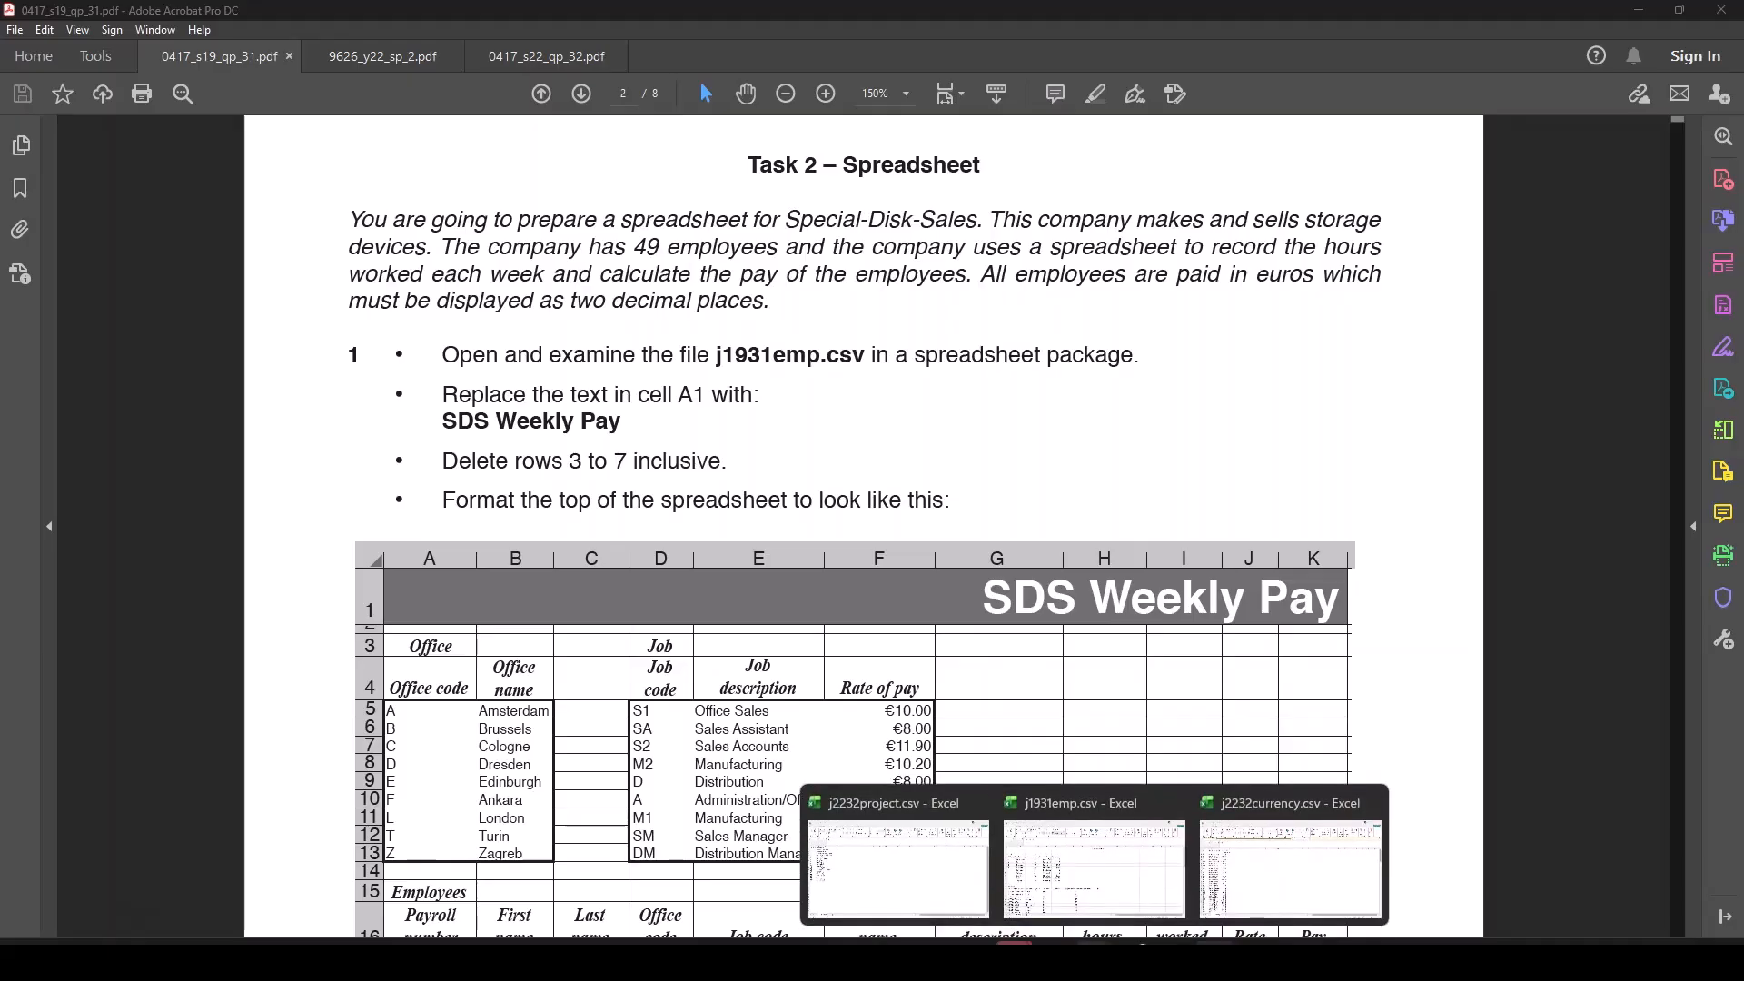
pyautogui.click(1094, 868)
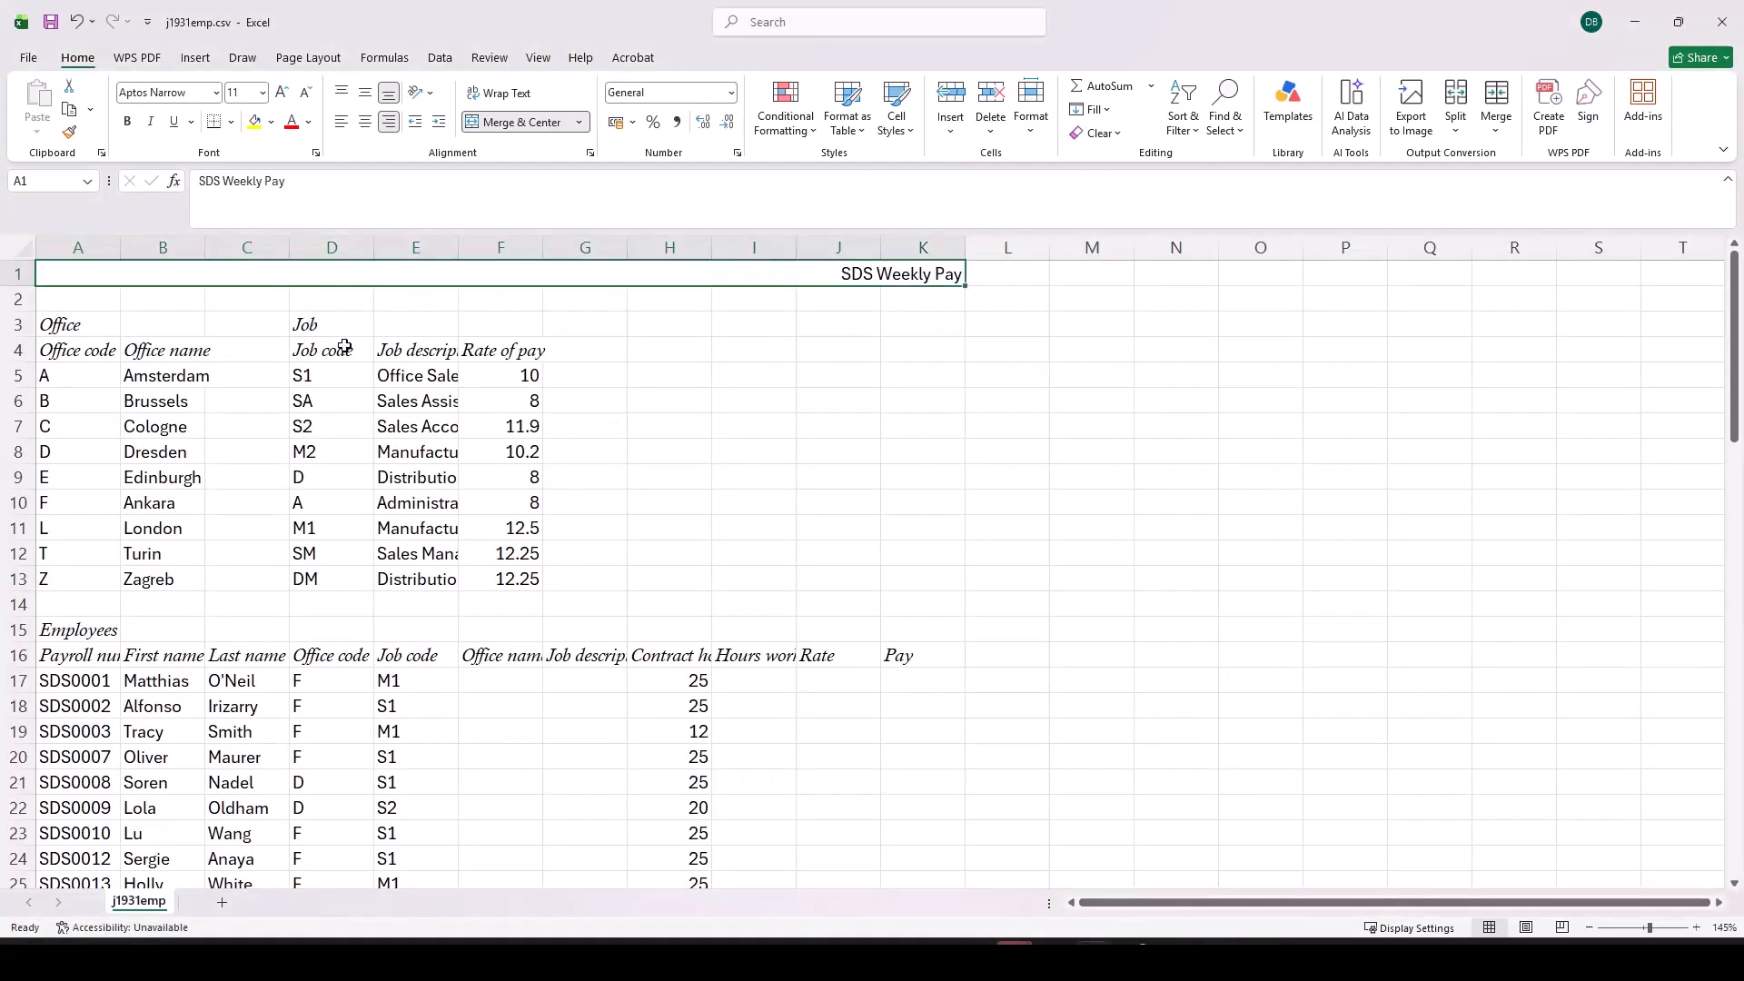
pyautogui.moveTo(20, 286); pyautogui.dragTo(17, 324)
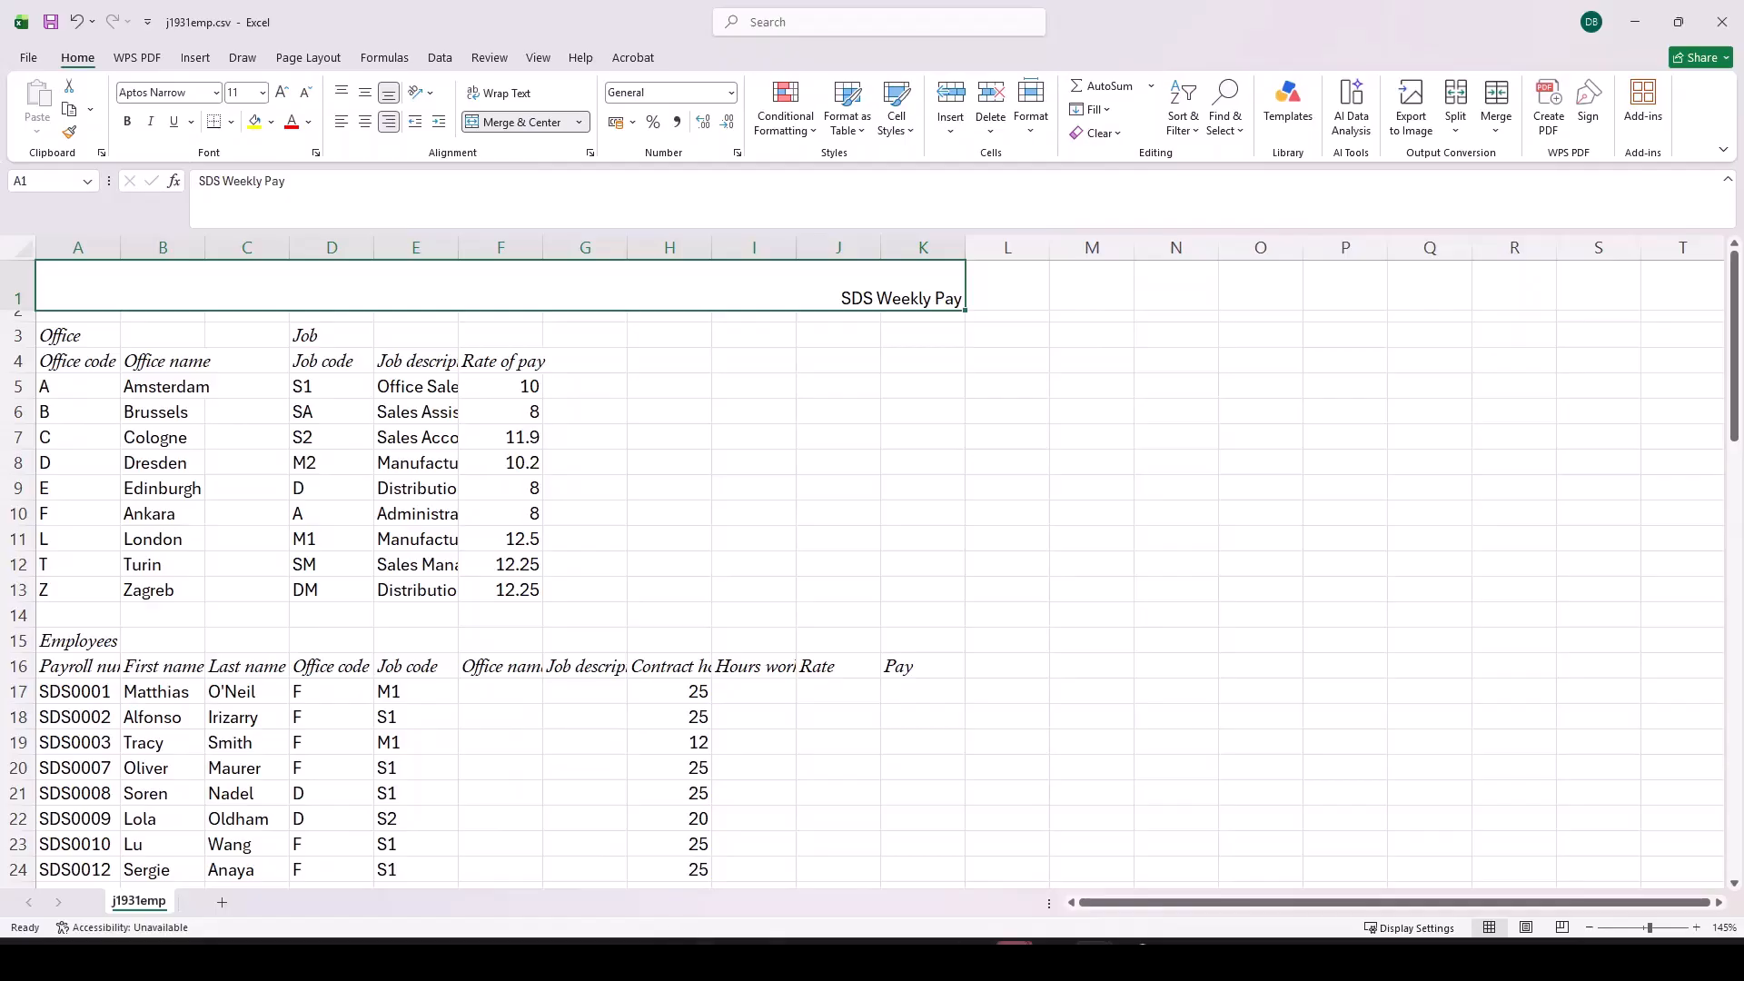
# Step: Check the A1 formatting instruction in the PDF question paper and fill merged cell A1 in Excel with dark green
pyautogui.hotkey('alt', 'Tab')
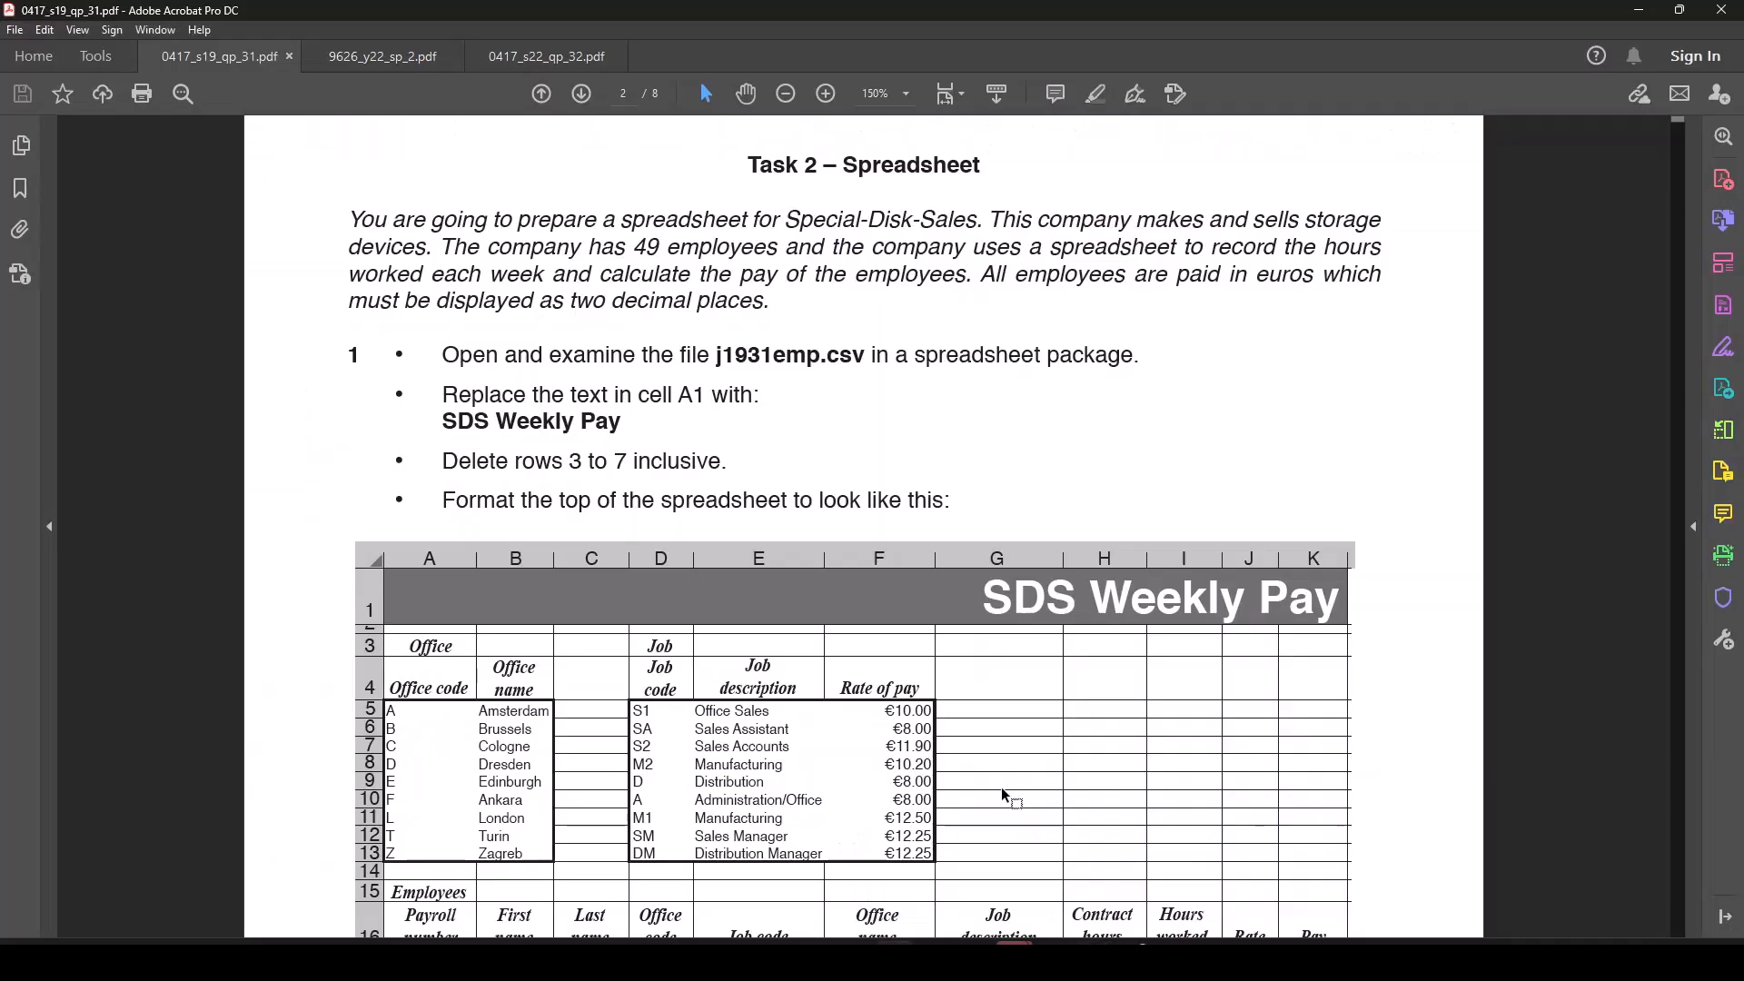
pyautogui.scroll(-5, 985, 783)
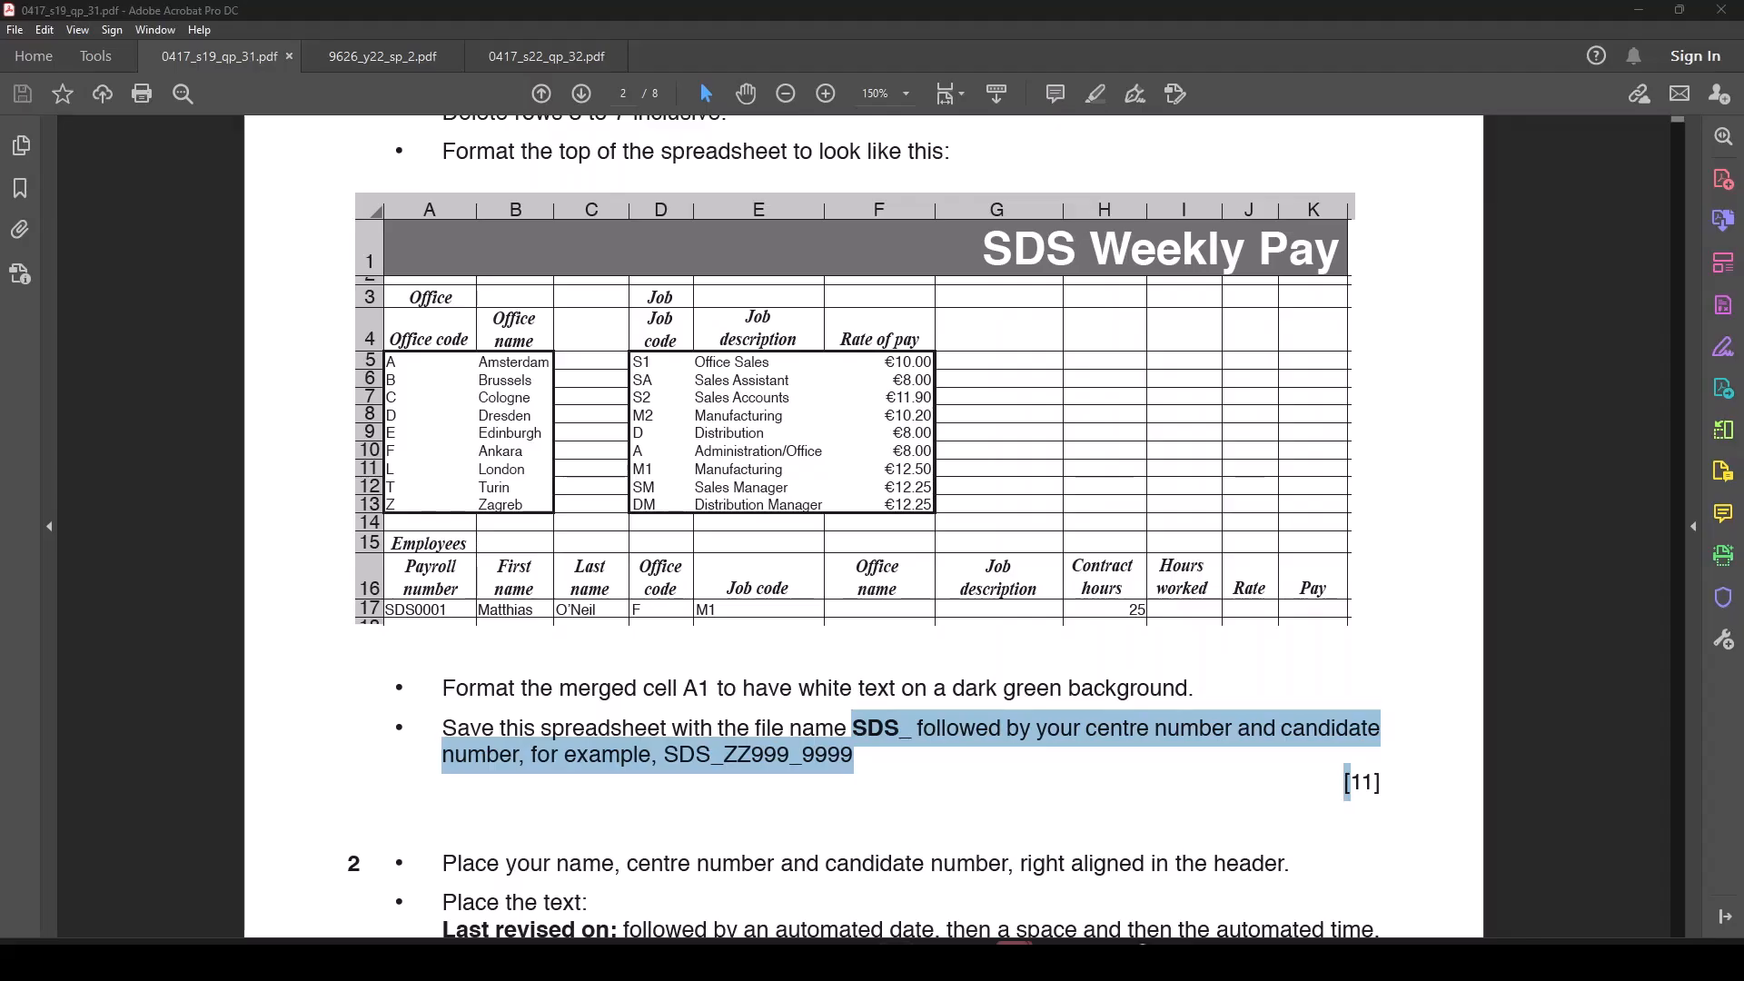
pyautogui.hotkey('alt', 'Tab')
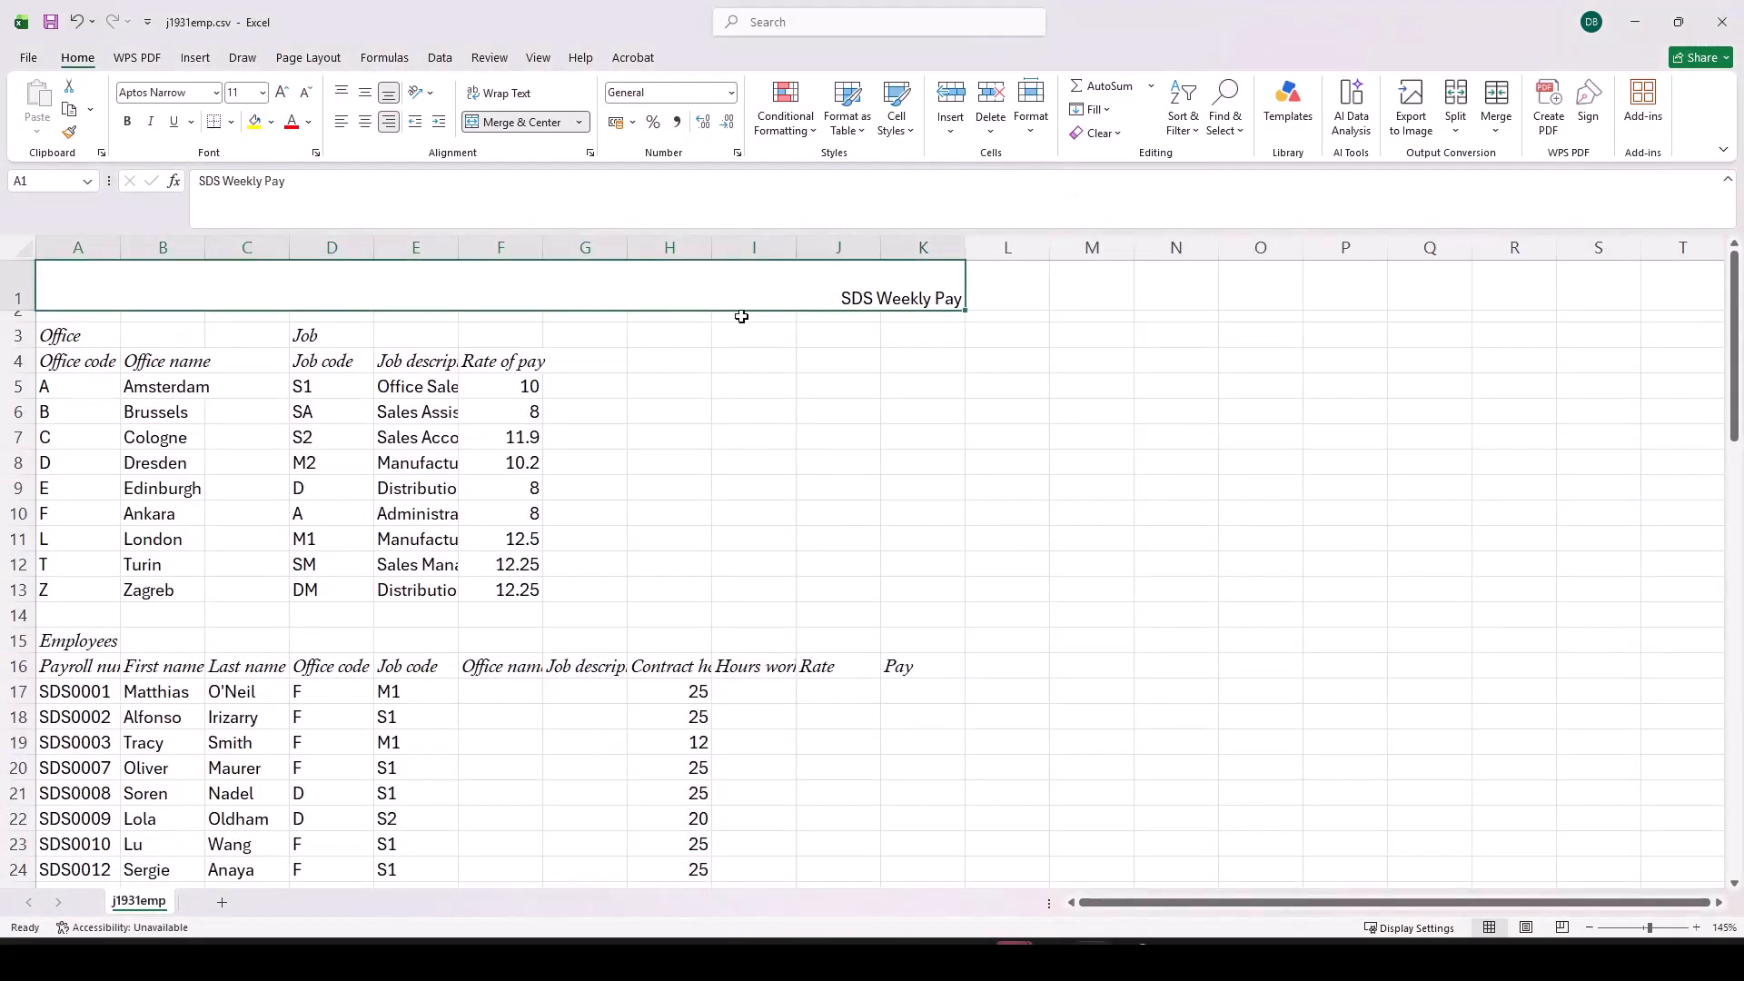
pyautogui.click(271, 122)
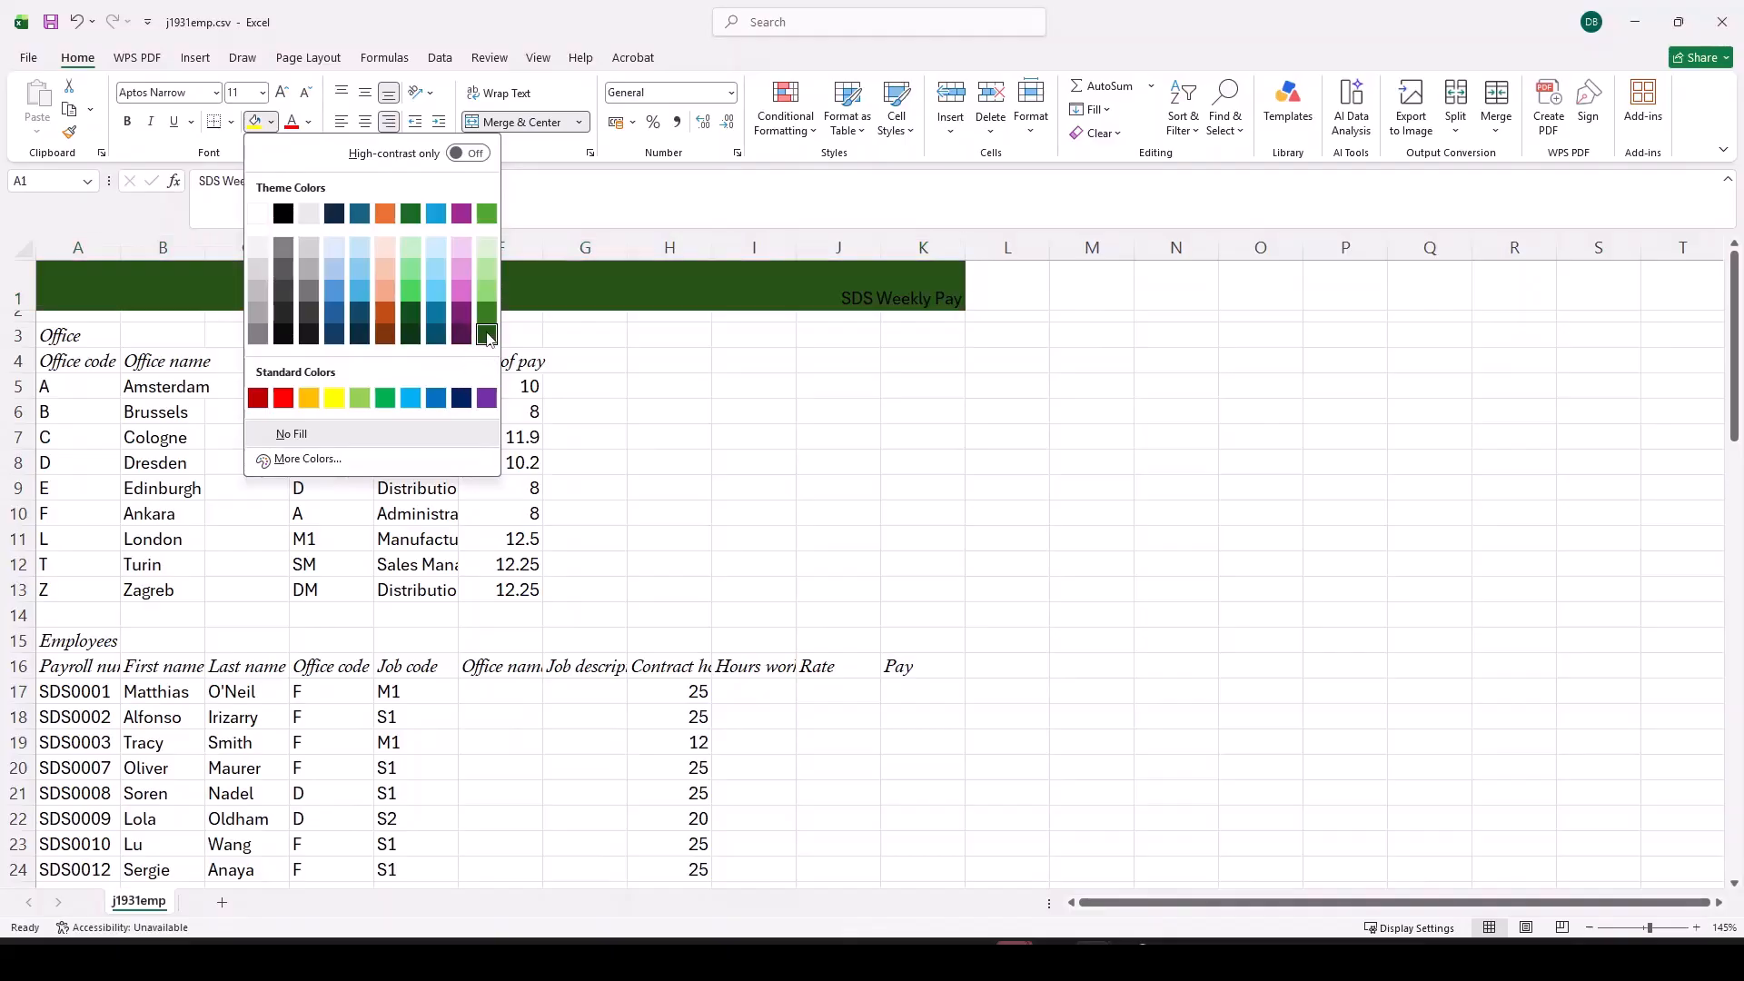
pyautogui.click(487, 333)
pyautogui.click(270, 122)
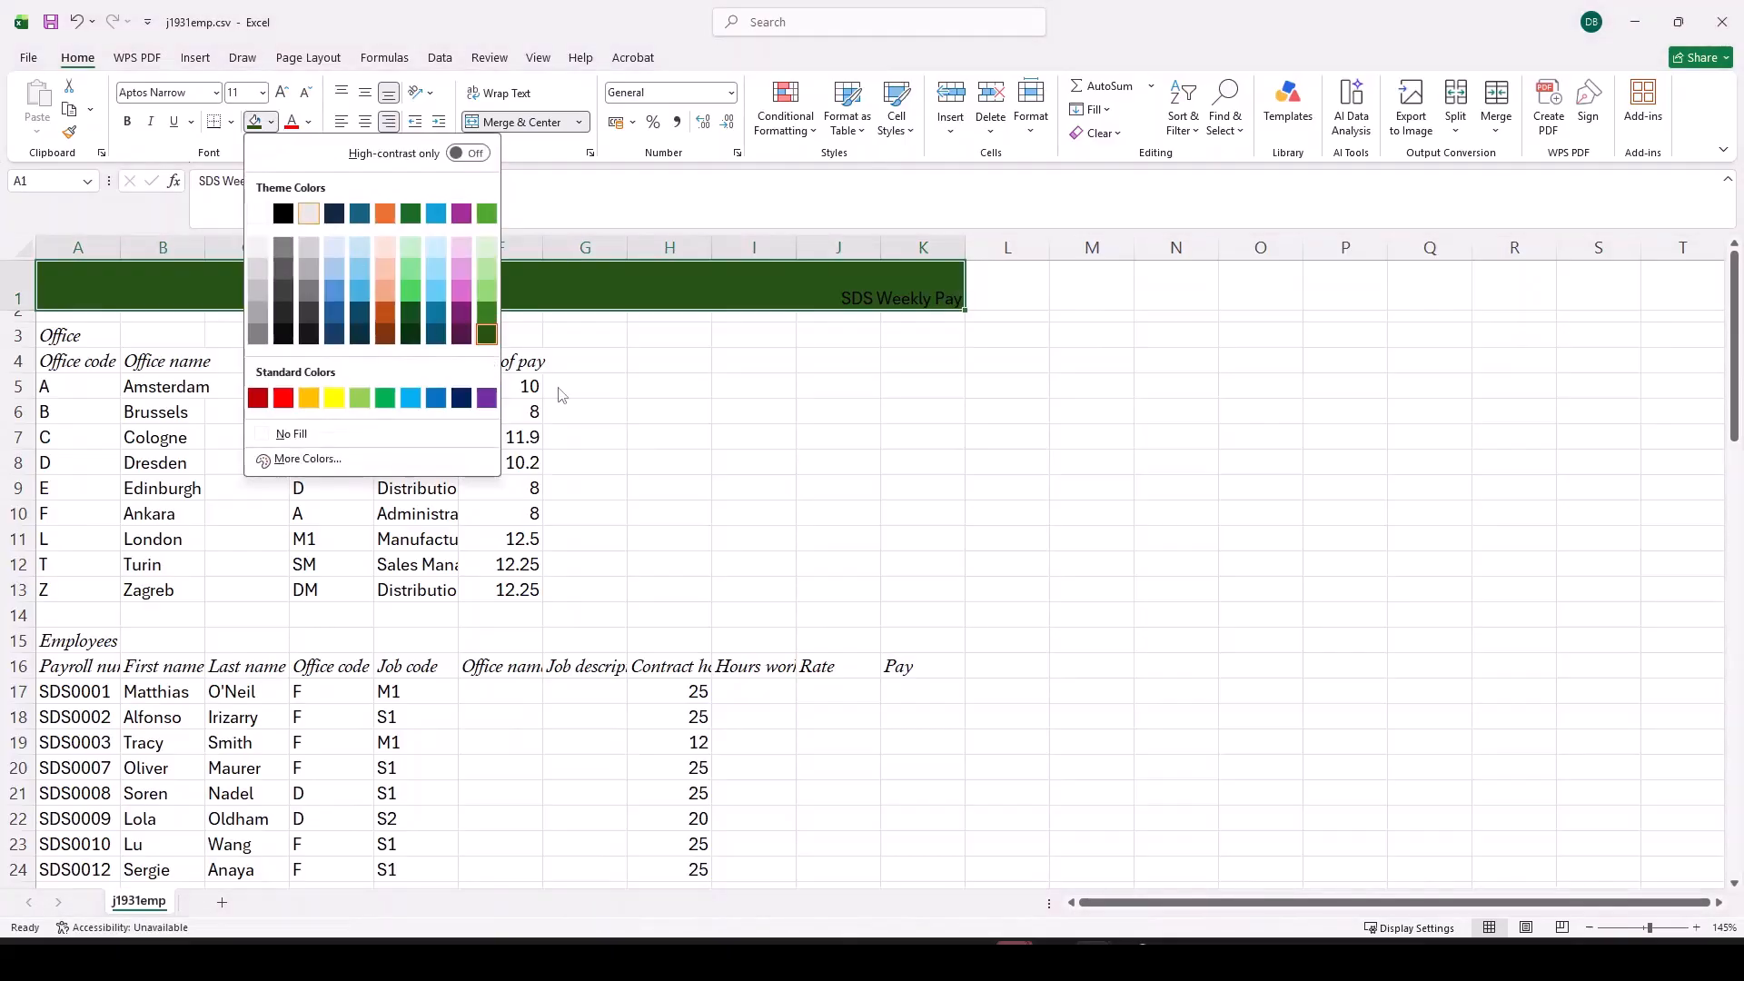
pyautogui.click(486, 316)
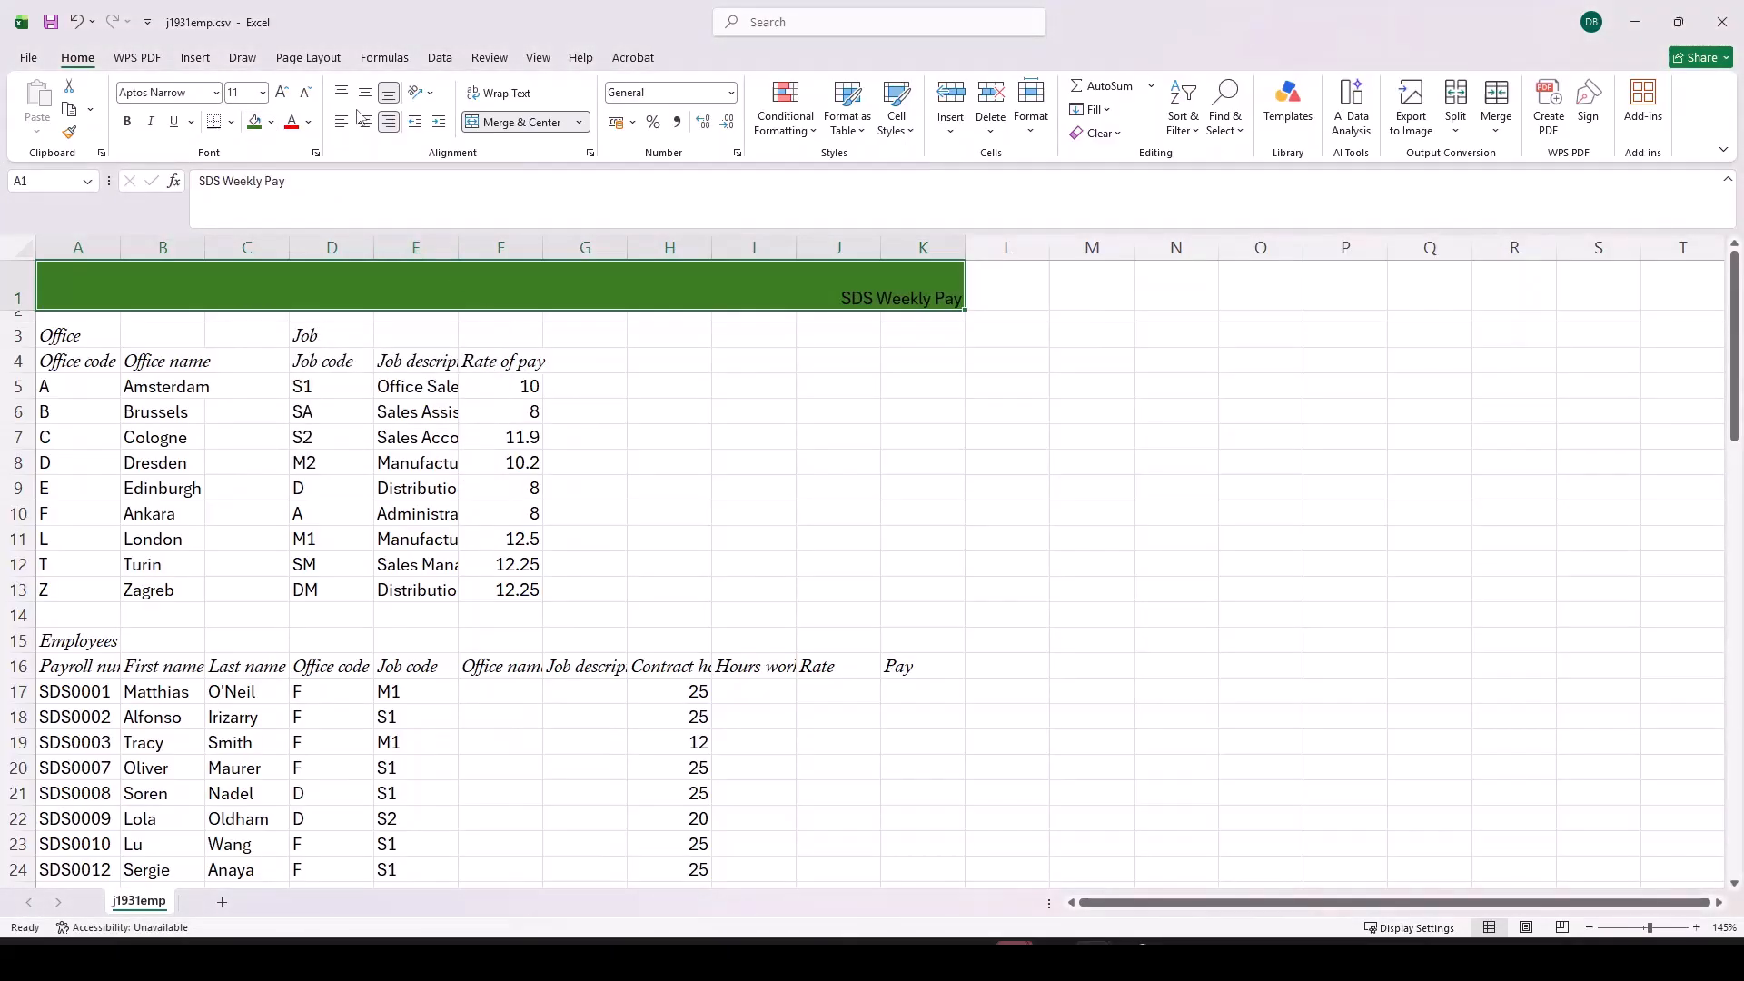
# Step: Set the title text in merged cell A1 to white with a font size of 24
pyautogui.click(309, 122)
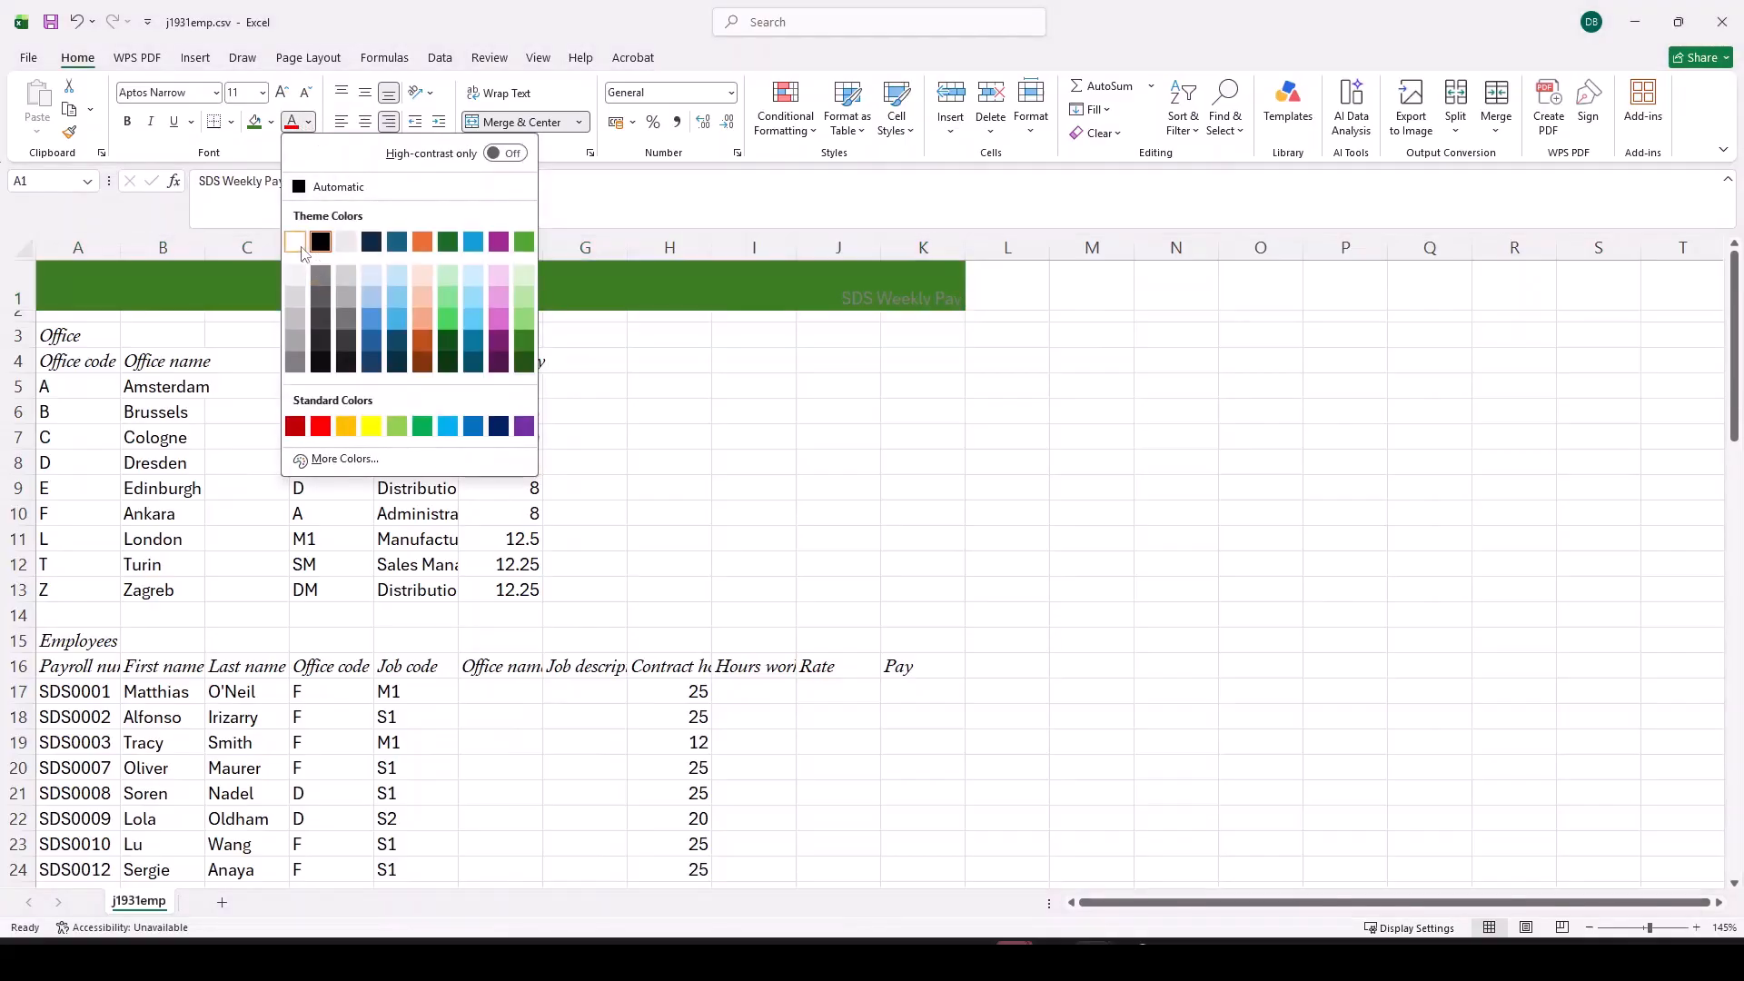
pyautogui.click(295, 241)
pyautogui.click(283, 95)
pyautogui.click(283, 94)
pyautogui.click(283, 95)
pyautogui.click(283, 94)
pyautogui.click(284, 94)
pyautogui.click(283, 95)
pyautogui.click(284, 95)
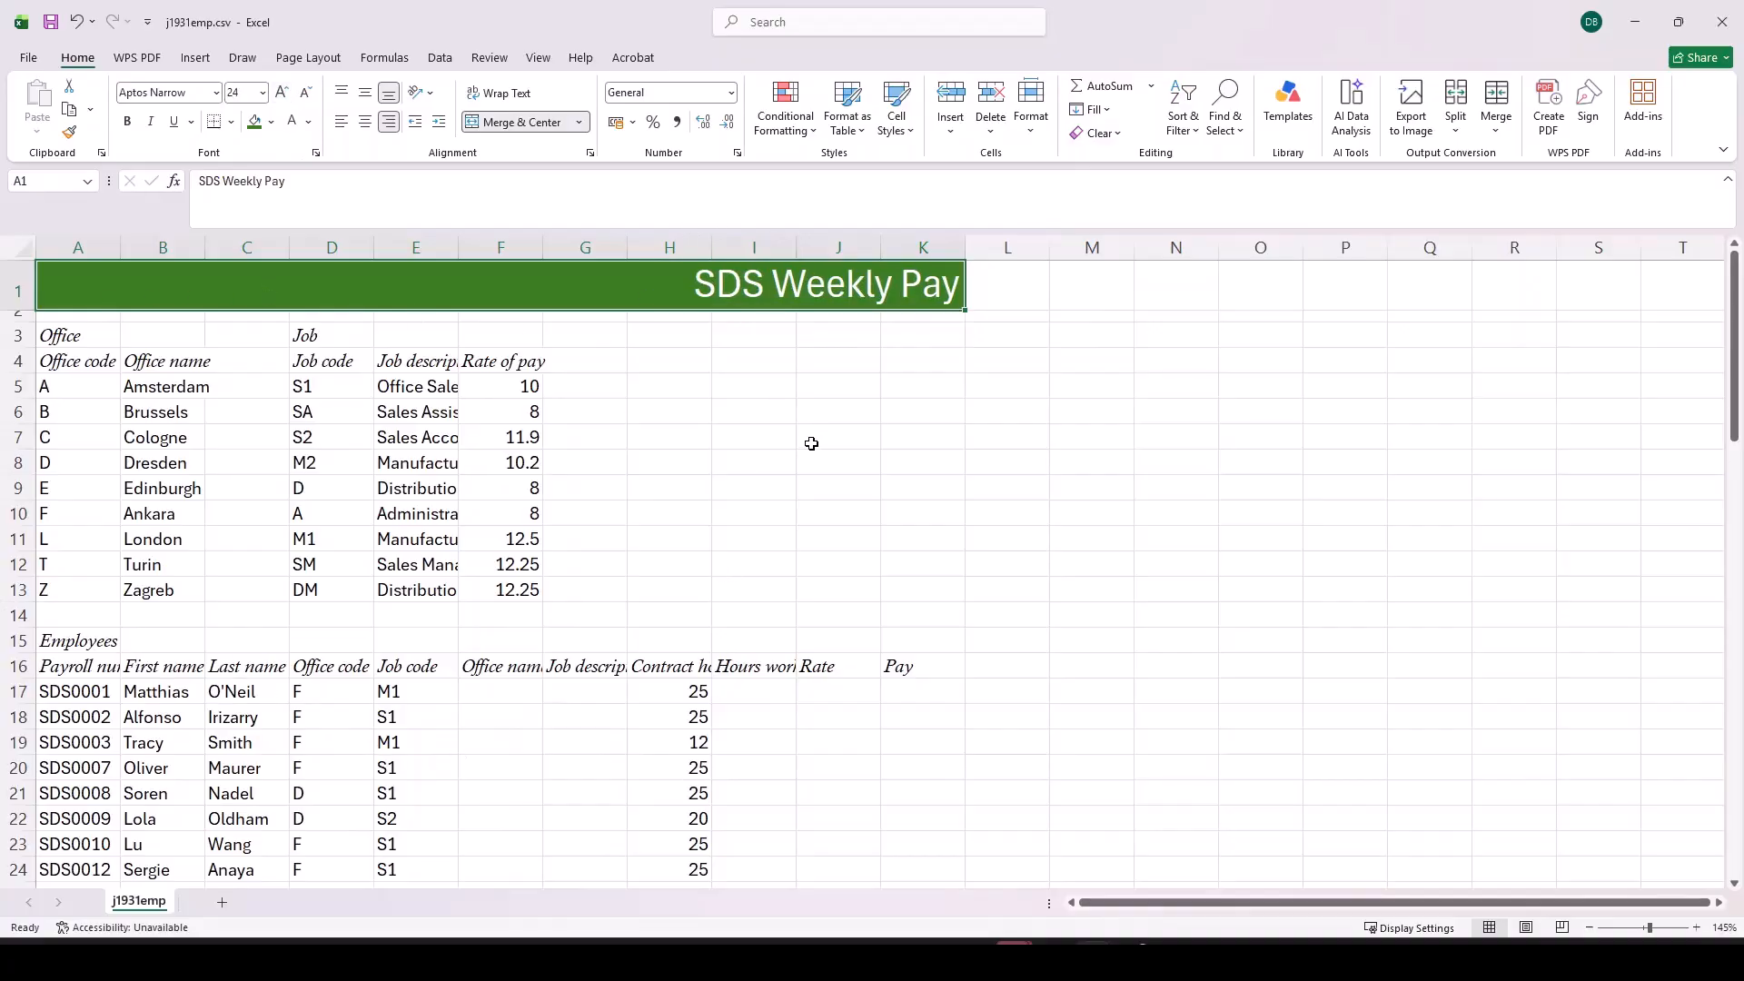
# Step: Set the office data in A5:B13 to the automatic font color with a white fill
pyautogui.moveTo(80, 388); pyautogui.dragTo(141, 592)
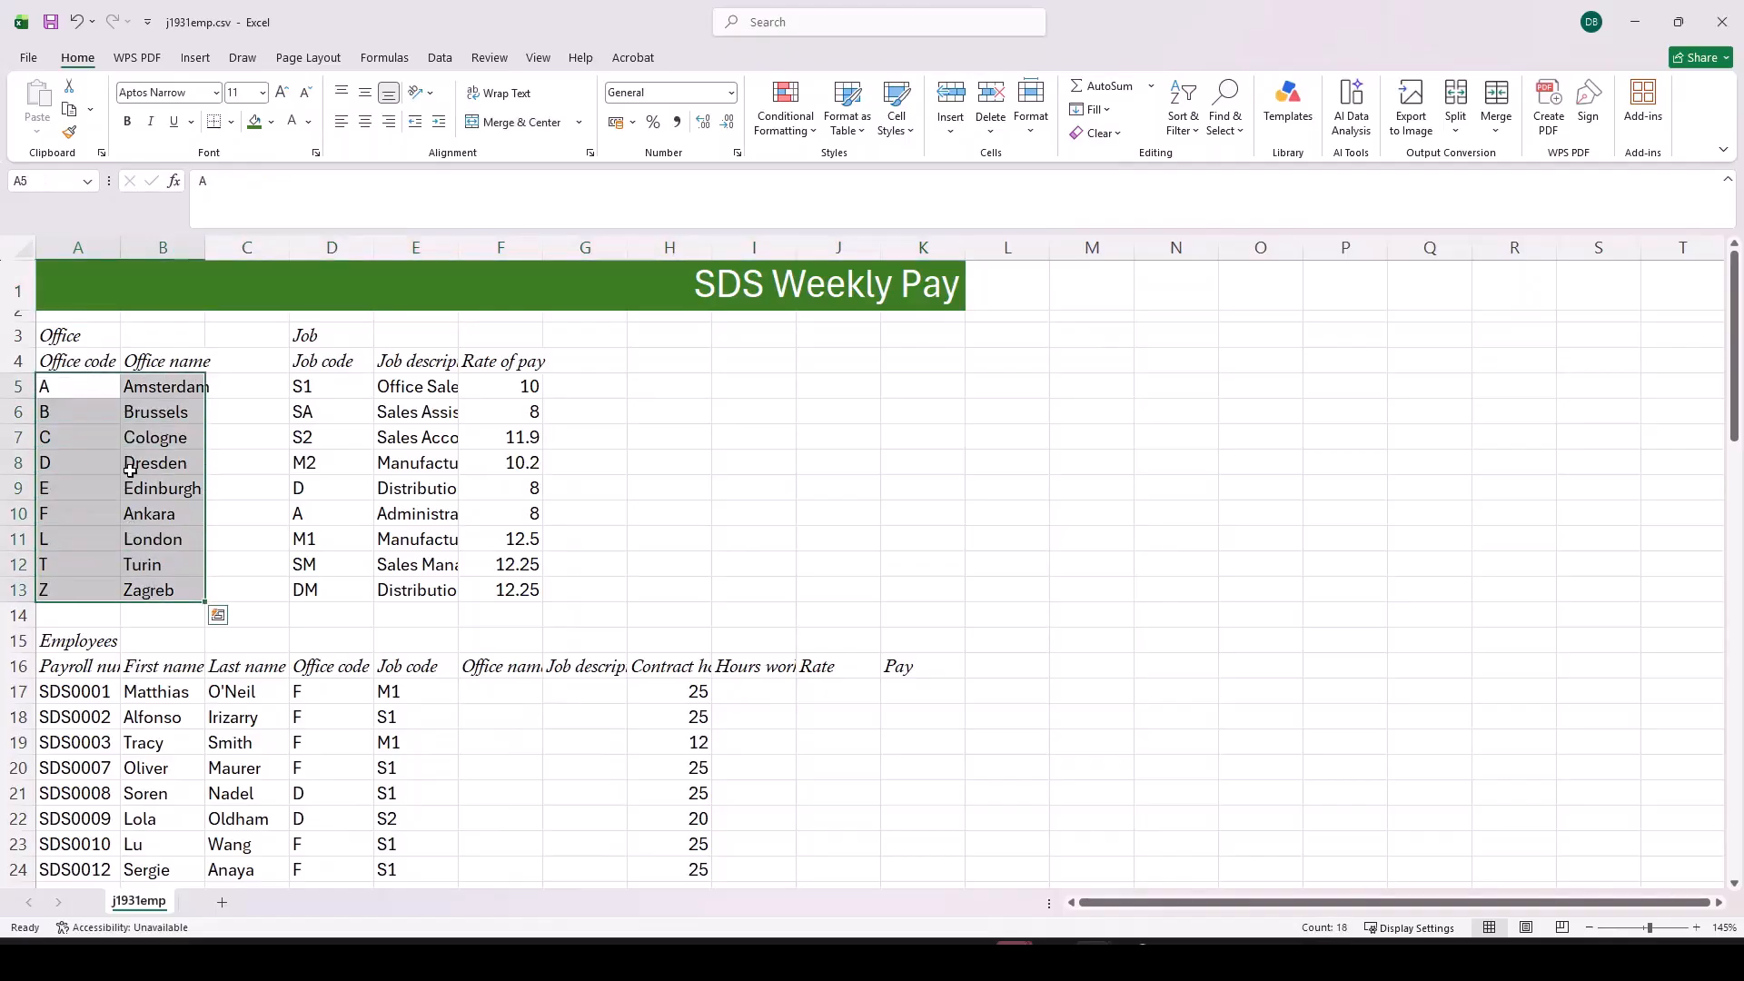
pyautogui.click(292, 123)
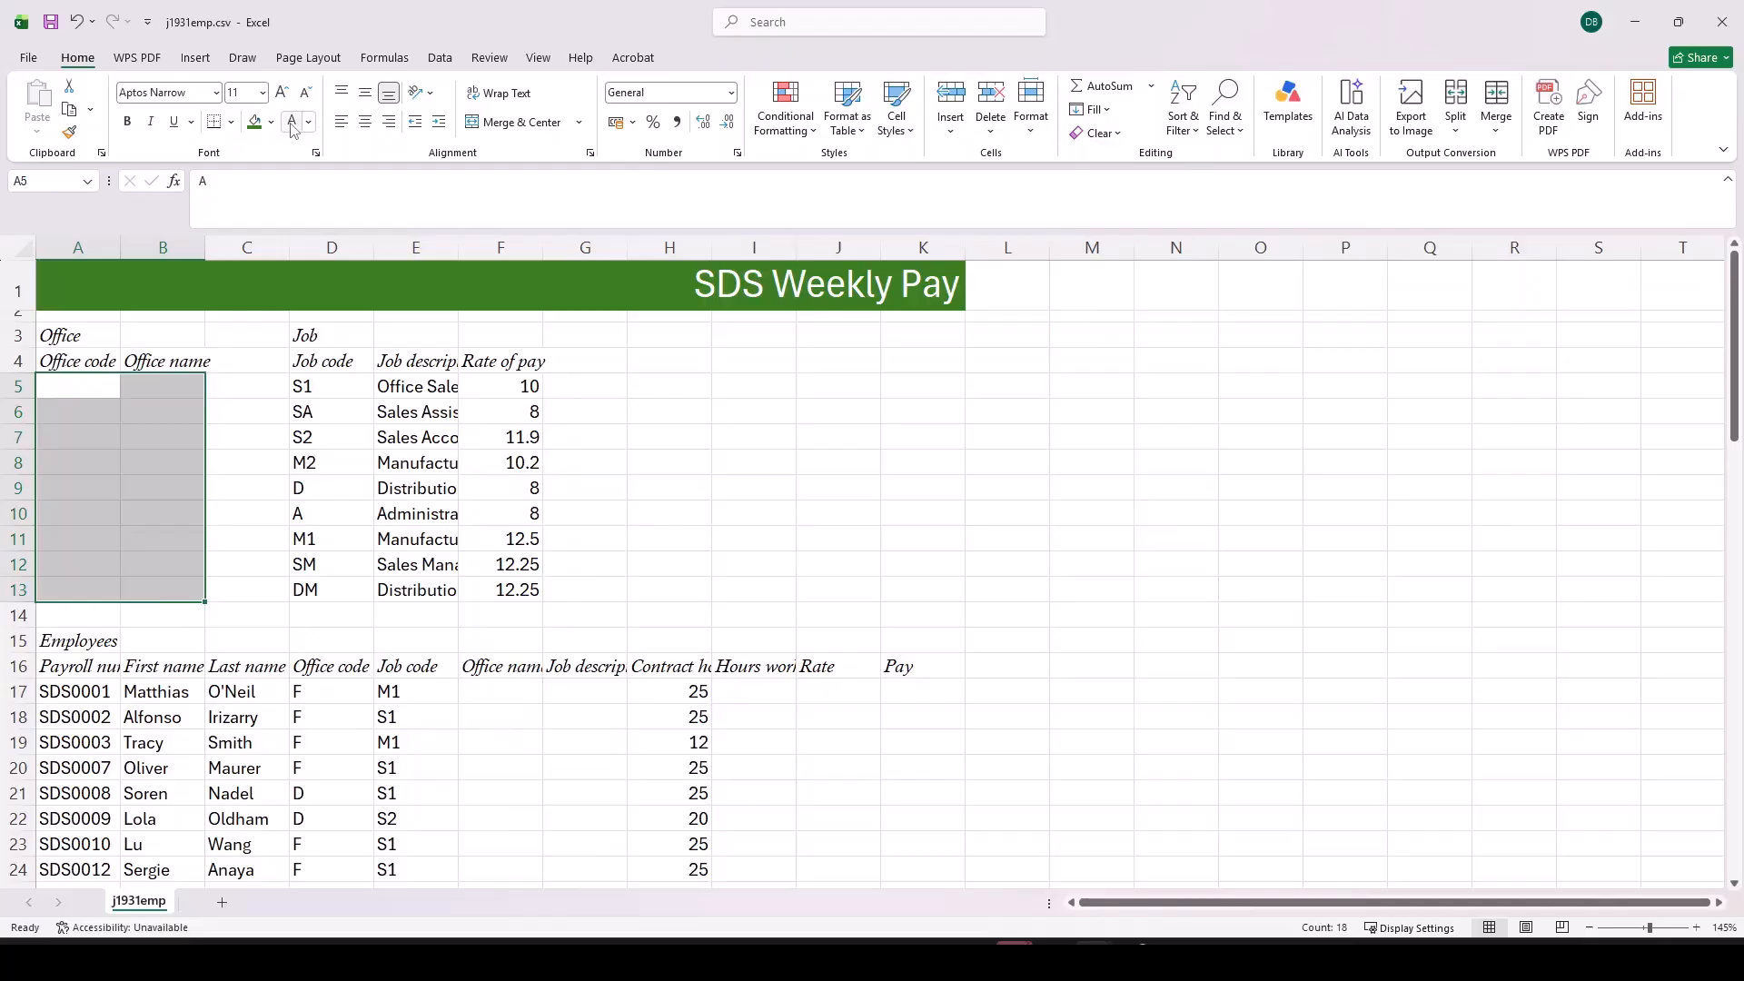
pyautogui.click(308, 123)
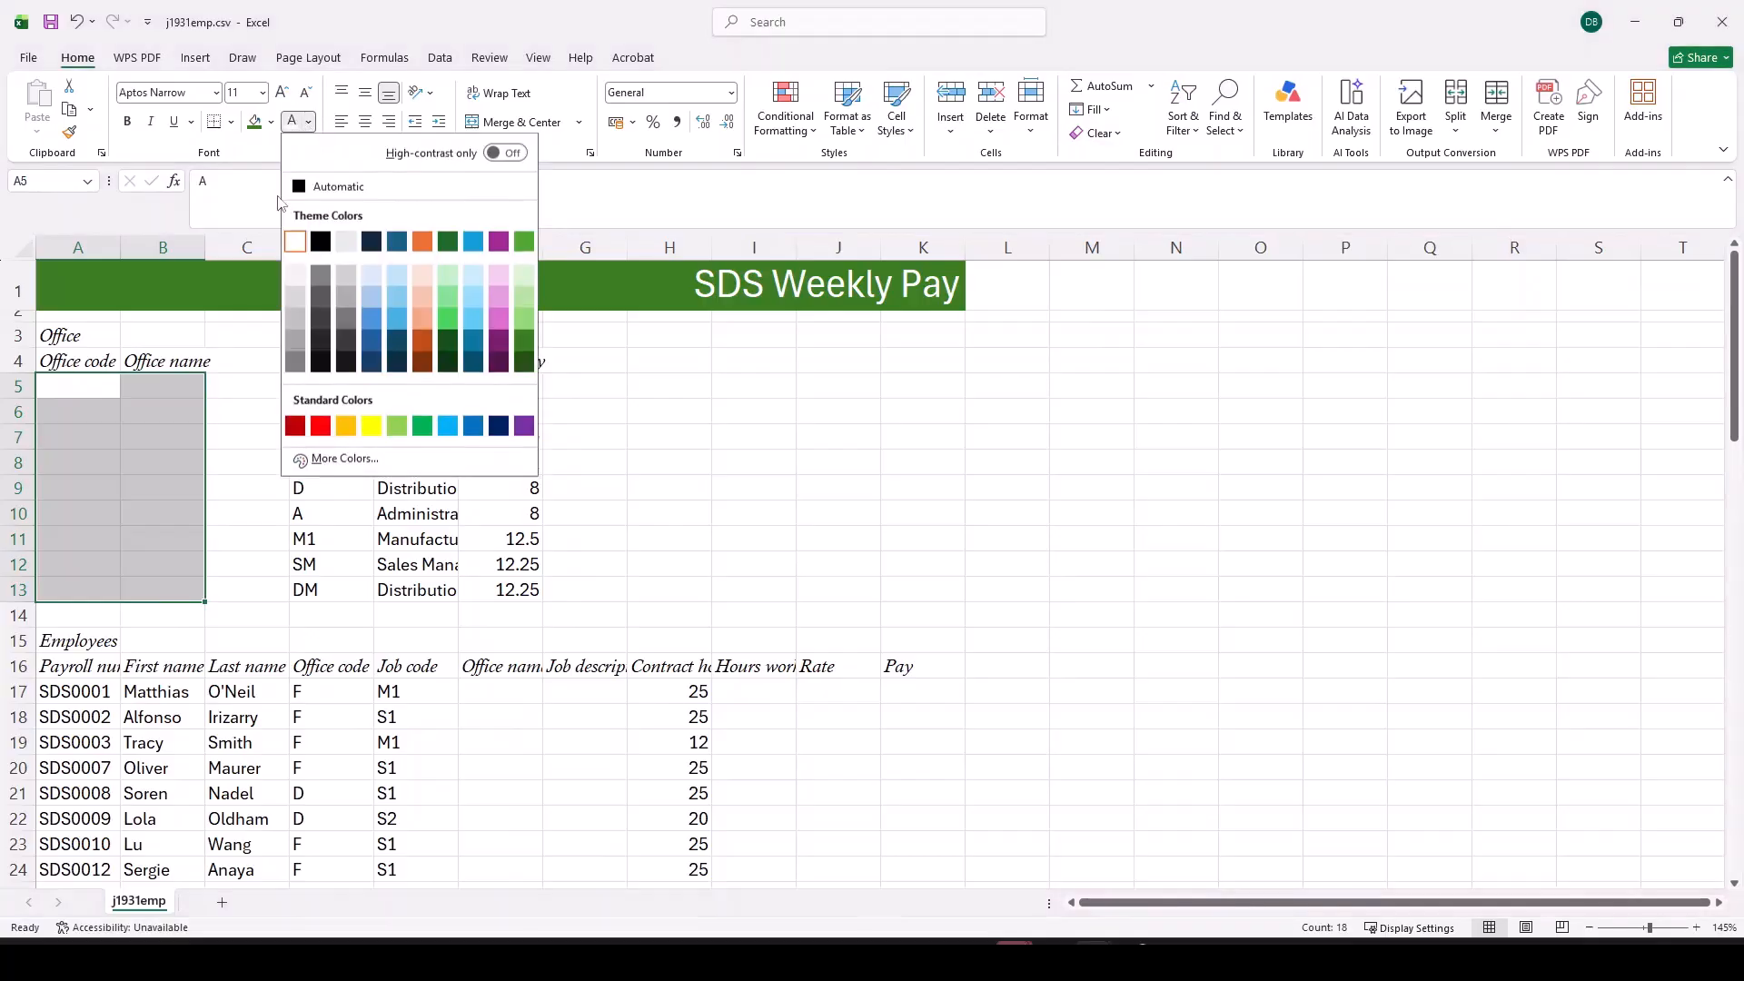
pyautogui.click(302, 190)
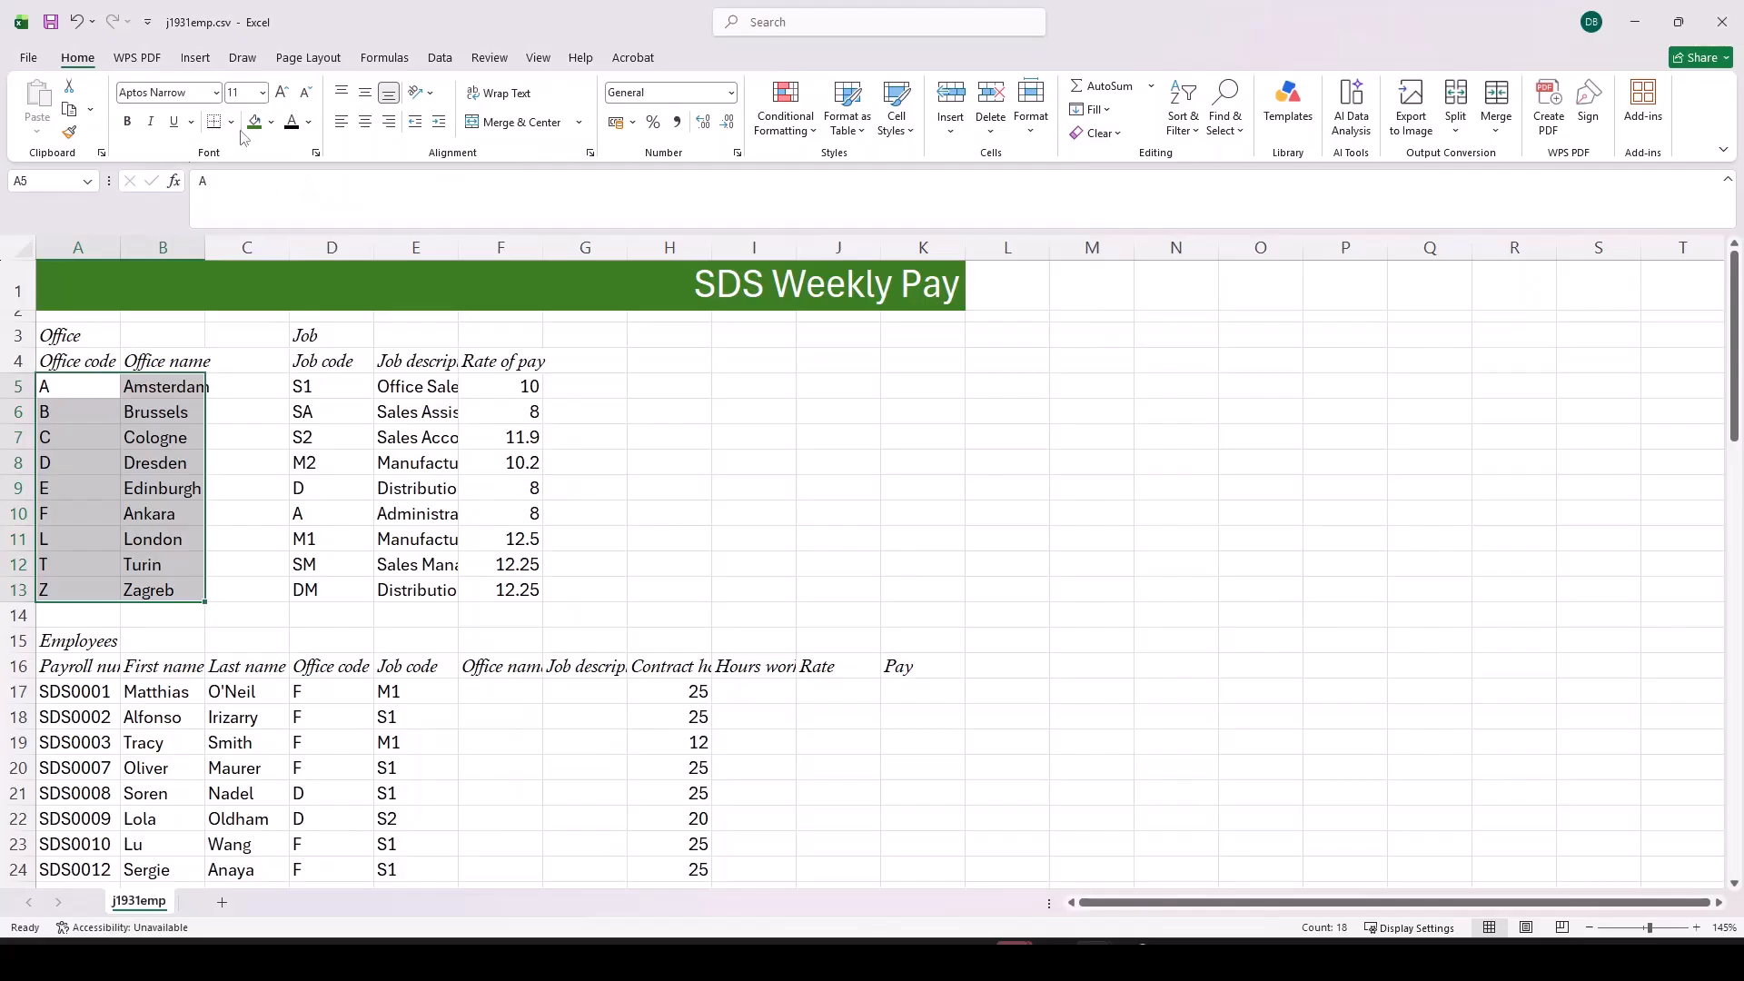
pyautogui.click(270, 123)
pyautogui.click(259, 209)
# Step: Apply thick outside borders to the office data A5:B13 and the job data D5:F13
pyautogui.click(232, 123)
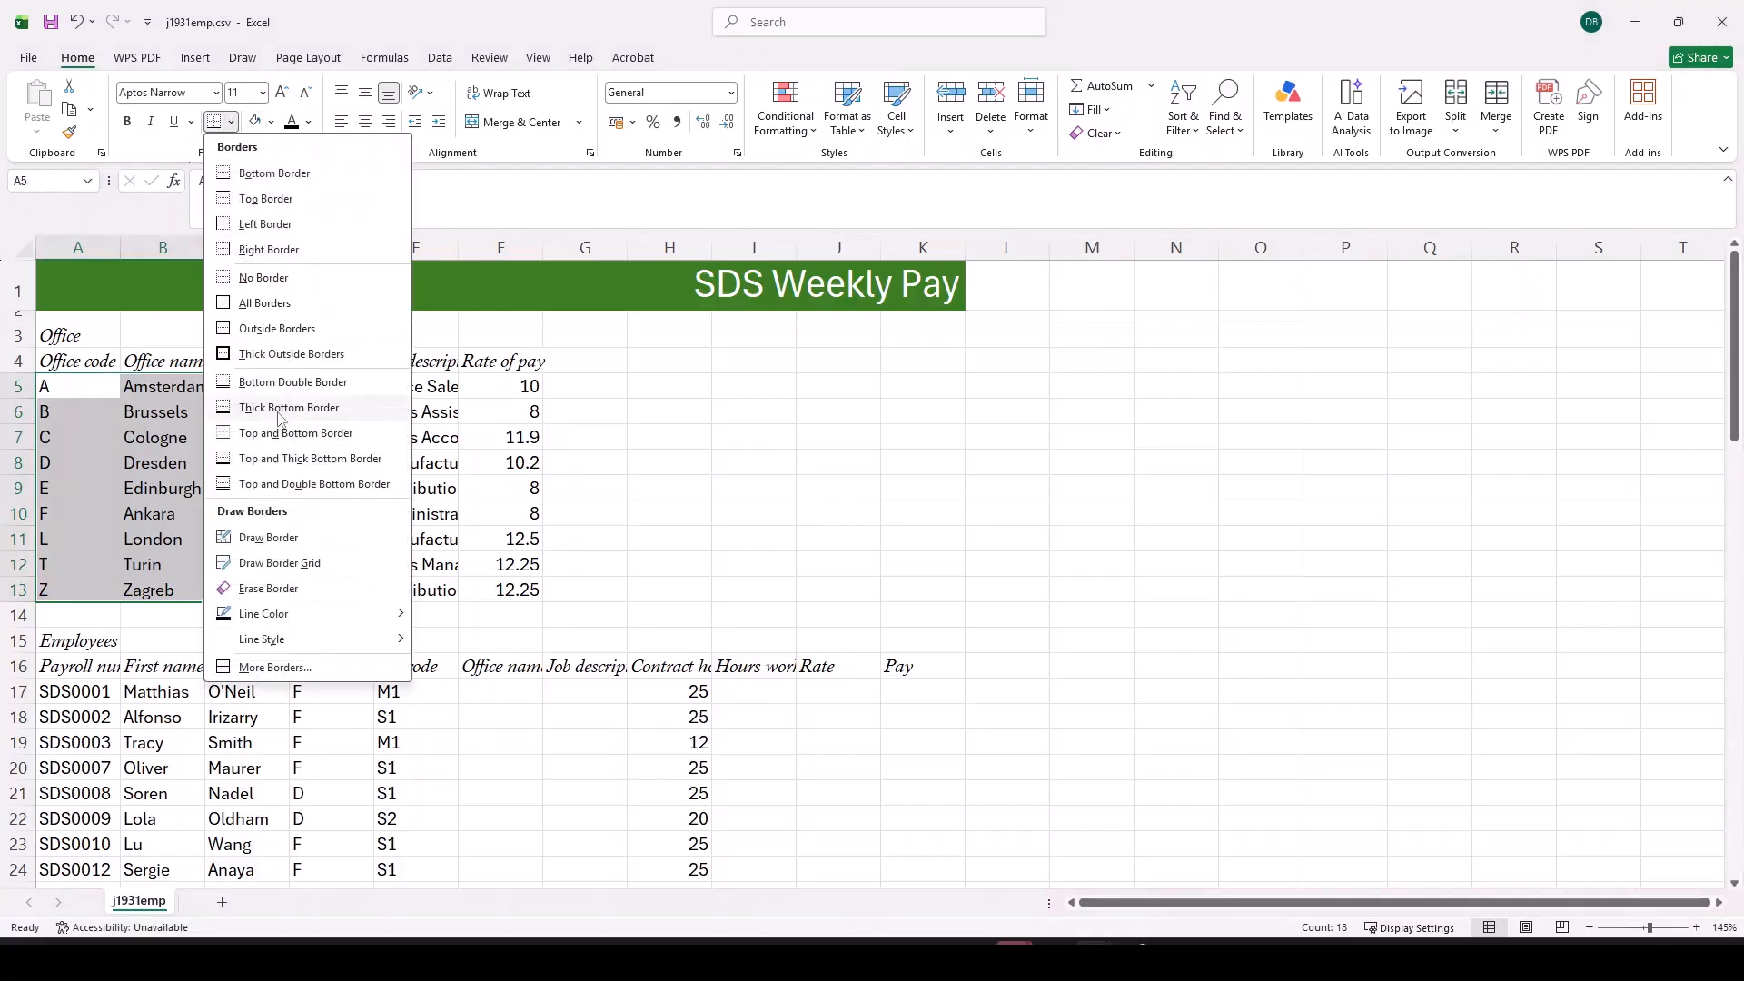
pyautogui.click(276, 357)
pyautogui.moveTo(335, 390); pyautogui.dragTo(492, 585)
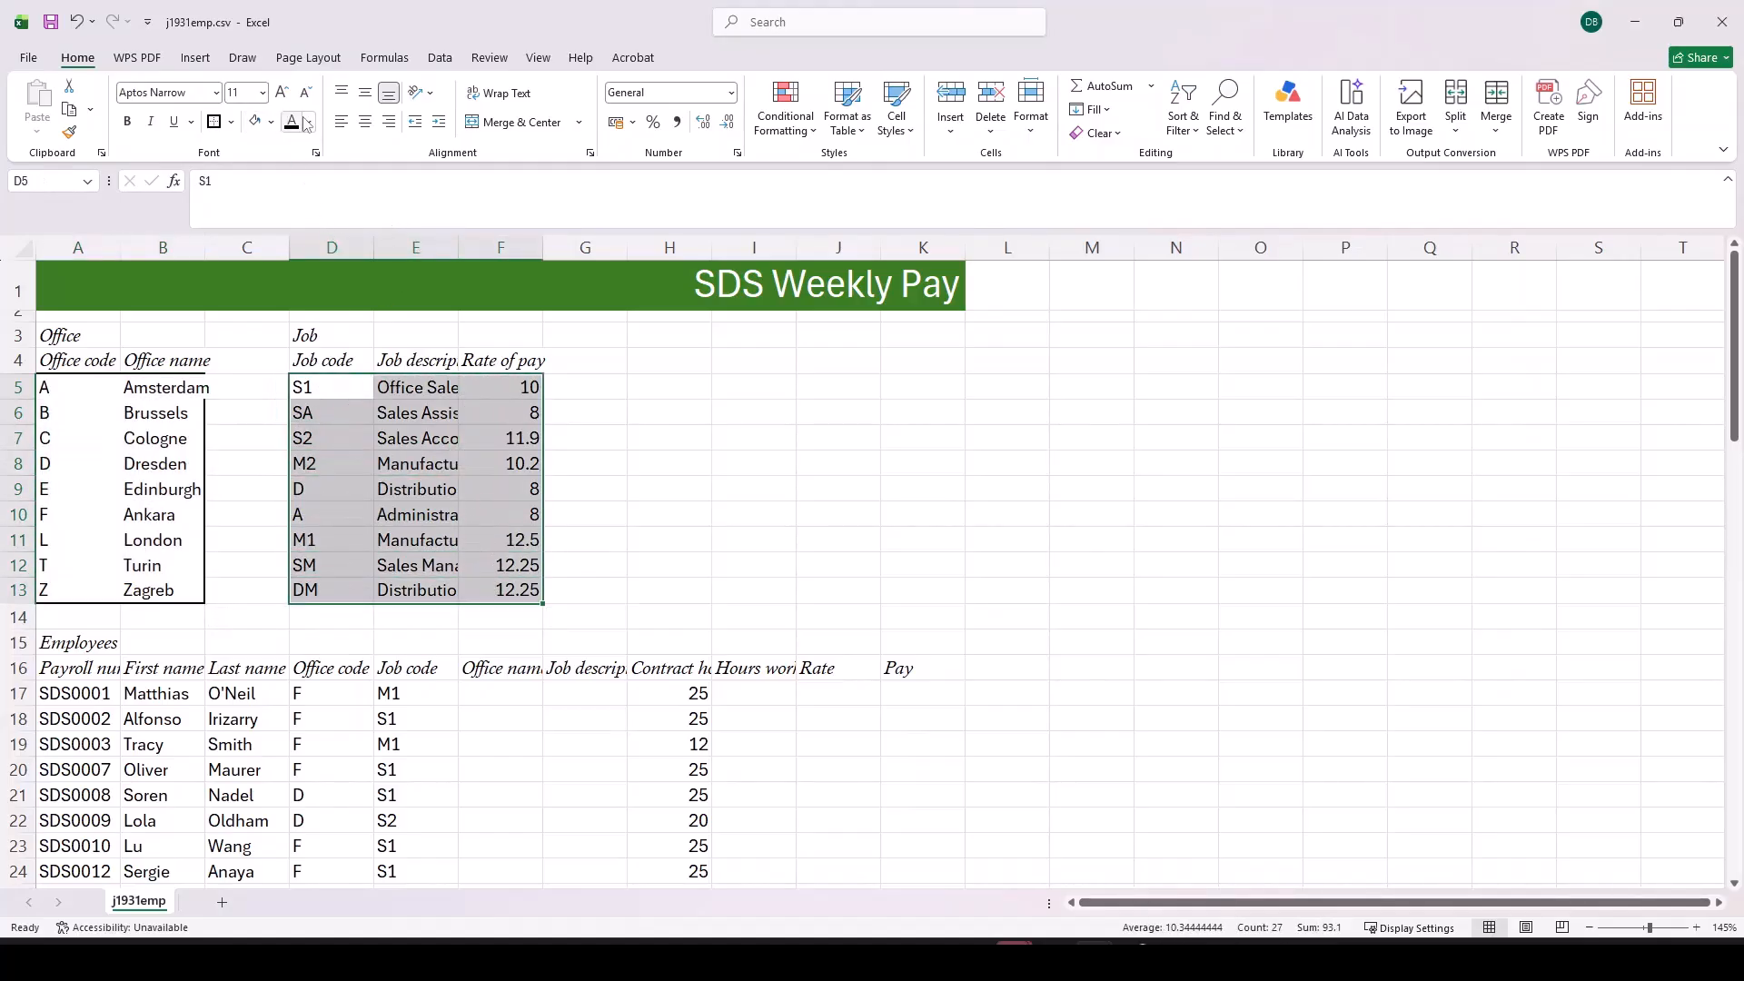
pyautogui.click(214, 122)
pyautogui.click(331, 467)
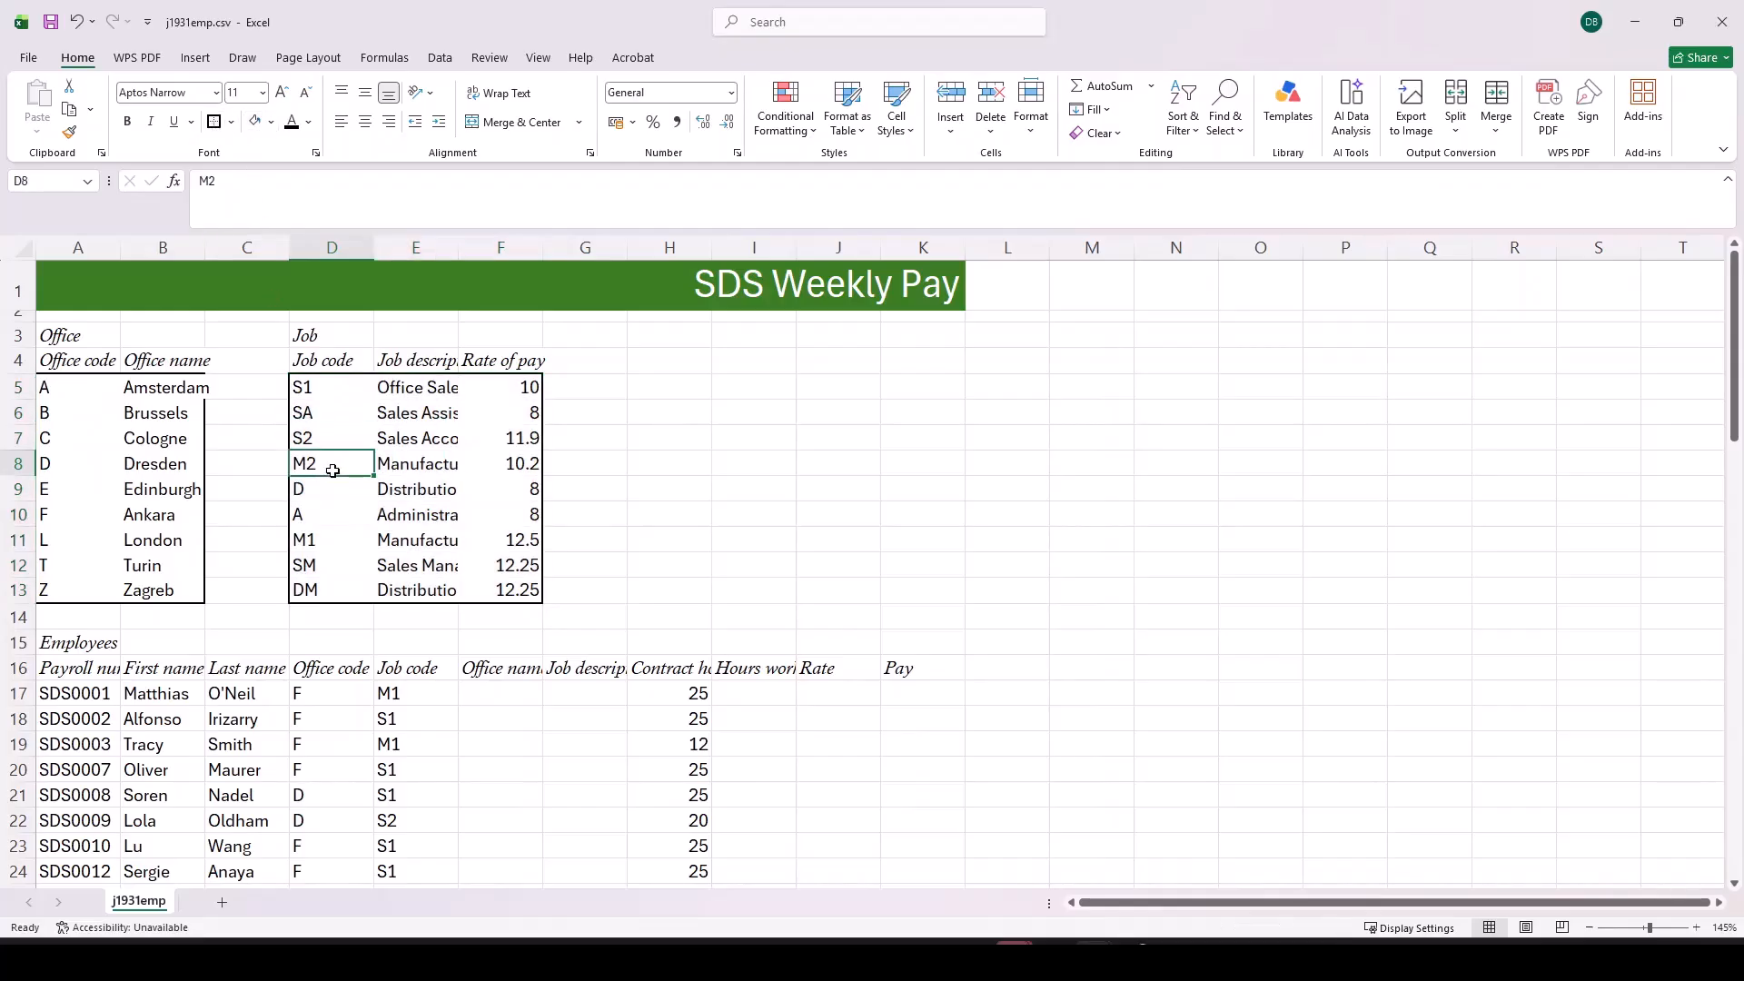
# Step: AutoFit the width of all worksheet columns to their contents and look over the resulting layout
pyautogui.click(20, 251)
pyautogui.doubleClick(122, 247)
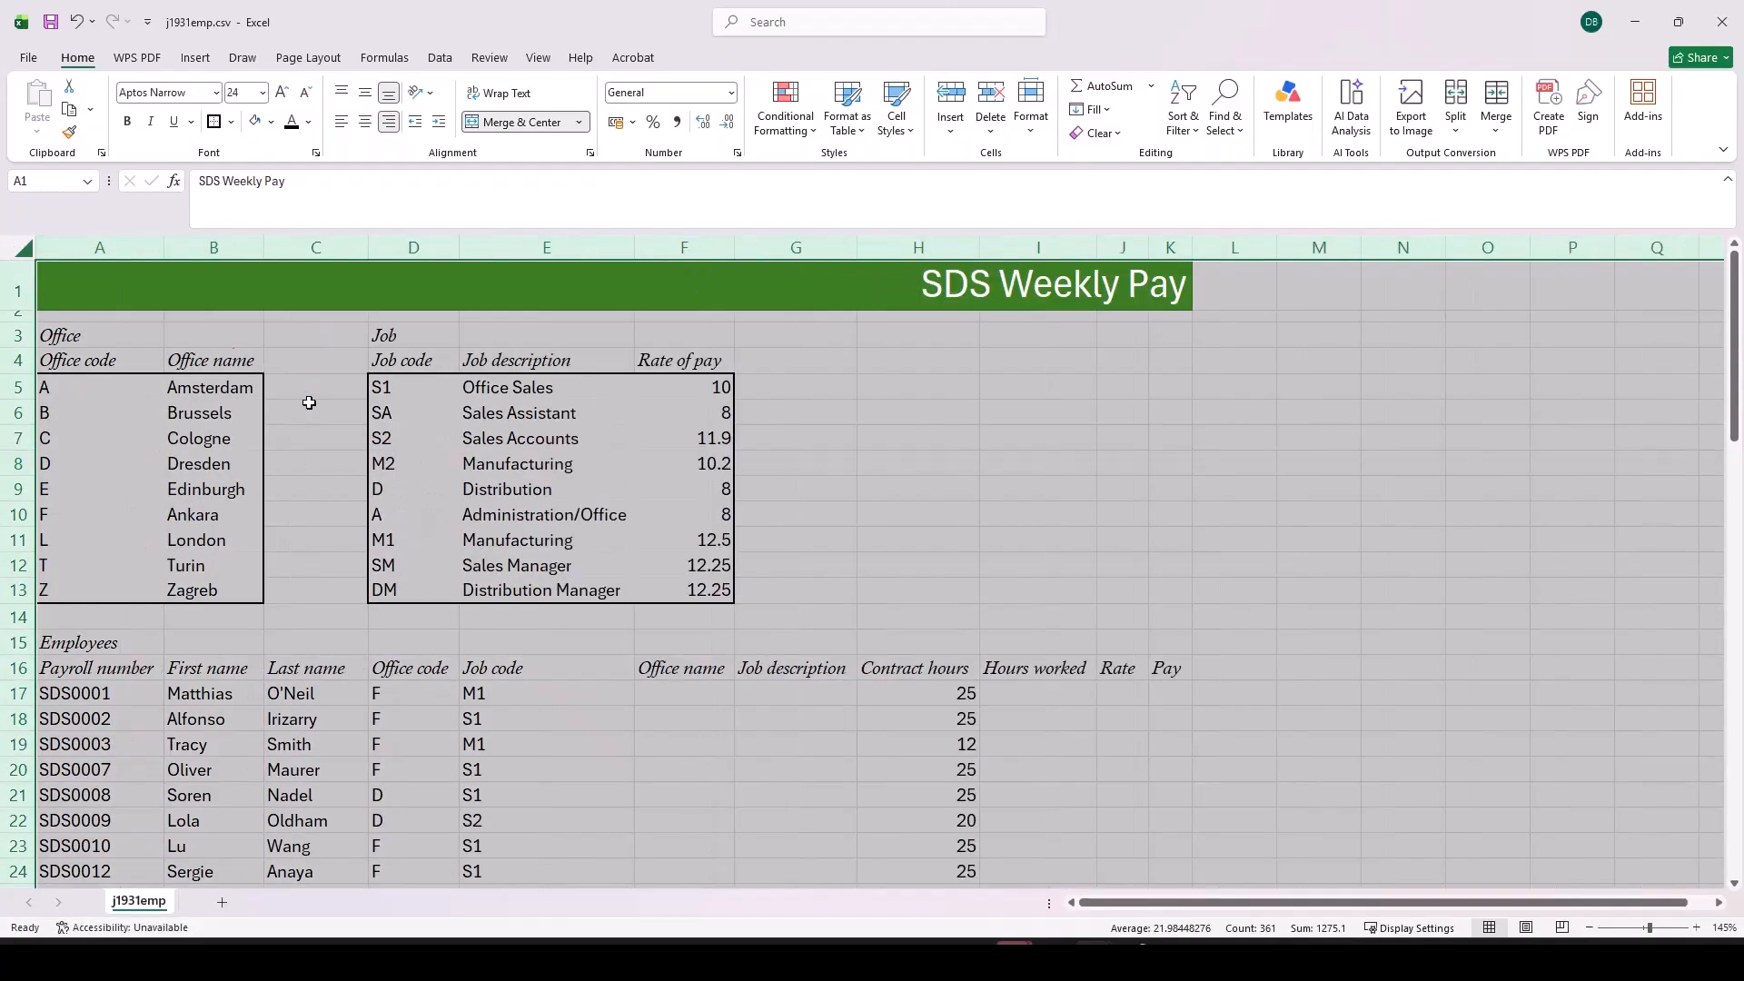
pyautogui.scroll(-3, 700, 618)
pyautogui.scroll(3, 698, 627)
pyautogui.click(772, 589)
pyautogui.scroll(-4, 736, 606)
pyautogui.scroll(4, 736, 607)
pyautogui.scroll(-4, 735, 607)
pyautogui.scroll(4, 731, 611)
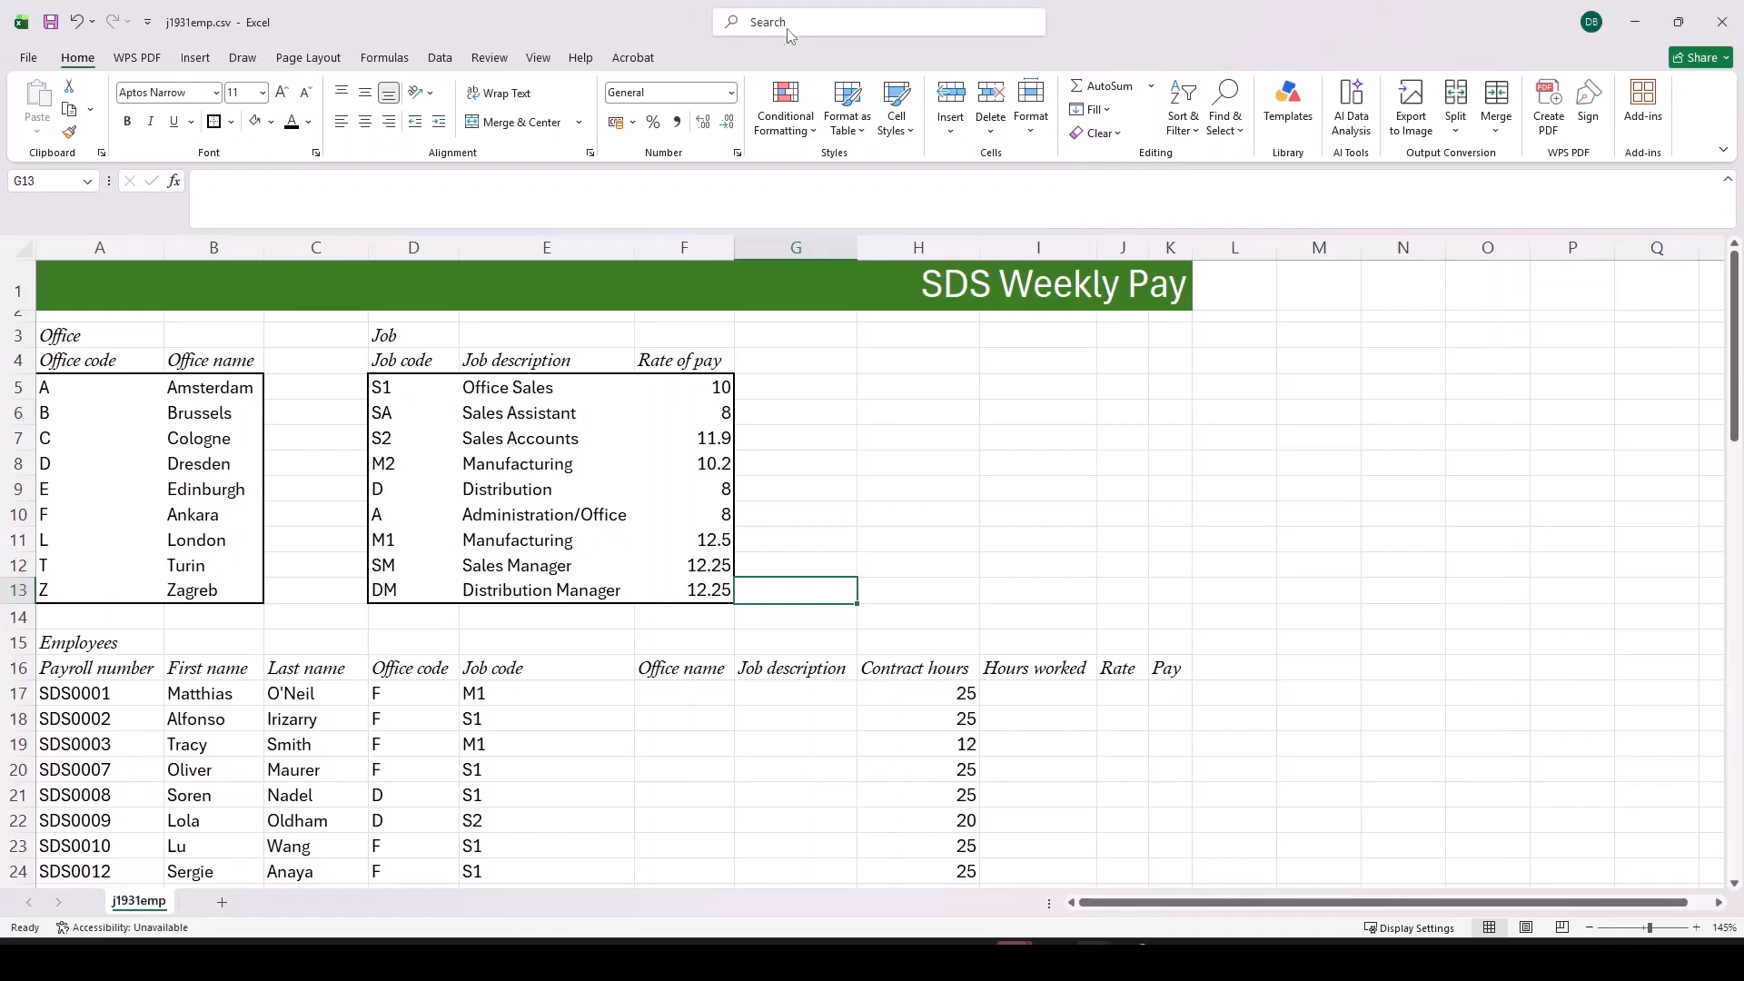
pyautogui.click(29, 58)
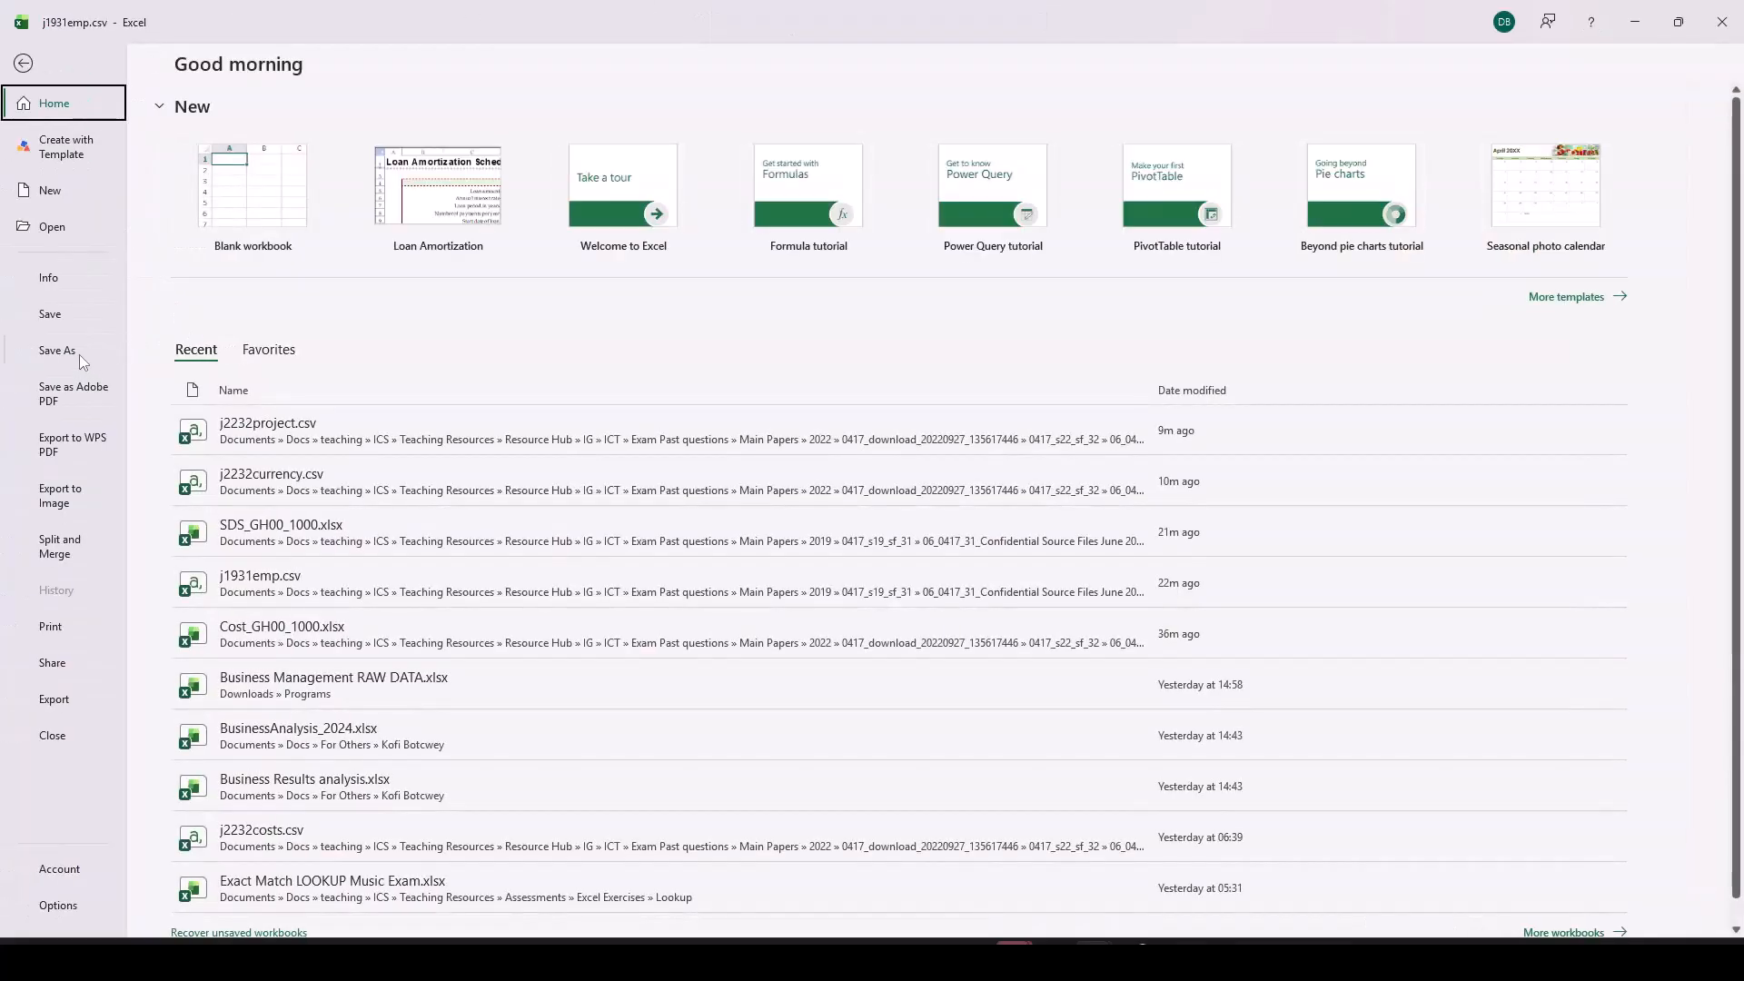
pyautogui.click(79, 354)
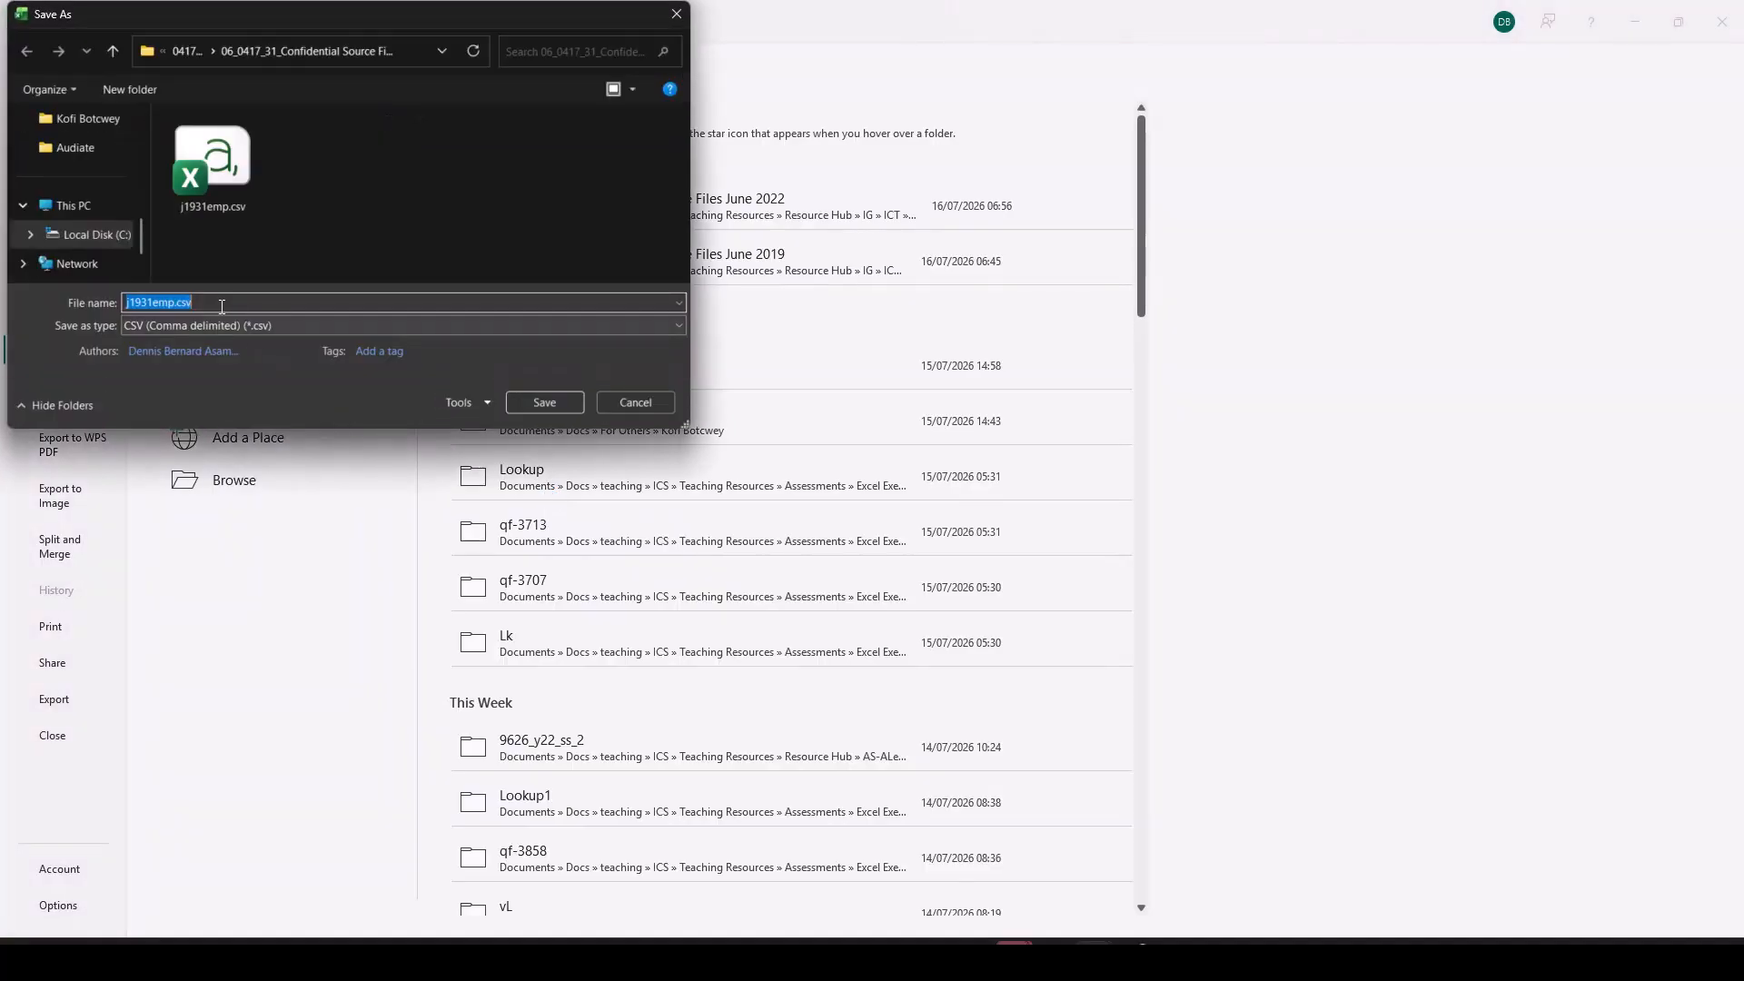
pyautogui.click(232, 326)
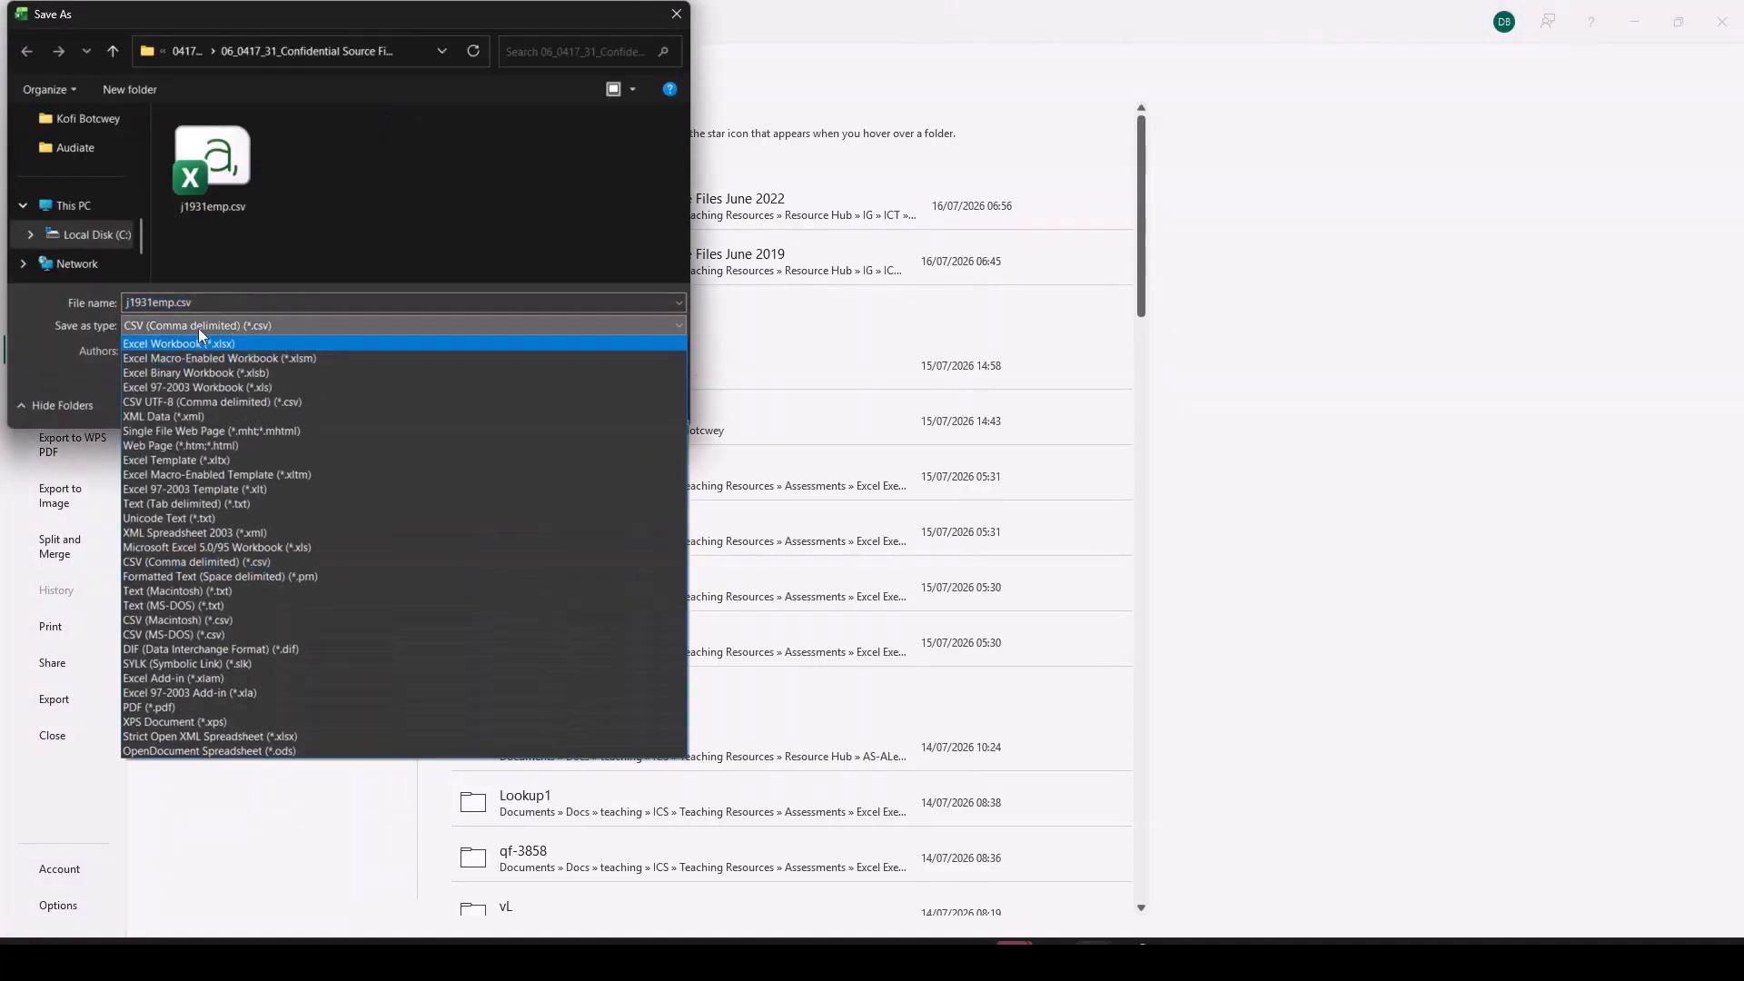
pyautogui.click(212, 344)
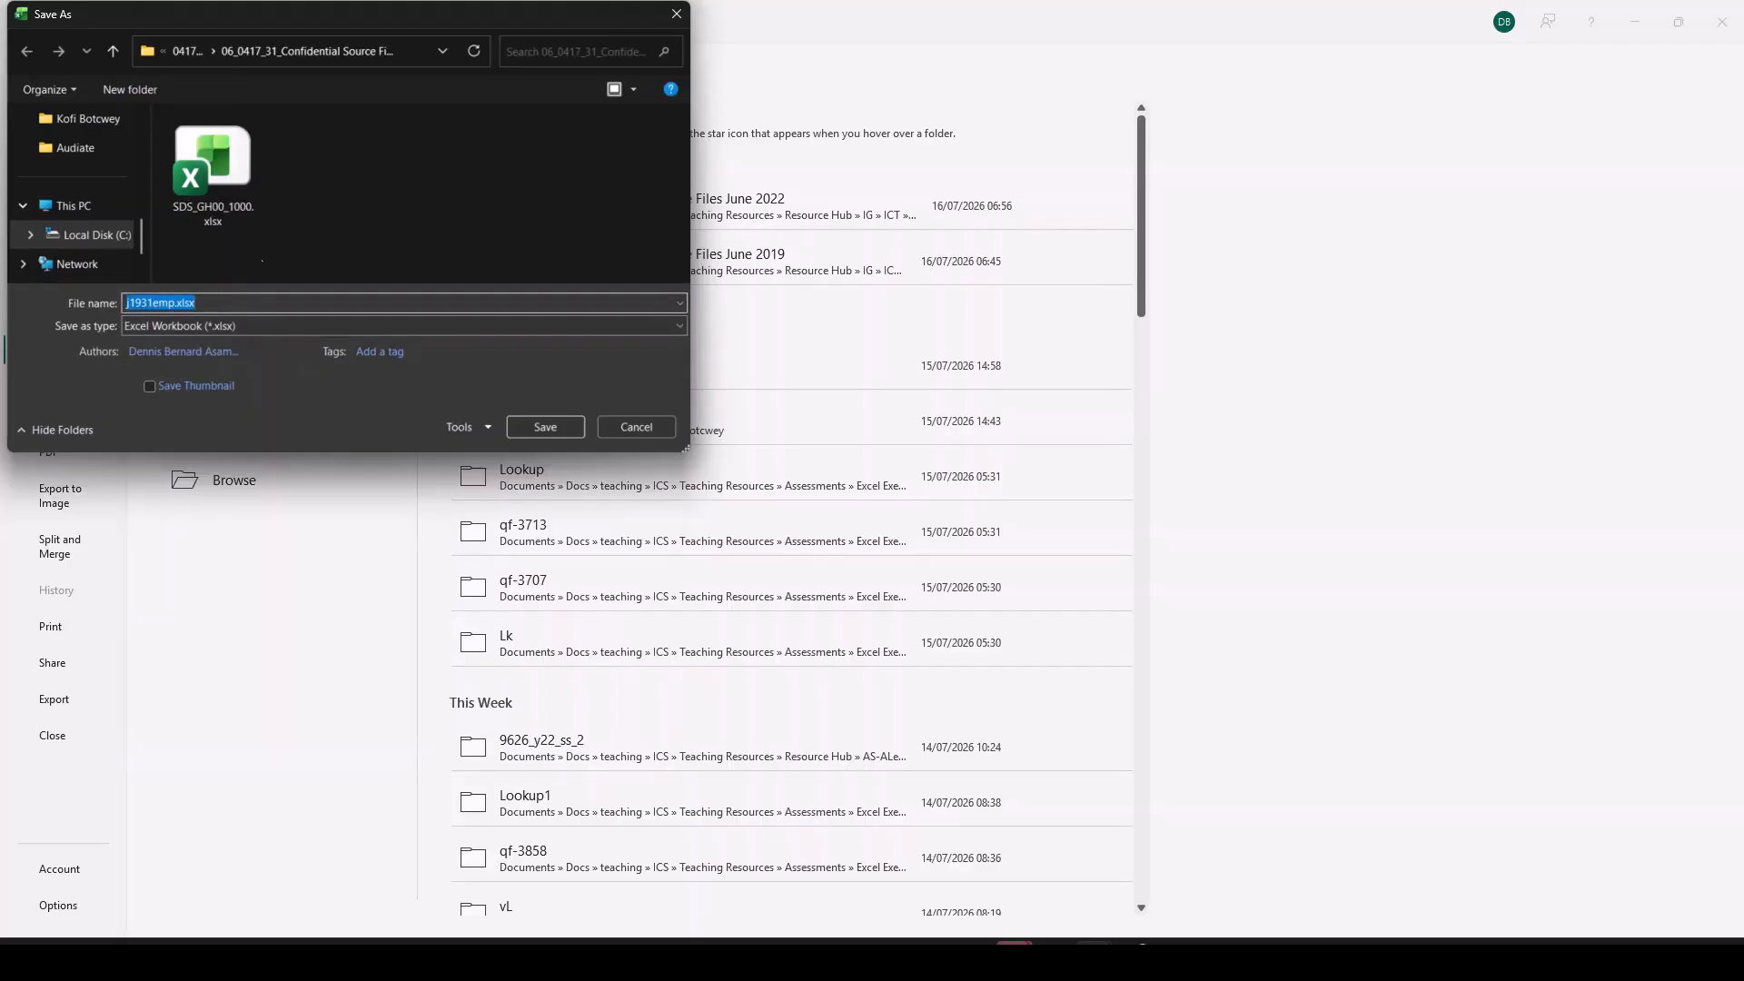
pyautogui.write('SDS')
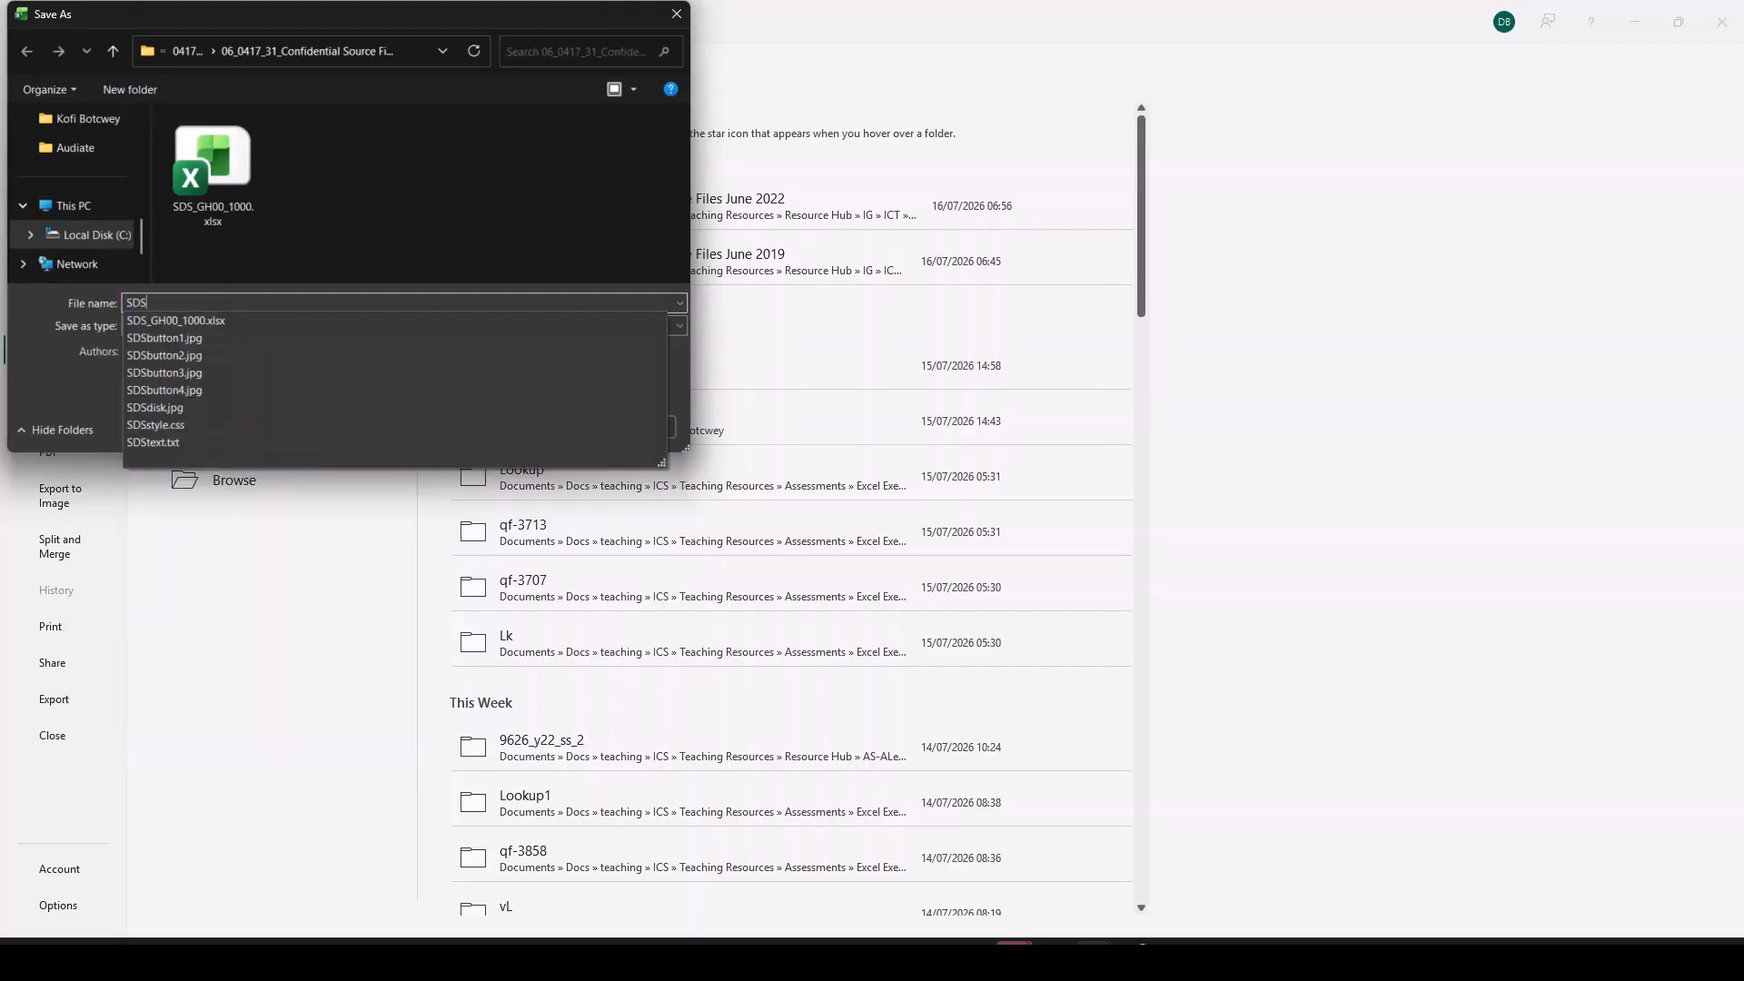
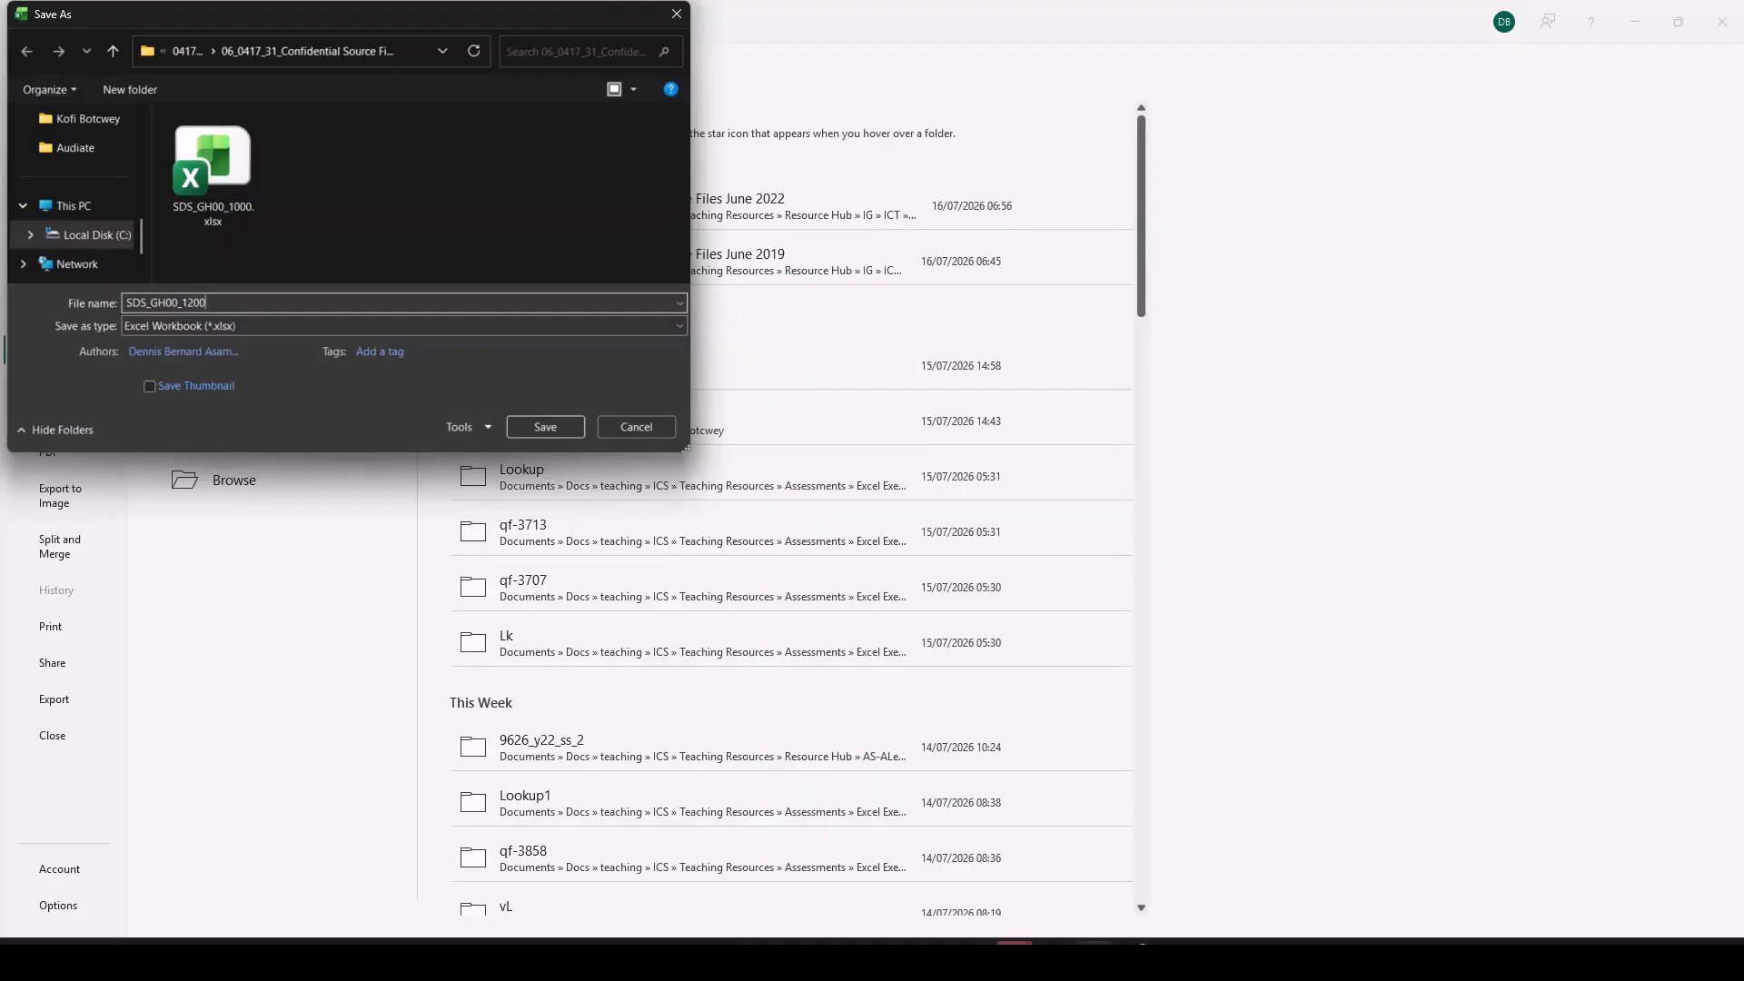
pyautogui.click(578, 415)
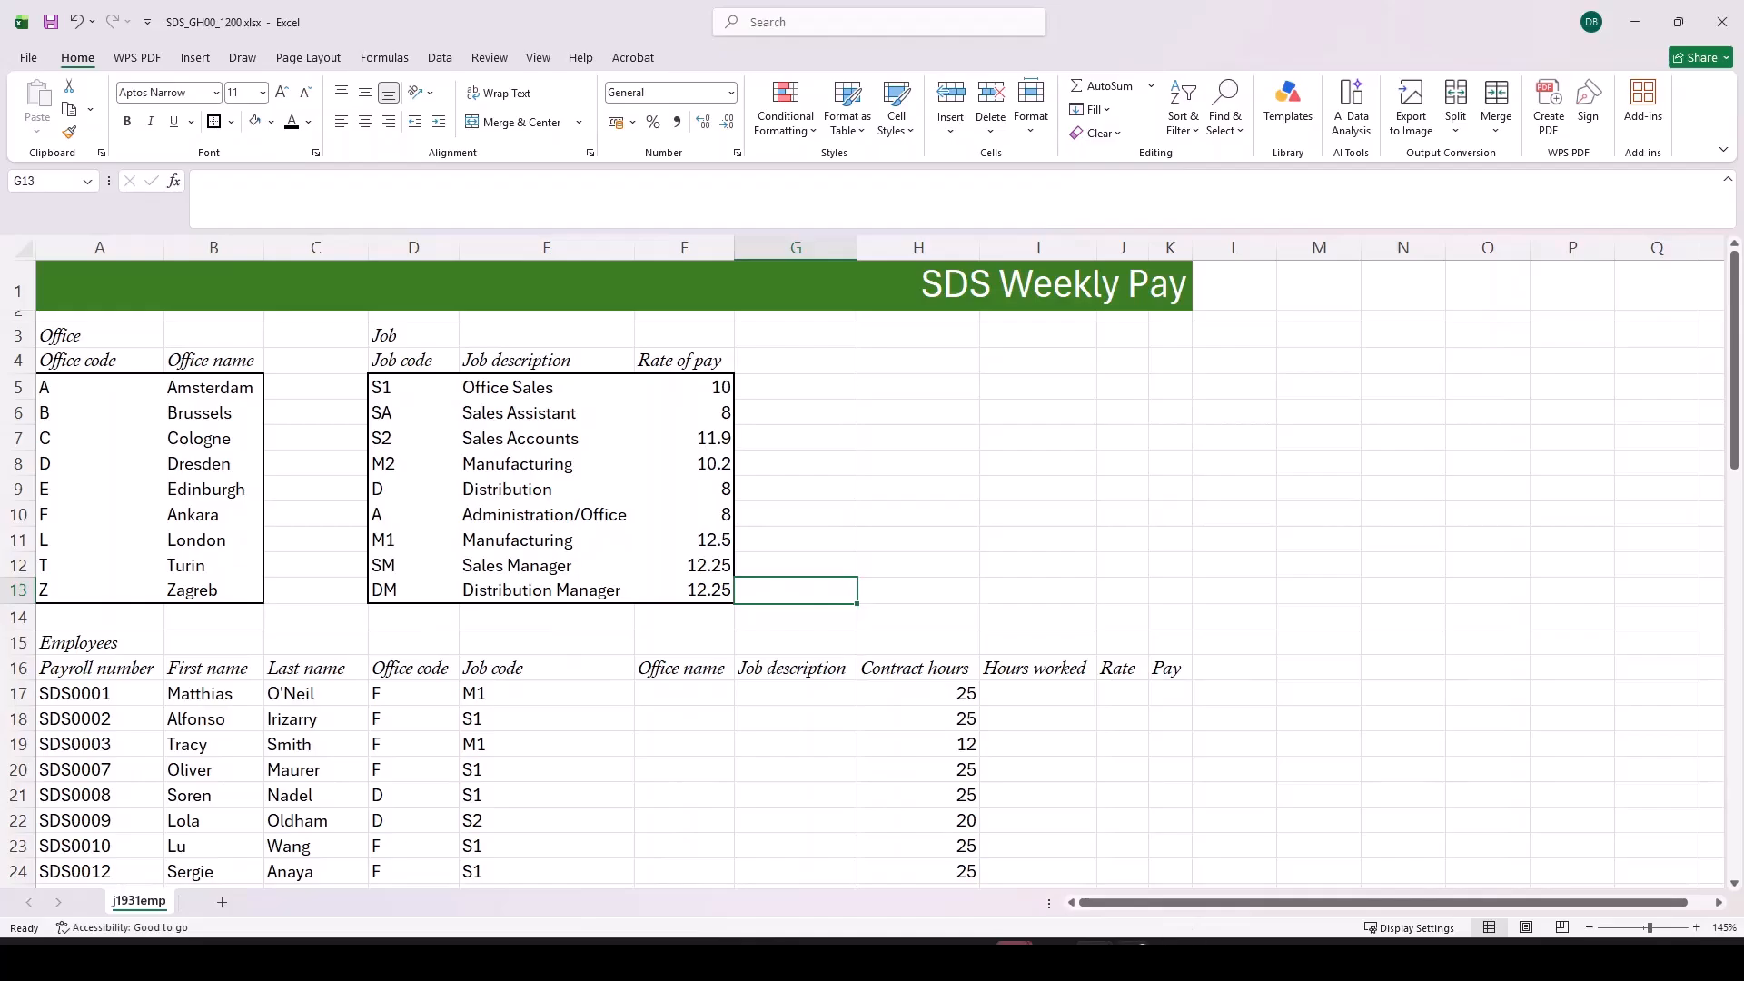
# Step: Switch to the question paper in Adobe Acrobat and read the header requirements in question 2
pyautogui.moveTo(1095, 961)
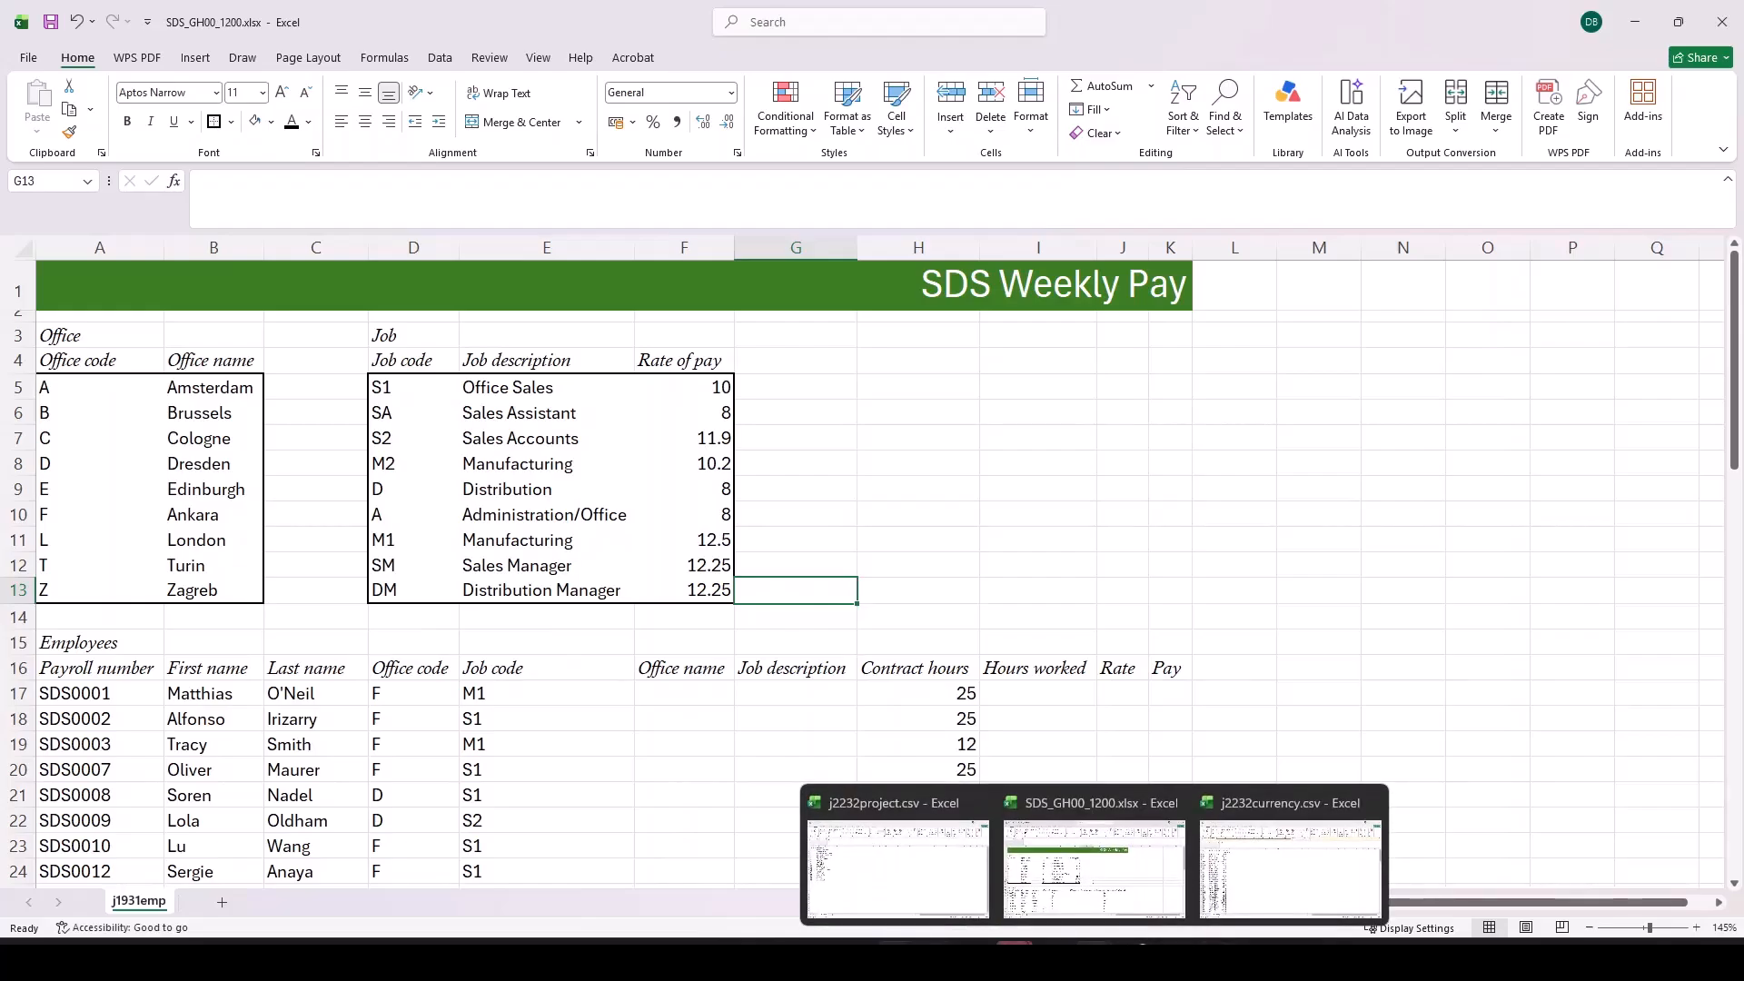
pyautogui.click(894, 960)
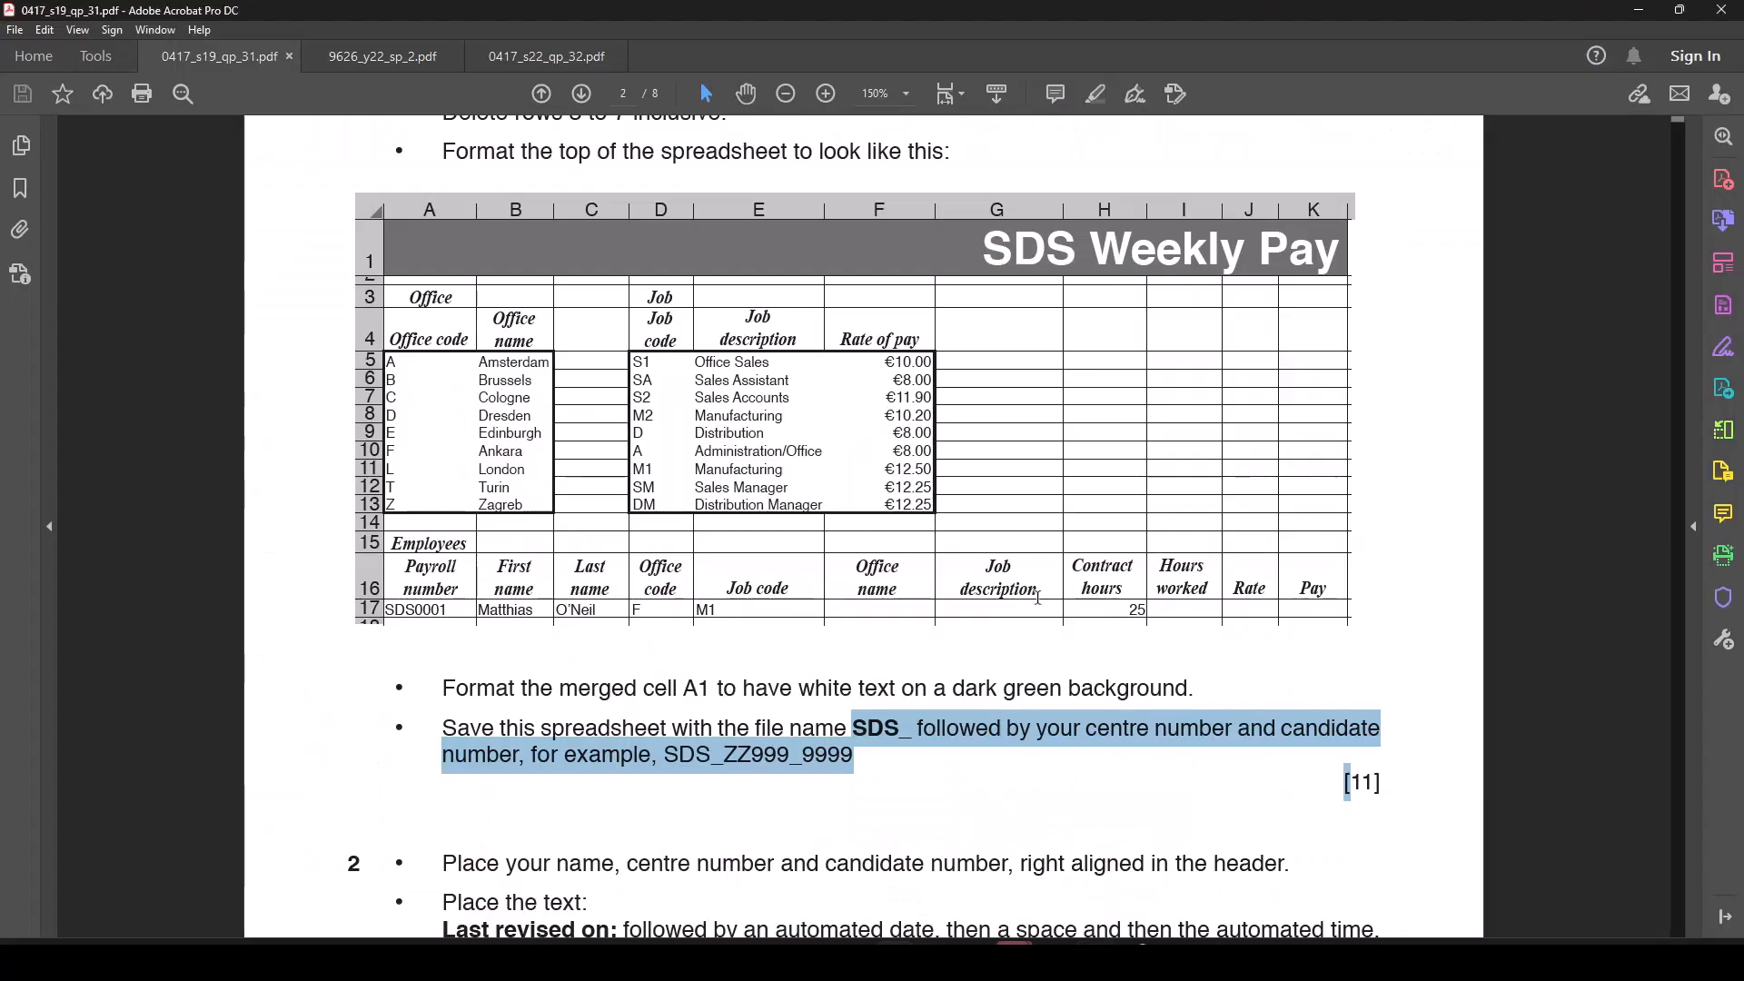
pyautogui.scroll(-3, 1037, 598)
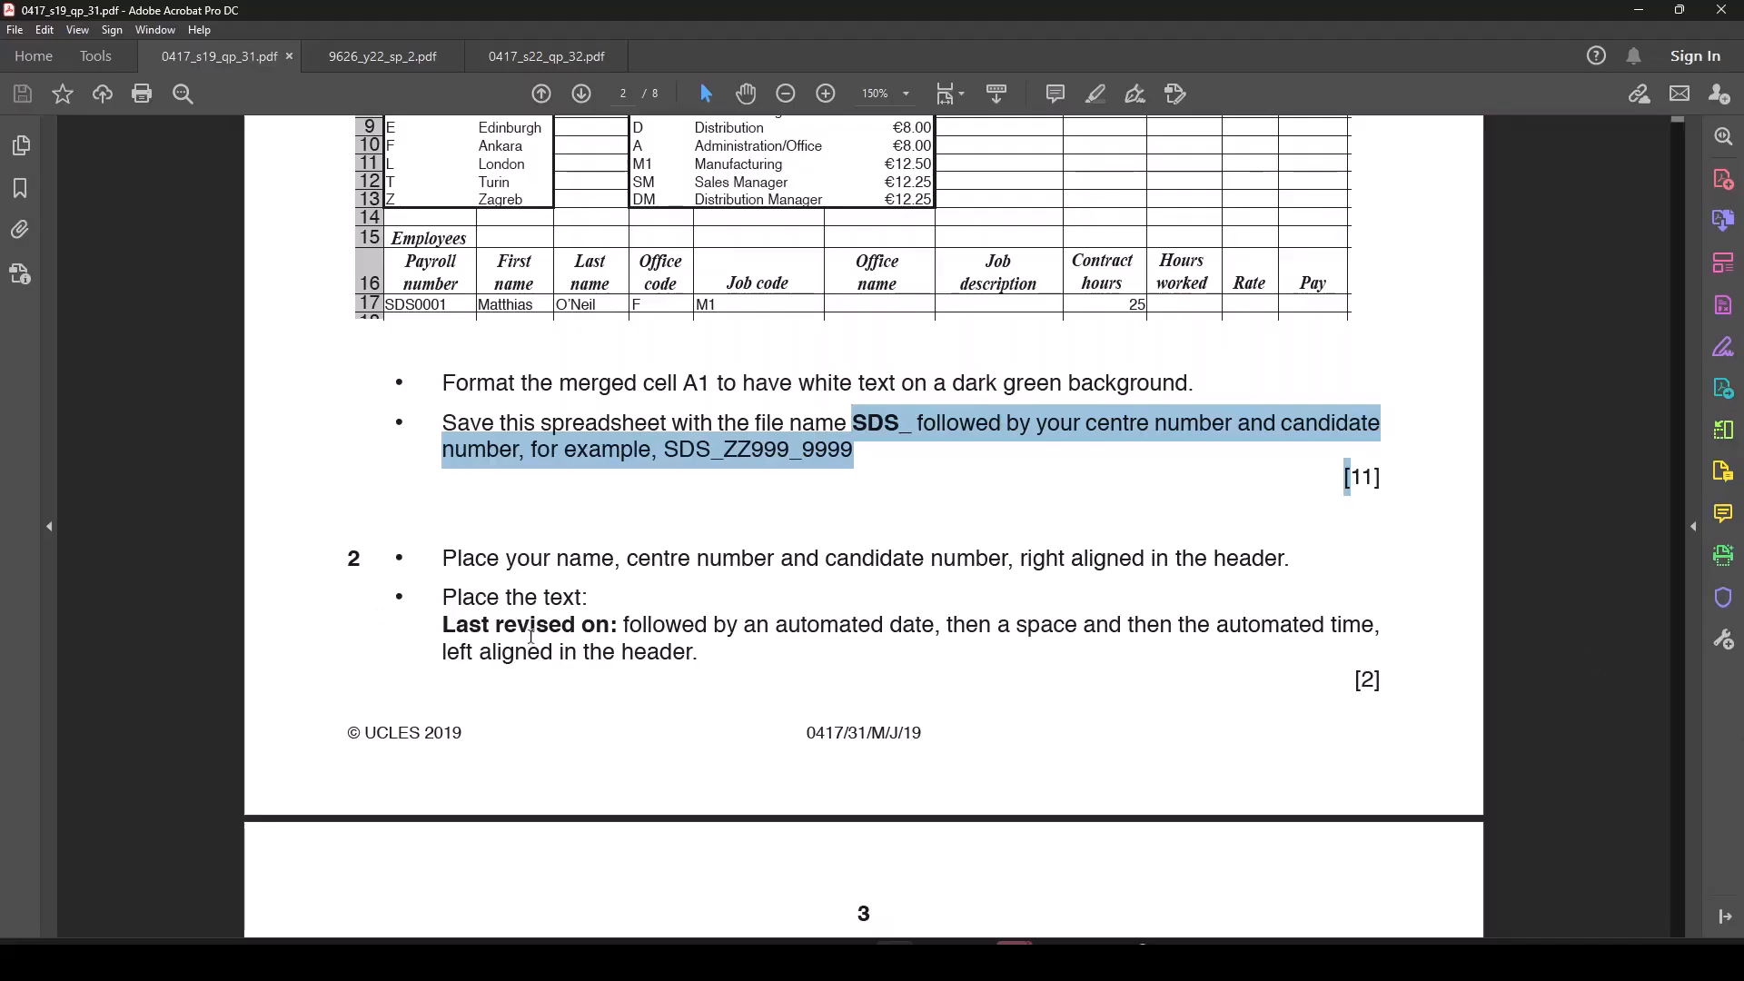
pyautogui.moveTo(437, 623); pyautogui.dragTo(565, 639)
pyautogui.click(610, 534)
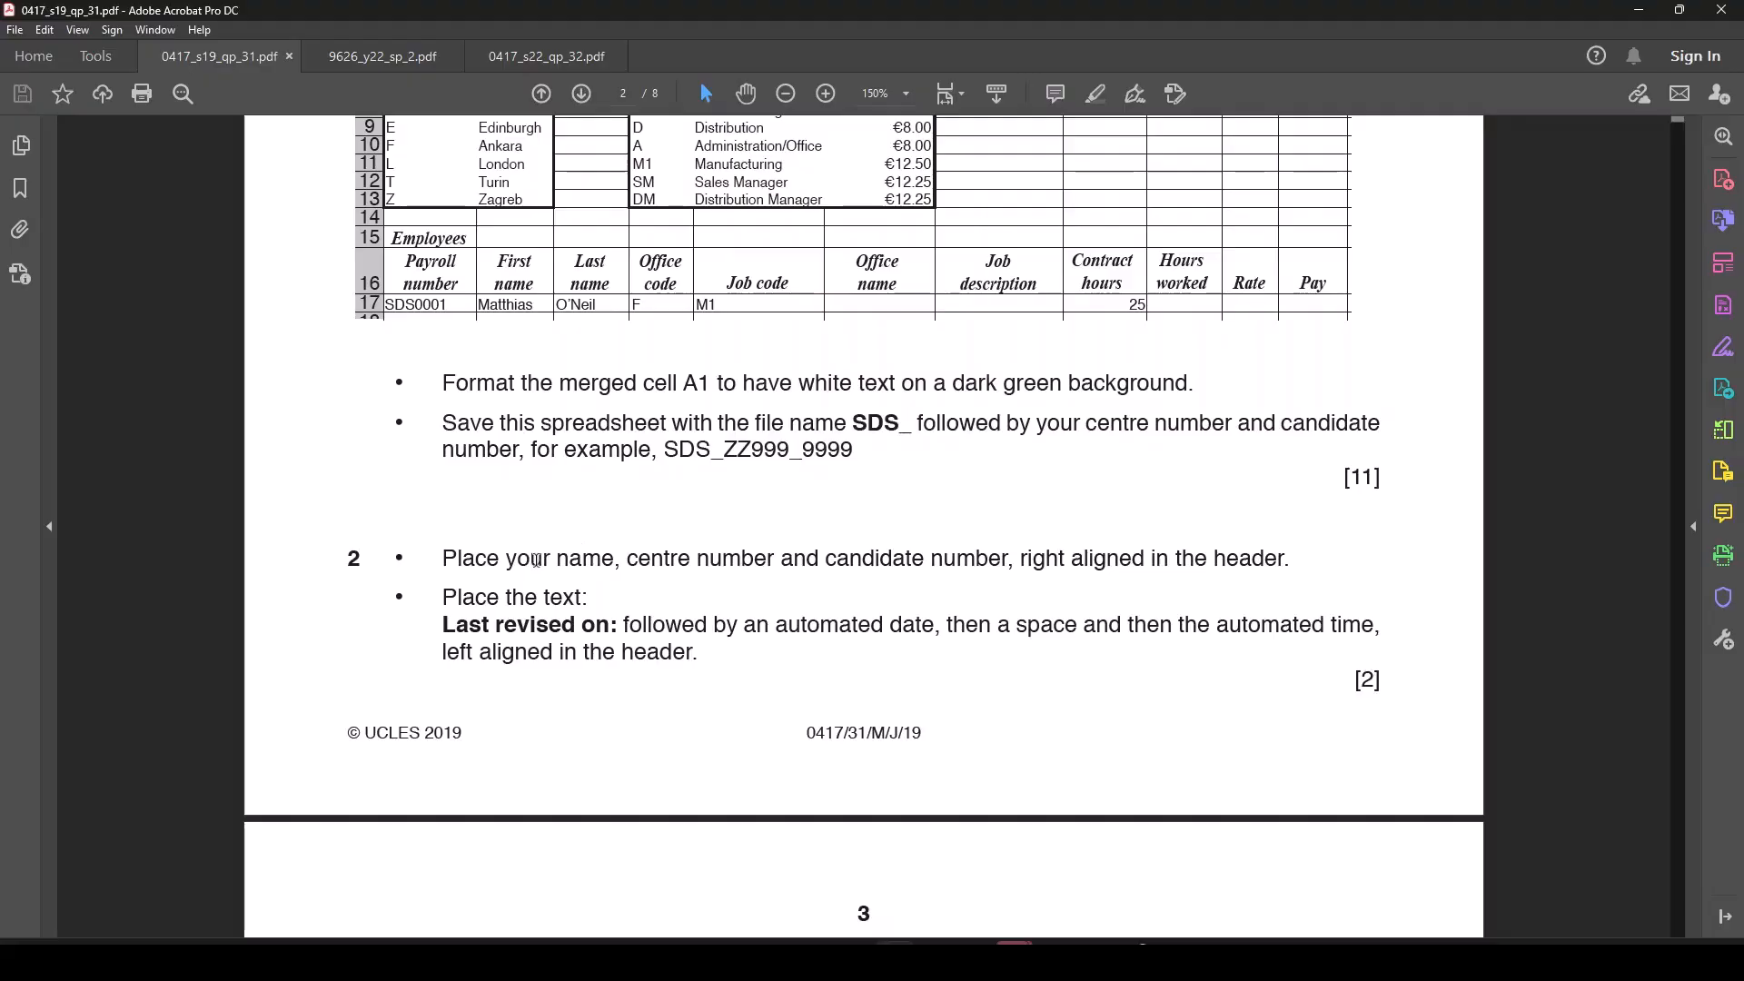
# Step: Return to the SDS workbook in Excel and enter the candidate's full name, centre number and candidate number in the right header section
pyautogui.moveTo(1092, 944)
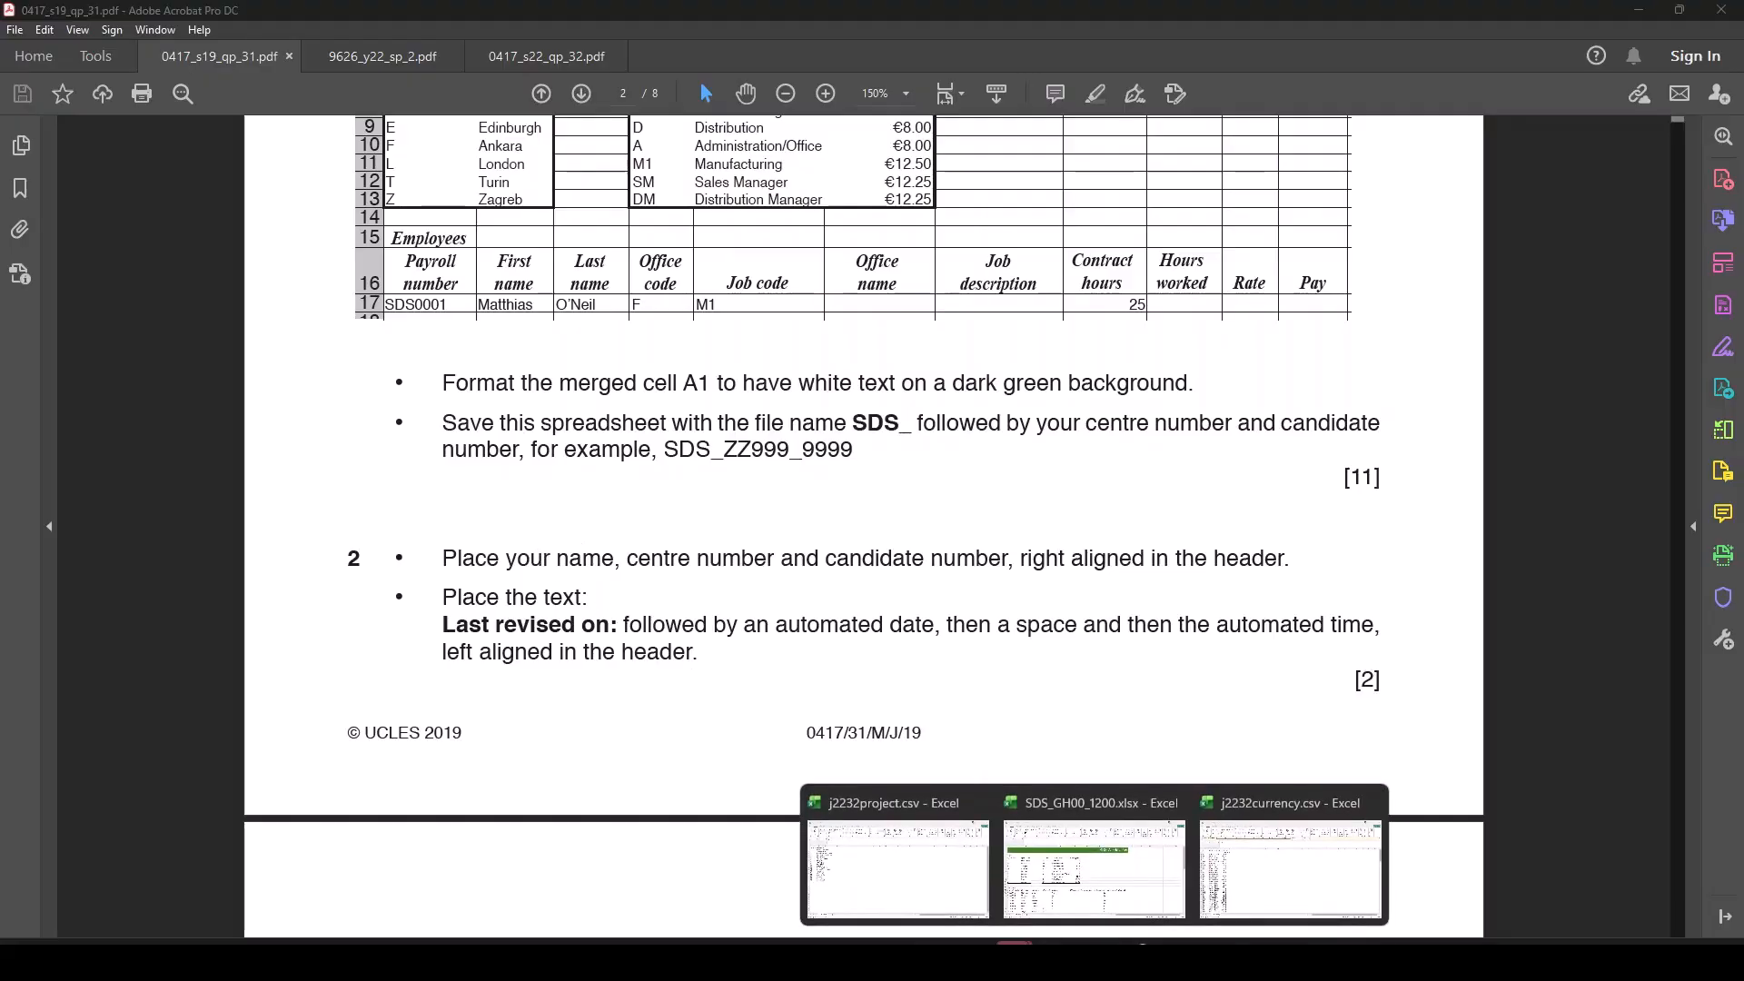
pyautogui.click(1094, 867)
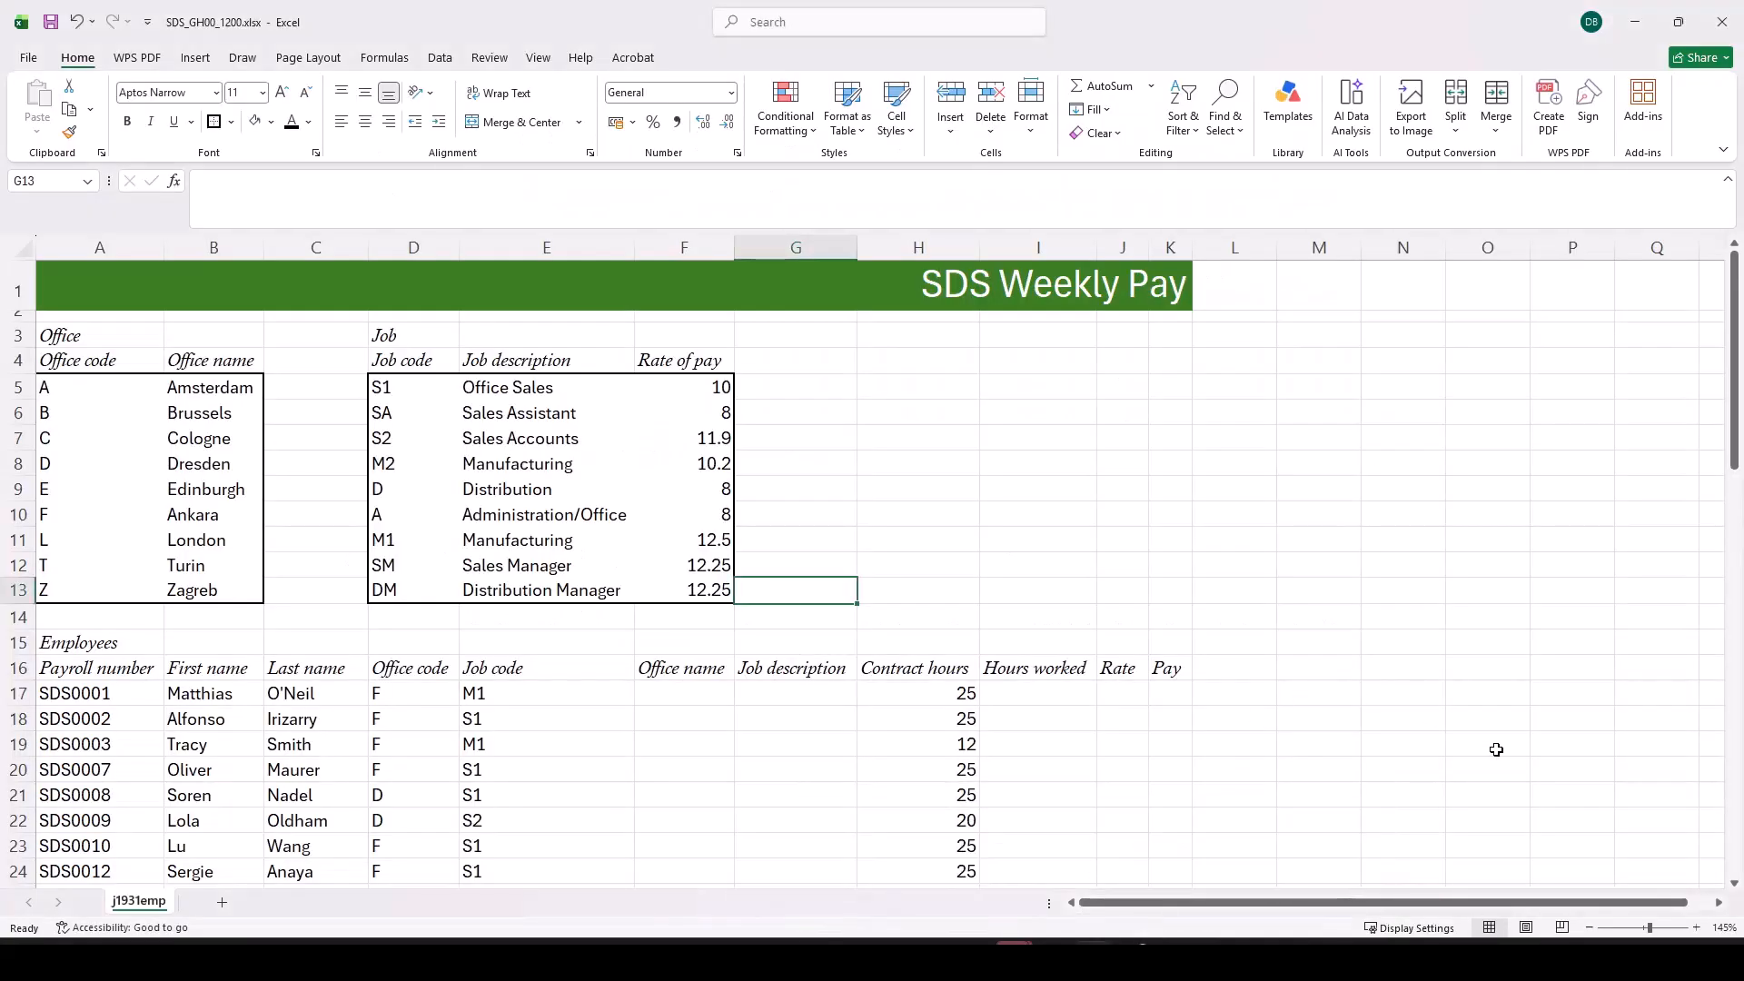
pyautogui.click(1528, 928)
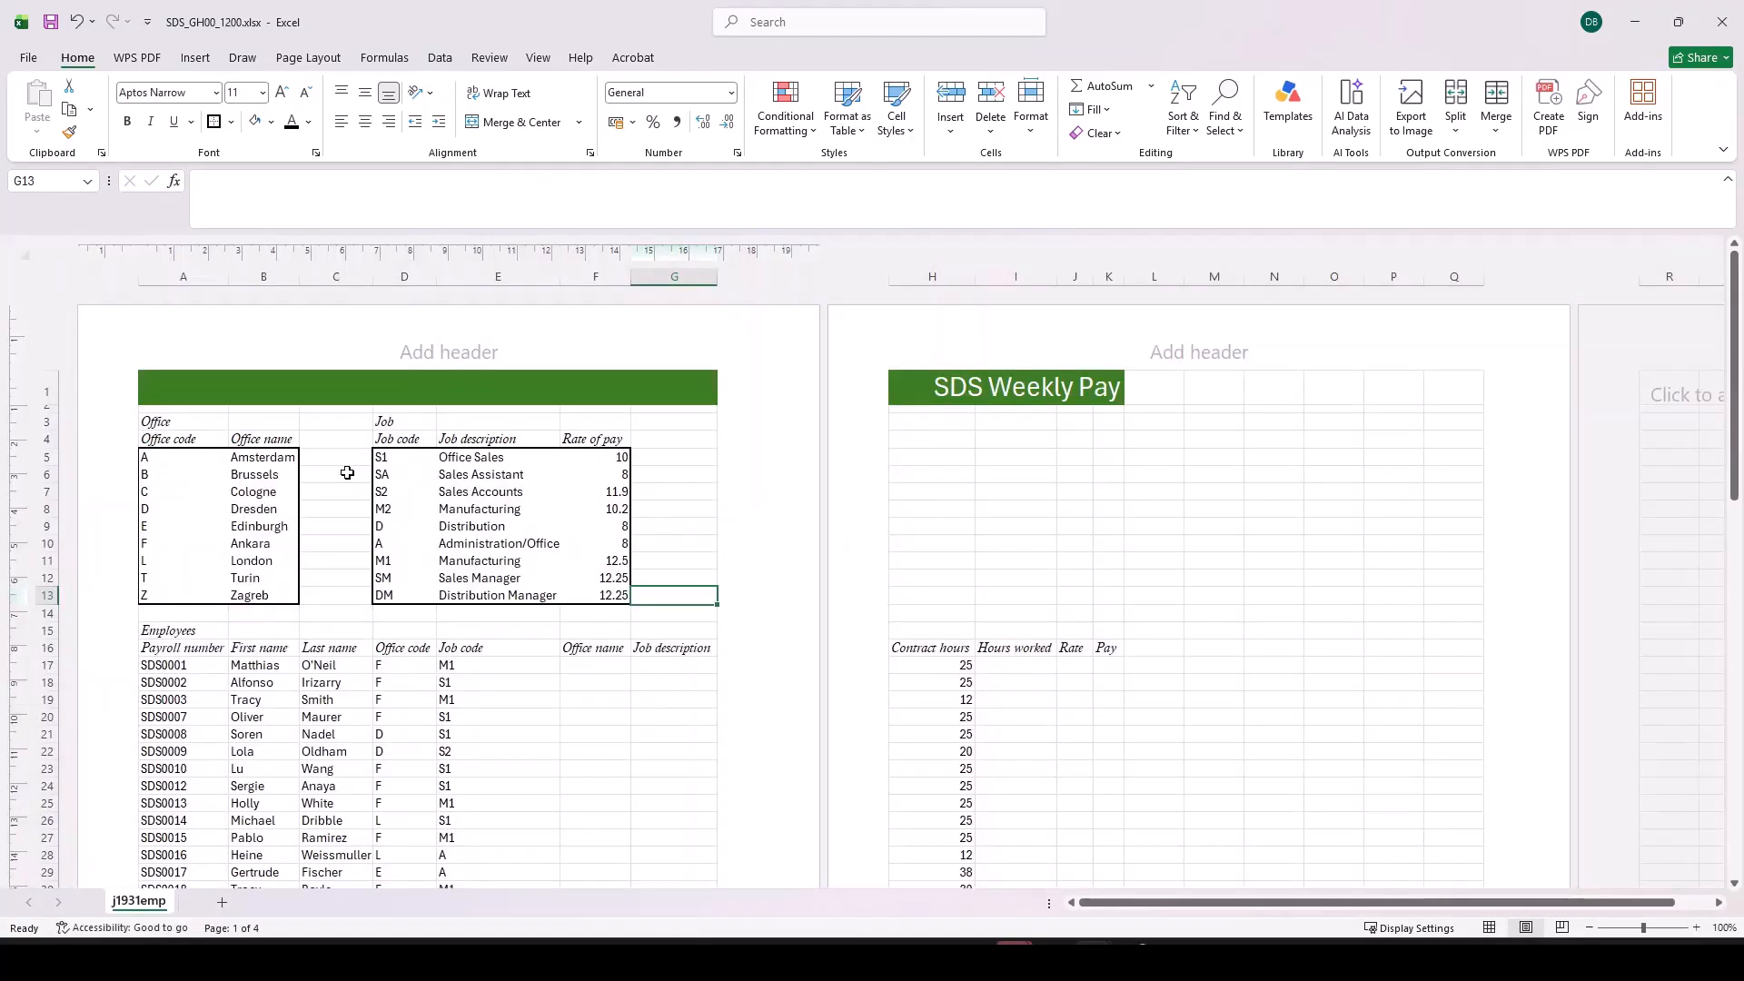
pyautogui.click(672, 346)
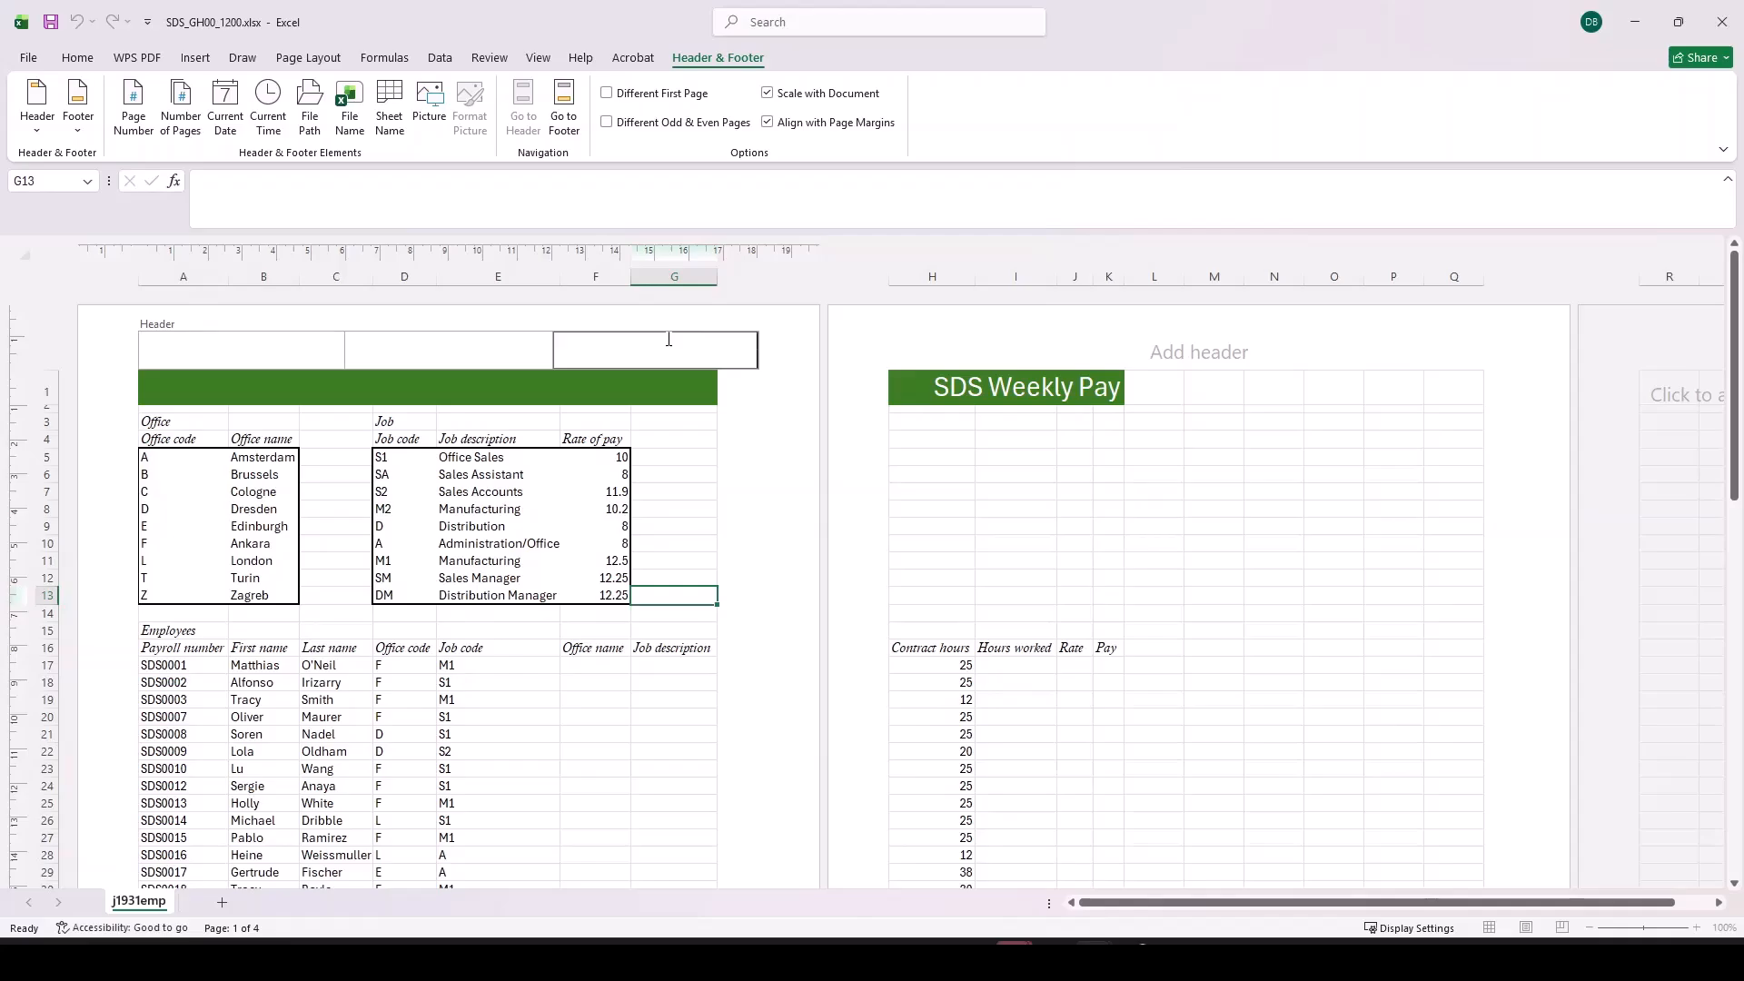
# Step: Enter "Last revised on:" with the automated date and time in the left header section, and return the worksheet to Normal view
pyautogui.click(285, 349)
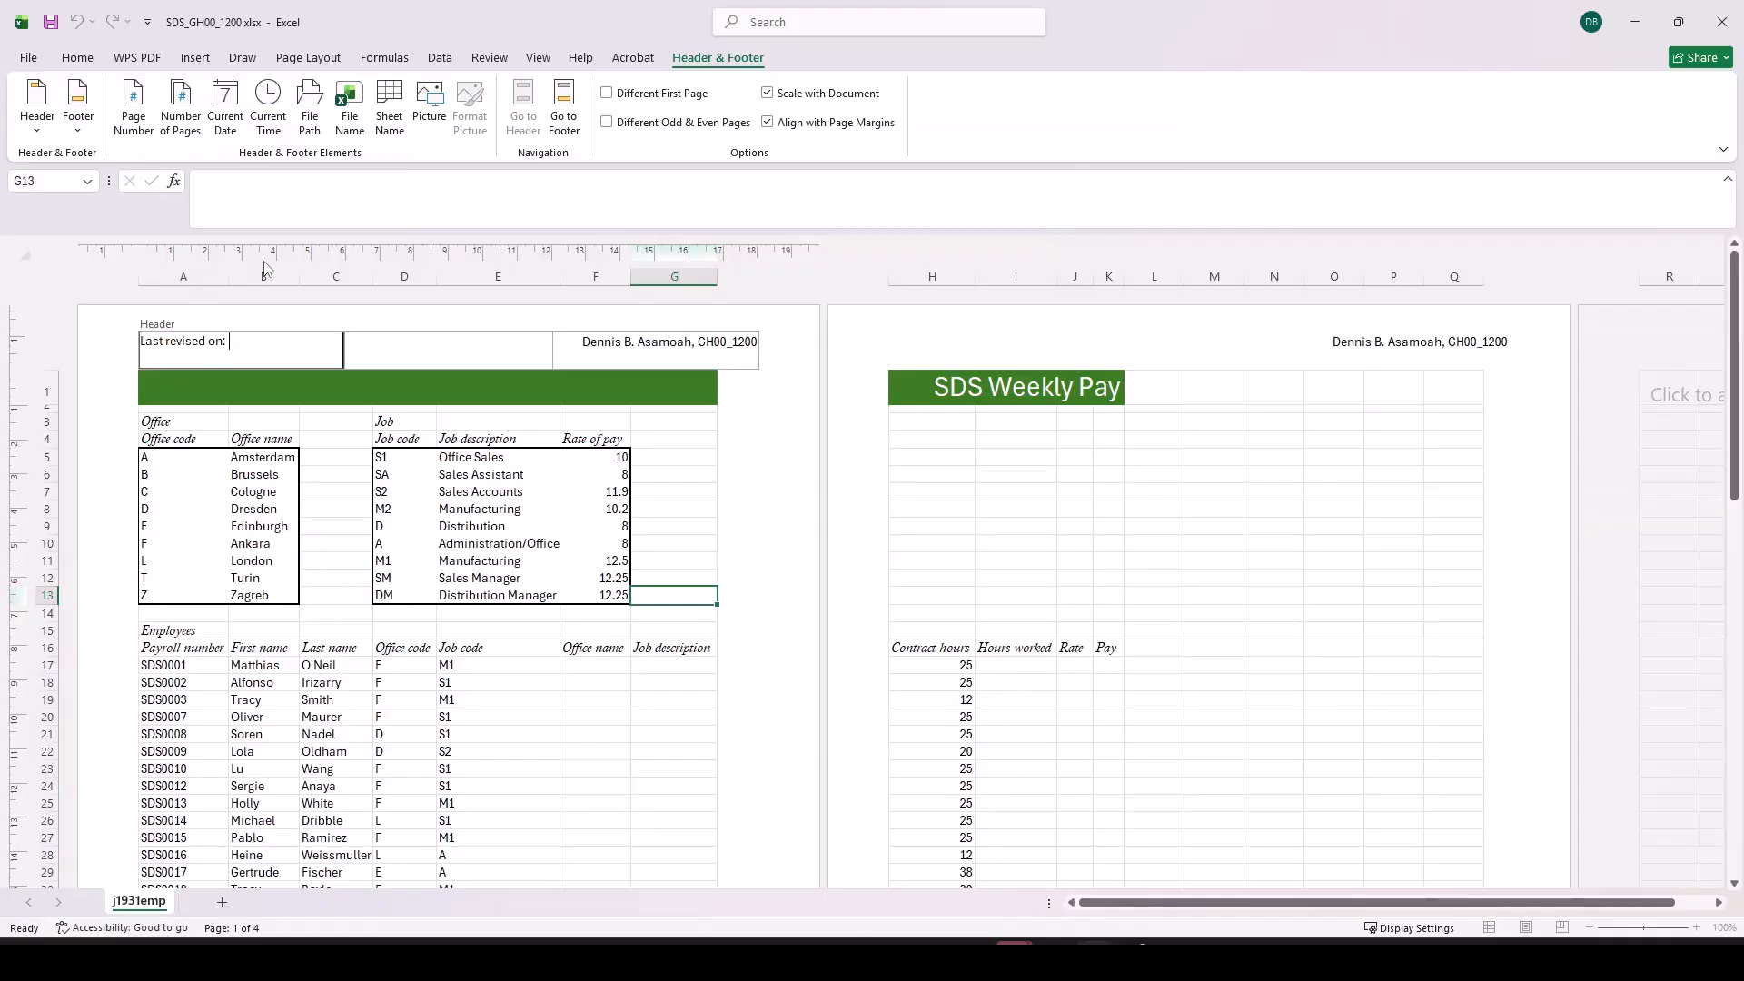
pyautogui.click(226, 127)
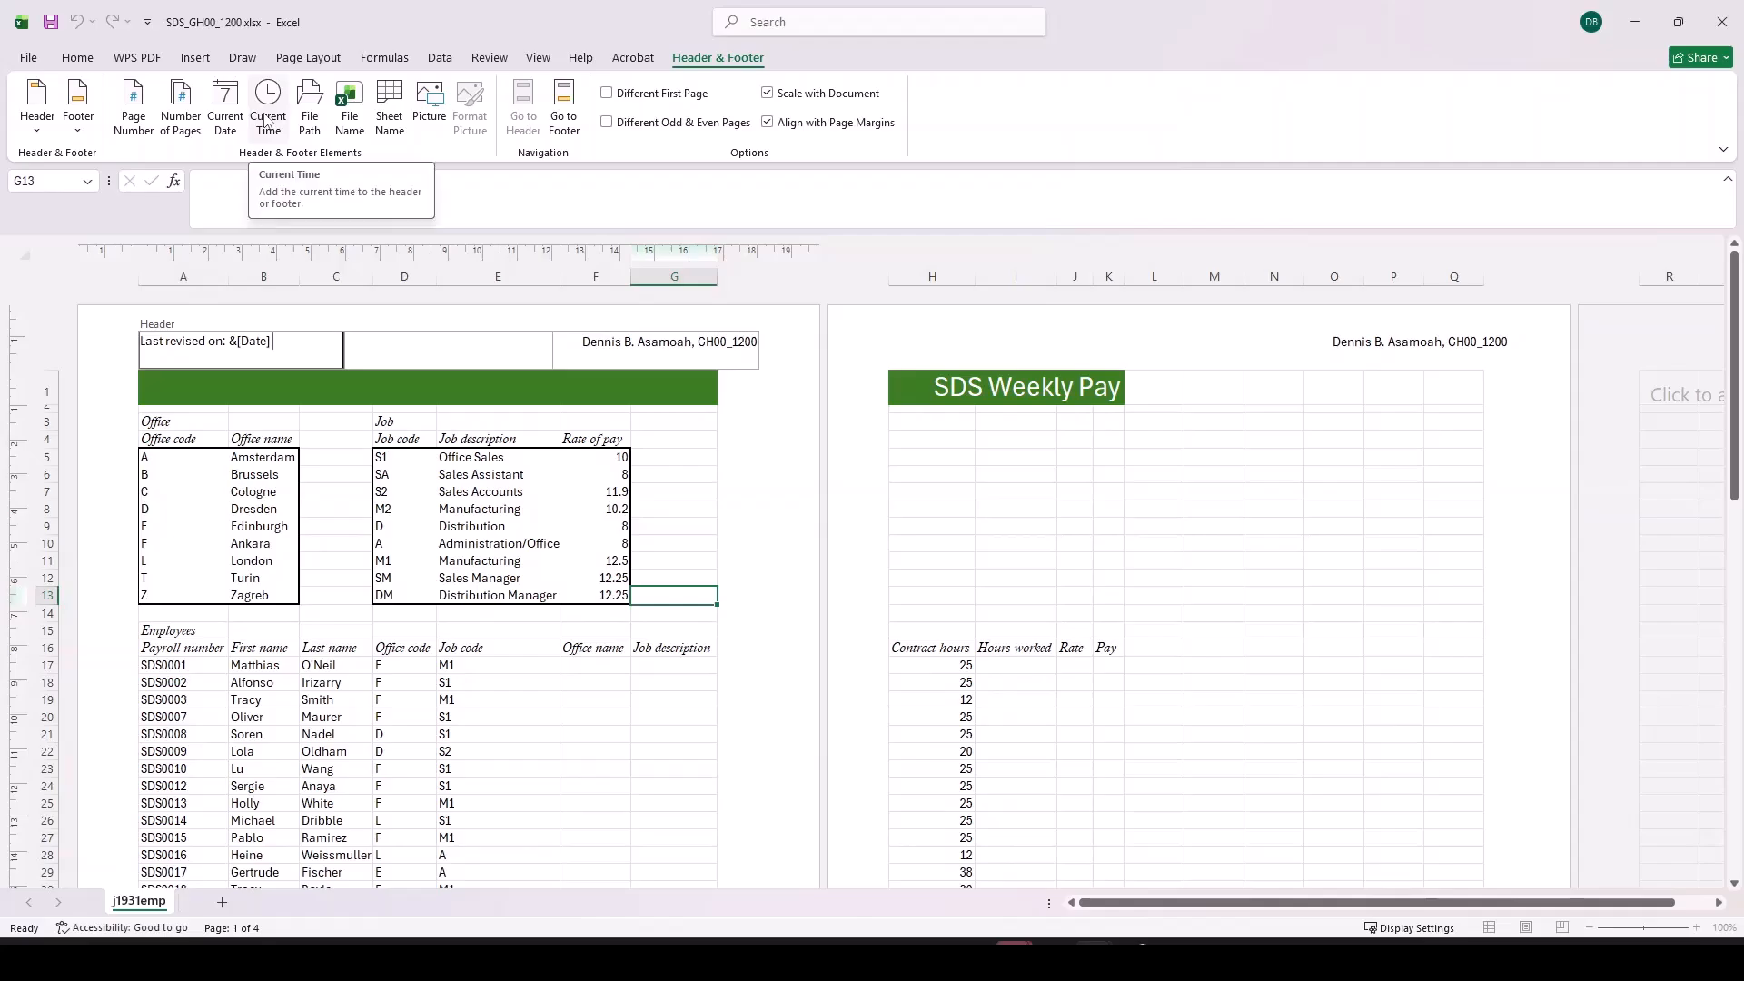
pyautogui.click(268, 119)
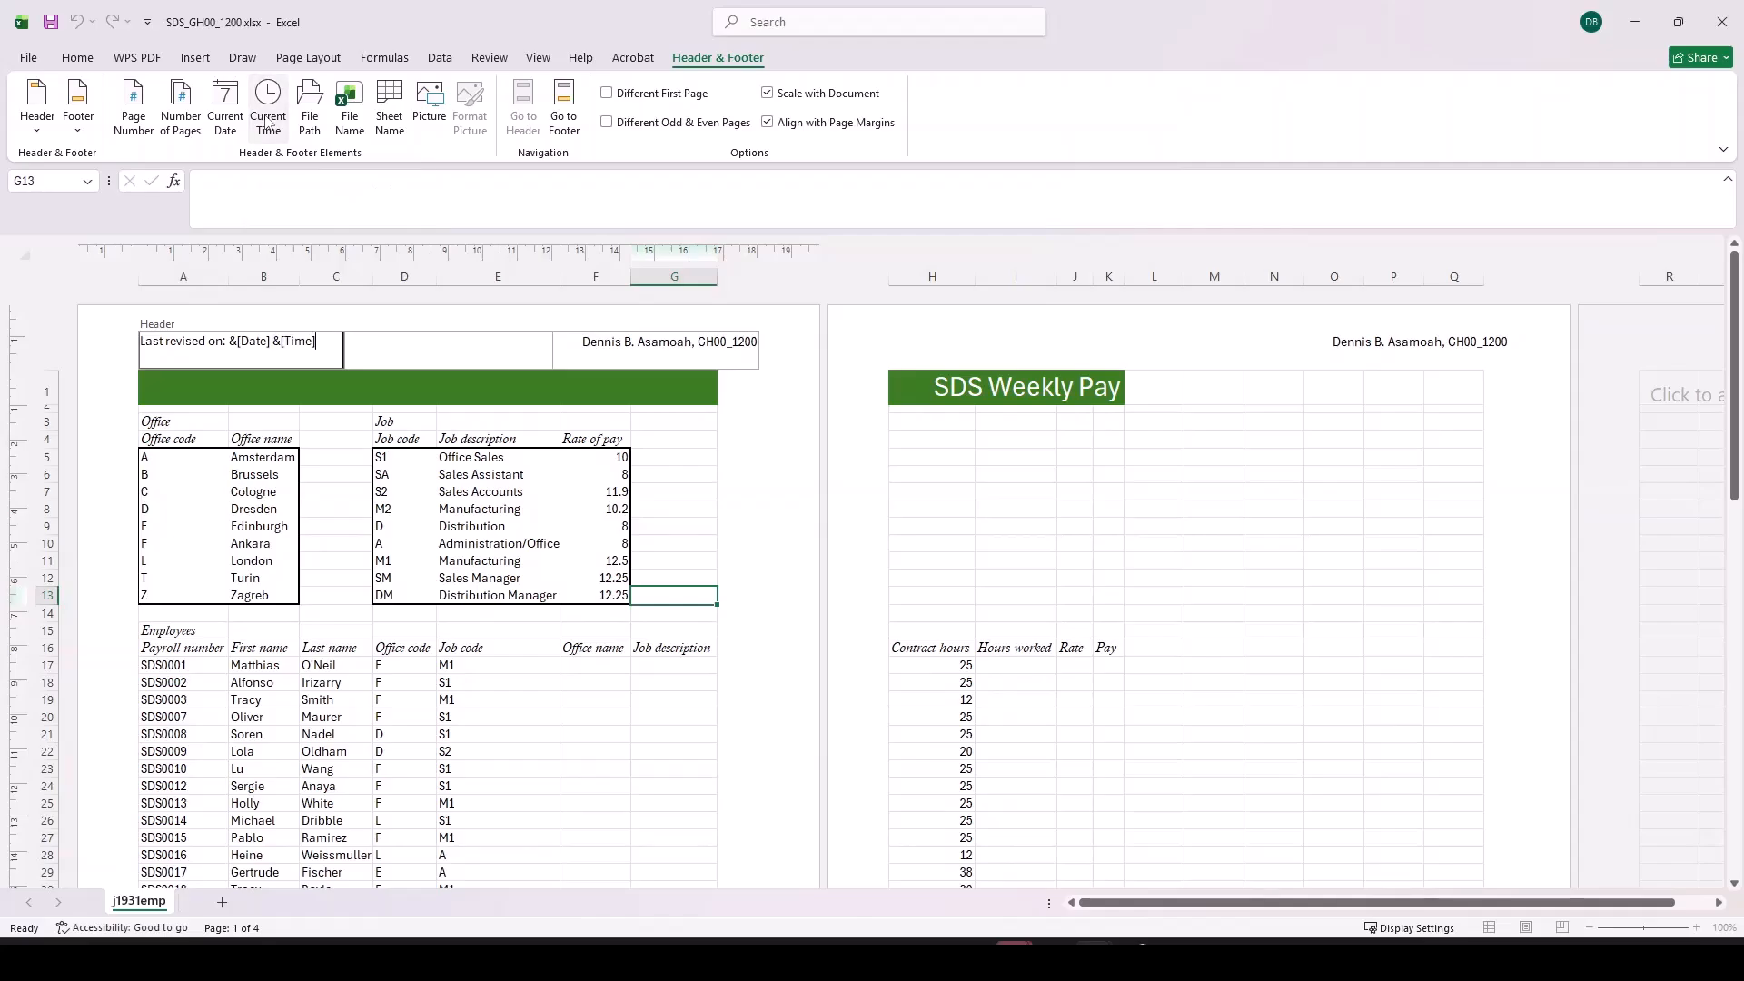
pyautogui.click(470, 361)
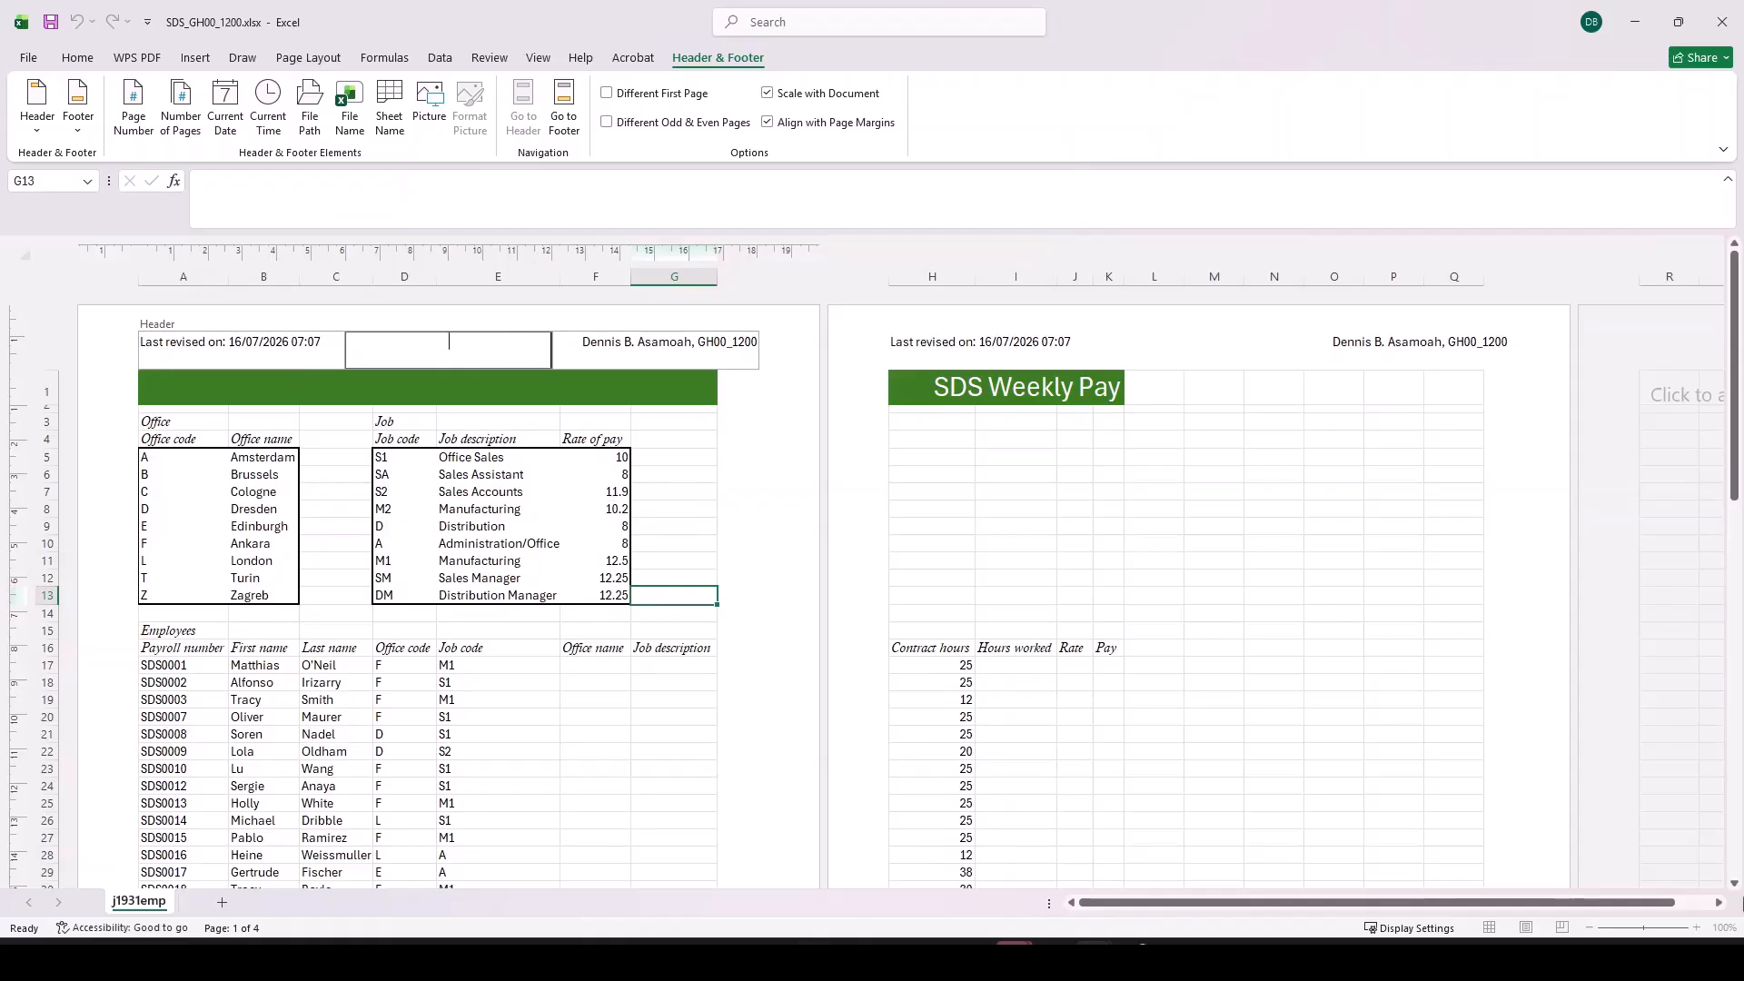
pyautogui.click(657, 716)
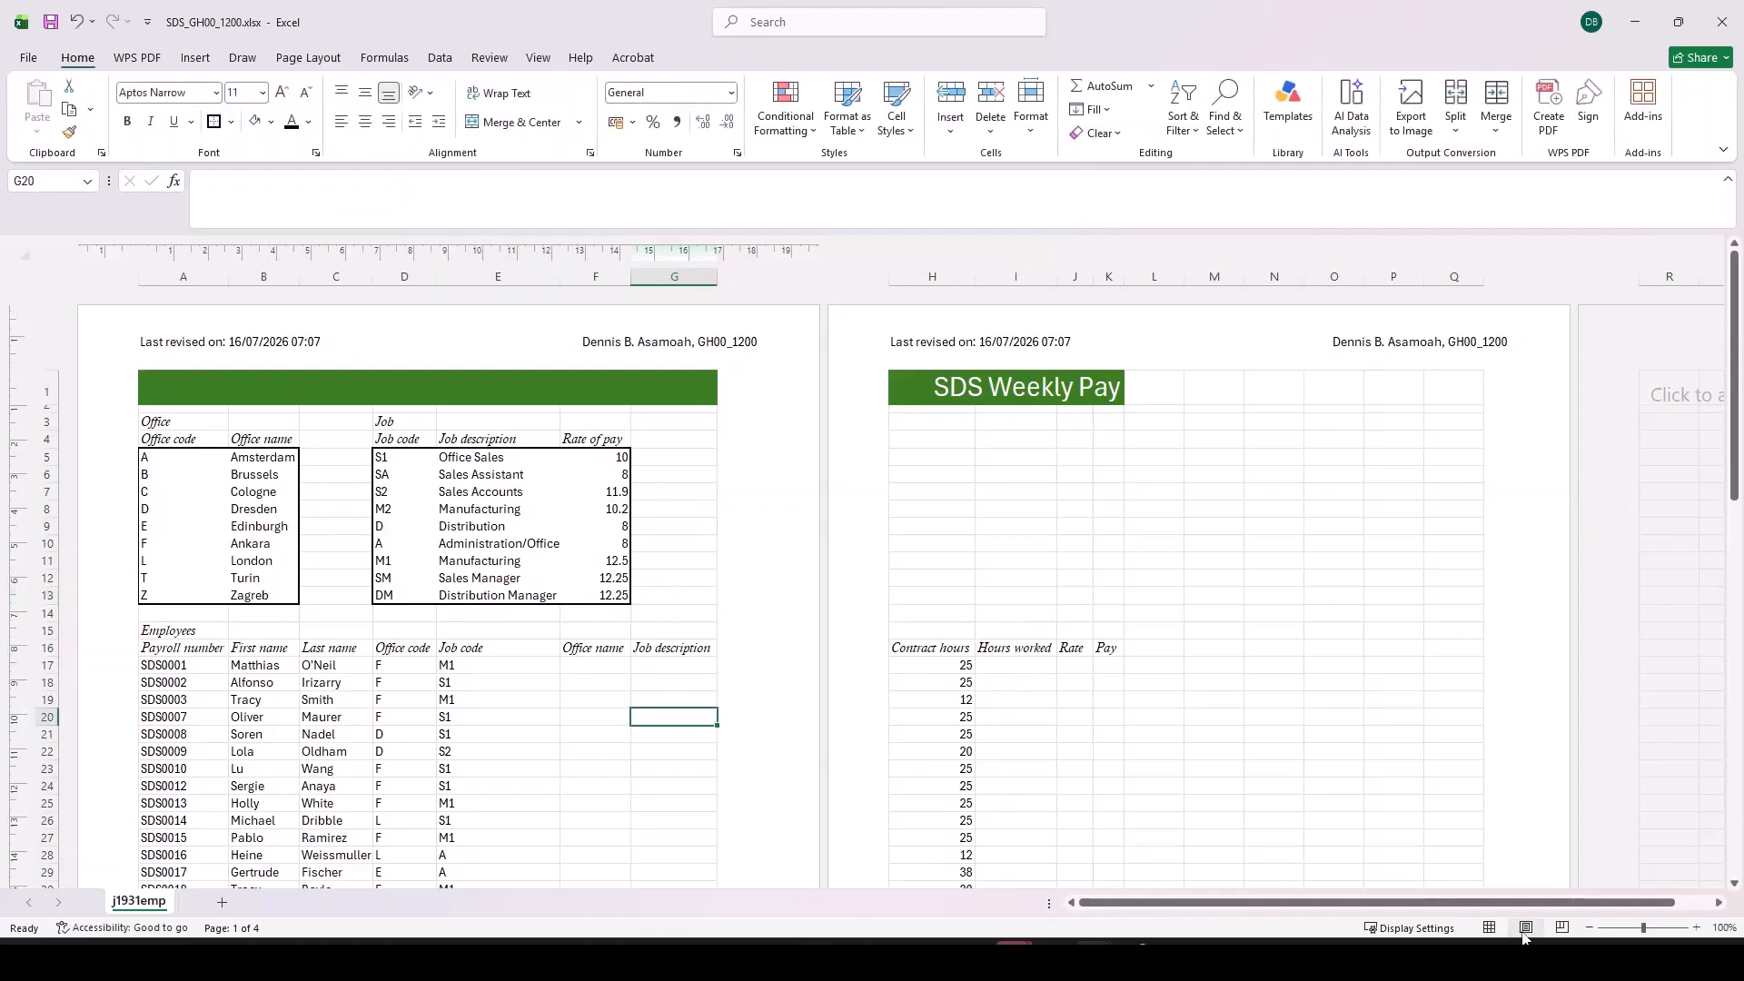
pyautogui.click(1489, 928)
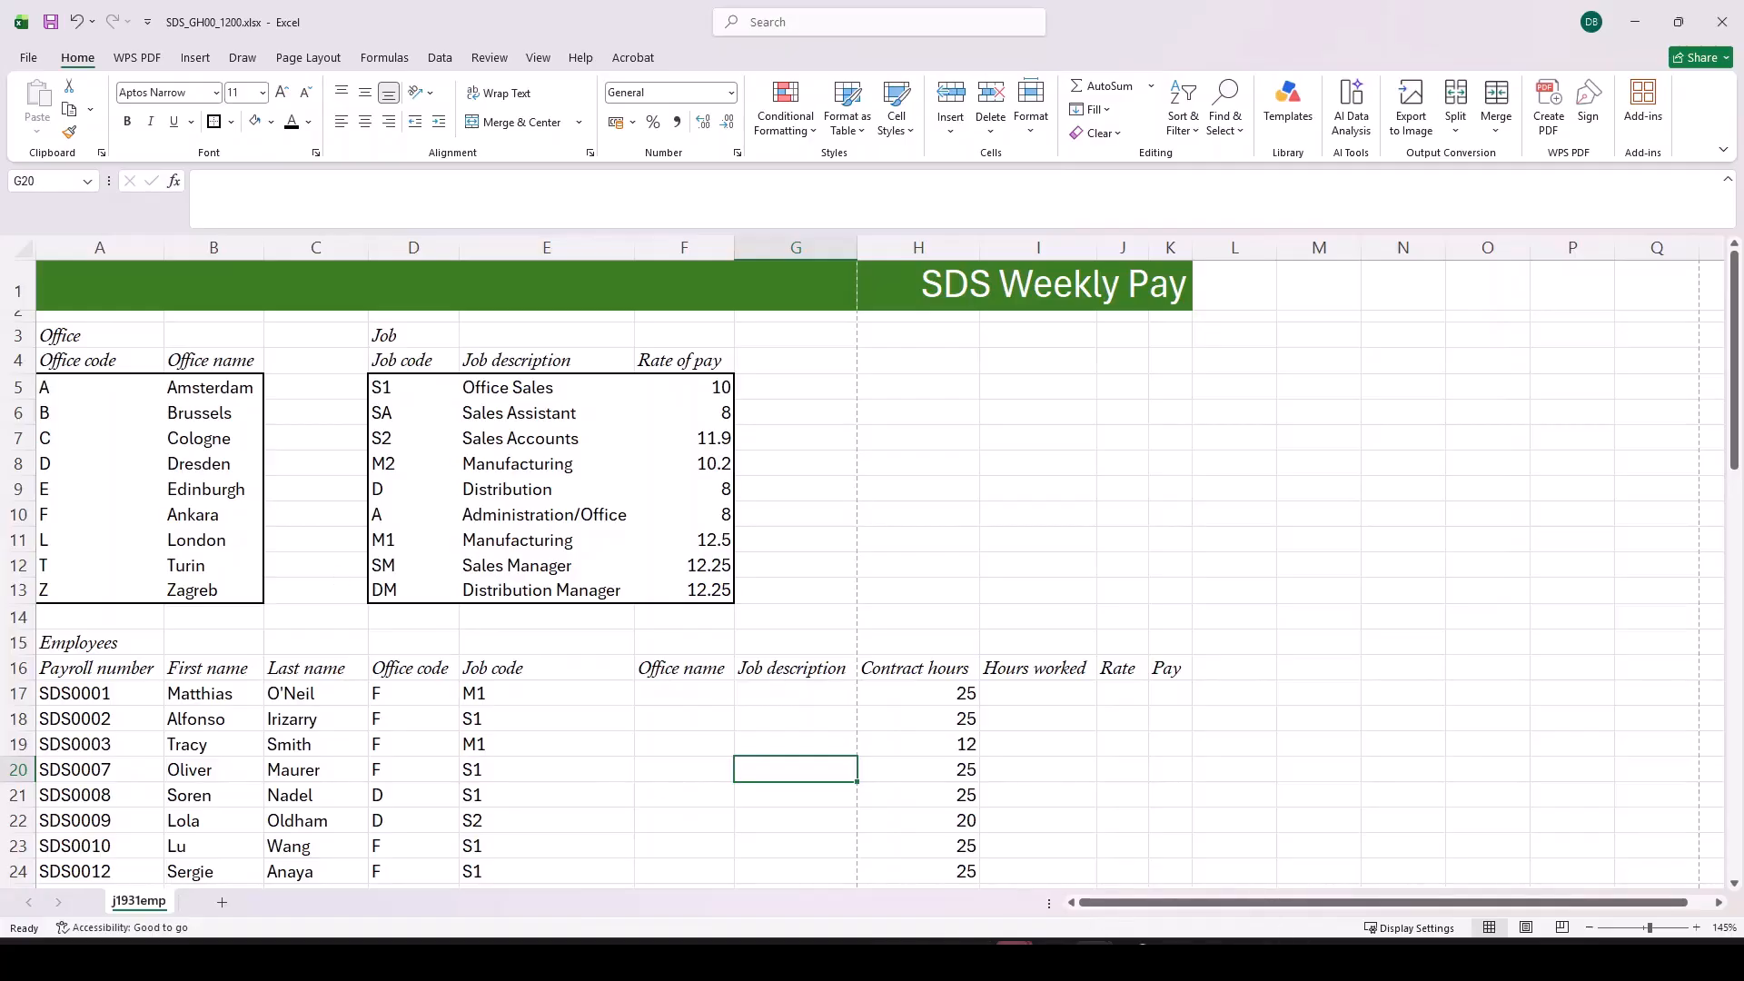
# Step: Check question 3 in the Acrobat question paper and define the workbook-scope name offices for cells A5:B13 in Excel
pyautogui.hotkey('alt', 'Tab')
pyautogui.scroll(-10, 736, 434)
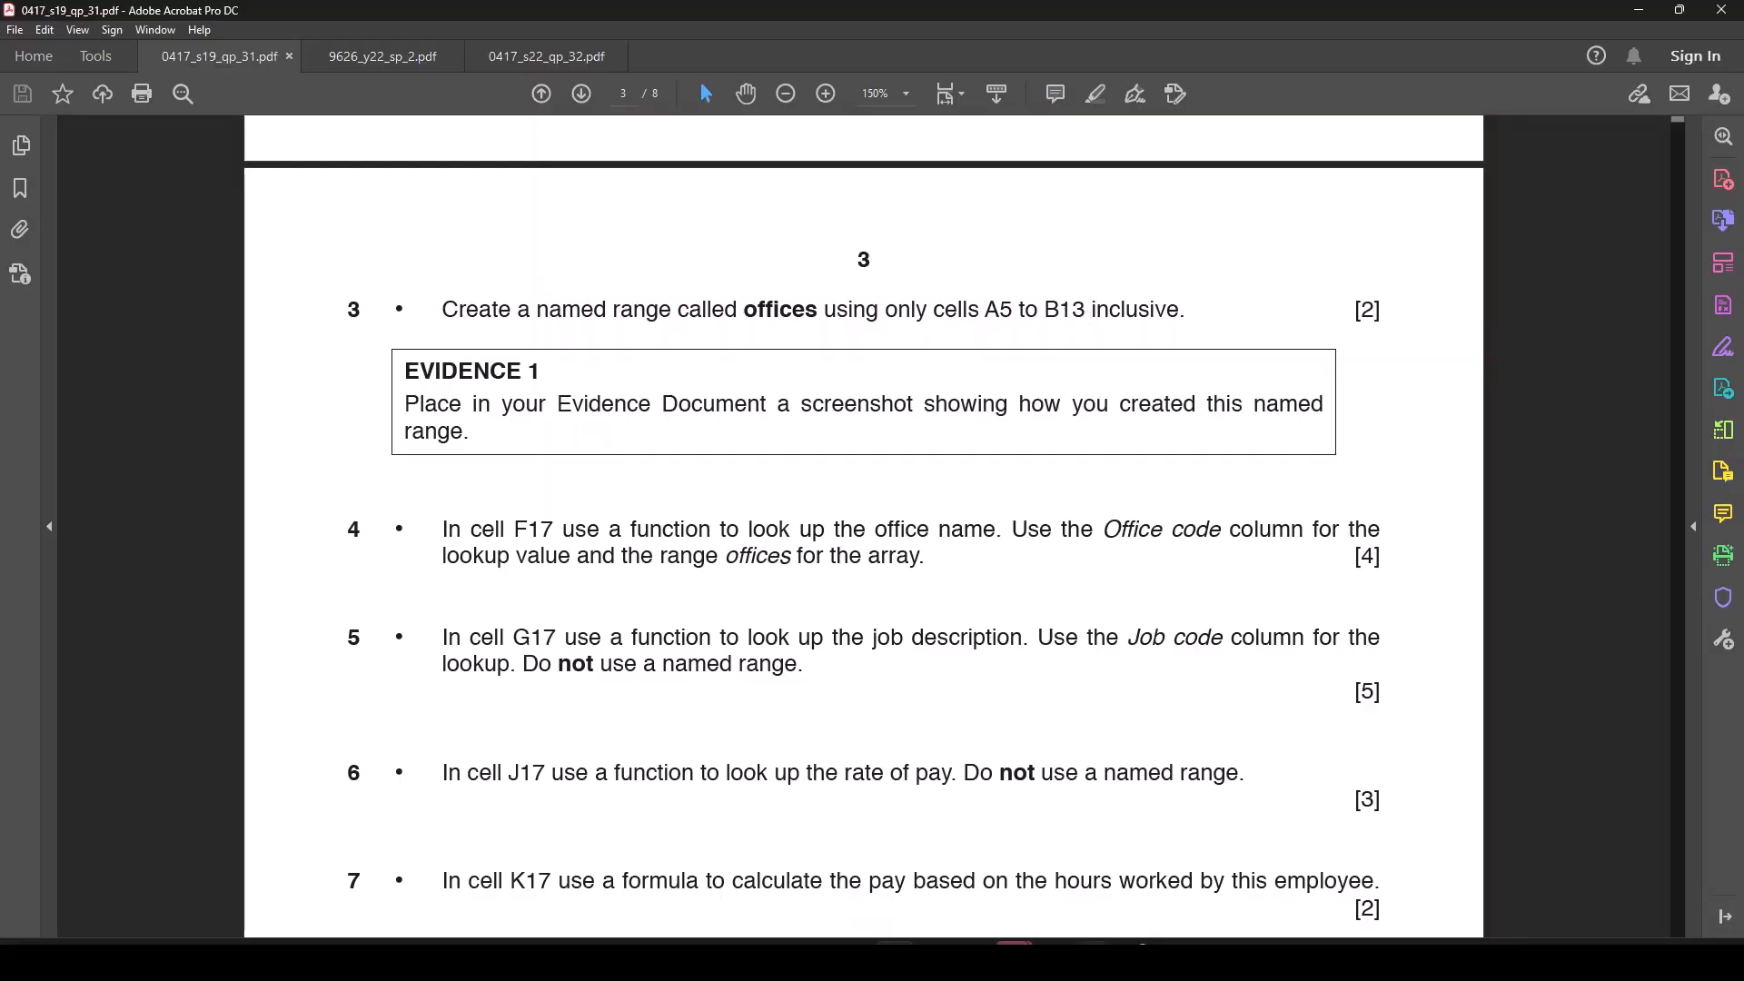
pyautogui.hotkey('alt', 'Tab')
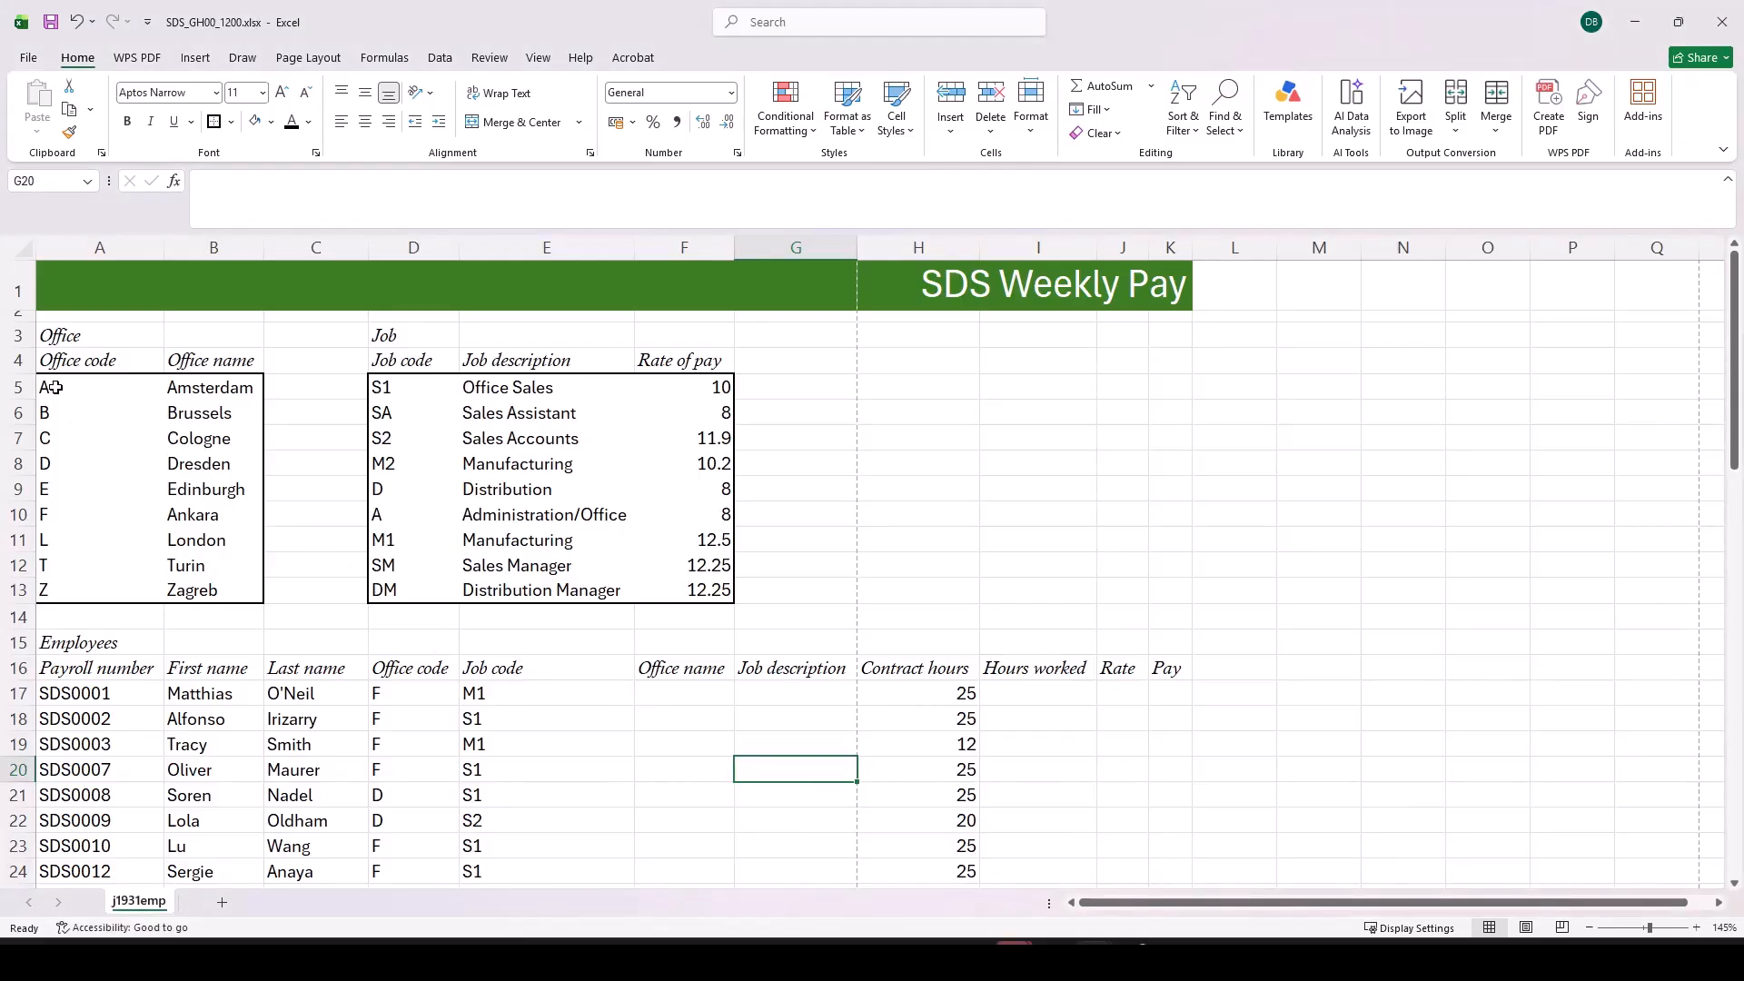
pyautogui.moveTo(56, 388); pyautogui.dragTo(177, 591)
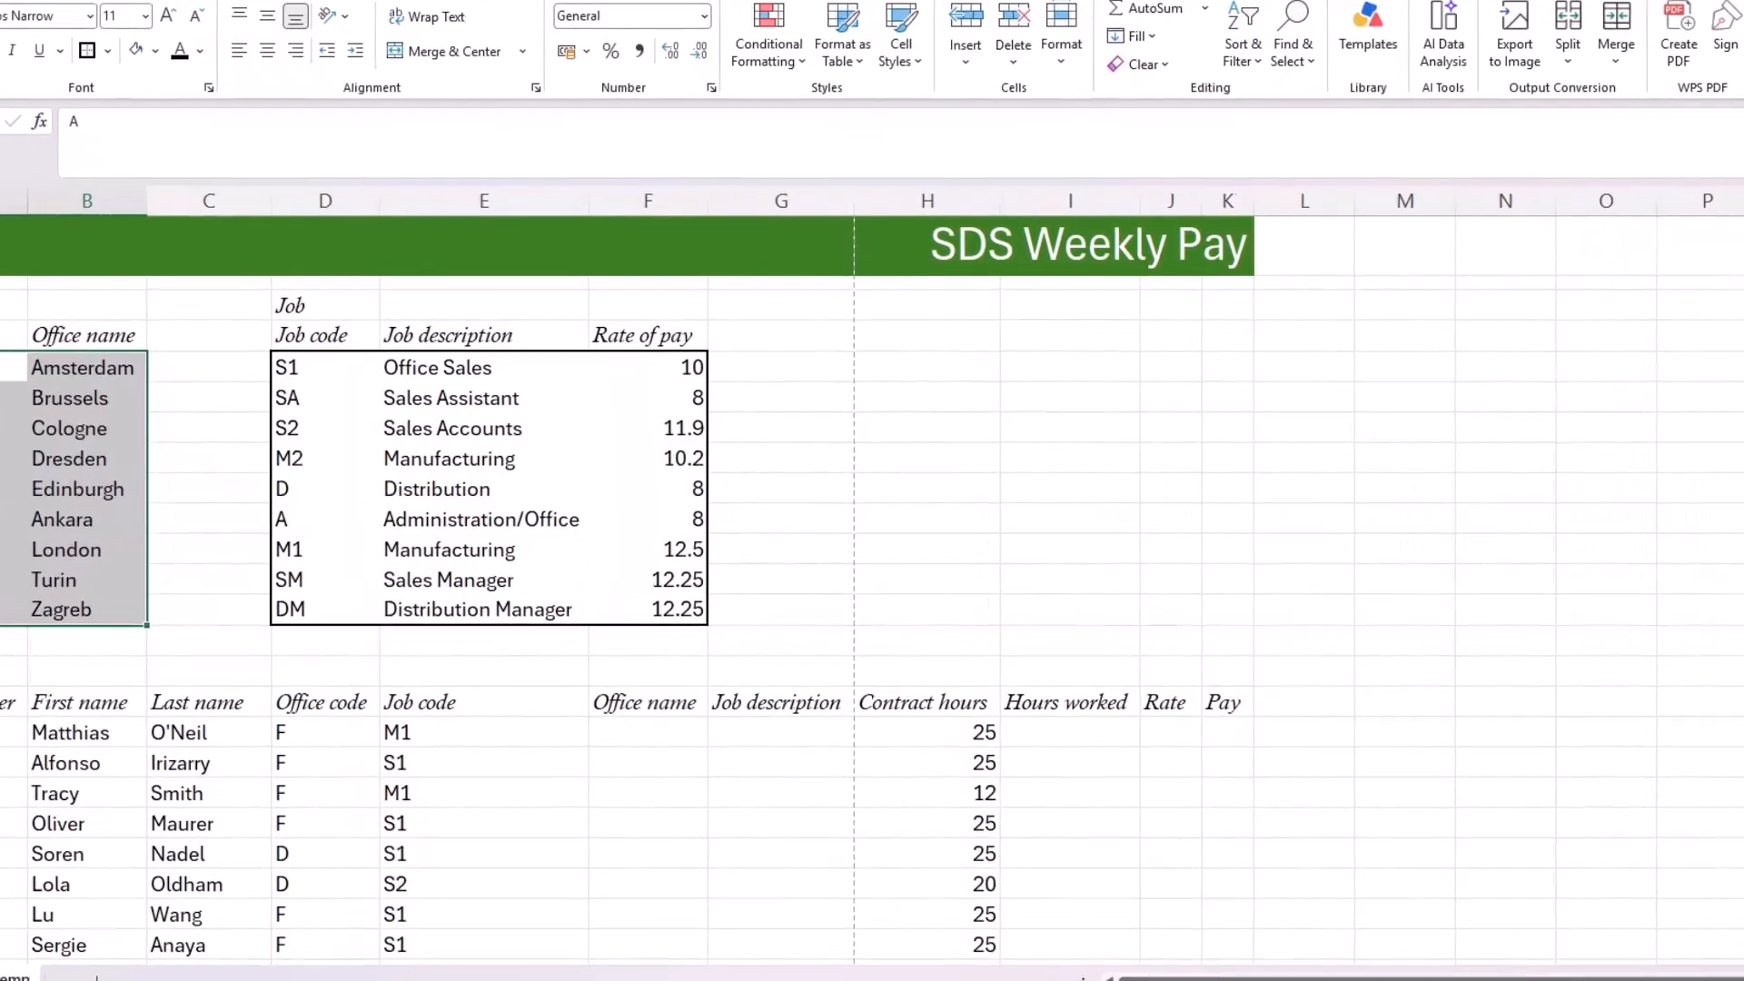
pyautogui.click(199, 1)
pyautogui.click(586, 8)
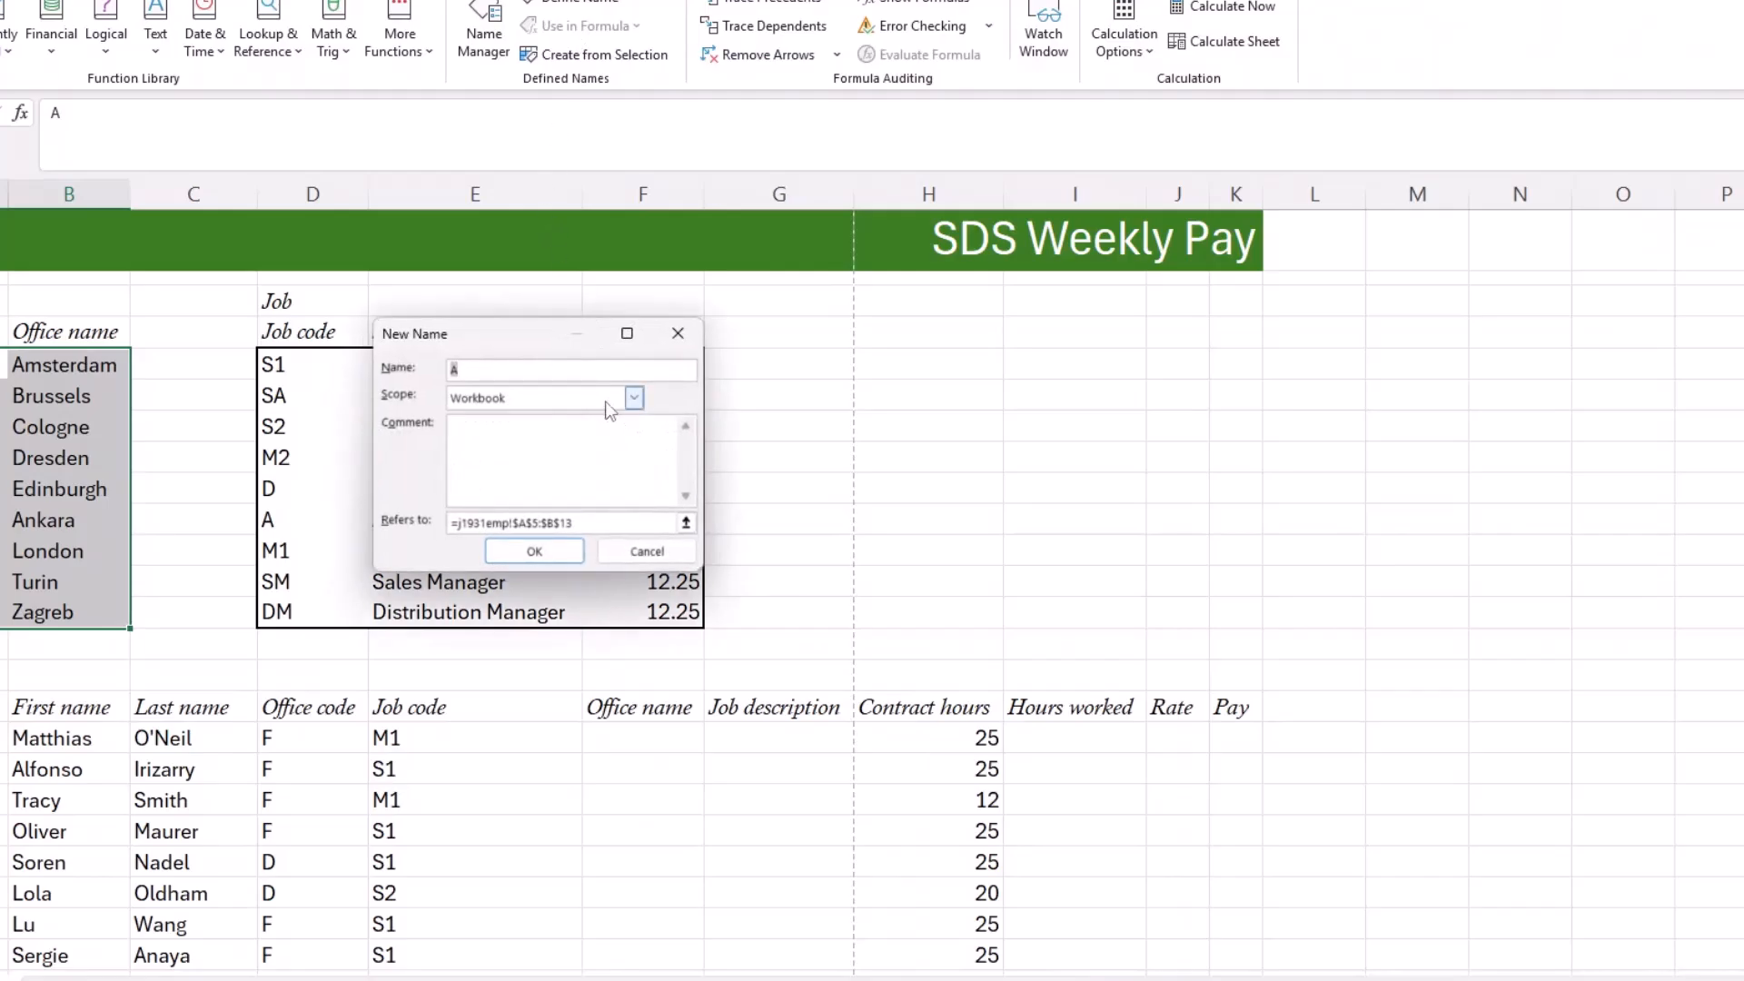
pyautogui.write('offices')
pyautogui.click(535, 553)
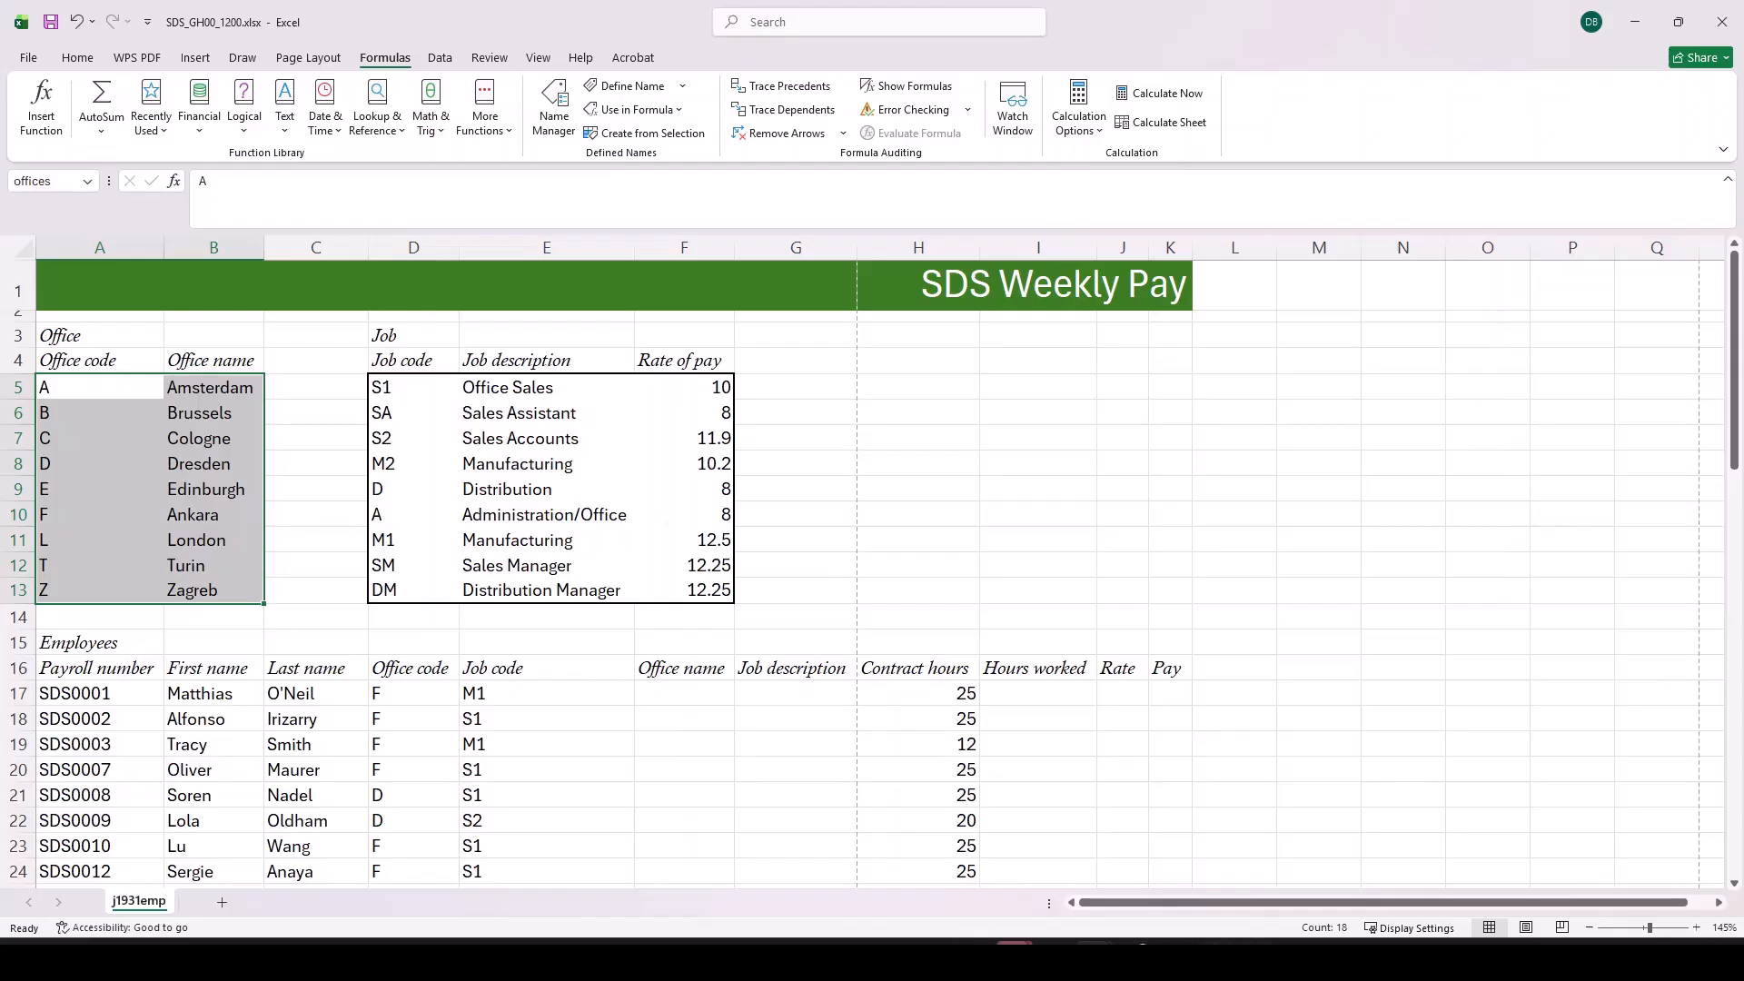
# Step: Read questions 4 to 7 in the Acrobat question paper and examine the employees' Office code and Job code columns in Excel
pyautogui.click(916, 835)
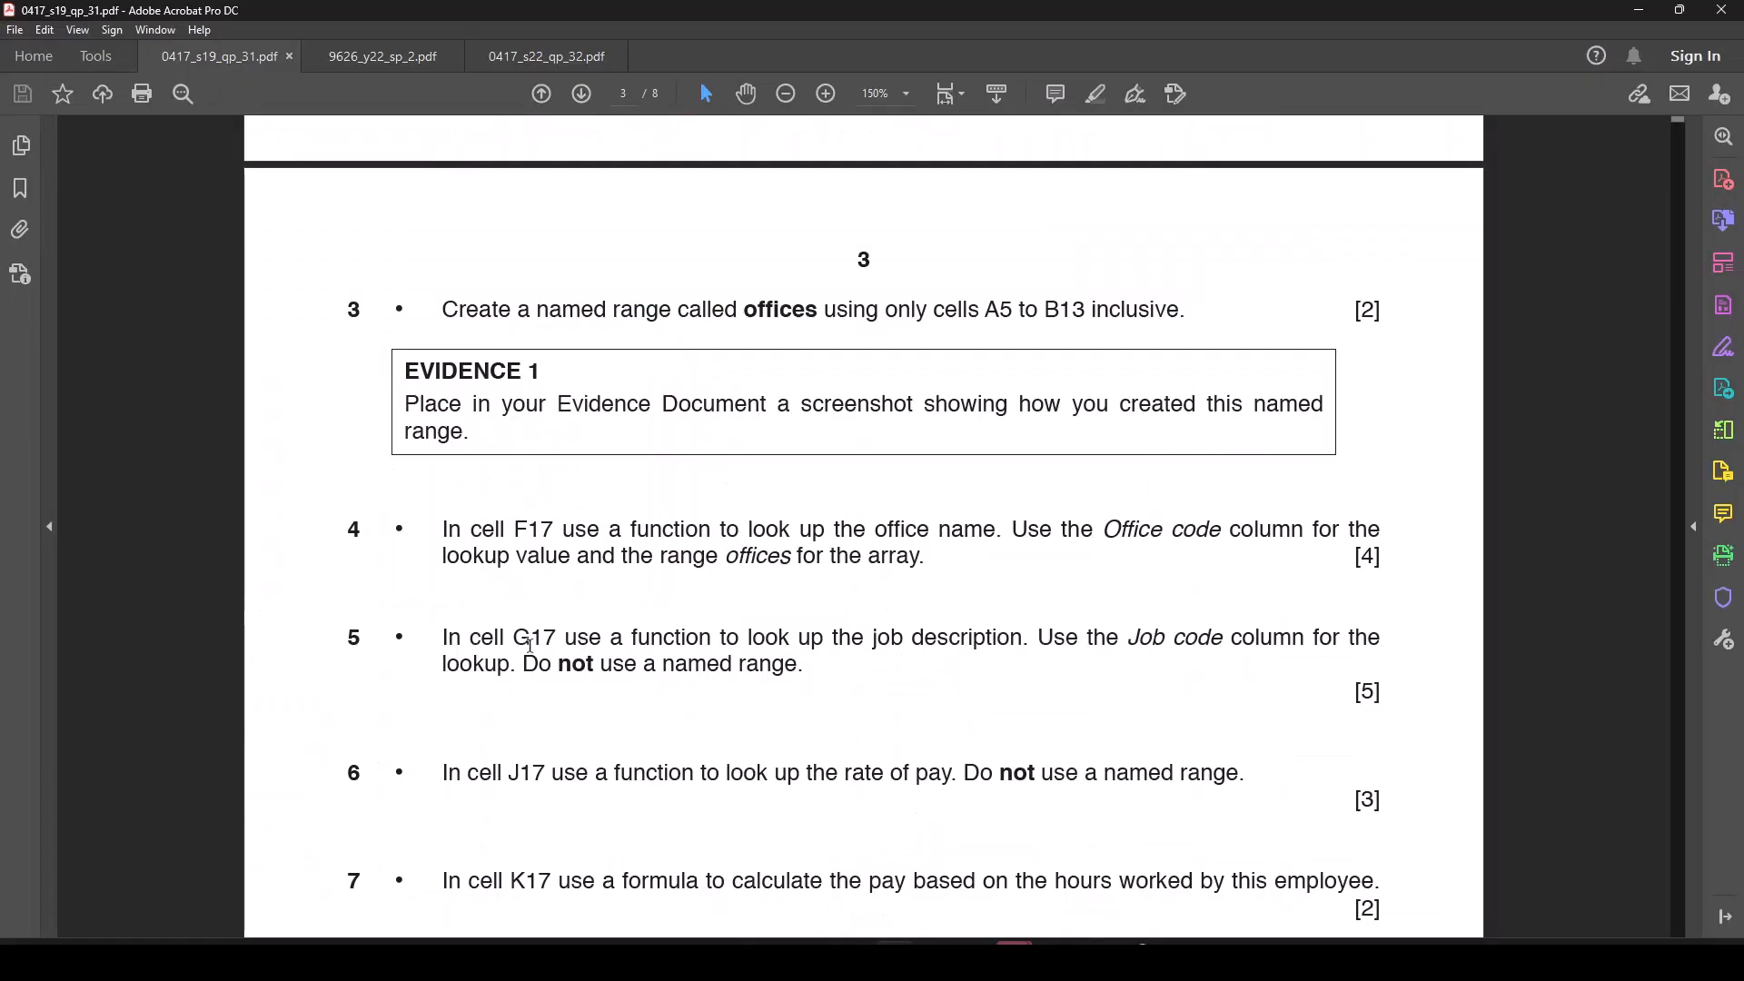
pyautogui.scroll(-1, 540, 646)
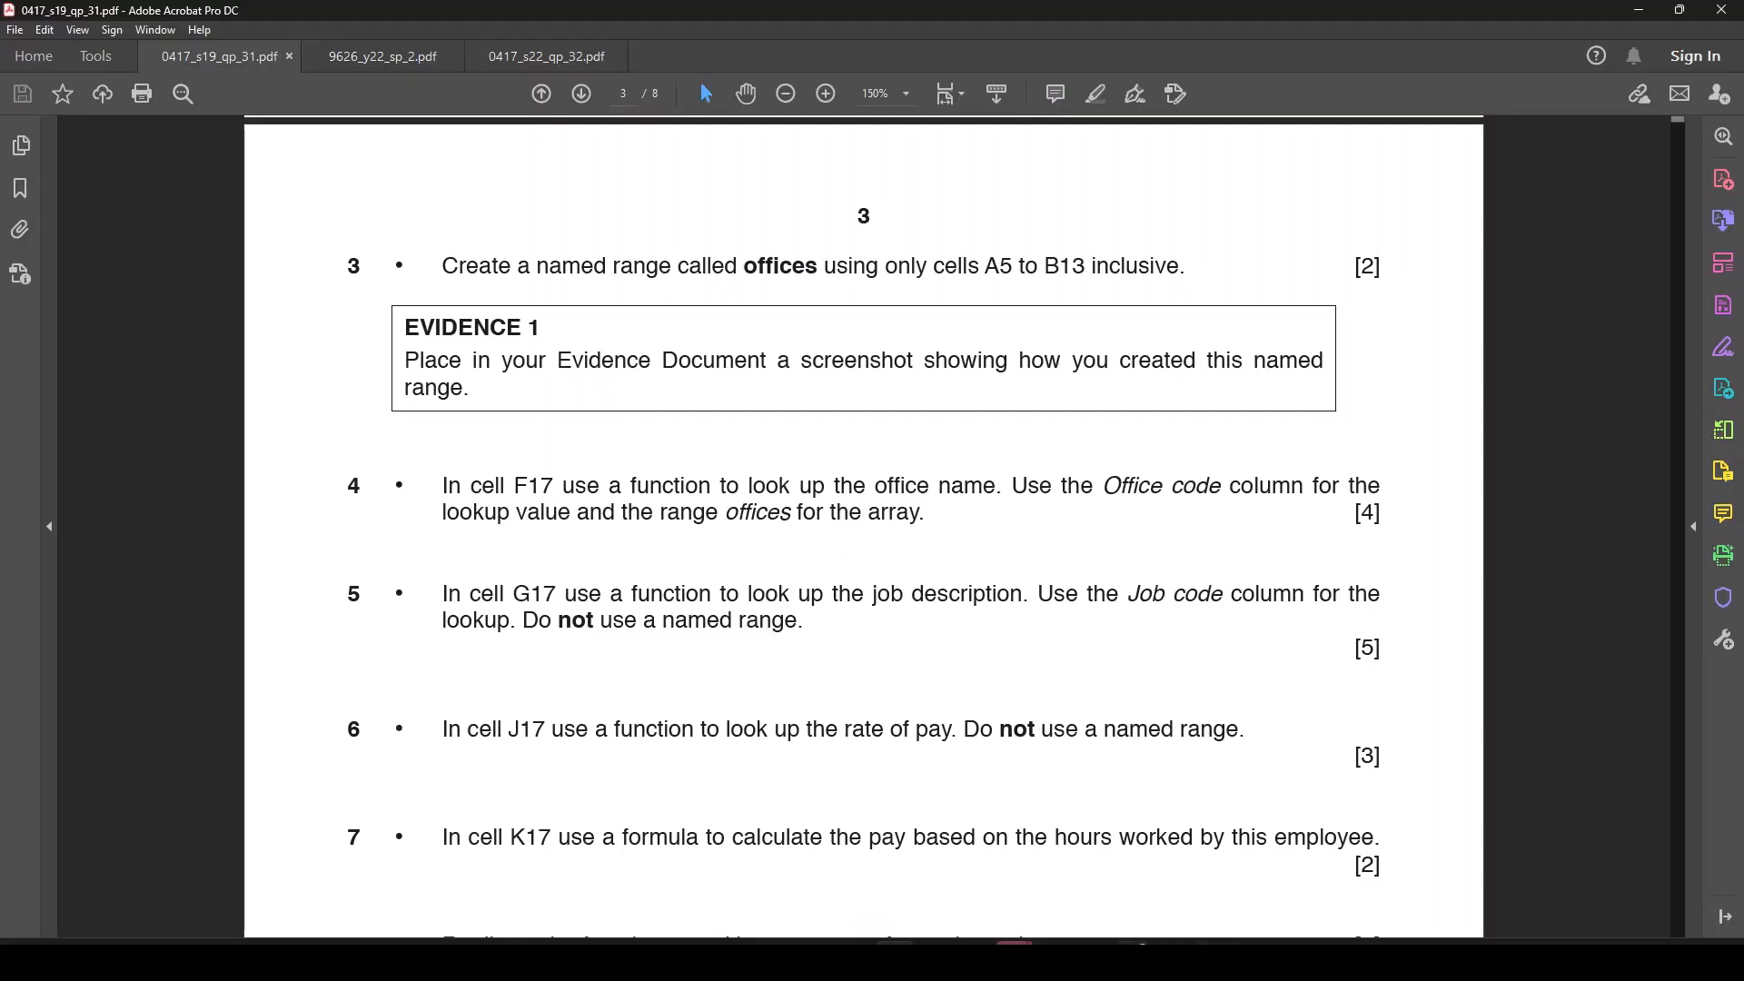
pyautogui.moveTo(1094, 945)
pyautogui.click(1081, 872)
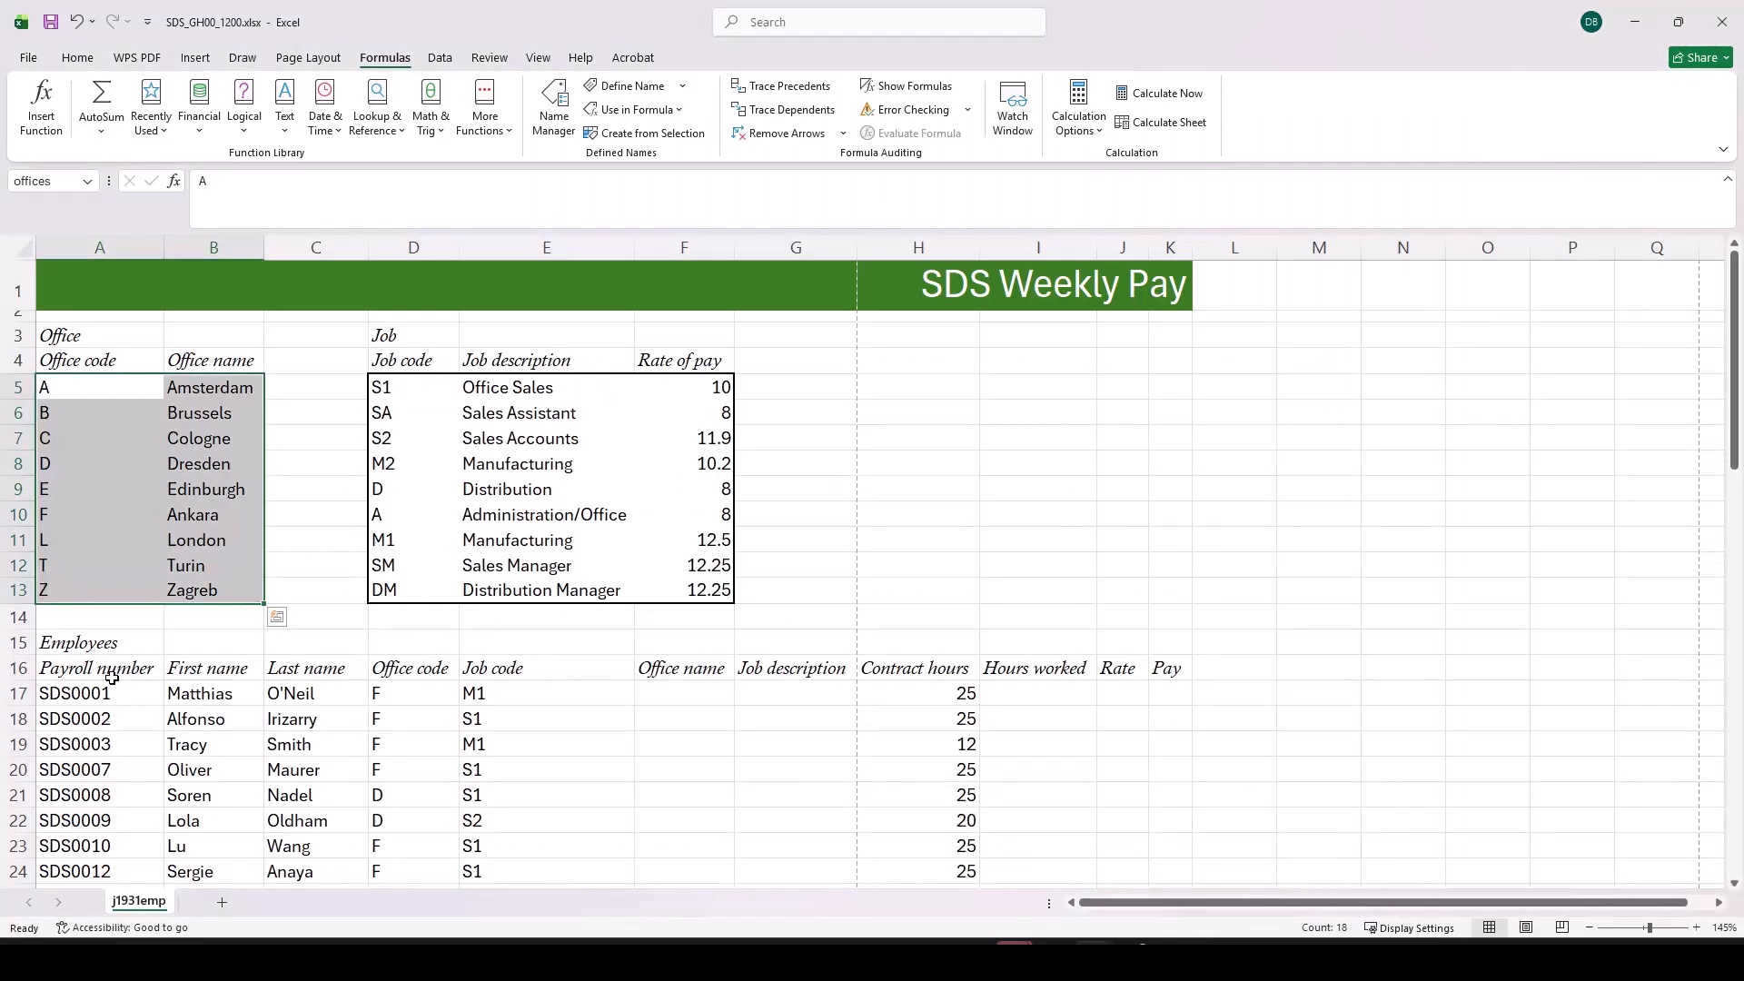
pyautogui.moveTo(421, 695); pyautogui.dragTo(421, 867)
pyautogui.moveTo(486, 697); pyautogui.dragTo(495, 854)
pyautogui.moveTo(414, 603); pyautogui.dragTo(416, 833)
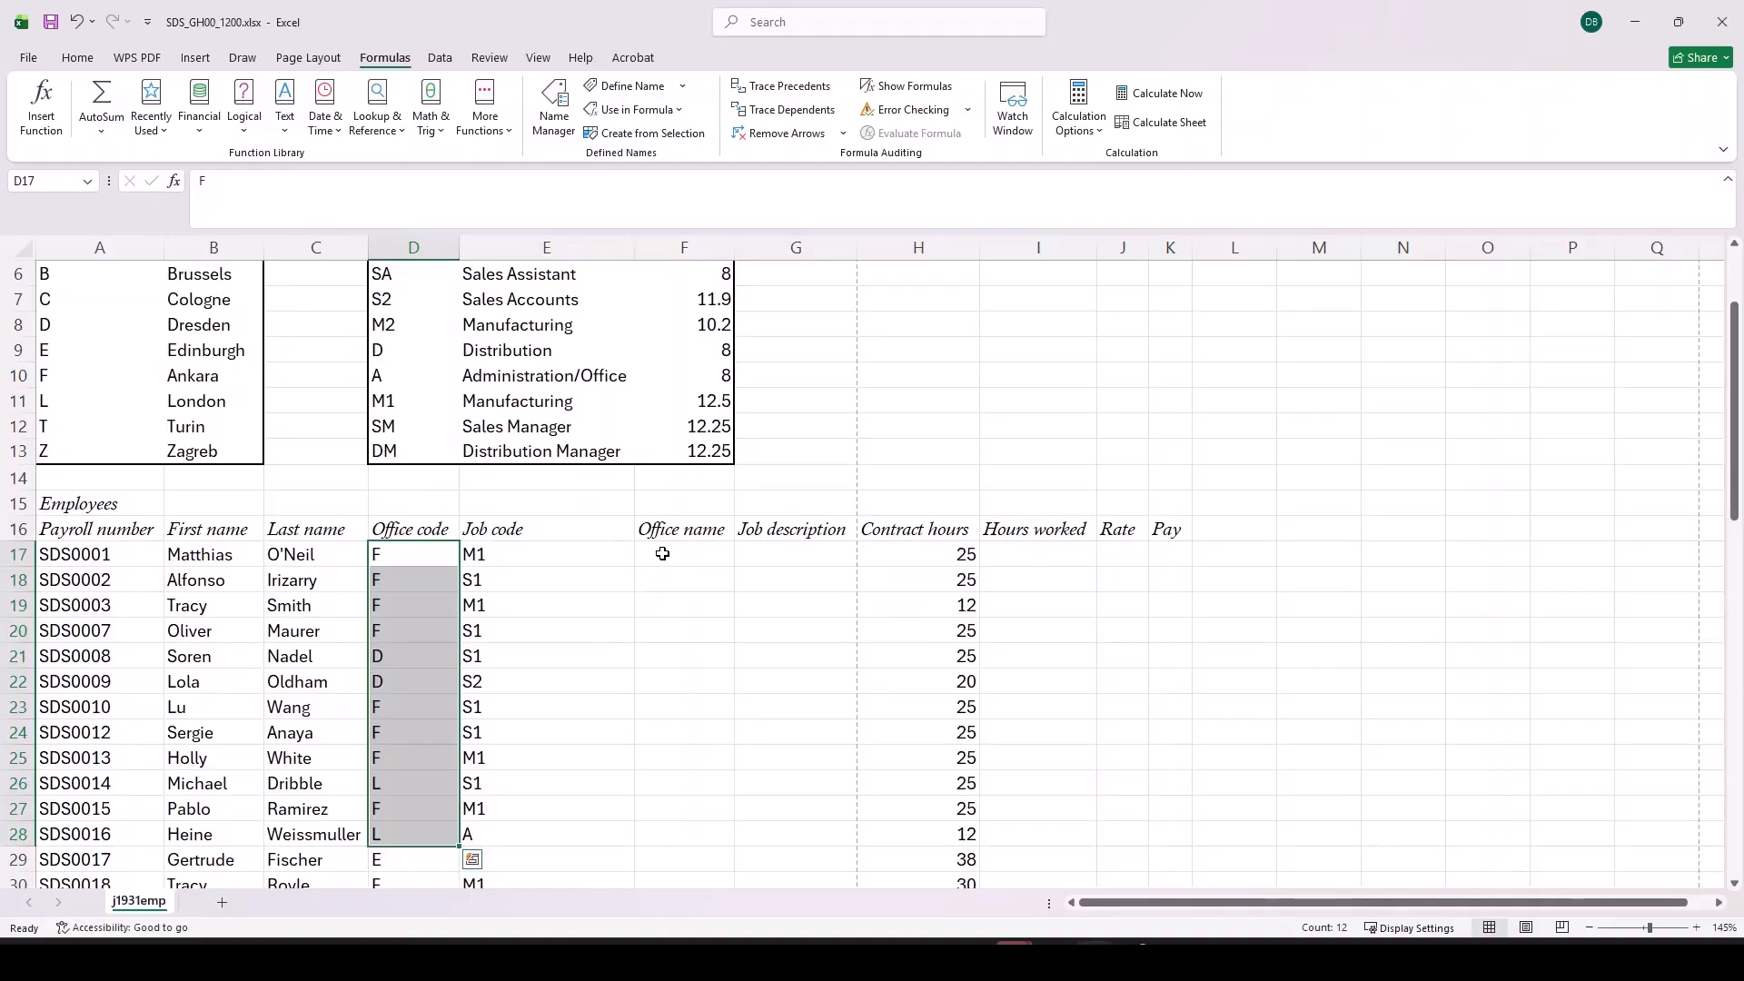
# Step: Begin a VLOOKUP function in F17 with its arguments dialog and use the office code in D17 as the lookup value
pyautogui.click(689, 549)
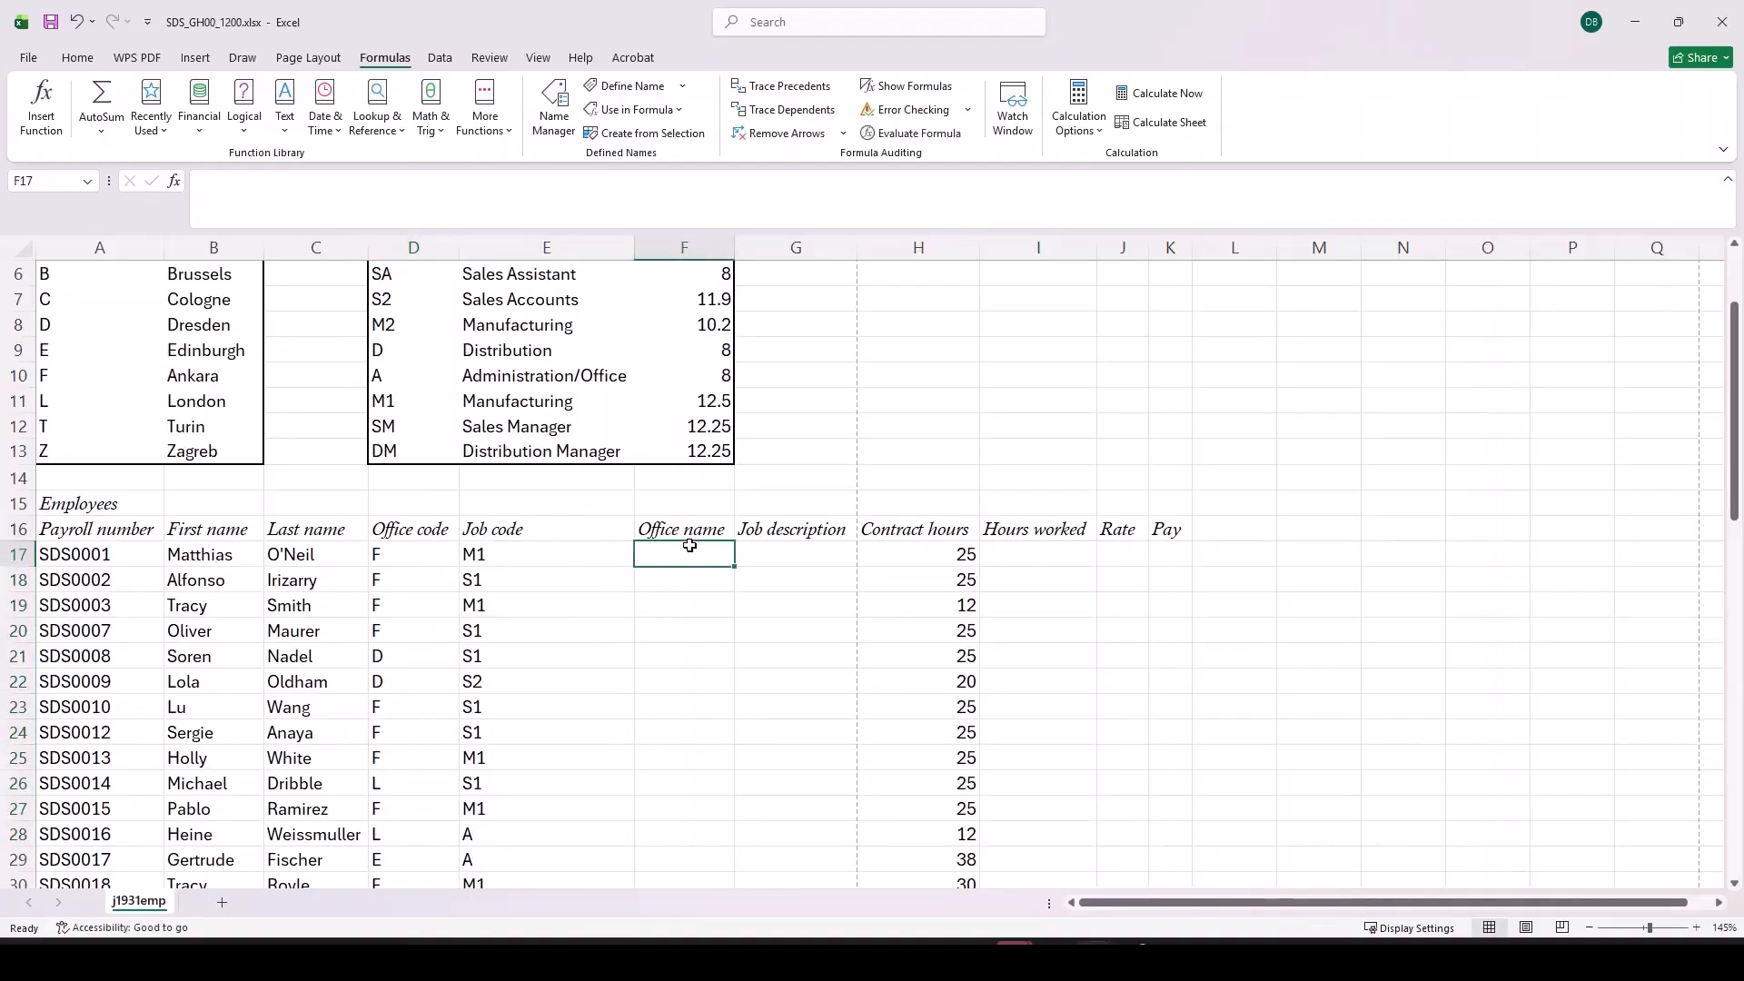
pyautogui.write('=vl')
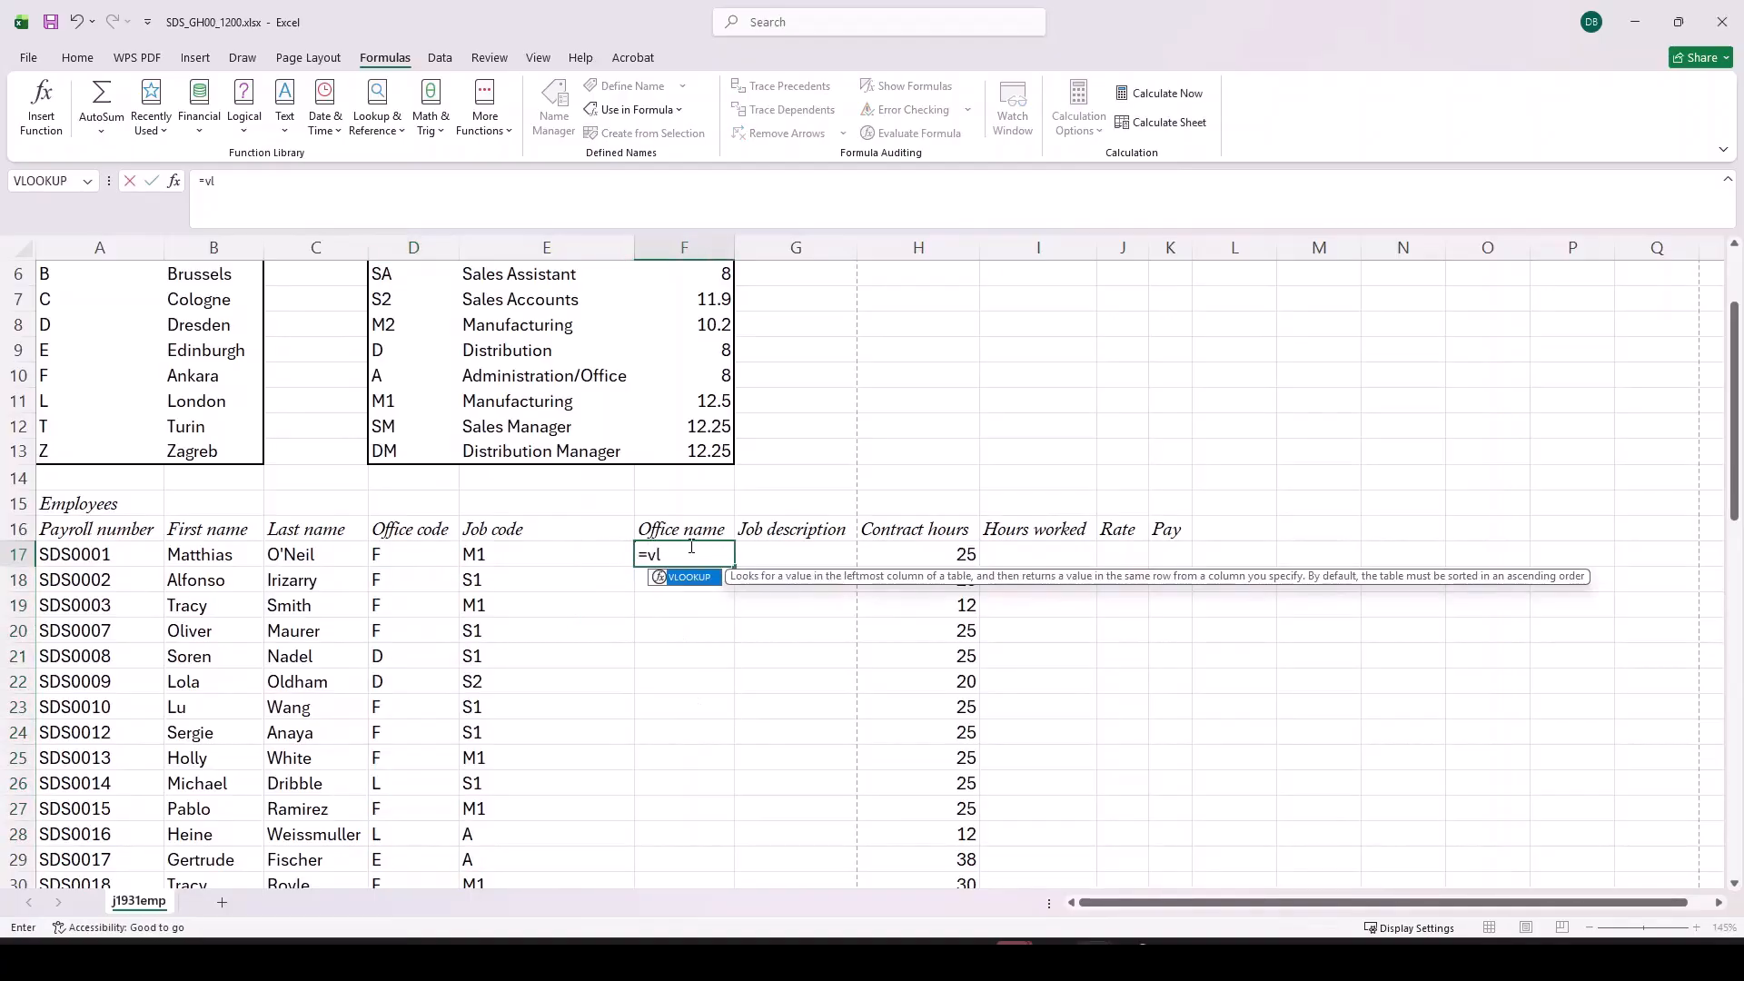
pyautogui.write('o')
pyautogui.press('Tab')
pyautogui.click(245, 180)
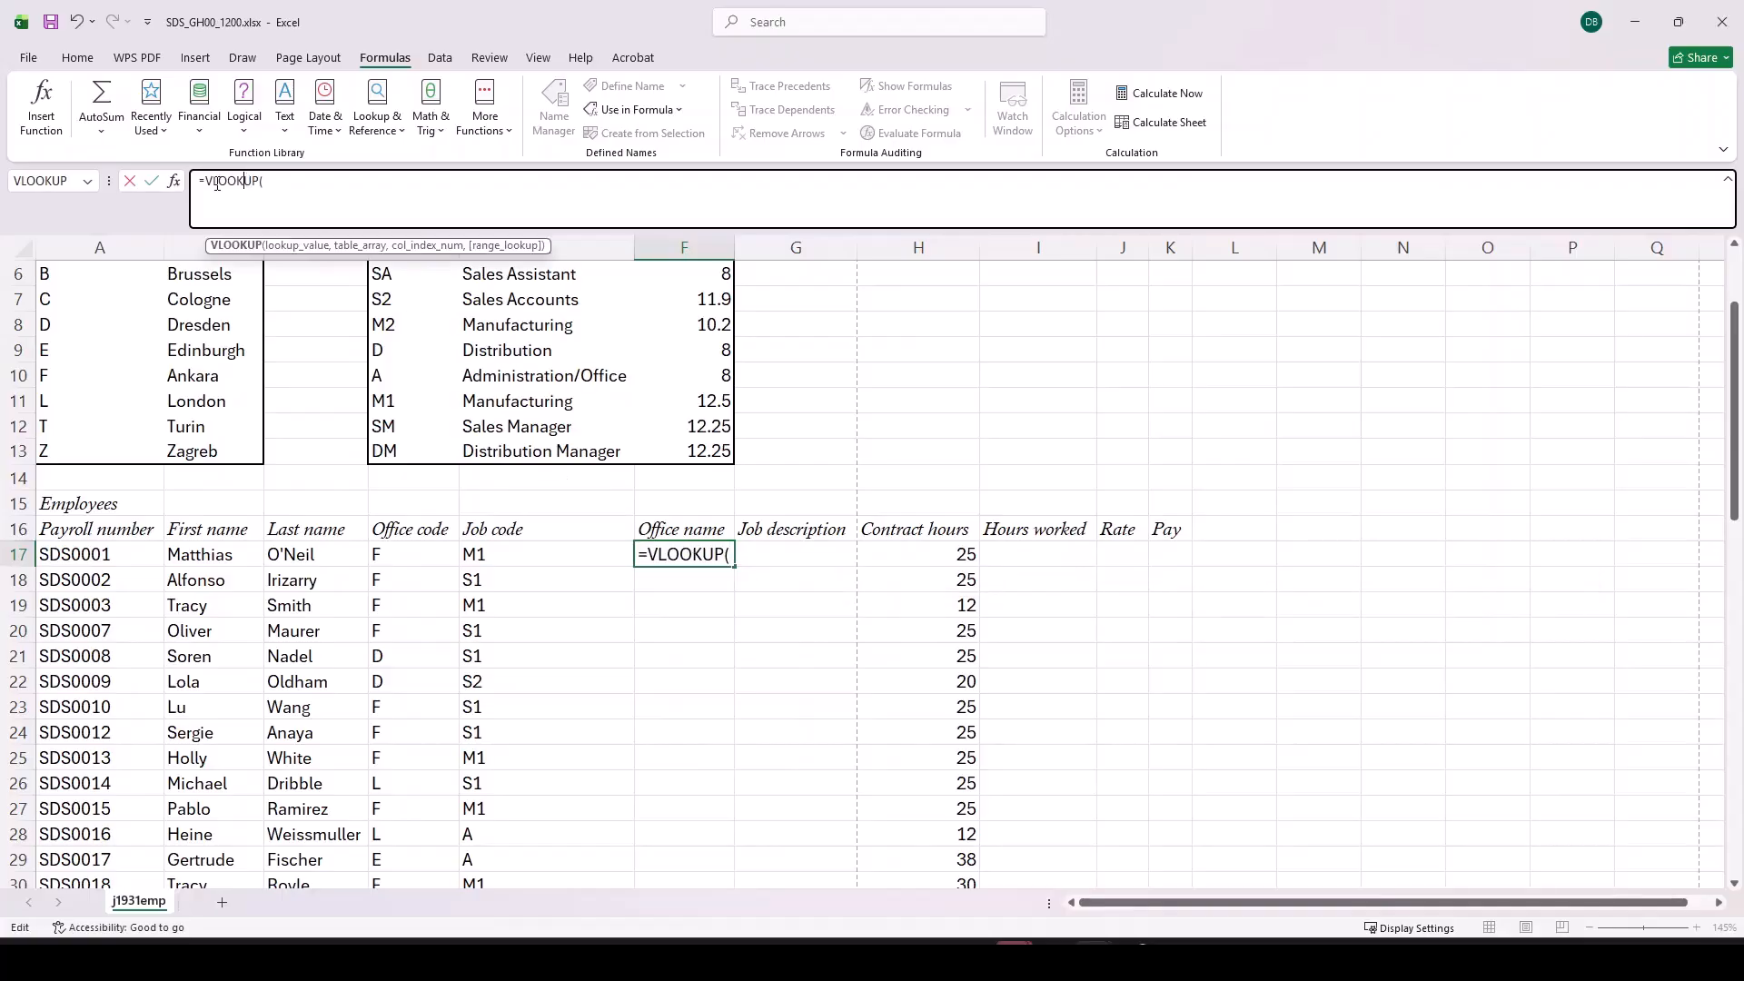
pyautogui.click(174, 181)
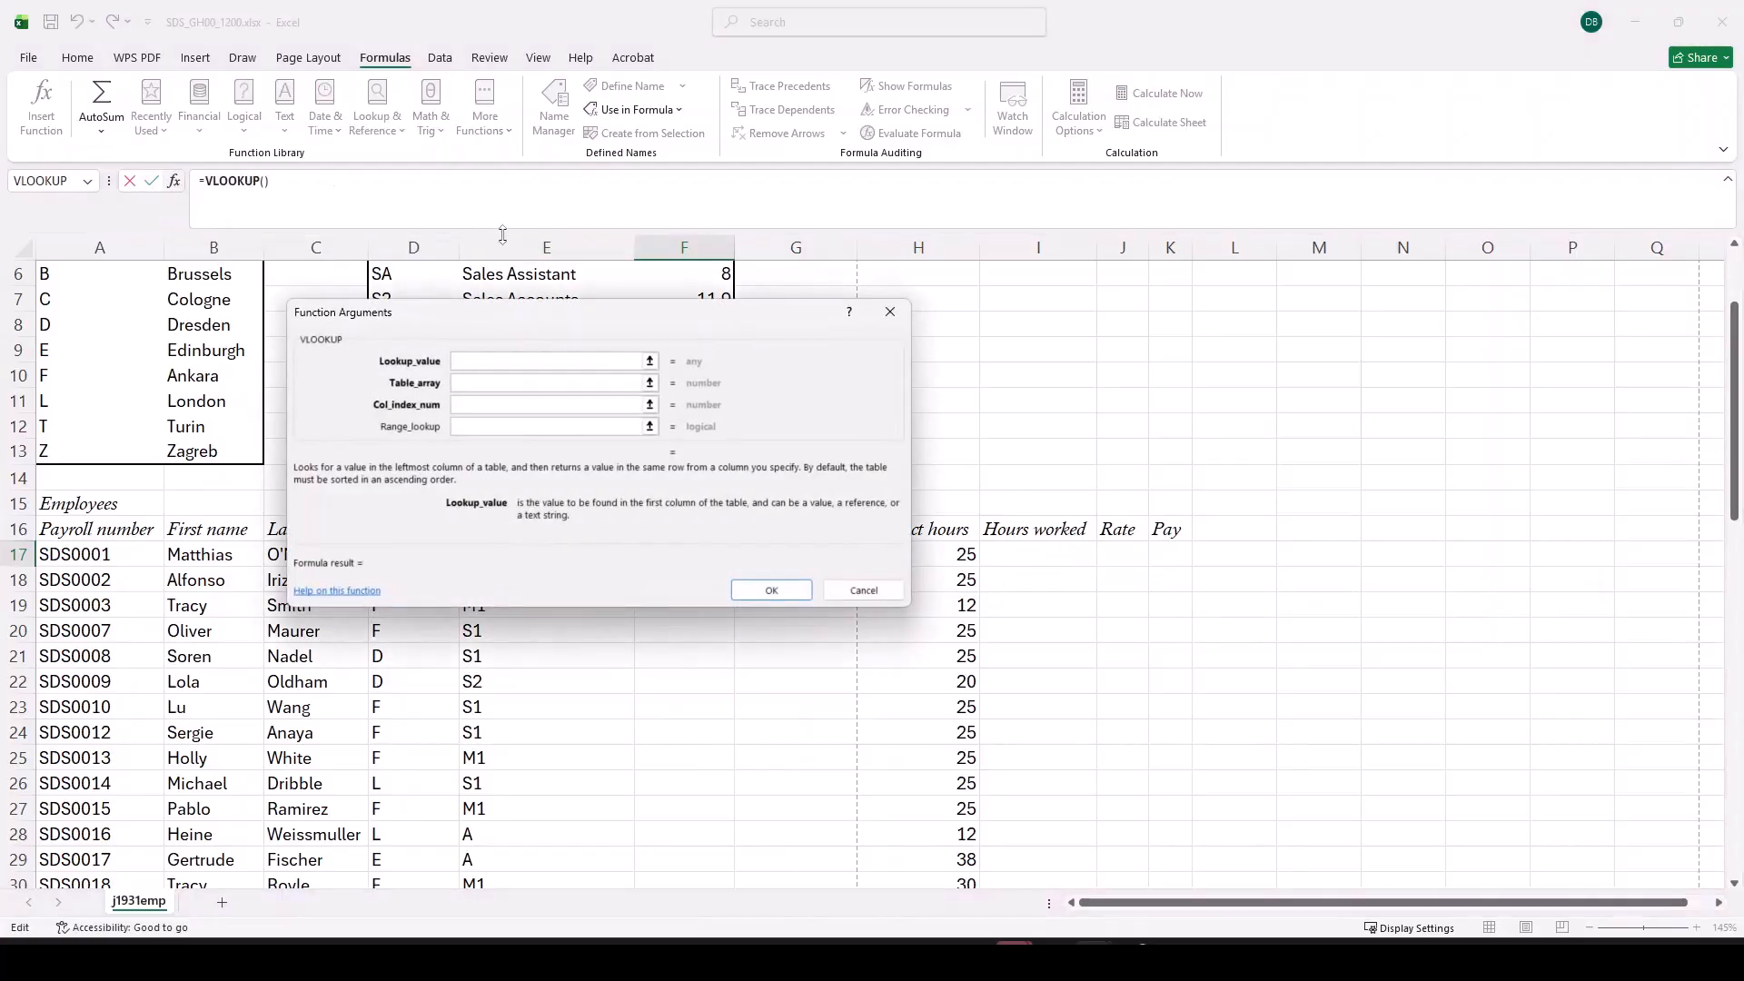
pyautogui.moveTo(516, 324); pyautogui.dragTo(989, 488)
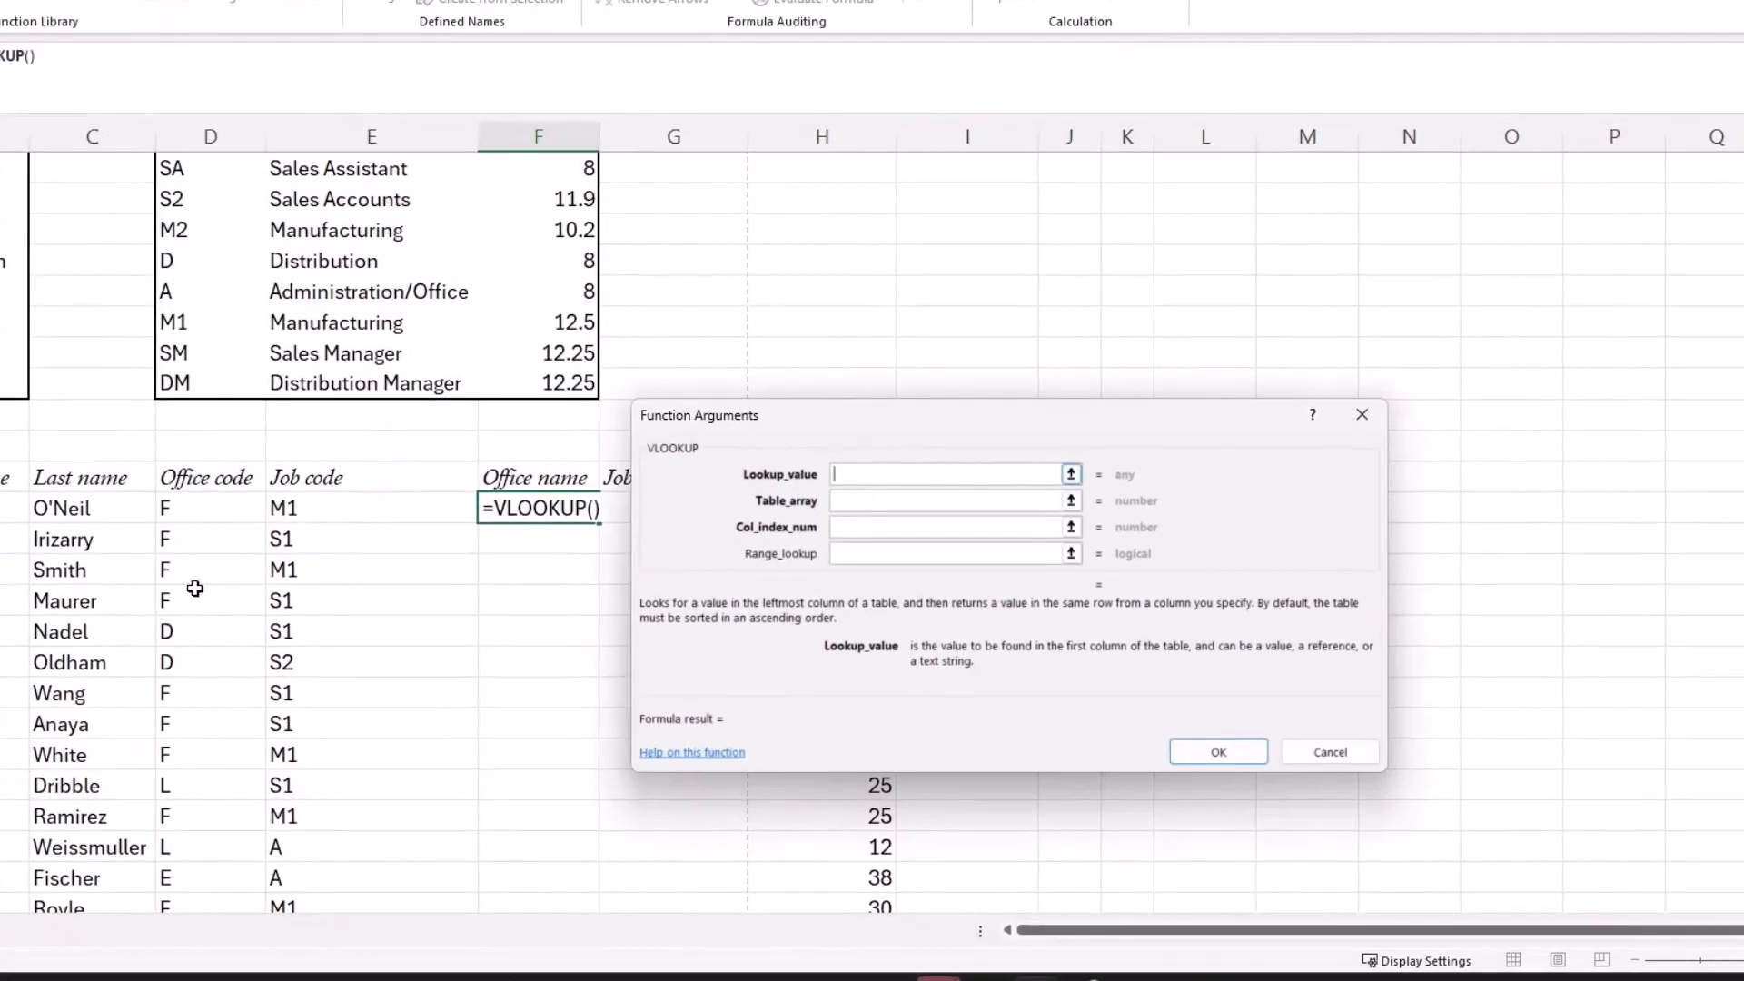
pyautogui.click(164, 511)
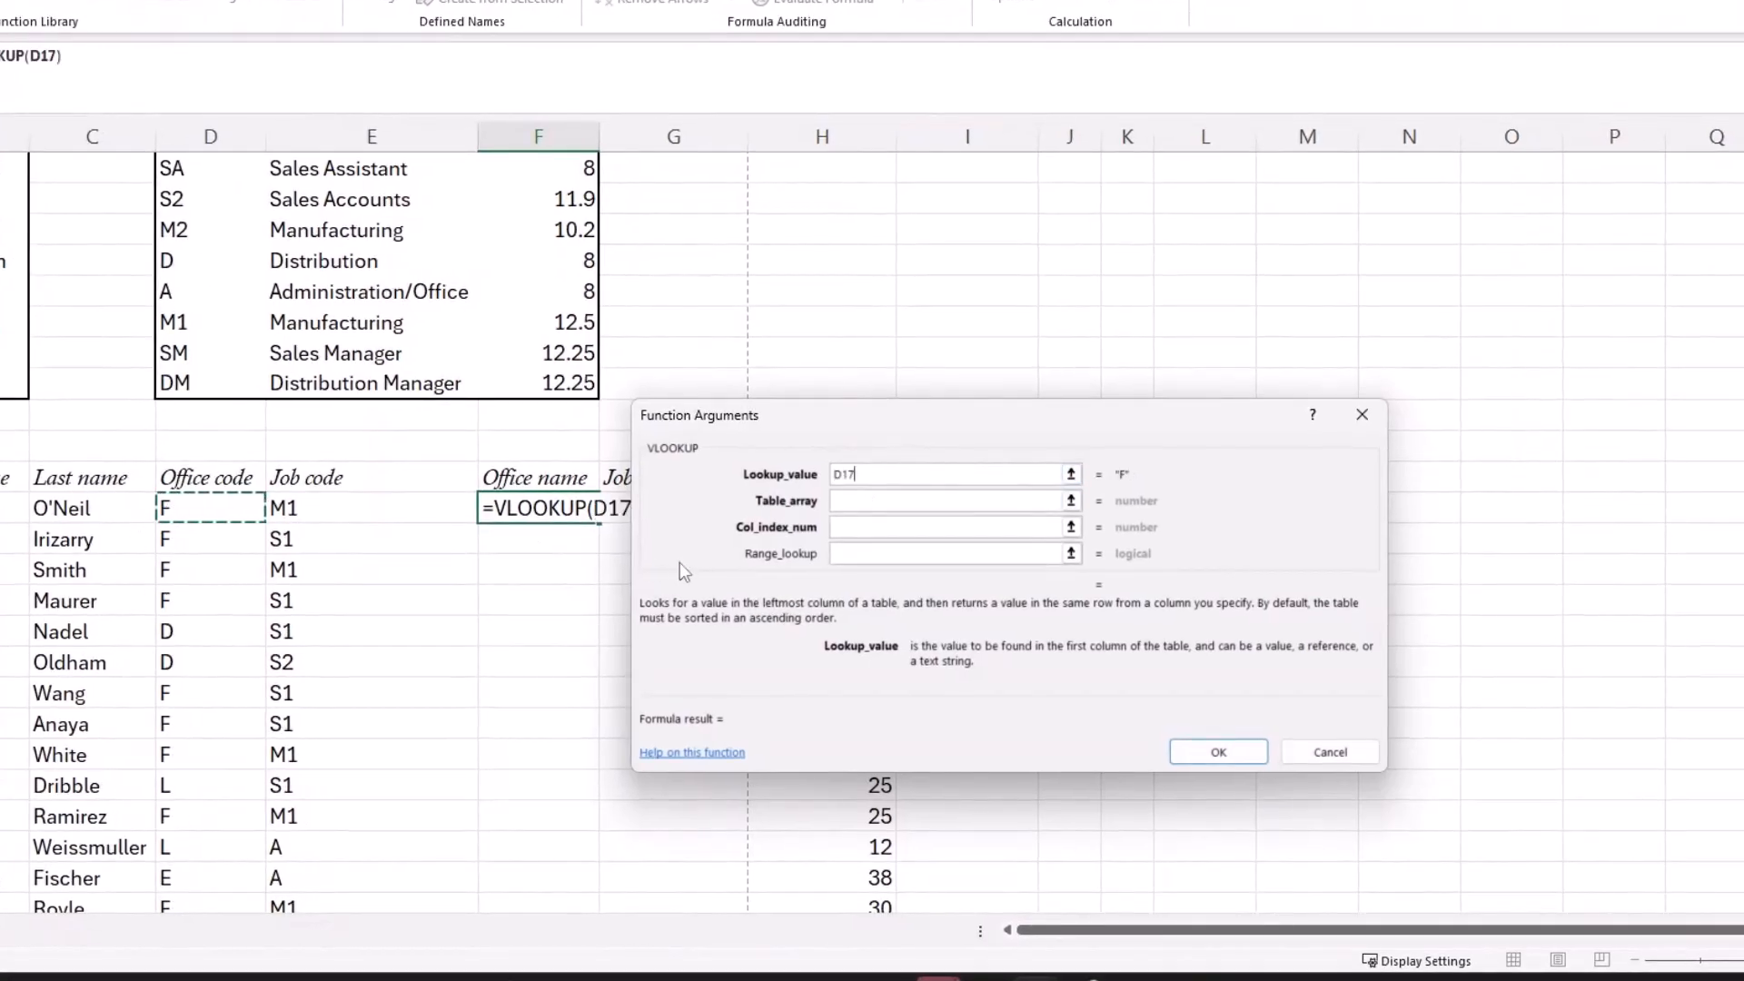
# Step: Complete the F17 VLOOKUP with the offices range as table array, column index 2 and range lookup False
pyautogui.click(902, 499)
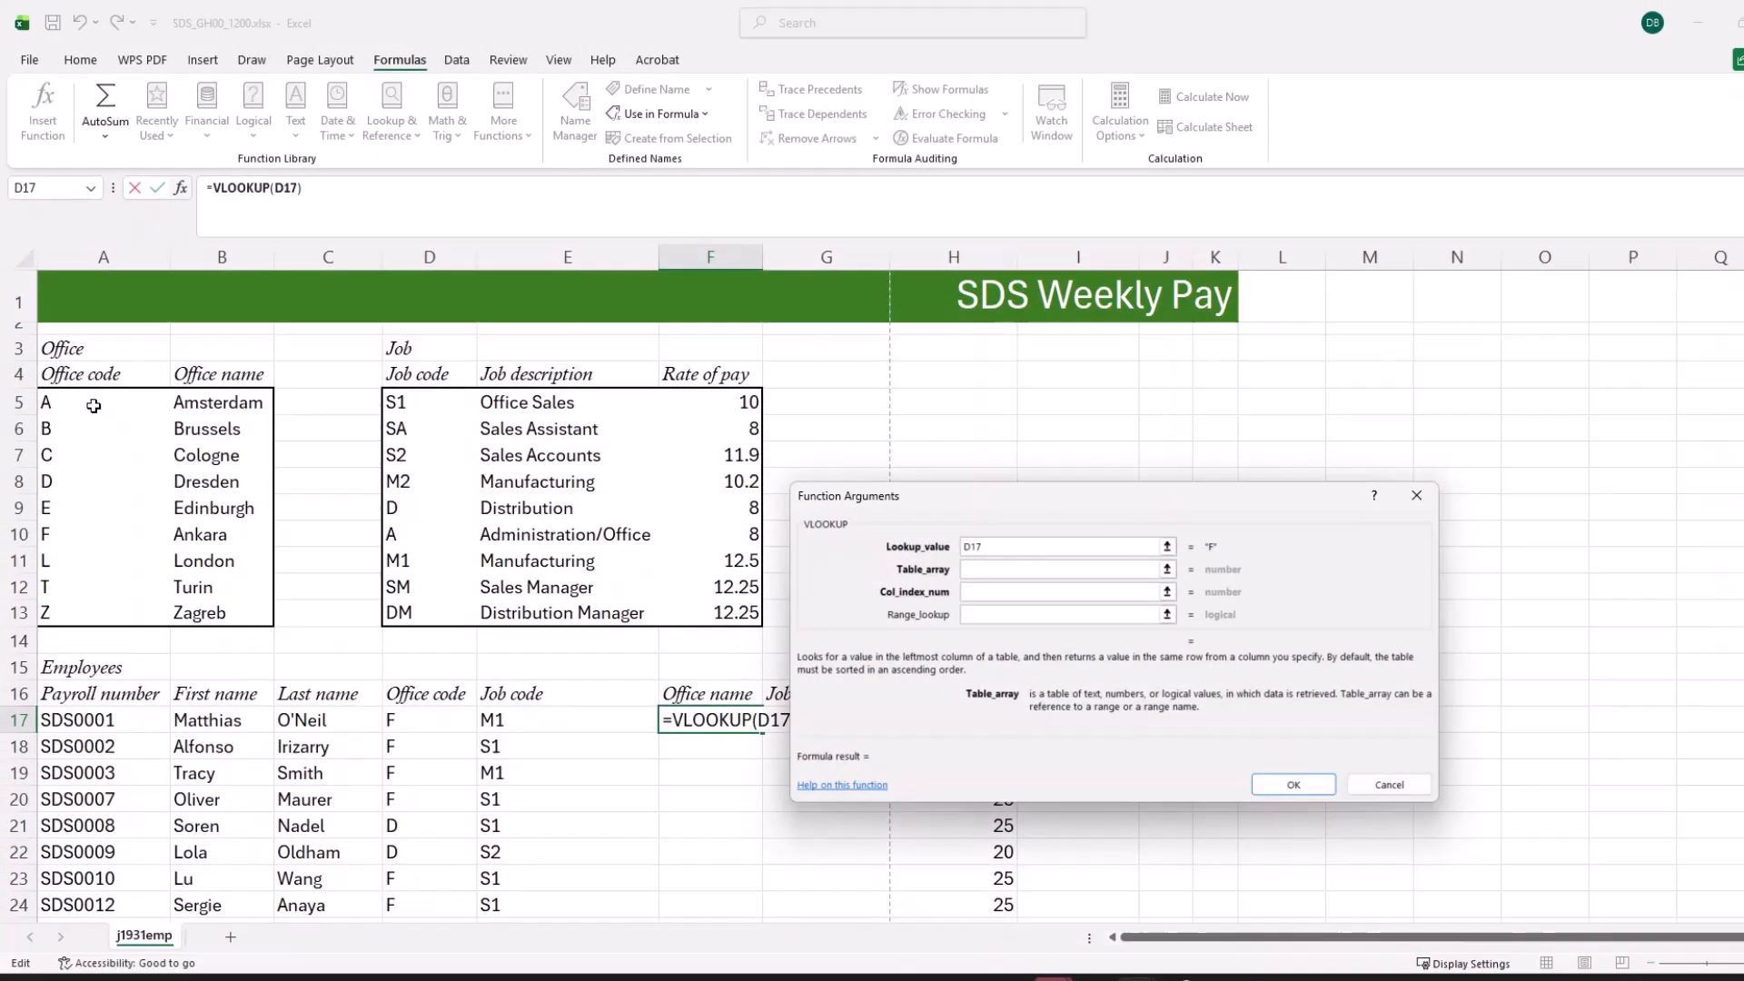
pyautogui.moveTo(93, 406); pyautogui.dragTo(218, 613)
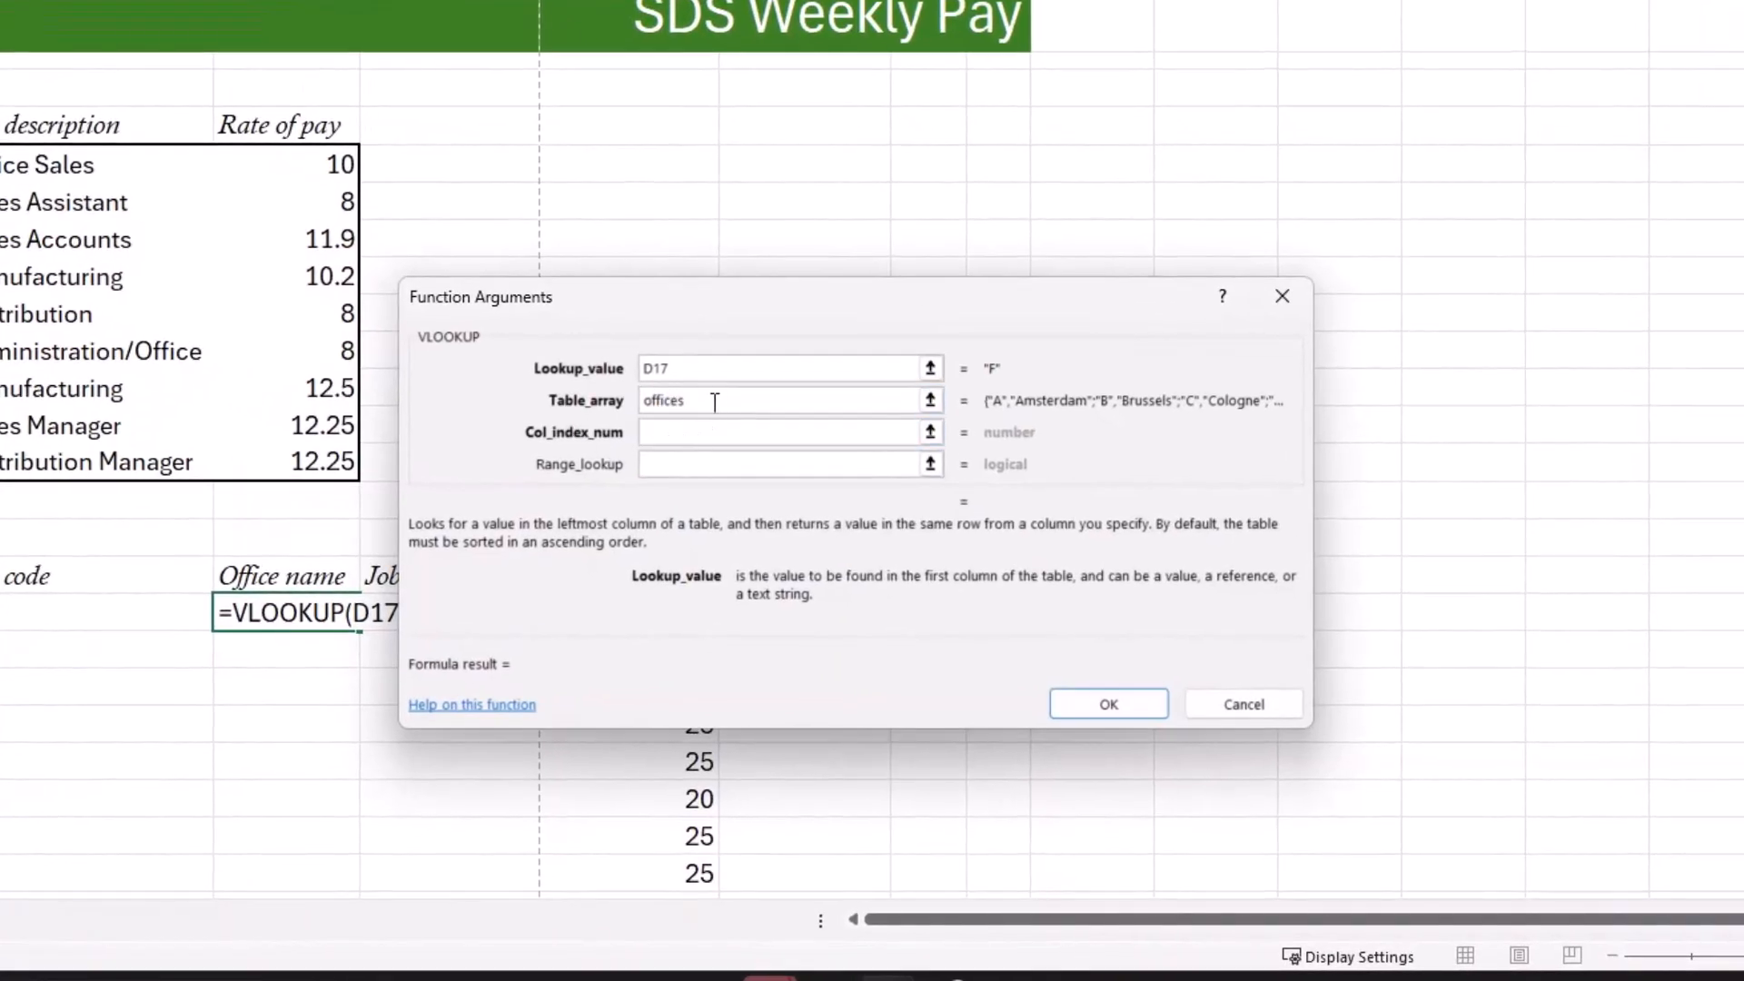
pyautogui.click(681, 435)
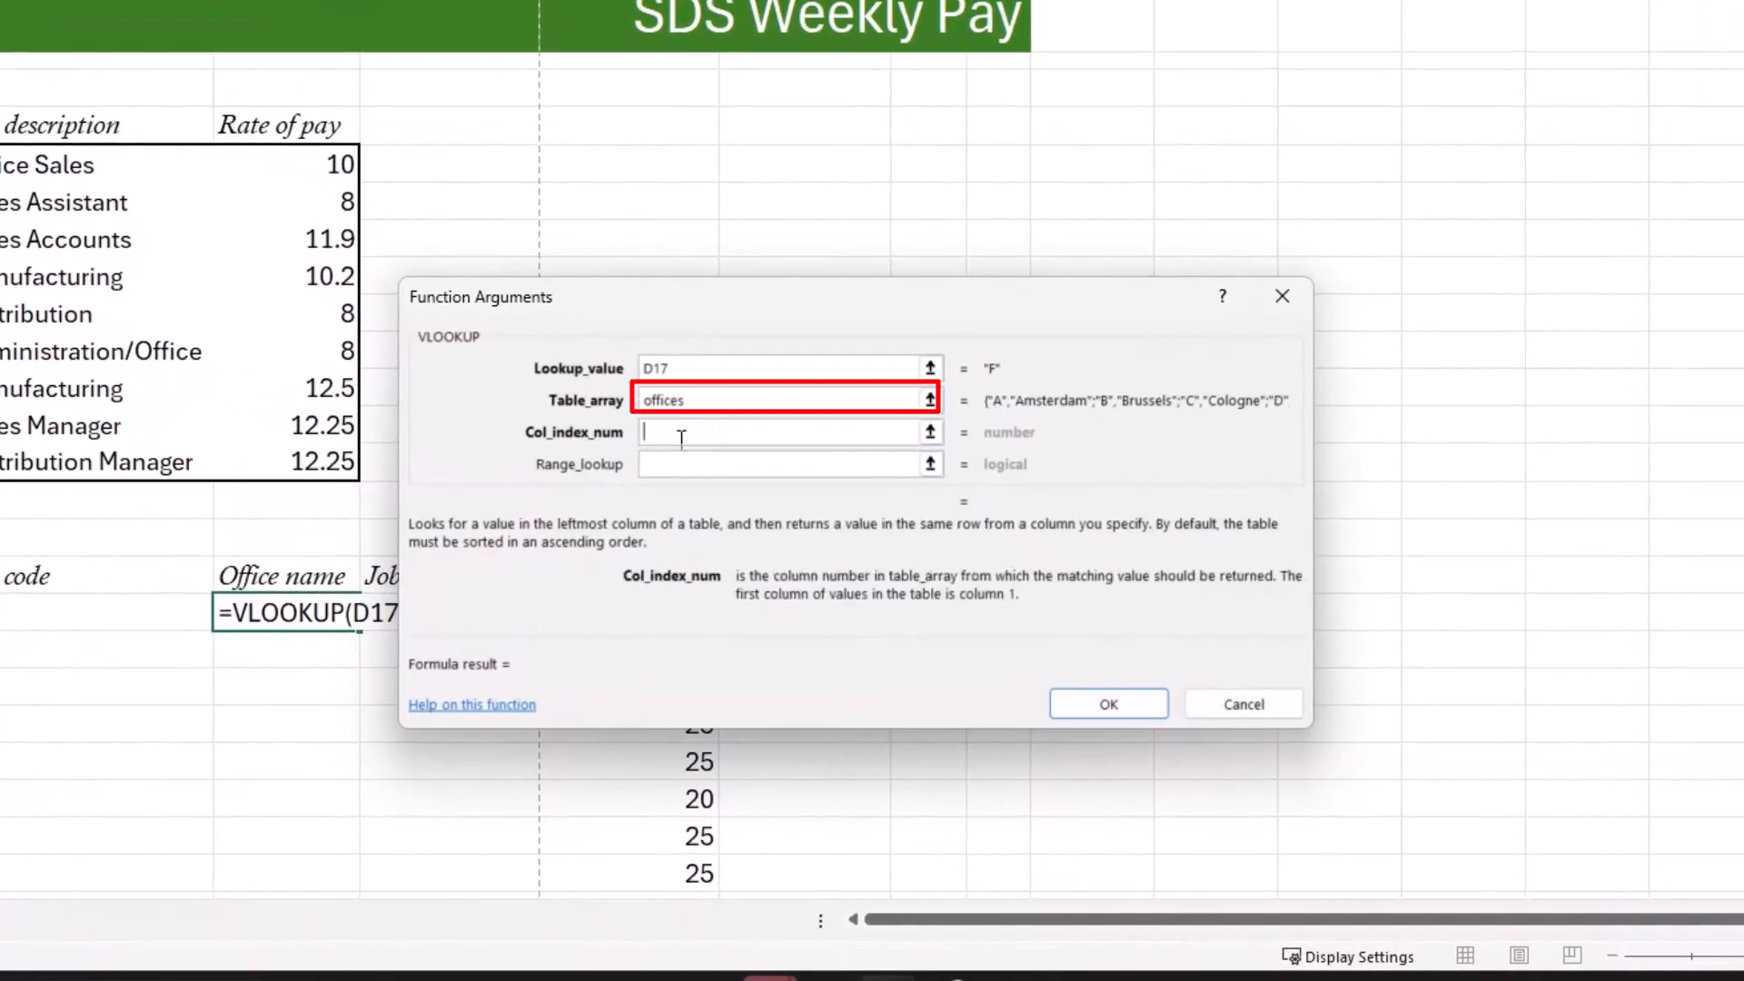
pyautogui.write('2')
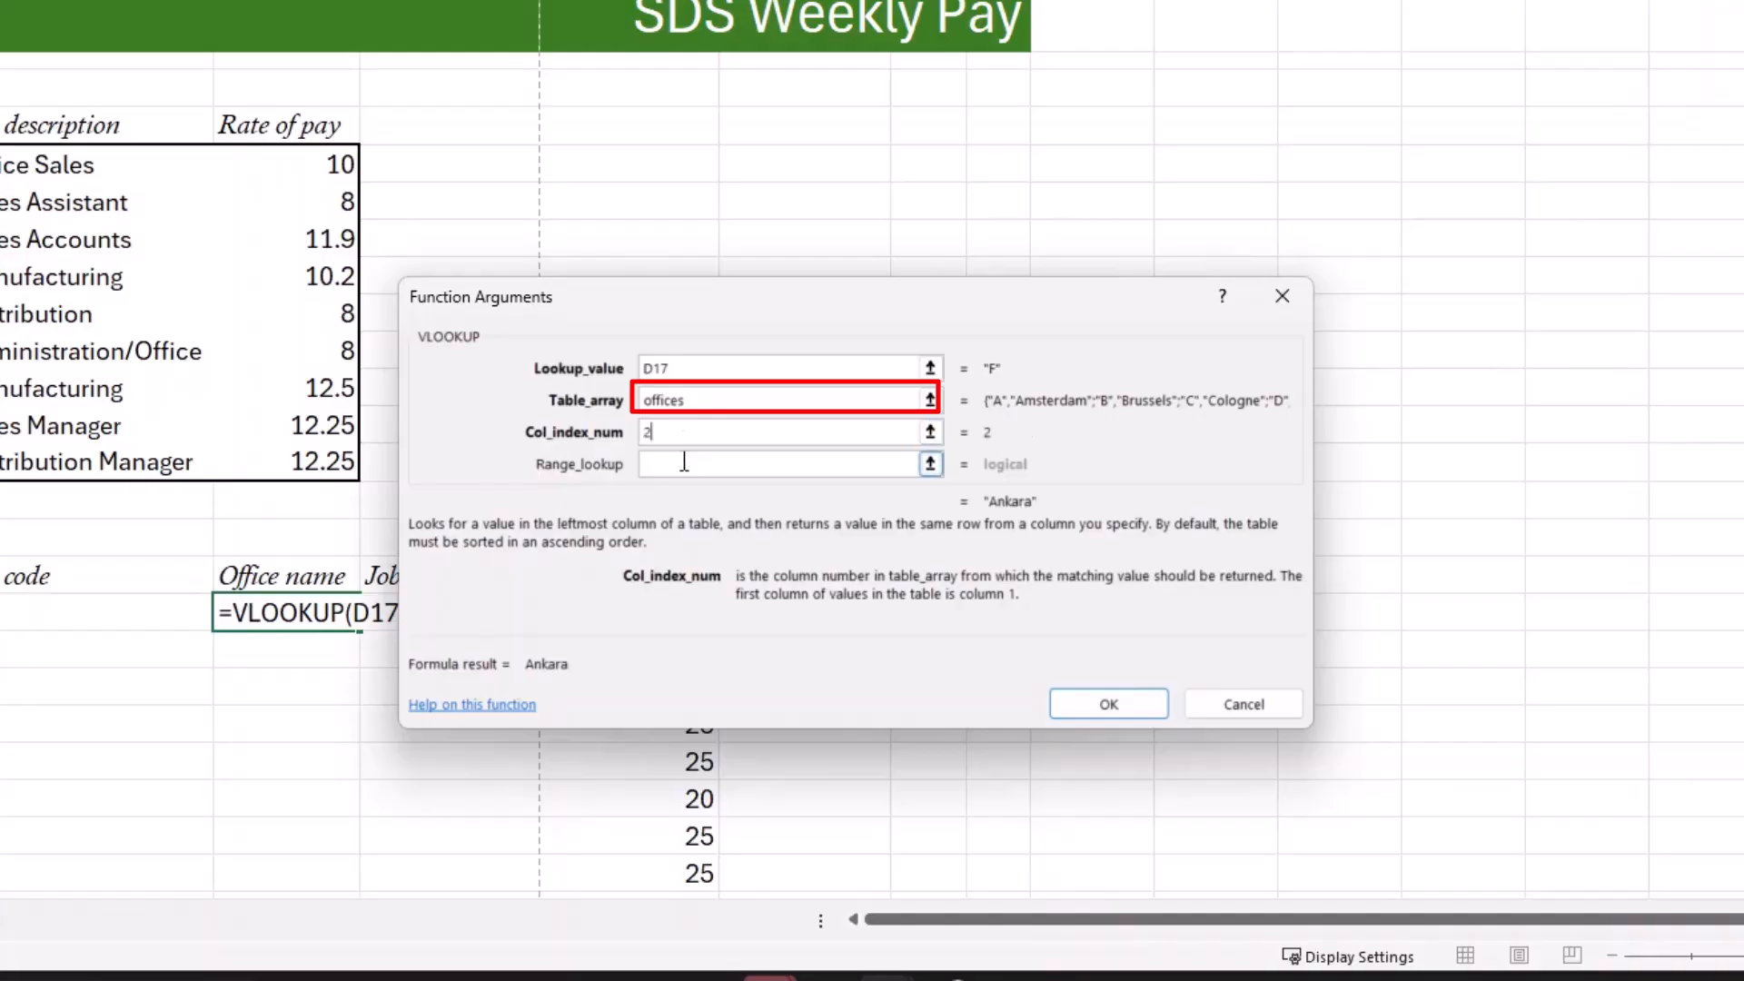
pyautogui.click(681, 463)
pyautogui.write('False')
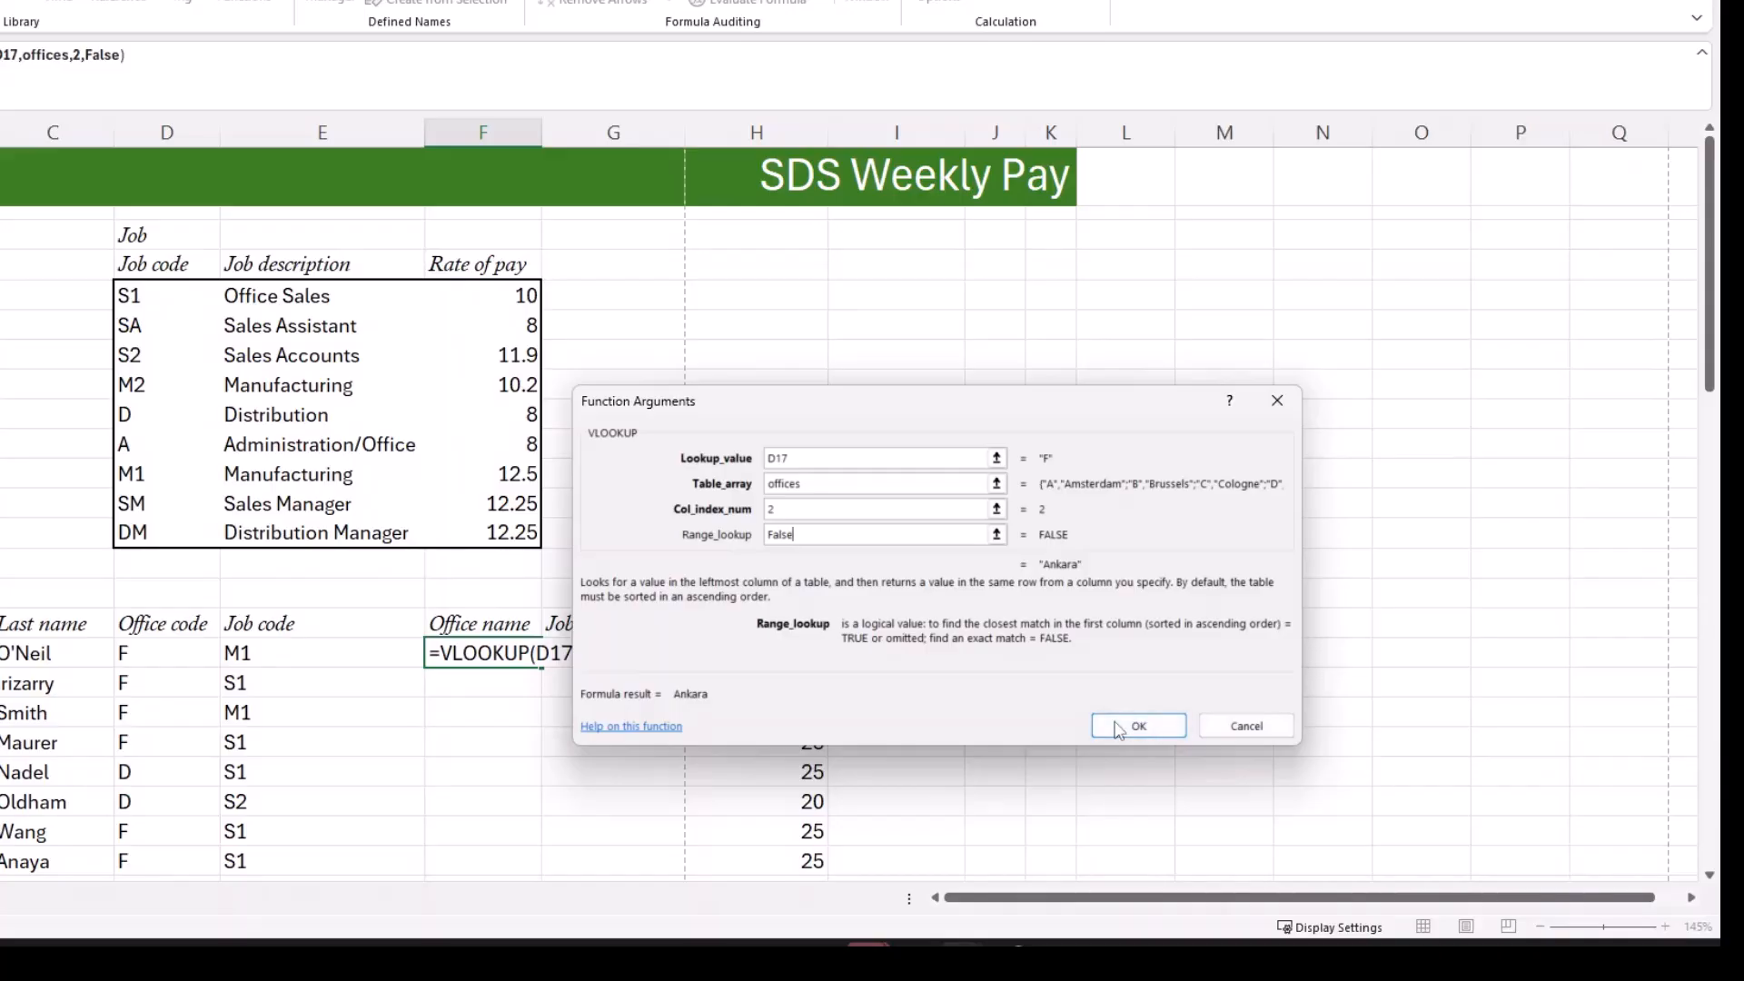
pyautogui.click(1118, 726)
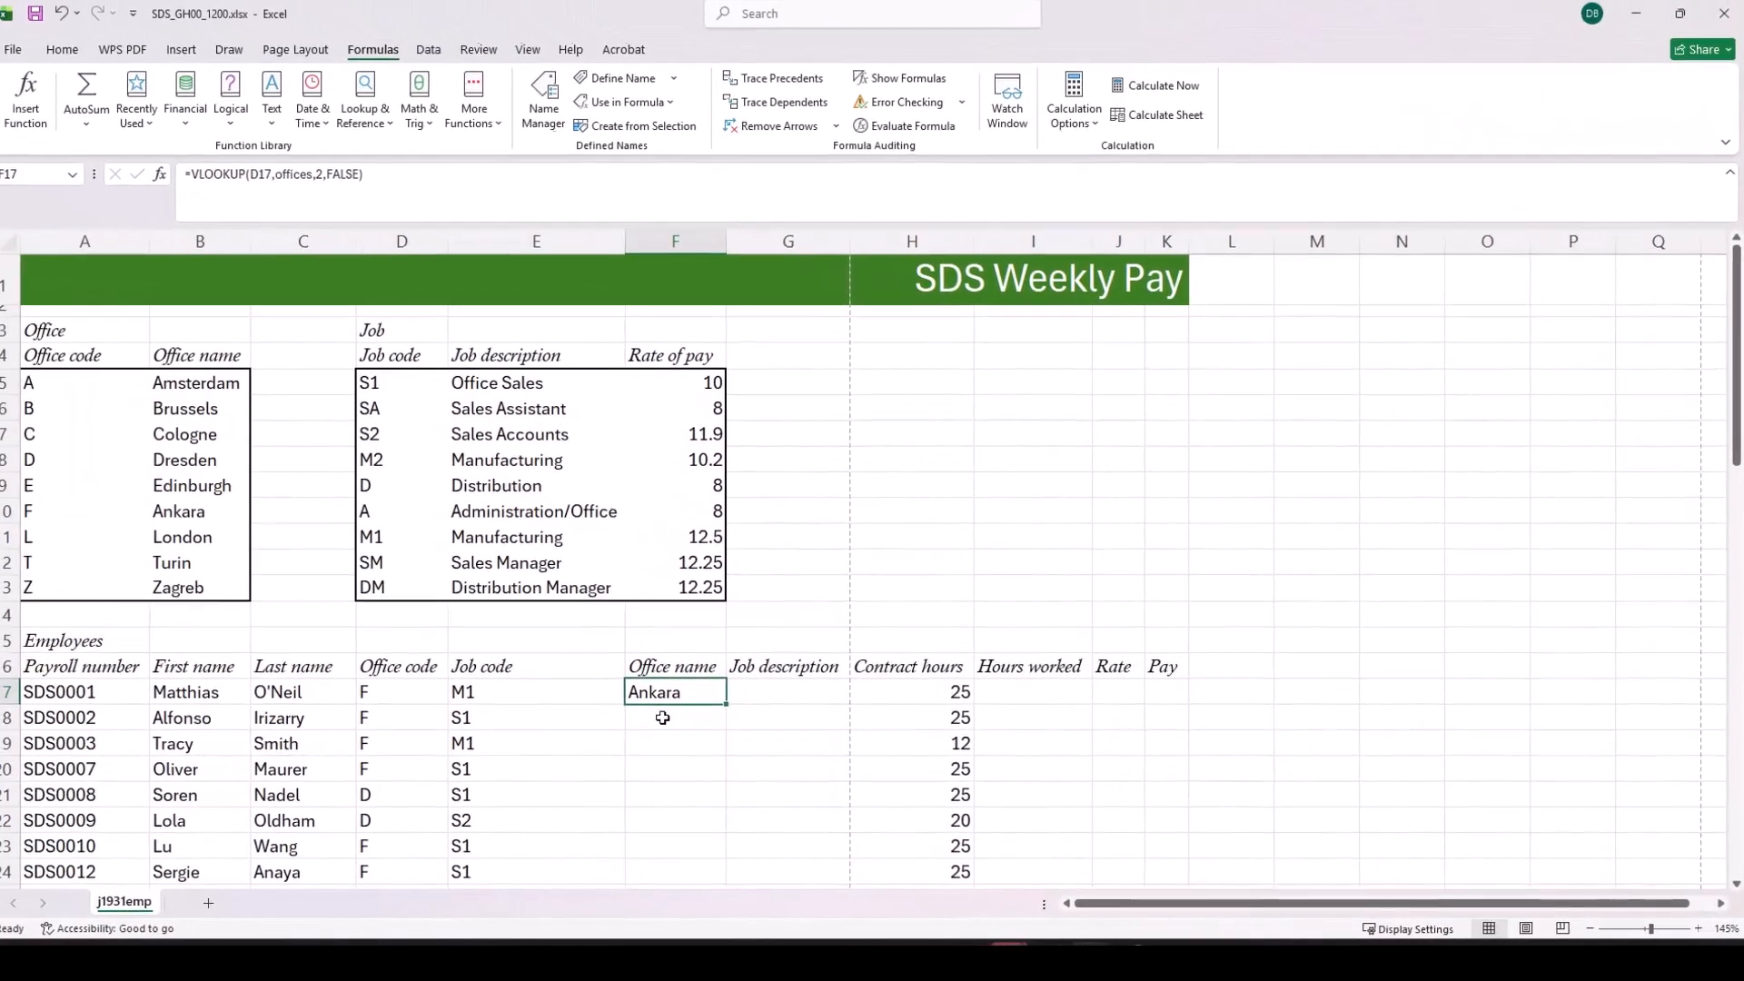
# Step: Check question 5 in the Acrobat question paper, return to Excel and begin a VLOOKUP in G17 with lookup value E17
pyautogui.hotkey('alt', 'Tab')
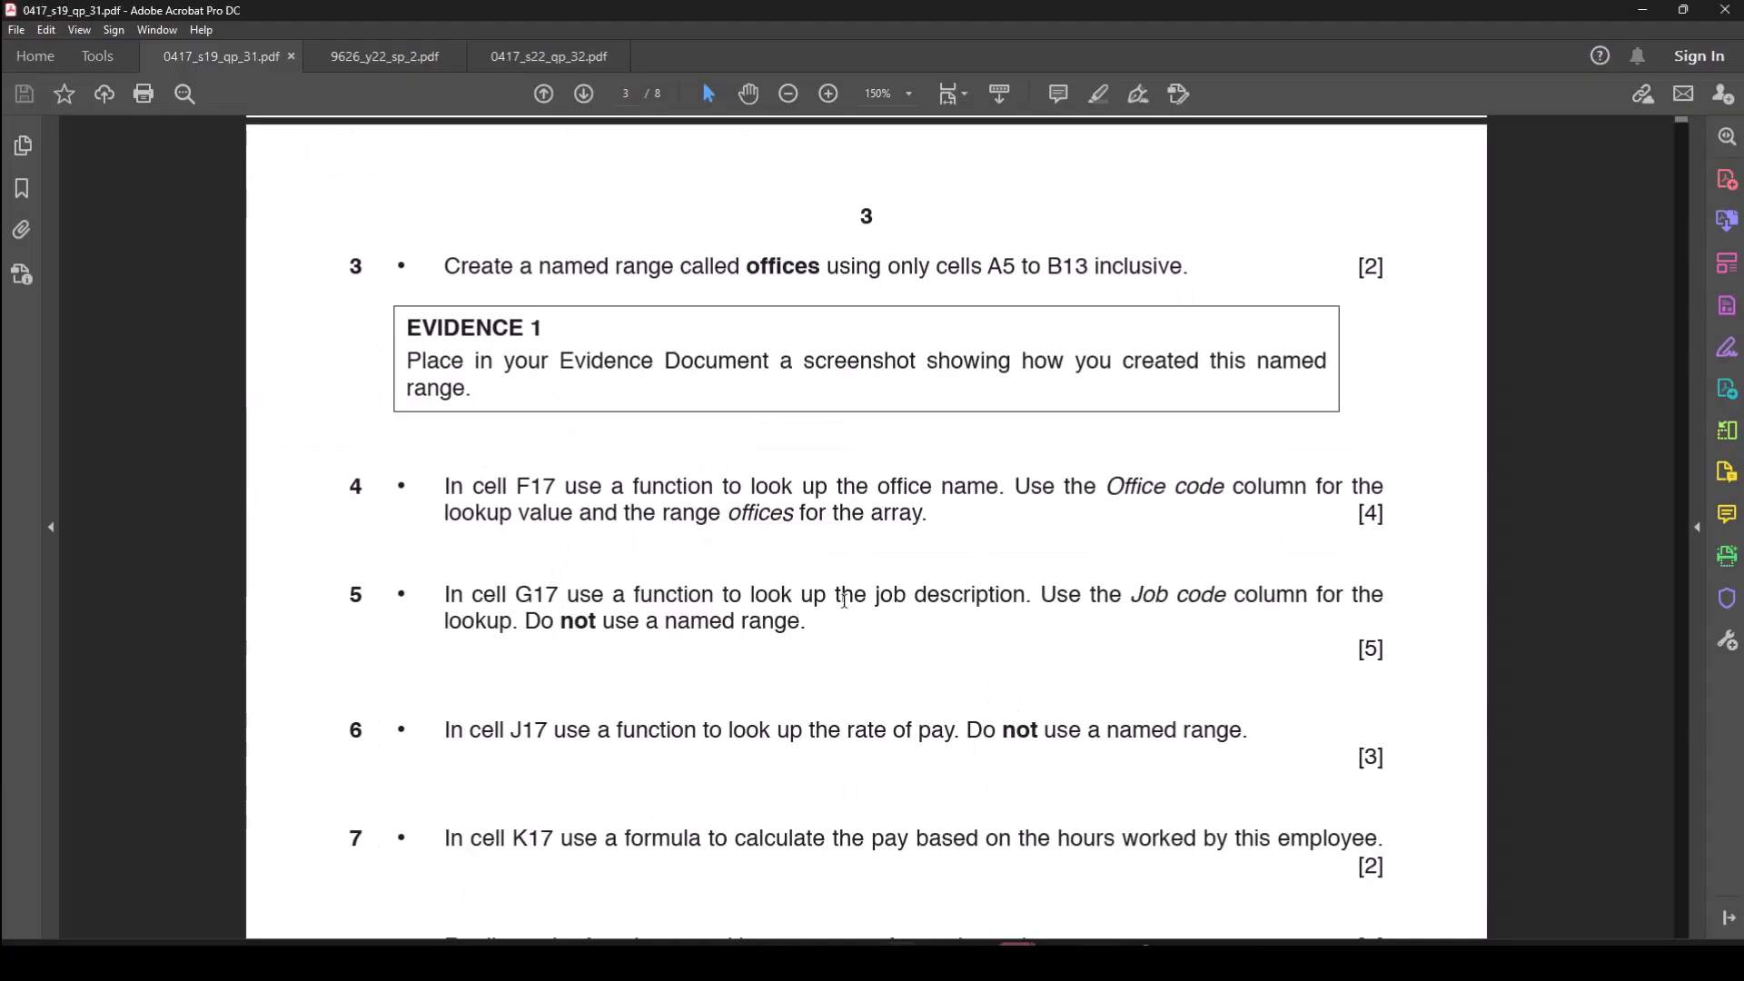
pyautogui.moveTo(1058, 961)
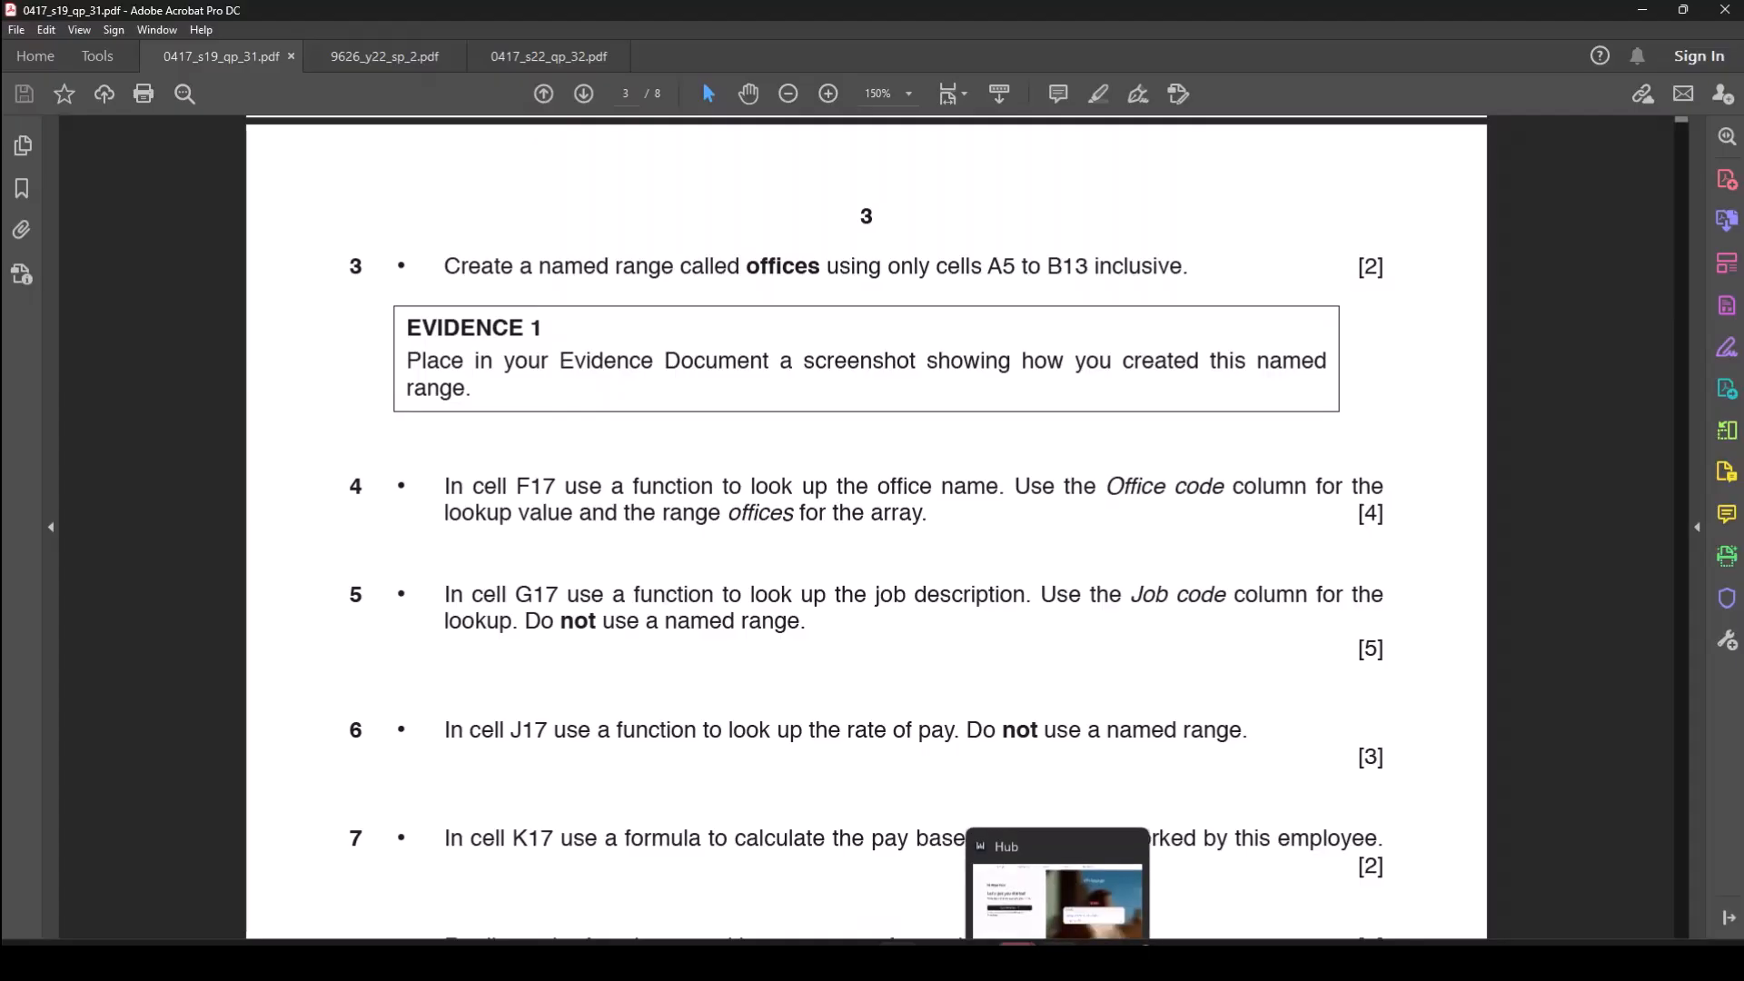
pyautogui.click(1086, 853)
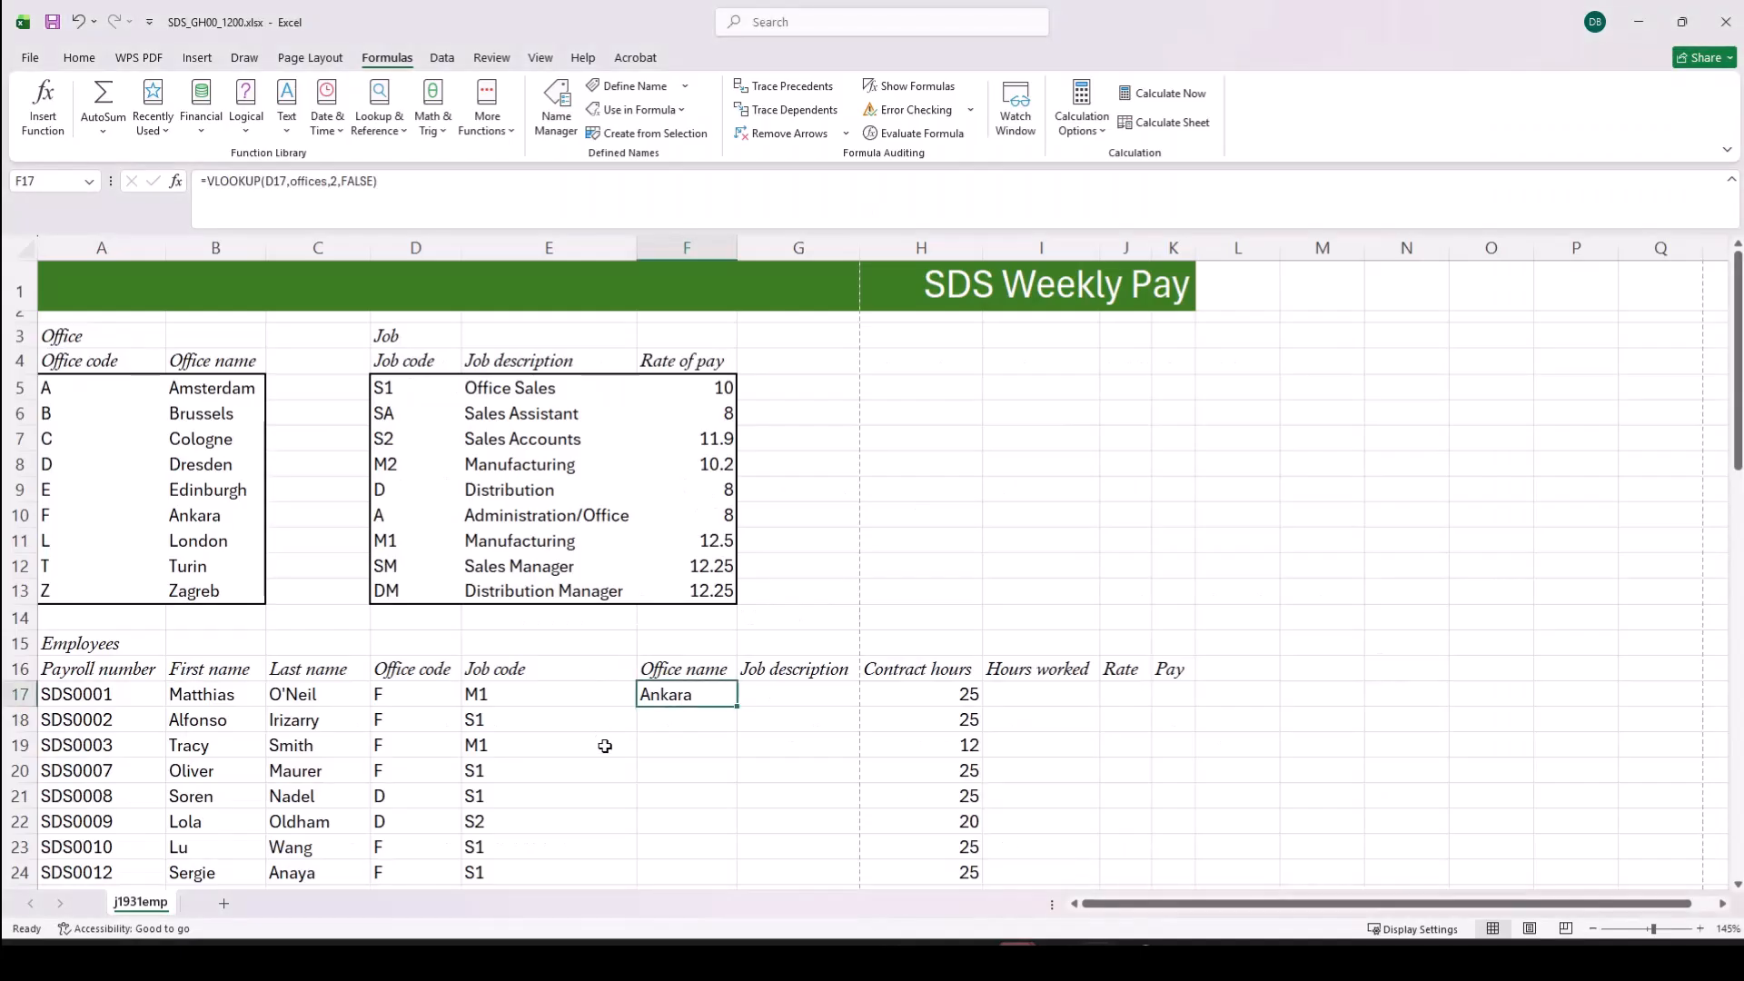
pyautogui.click(788, 705)
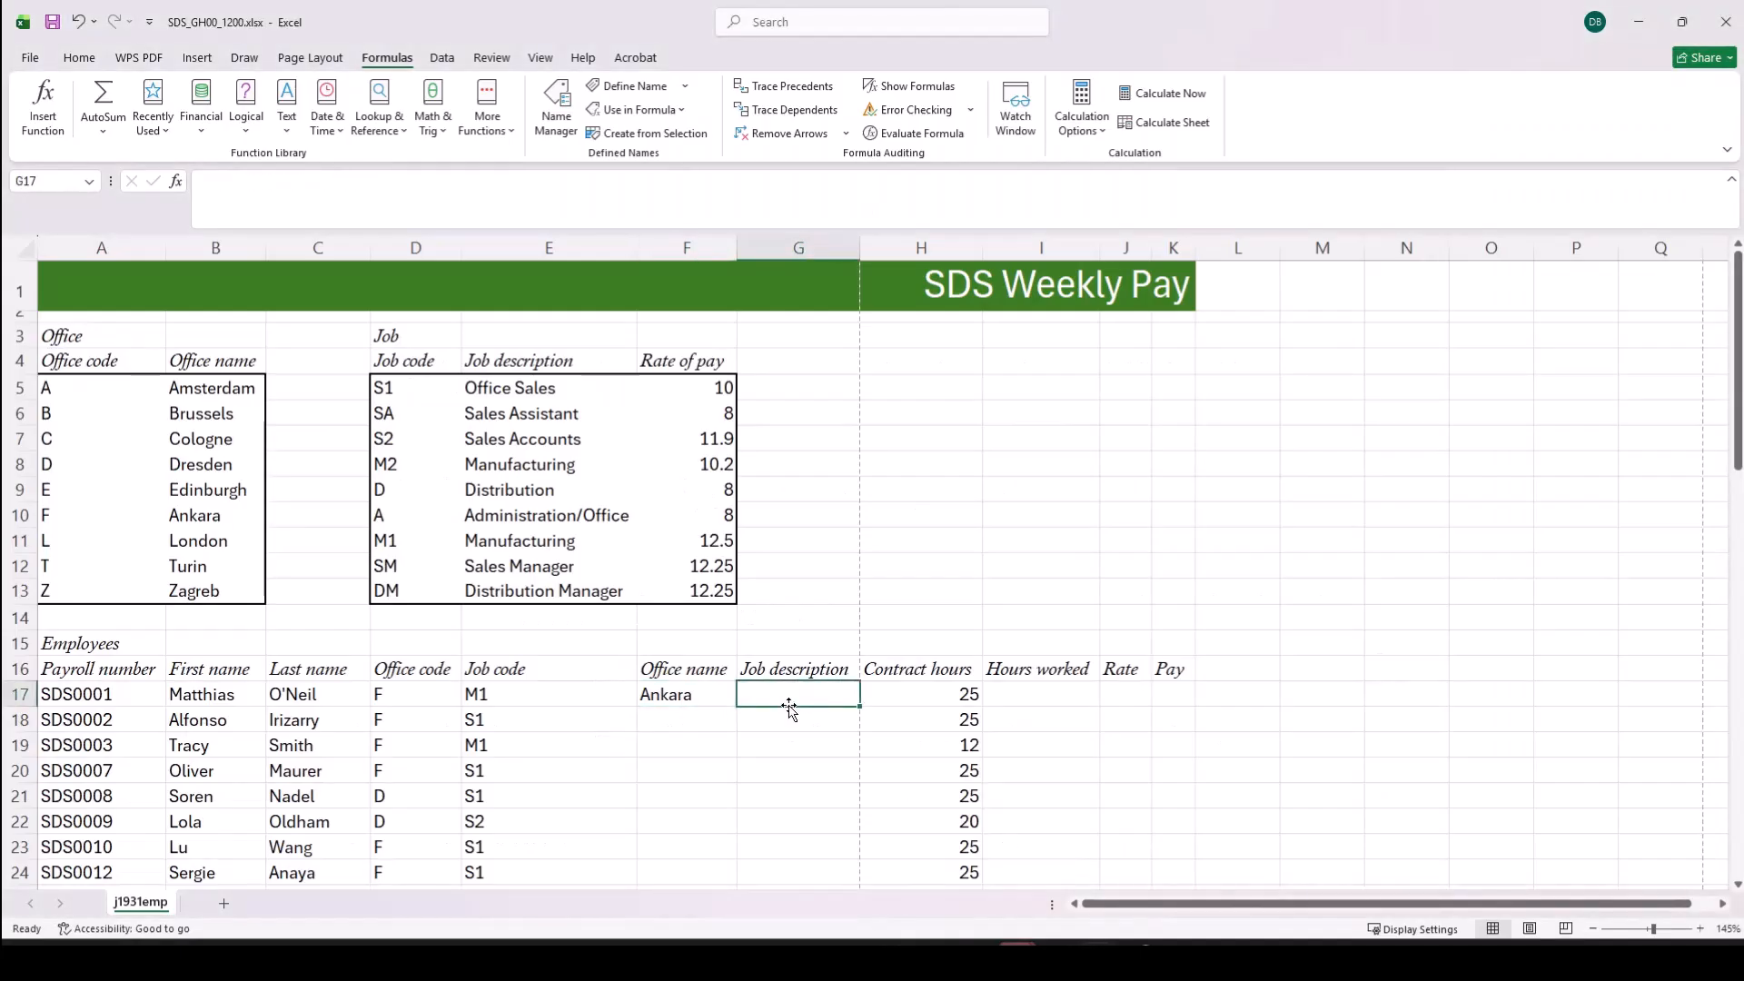
pyautogui.write('=vlo')
pyautogui.press('Tab')
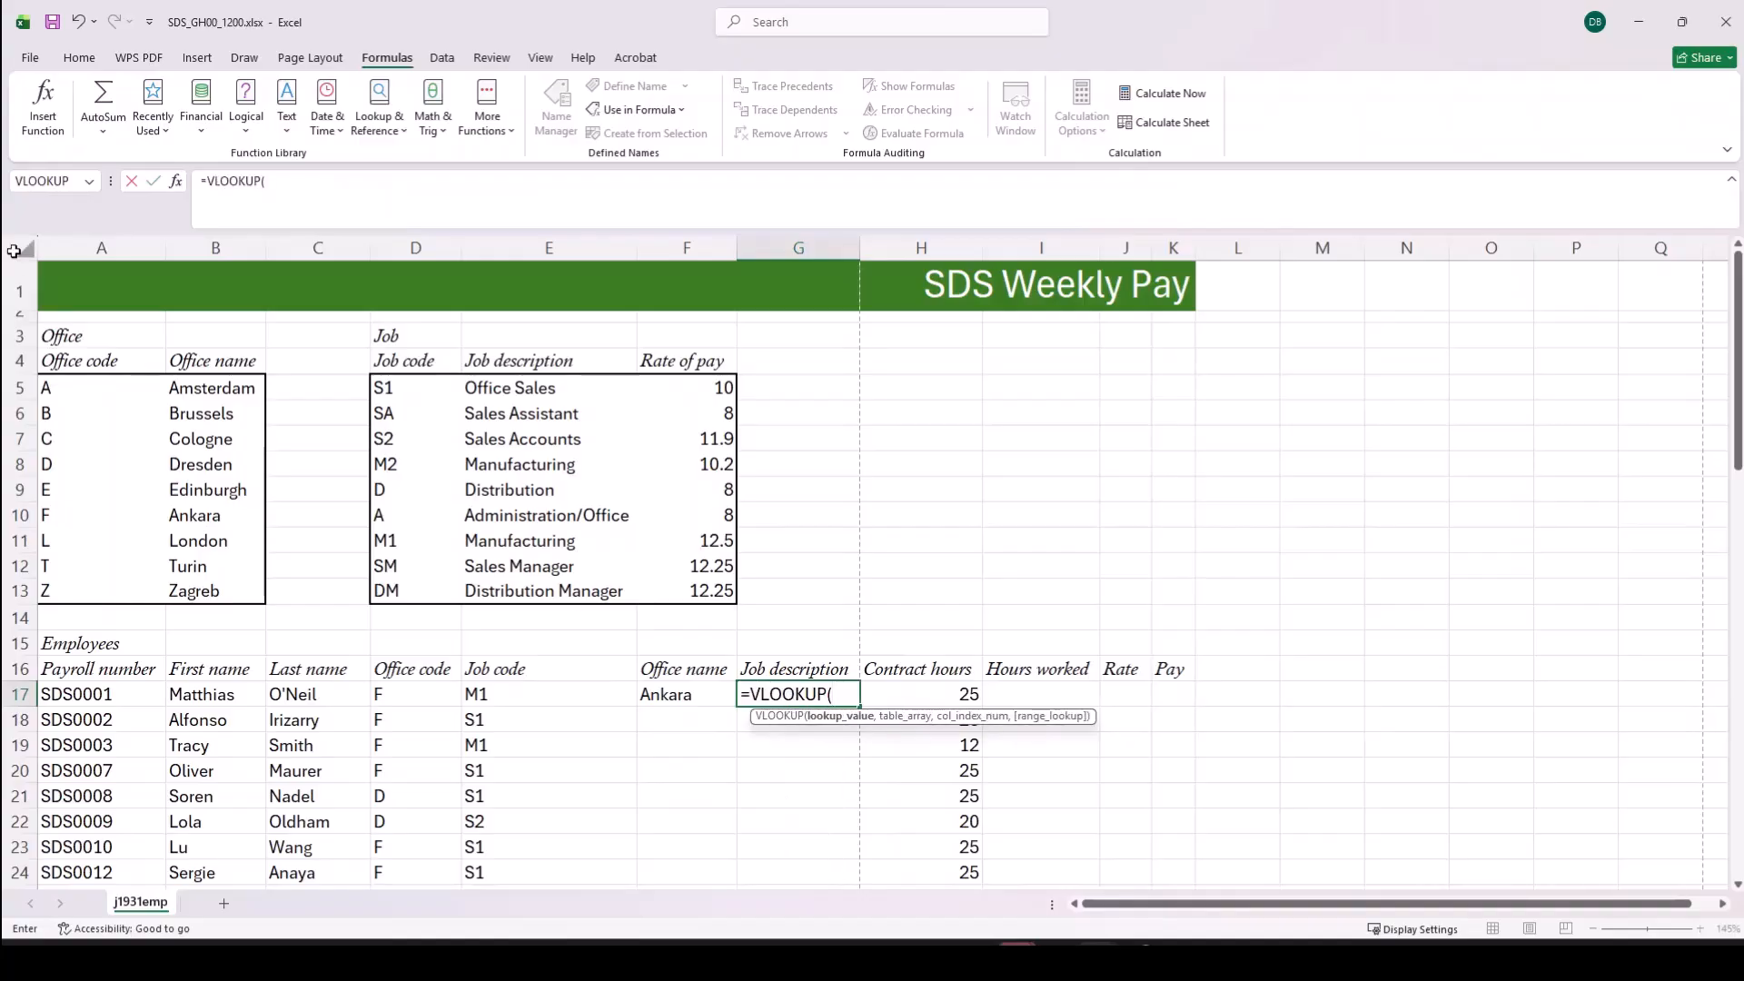
pyautogui.click(222, 190)
pyautogui.click(180, 183)
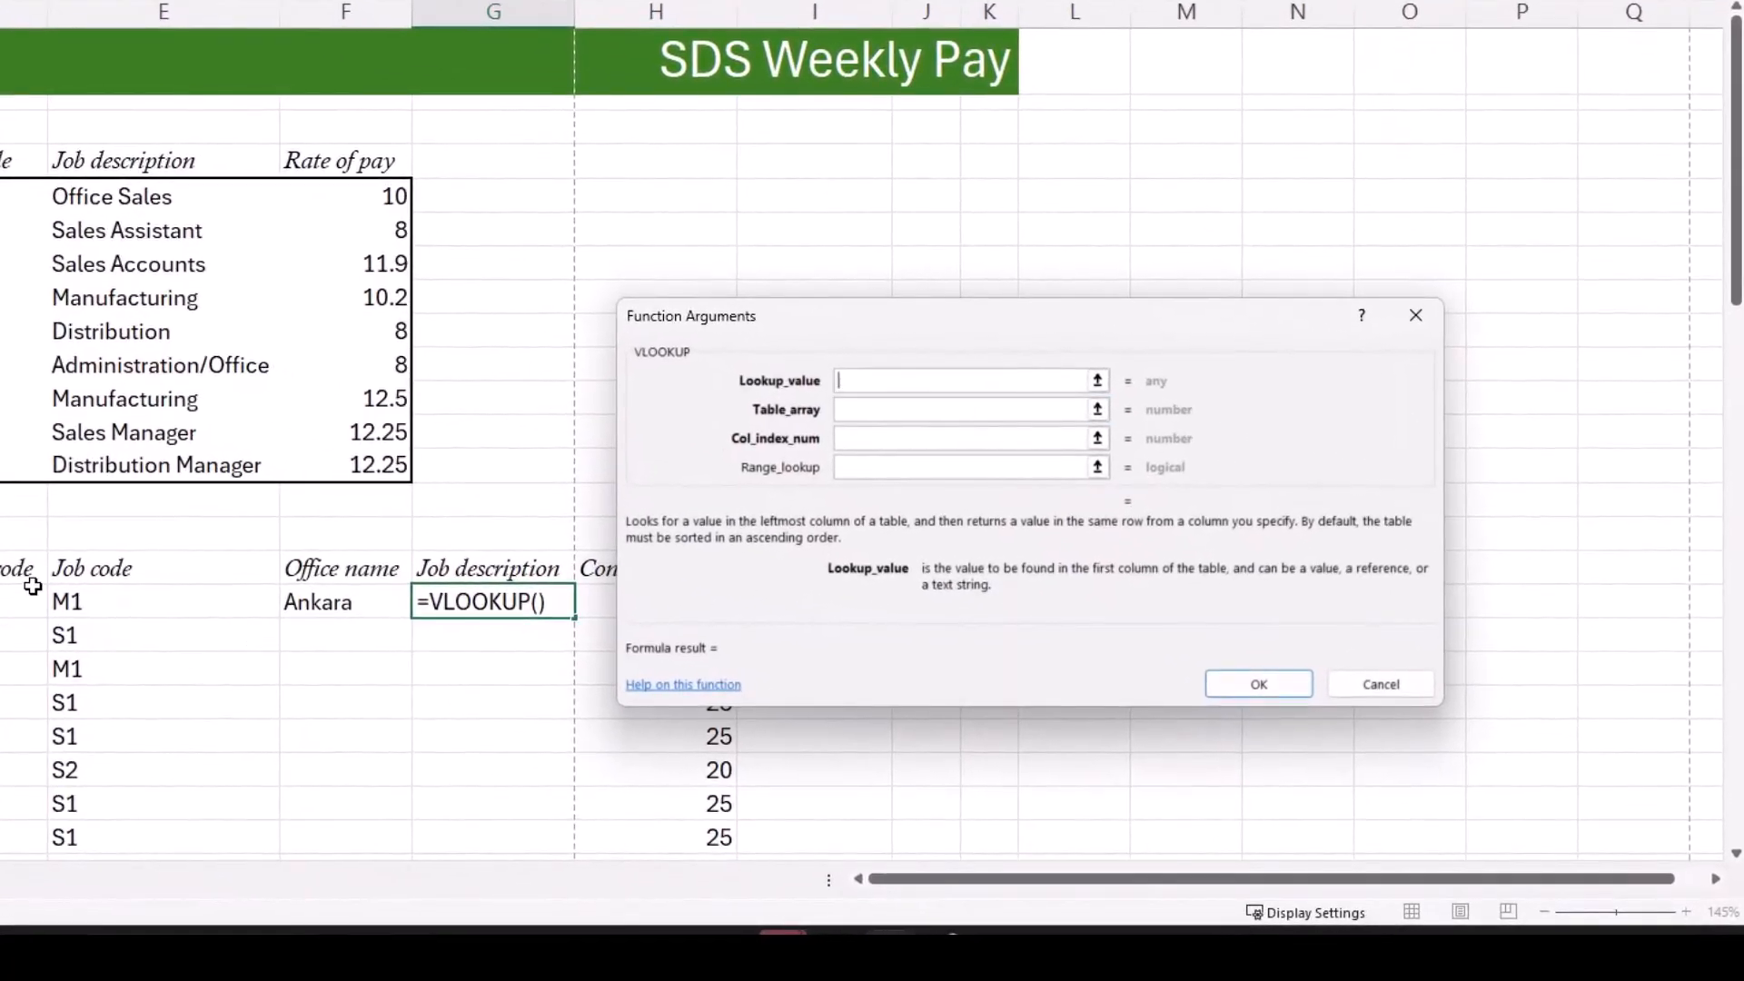
pyautogui.click(123, 602)
# Step: Set the G17 VLOOKUP's table array to D5:F13, column index to 2 and range lookup to false
pyautogui.click(928, 410)
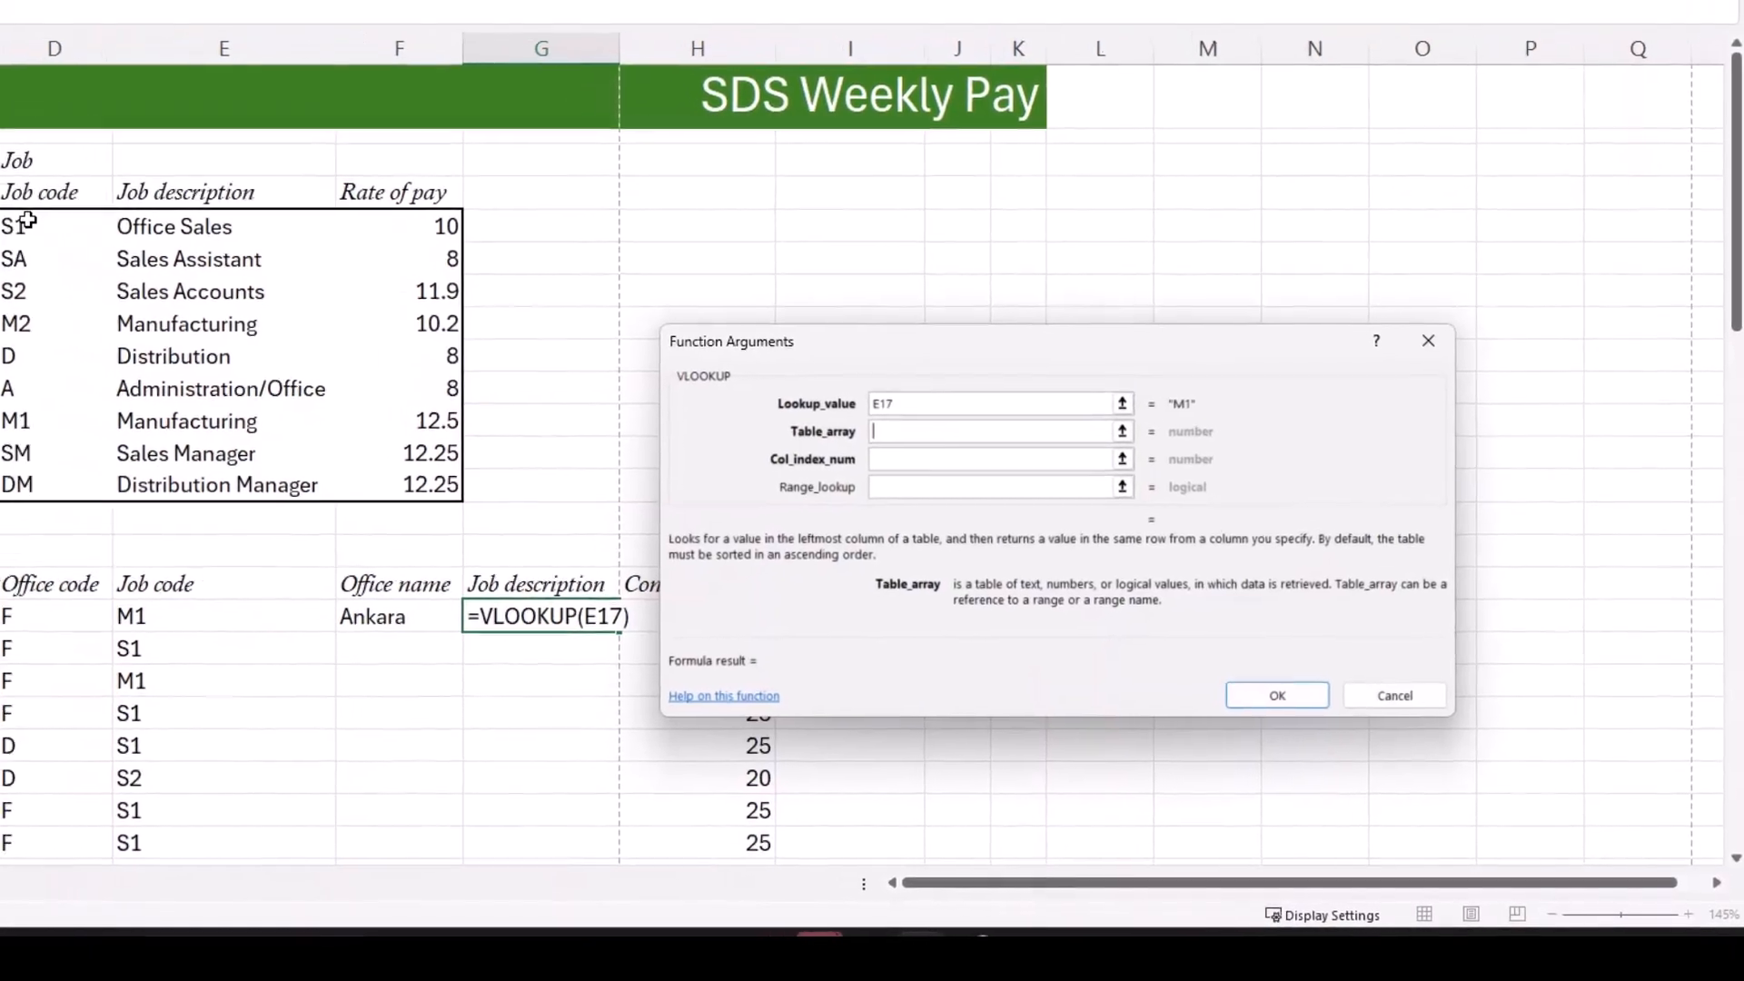
pyautogui.moveTo(27, 221); pyautogui.dragTo(445, 484)
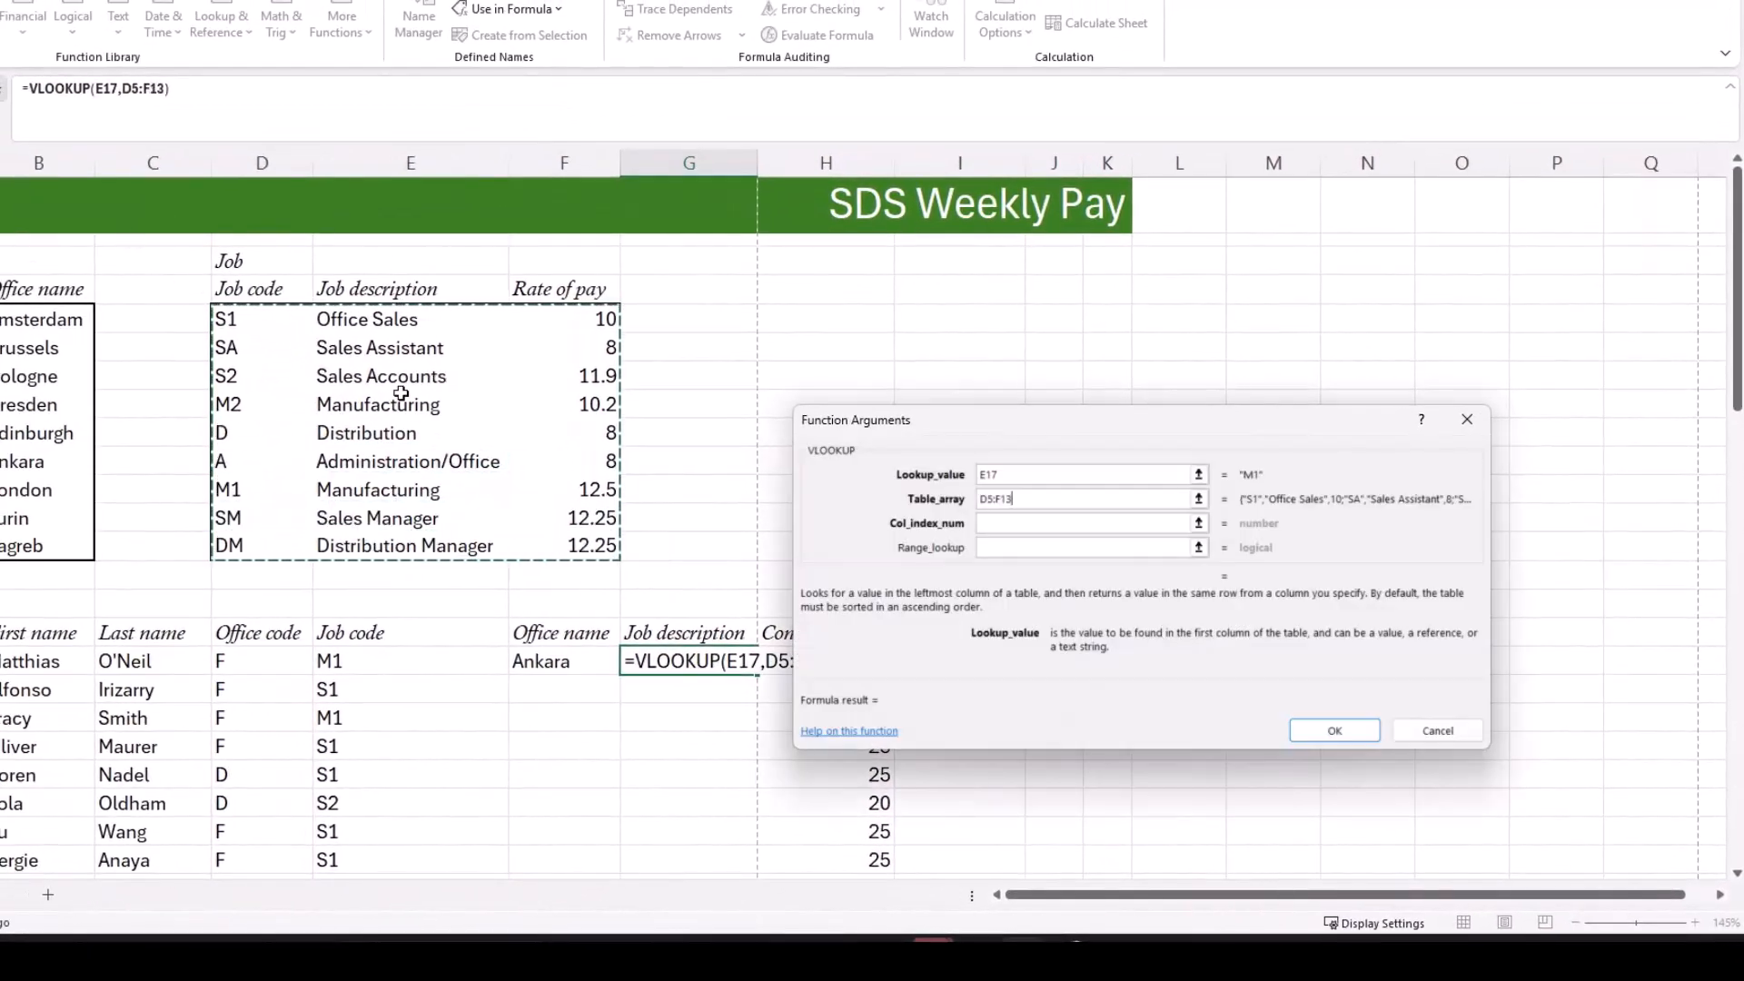
pyautogui.click(1009, 524)
pyautogui.write('2')
pyautogui.click(1017, 549)
pyautogui.write('false')
# Step: Make the table array an absolute reference, $D$5:$F$13, and confirm the G17 formula
pyautogui.click(1024, 499)
pyautogui.moveTo(1017, 500); pyautogui.dragTo(959, 497)
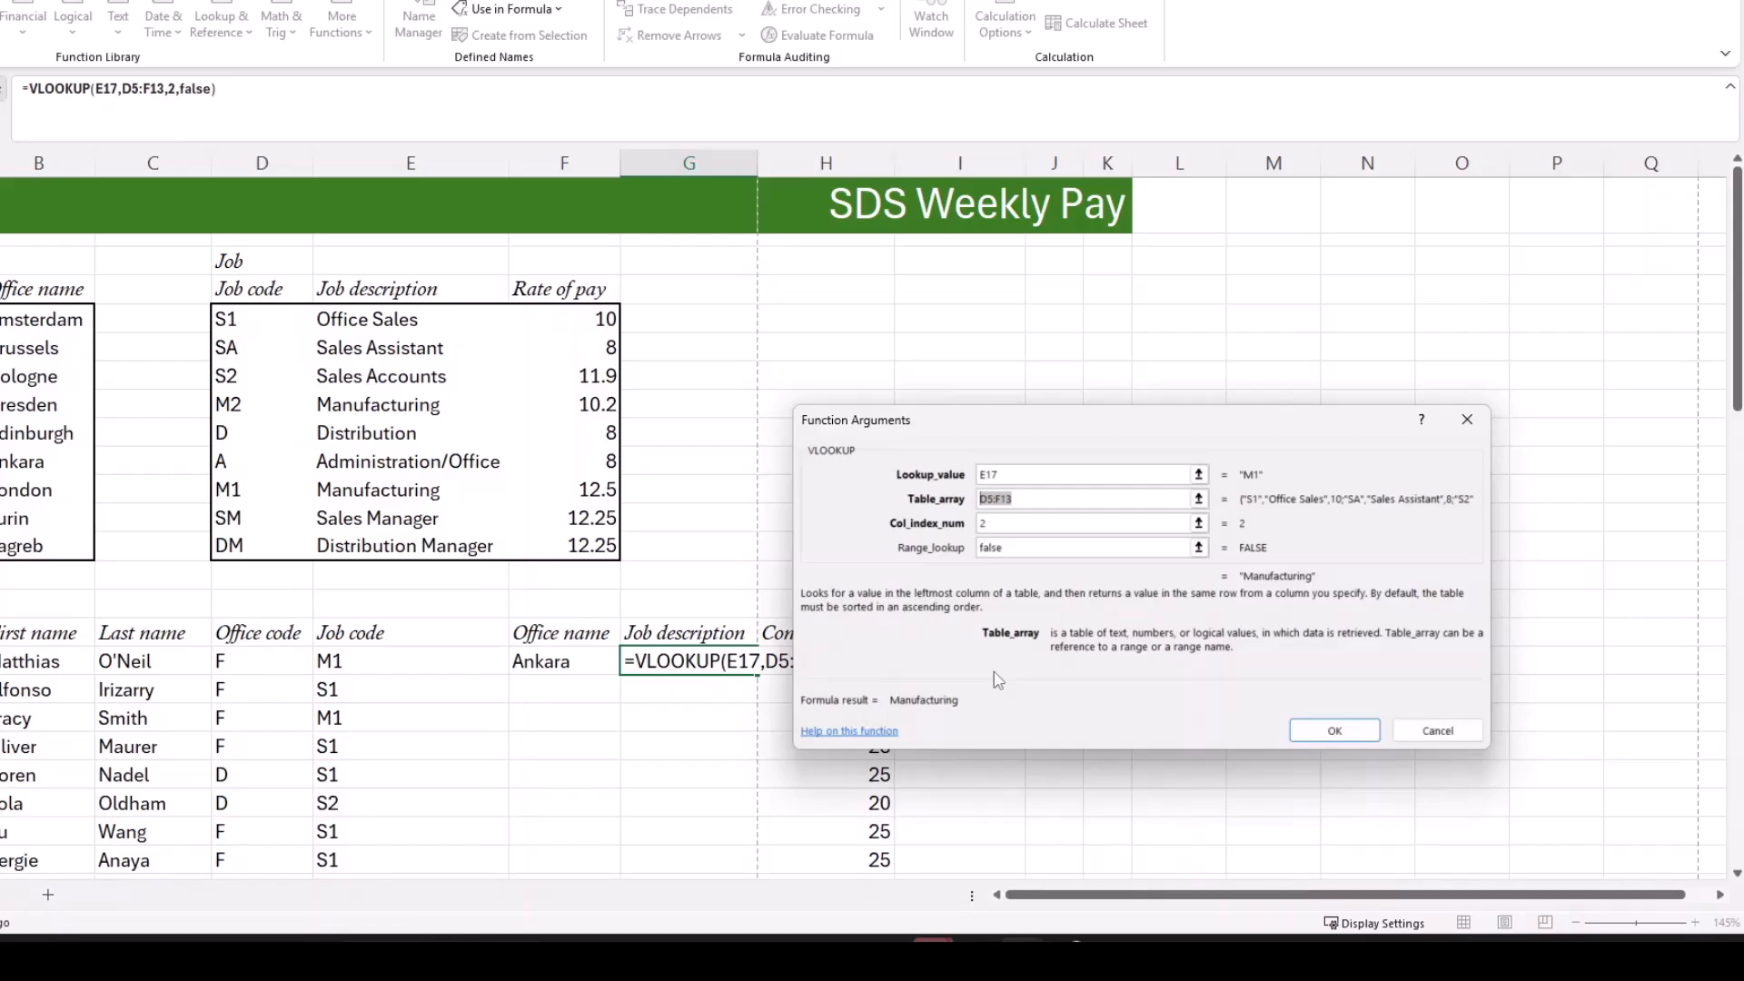
pyautogui.press('F4')
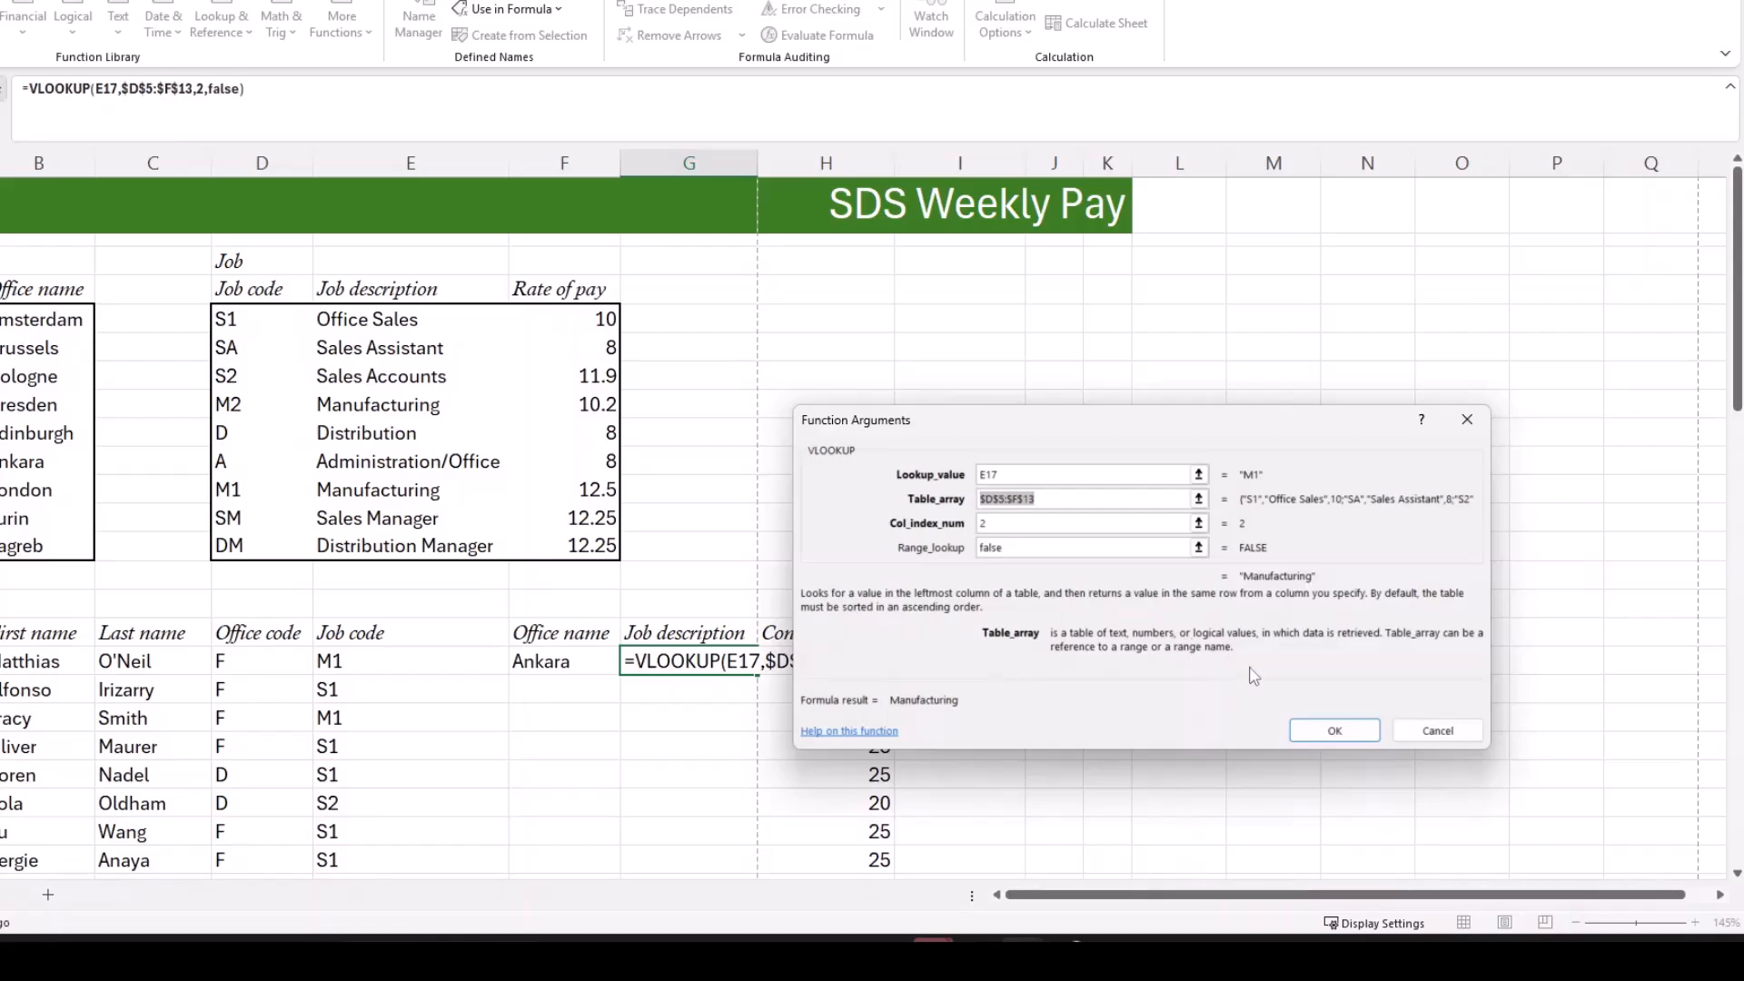
pyautogui.click(1345, 735)
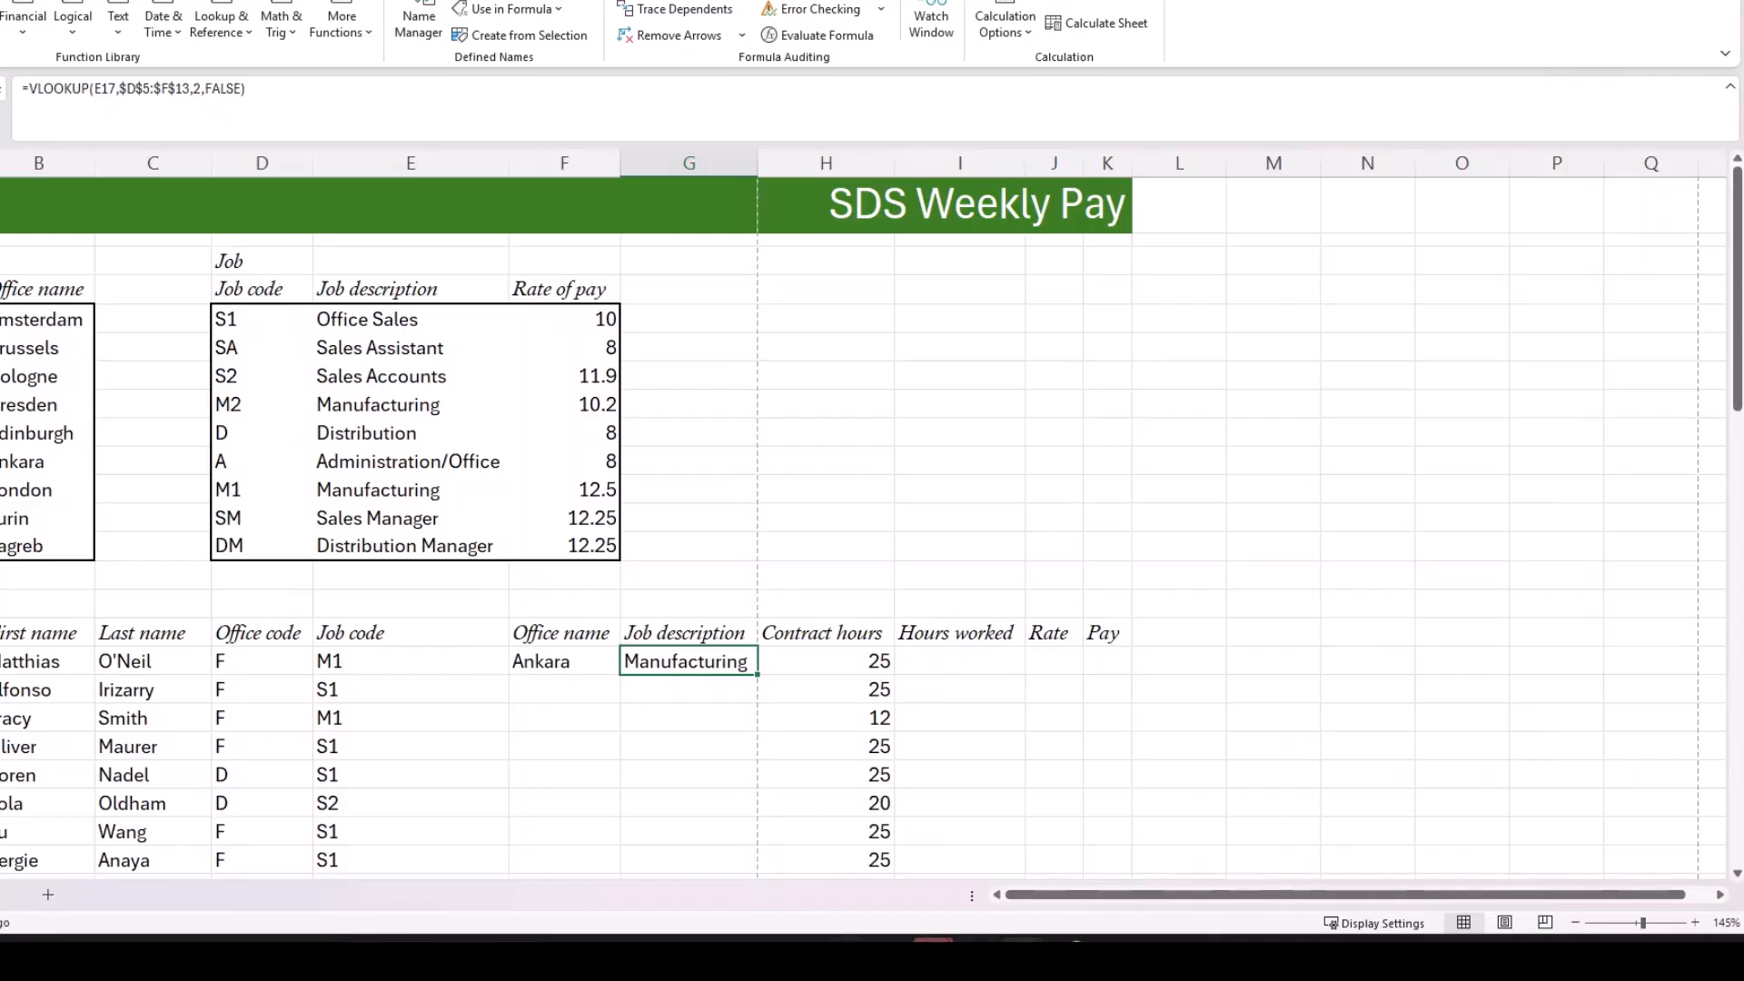
# Step: Read questions 6 to 8 in the Acrobat question paper and return to the employees' Rate column in Excel
pyautogui.hotkey('alt', 'Tab')
pyautogui.scroll(-3, 821, 504)
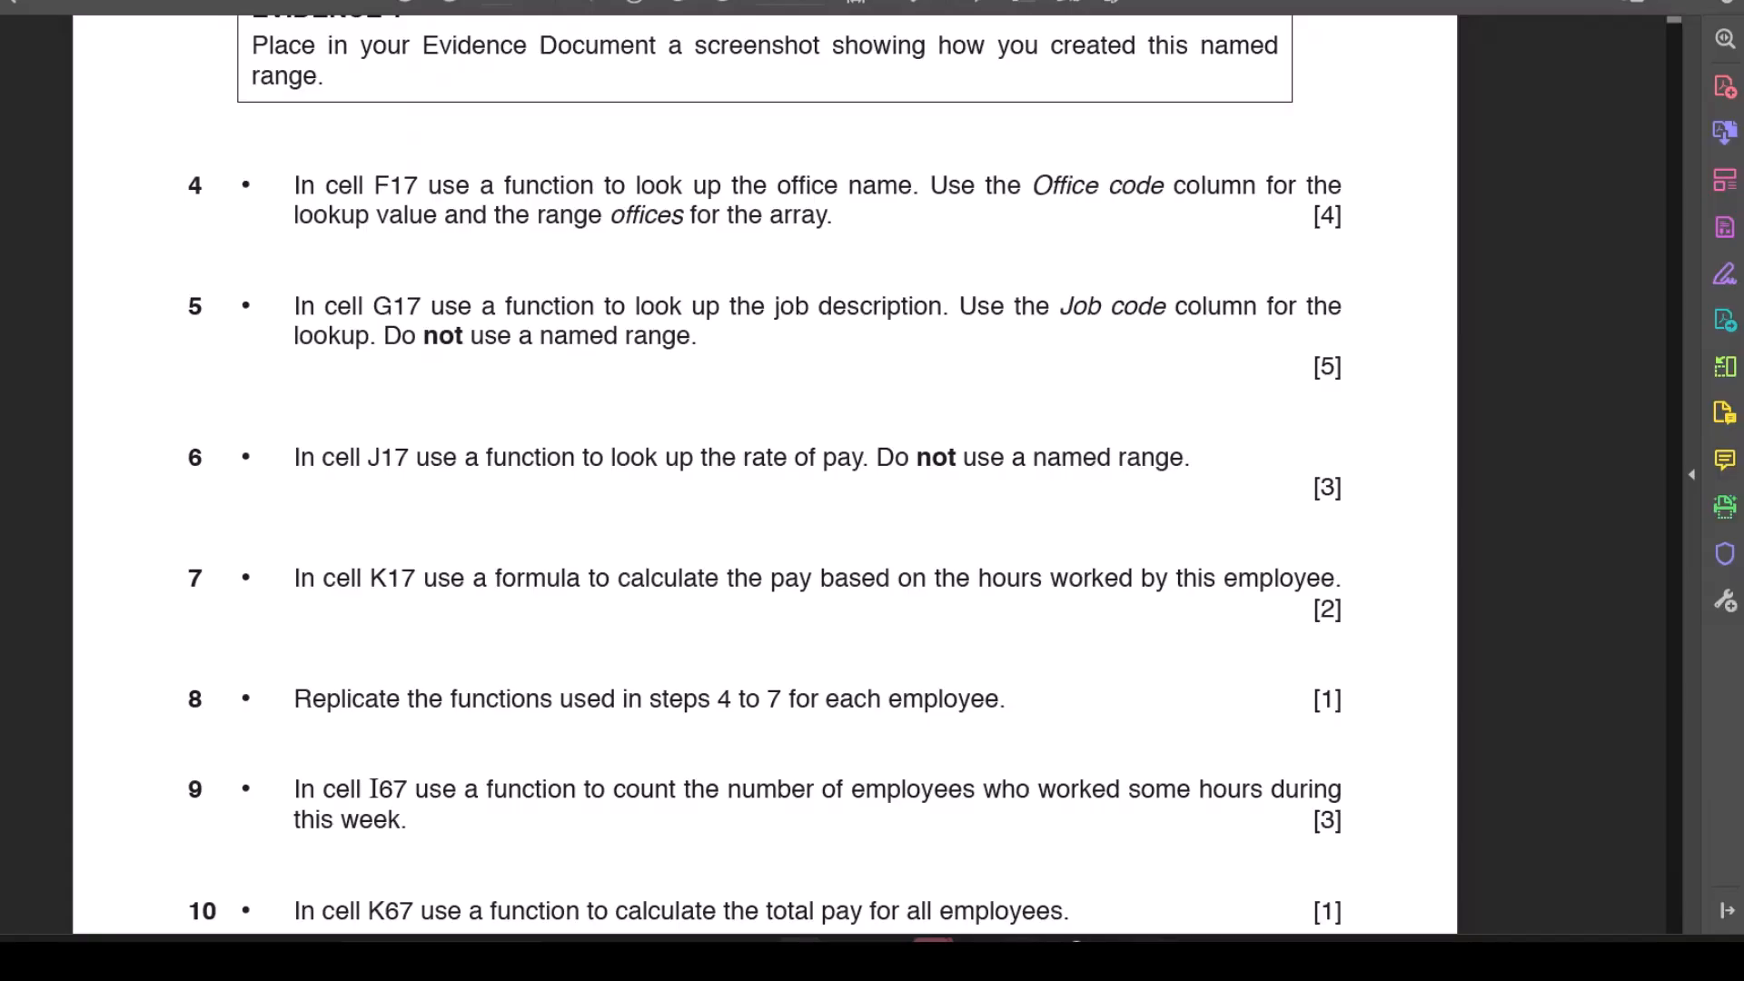
pyautogui.moveTo(1020, 958)
pyautogui.click(1015, 849)
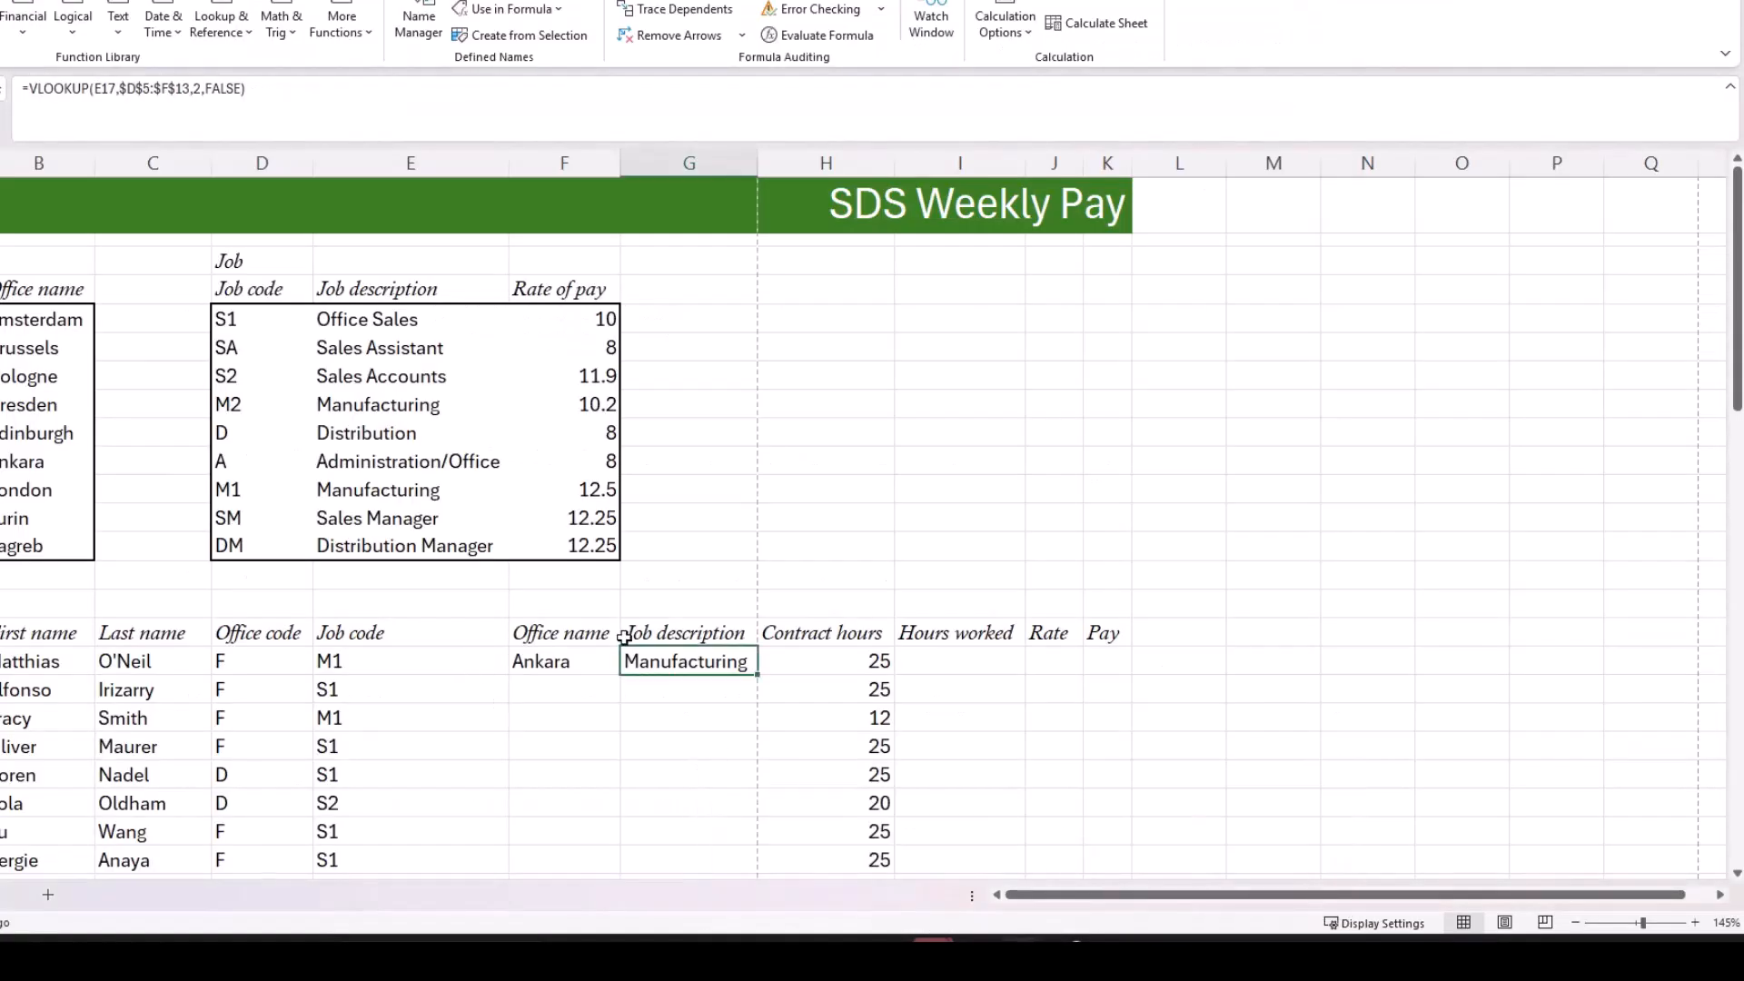
pyautogui.click(1049, 669)
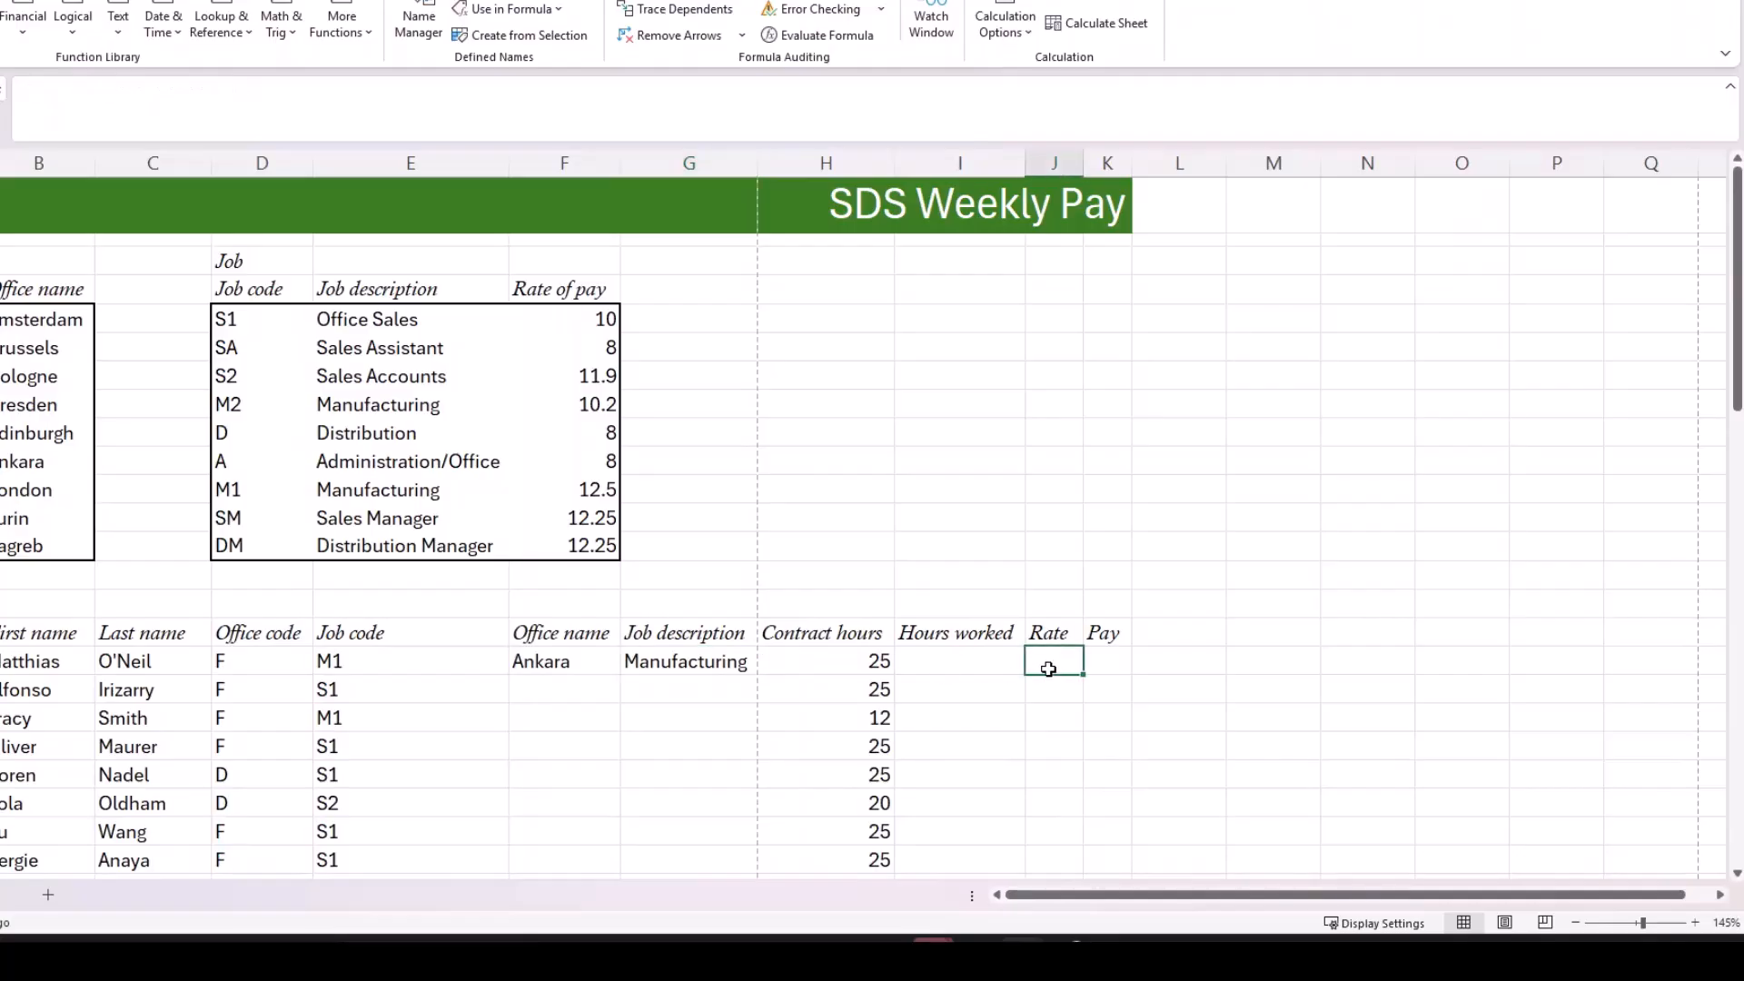
# Step: Copy the Office name and Job description formulas in F17 and G17 down for all employees
pyautogui.click(572, 661)
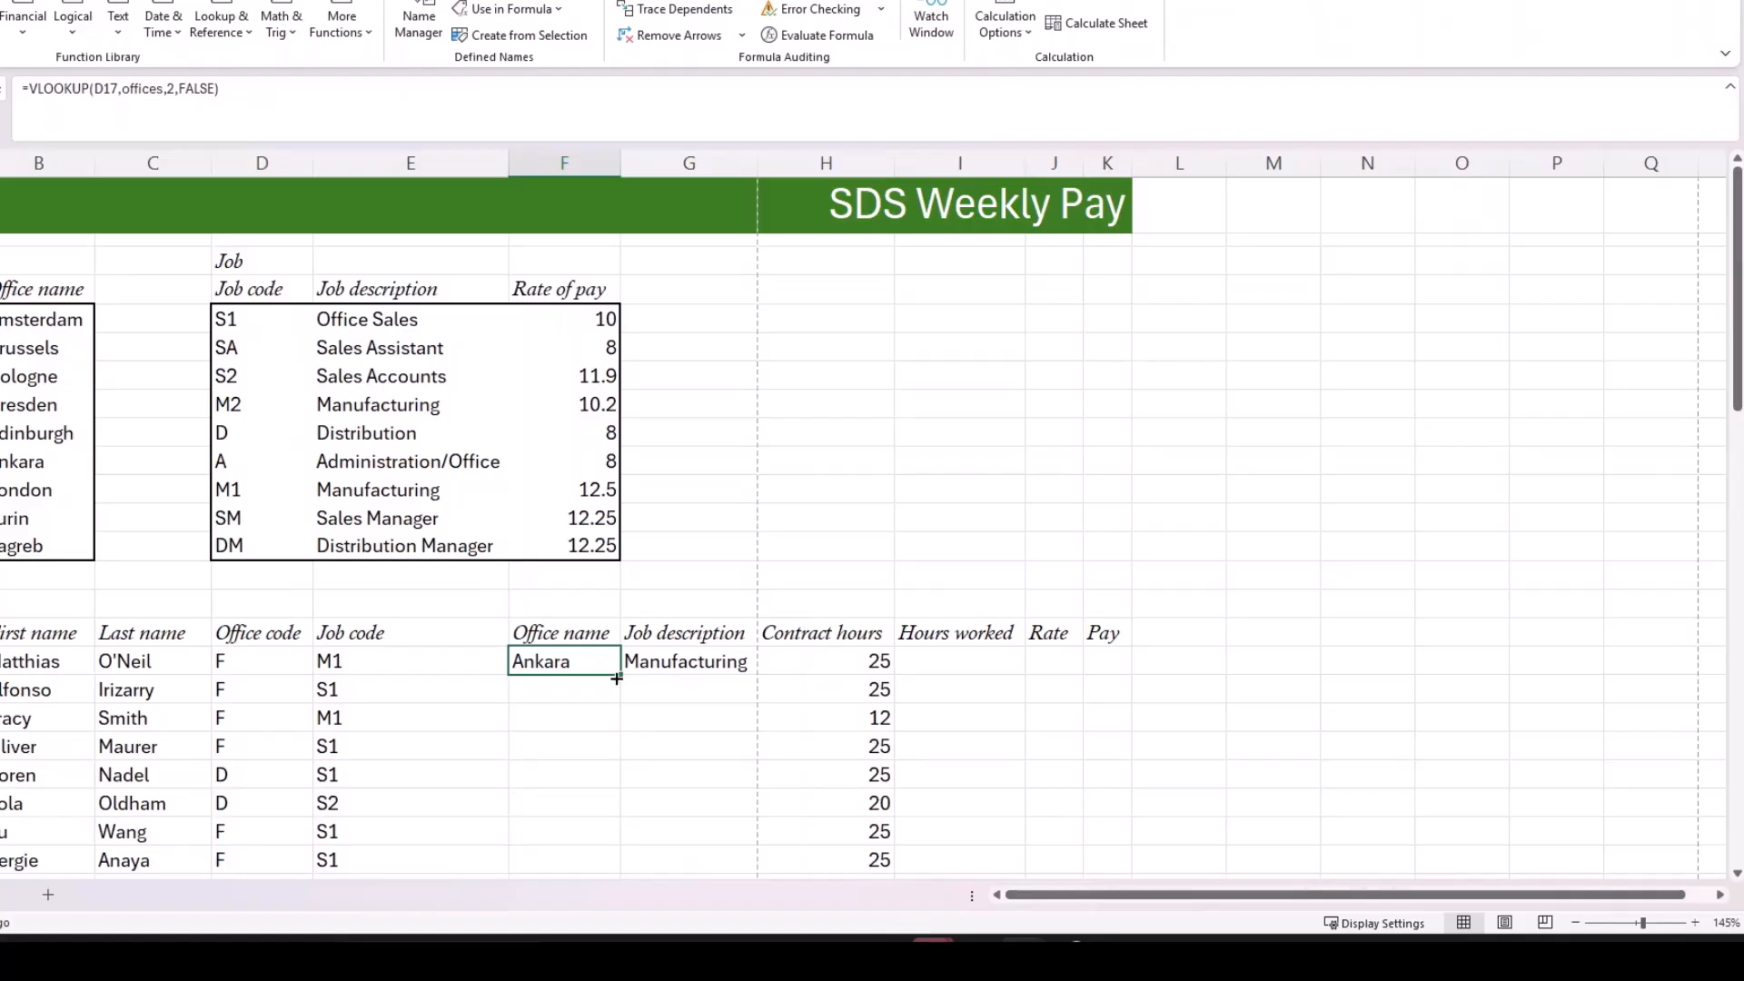
pyautogui.doubleClick(621, 677)
pyautogui.click(739, 662)
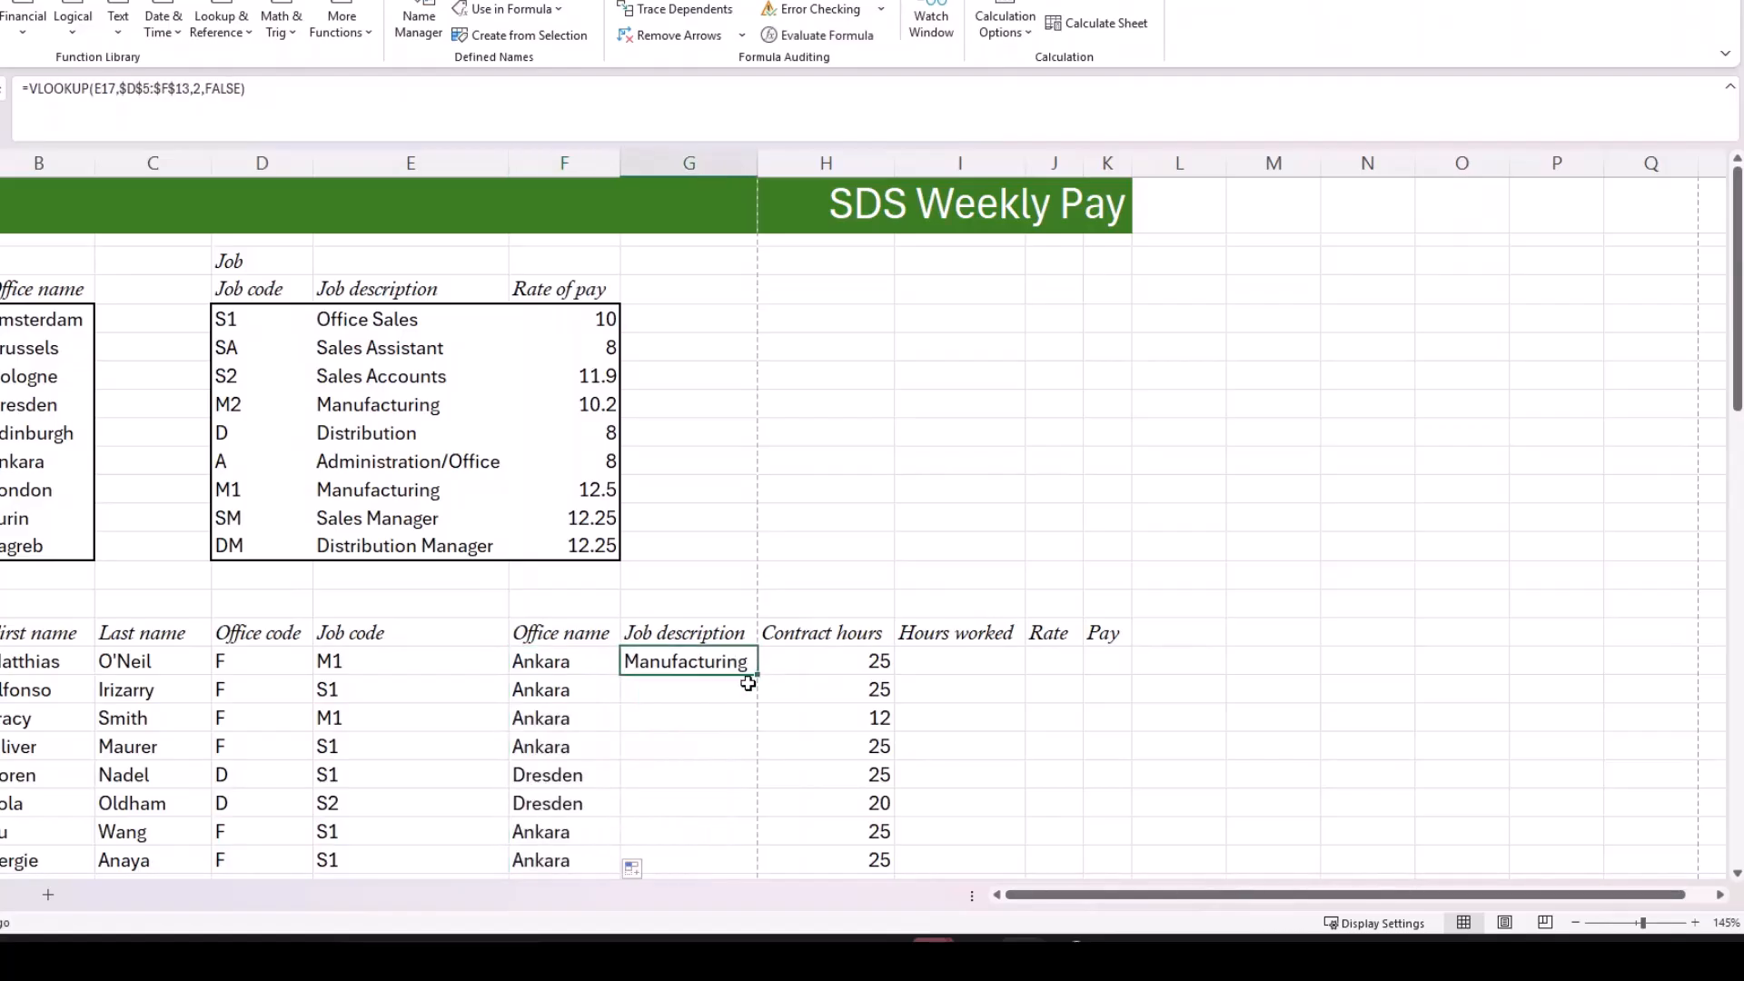
pyautogui.doubleClick(758, 680)
# Step: Begin a VLOOKUP function in J17 with its arguments dialog and use the job code in E17 as the lookup value
pyautogui.click(938, 661)
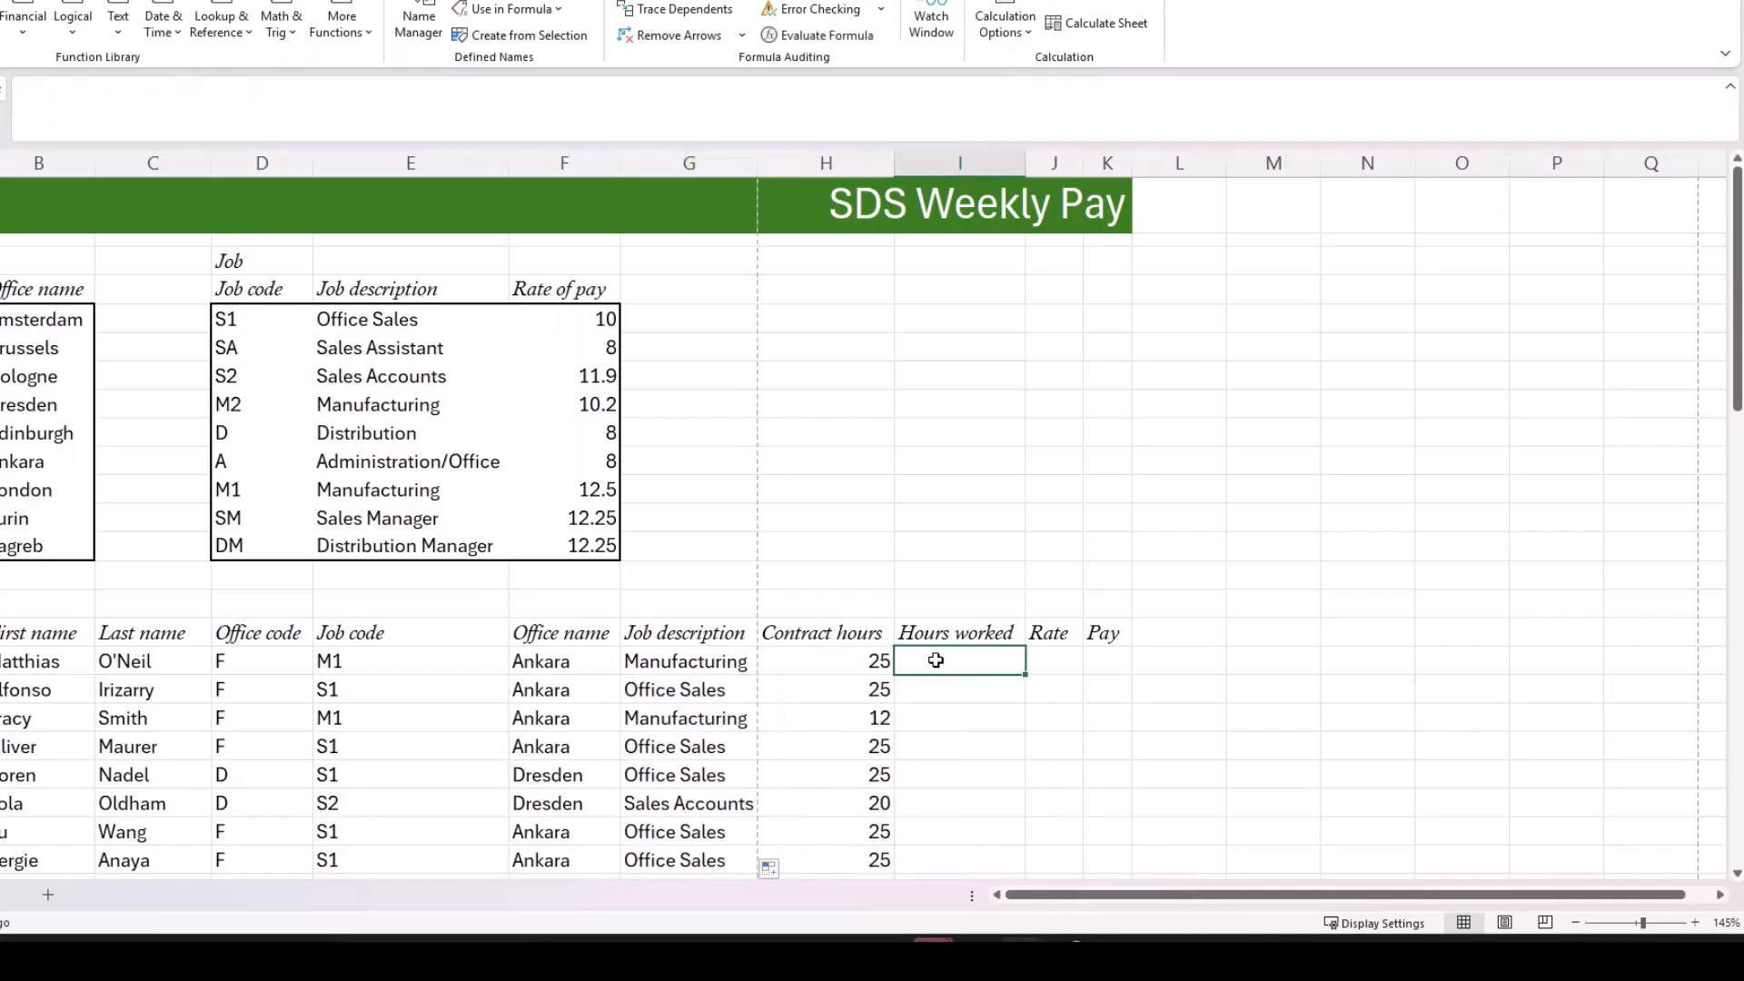
pyautogui.click(1037, 659)
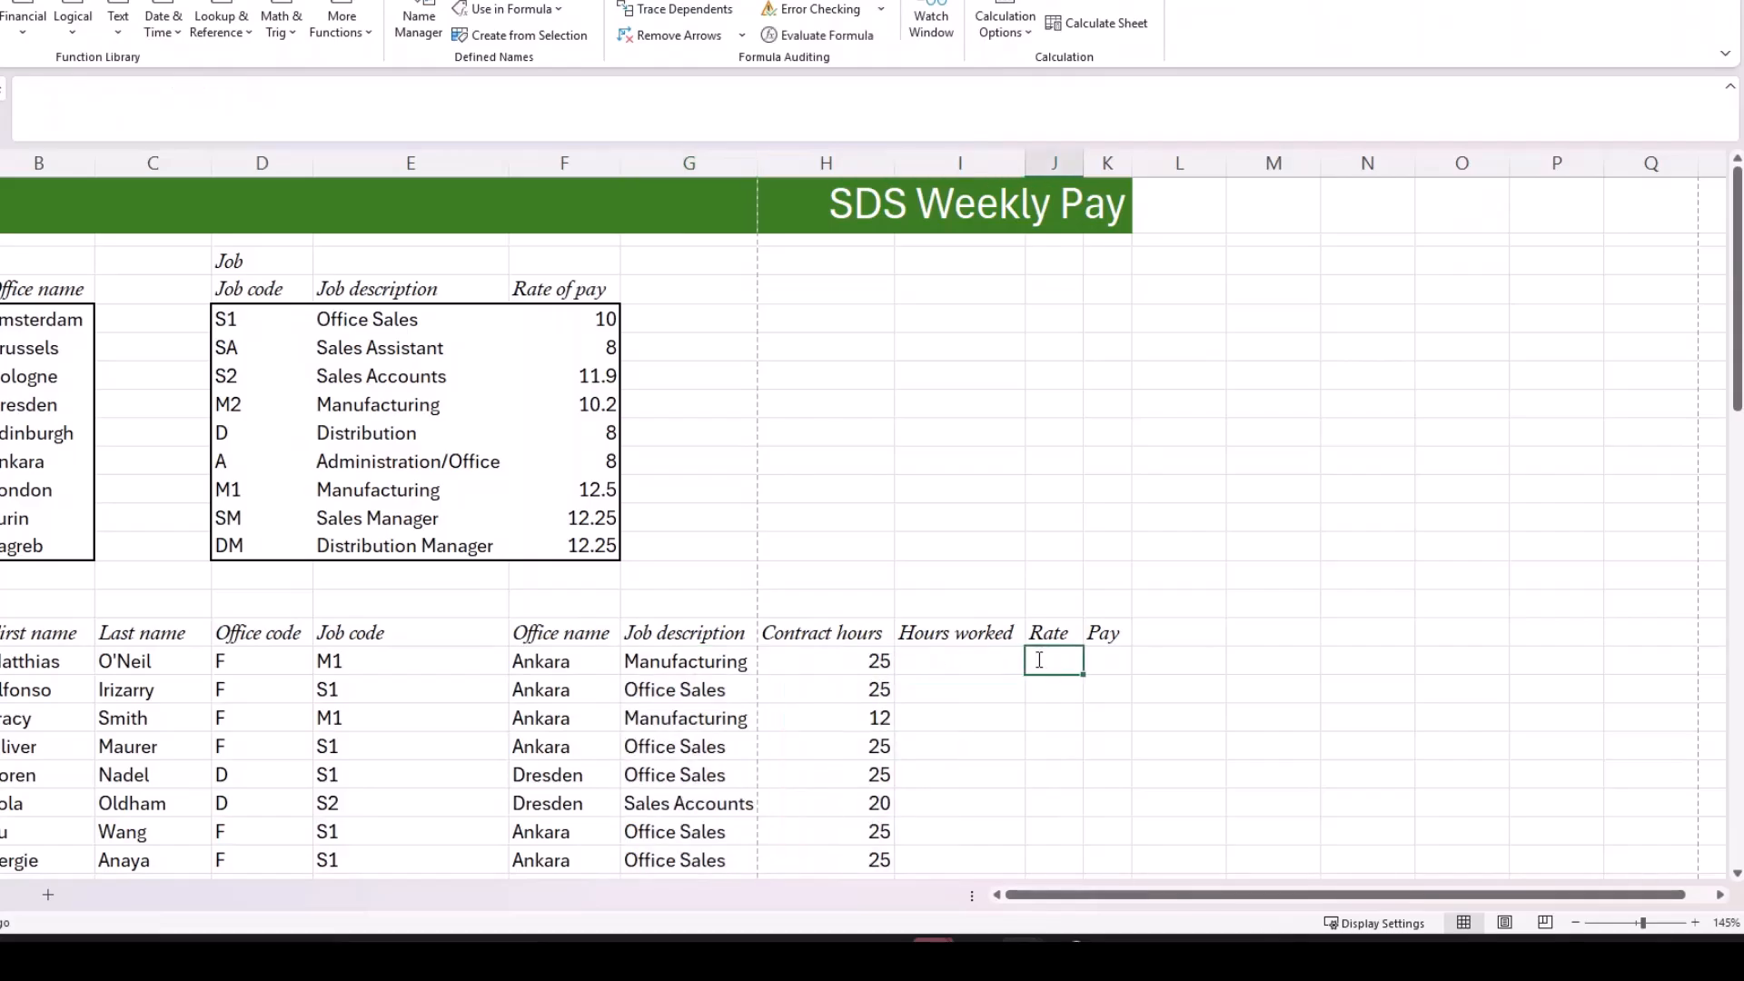
pyautogui.write('=vlo')
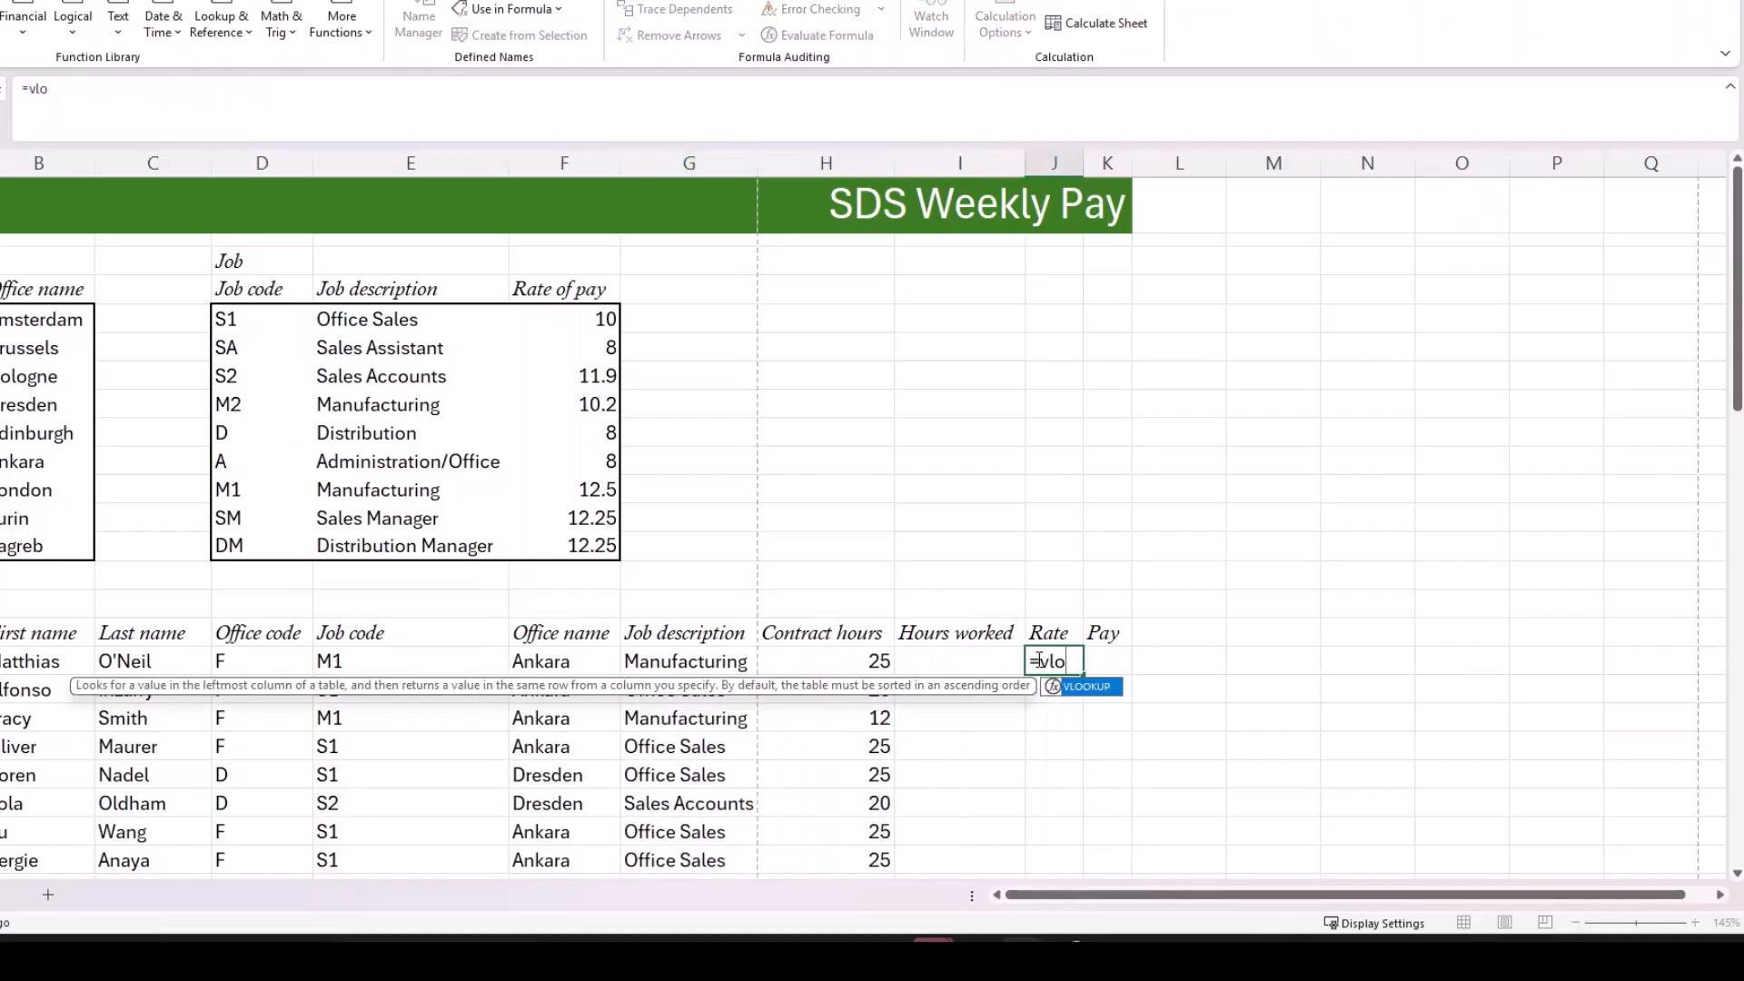
pyautogui.press('Tab')
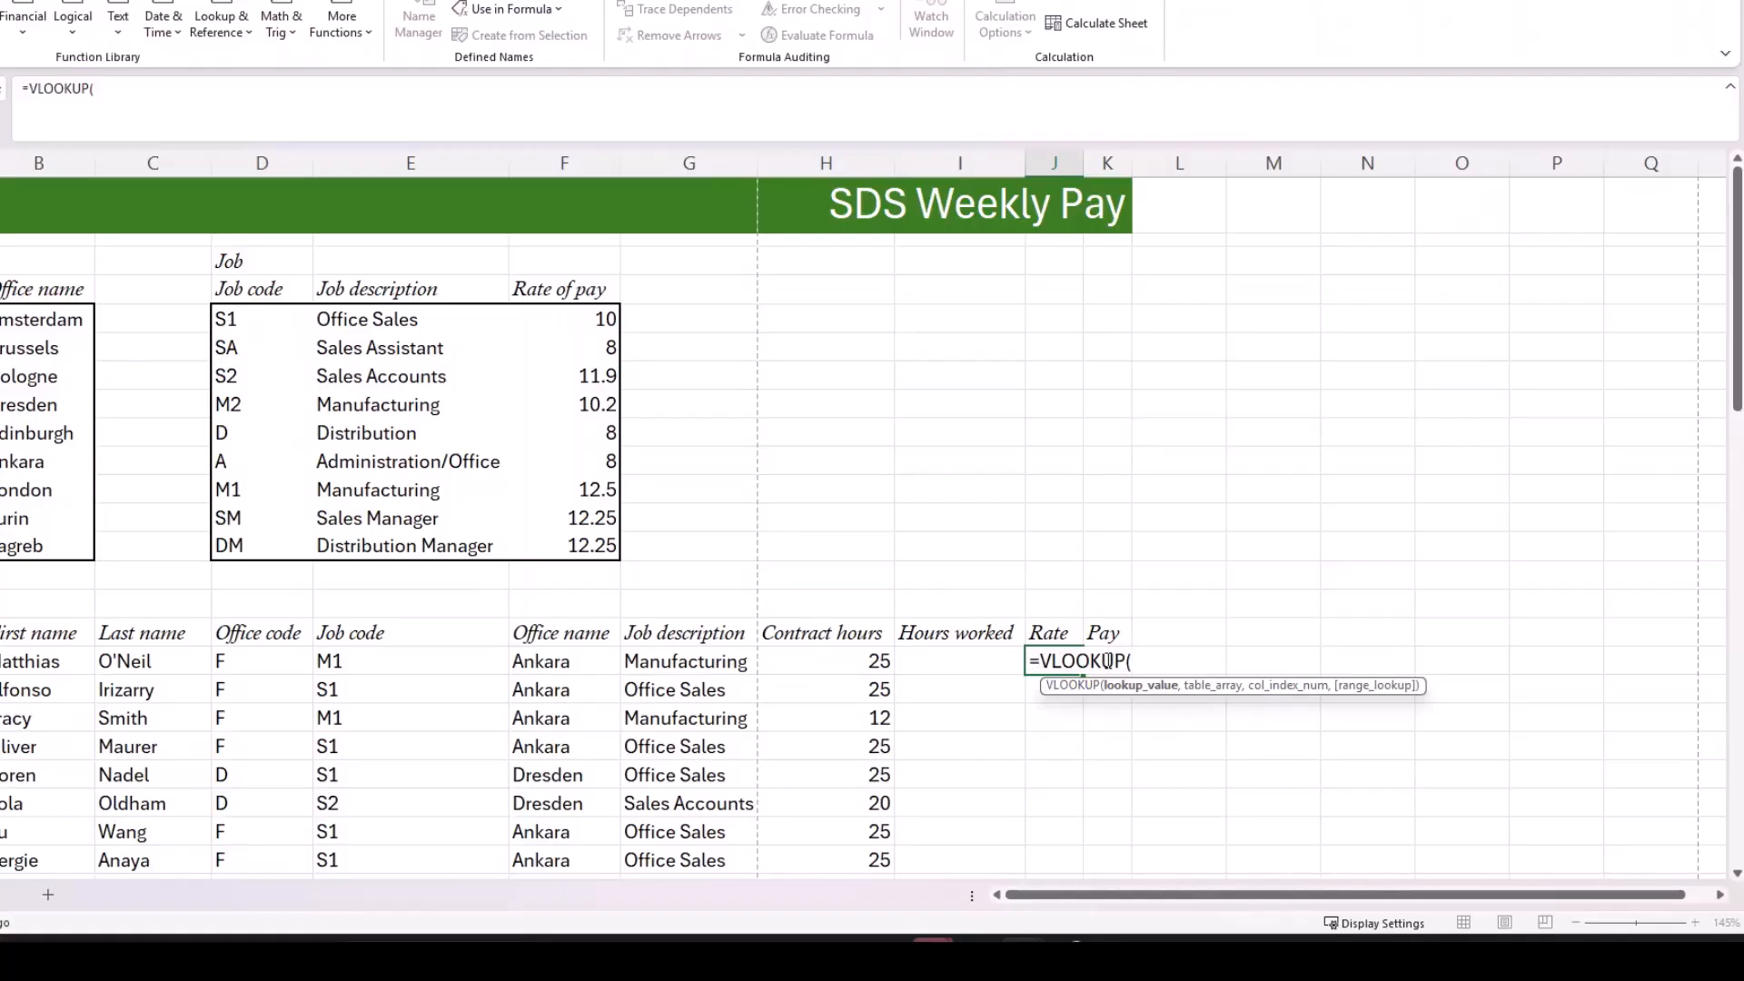
pyautogui.click(55, 89)
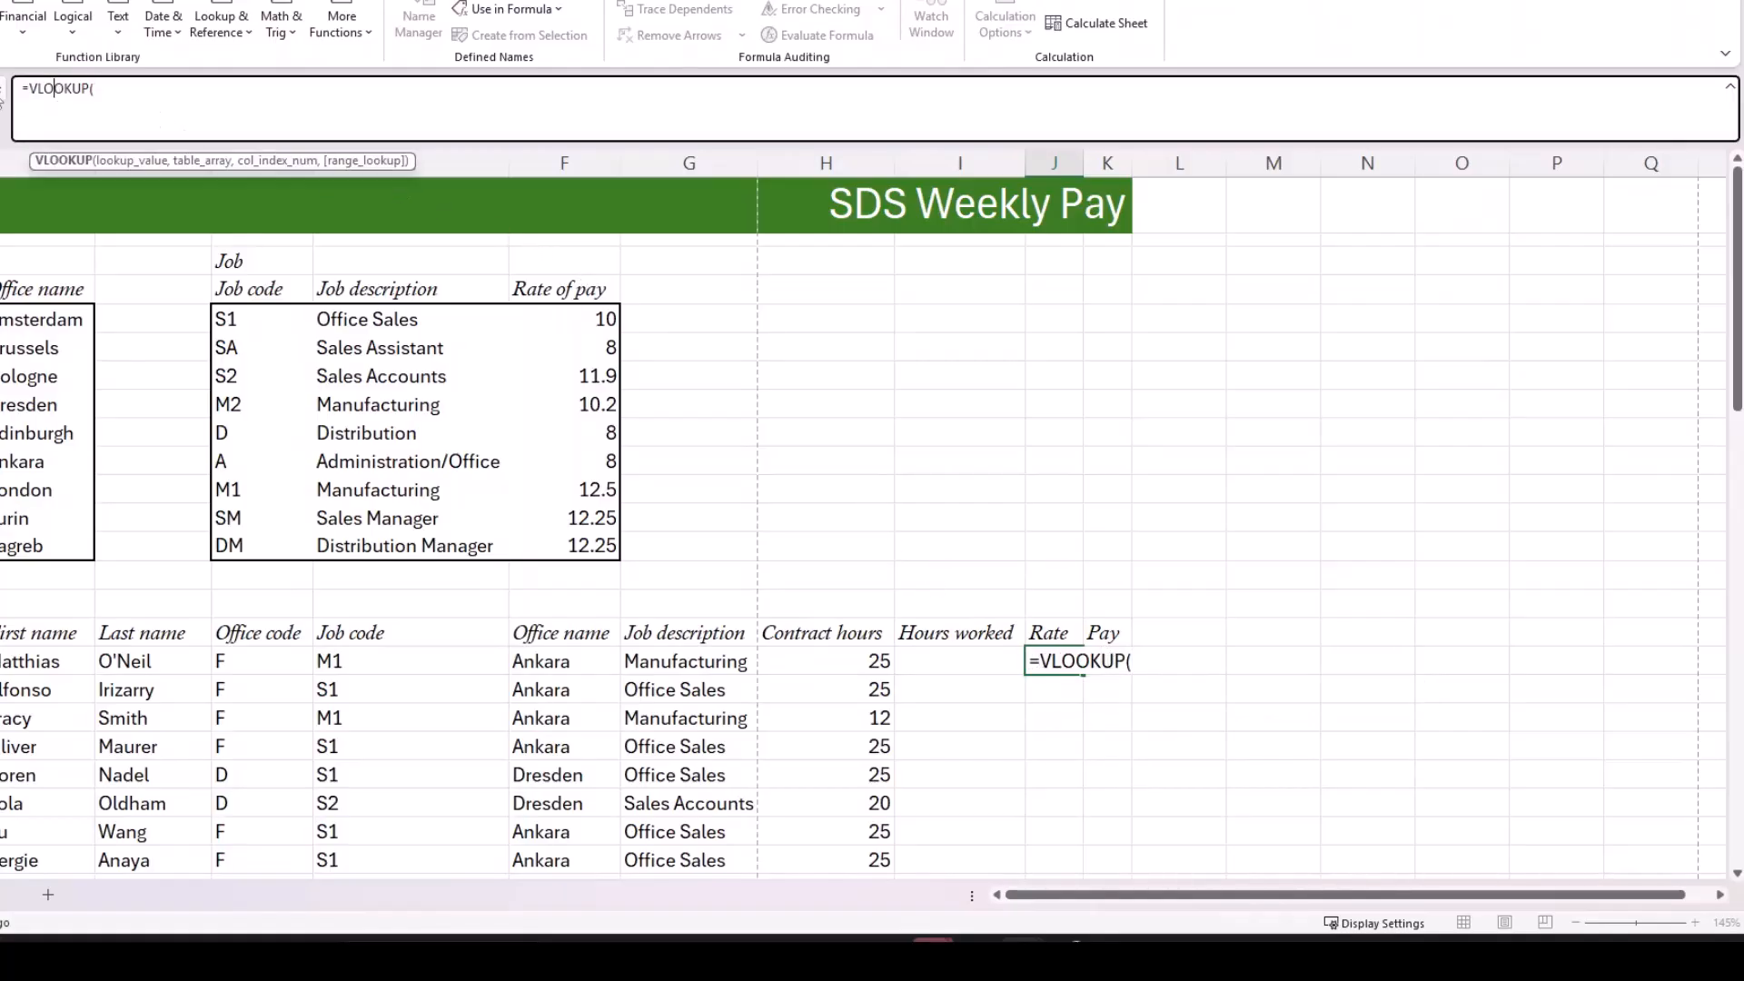
pyautogui.click(1, 95)
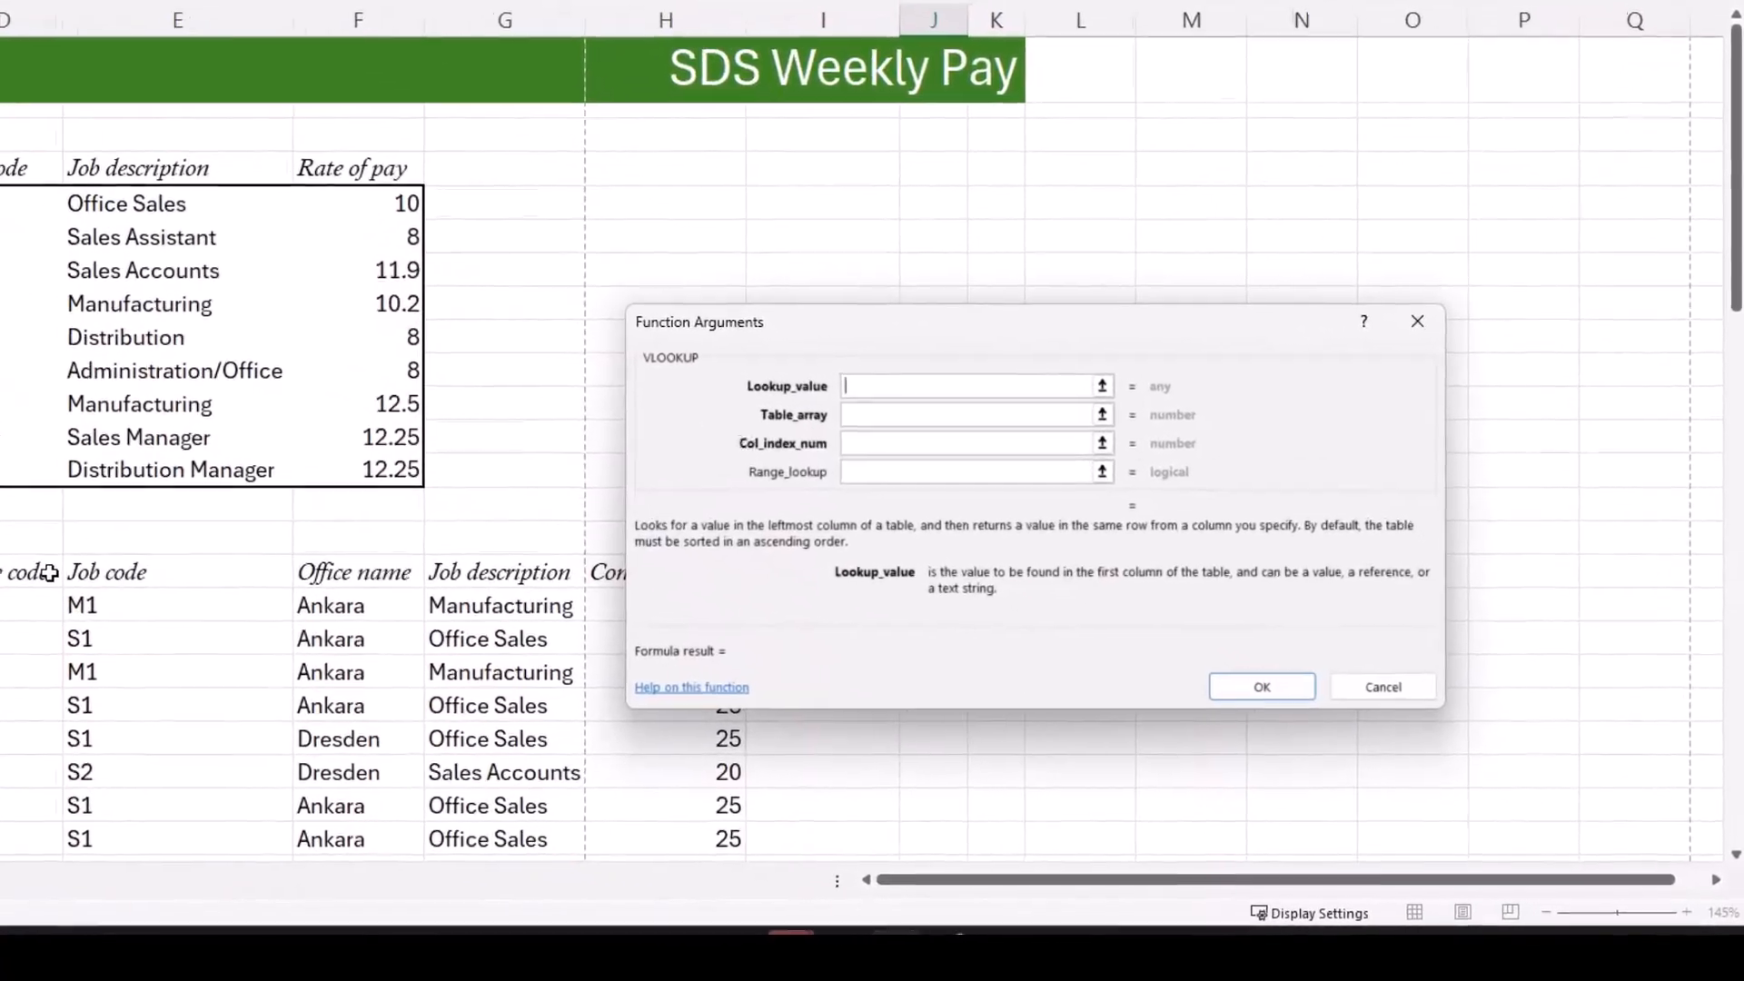
pyautogui.click(156, 610)
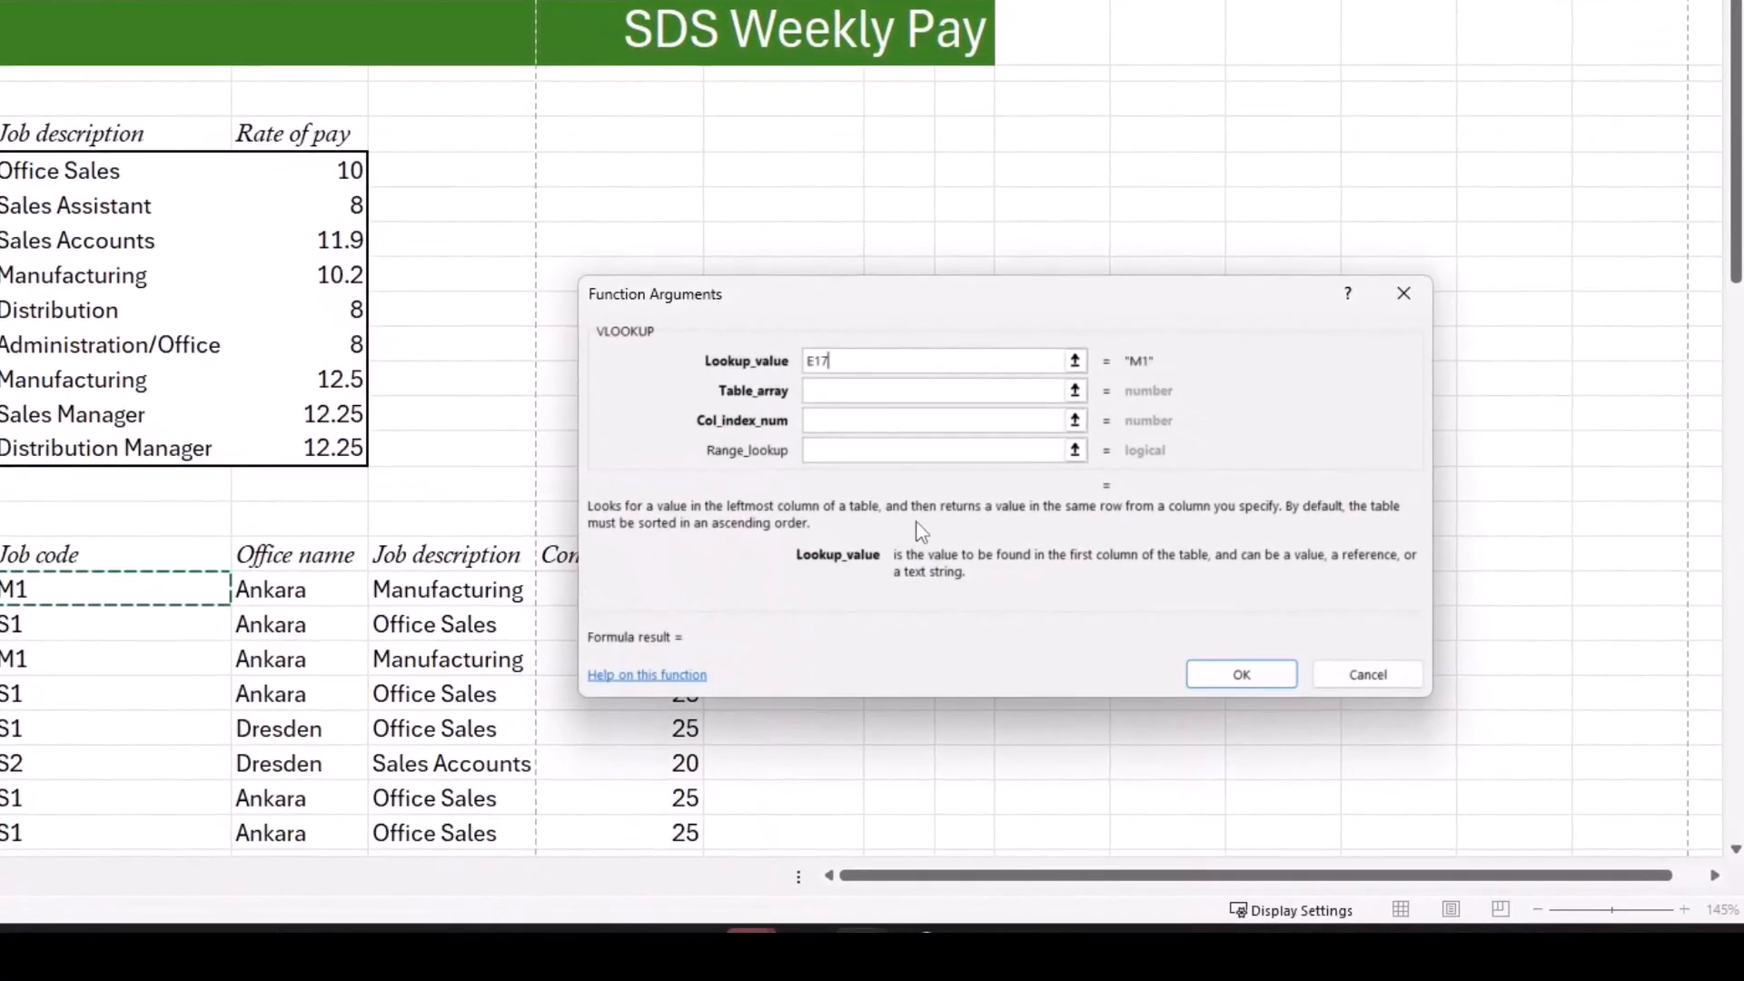
# Step: Complete the J17 VLOOKUP with table array D5:F13, column index 3 and range lookup false, and confirm it
pyautogui.click(863, 389)
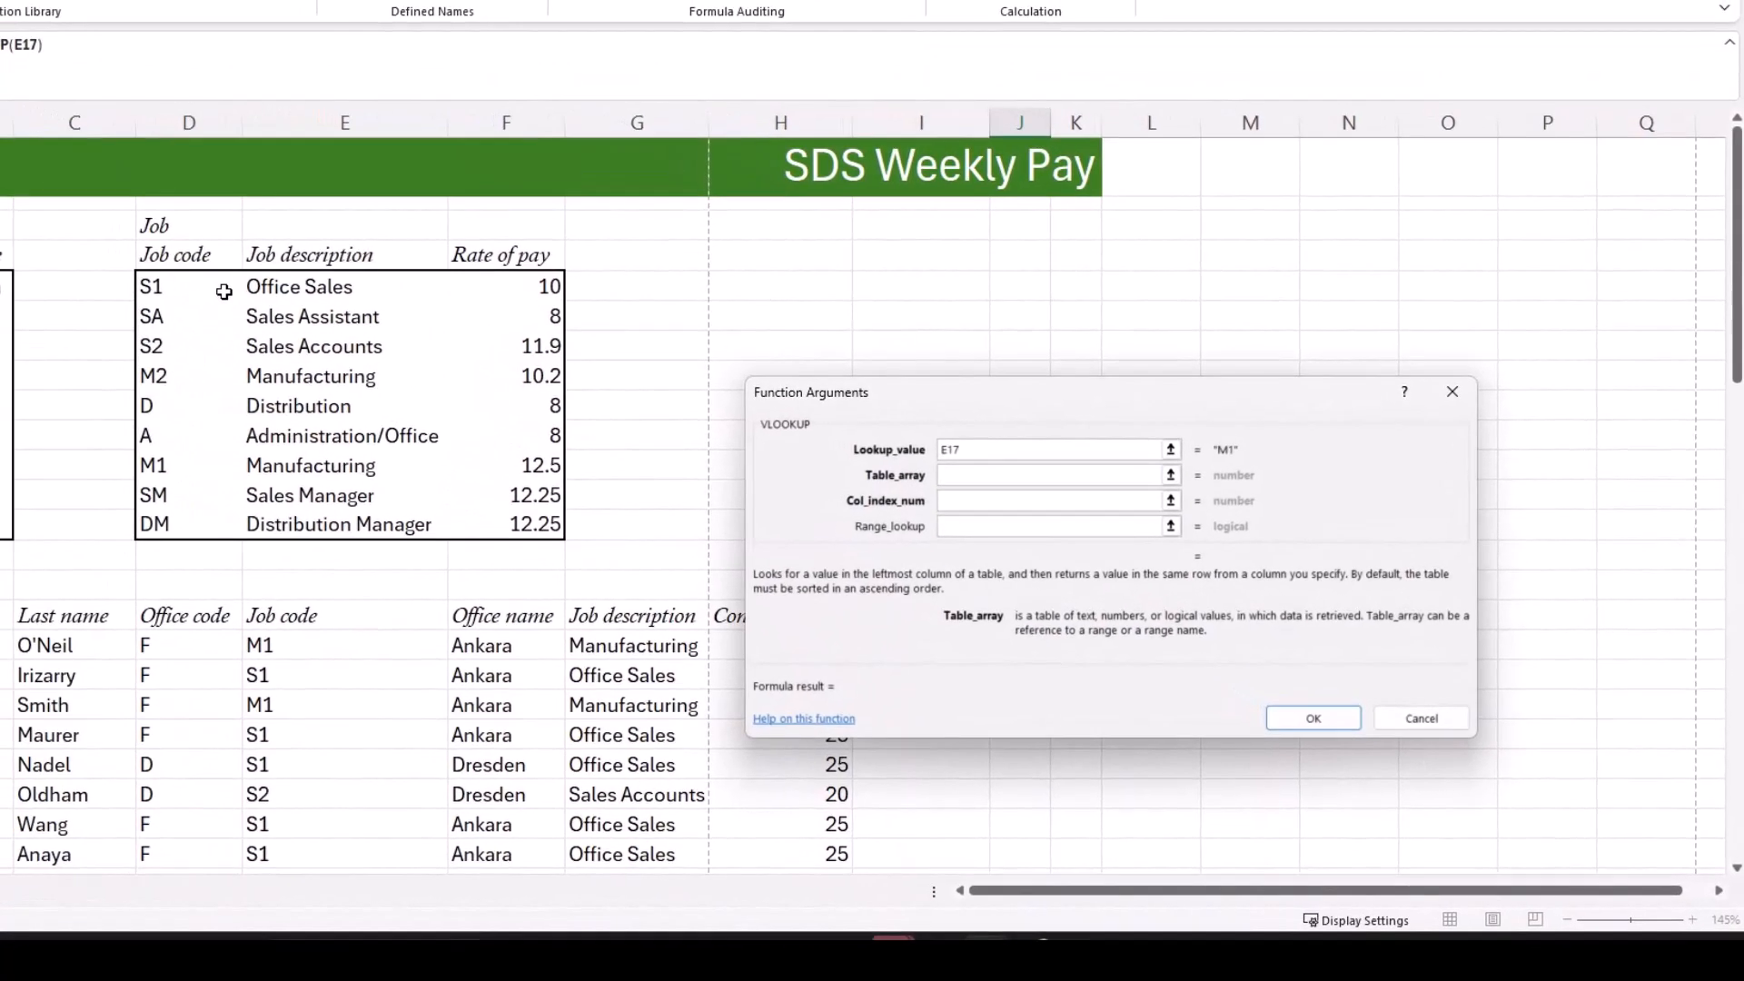
pyautogui.click(214, 303)
pyautogui.moveTo(213, 303); pyautogui.dragTo(556, 527)
pyautogui.click(973, 500)
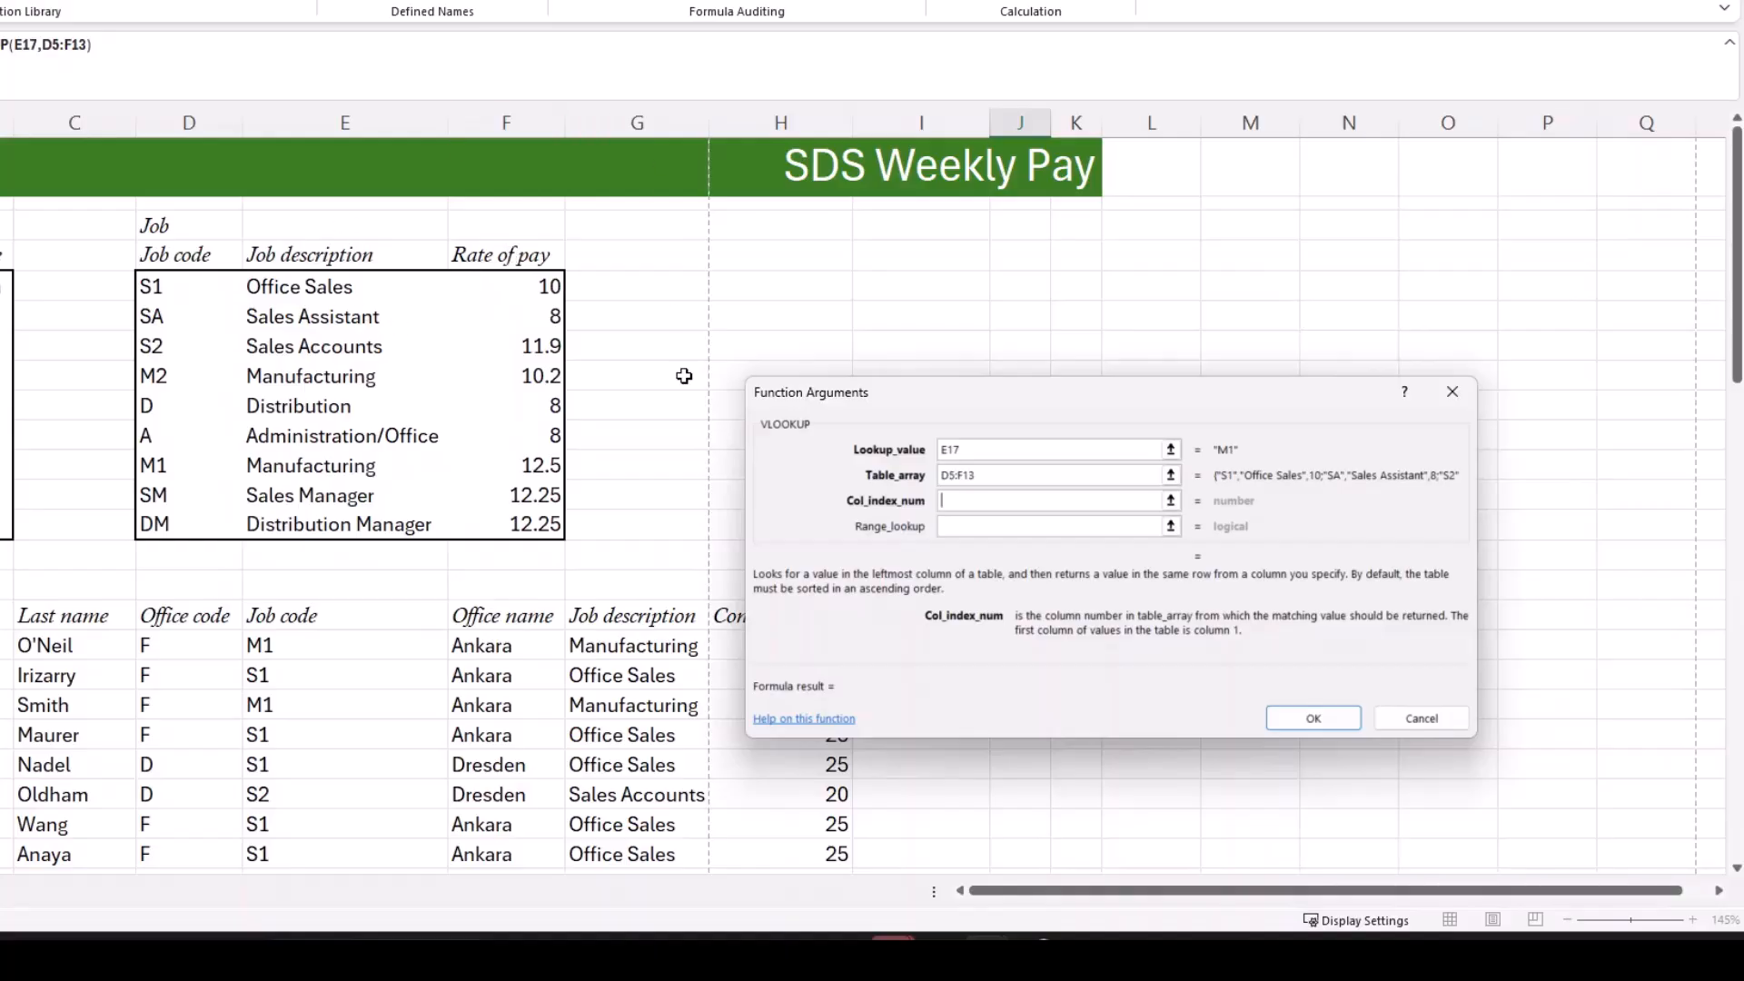
pyautogui.write('3')
pyautogui.click(974, 527)
pyautogui.write('false')
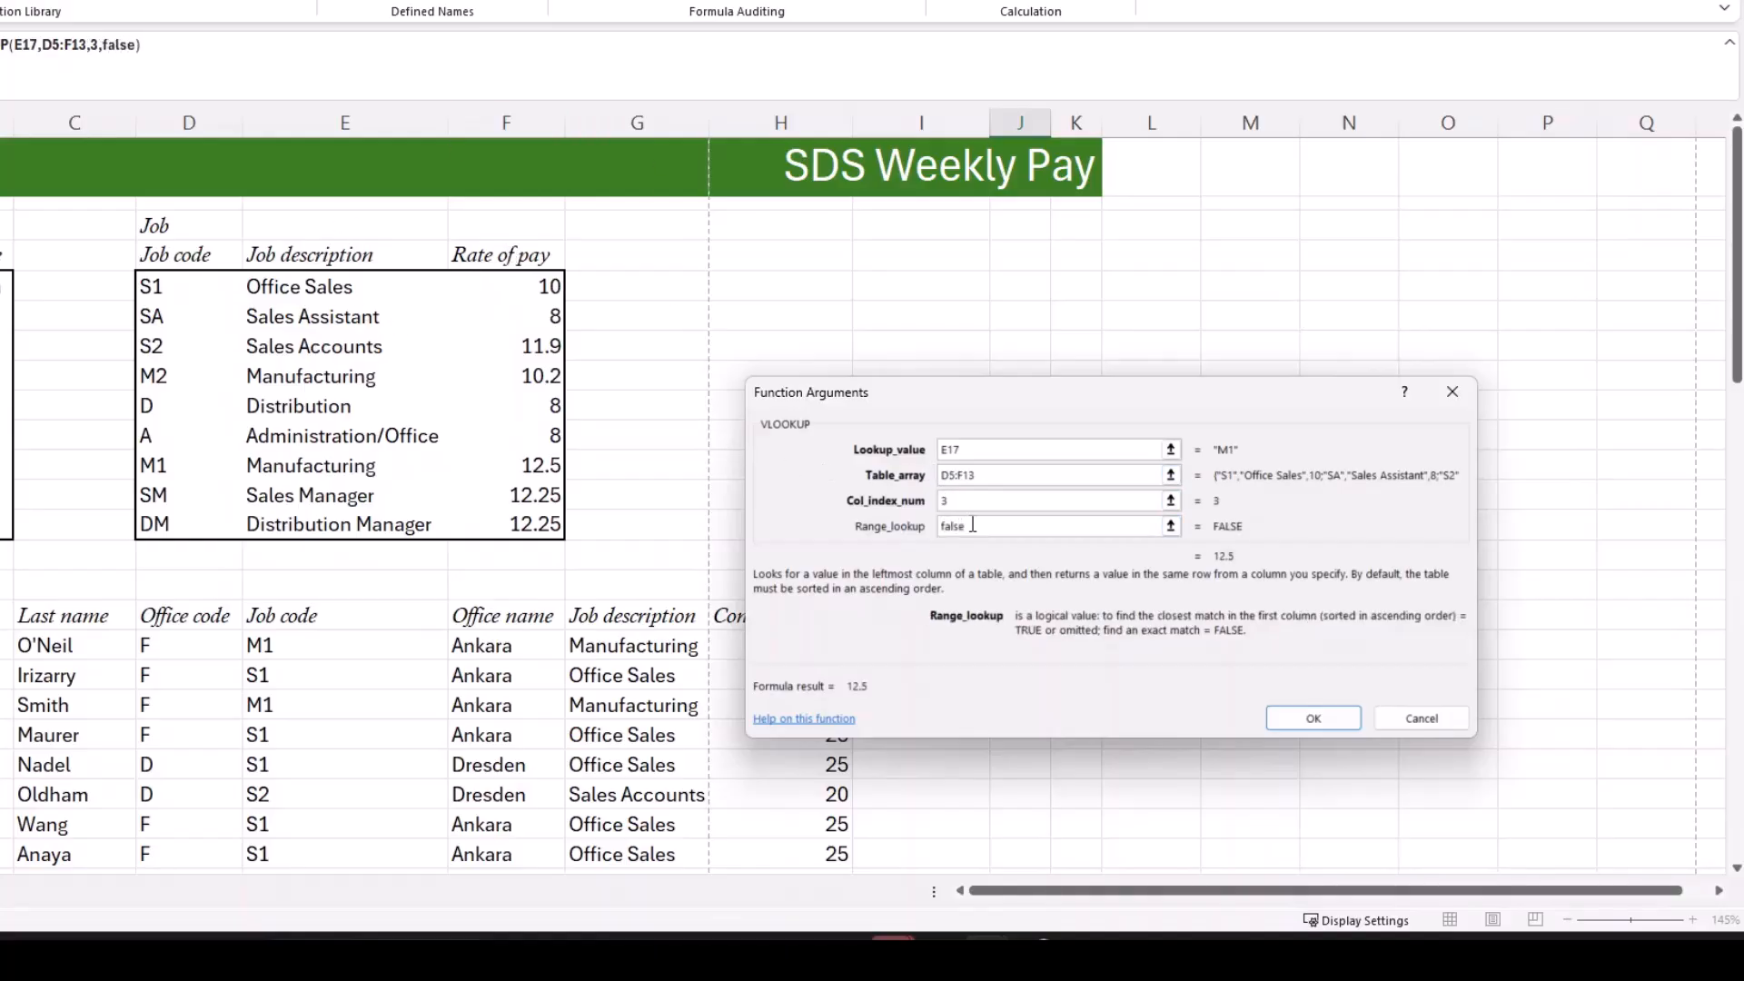
pyautogui.click(1317, 719)
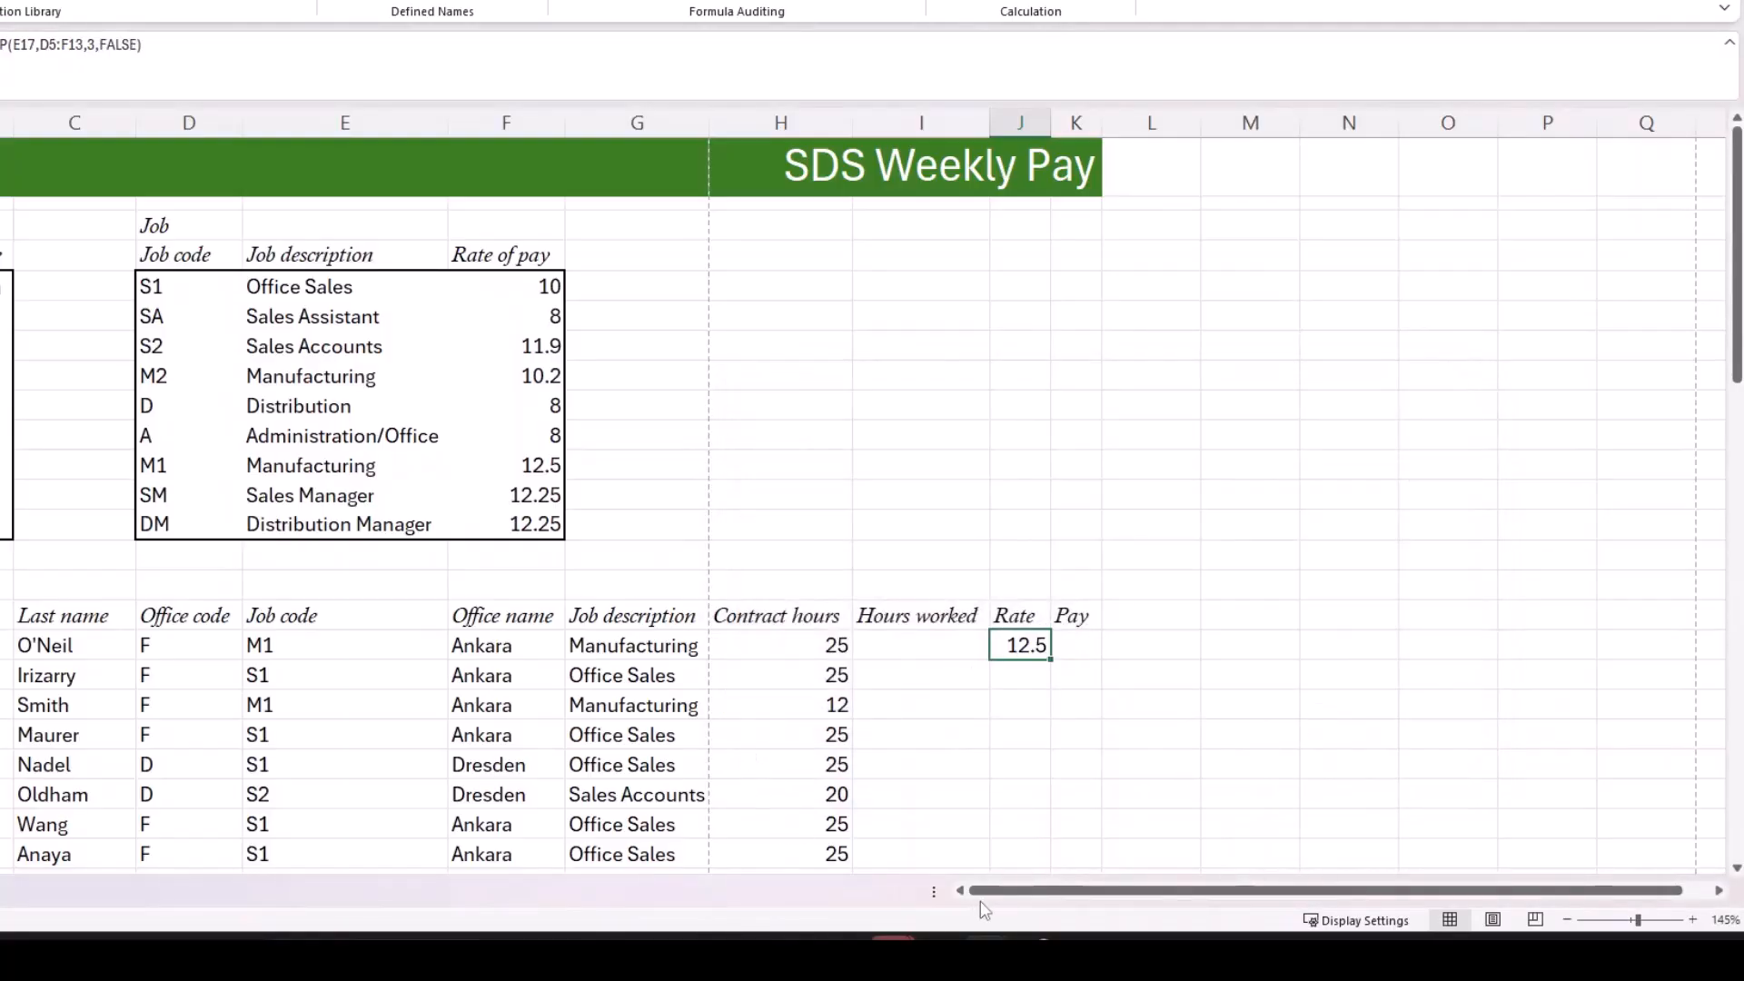
pyautogui.click(893, 954)
pyautogui.scroll(-7, 1066, 527)
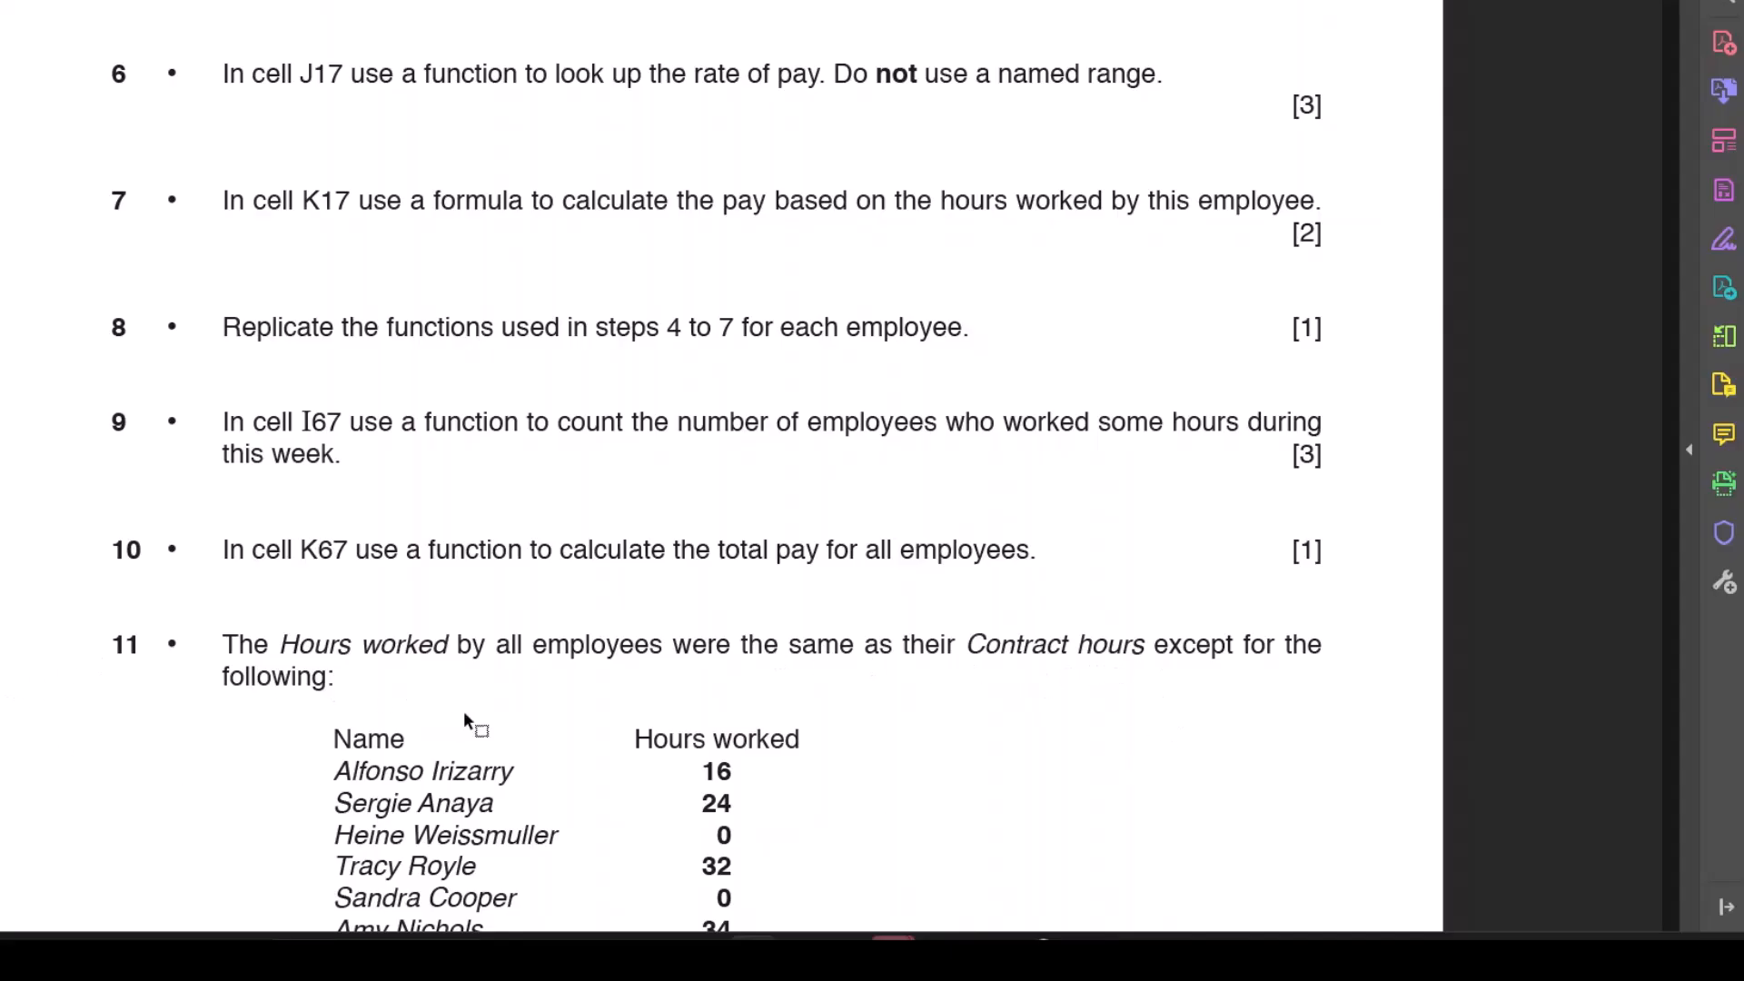
pyautogui.scroll(-5, 467, 720)
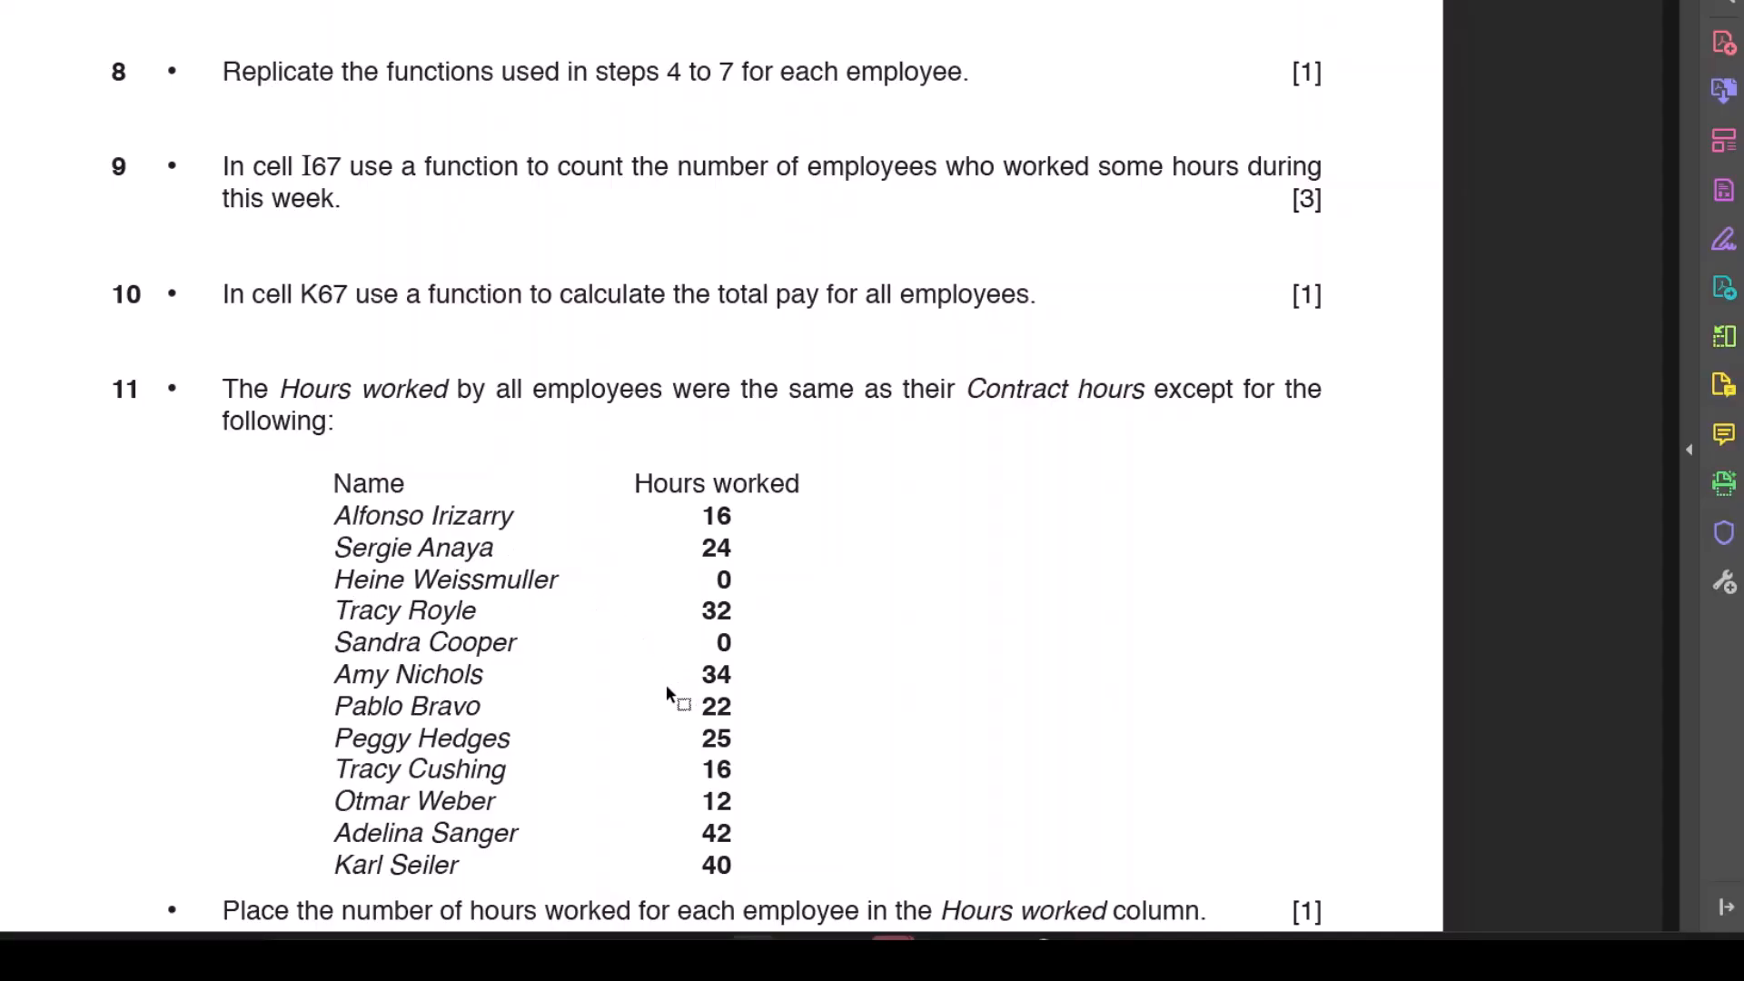
pyautogui.scroll(1, 681, 690)
pyautogui.scroll(1, 681, 668)
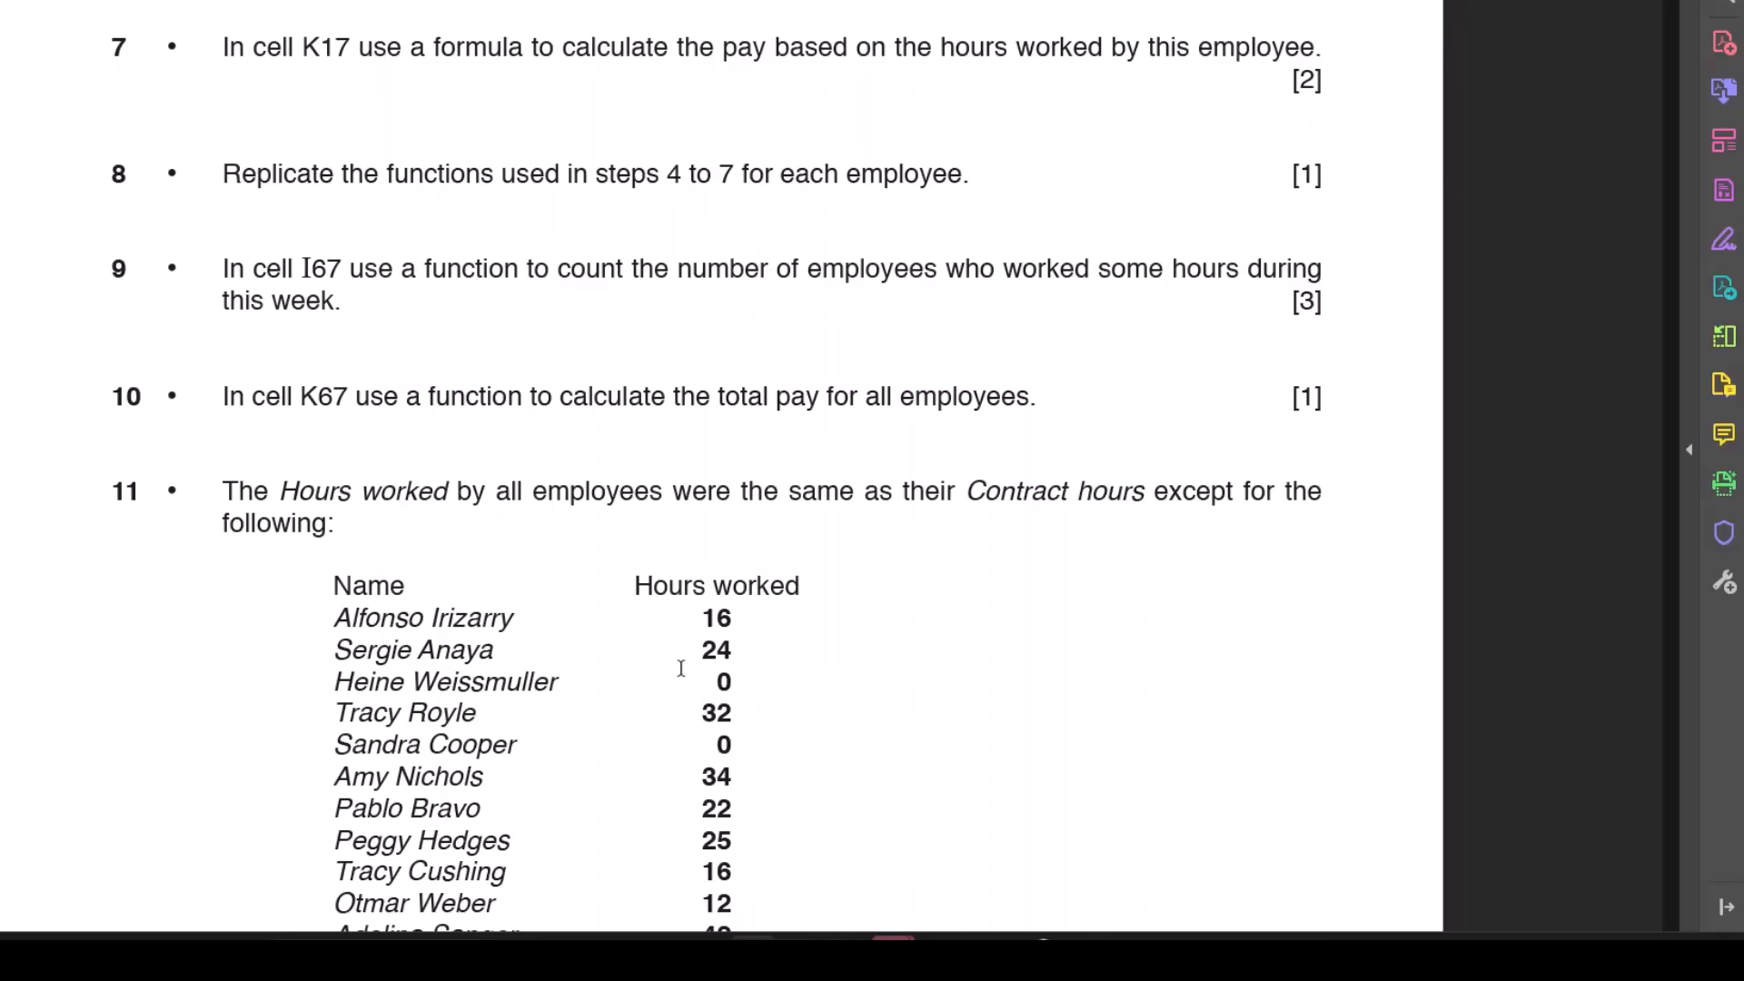
pyautogui.scroll(2, 682, 668)
pyautogui.scroll(-5, 683, 676)
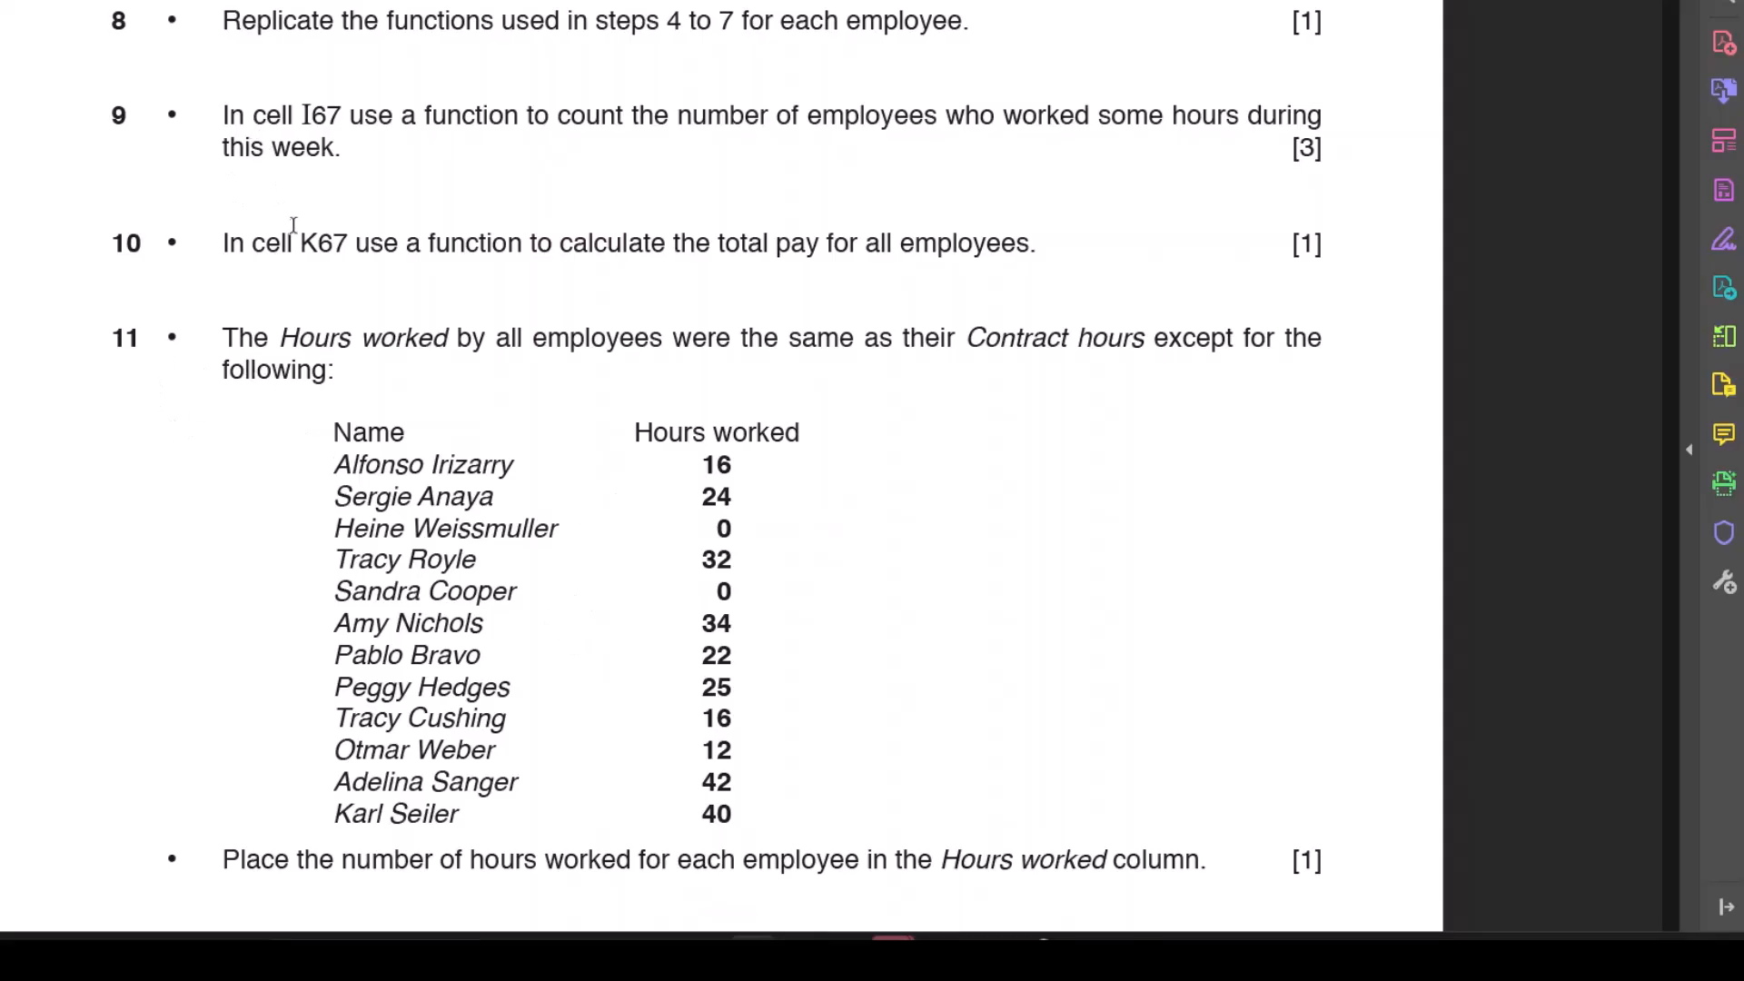
pyautogui.click(987, 955)
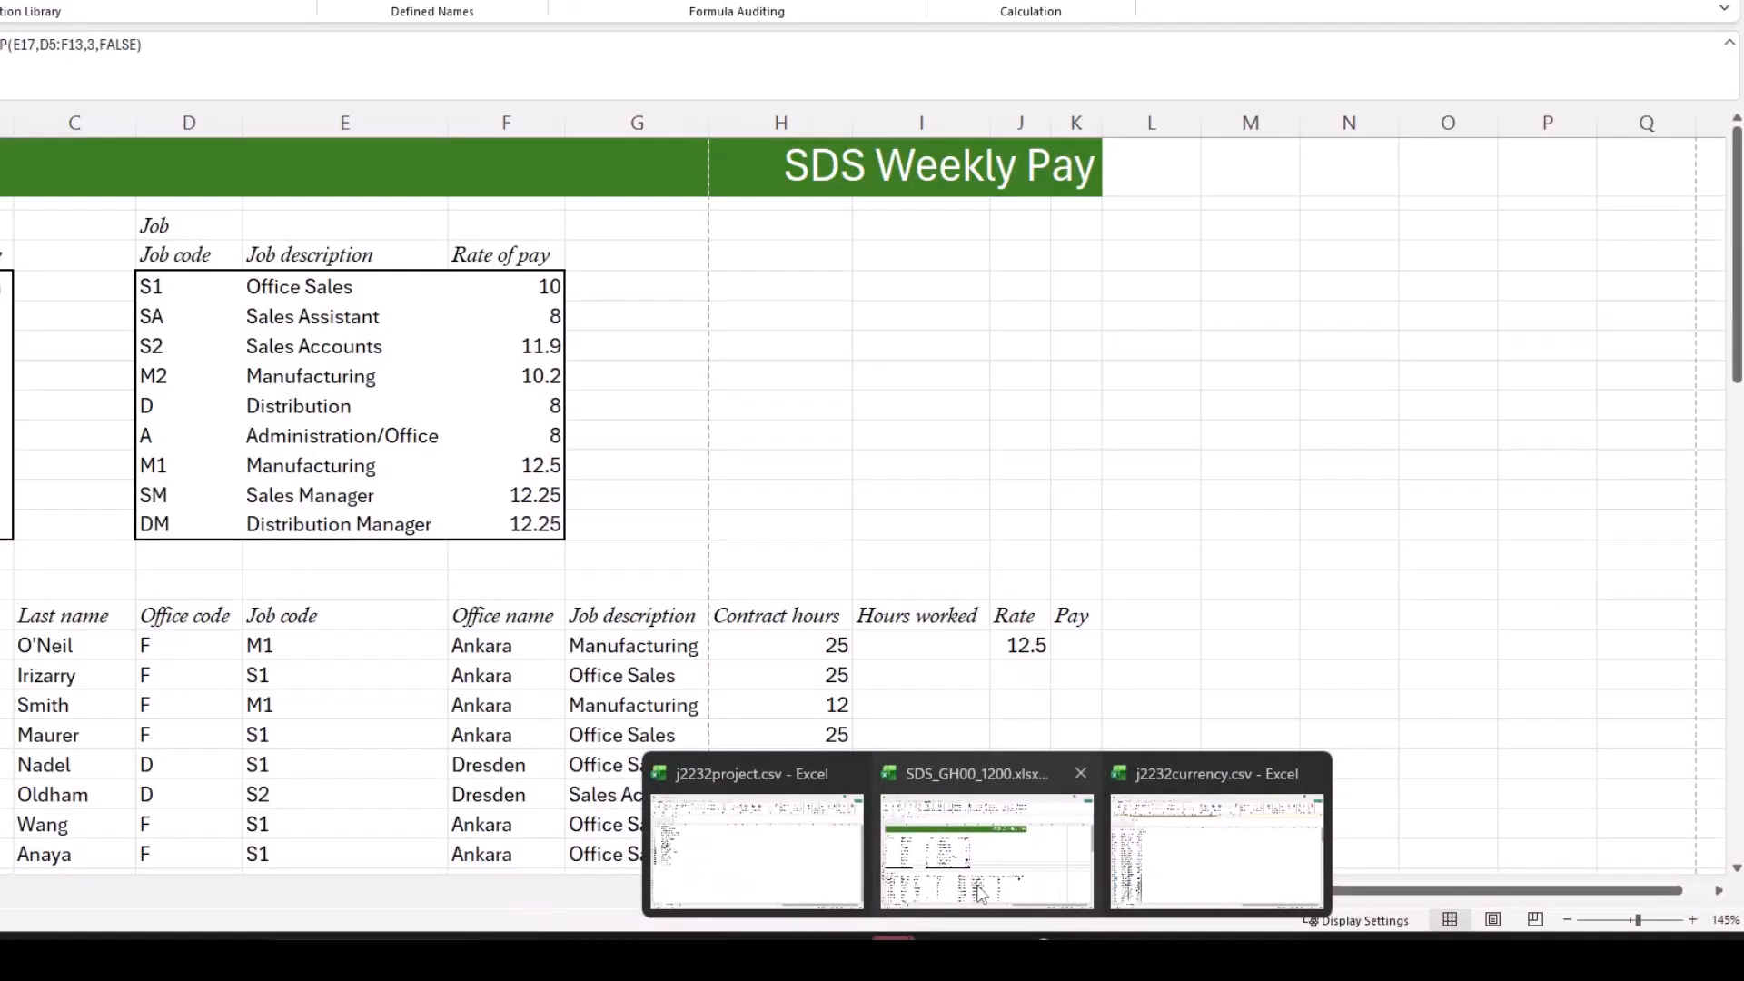
pyautogui.click(988, 854)
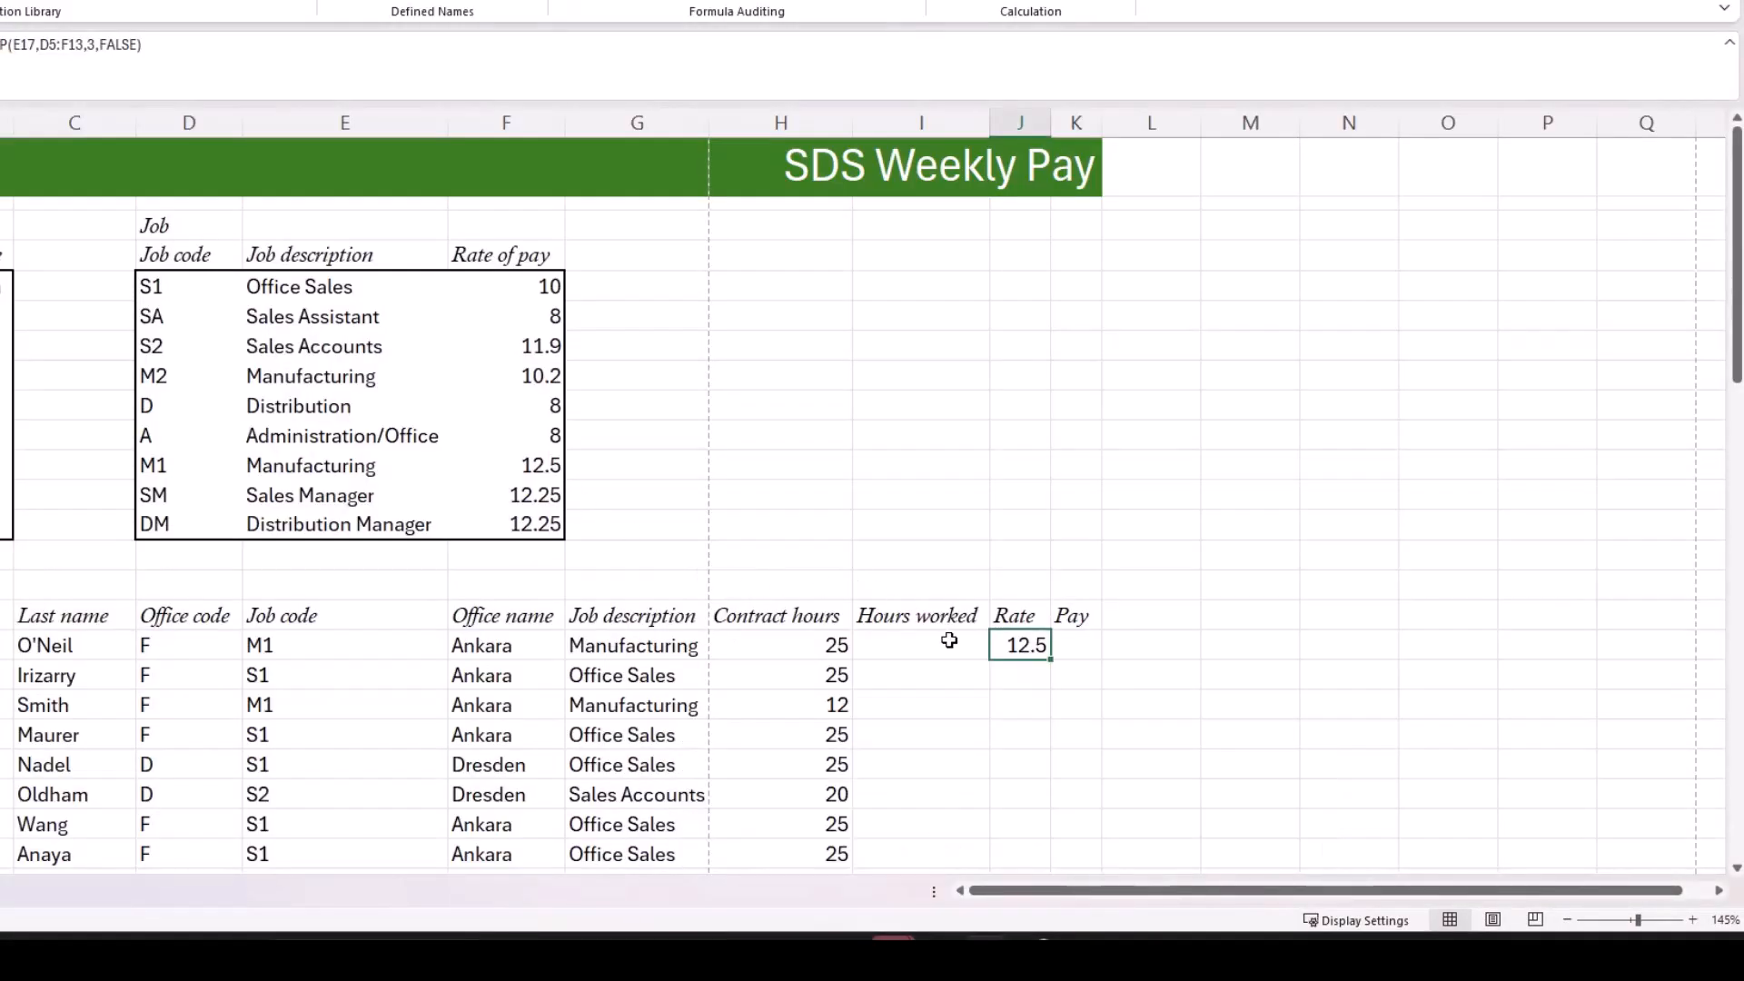
# Step: Try copying the J17 formula down the Rate column, and make its table array absolute as $D$5:$F$13
pyautogui.doubleClick(1051, 660)
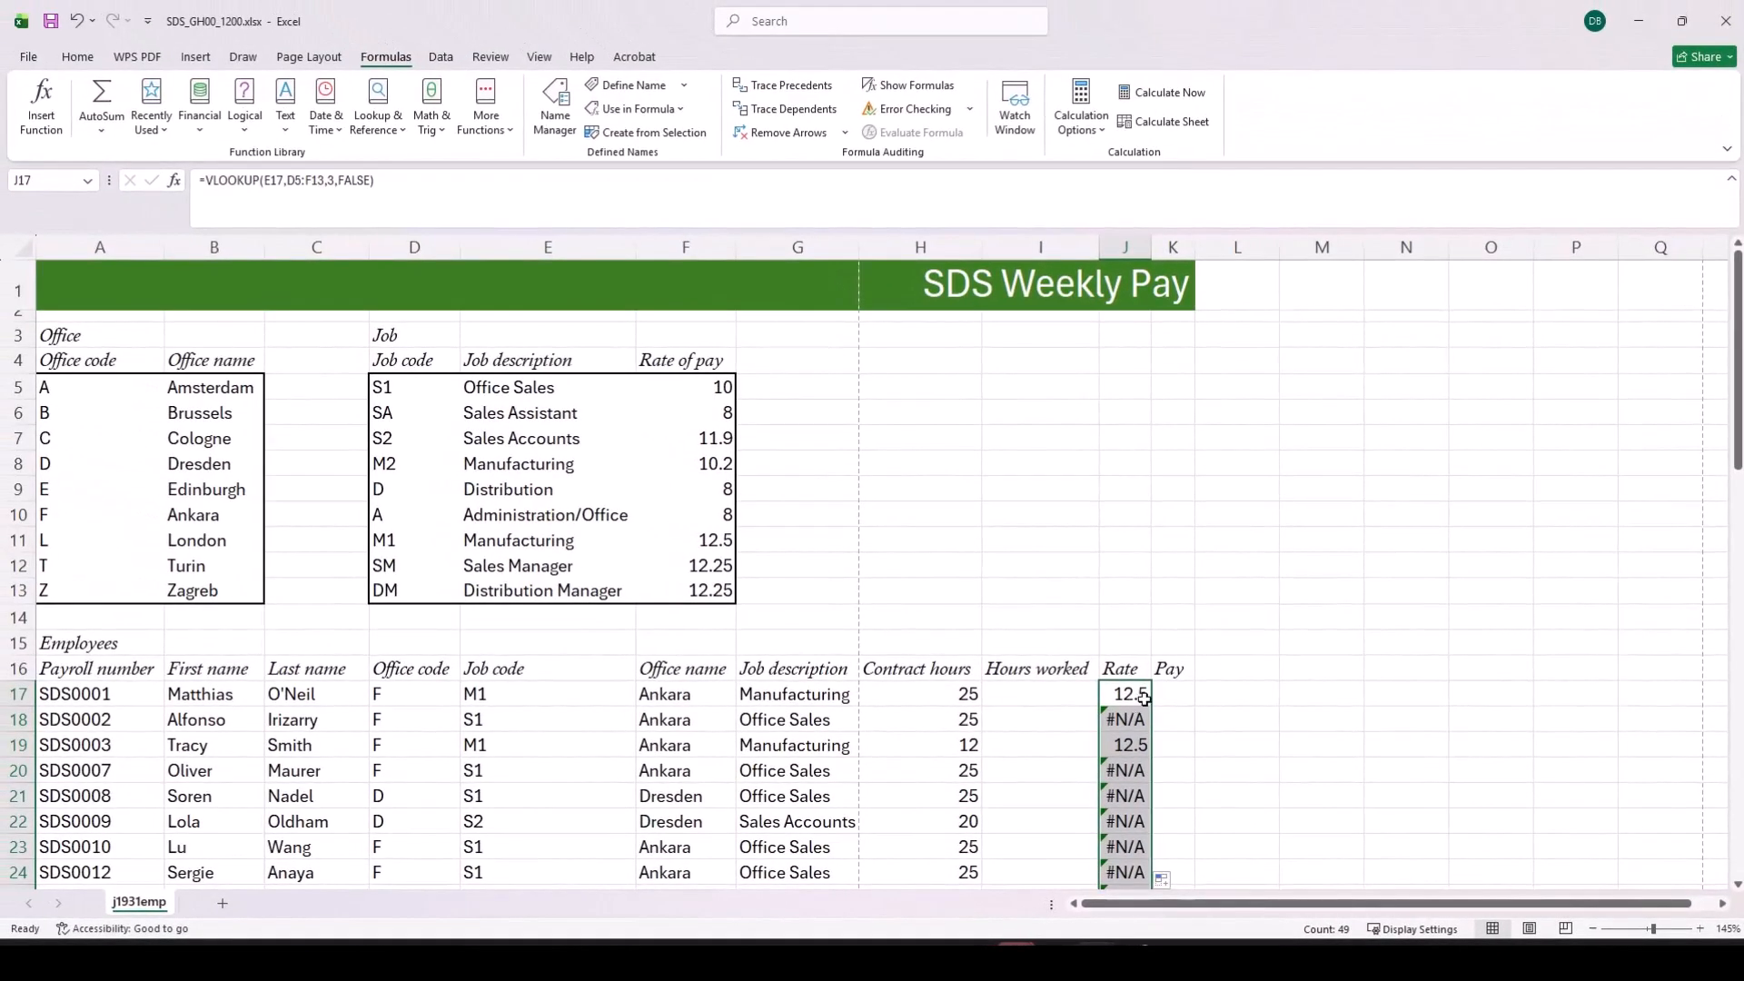
pyautogui.click(1140, 696)
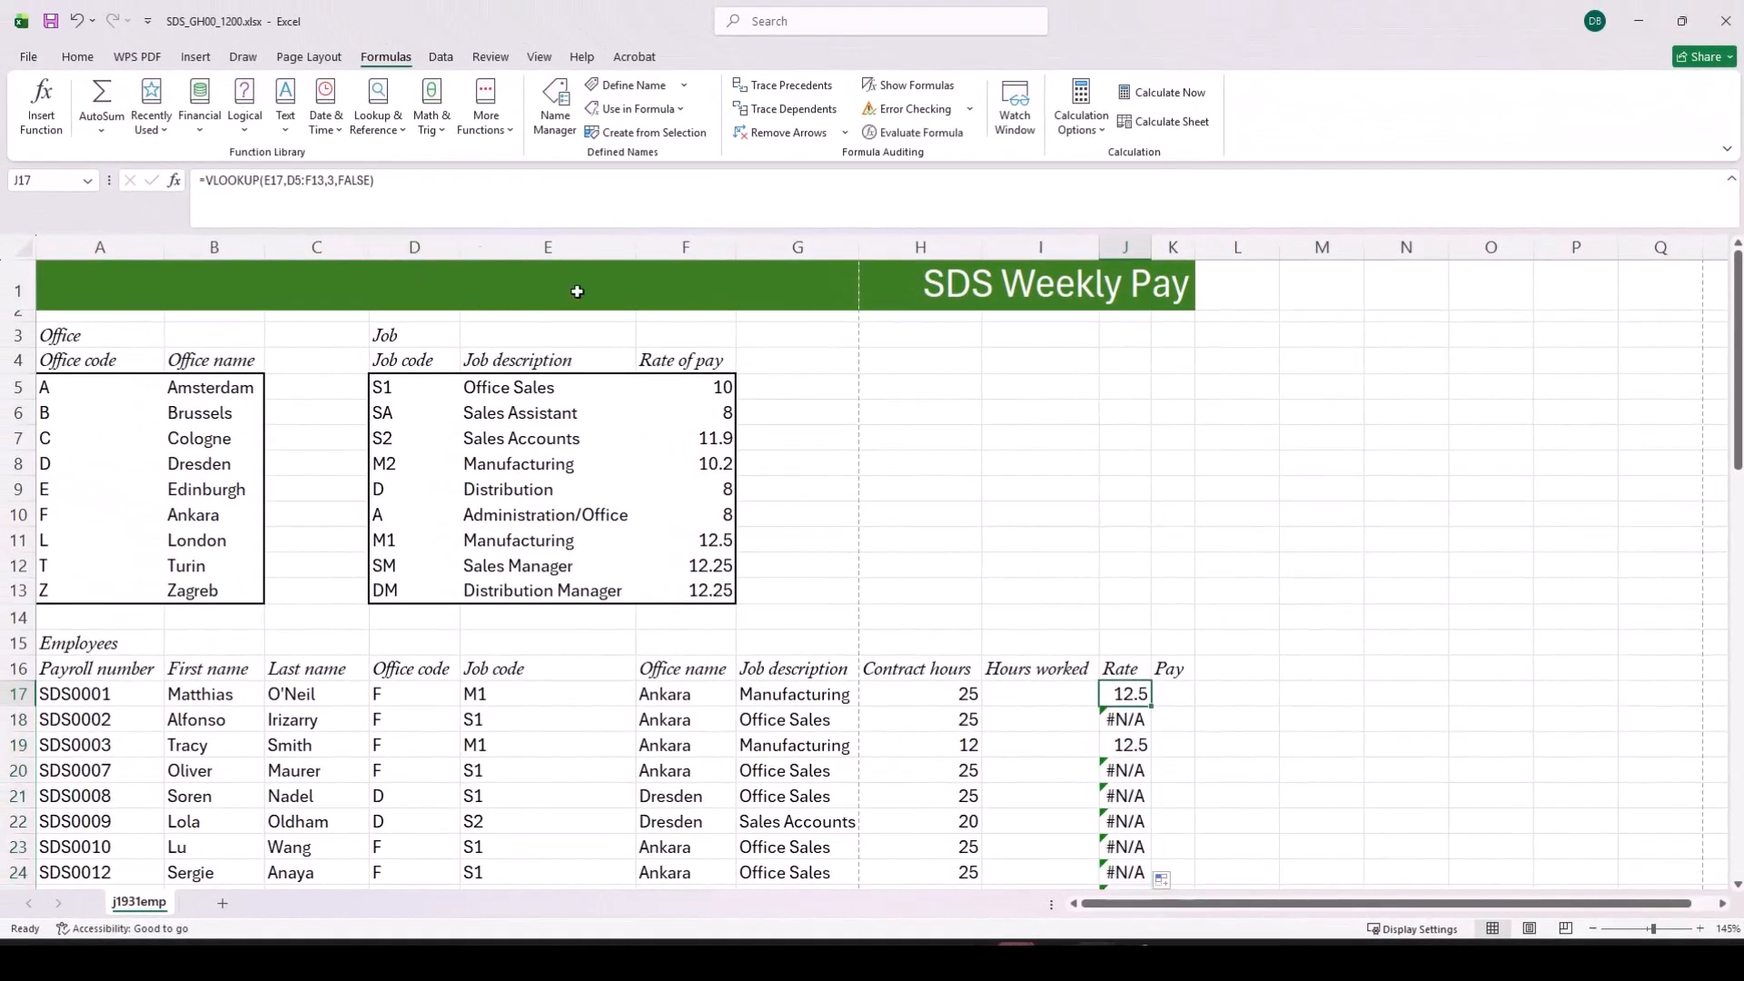
pyautogui.doubleClick(291, 178)
pyautogui.moveTo(304, 180); pyautogui.dragTo(324, 179)
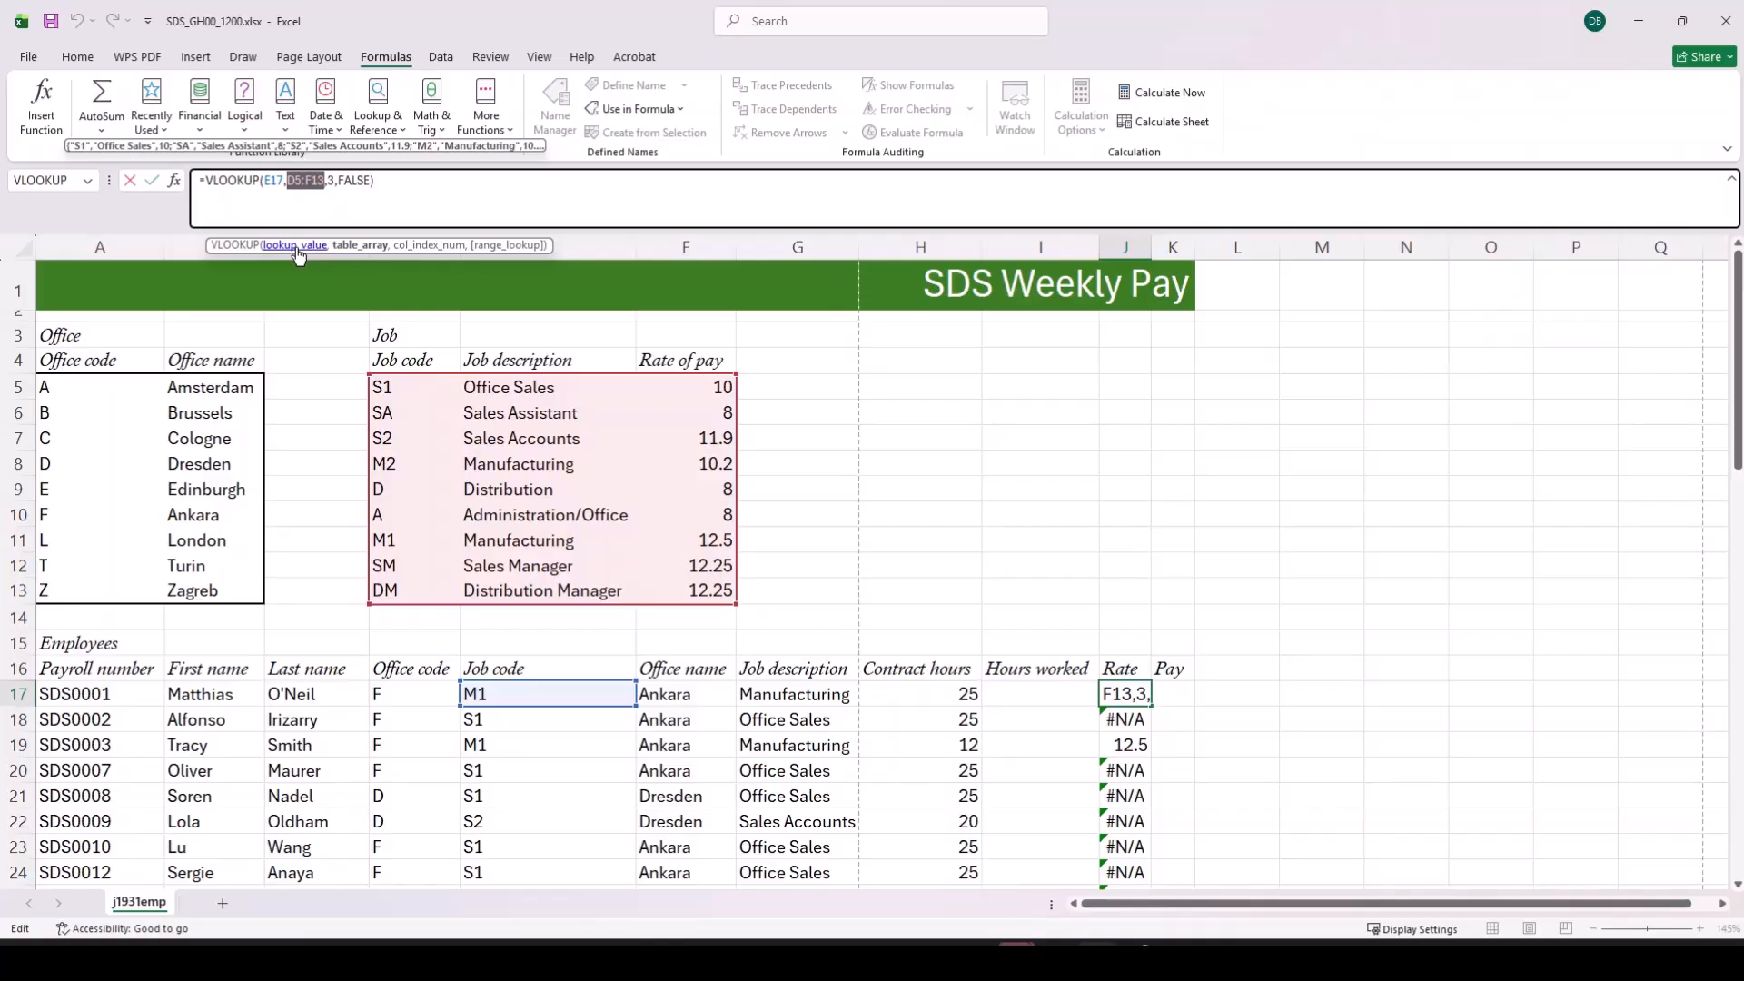
pyautogui.press('F4')
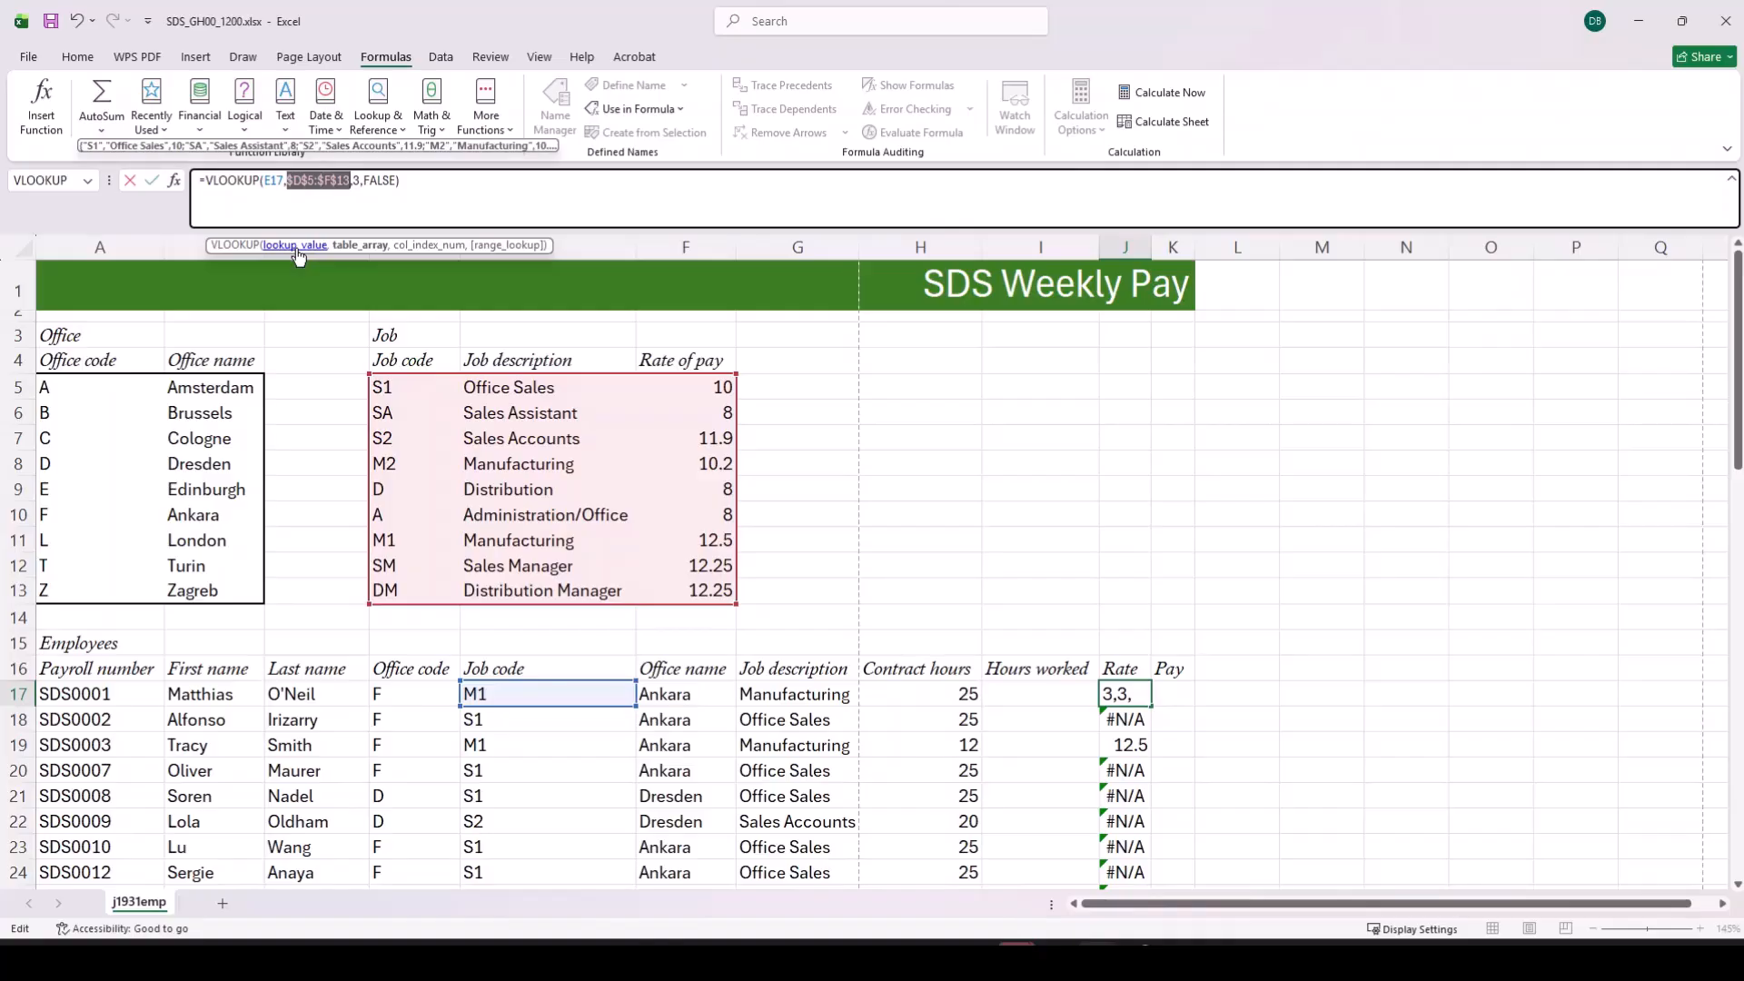
pyautogui.press('Return')
# Step: Copy the corrected J17 rate lookup down for all employees and check the Rate column
pyautogui.click(1143, 693)
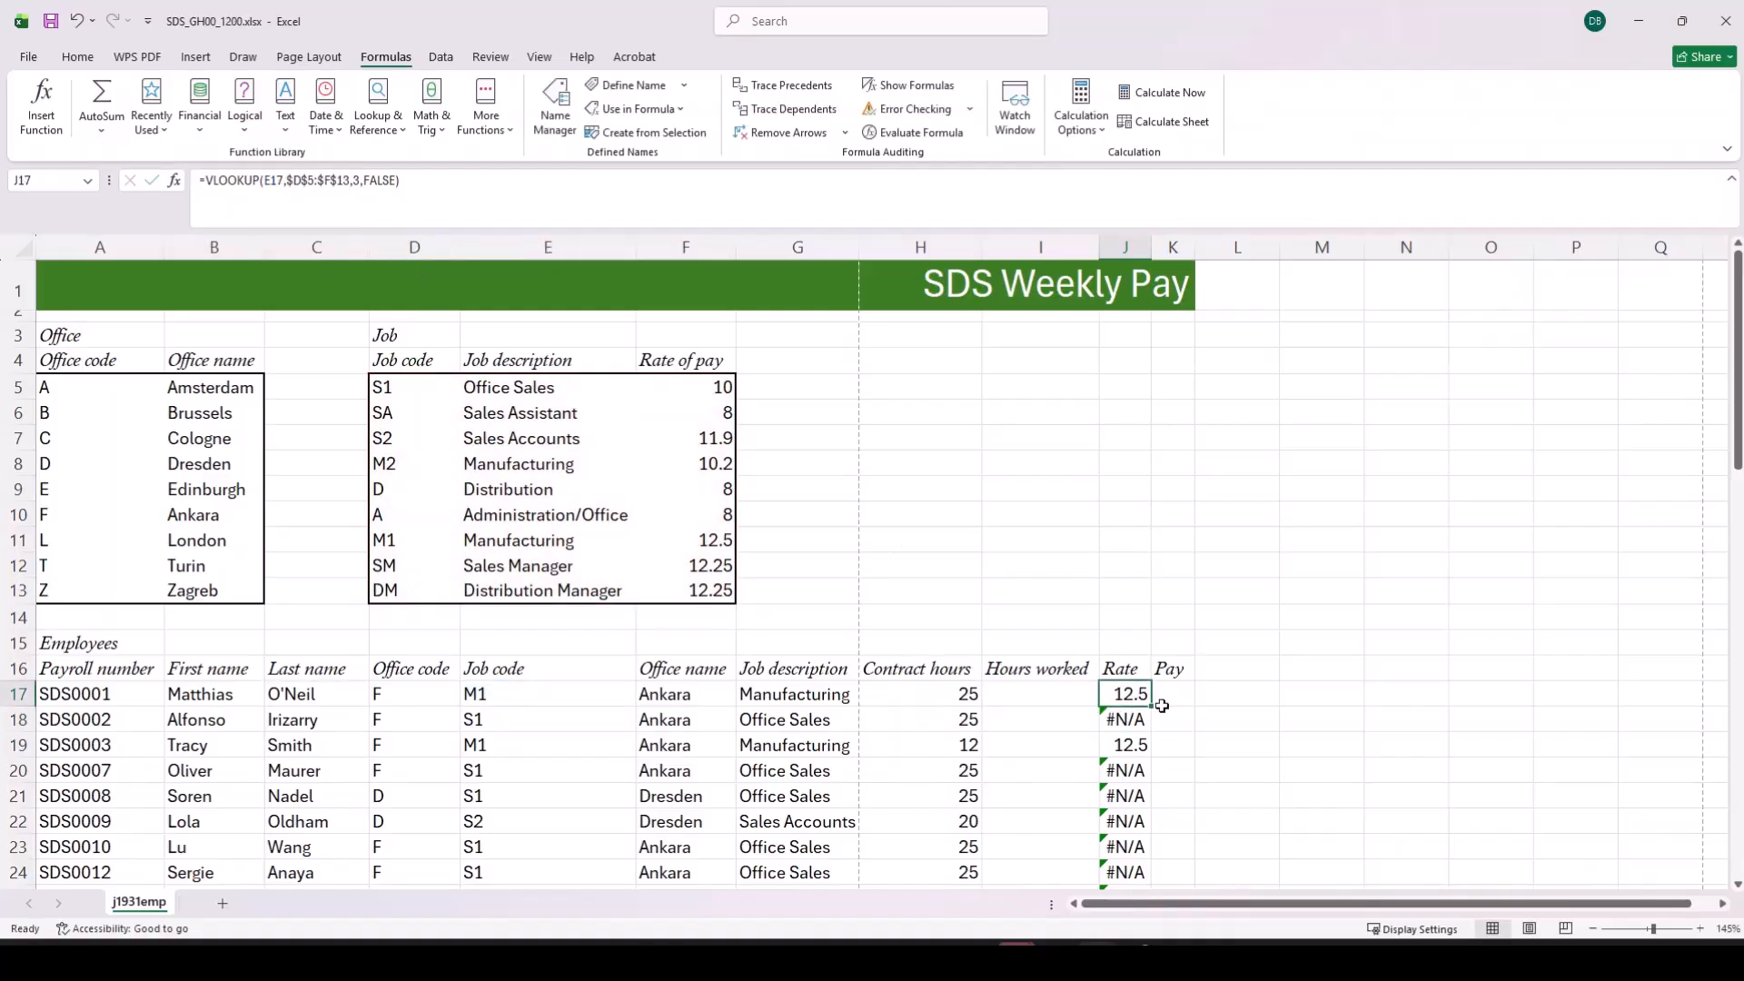
pyautogui.doubleClick(1153, 706)
pyautogui.scroll(-4, 1181, 759)
pyautogui.scroll(4, 1171, 781)
pyautogui.scroll(-4, 1165, 796)
pyautogui.scroll(4, 1163, 795)
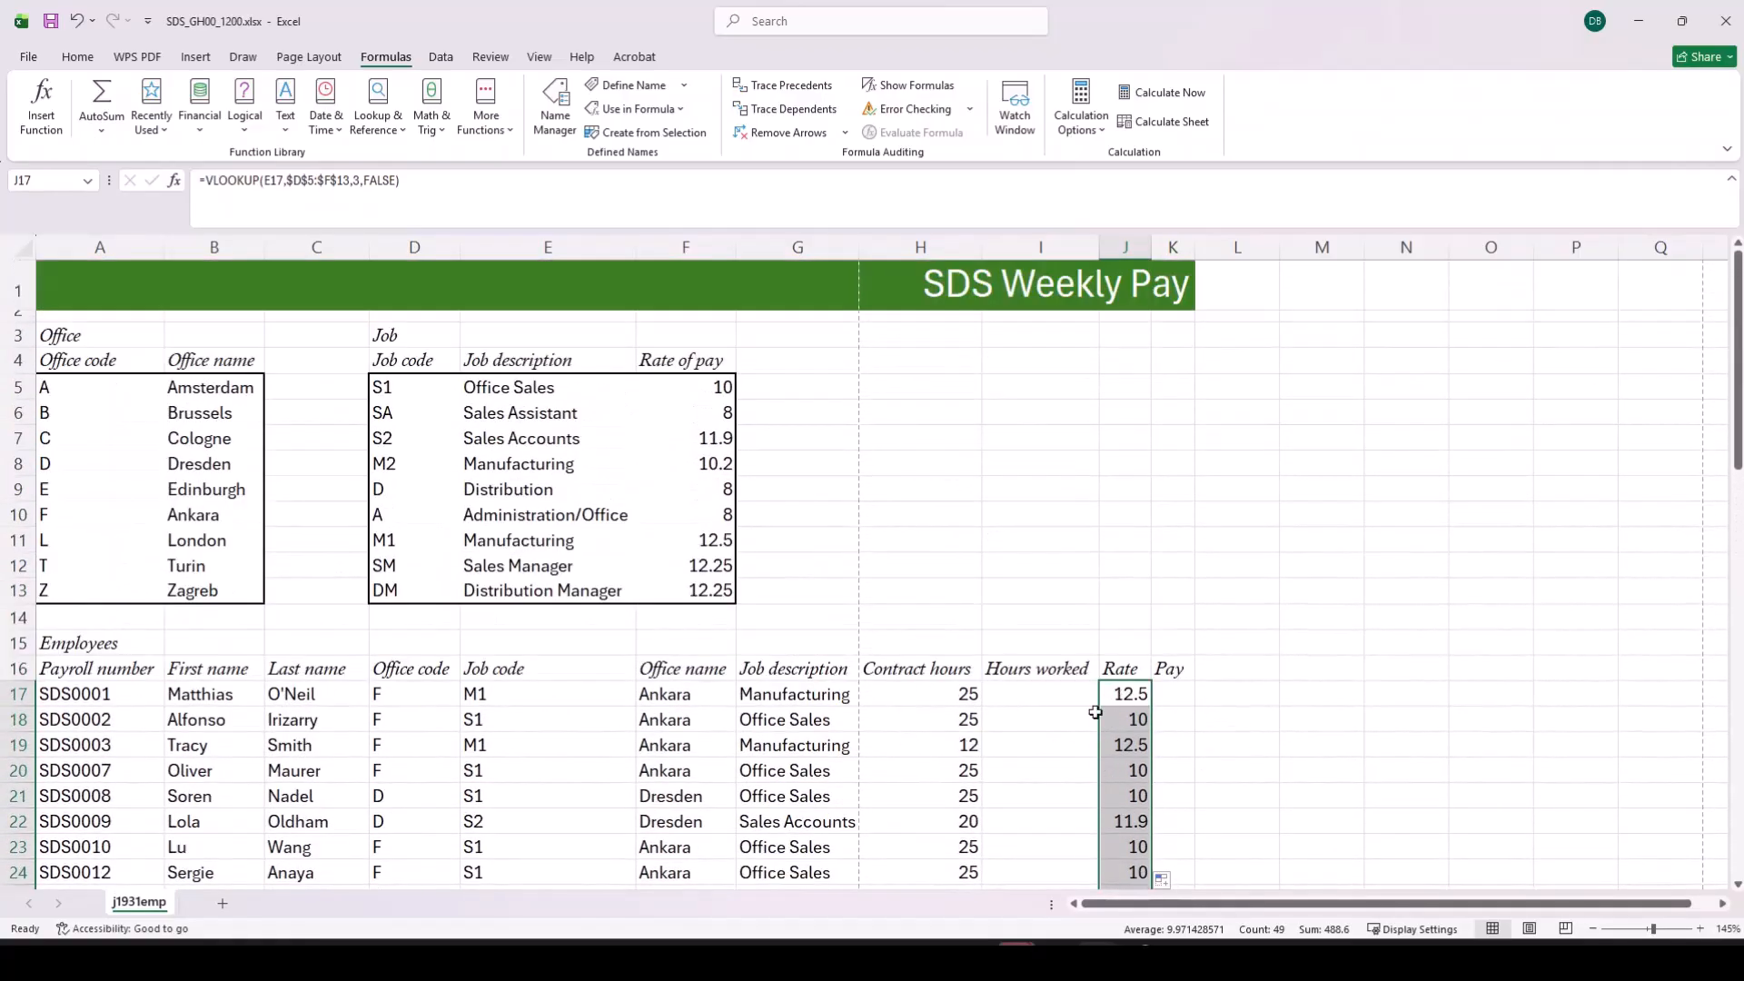
# Step: Enter the formula =H17 in I17 so the first employee's hours worked equal the contract hours
pyautogui.click(1065, 701)
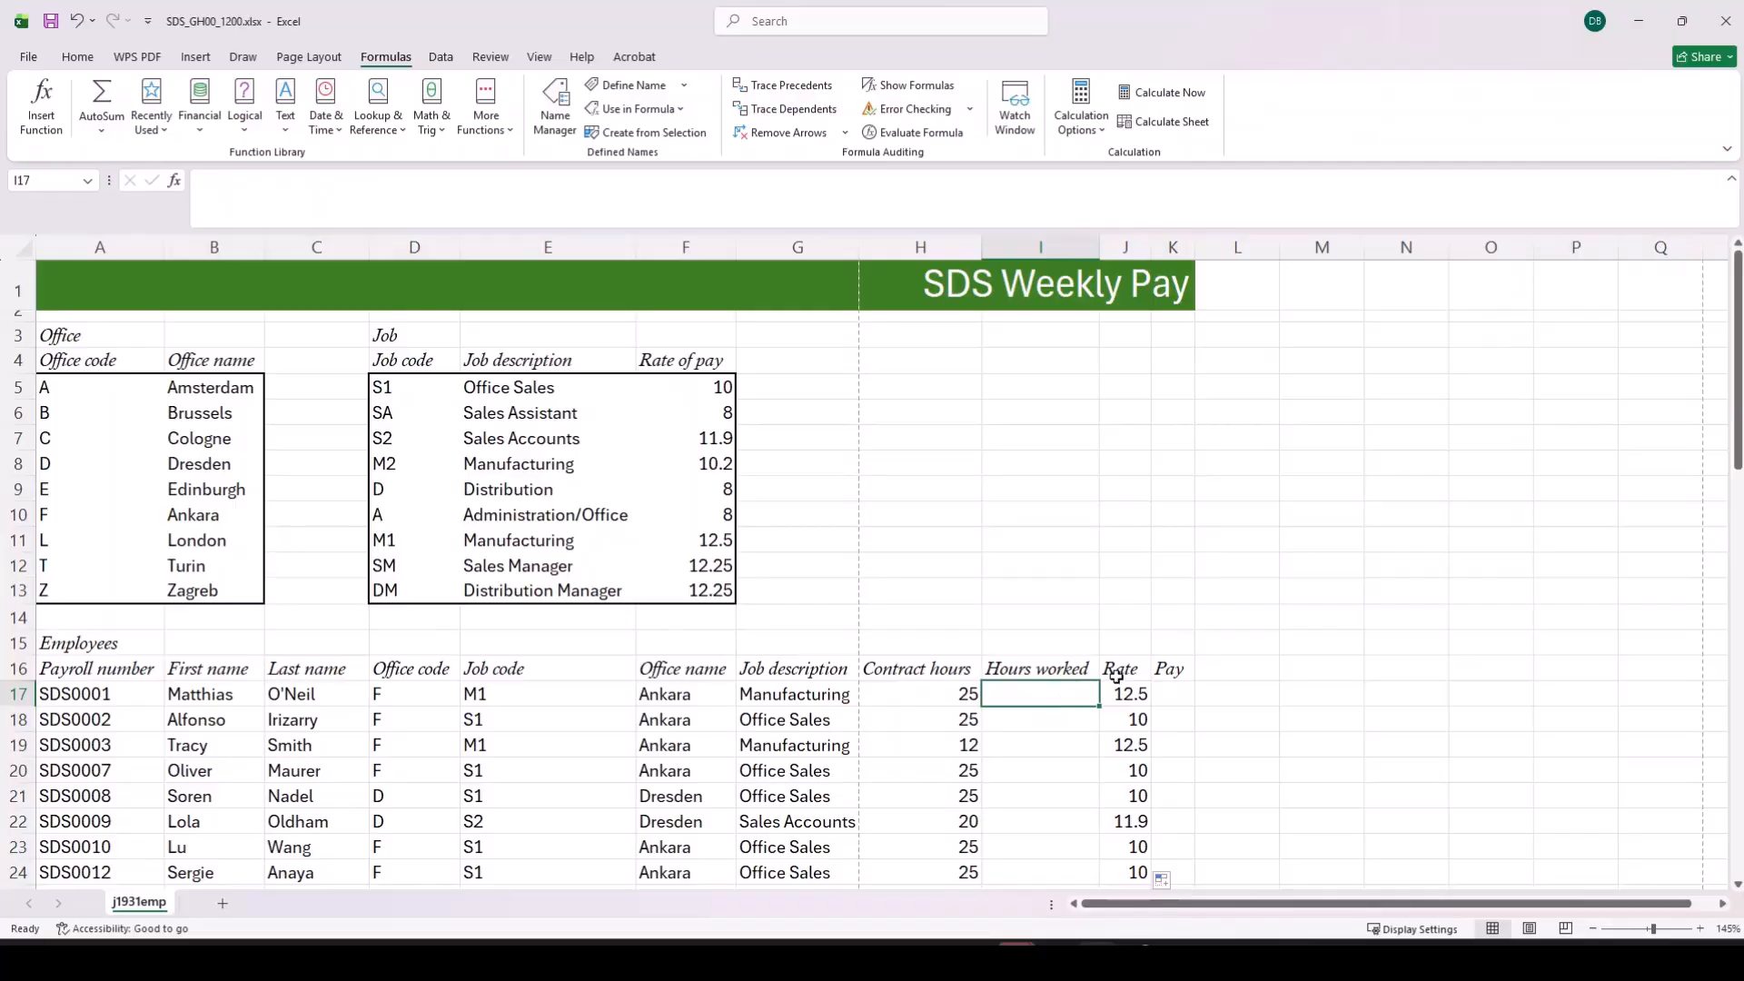
pyautogui.write('=')
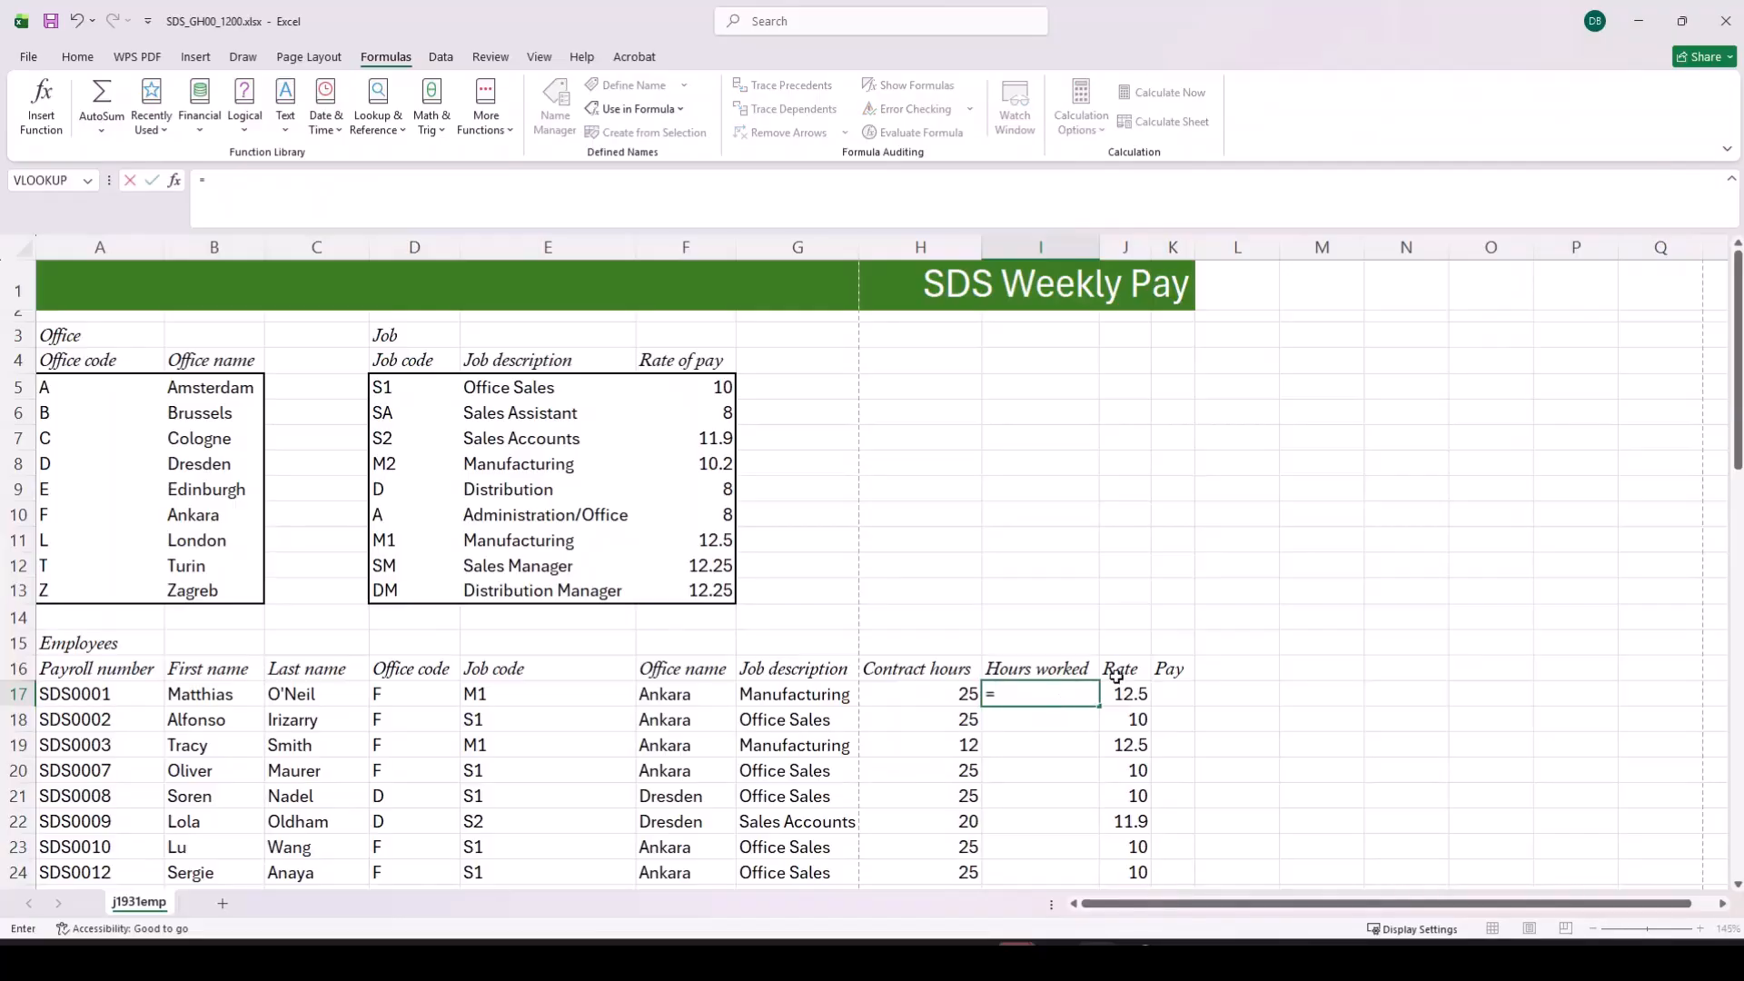
pyautogui.click(950, 693)
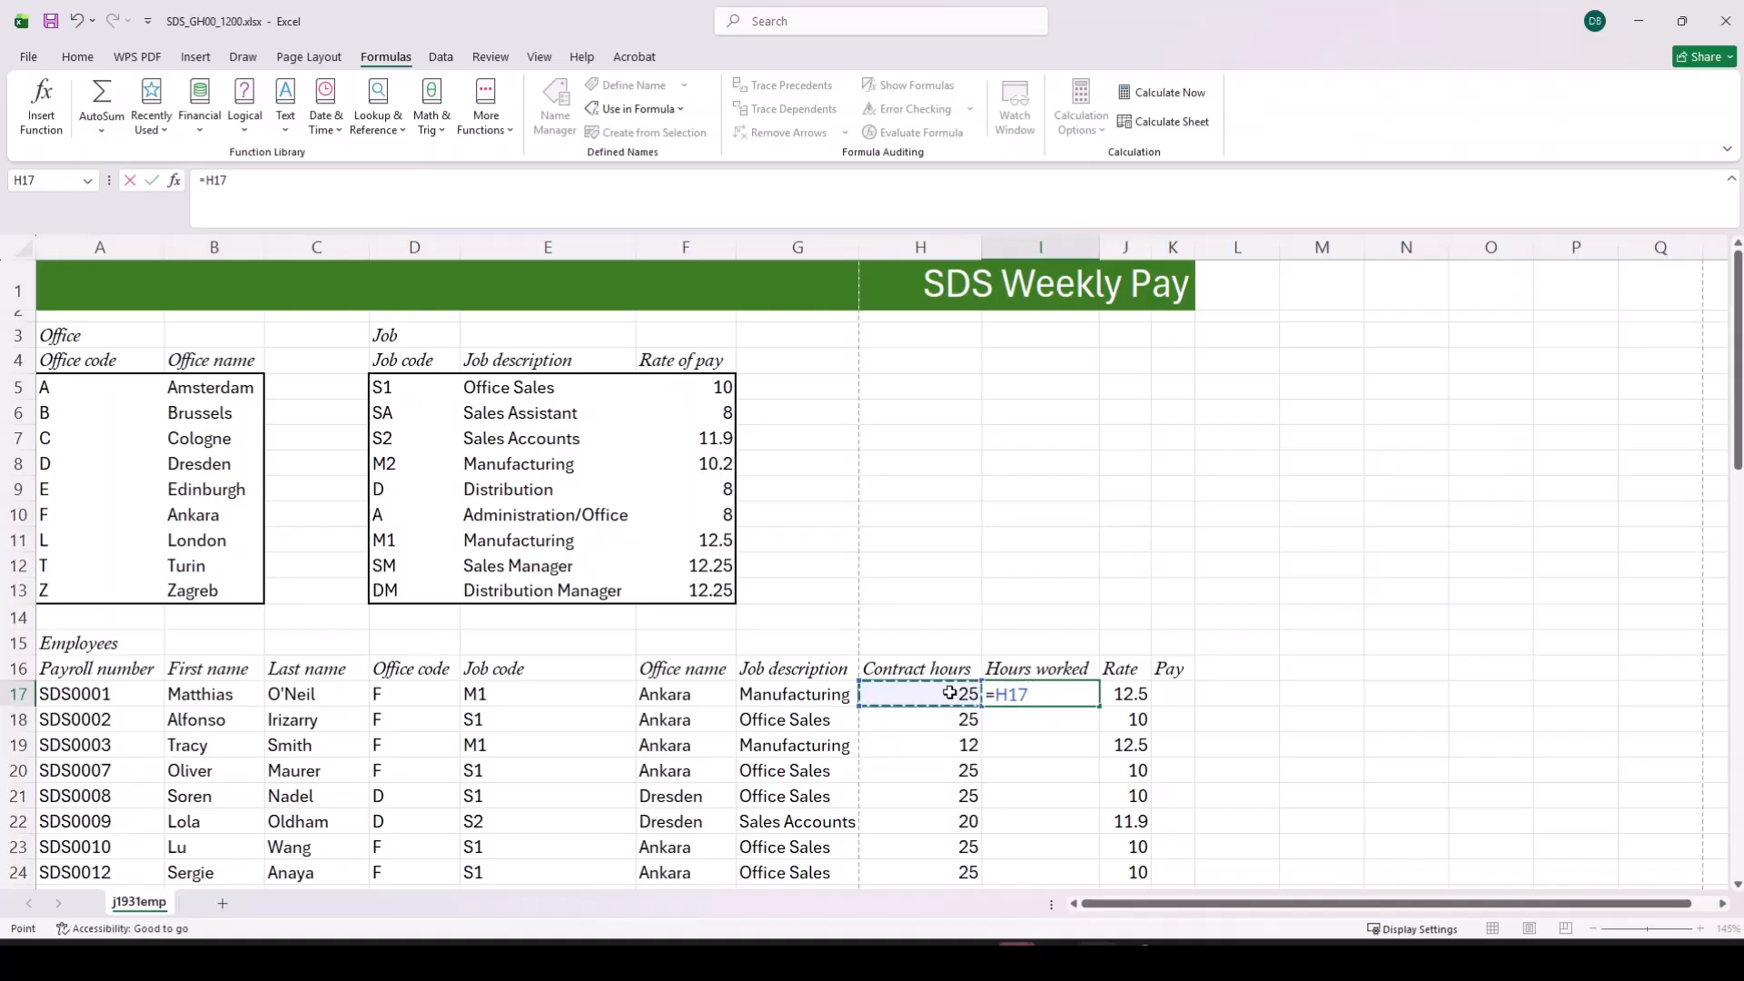
pyautogui.press('Return')
# Step: Copy the I17 formula down the Hours worked column for all employees and check the filled rows
pyautogui.click(1008, 696)
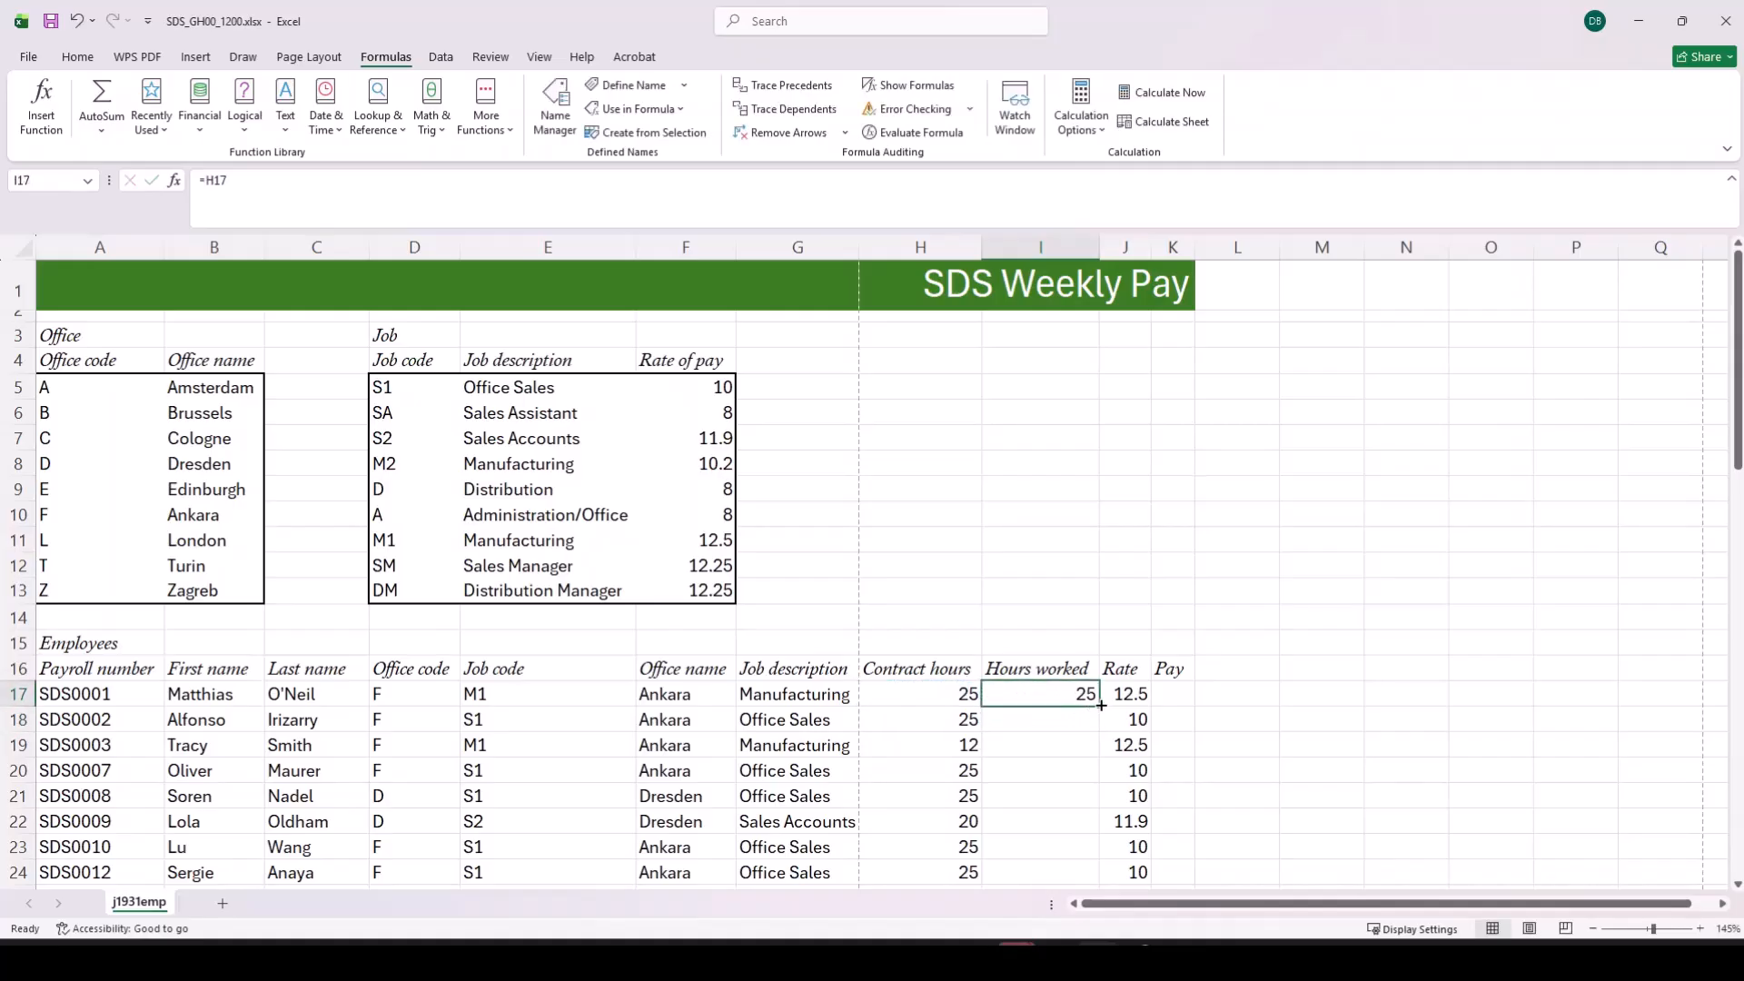
pyautogui.doubleClick(1100, 704)
pyautogui.scroll(-8, 1017, 752)
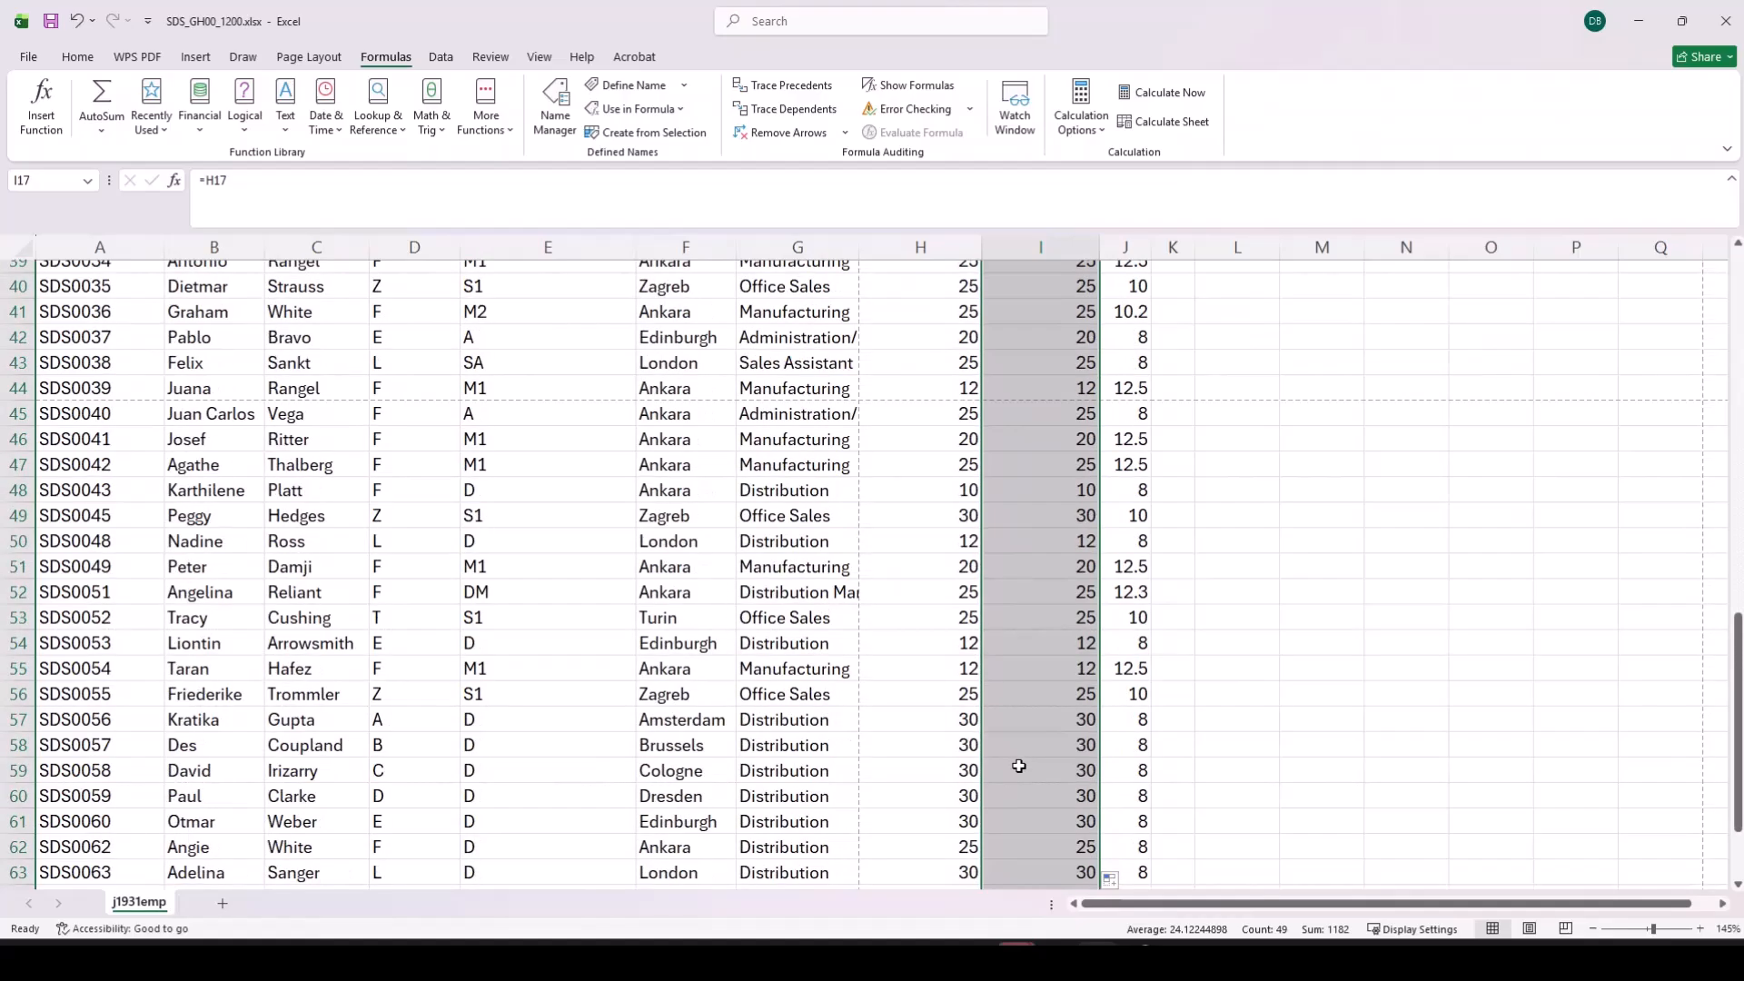
pyautogui.scroll(12, 1022, 754)
pyautogui.scroll(-11, 1026, 749)
pyautogui.scroll(-12, 1077, 726)
pyautogui.scroll(20, 1054, 713)
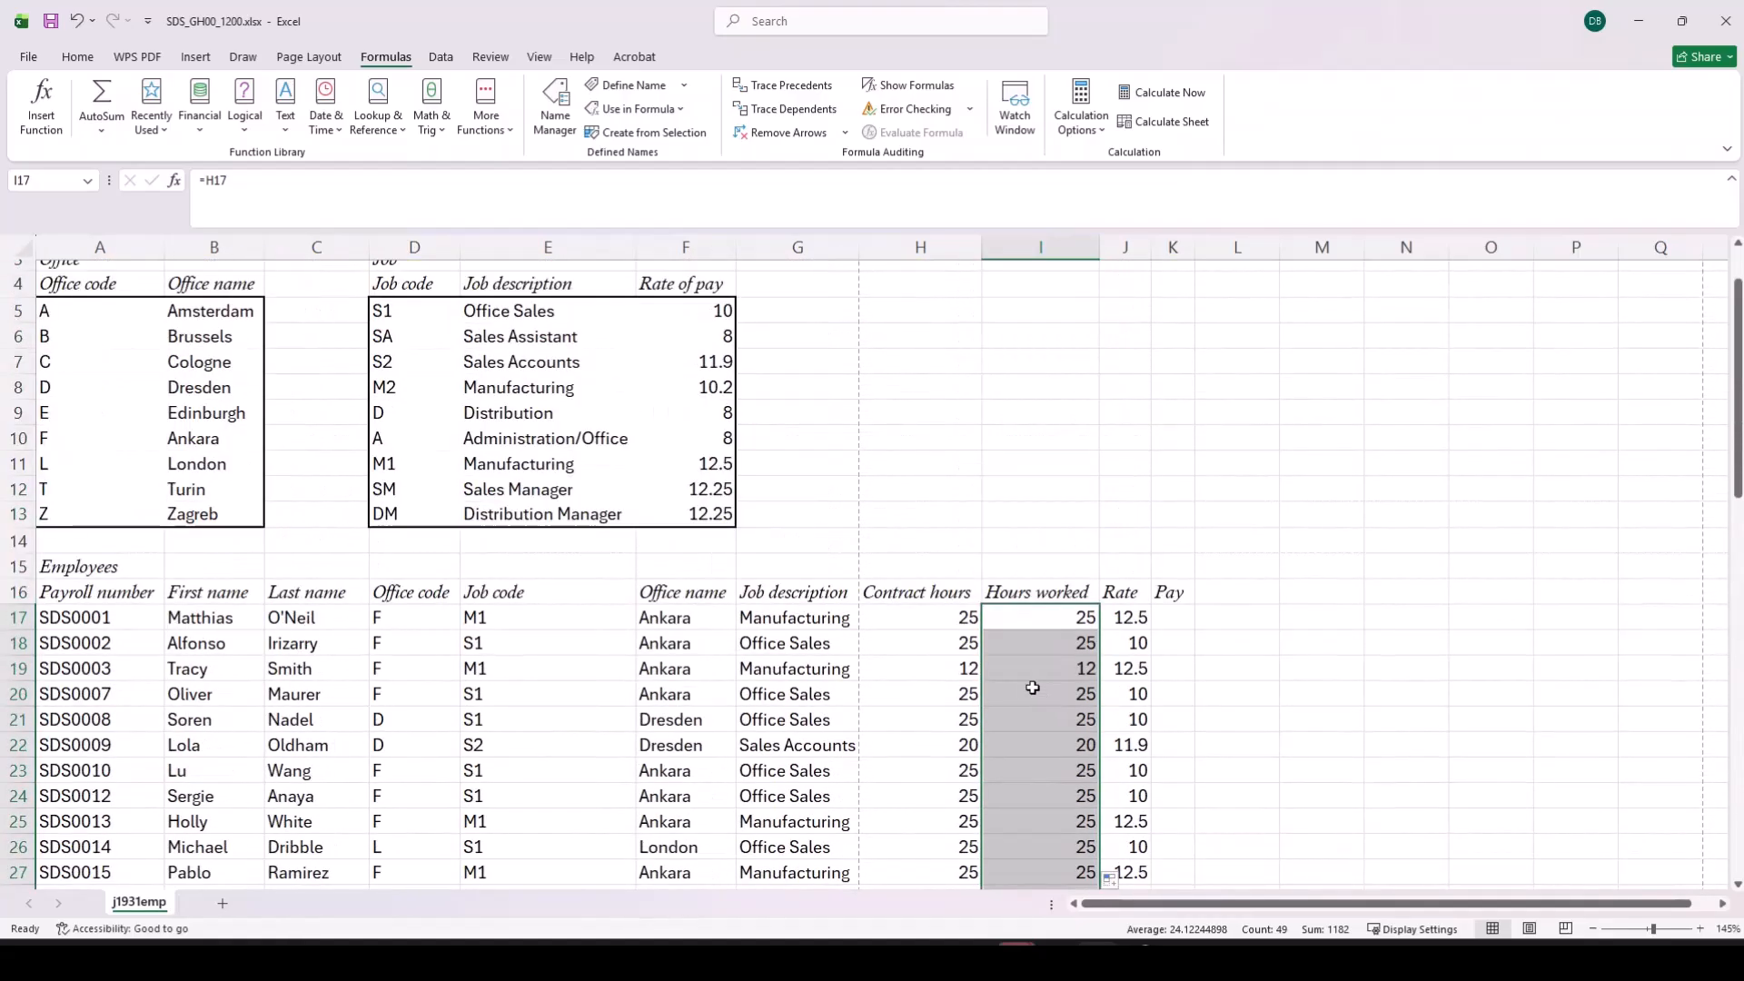
pyautogui.scroll(-7, 1040, 690)
pyautogui.scroll(4, 1012, 517)
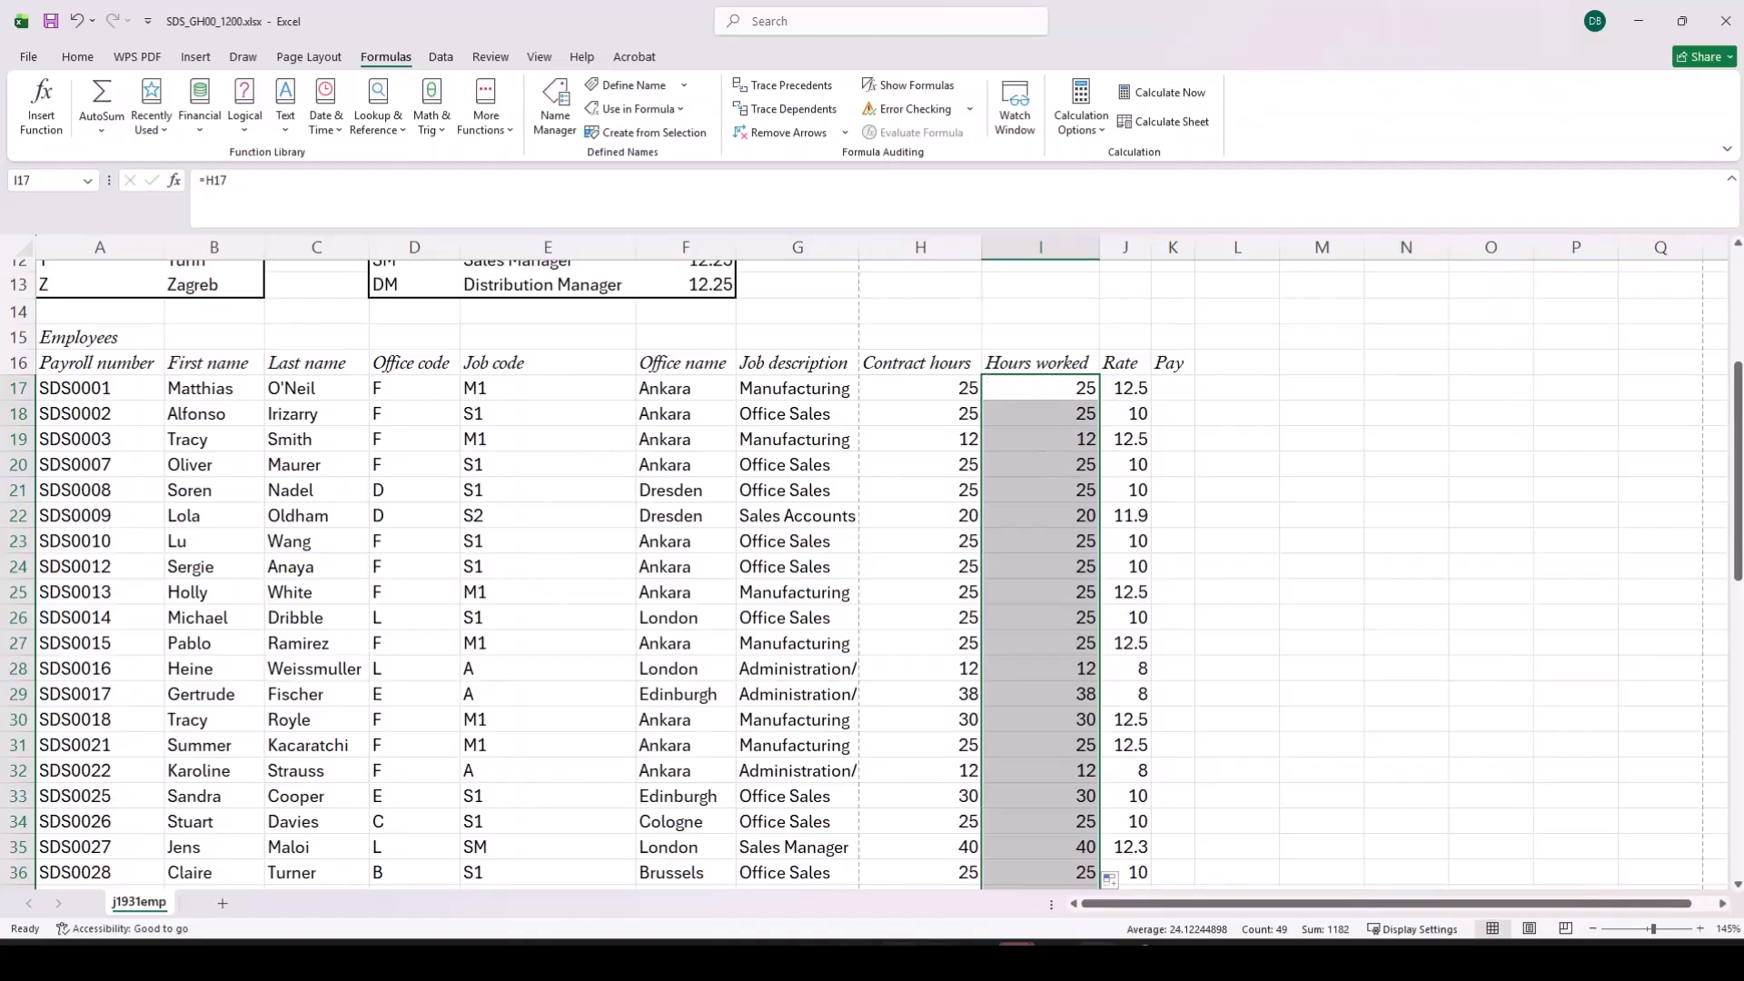
# Step: Begin a COUNTIF function in cell I67, beside the Count label below the employee list
pyautogui.scroll(-20, 1008, 536)
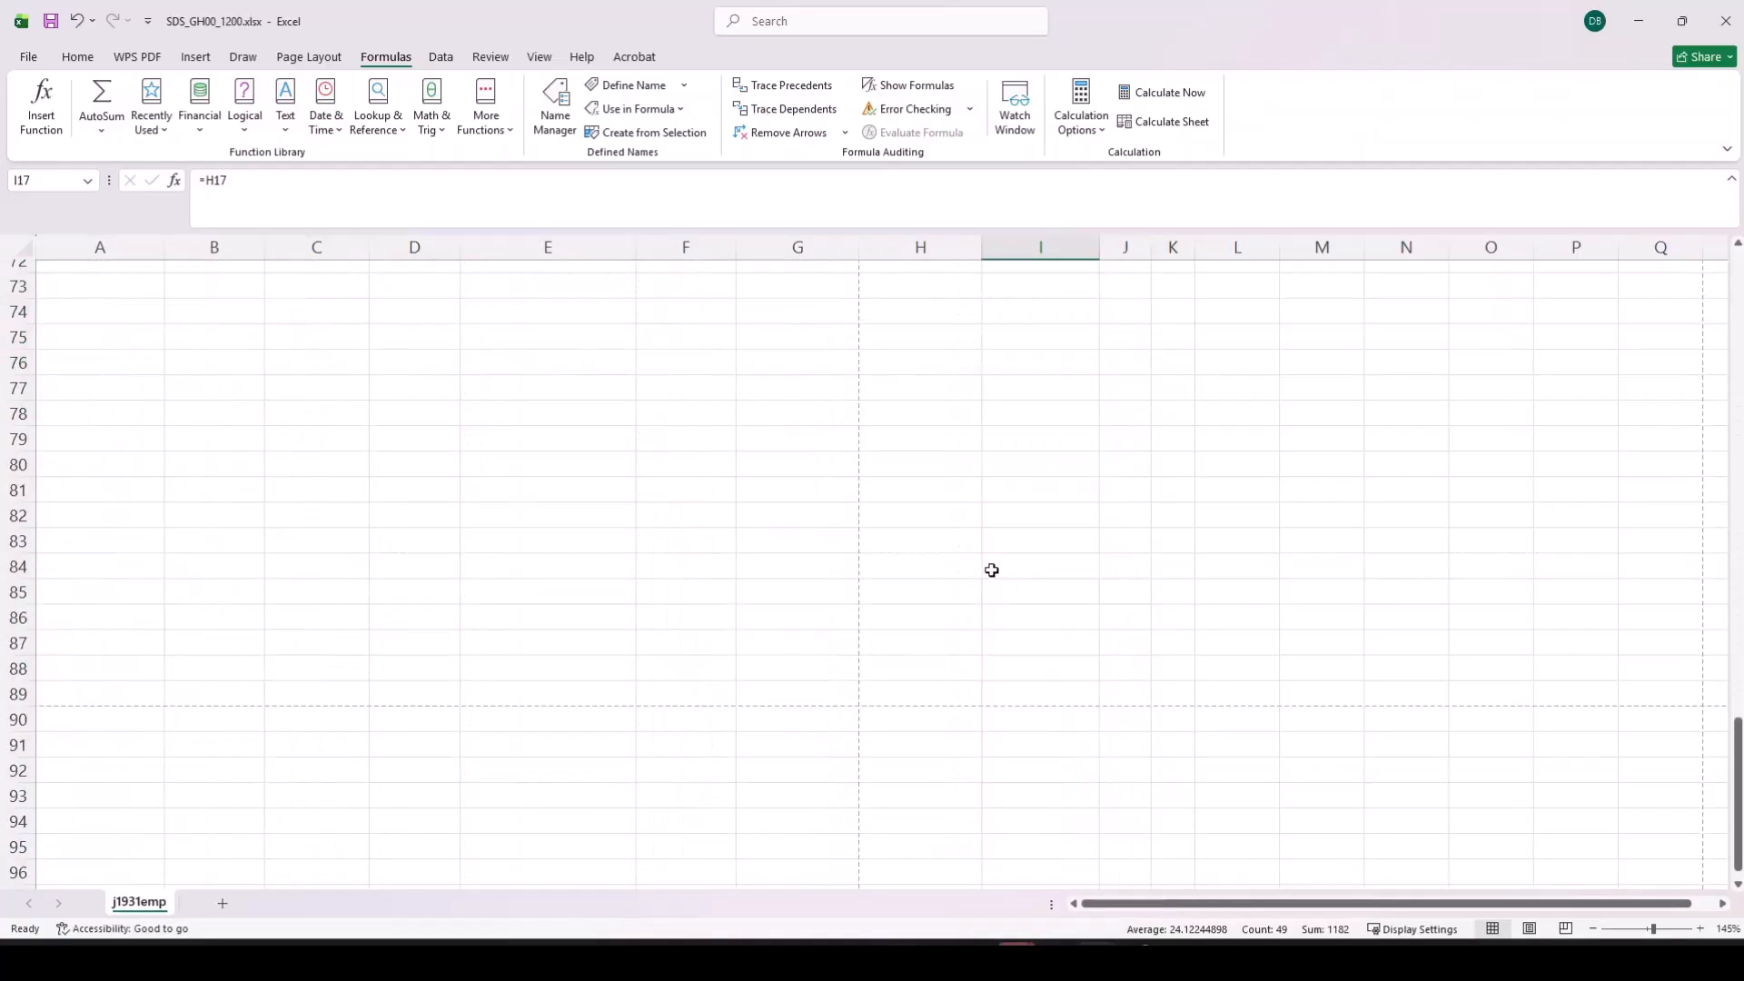
pyautogui.scroll(6, 991, 568)
pyautogui.click(1014, 596)
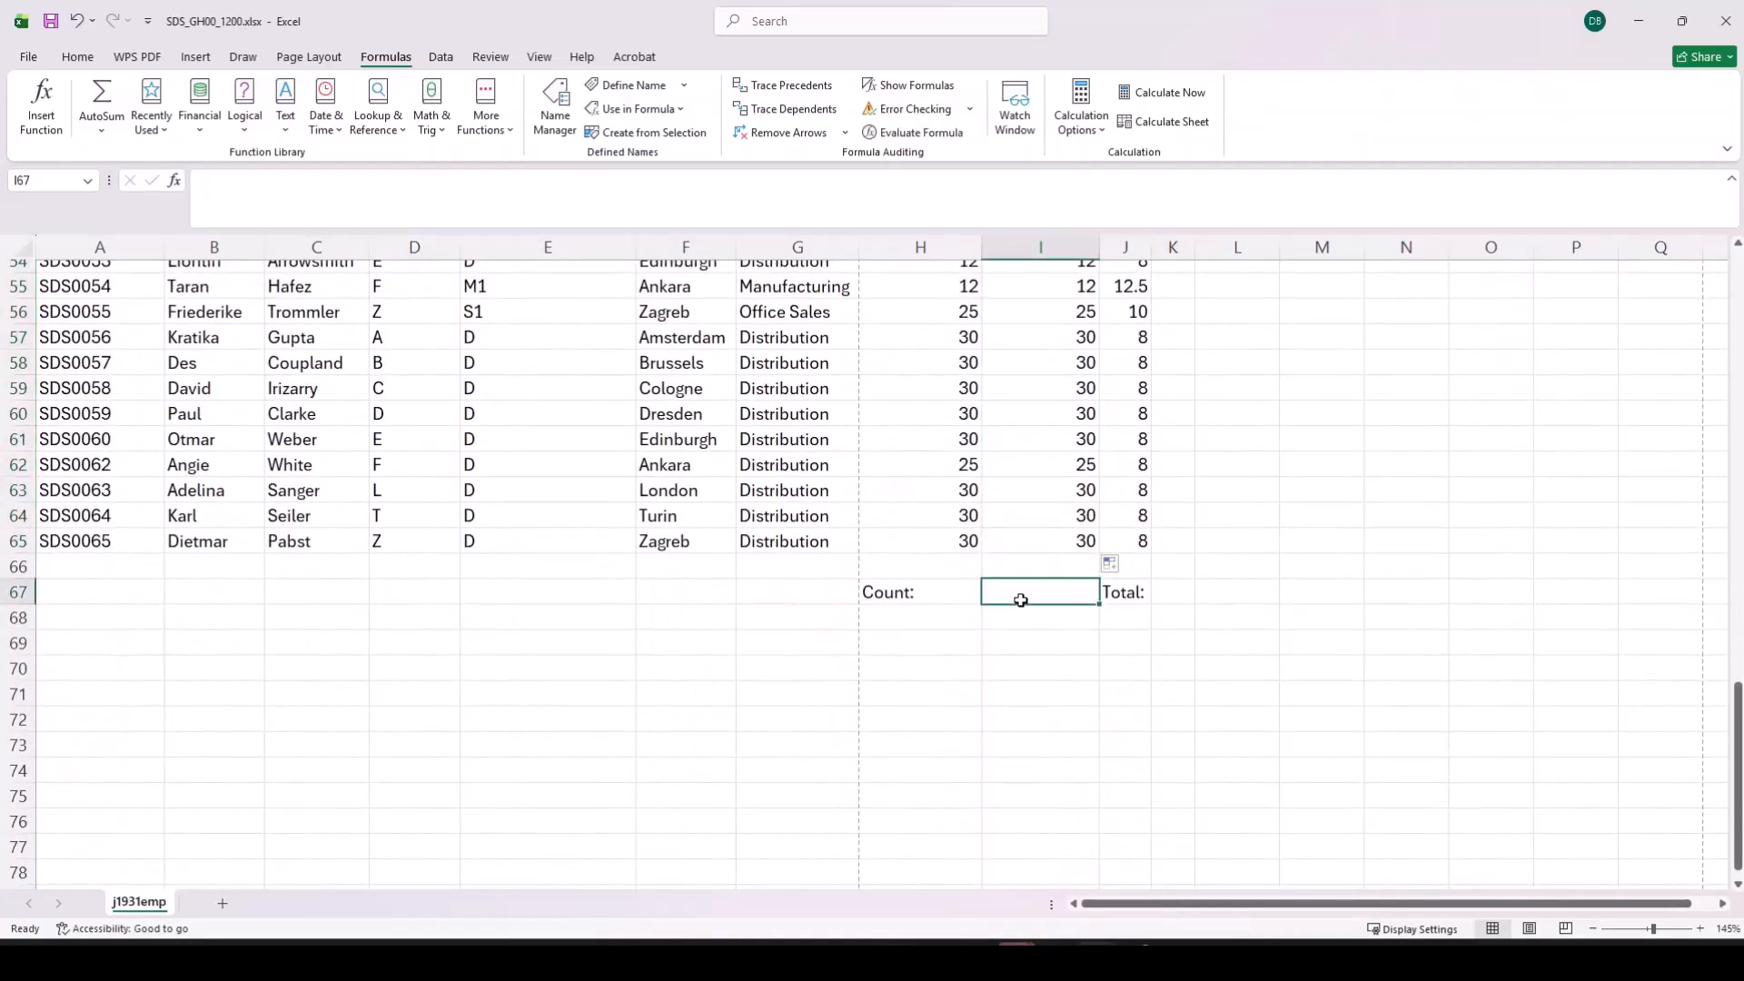
pyautogui.write('=')
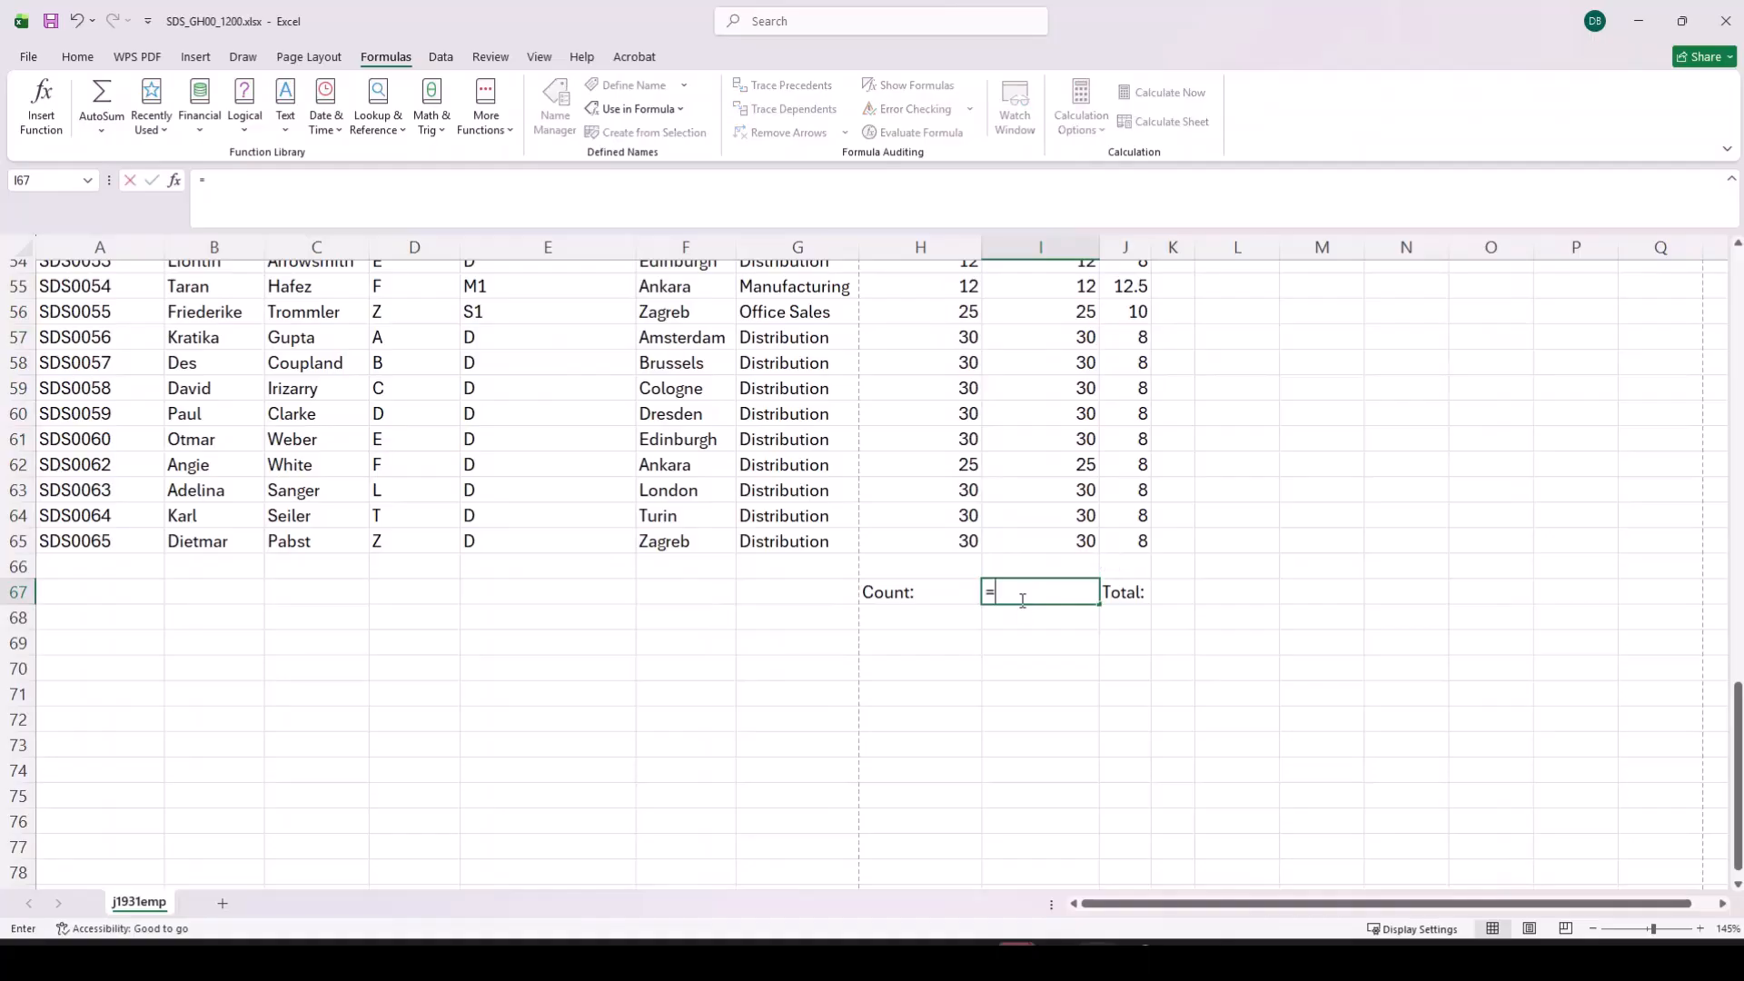
pyautogui.write('coun')
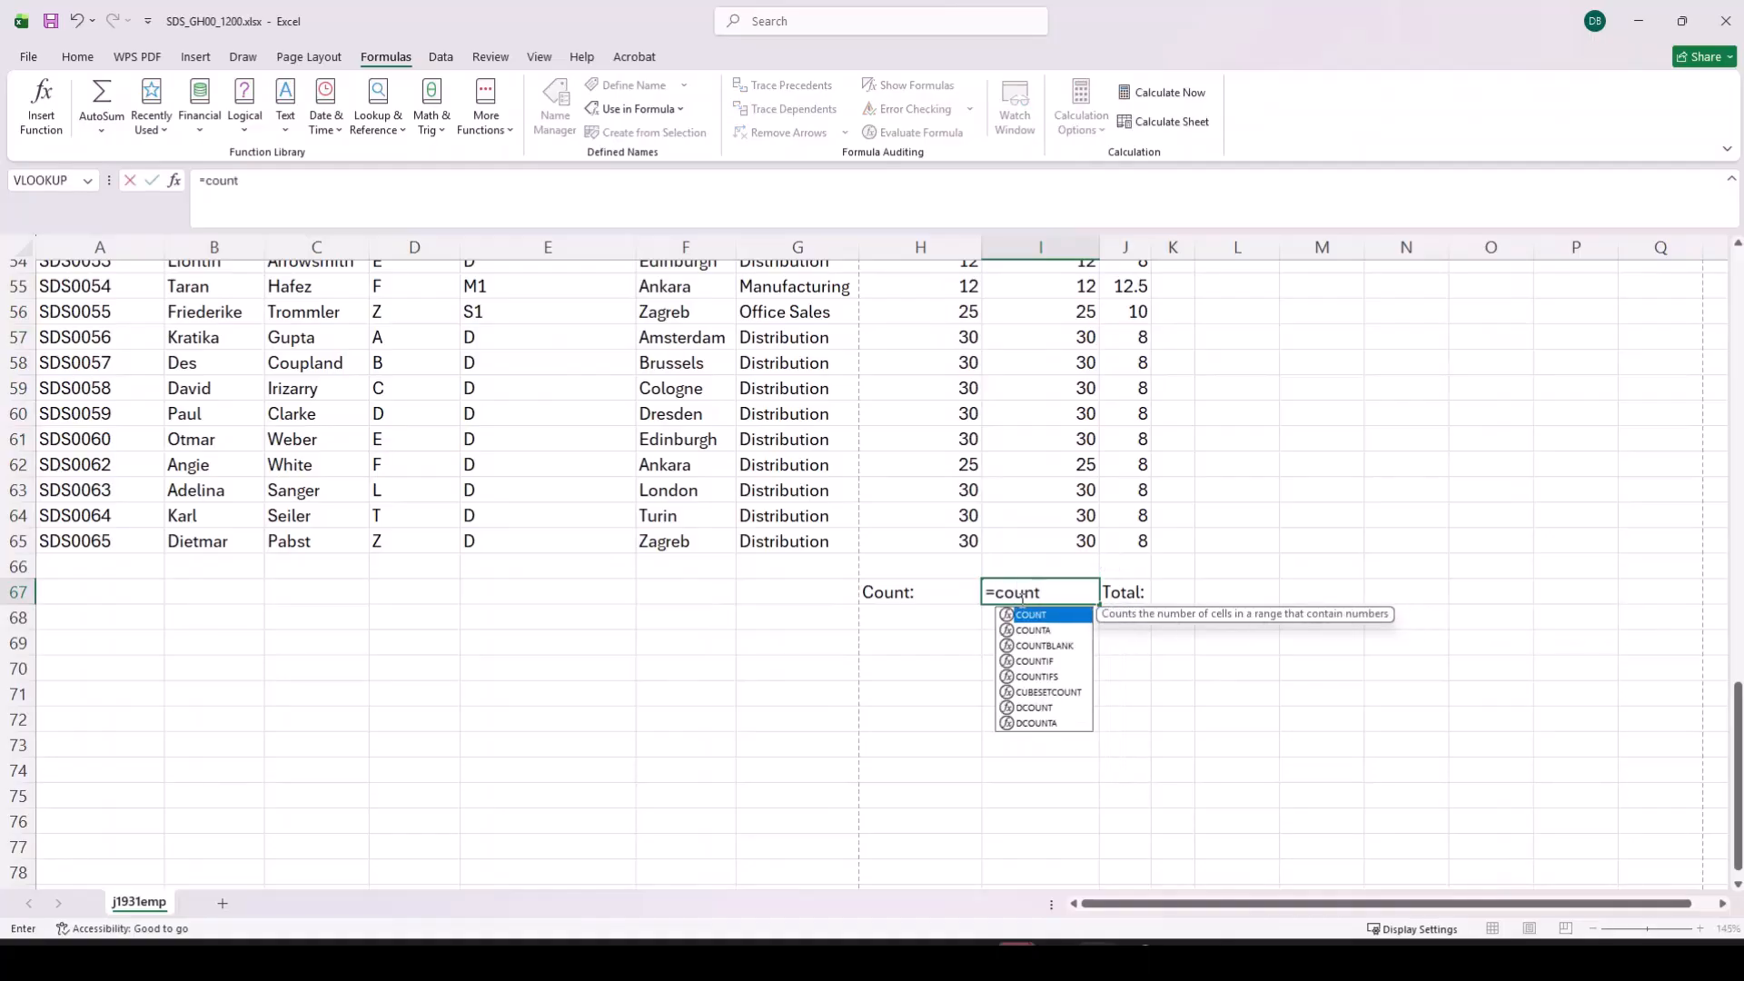
pyautogui.write('t')
pyautogui.press('Tab')
pyautogui.scroll(12, 1063, 420)
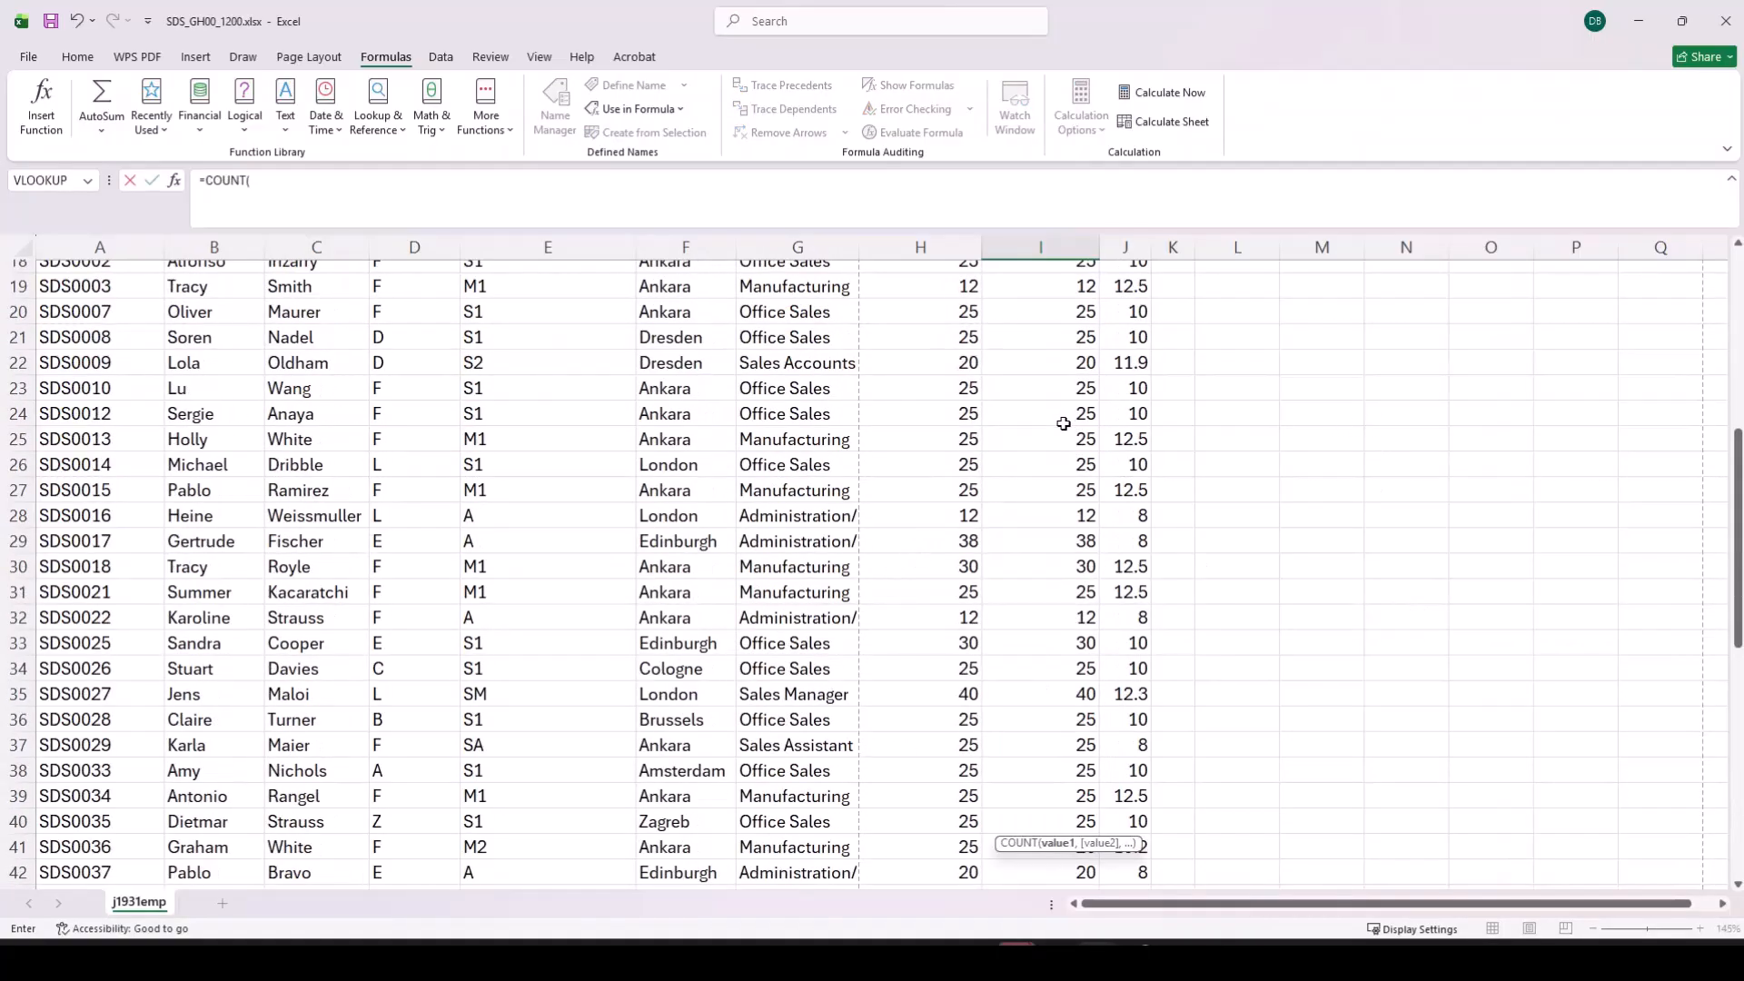
pyautogui.scroll(-13, 1056, 416)
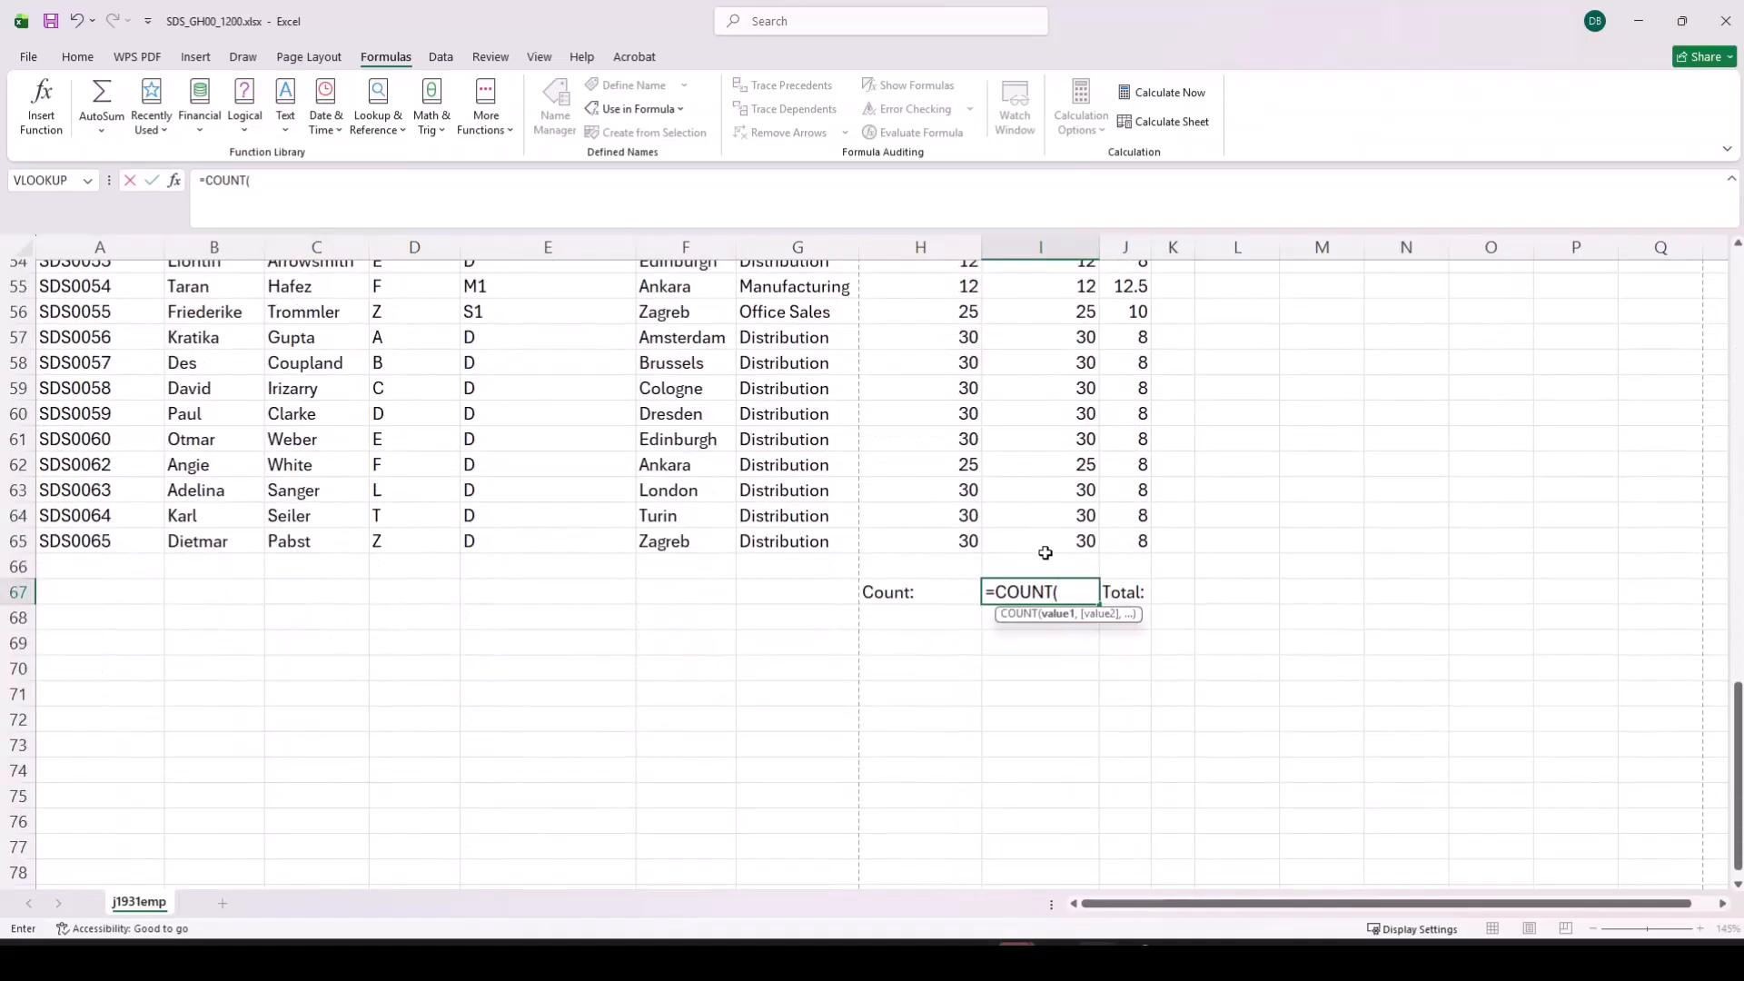
pyautogui.press('BackSpace')
pyautogui.write('IF')
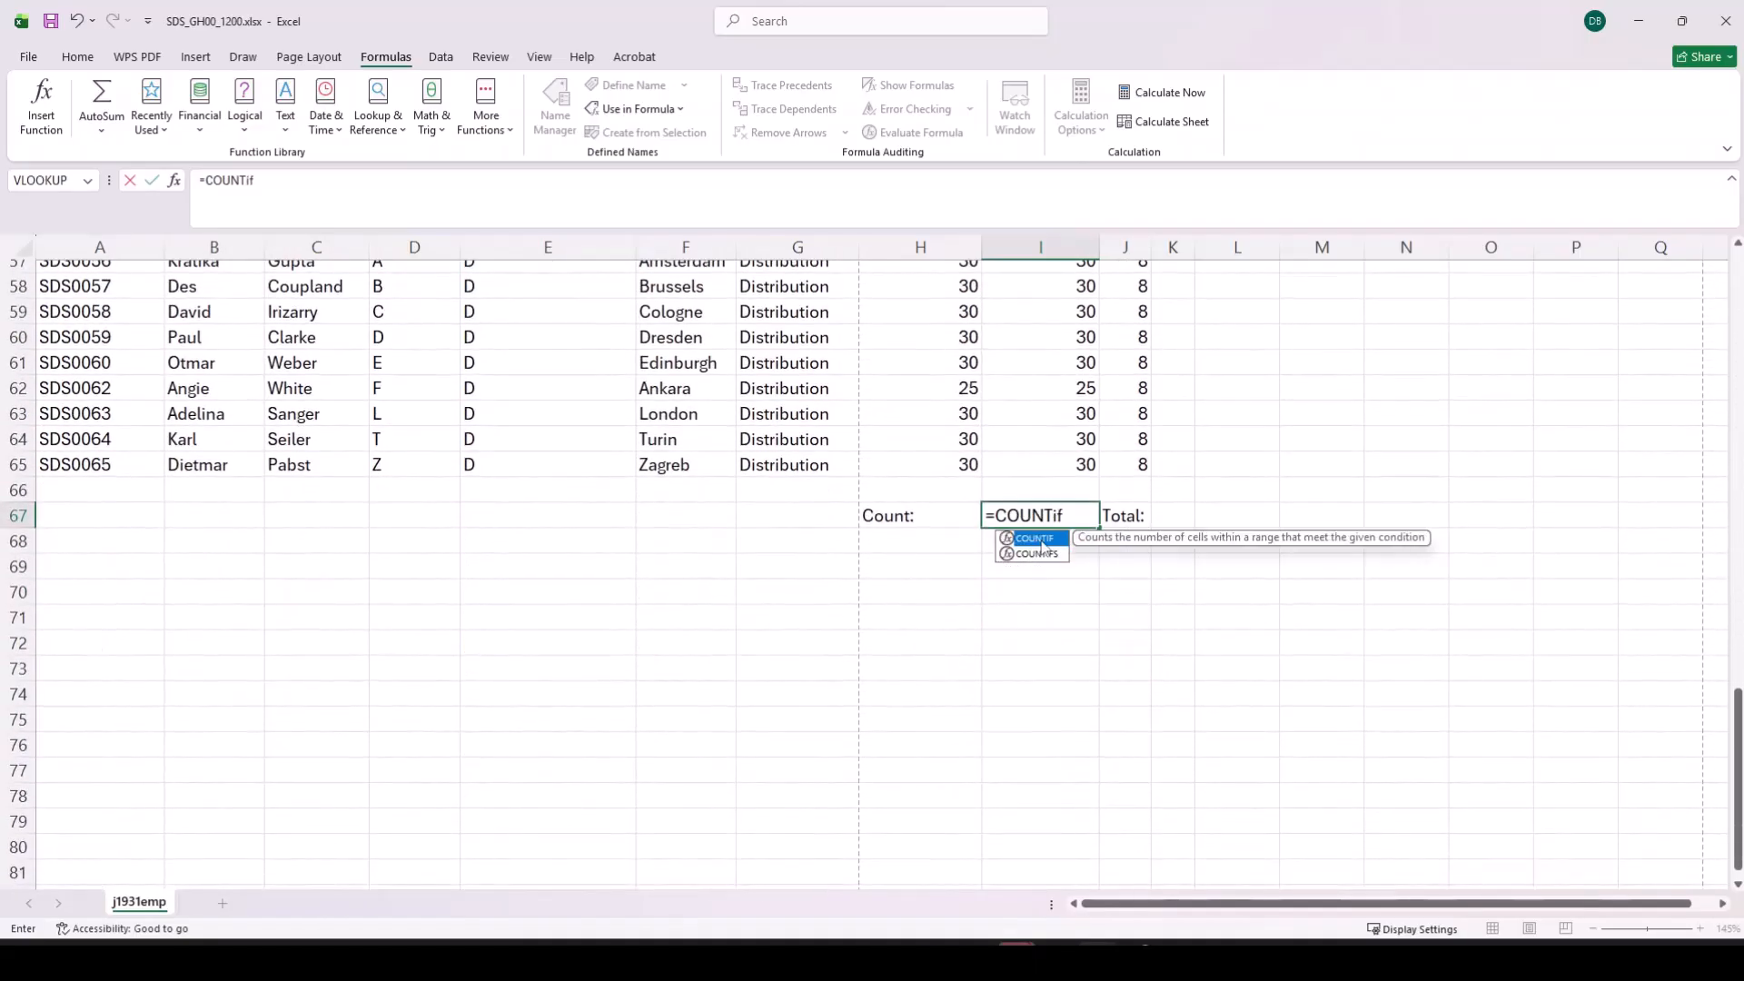
pyautogui.press('Tab')
# Step: Complete the I67 formula as =COUNTIF(I17:I65,">0") to count the employees who worked some hours
pyautogui.scroll(15, 1019, 388)
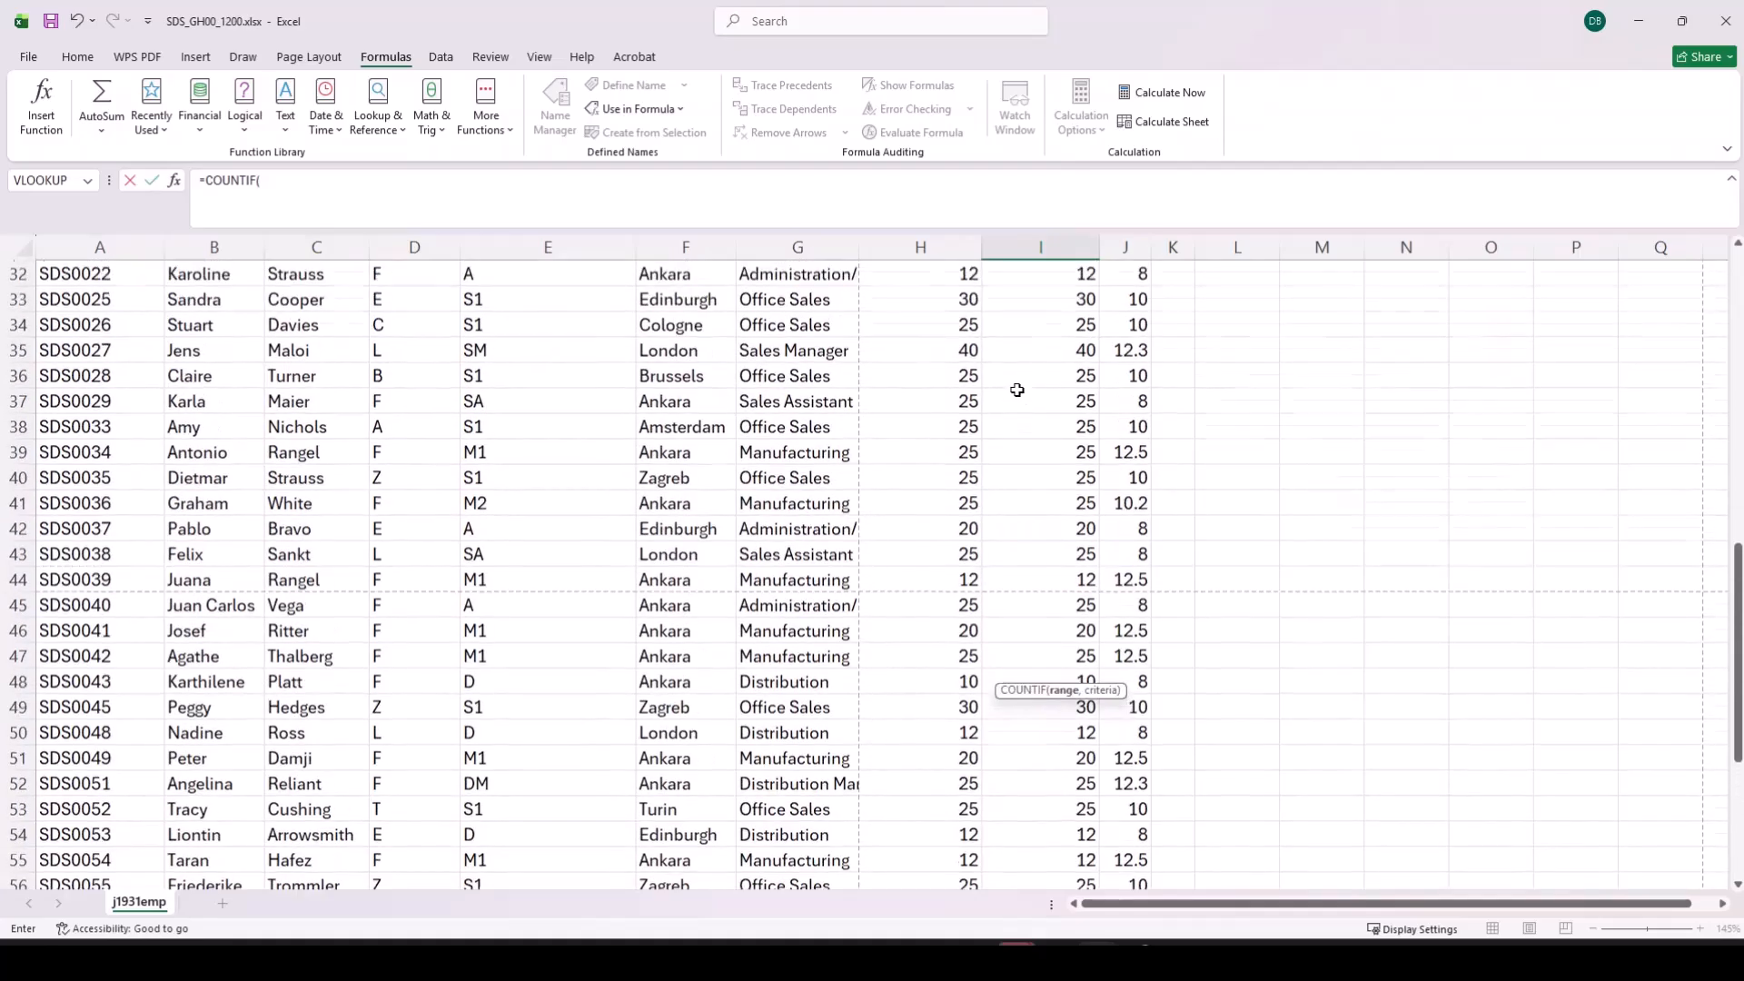
pyautogui.moveTo(1041, 388); pyautogui.dragTo(1041, 835)
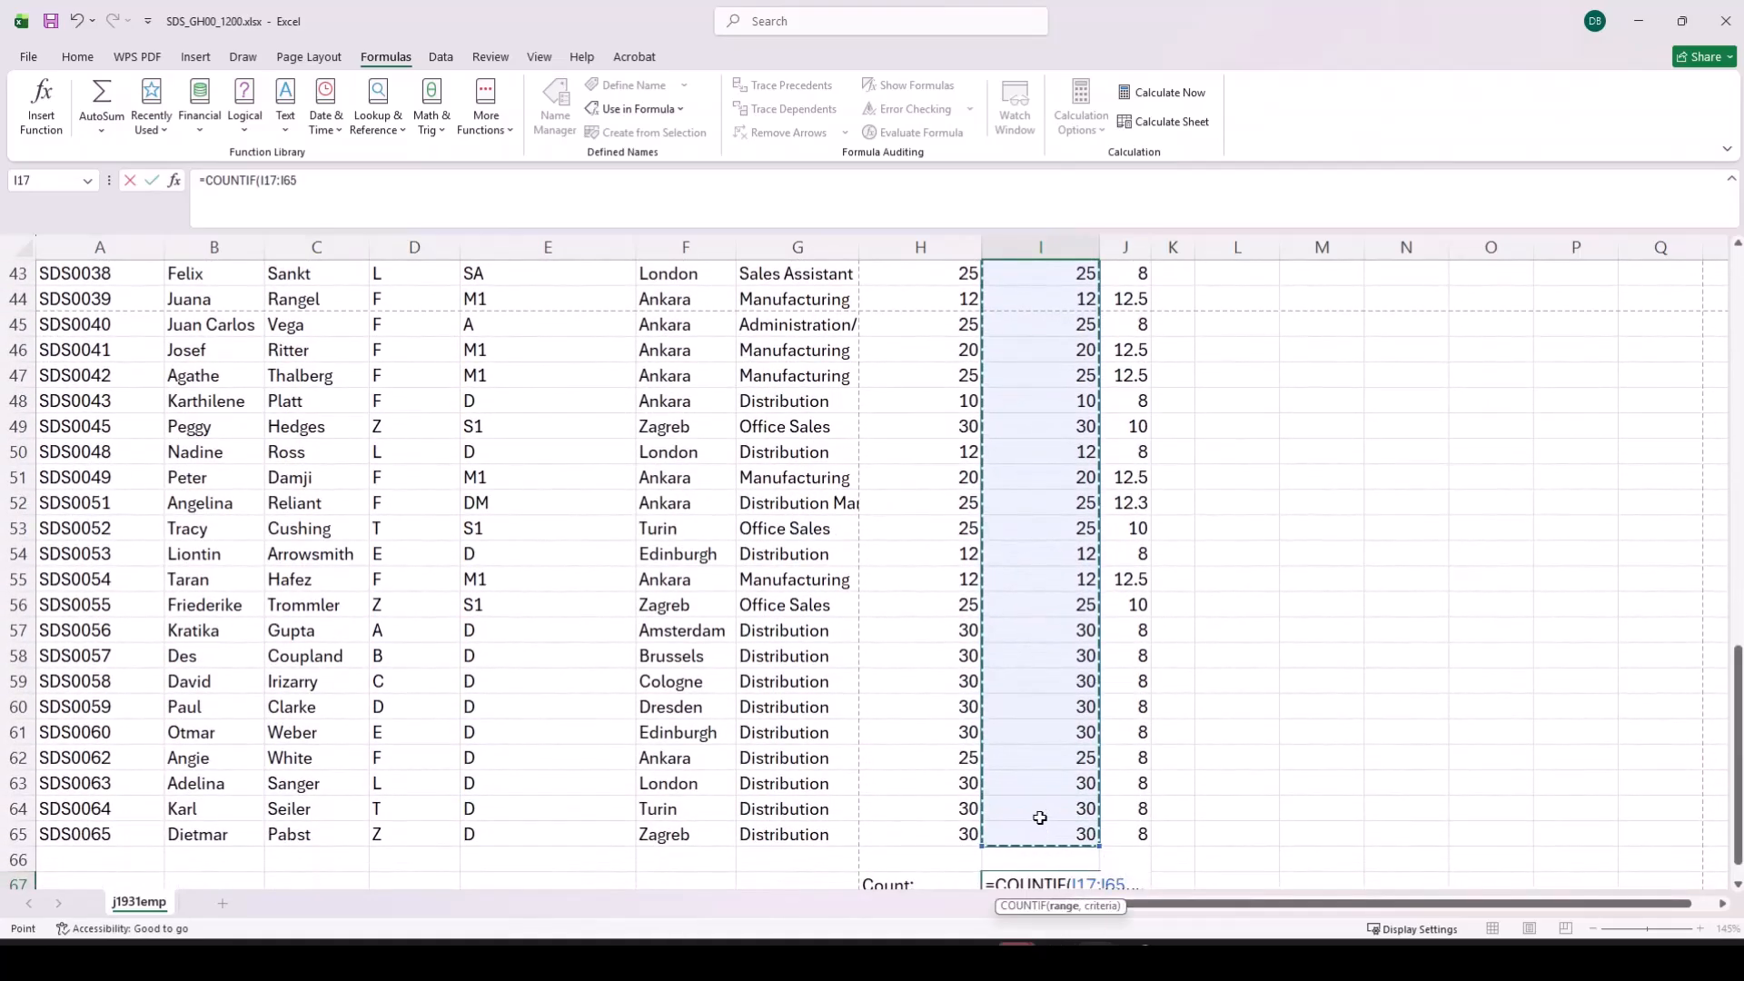
pyautogui.click(357, 189)
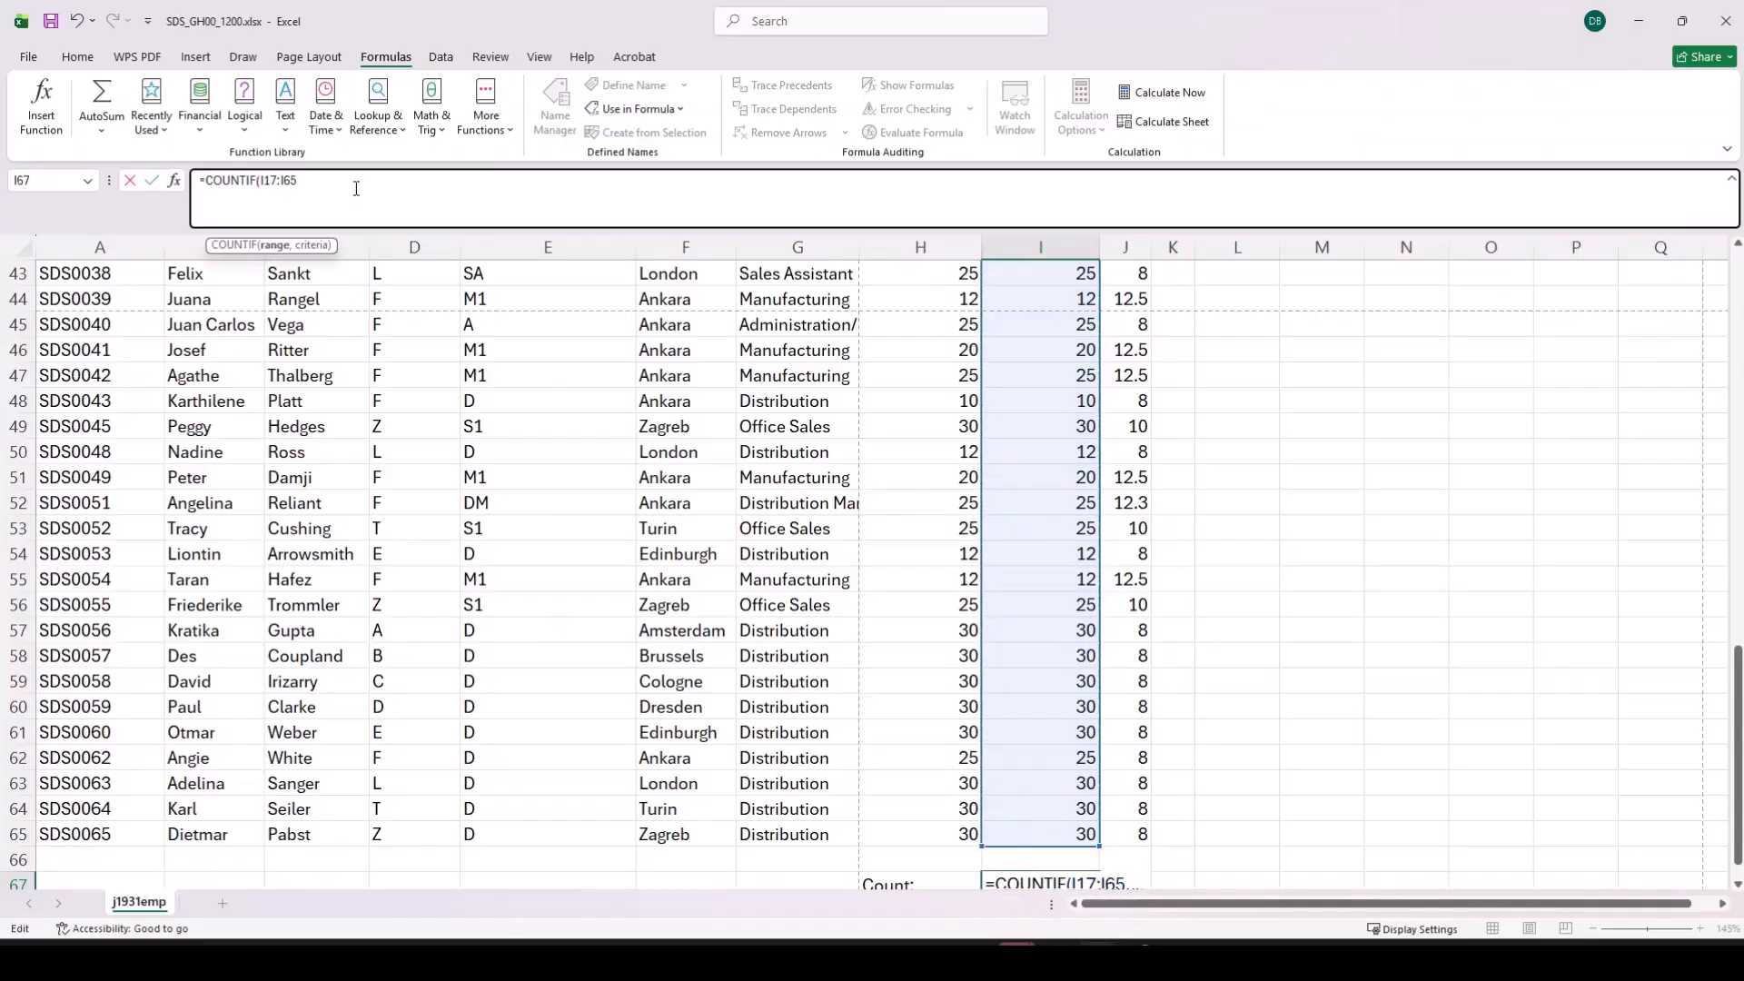
pyautogui.write(',')
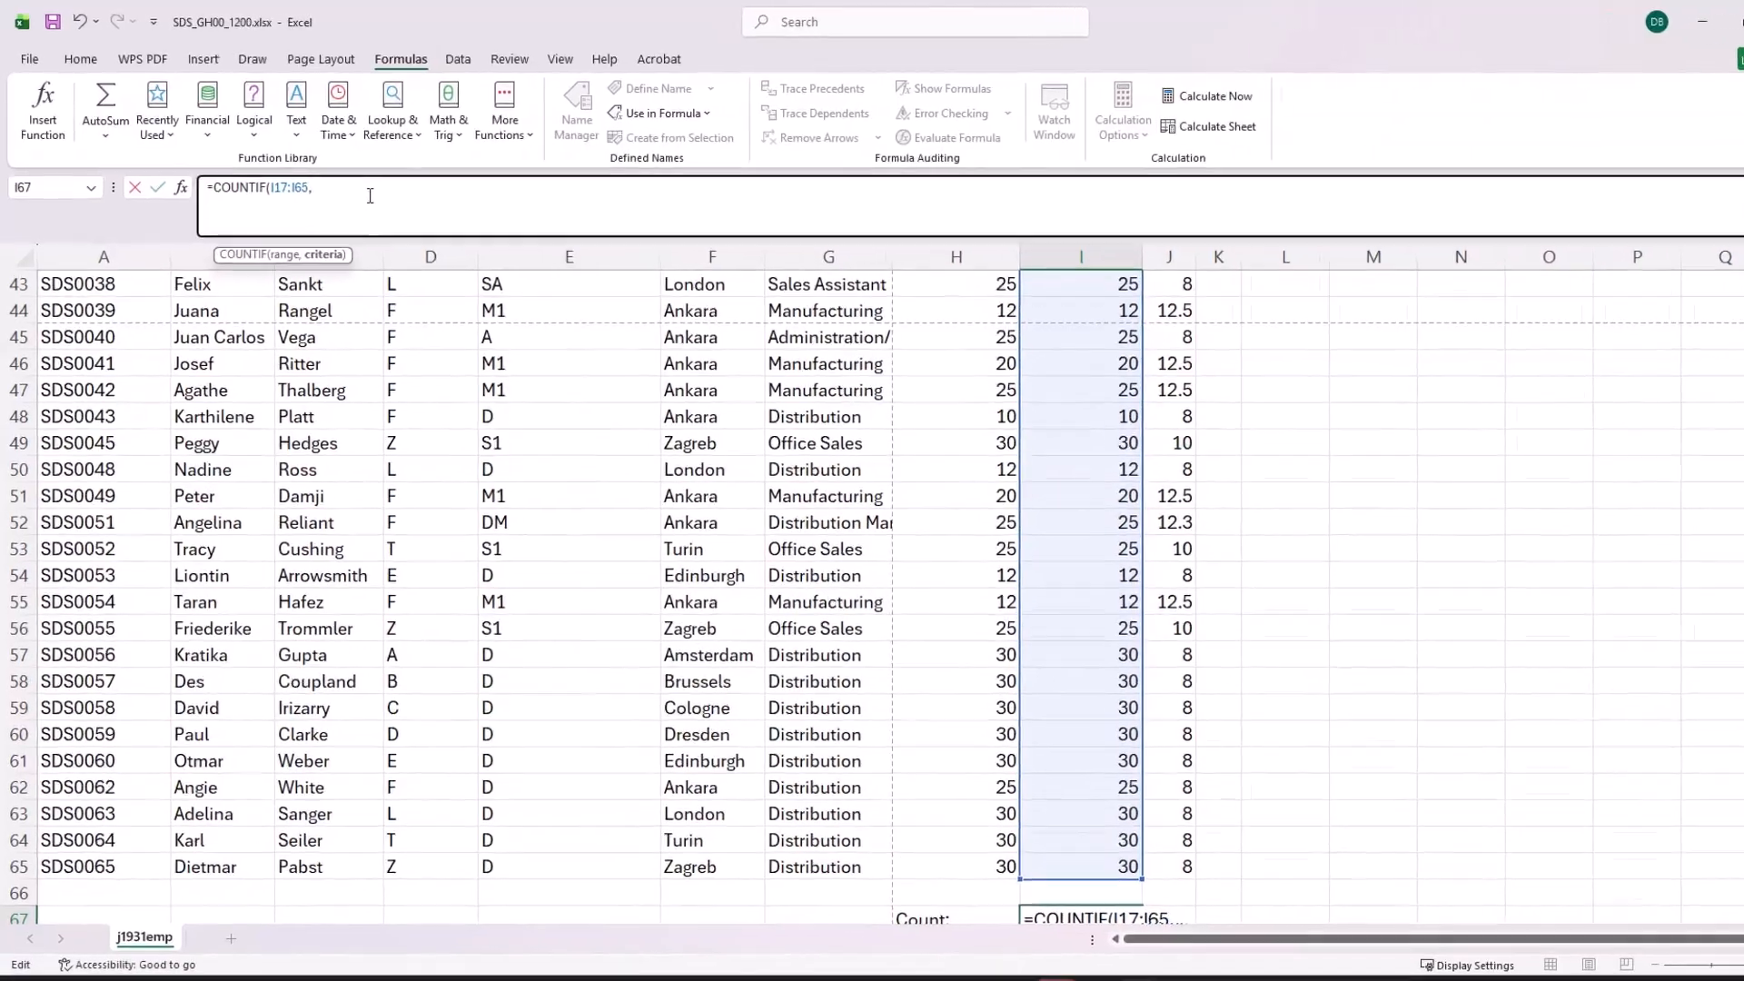
pyautogui.write('">')
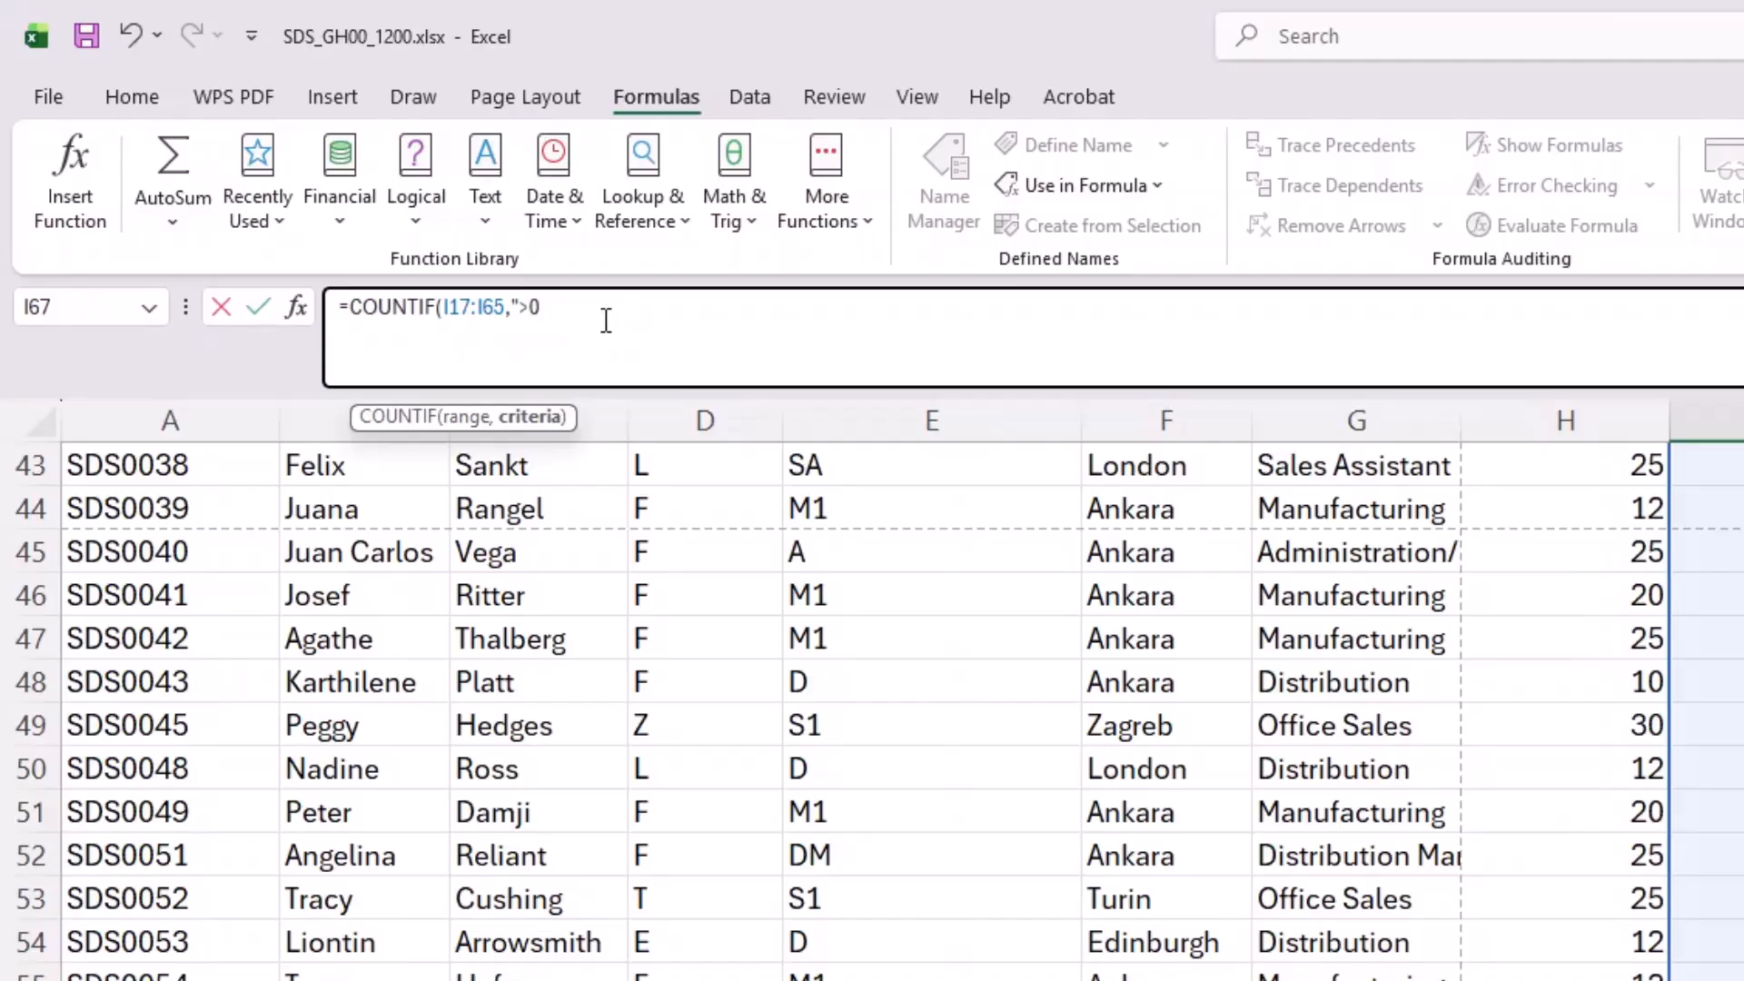
pyautogui.write('0")')
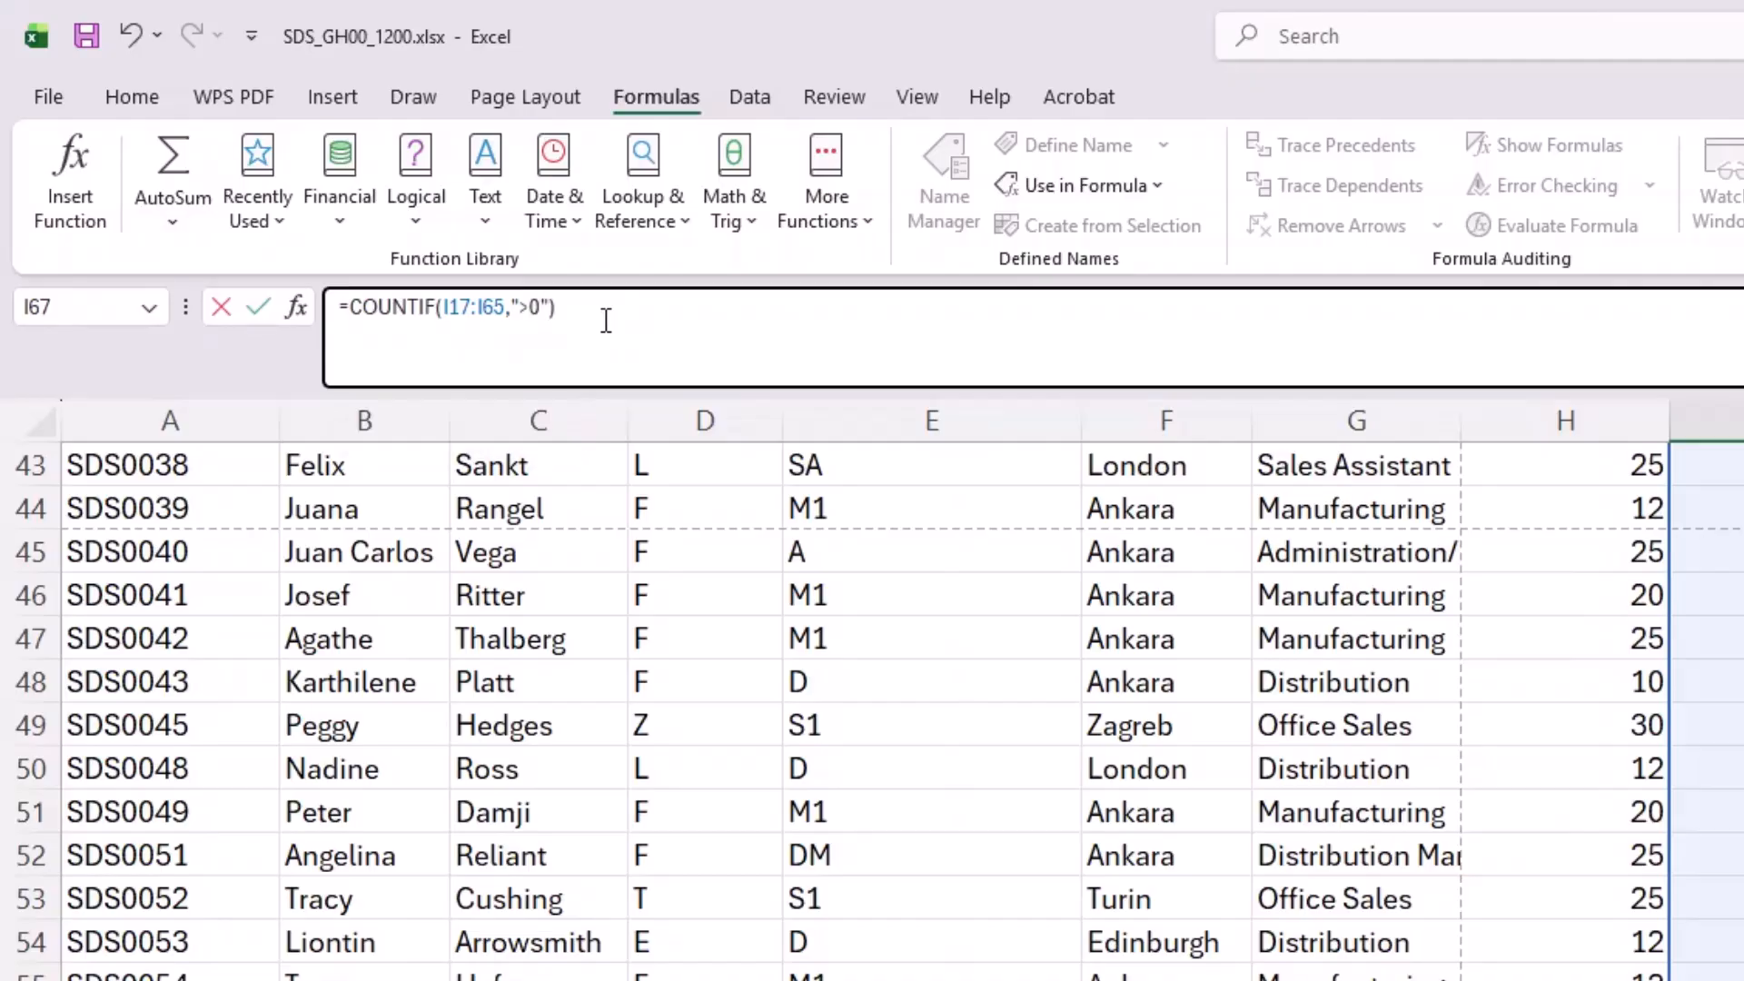
pyautogui.press('Return')
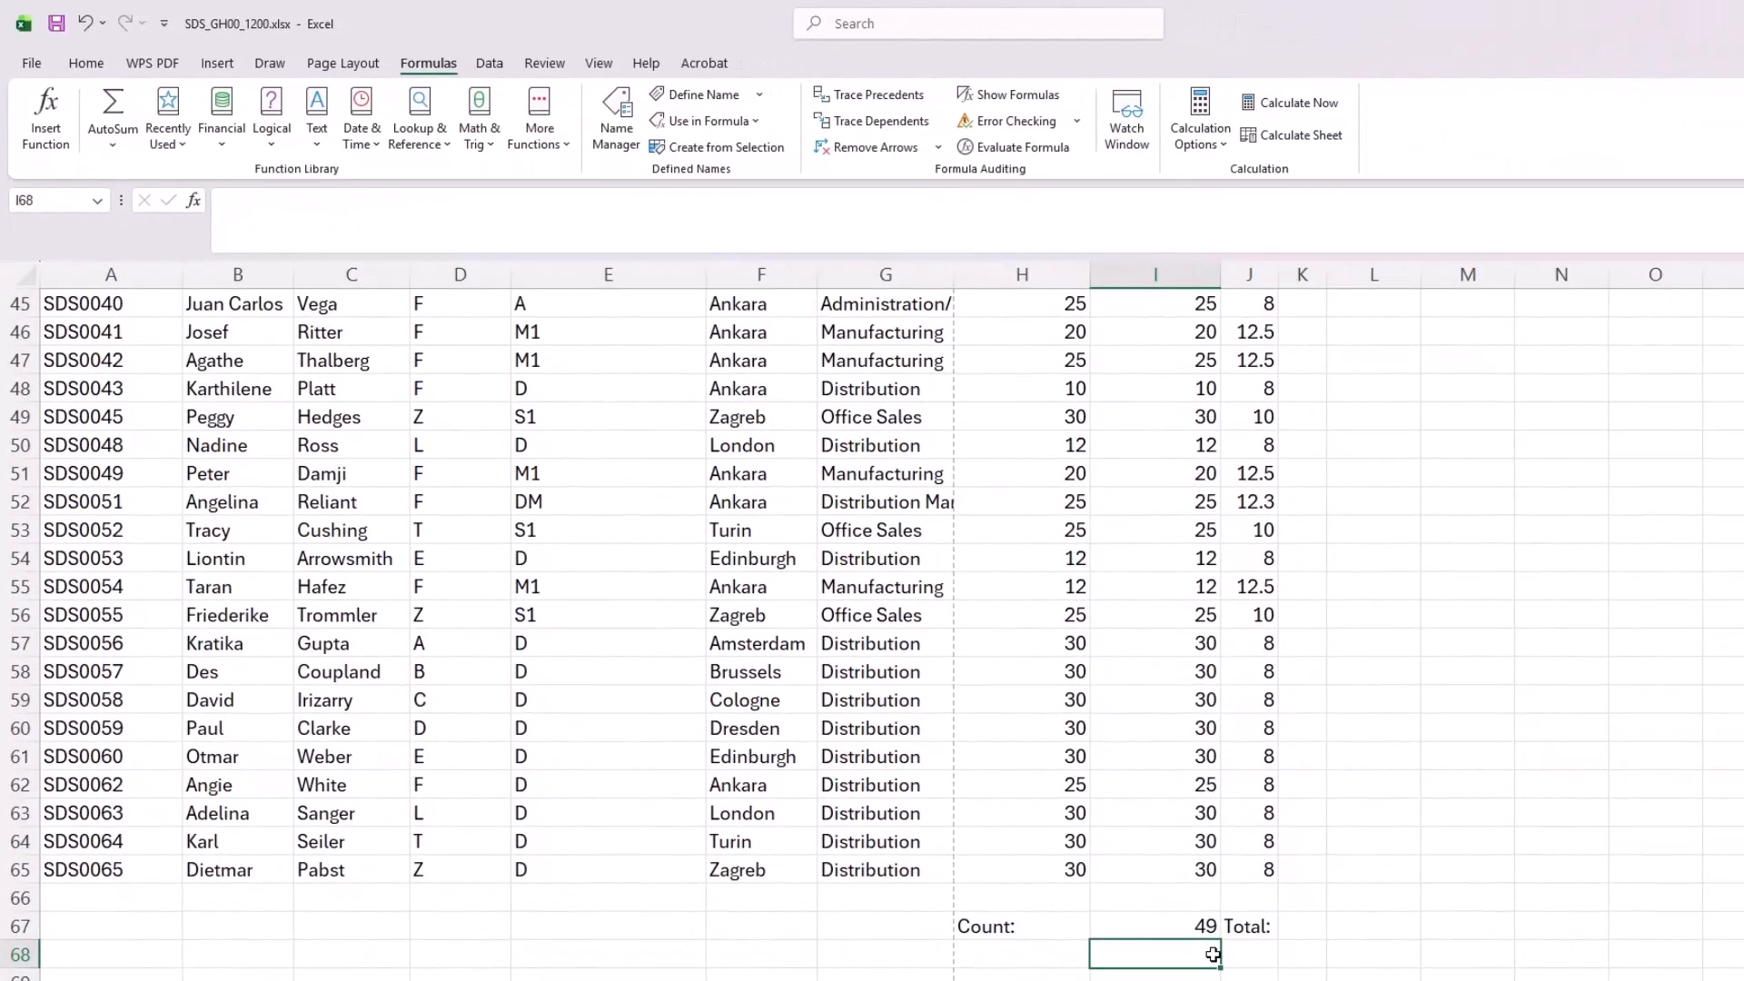
# Step: Enter =SUM(K17:K65) in K67, beside the Total label, to calculate the total pay for all employees
pyautogui.click(1319, 926)
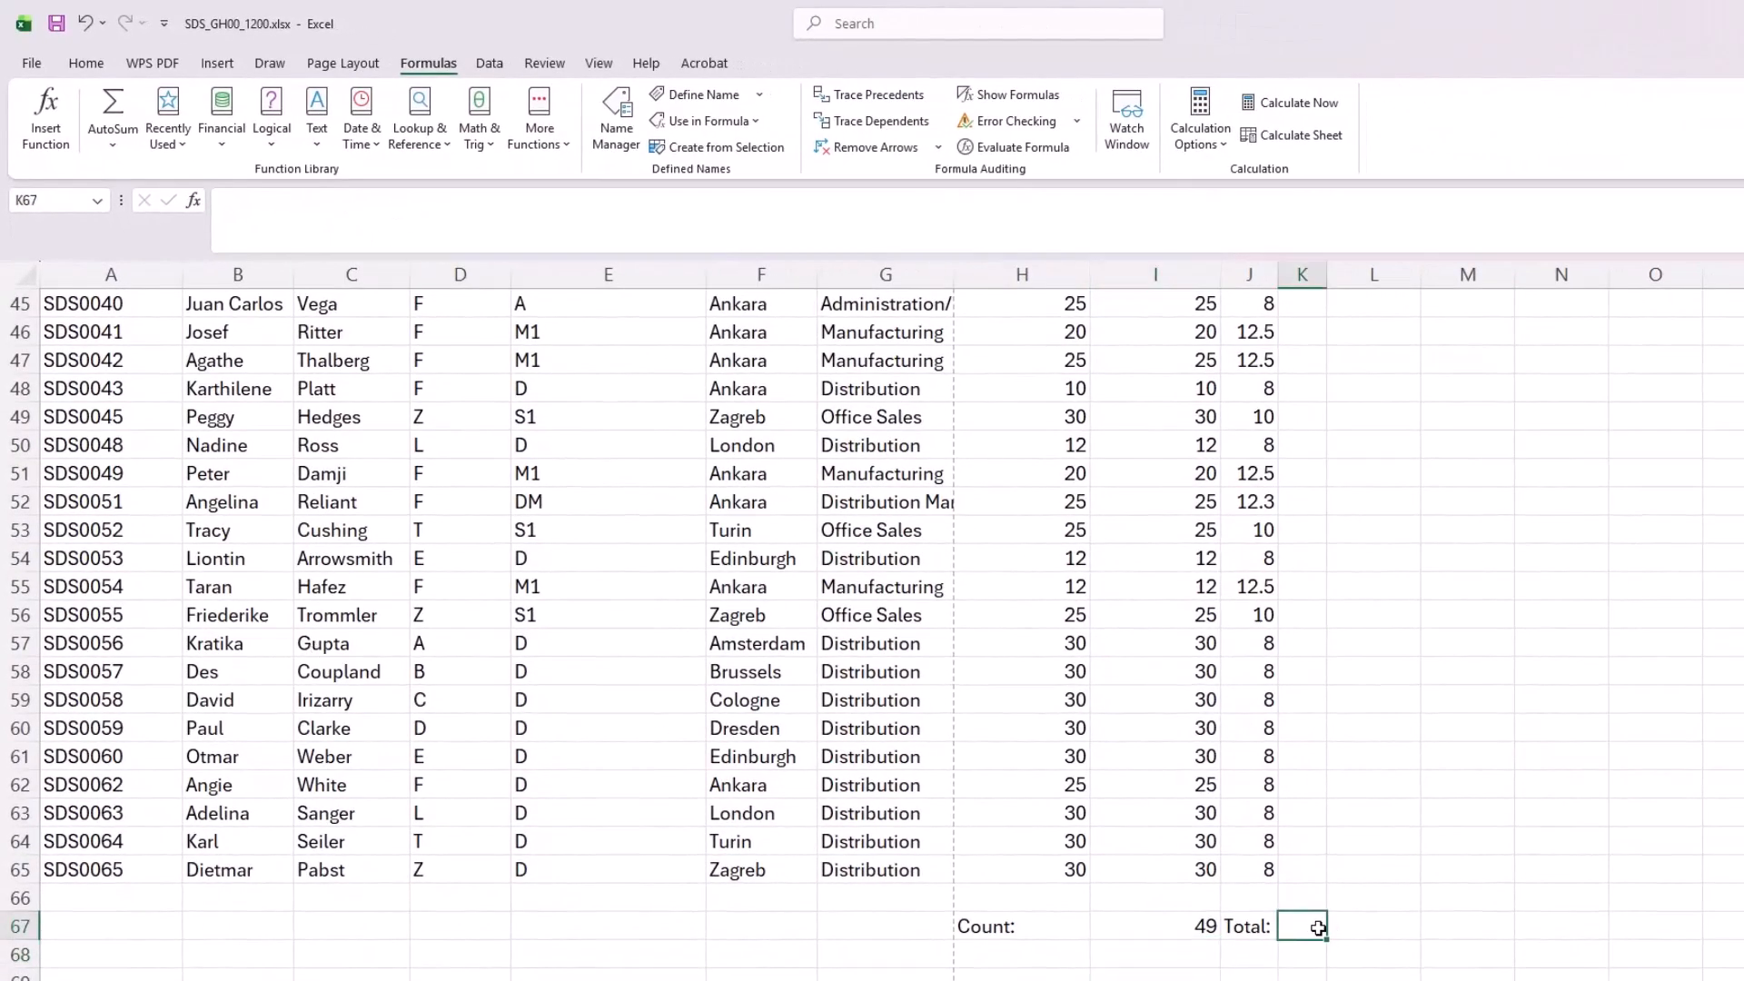
pyautogui.write('=sum')
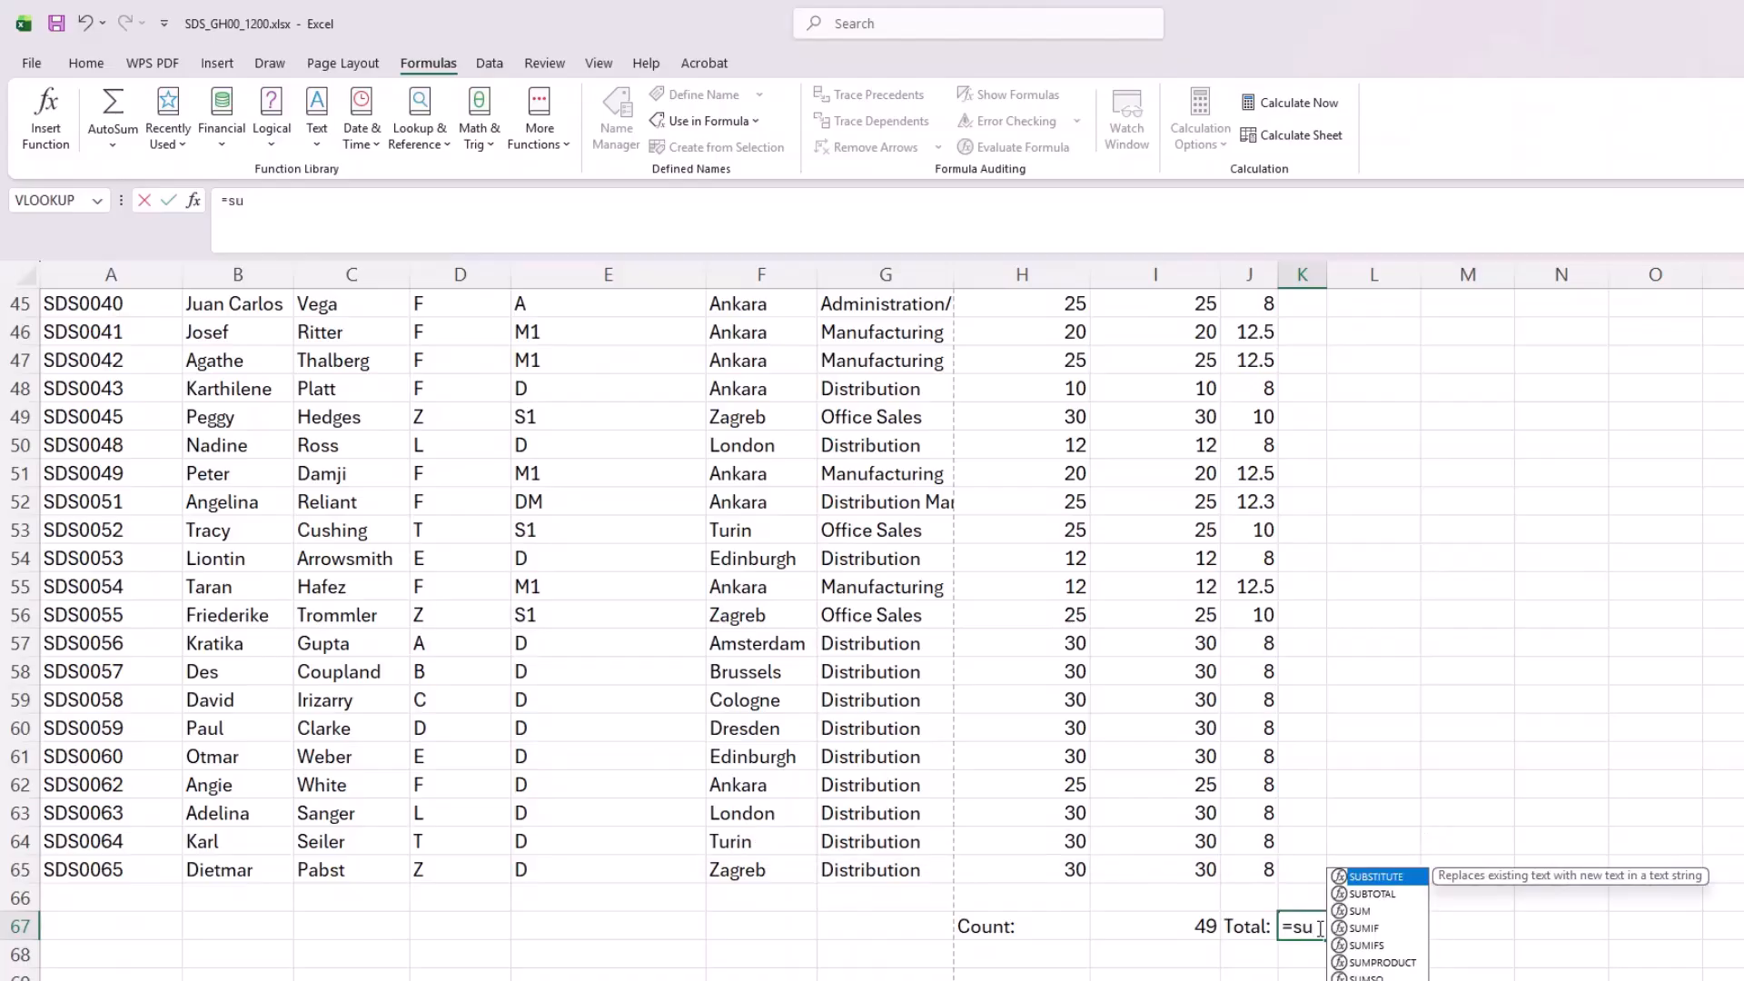
pyautogui.press('Tab')
pyautogui.scroll(13, 1191, 706)
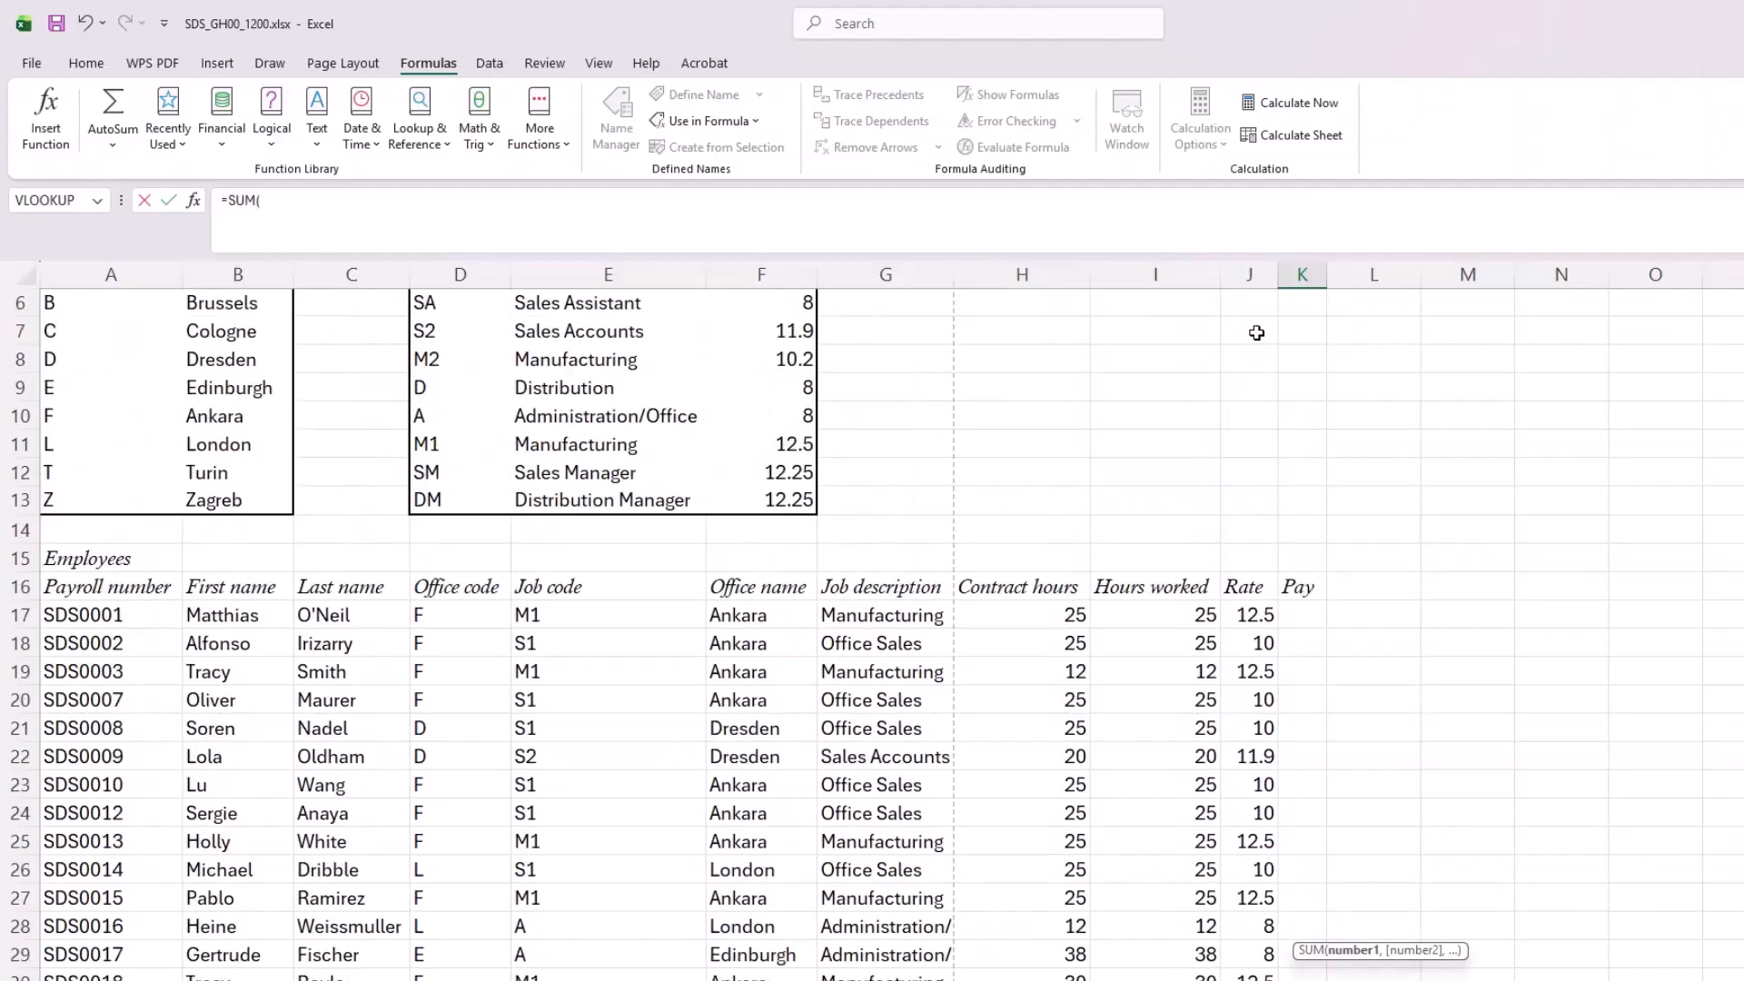
pyautogui.click(1307, 616)
pyautogui.moveTo(1307, 616); pyautogui.dragTo(1300, 919)
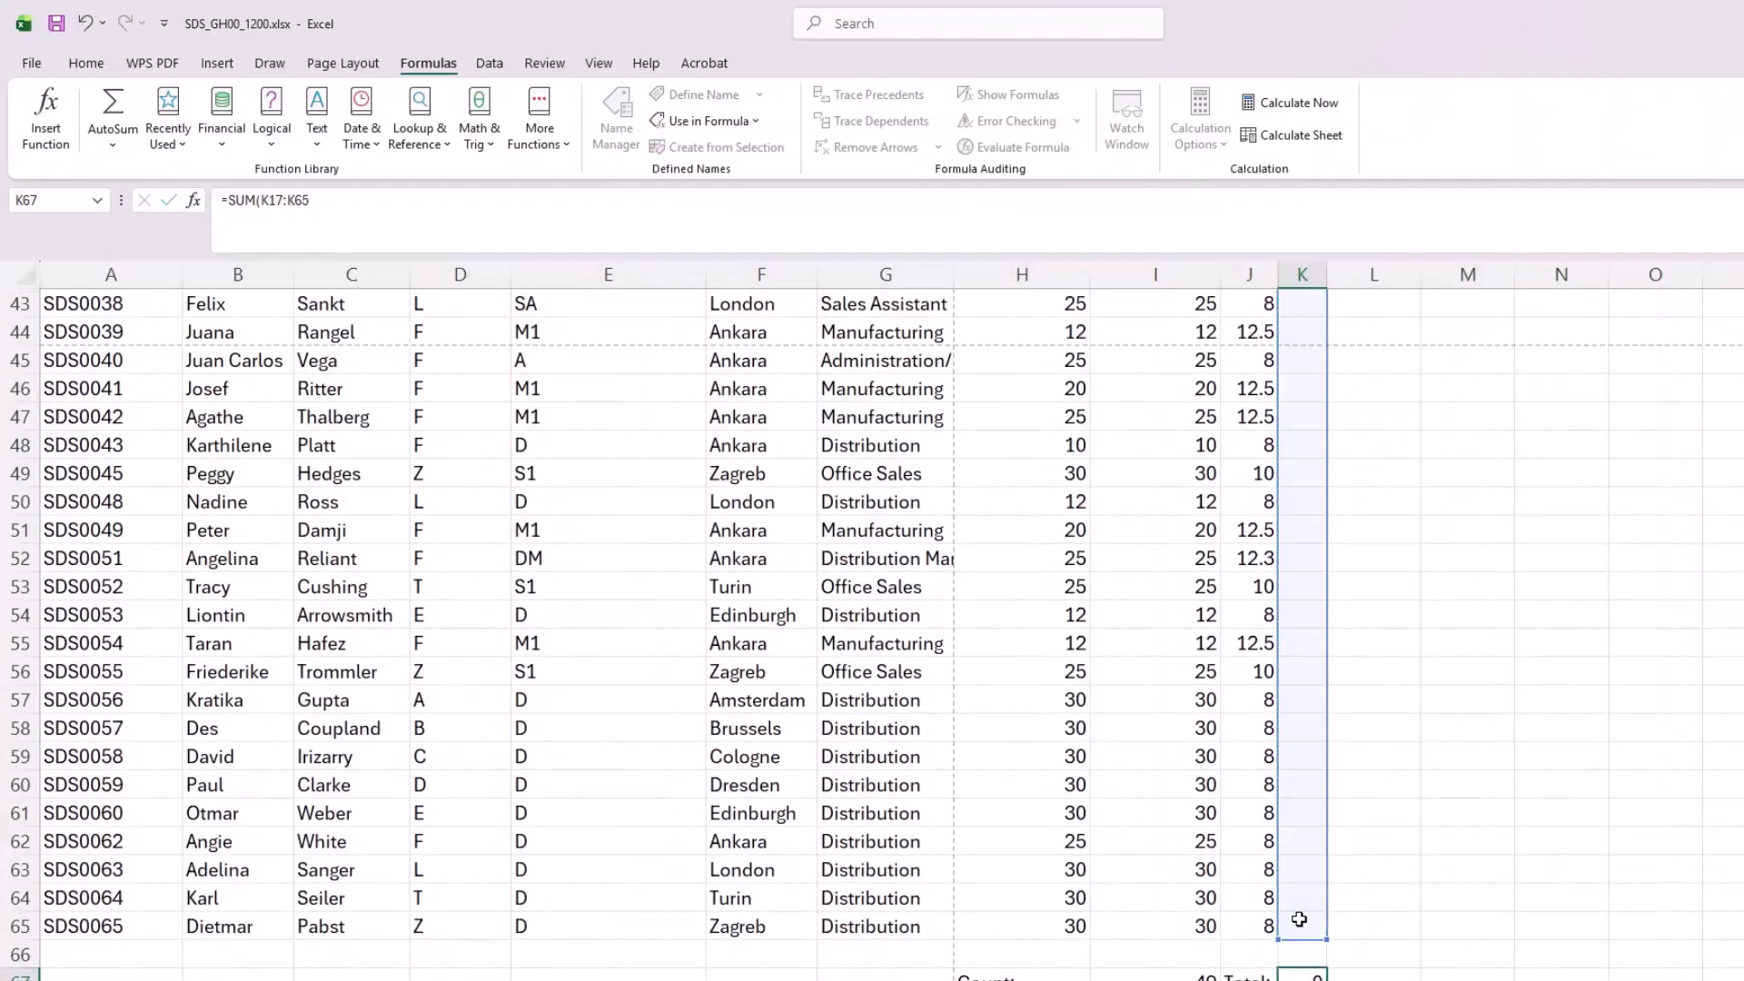
pyautogui.press('Return')
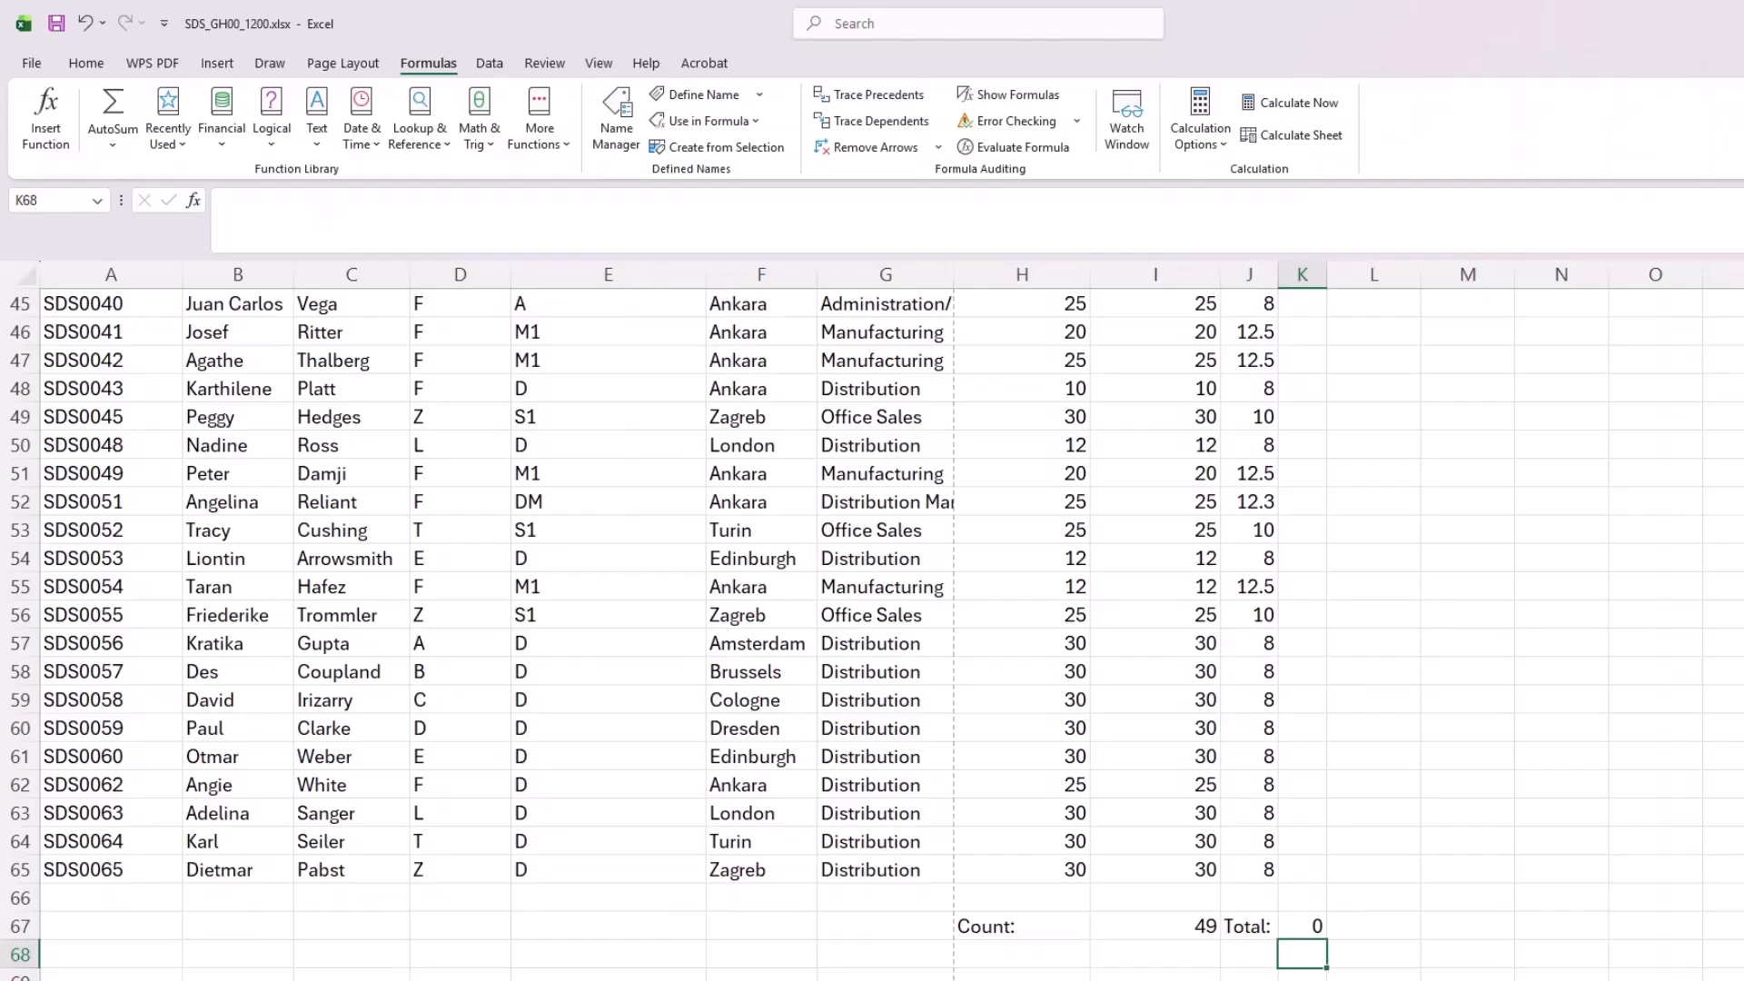
# Step: Switch to 0417_s19_qp_31.pdf in Acrobat, read task 11's list of hours-worked exceptions, and return to the Excel workbook
pyautogui.moveTo(995, 980)
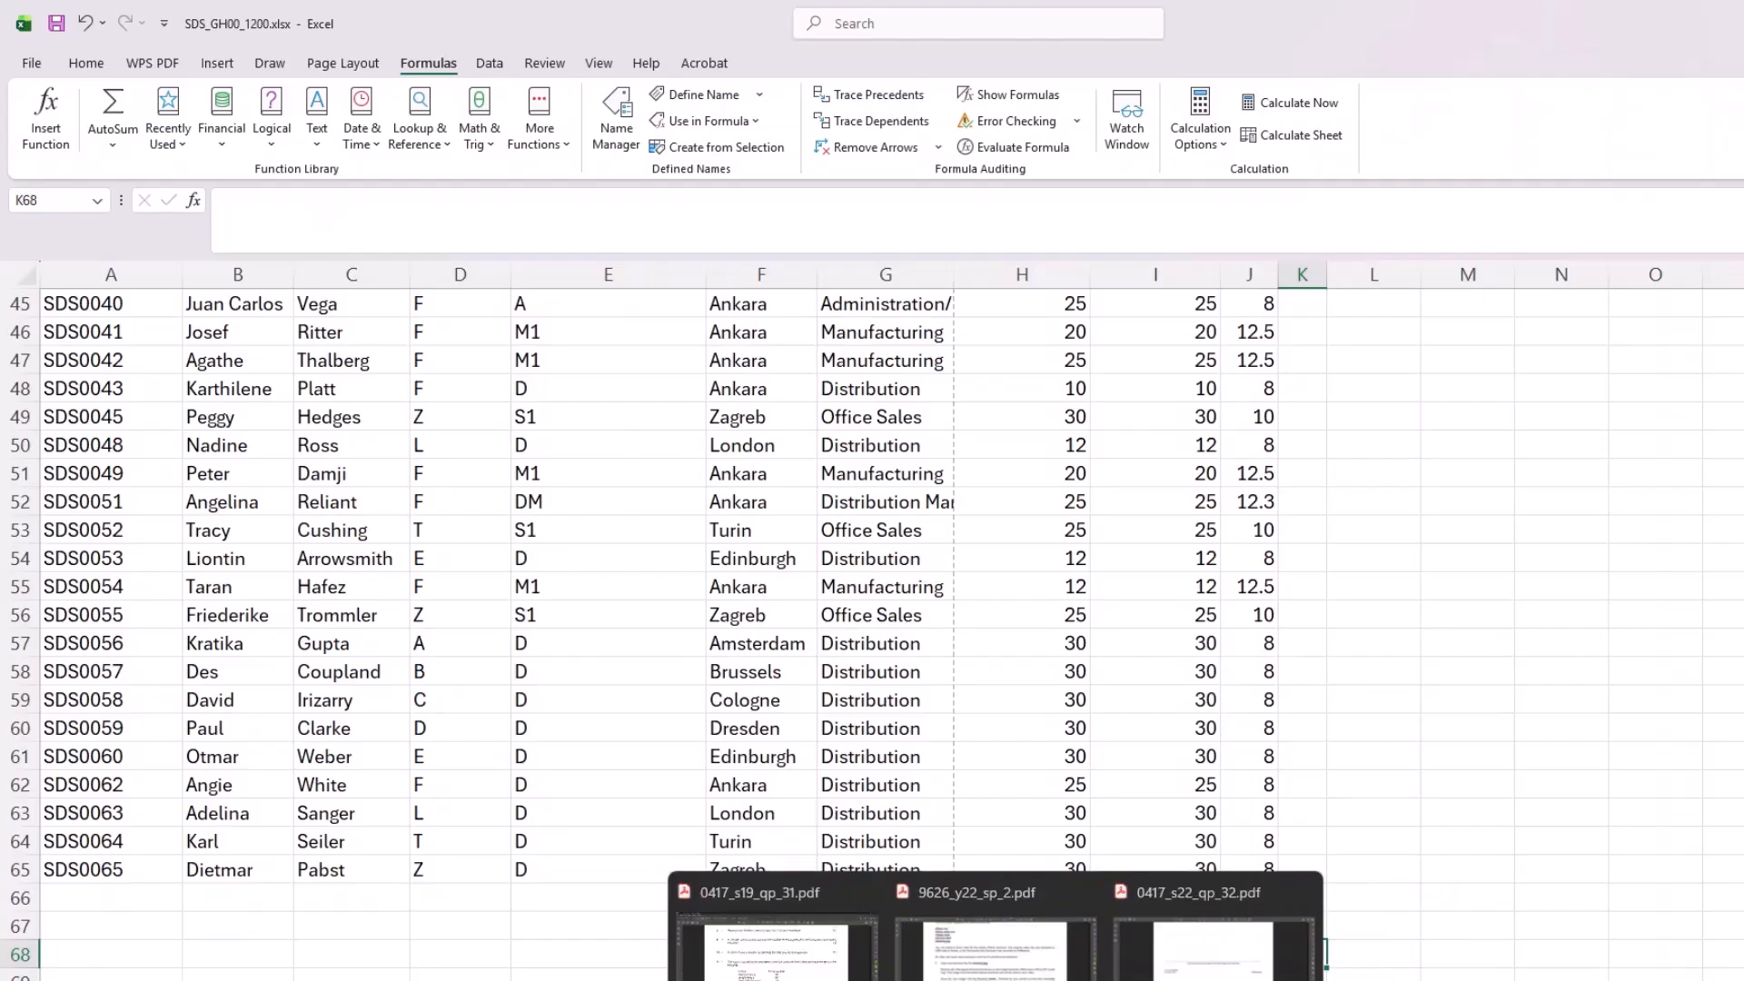
pyautogui.click(772, 944)
pyautogui.scroll(1, 1016, 730)
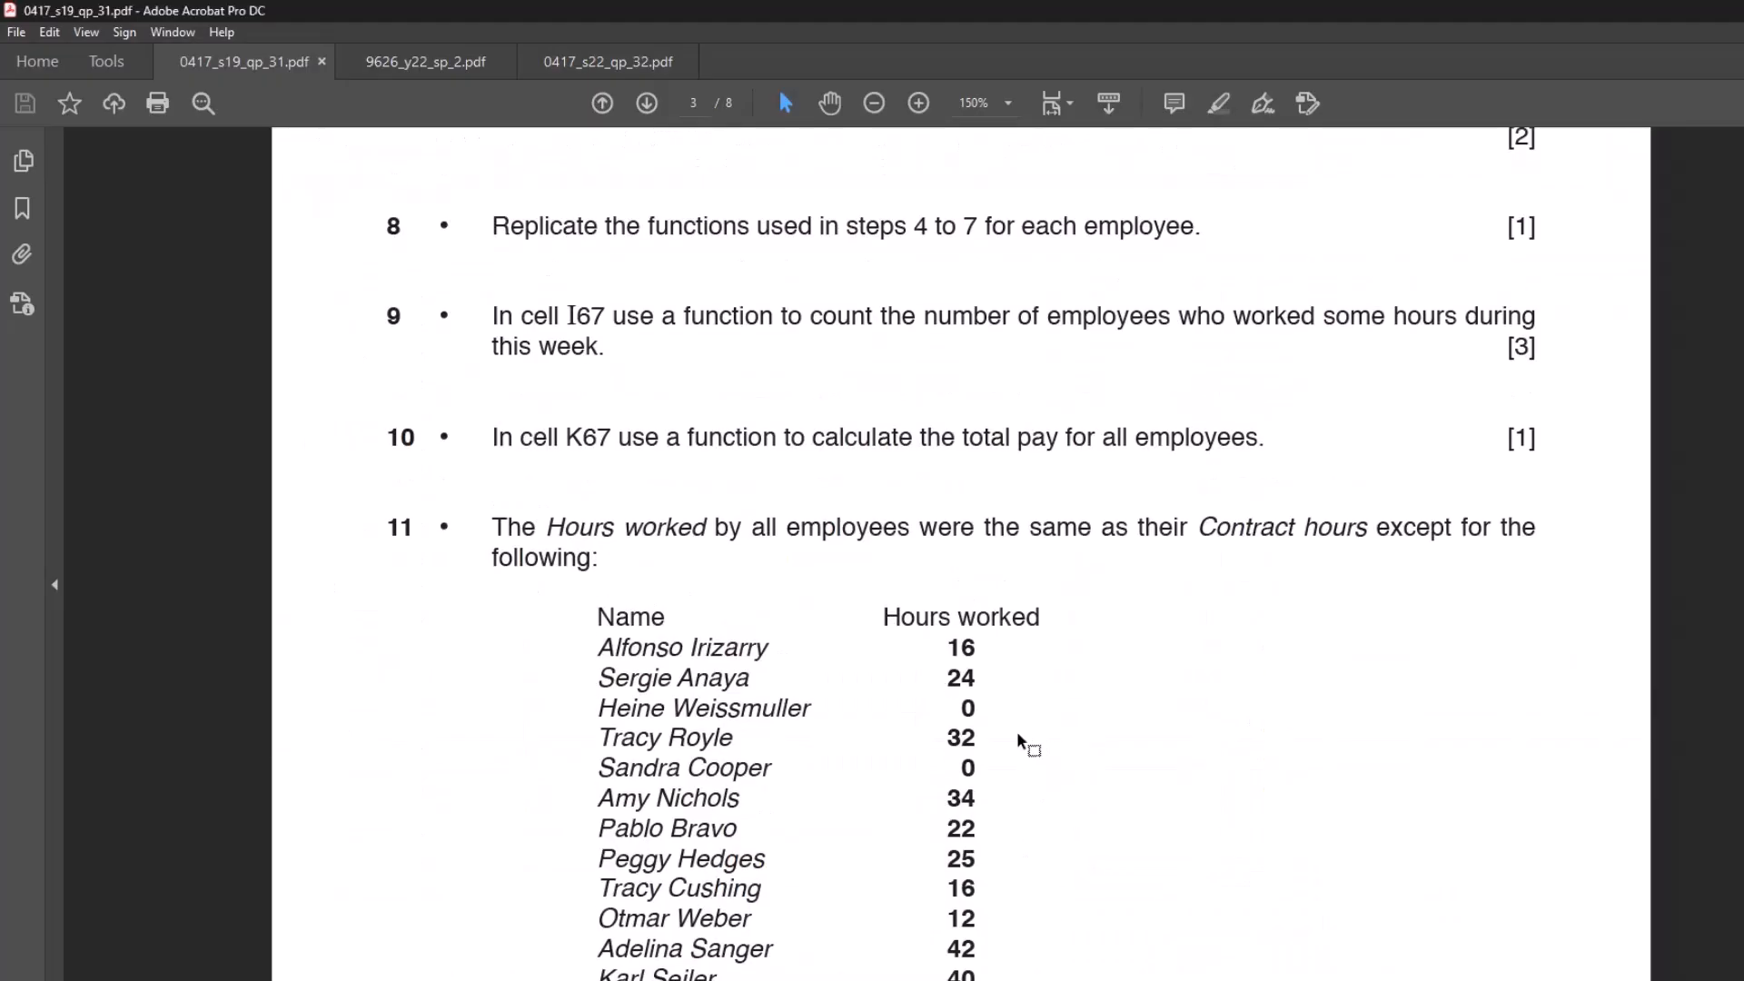
pyautogui.scroll(-4, 1016, 730)
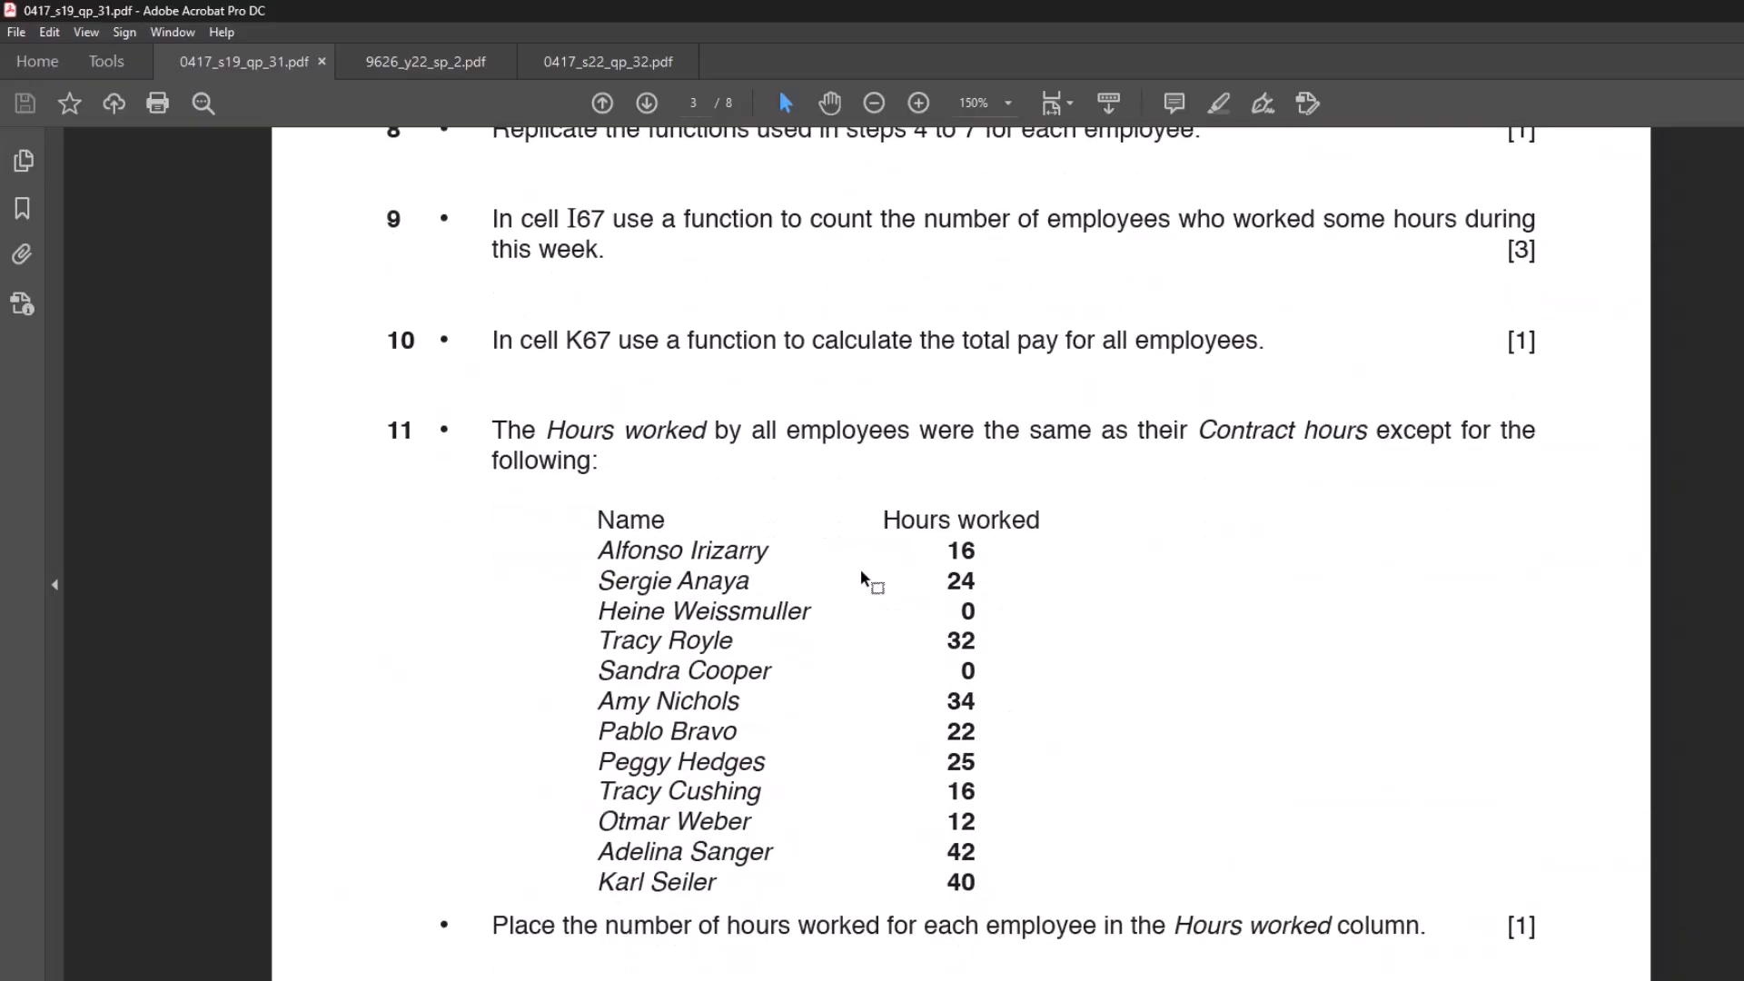
pyautogui.scroll(-2, 1086, 481)
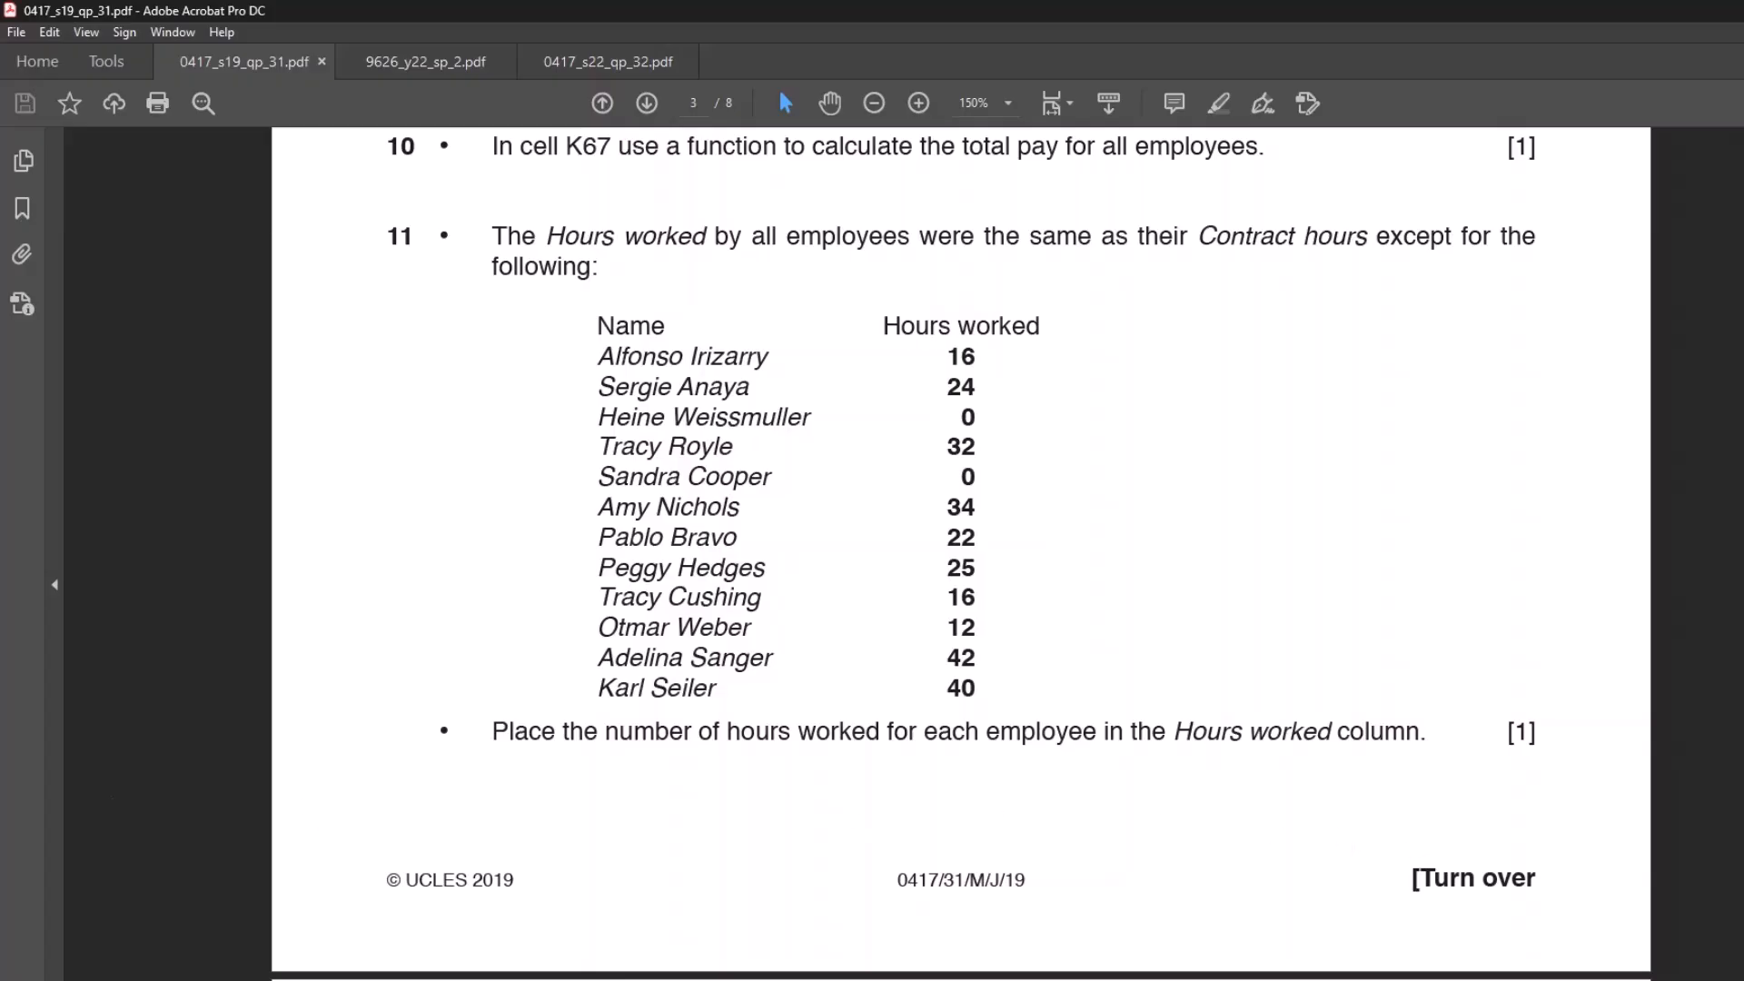
pyautogui.click(1249, 961)
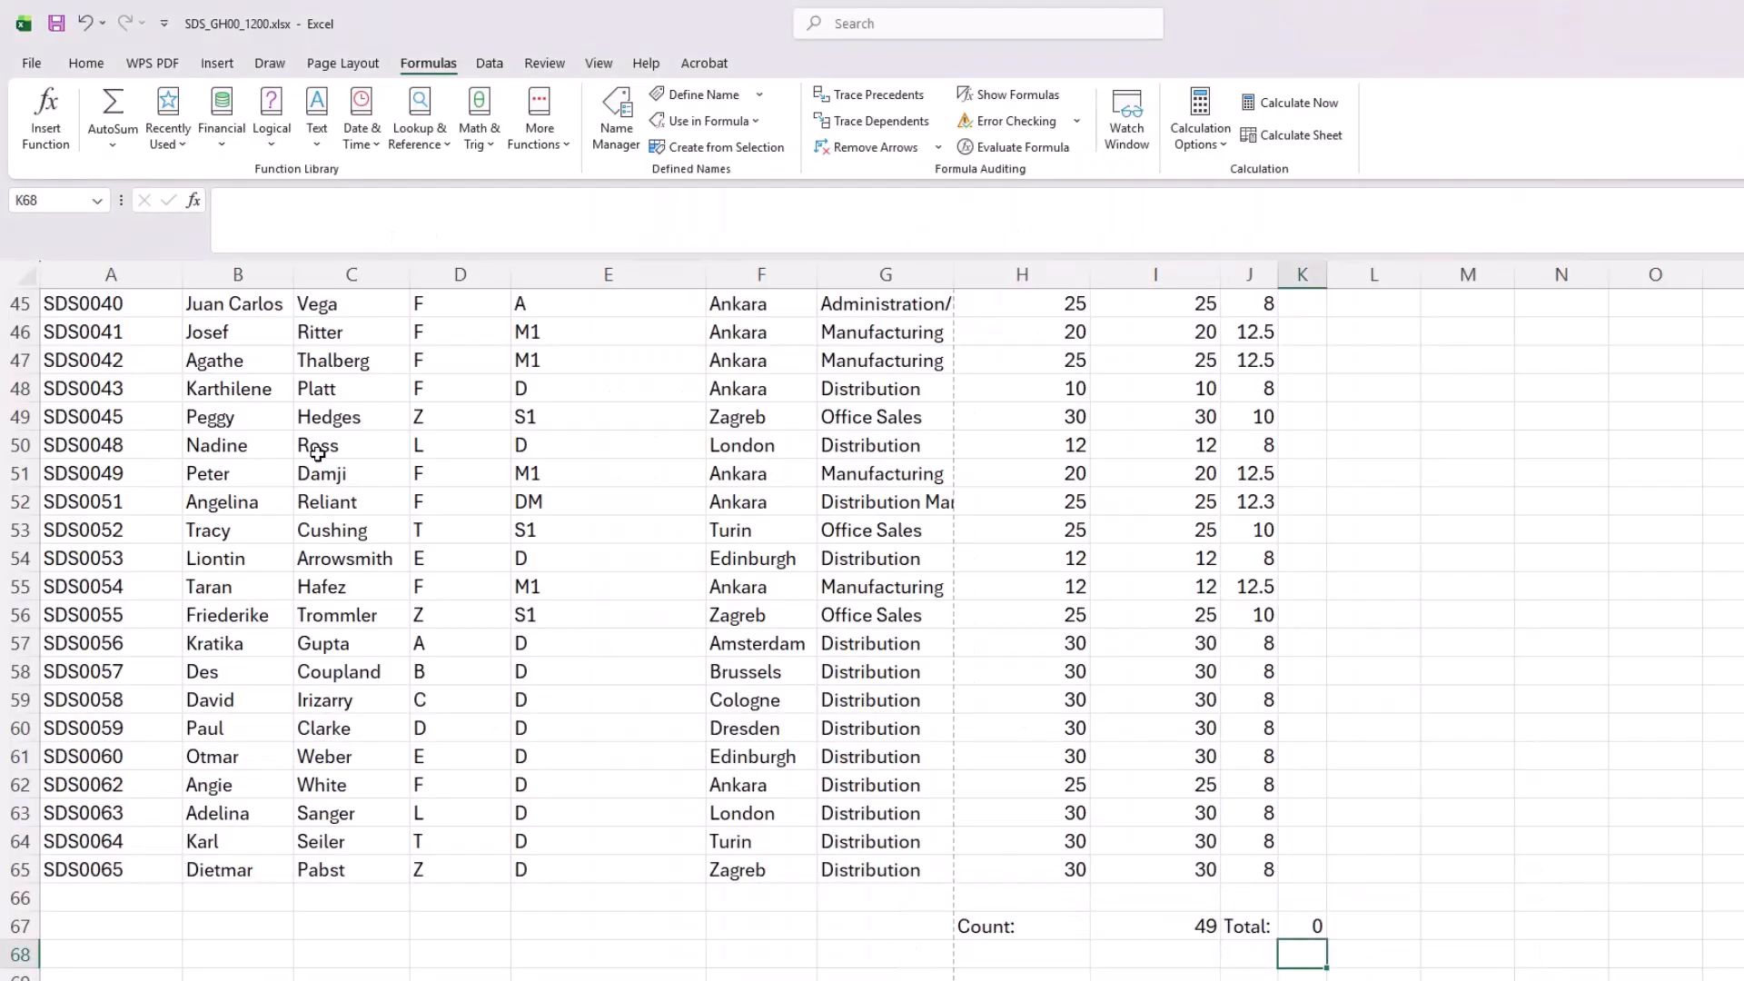
# Step: Turn on filtering for the employee table's header row A16:K16
pyautogui.scroll(15, 317, 451)
pyautogui.moveTo(120, 743); pyautogui.dragTo(1308, 743)
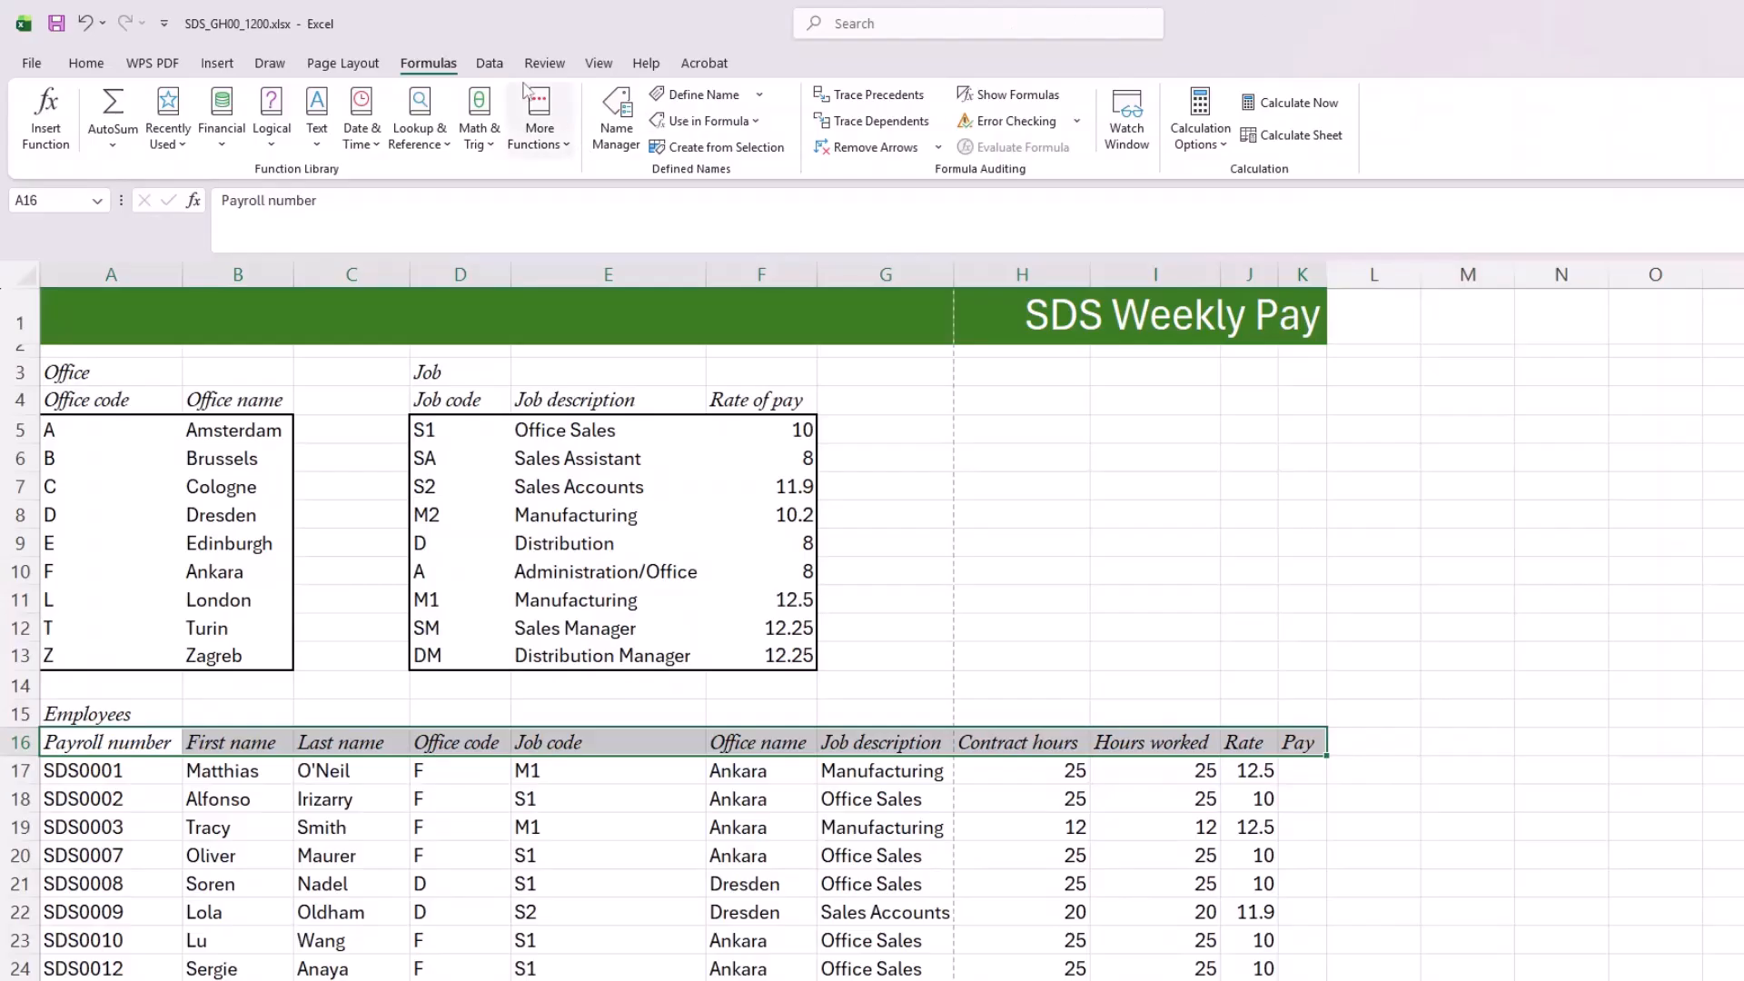
pyautogui.click(86, 65)
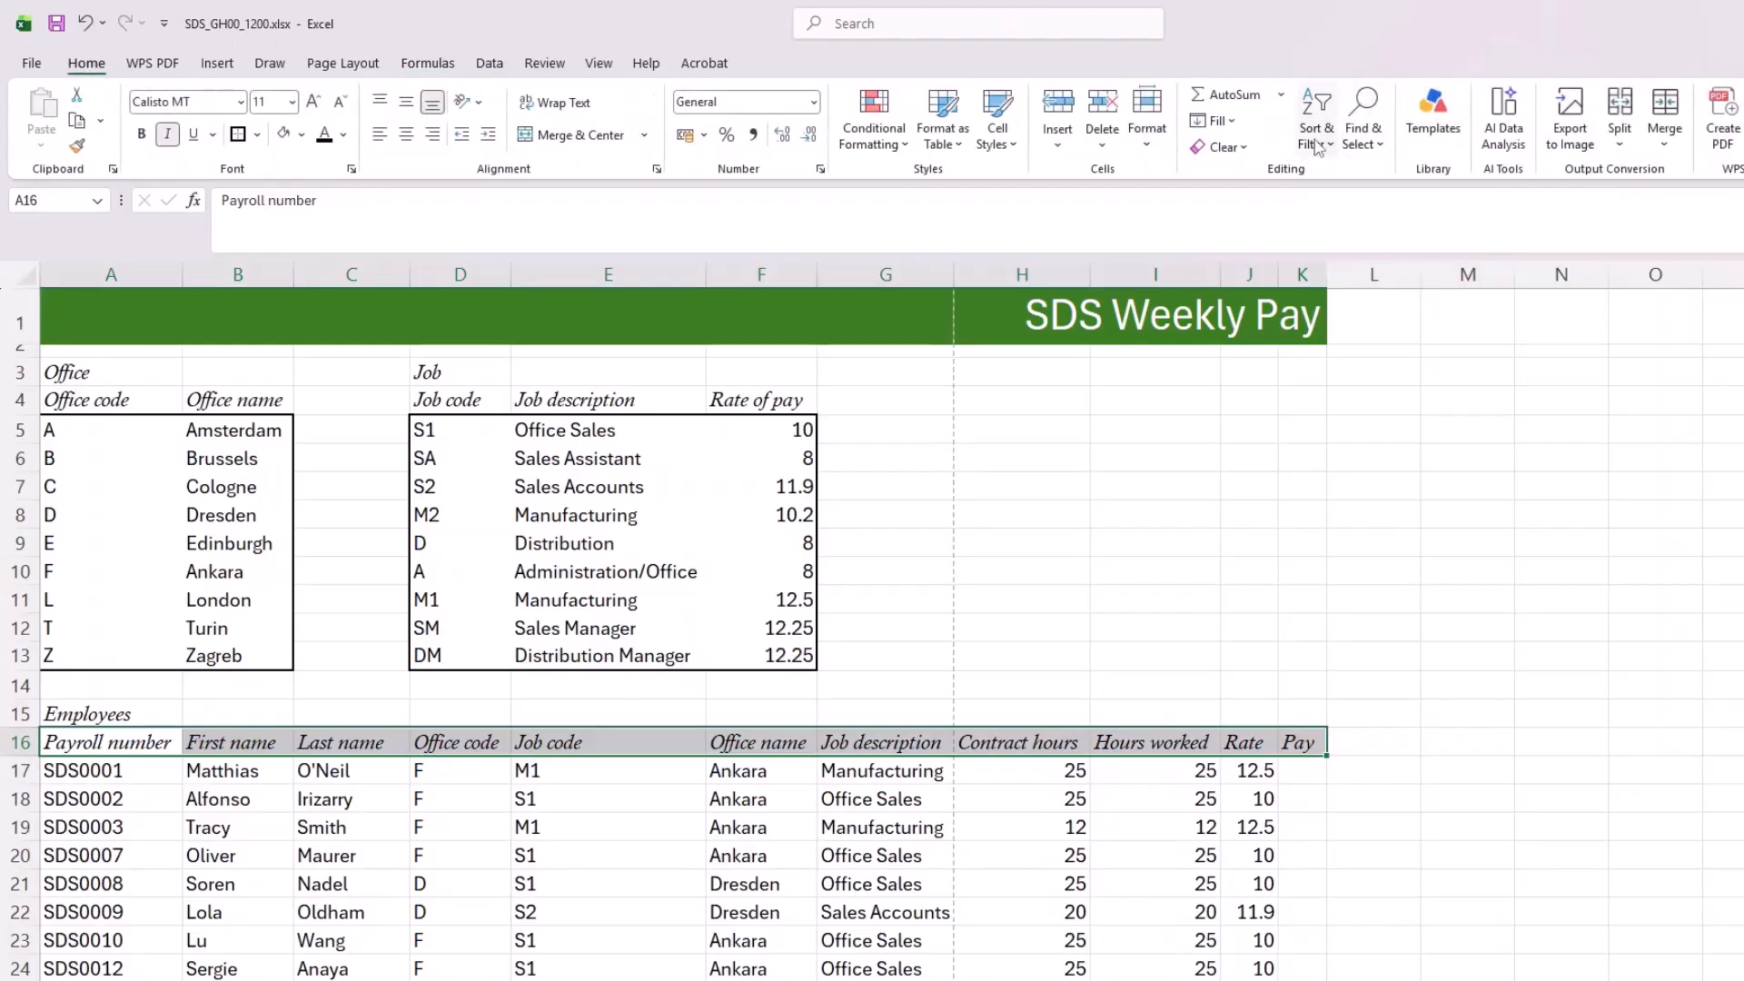
pyautogui.click(1318, 148)
pyautogui.click(1364, 270)
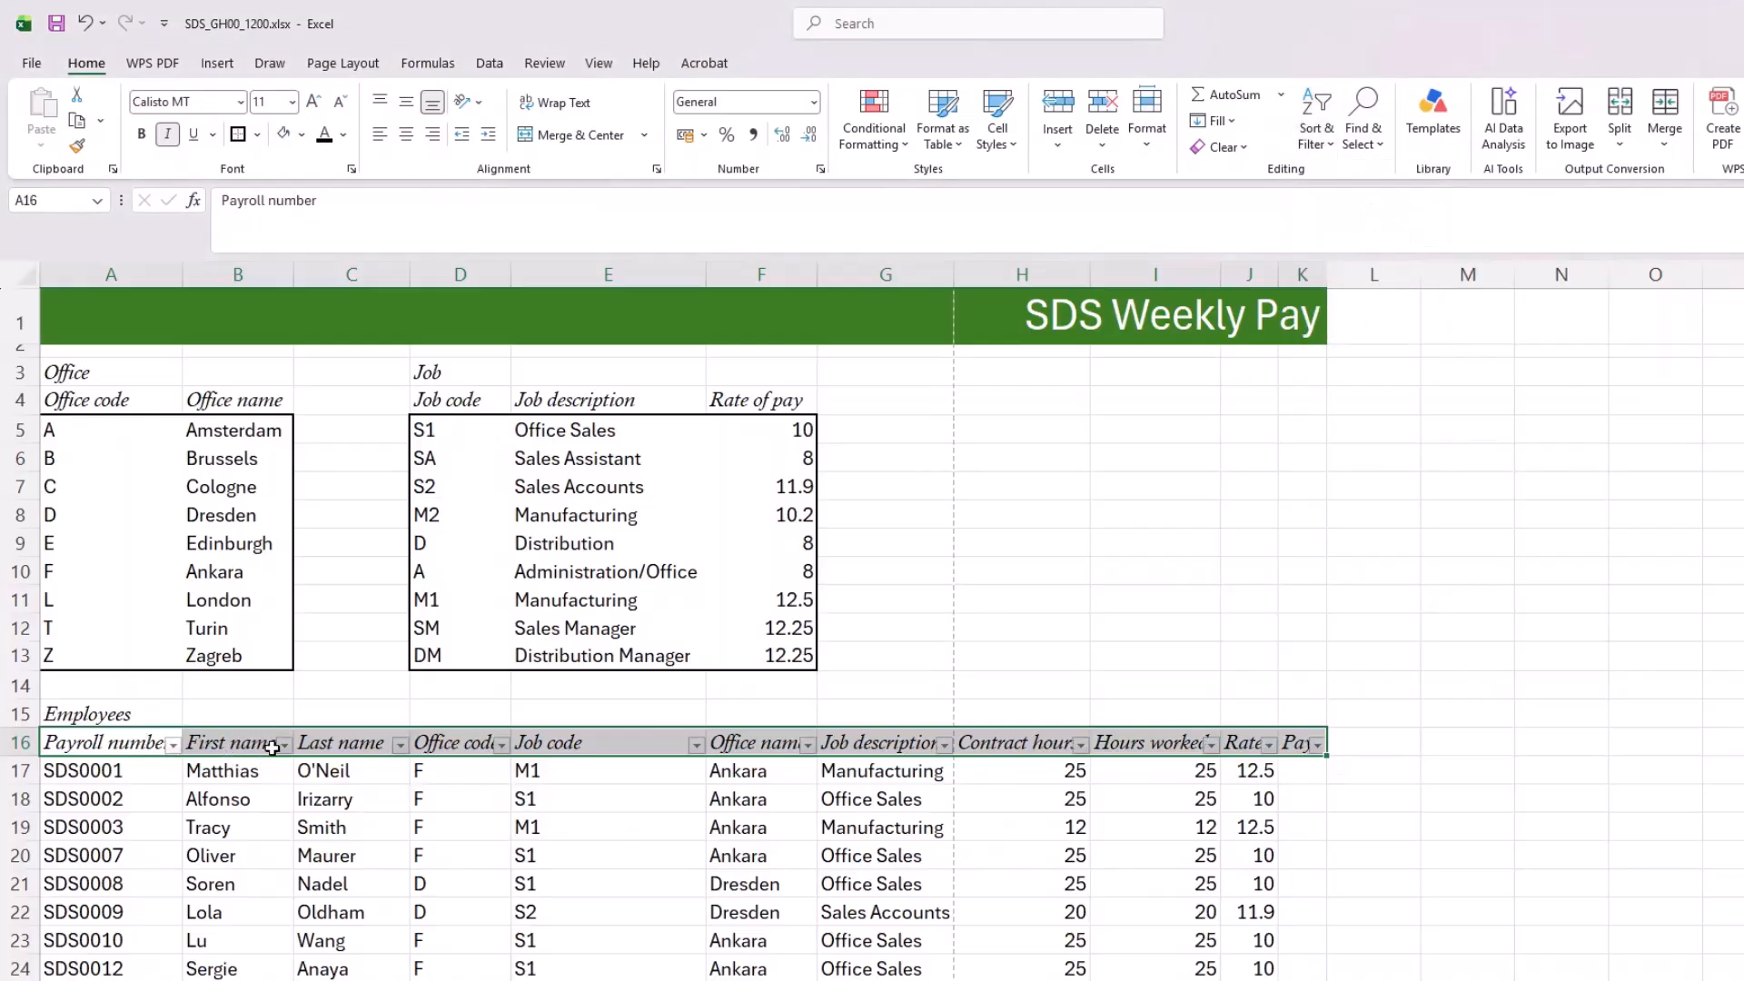
# Step: Filter the Last name column to only the two exception-list employees in rows 24 and 33
pyautogui.click(400, 745)
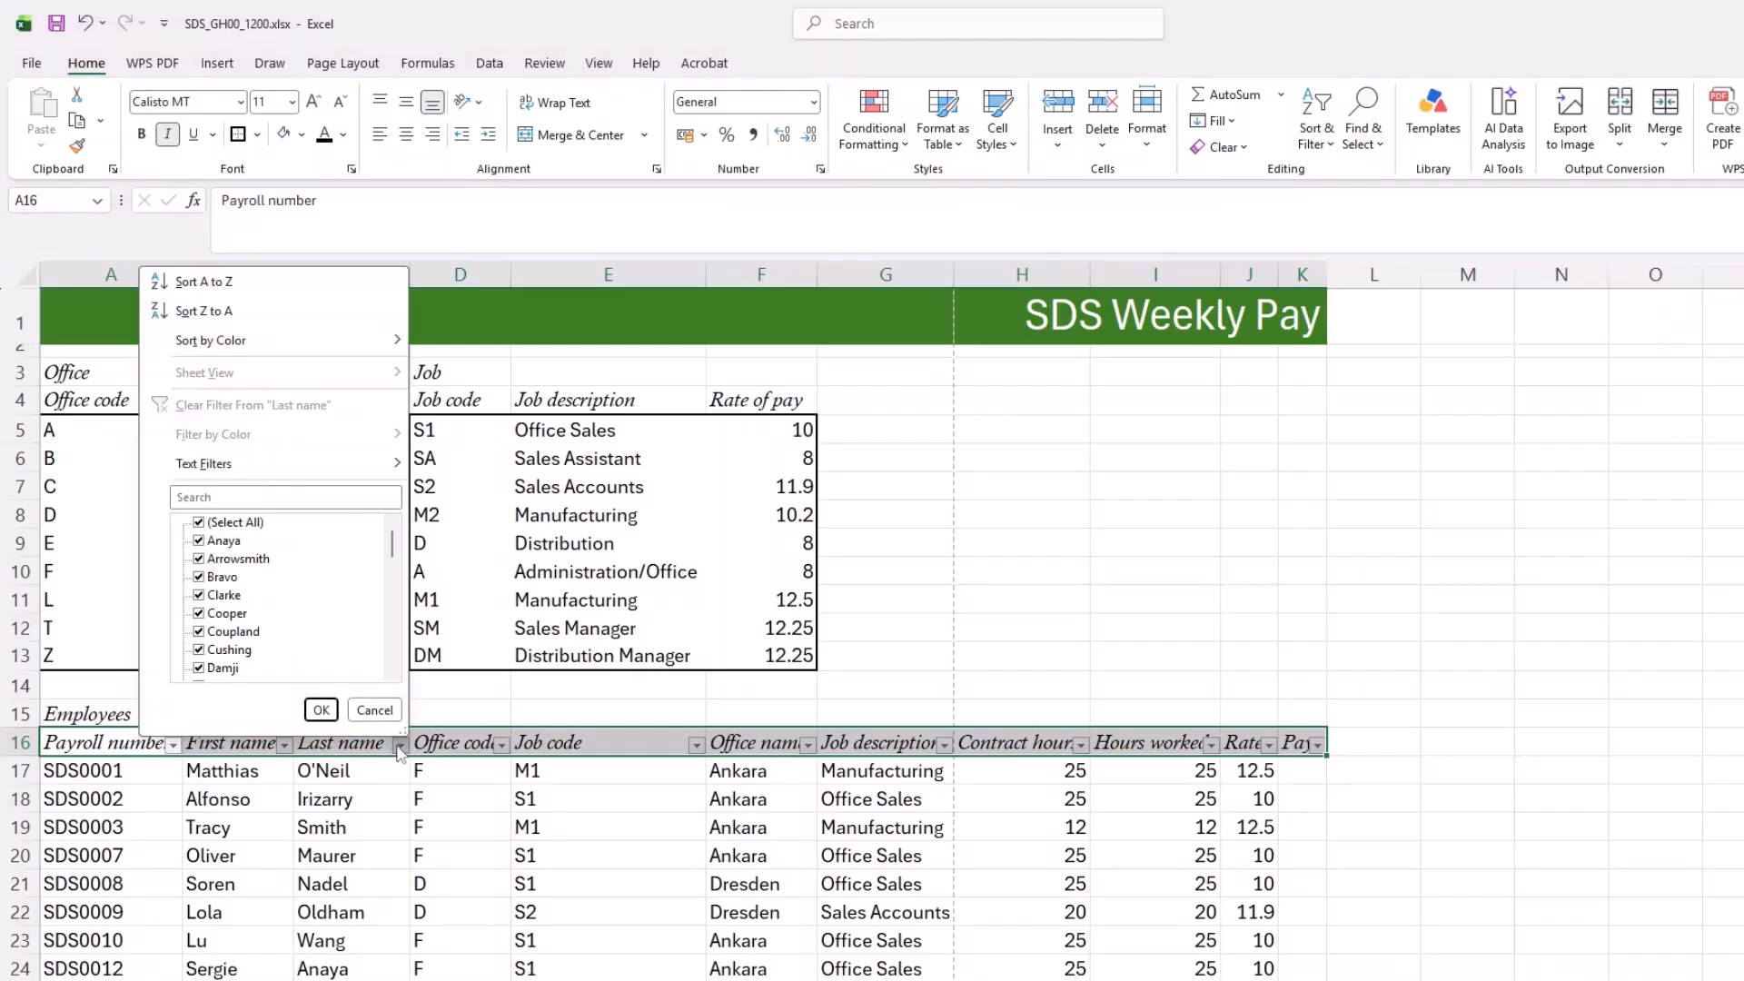
pyautogui.click(234, 523)
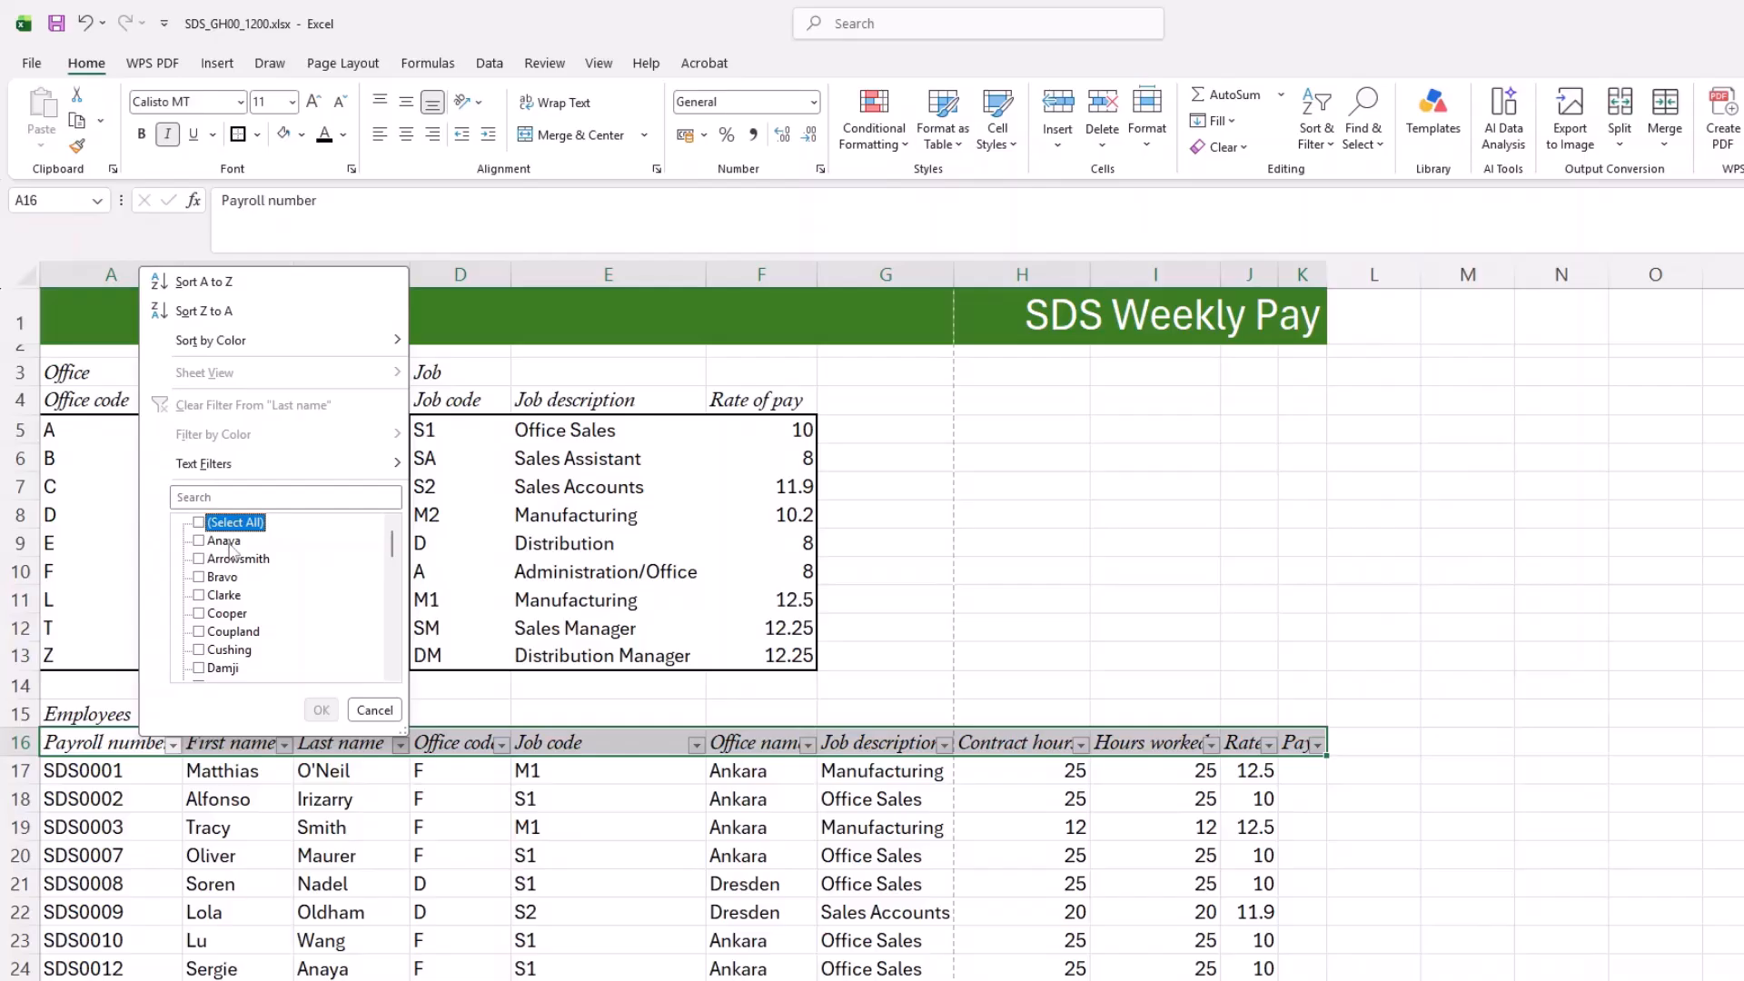
pyautogui.click(223, 543)
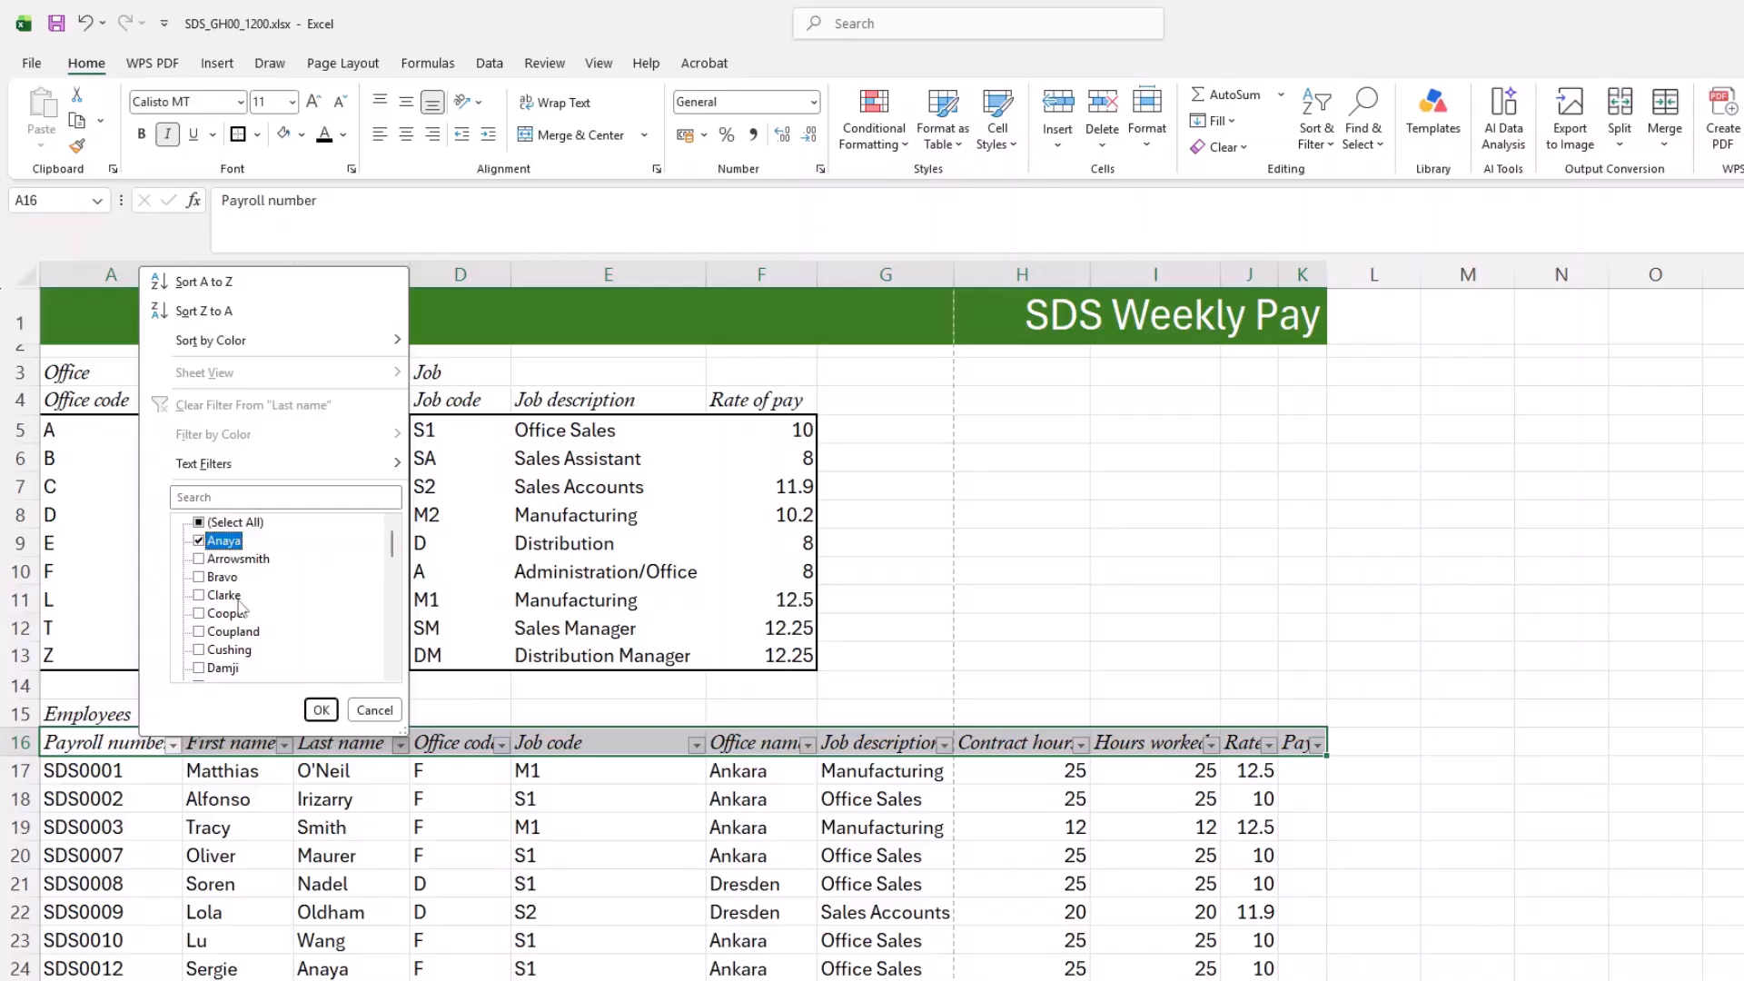
pyautogui.scroll(-1, 241, 609)
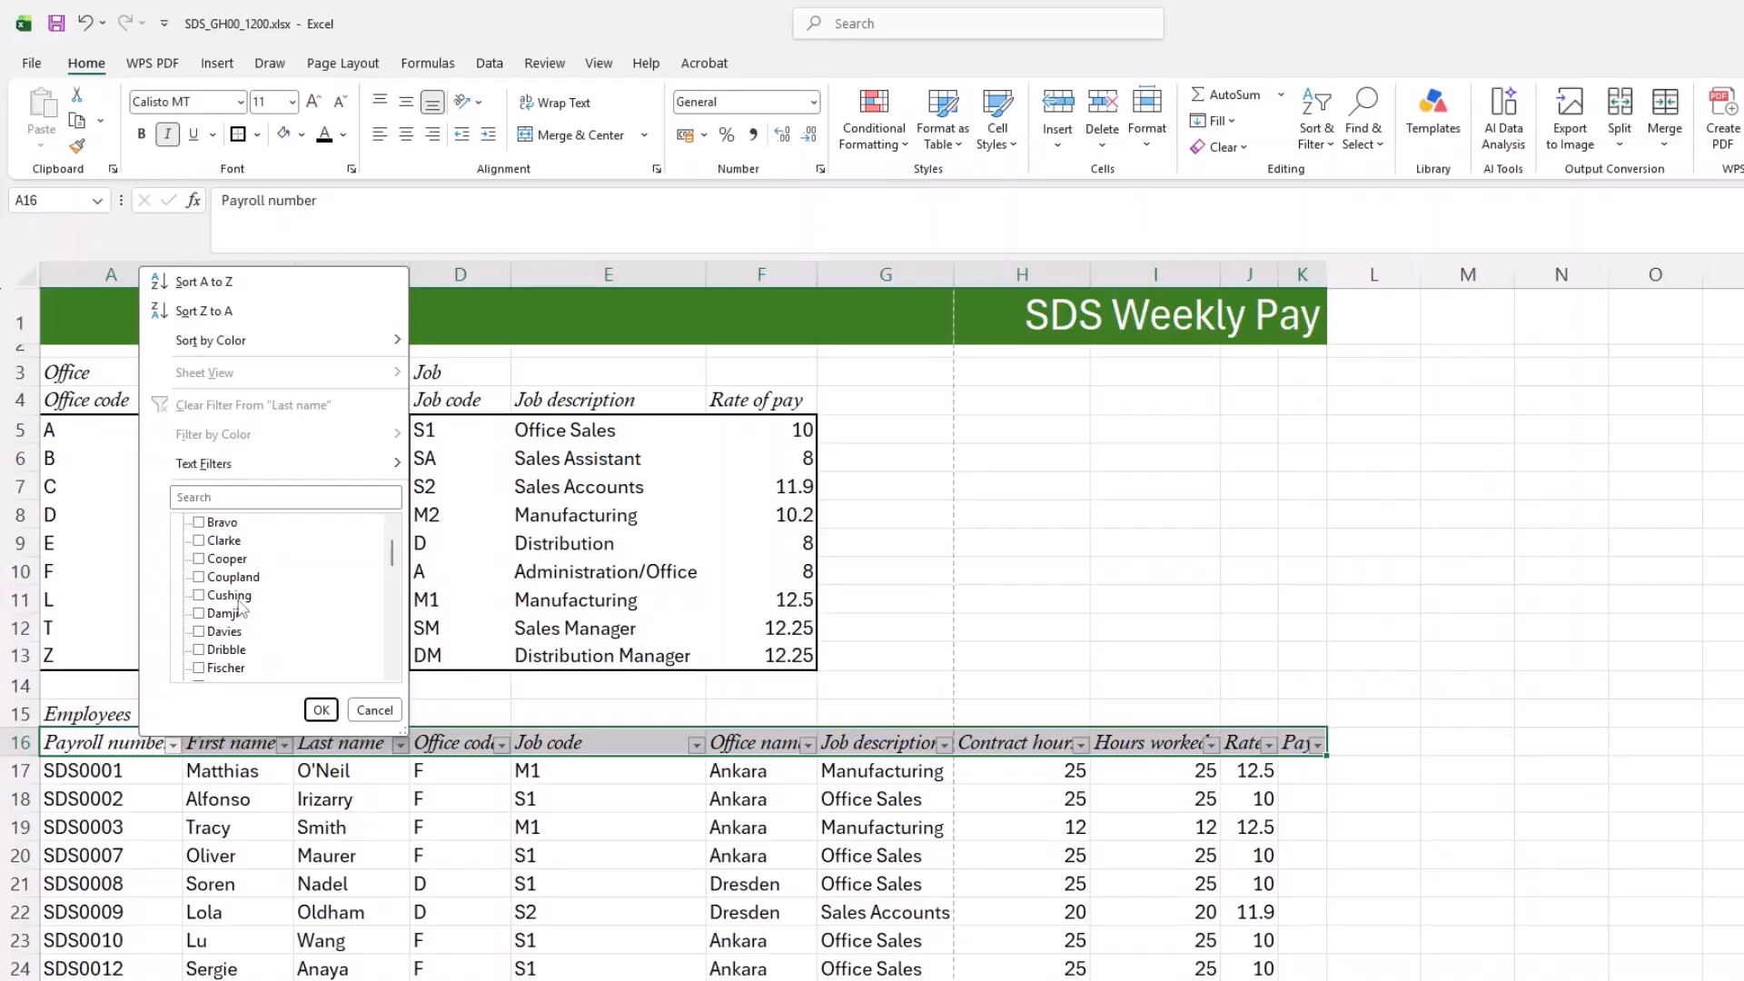
pyautogui.click(200, 563)
pyautogui.scroll(-1, 203, 588)
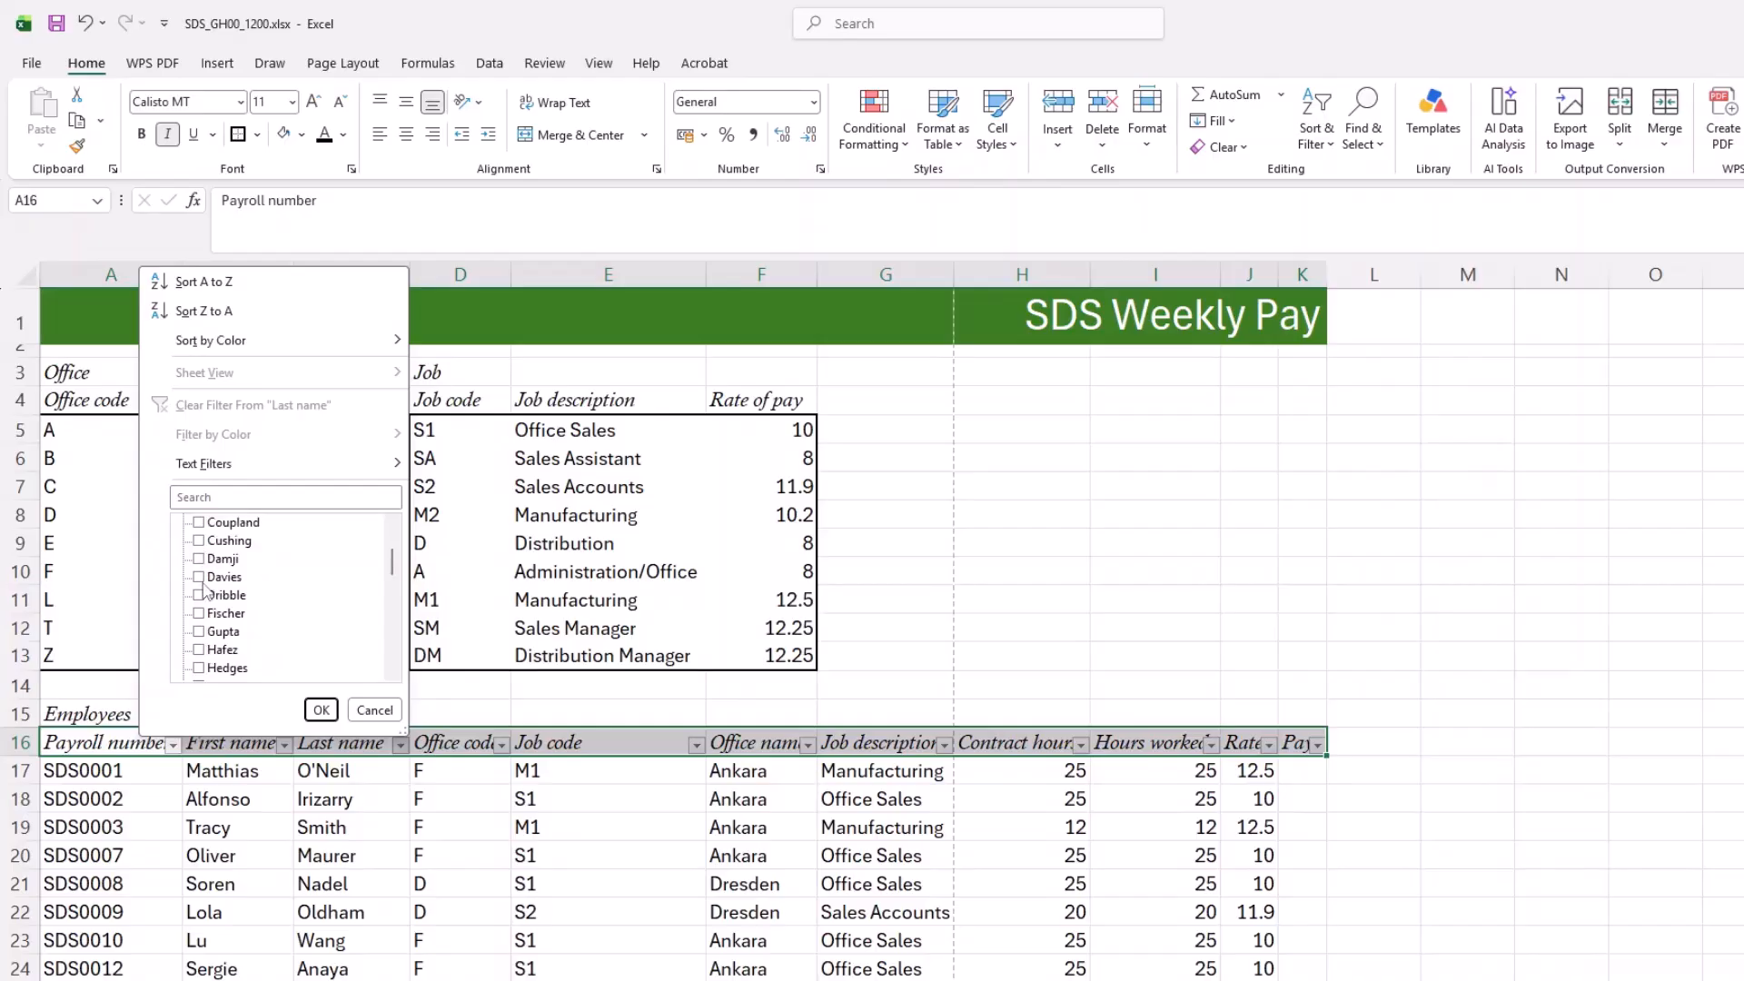
pyautogui.scroll(-1, 243, 605)
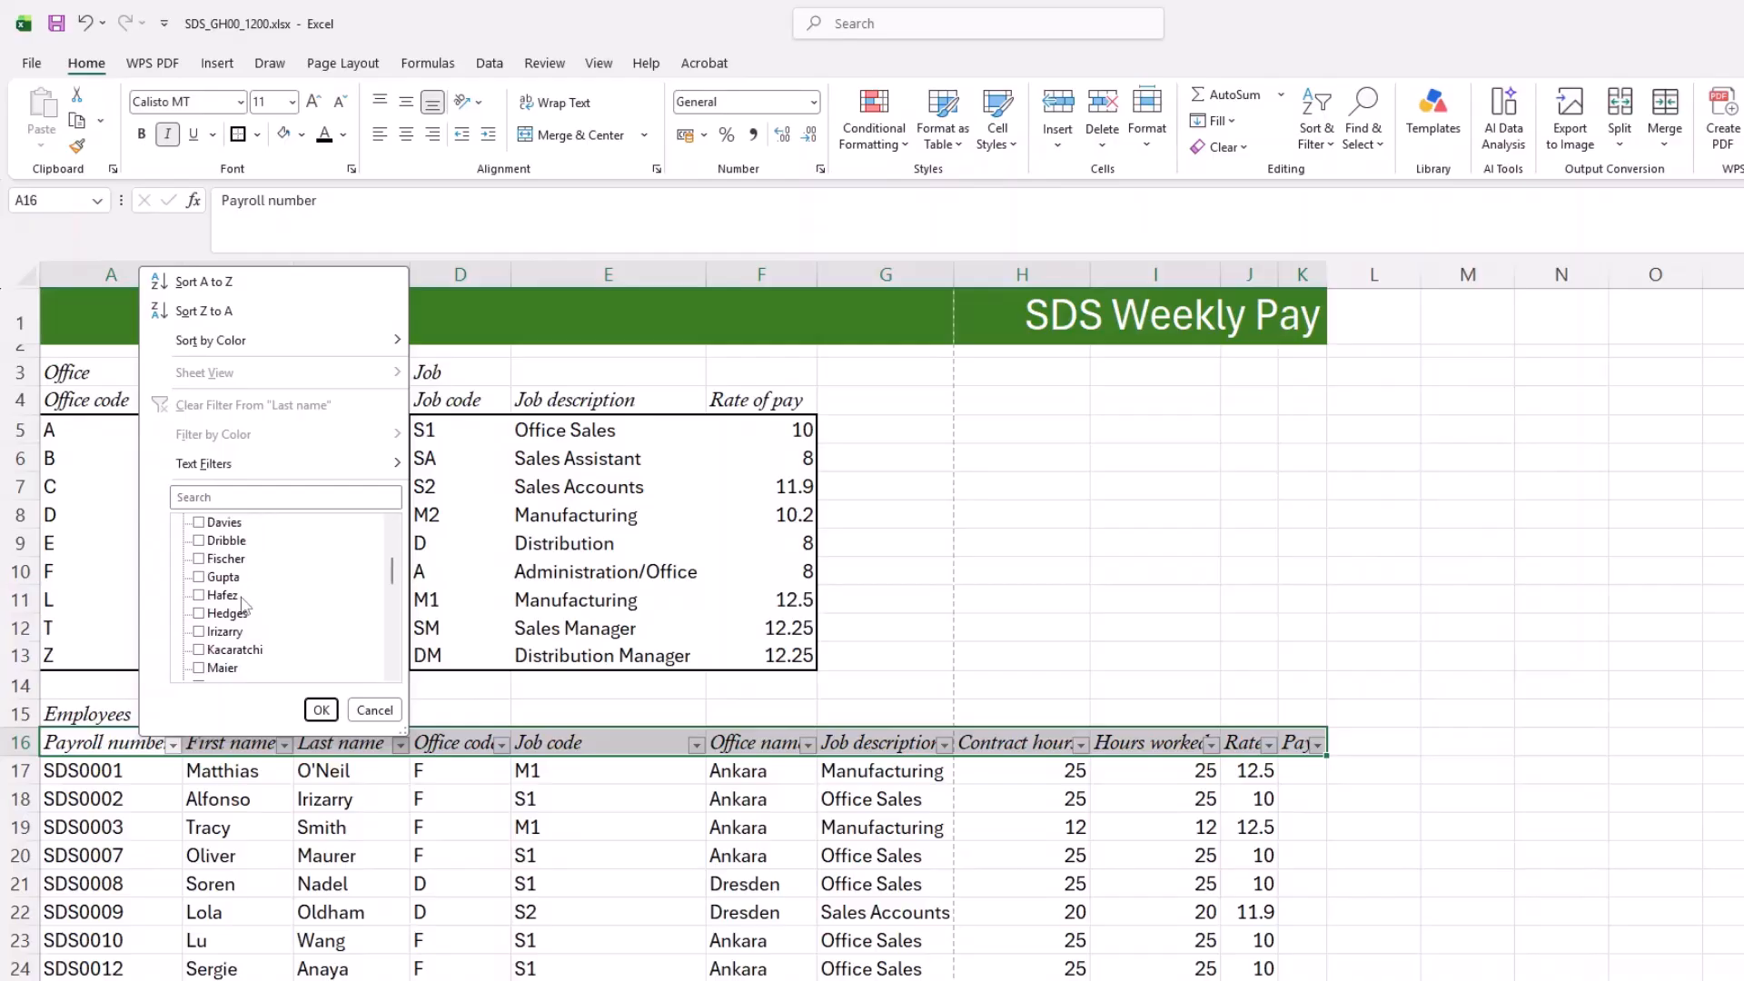
pyautogui.scroll(-5, 244, 606)
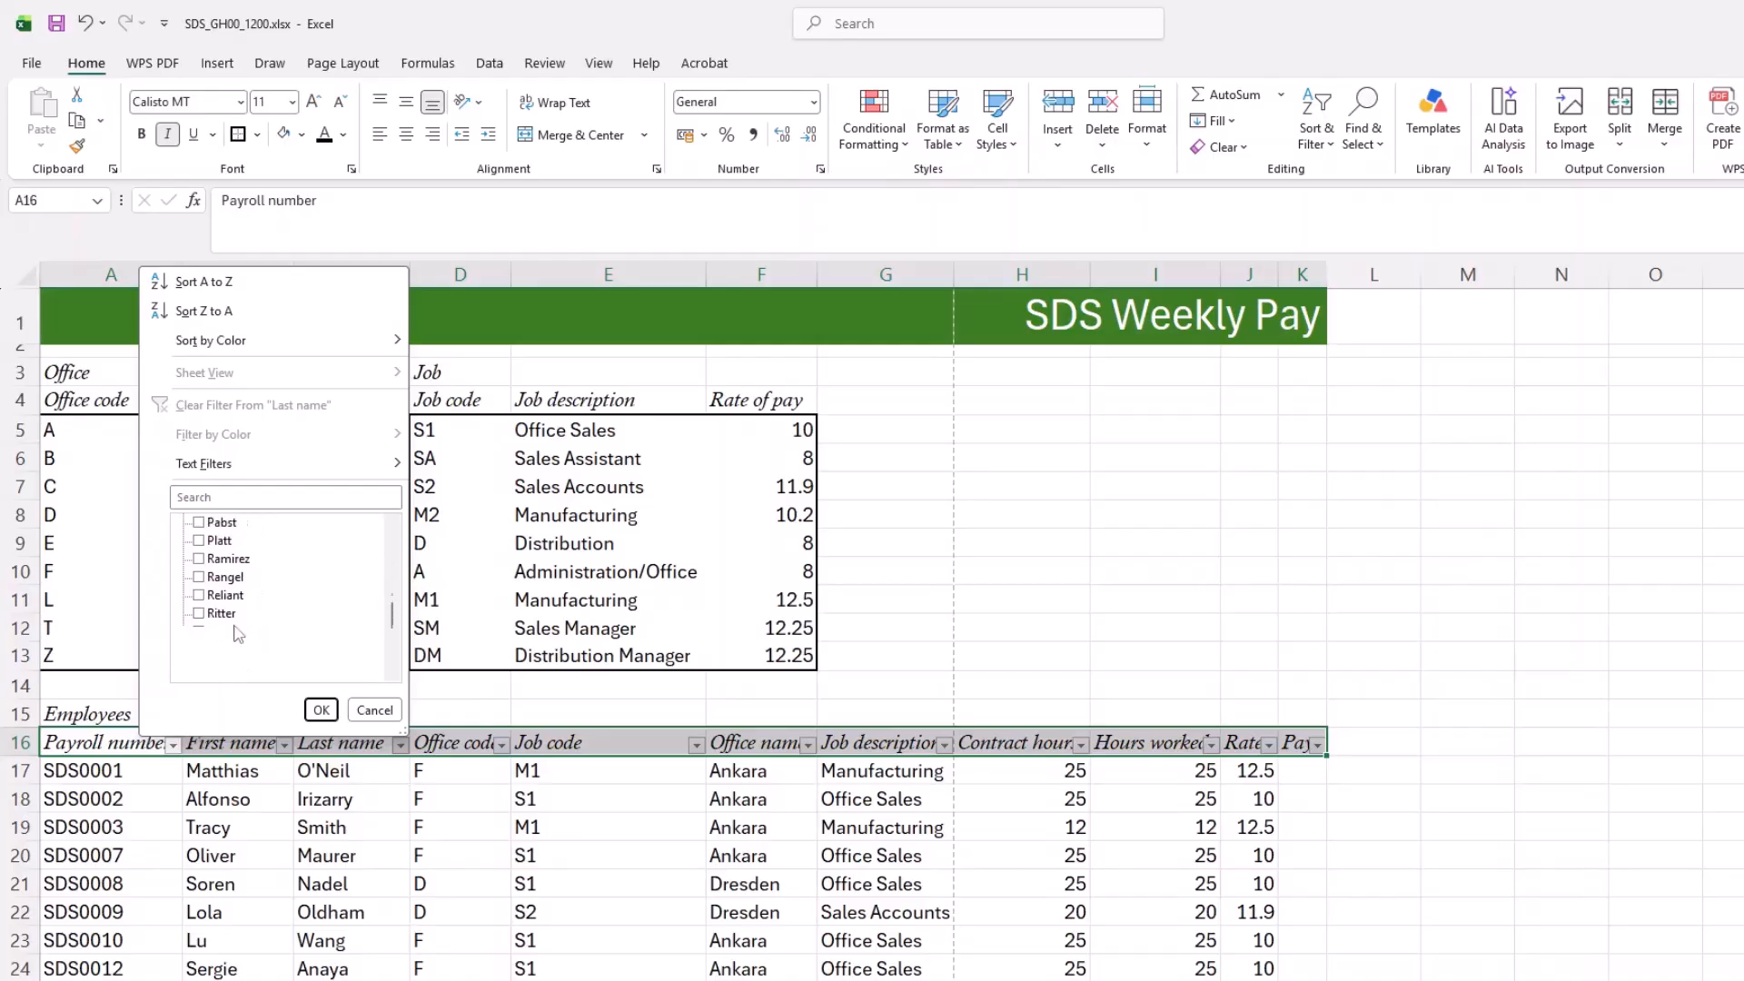
pyautogui.click(321, 709)
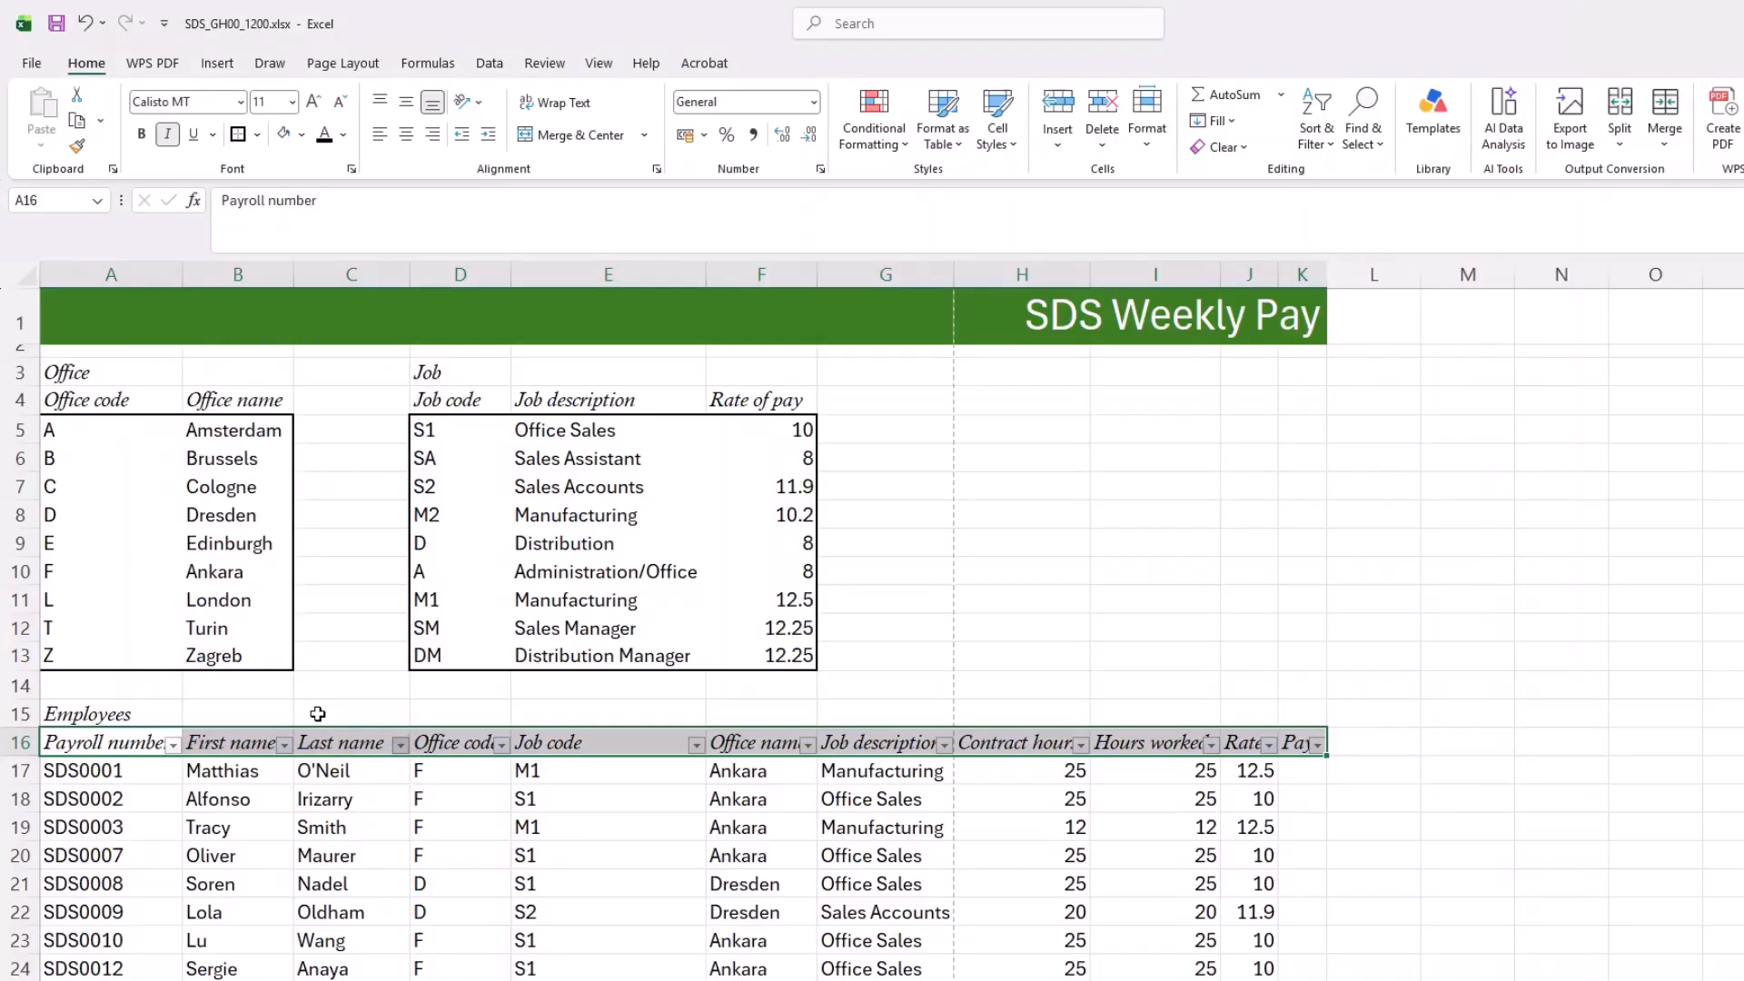
# Step: Search the Last name filter for further exception-list surnames and add the employee in row 38 to the current filter selection
pyautogui.click(401, 745)
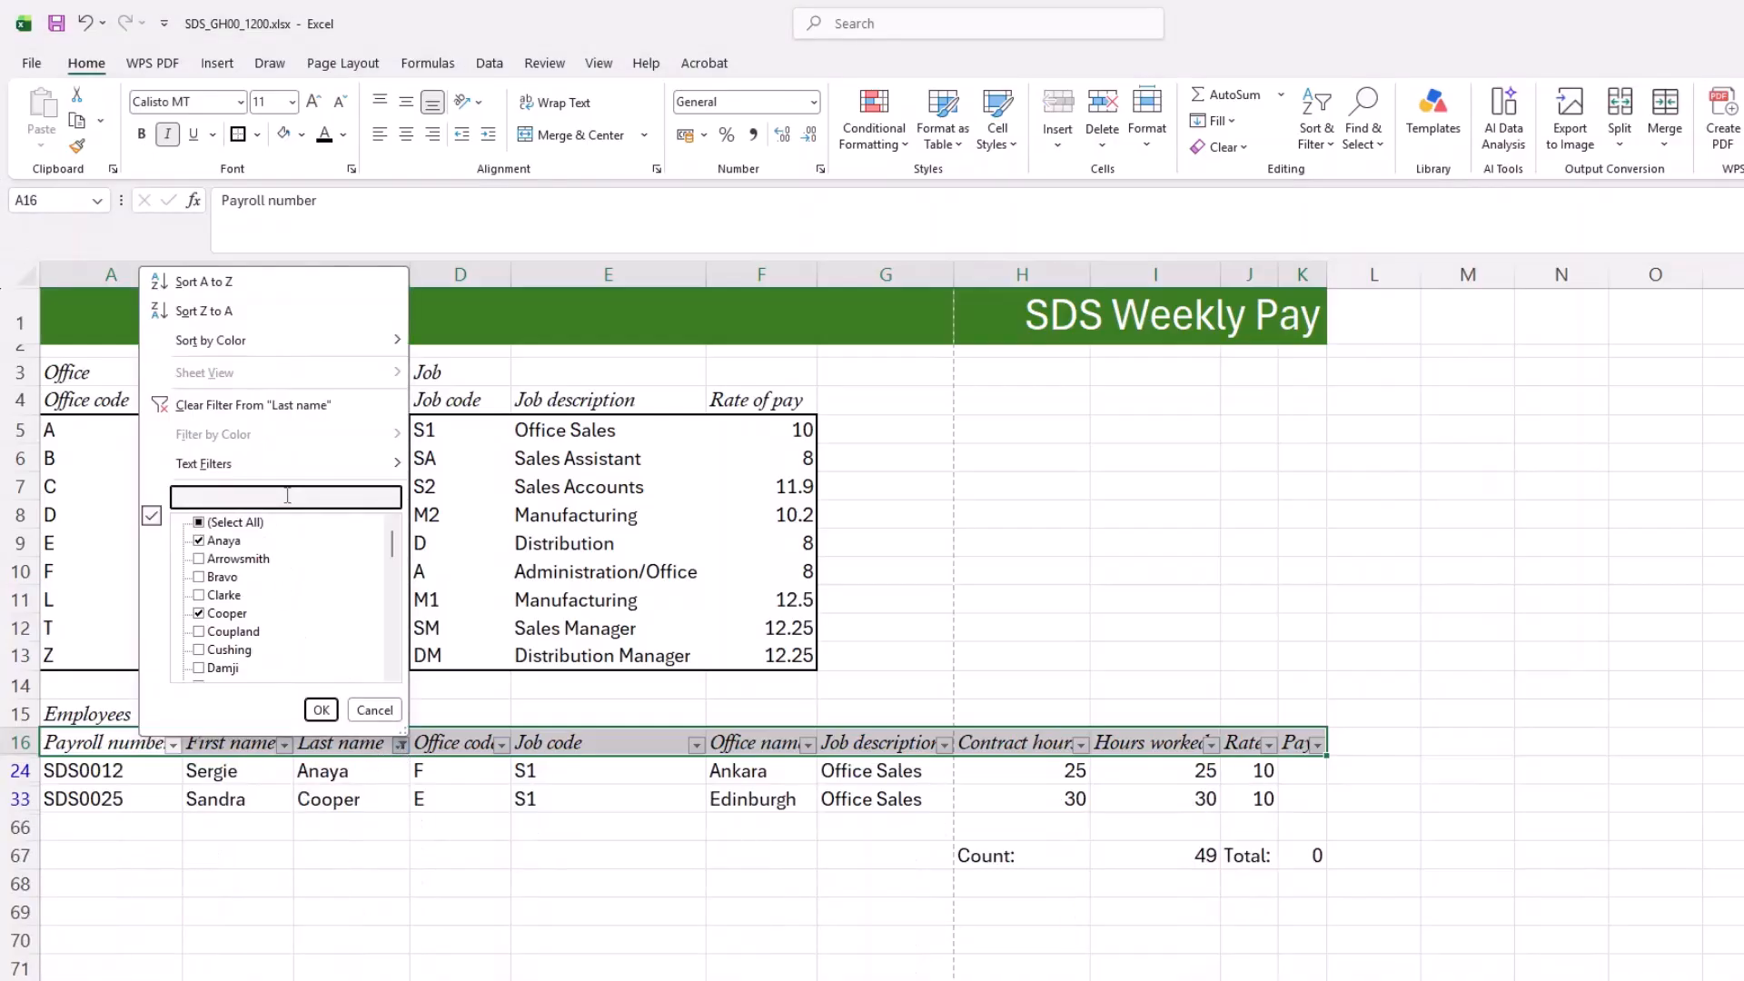
pyautogui.write('Iri')
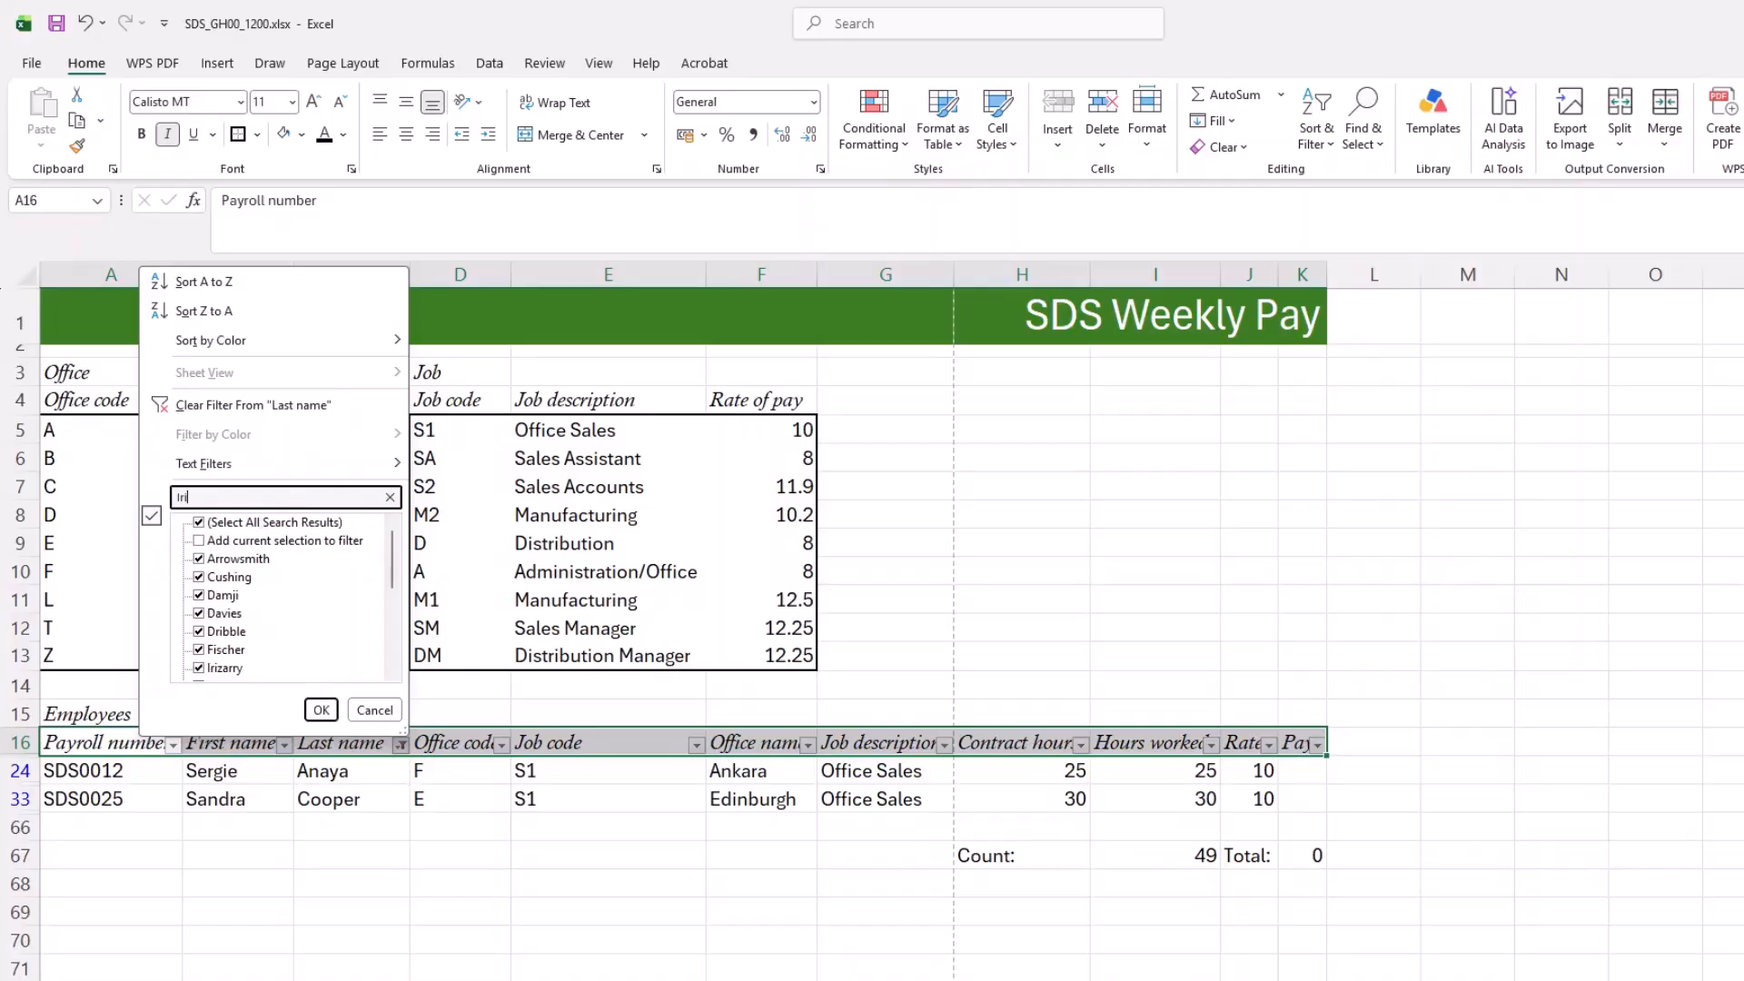
pyautogui.click(198, 541)
pyautogui.doubleClick(223, 496)
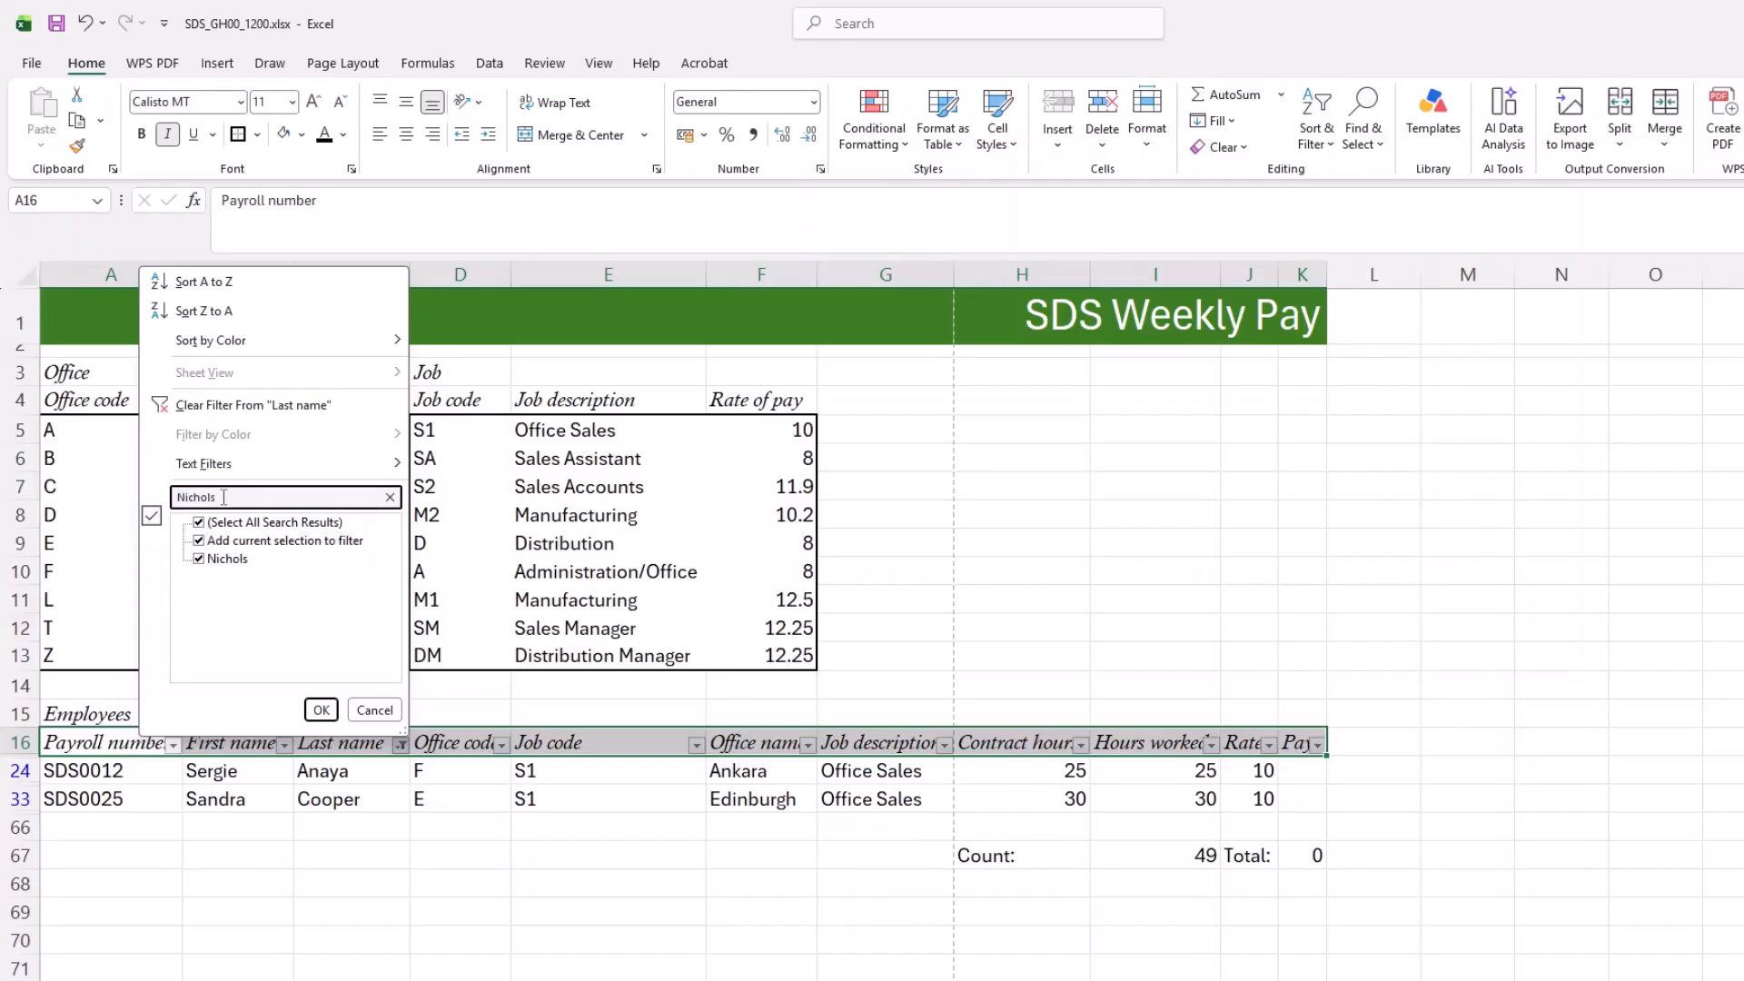
pyautogui.click(199, 540)
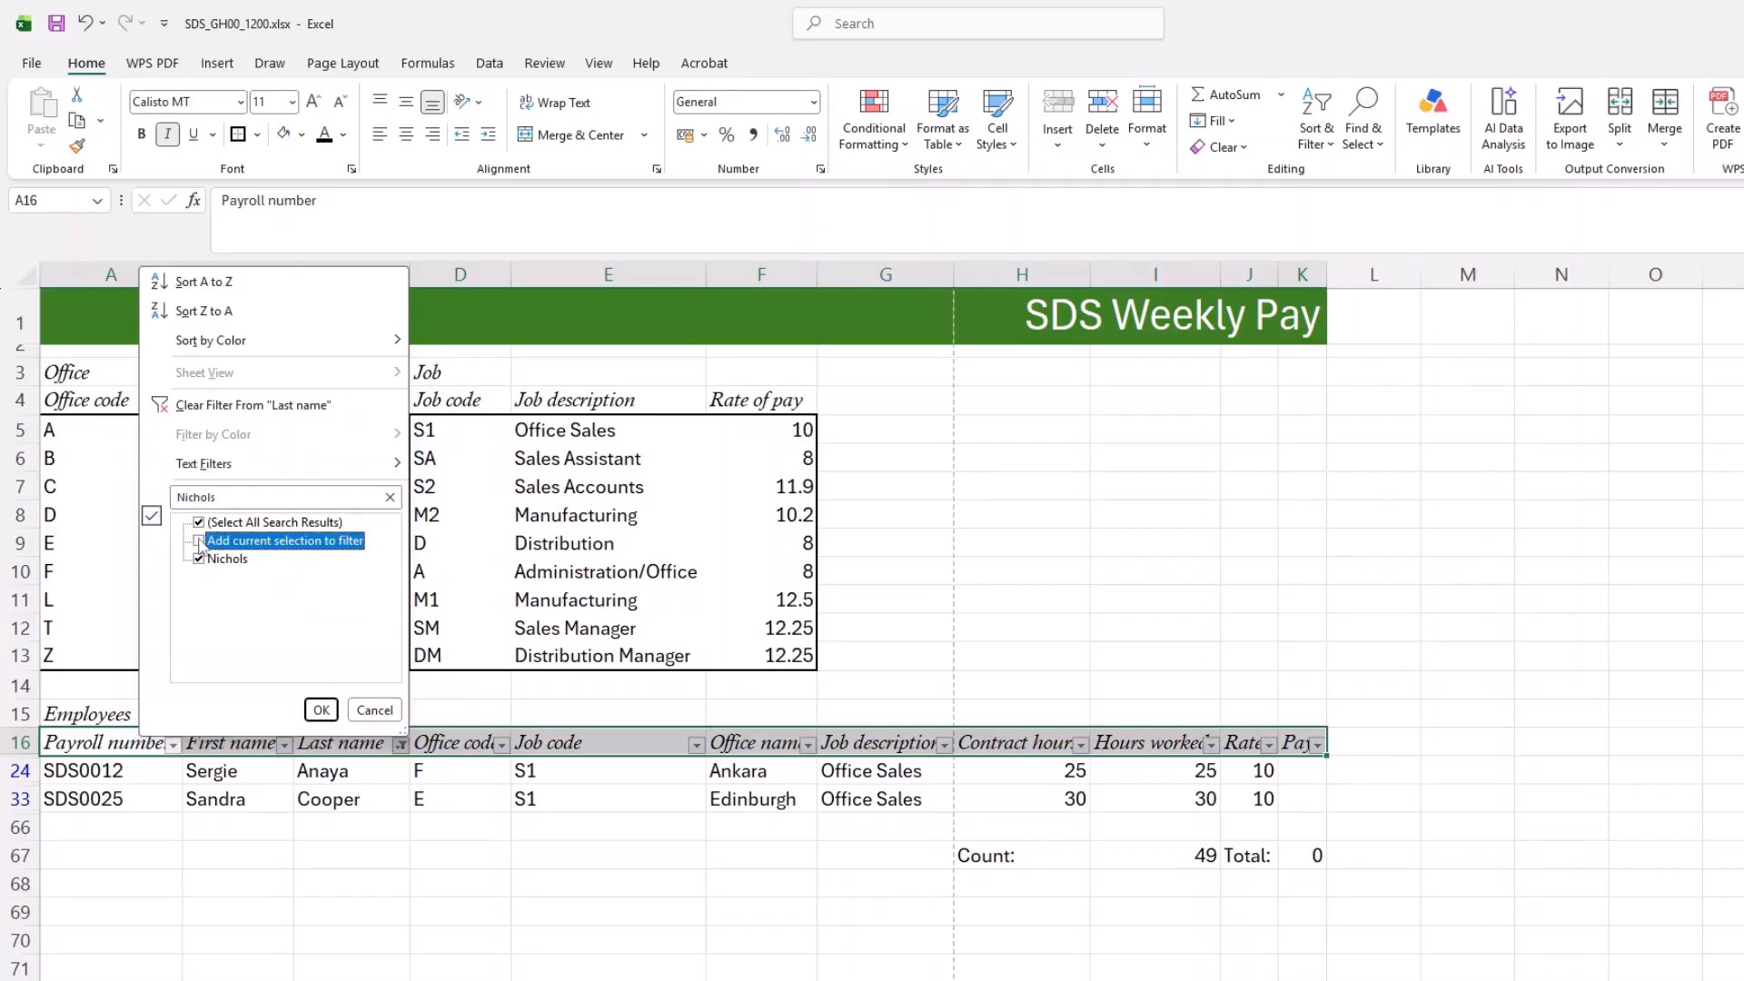
pyautogui.click(200, 541)
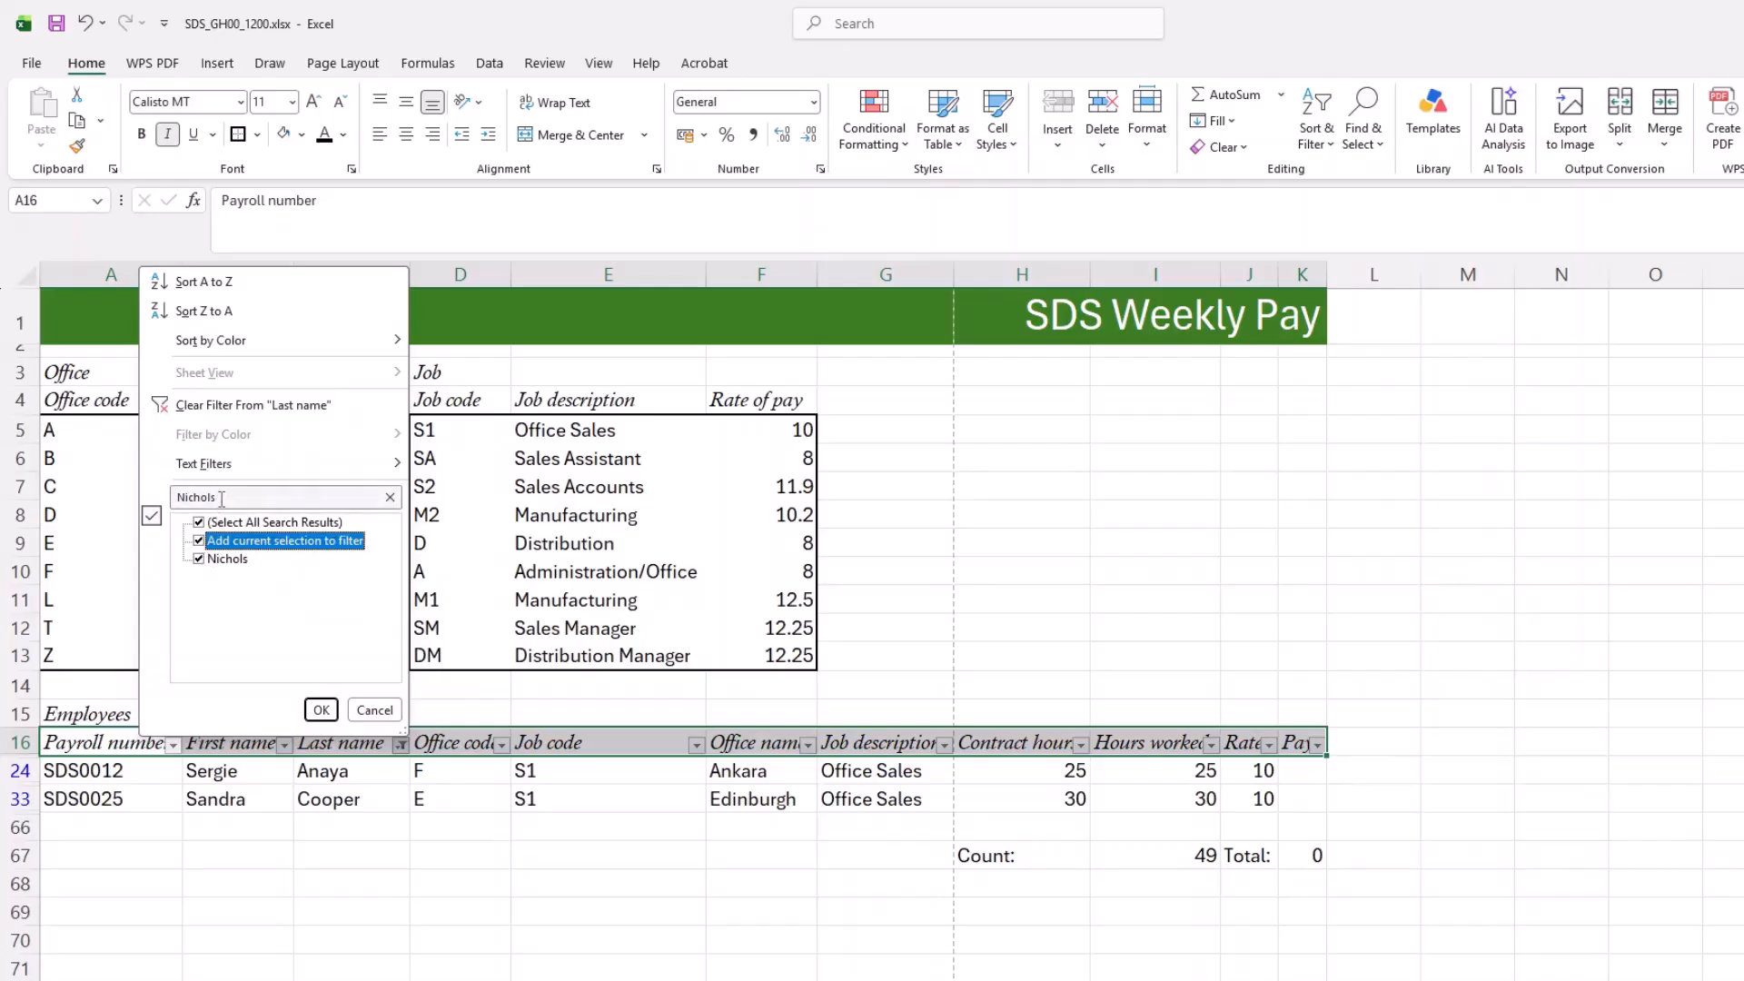
pyautogui.click(325, 709)
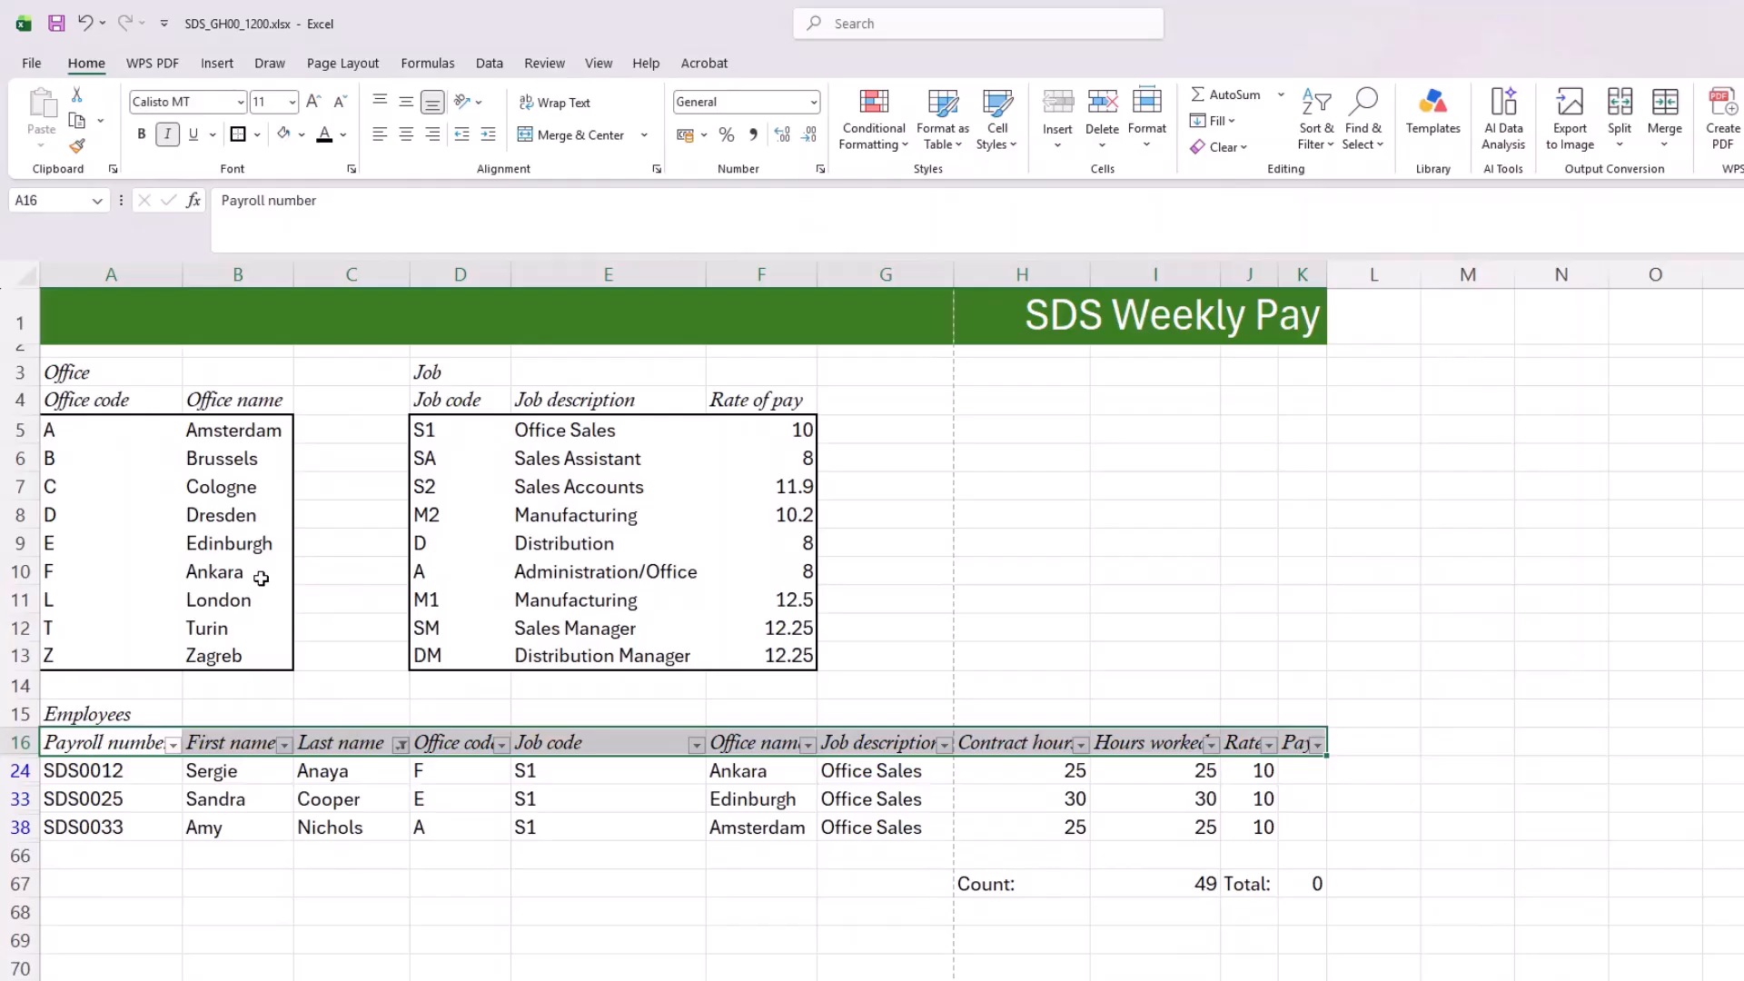
# Step: Search the Last name filter for the exception-list employees in rows 61 and 64 and add them to the current filter selection
pyautogui.click(402, 746)
pyautogui.click(262, 498)
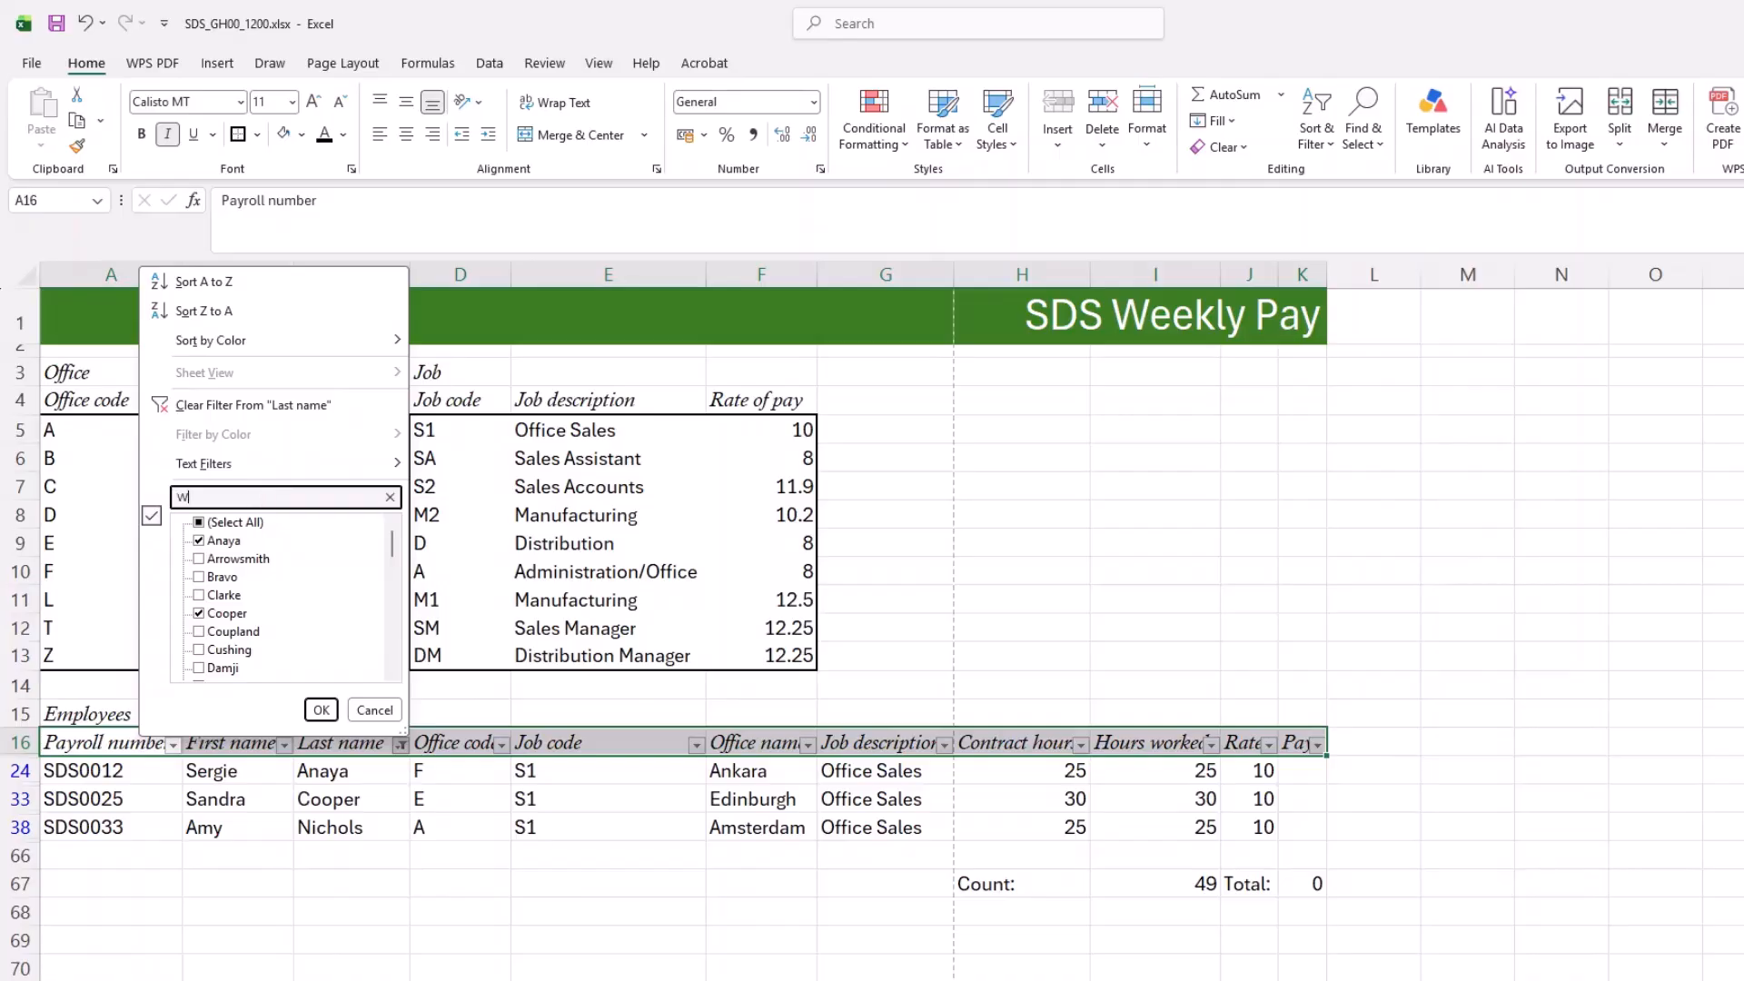
pyautogui.write('Weber')
pyautogui.click(198, 541)
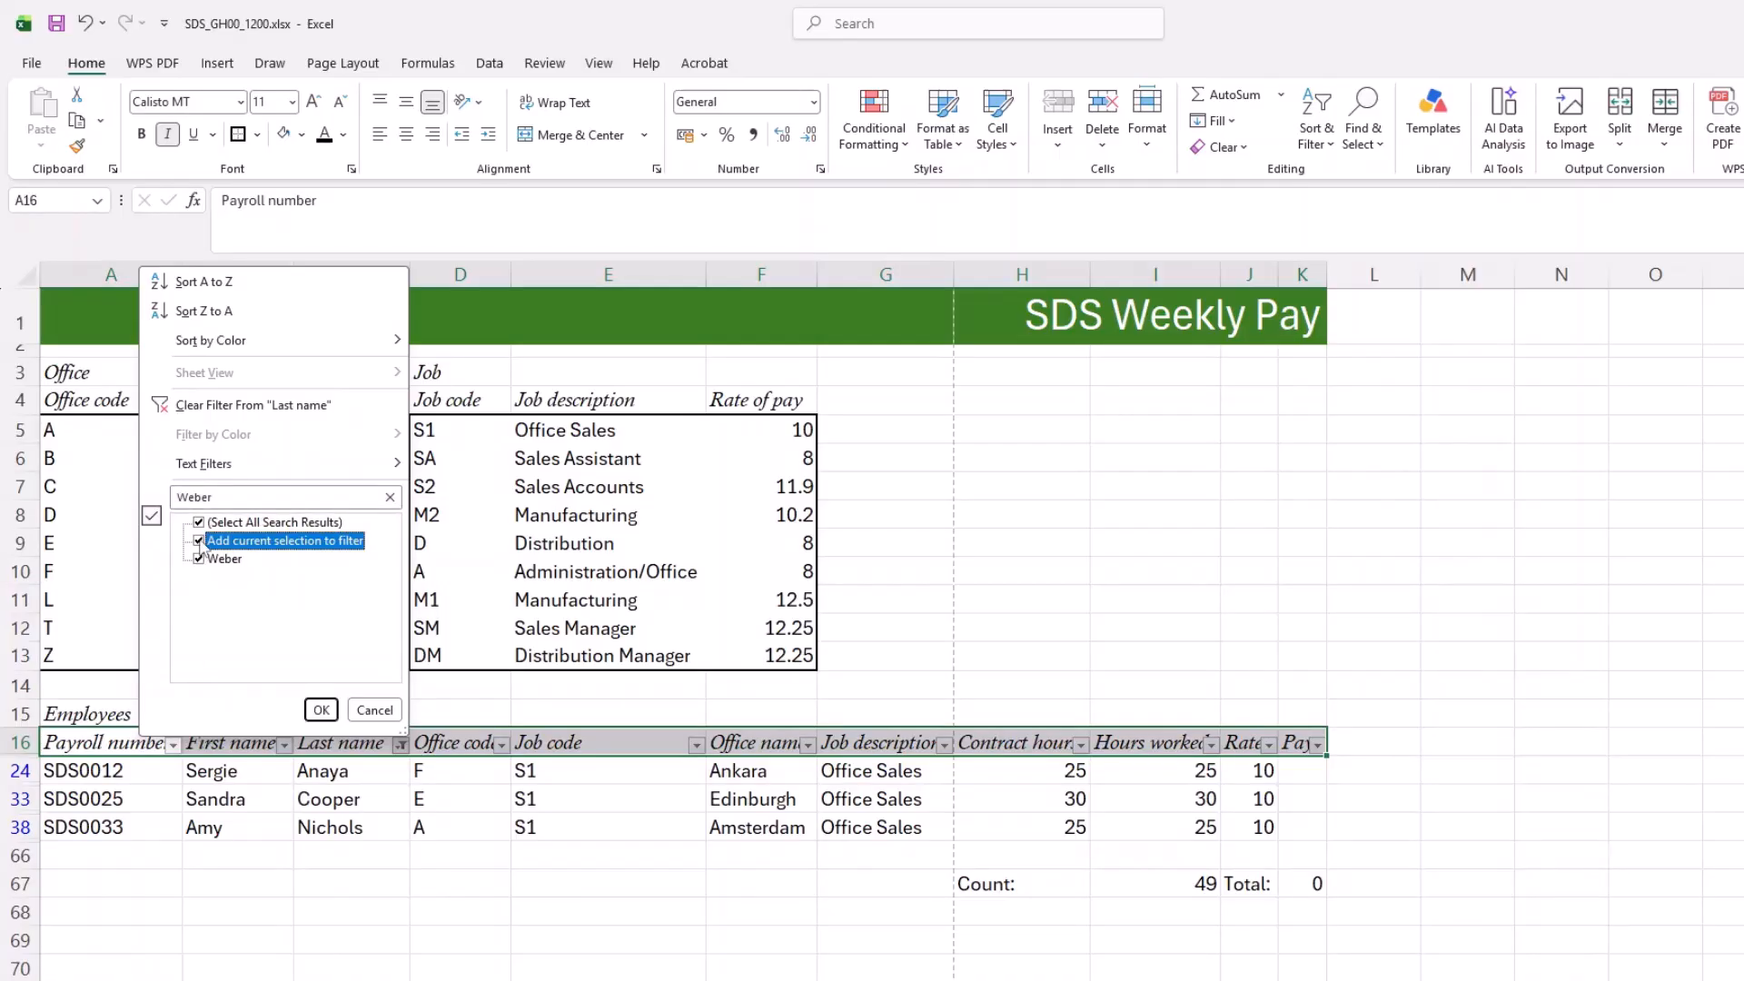
pyautogui.doubleClick(233, 498)
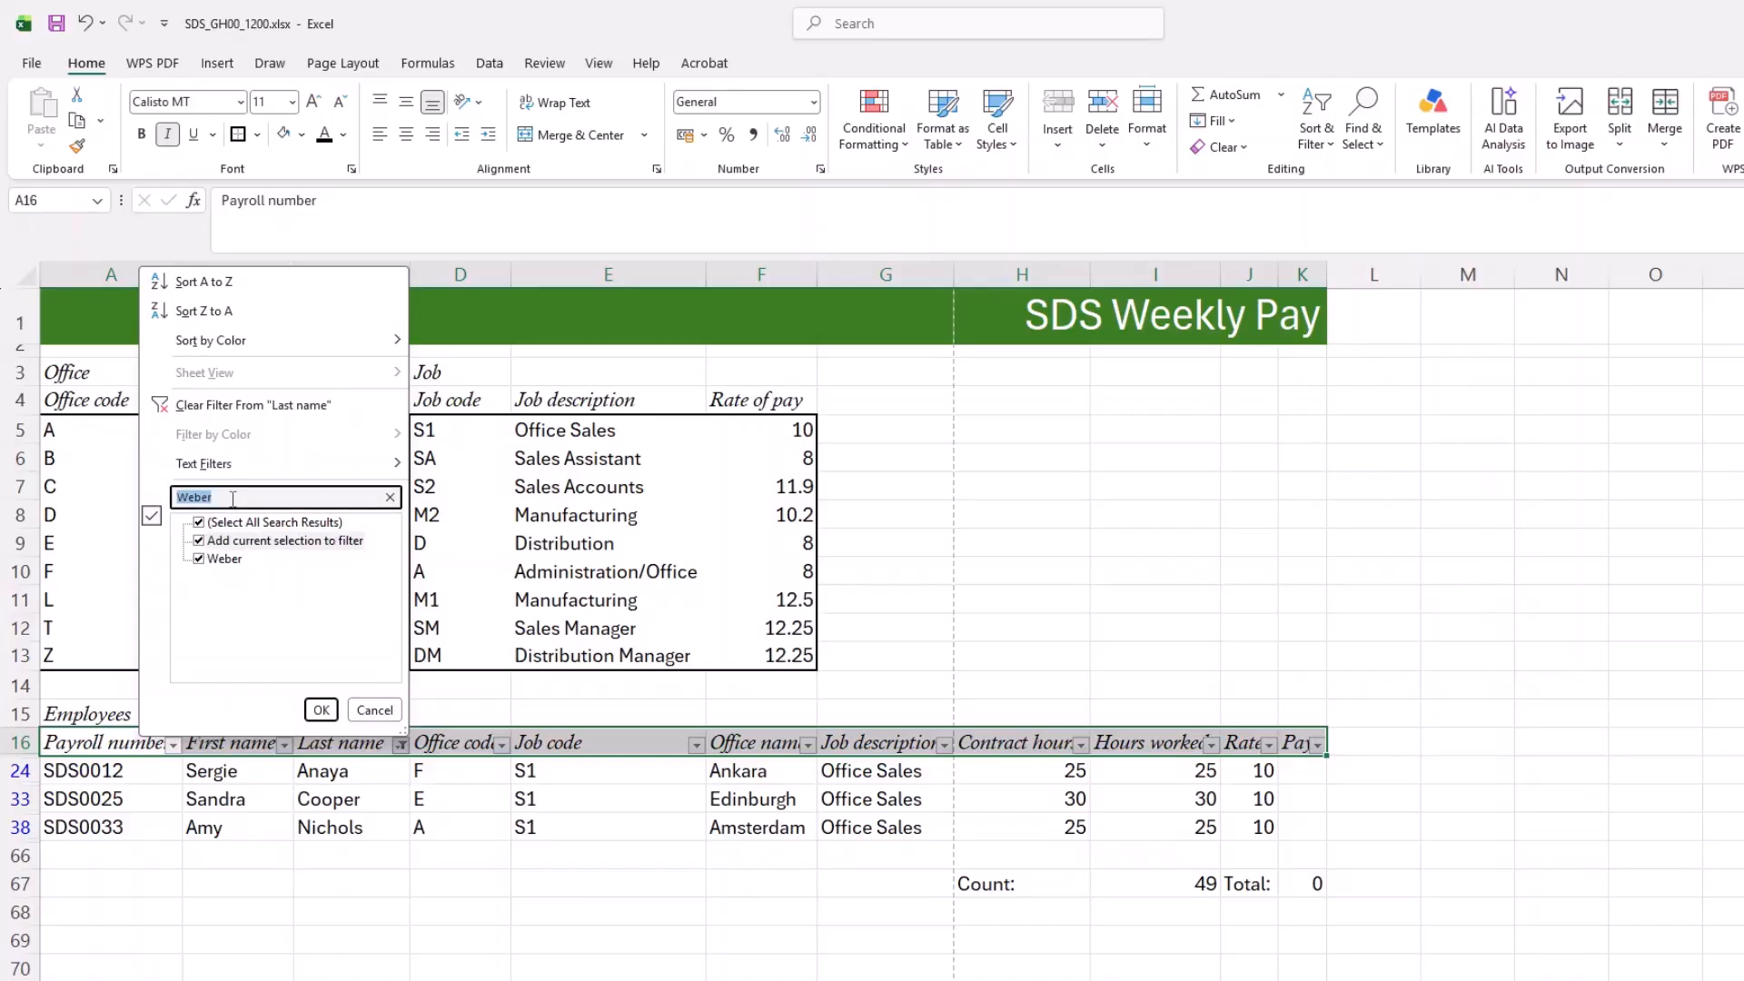
pyautogui.write('Se')
pyautogui.press('Return')
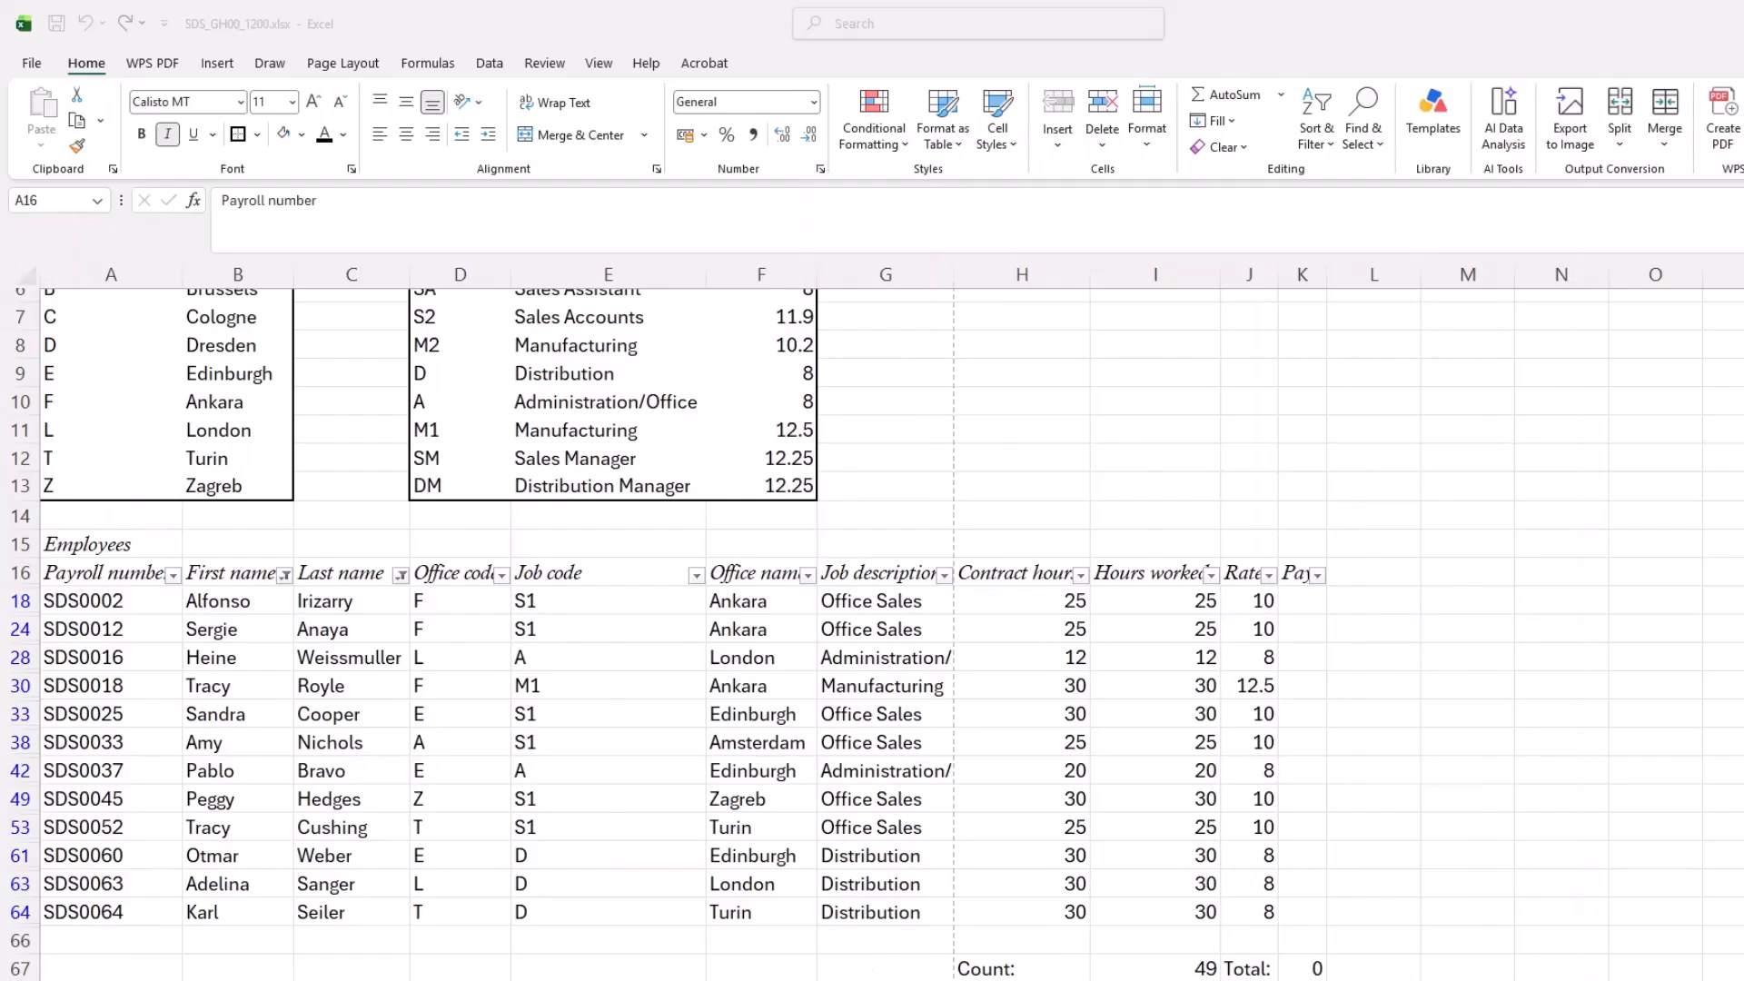
# Step: Check task 11's exceptions in the Acrobat PDF, return to Excel, and set Hours worked to 16 in I18, 24 in I24 and 0 in I28
pyautogui.hotkey('alt', 'Tab')
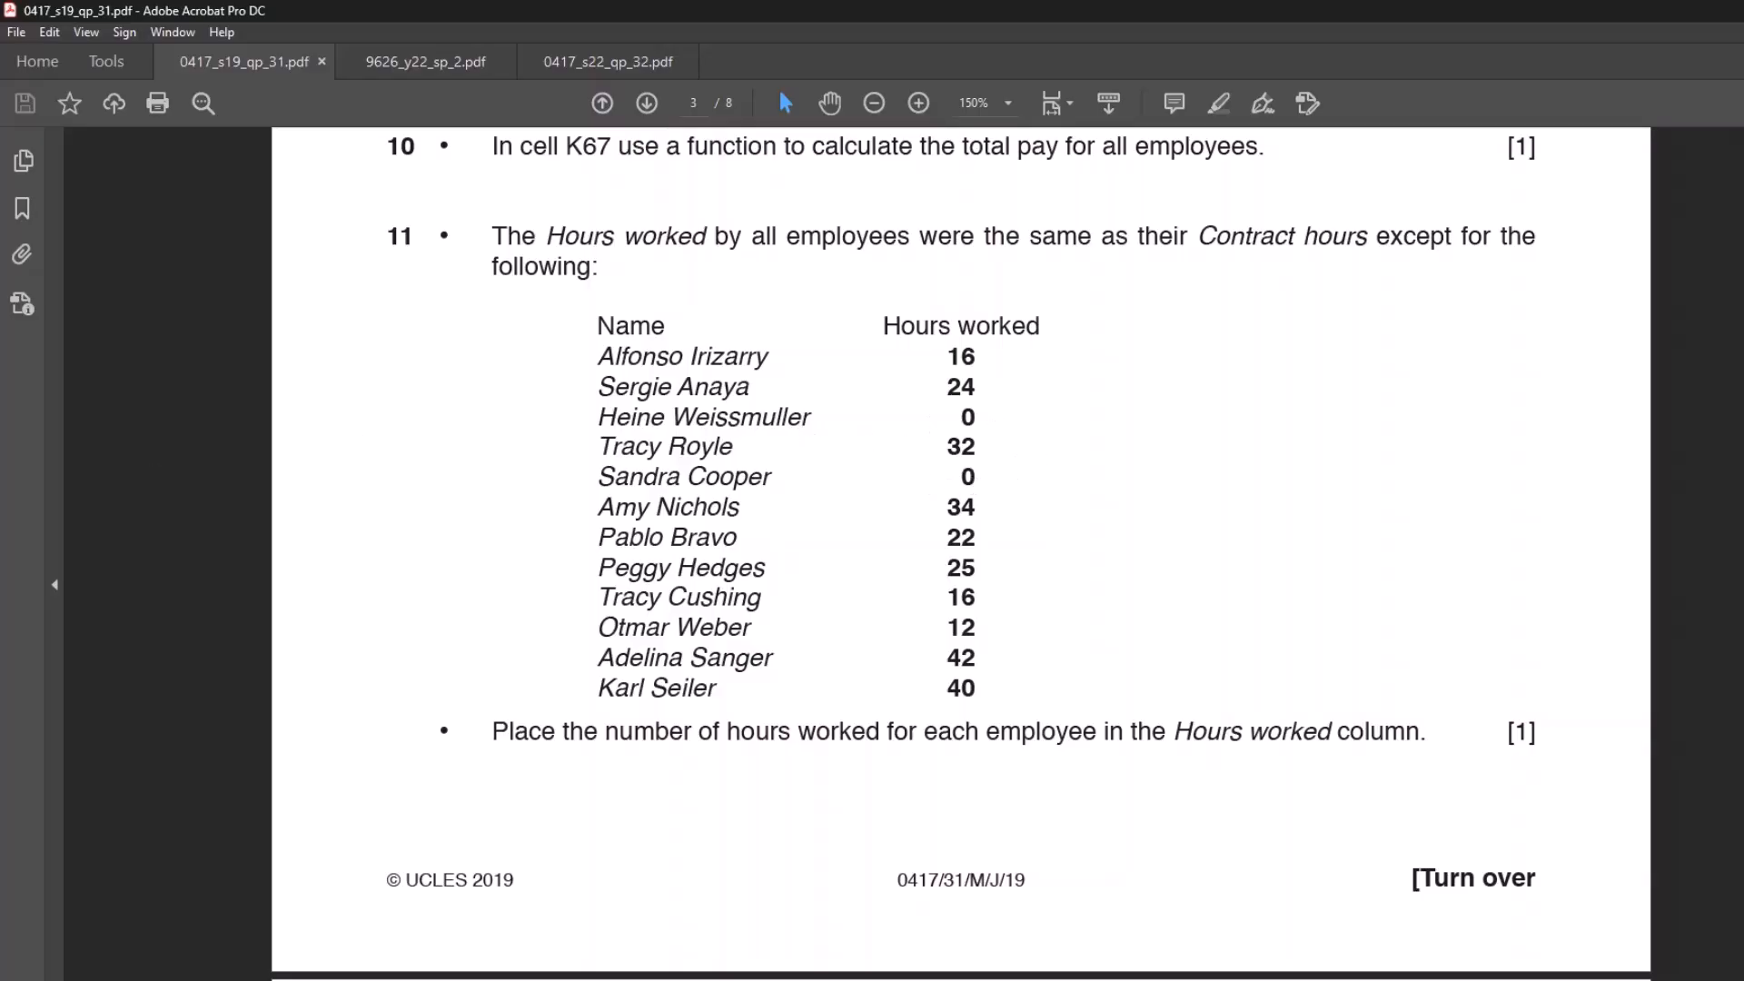
pyautogui.hotkey('alt', 'Tab')
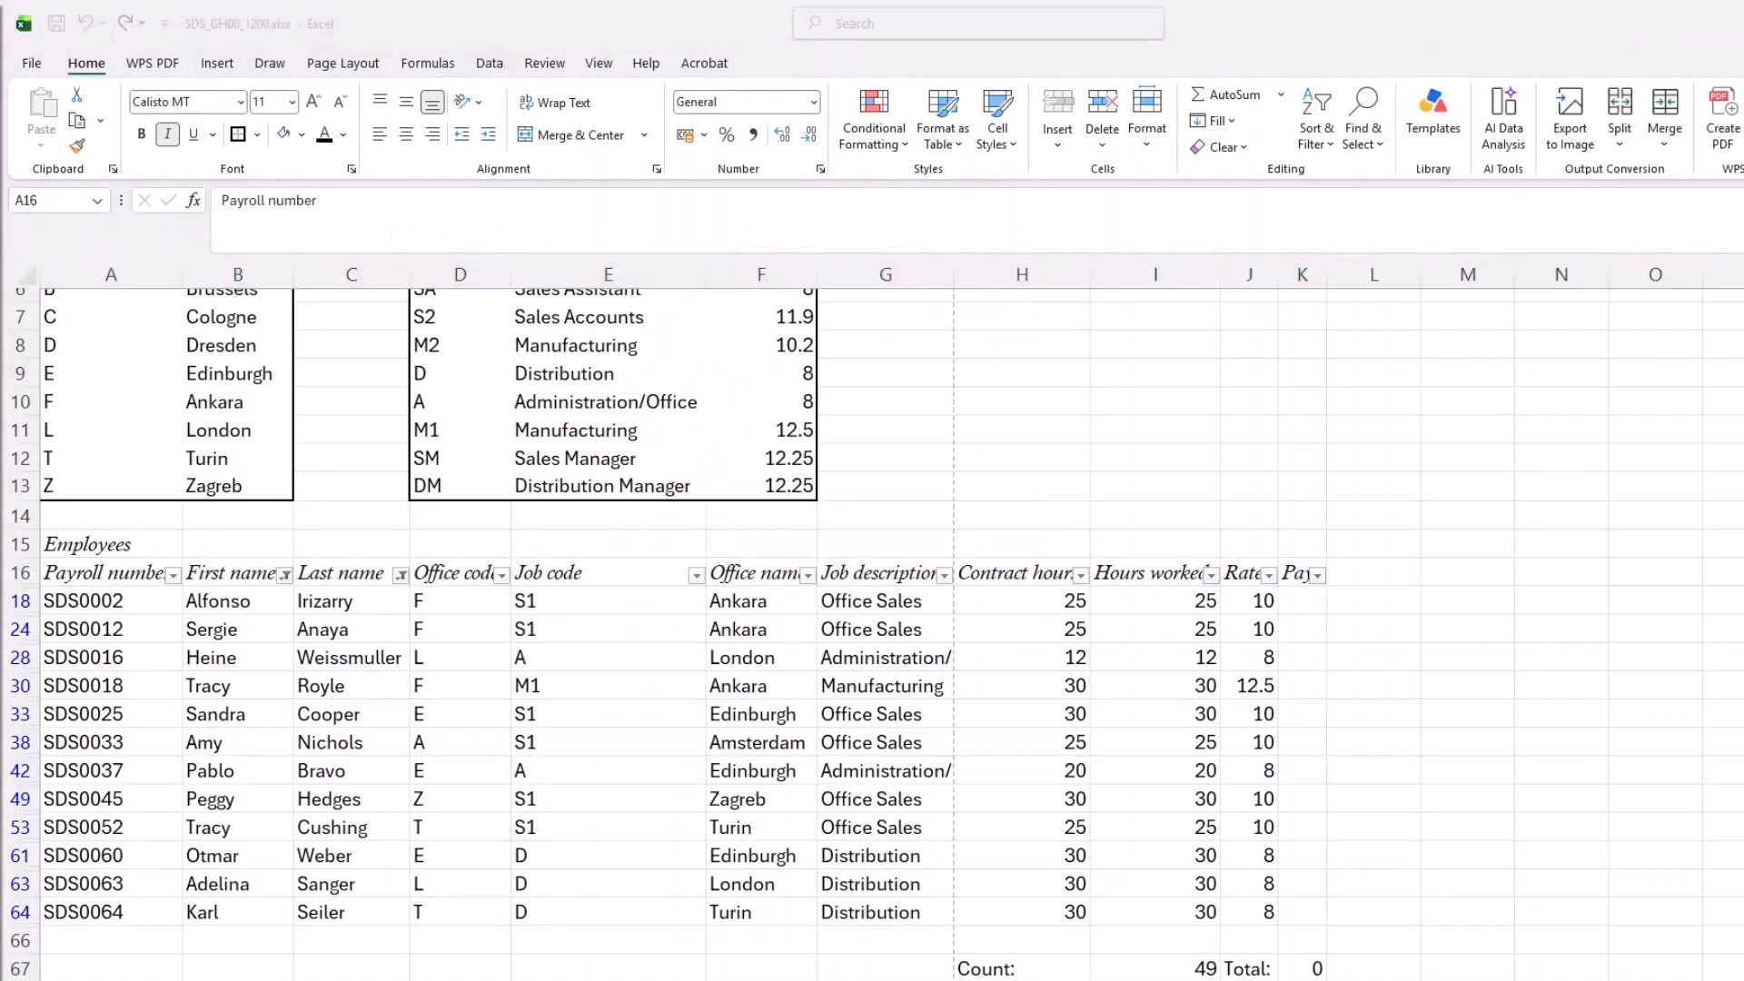
pyautogui.click(1170, 603)
pyautogui.click(1169, 603)
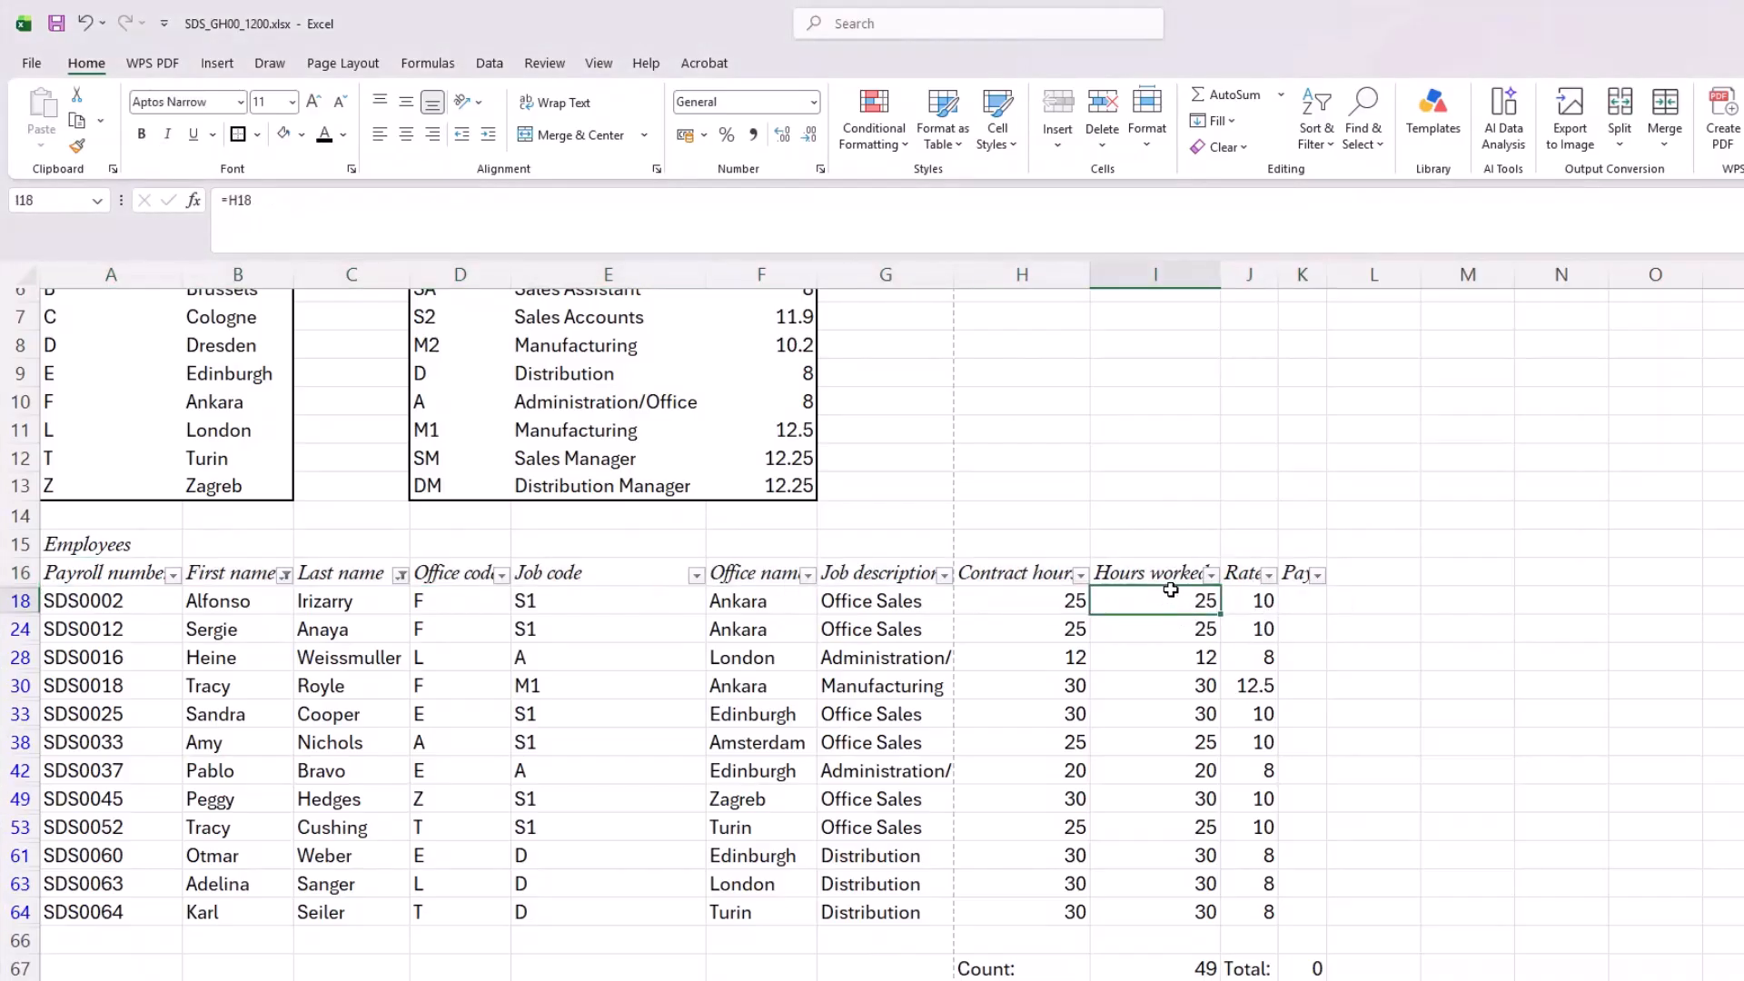
pyautogui.write('16')
pyautogui.press('Return')
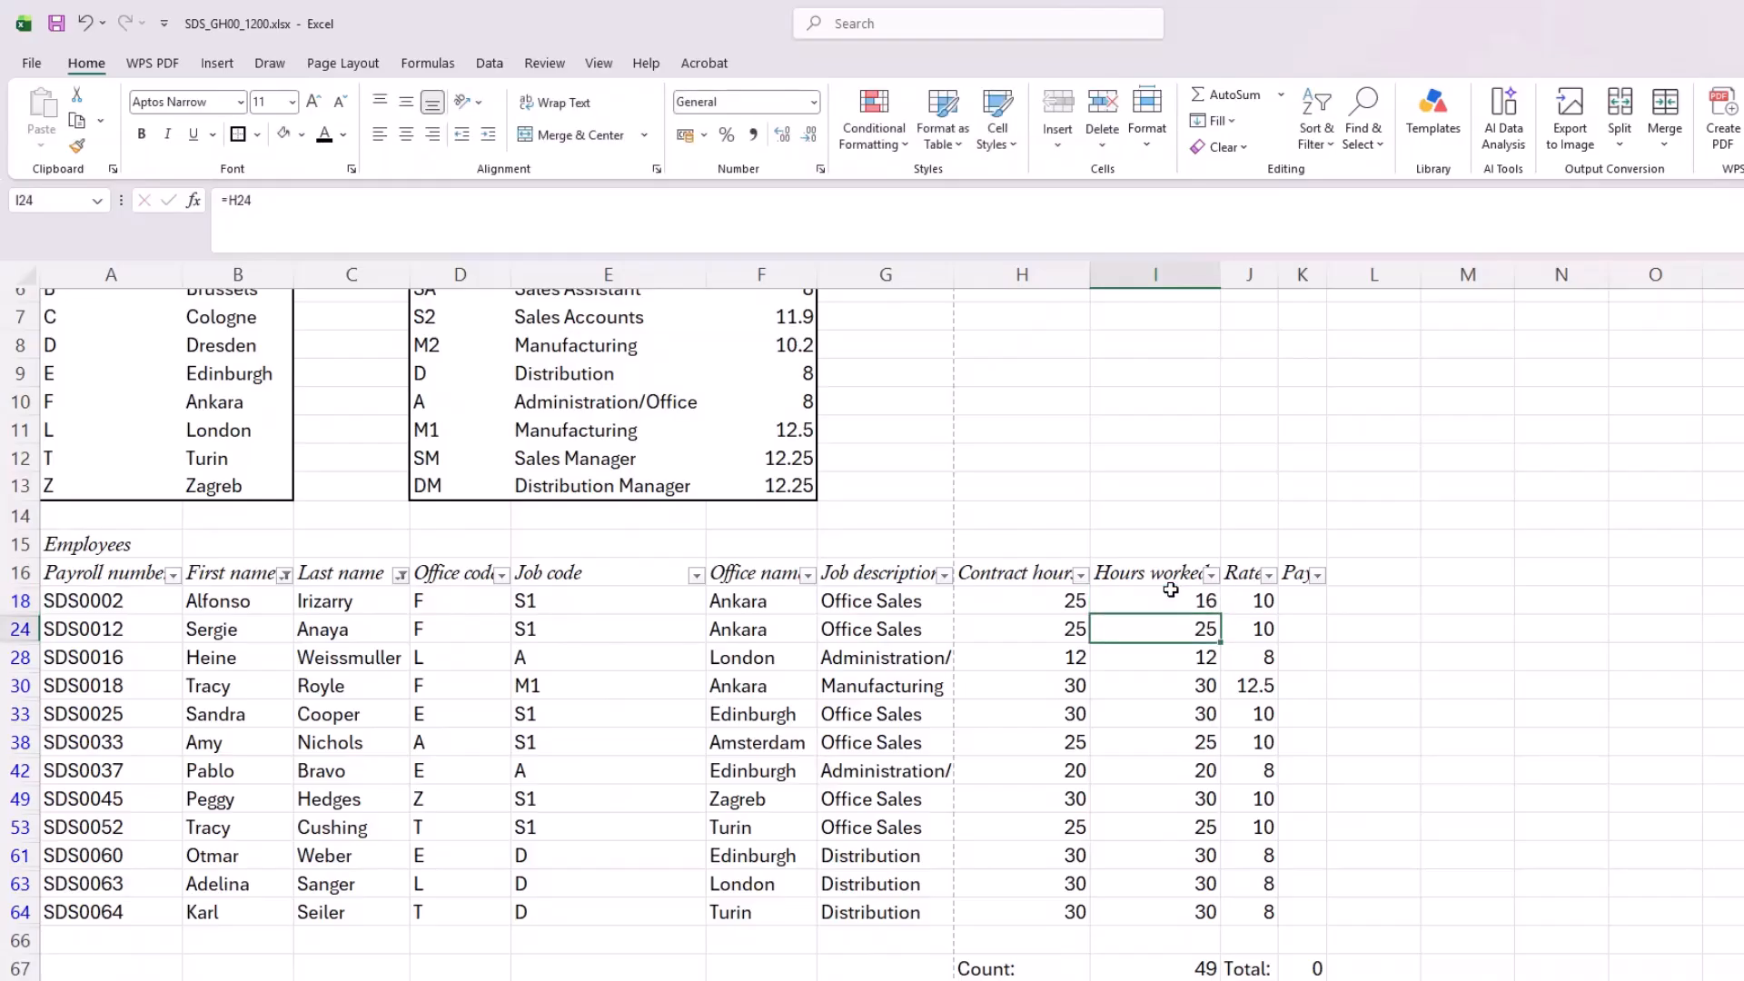
pyautogui.write('24')
pyautogui.press('Return')
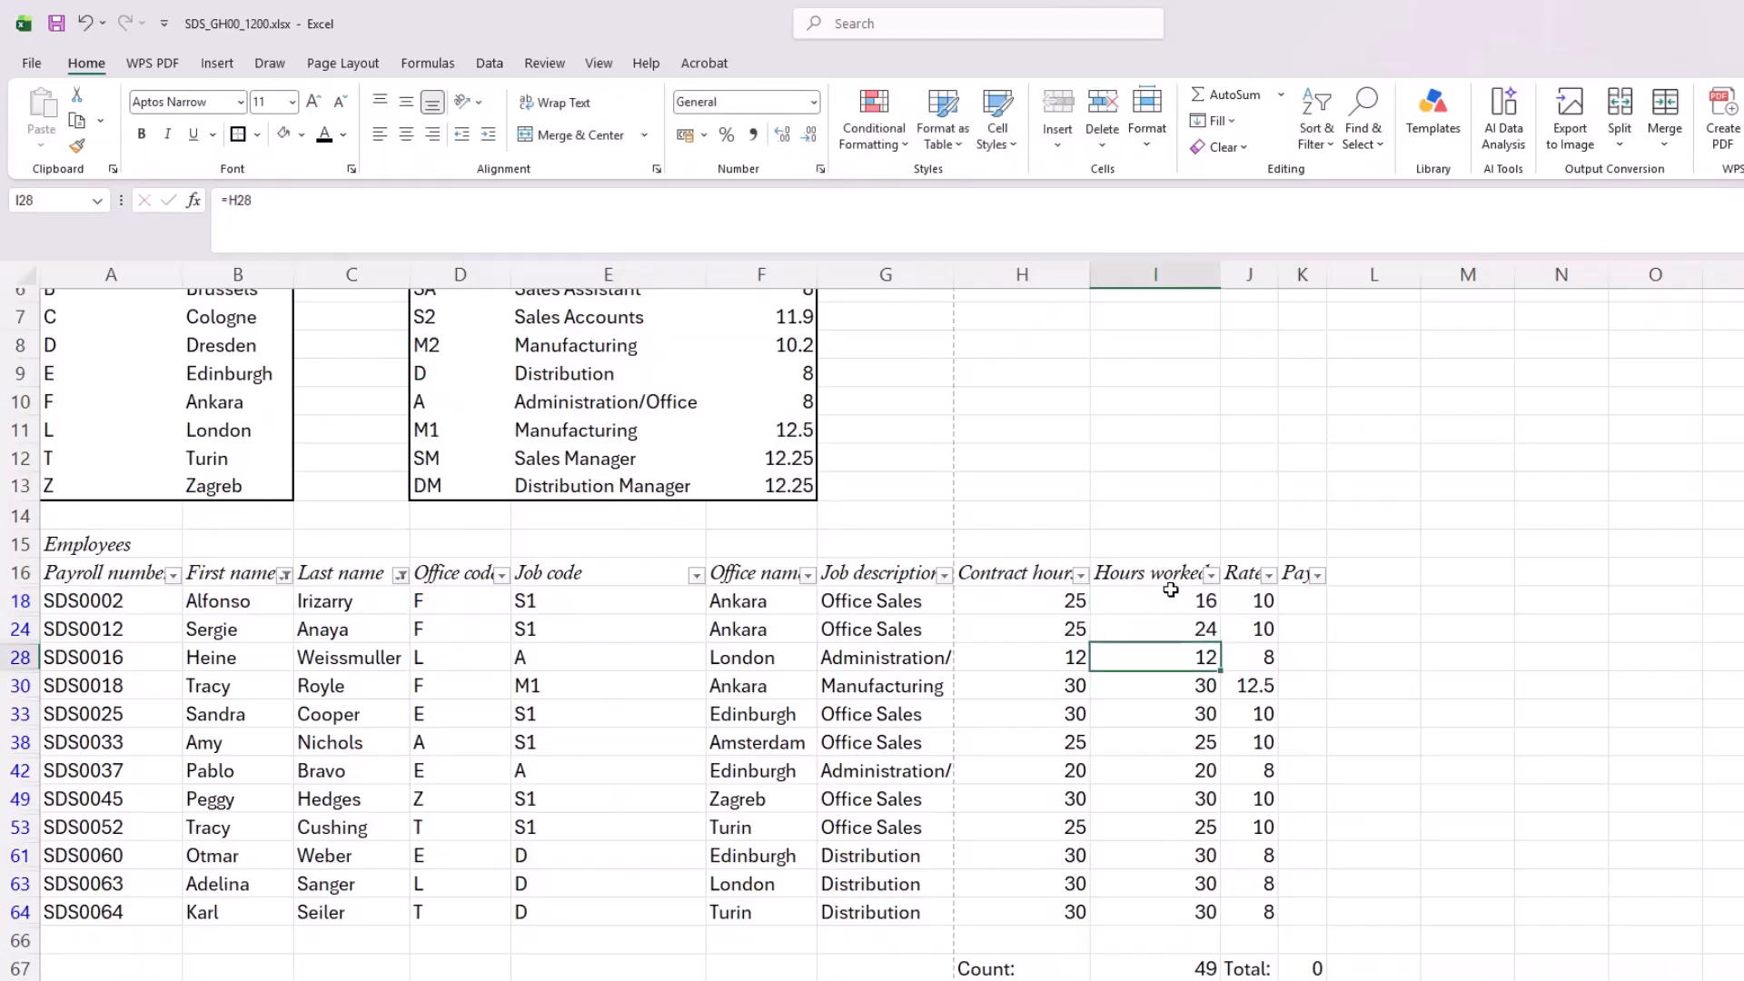
pyautogui.write('0')
pyautogui.press('Return')
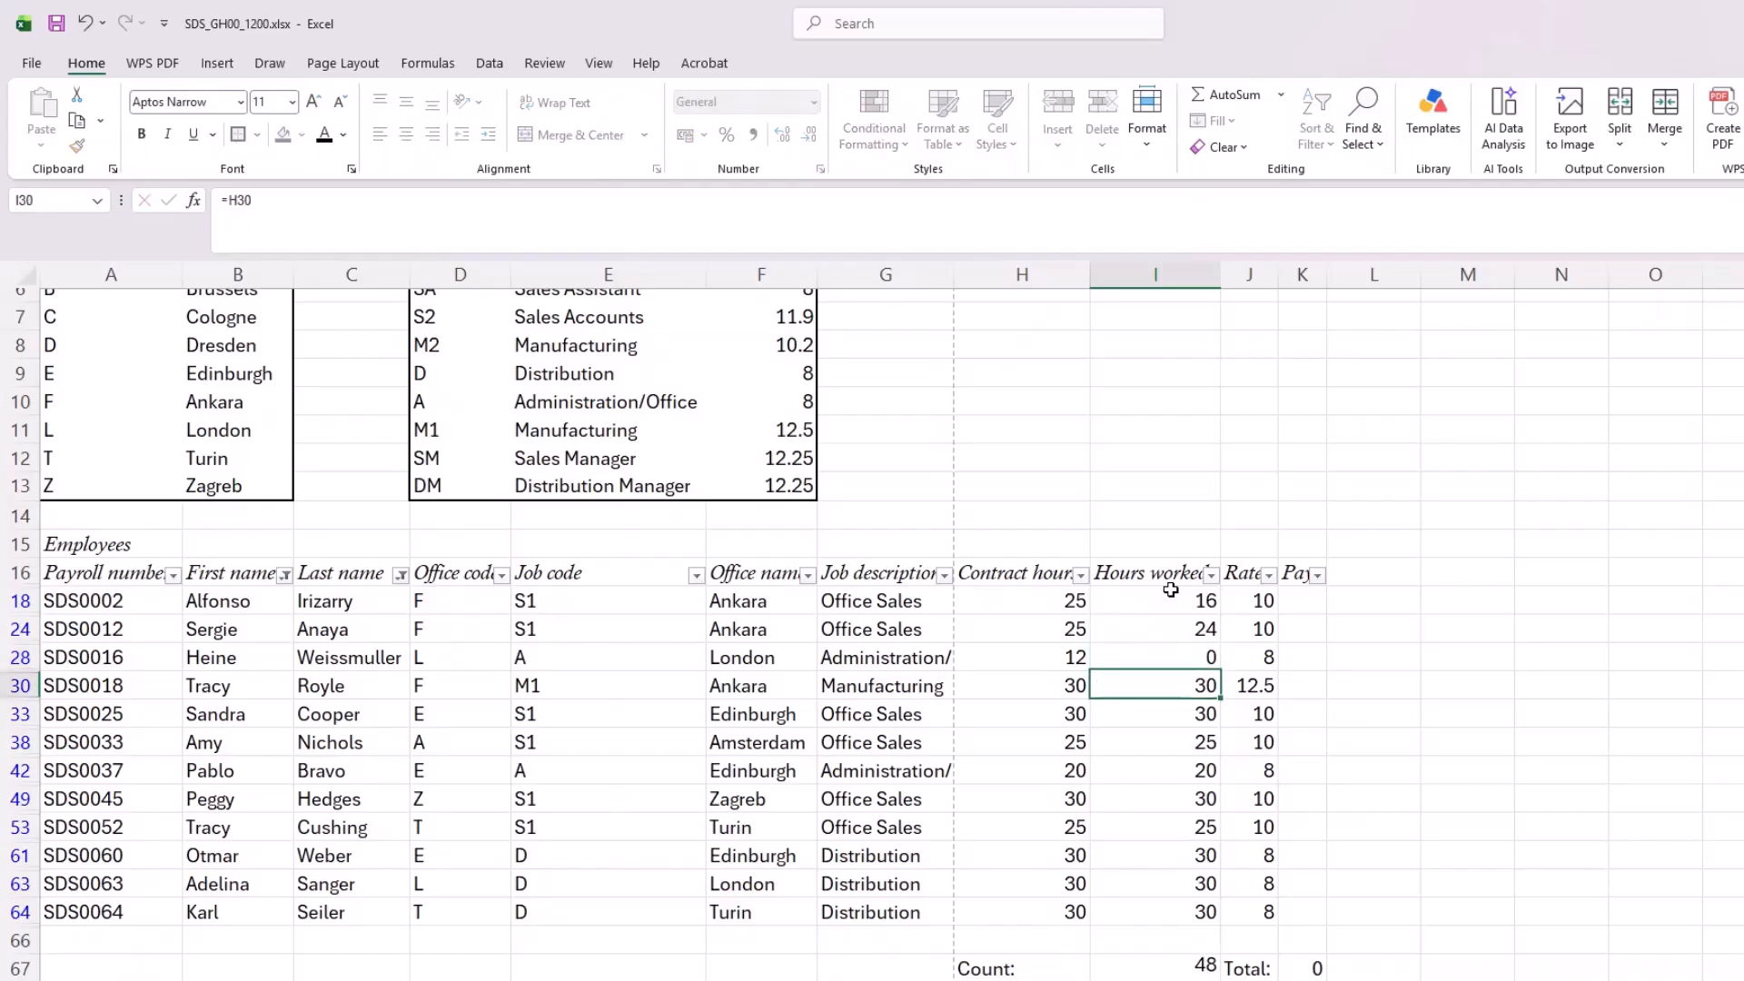
# Step: Set Hours worked to 32 in I30, 0 in I33, 34 in I38 and 22 in I42
pyautogui.write('32')
pyautogui.press('Return')
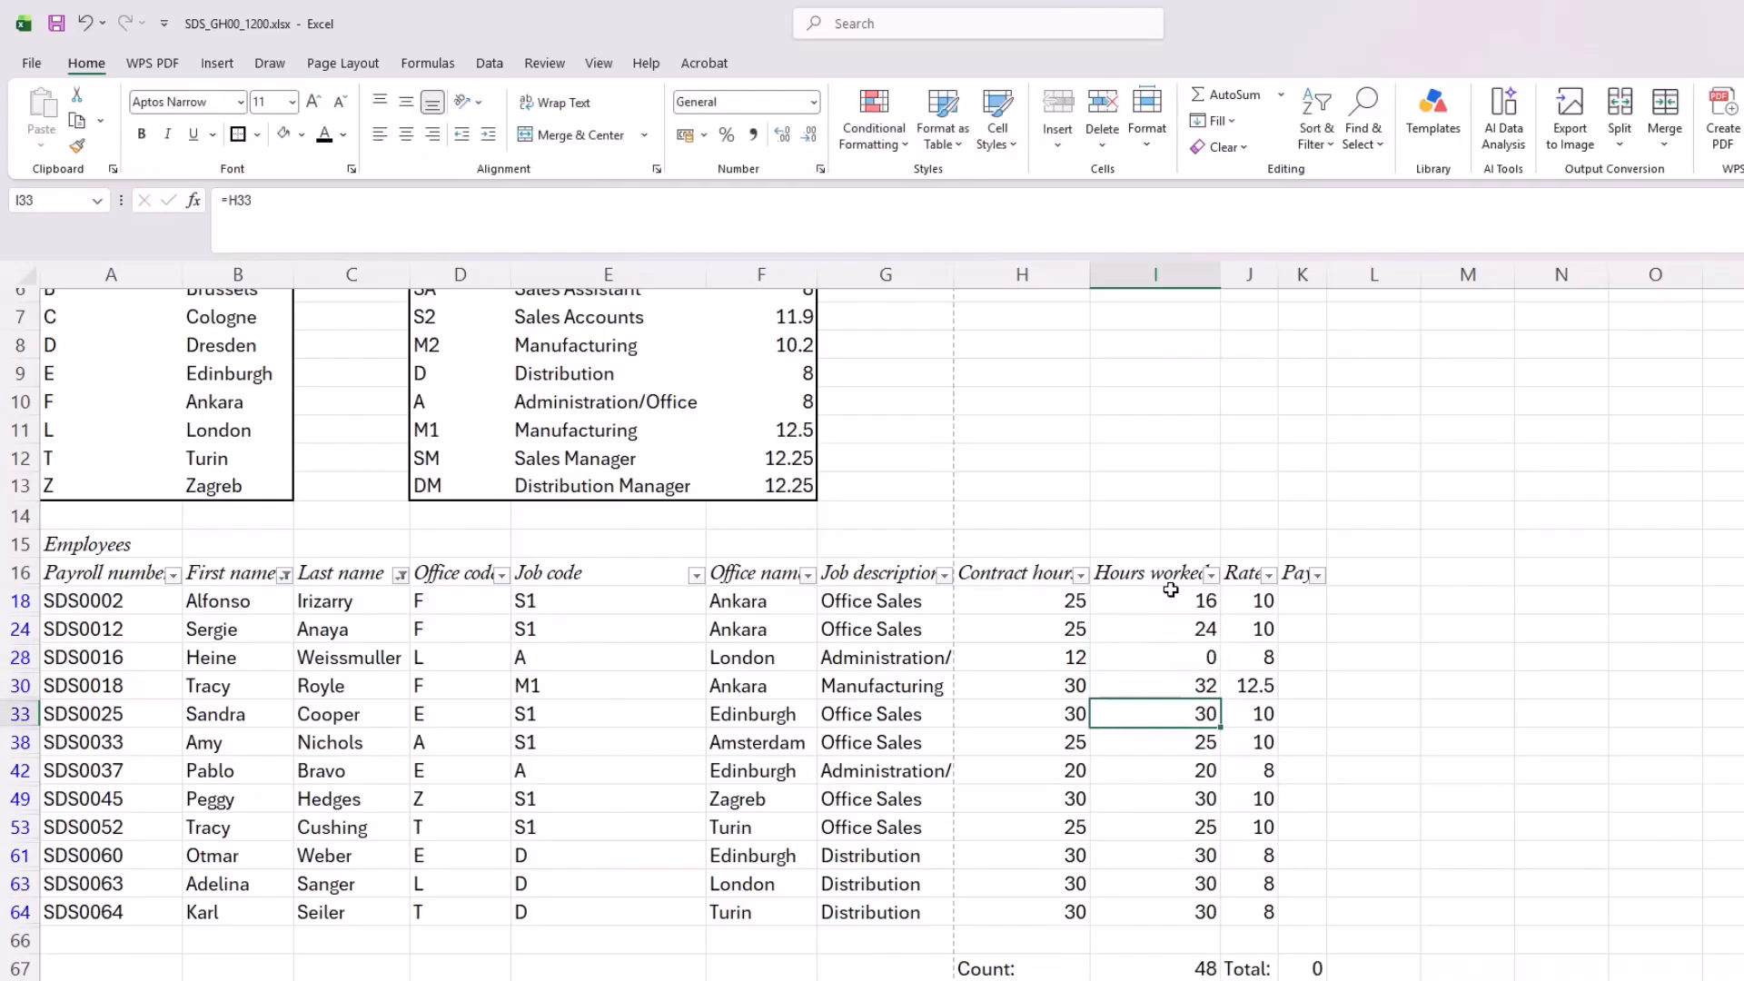
pyautogui.write('0')
pyautogui.press('Return')
pyautogui.write('34')
pyautogui.press('Return')
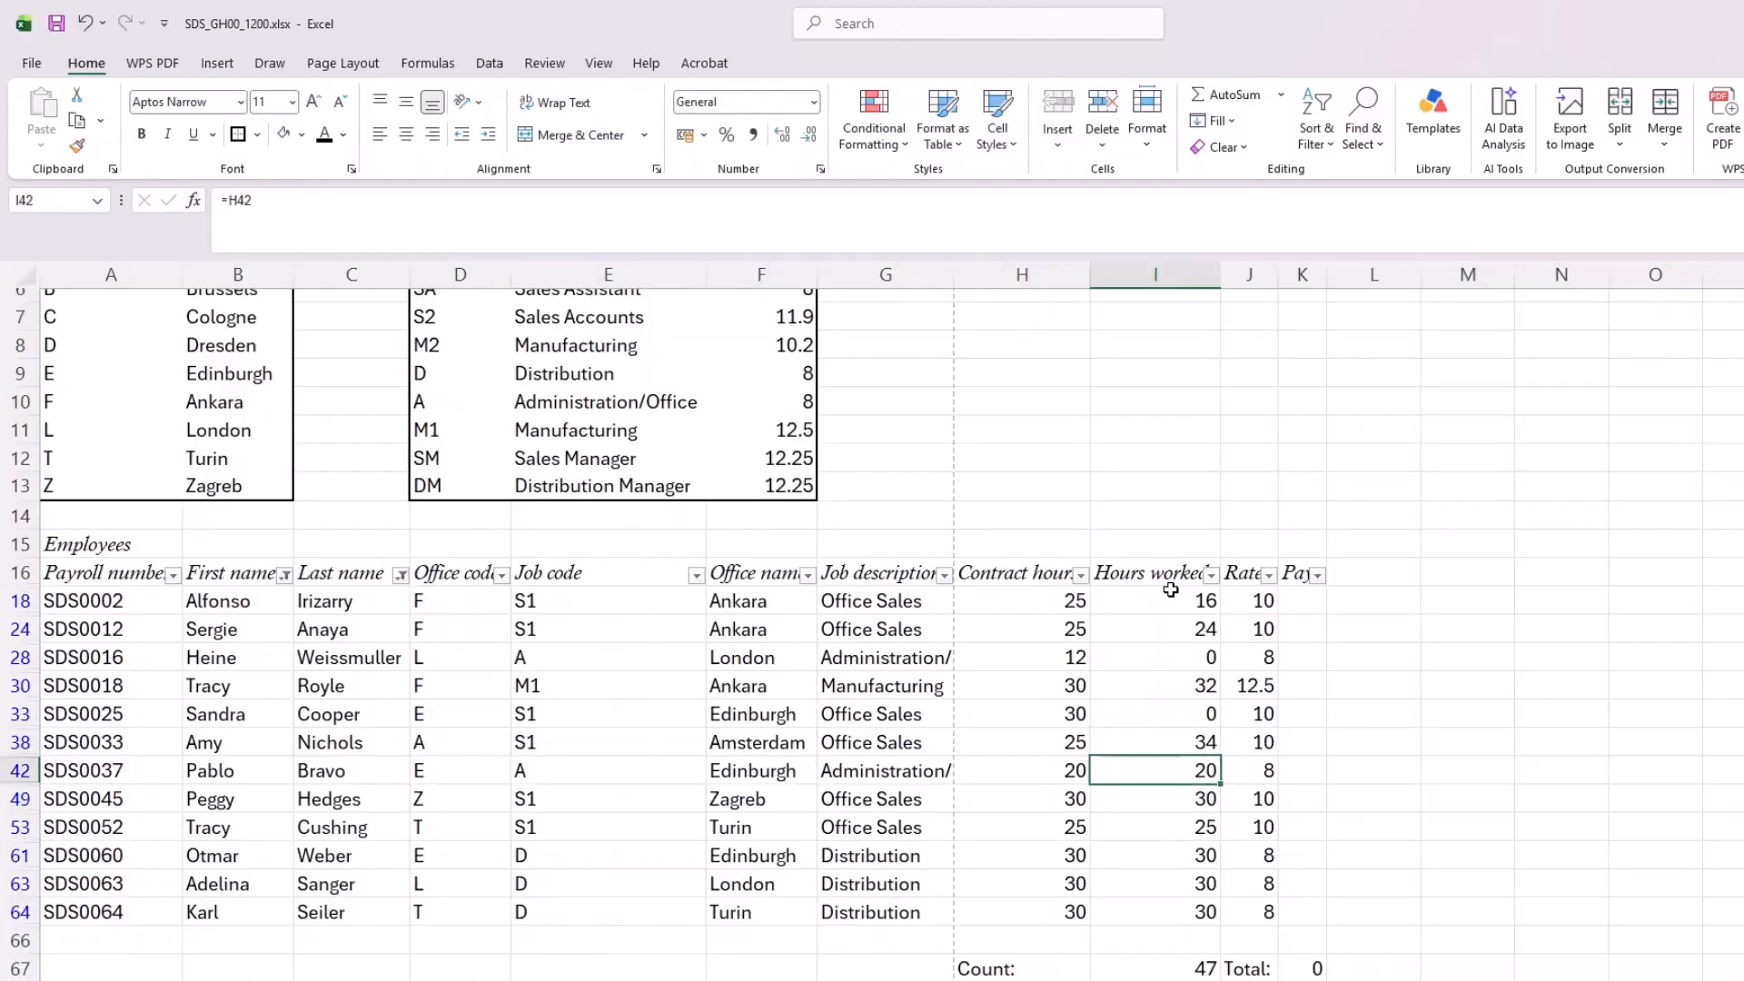
pyautogui.write('22')
pyautogui.press('Return')
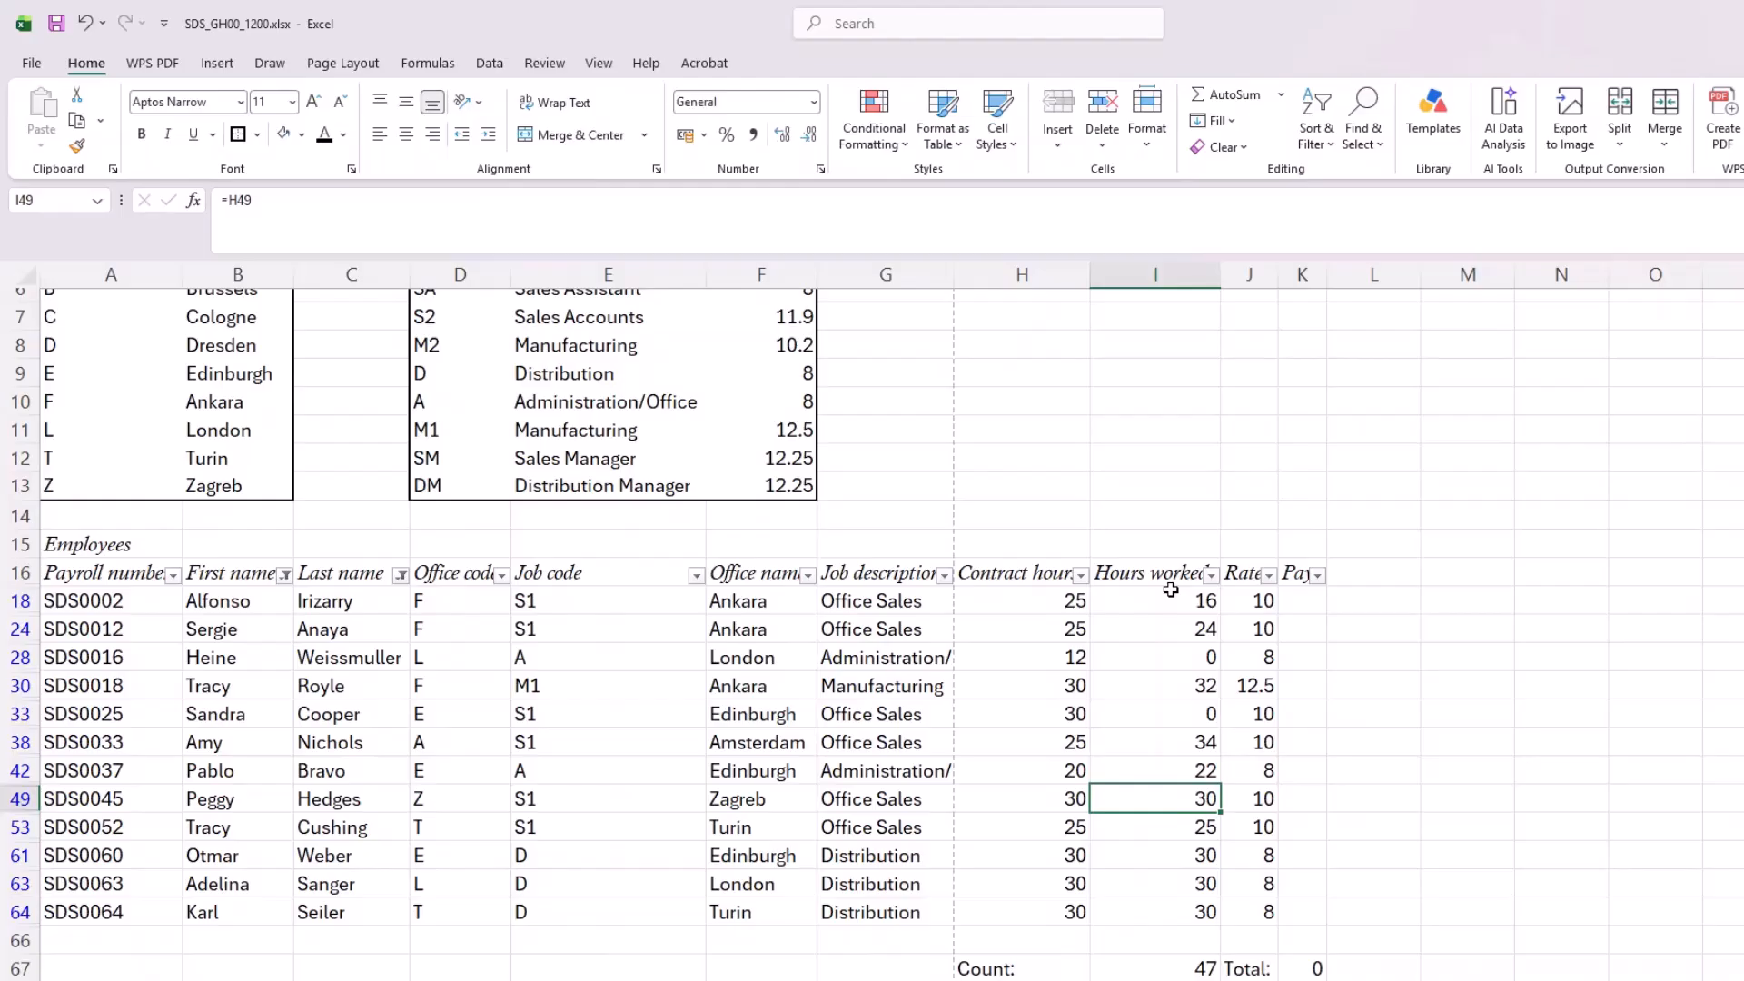
# Step: Set Hours worked to 25 in I49, 16 in I53, 12 in I61, 42 in I63 and 40 in I64
pyautogui.write('25')
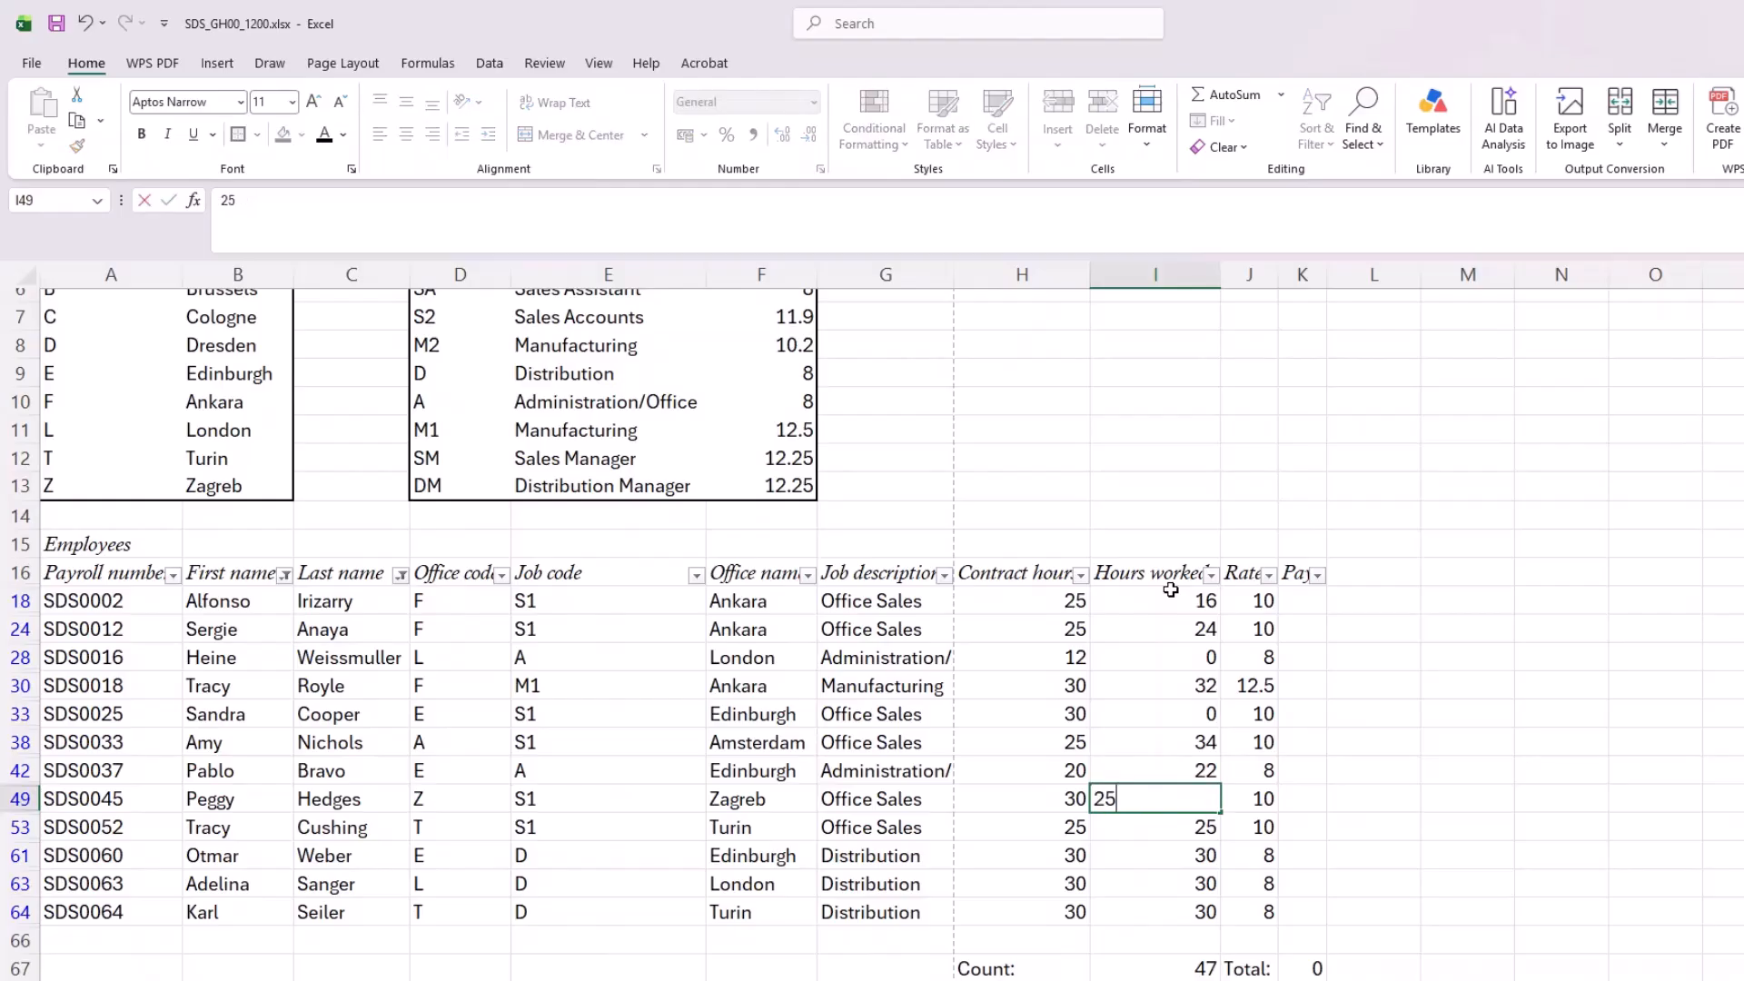
pyautogui.press('Return')
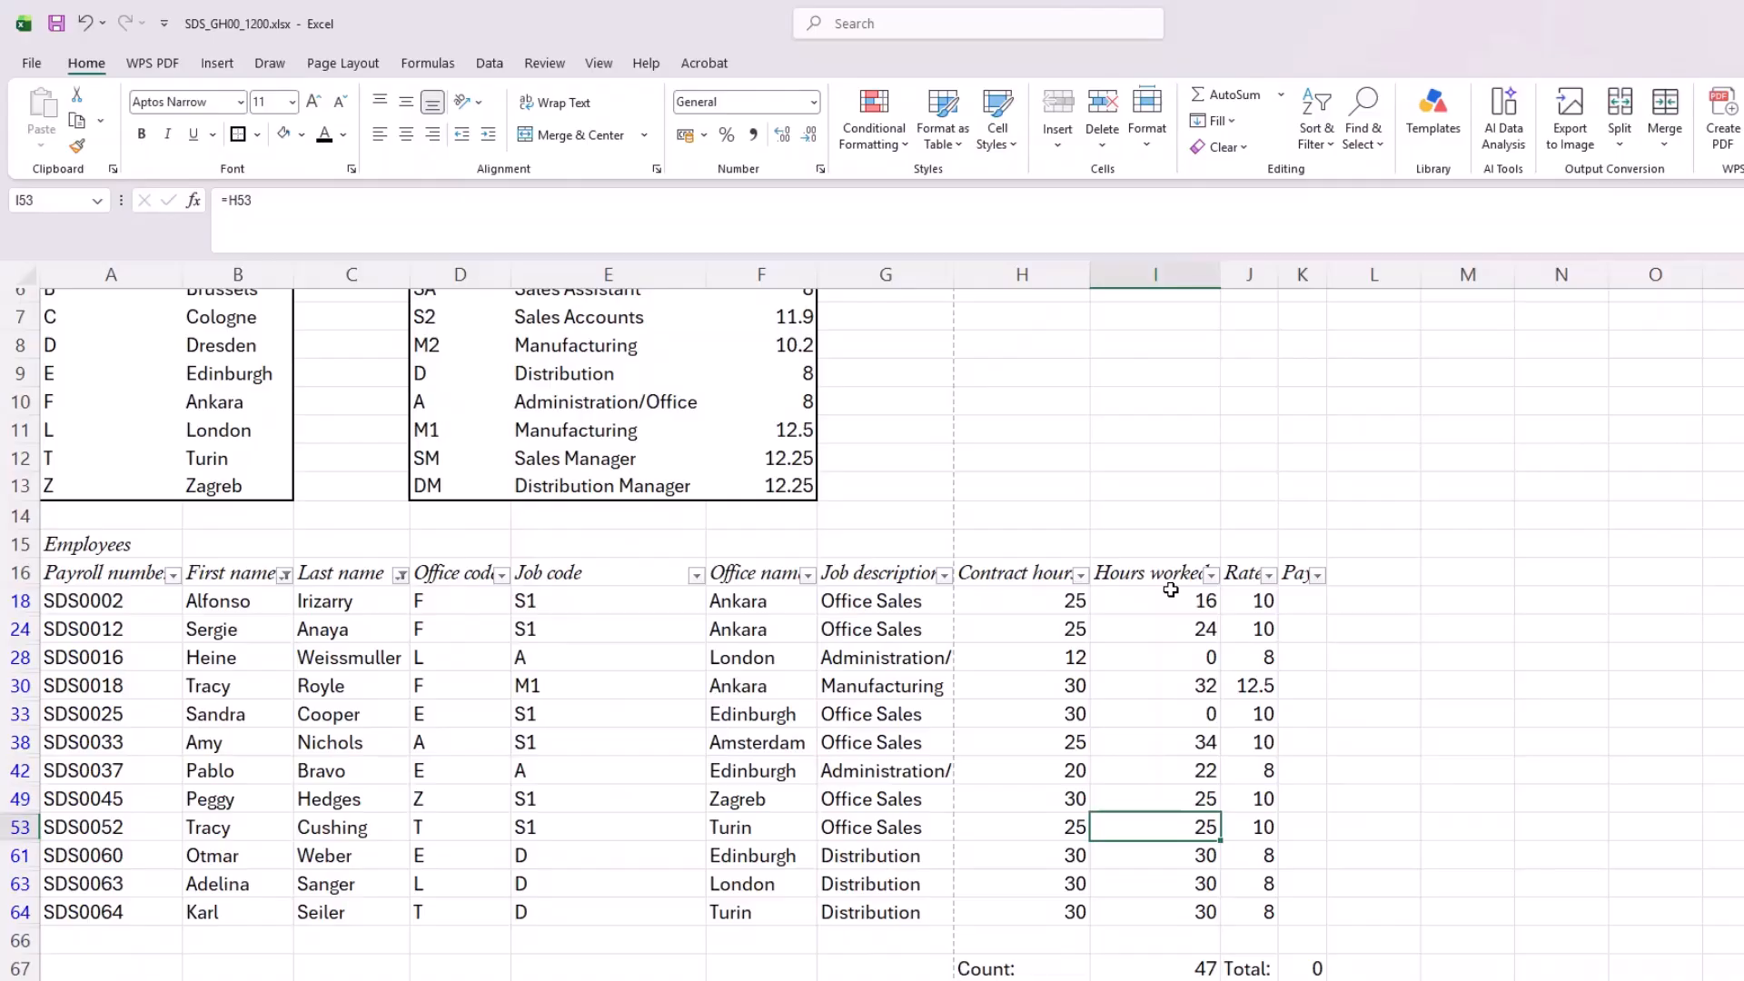
pyautogui.write('16')
pyautogui.press('Return')
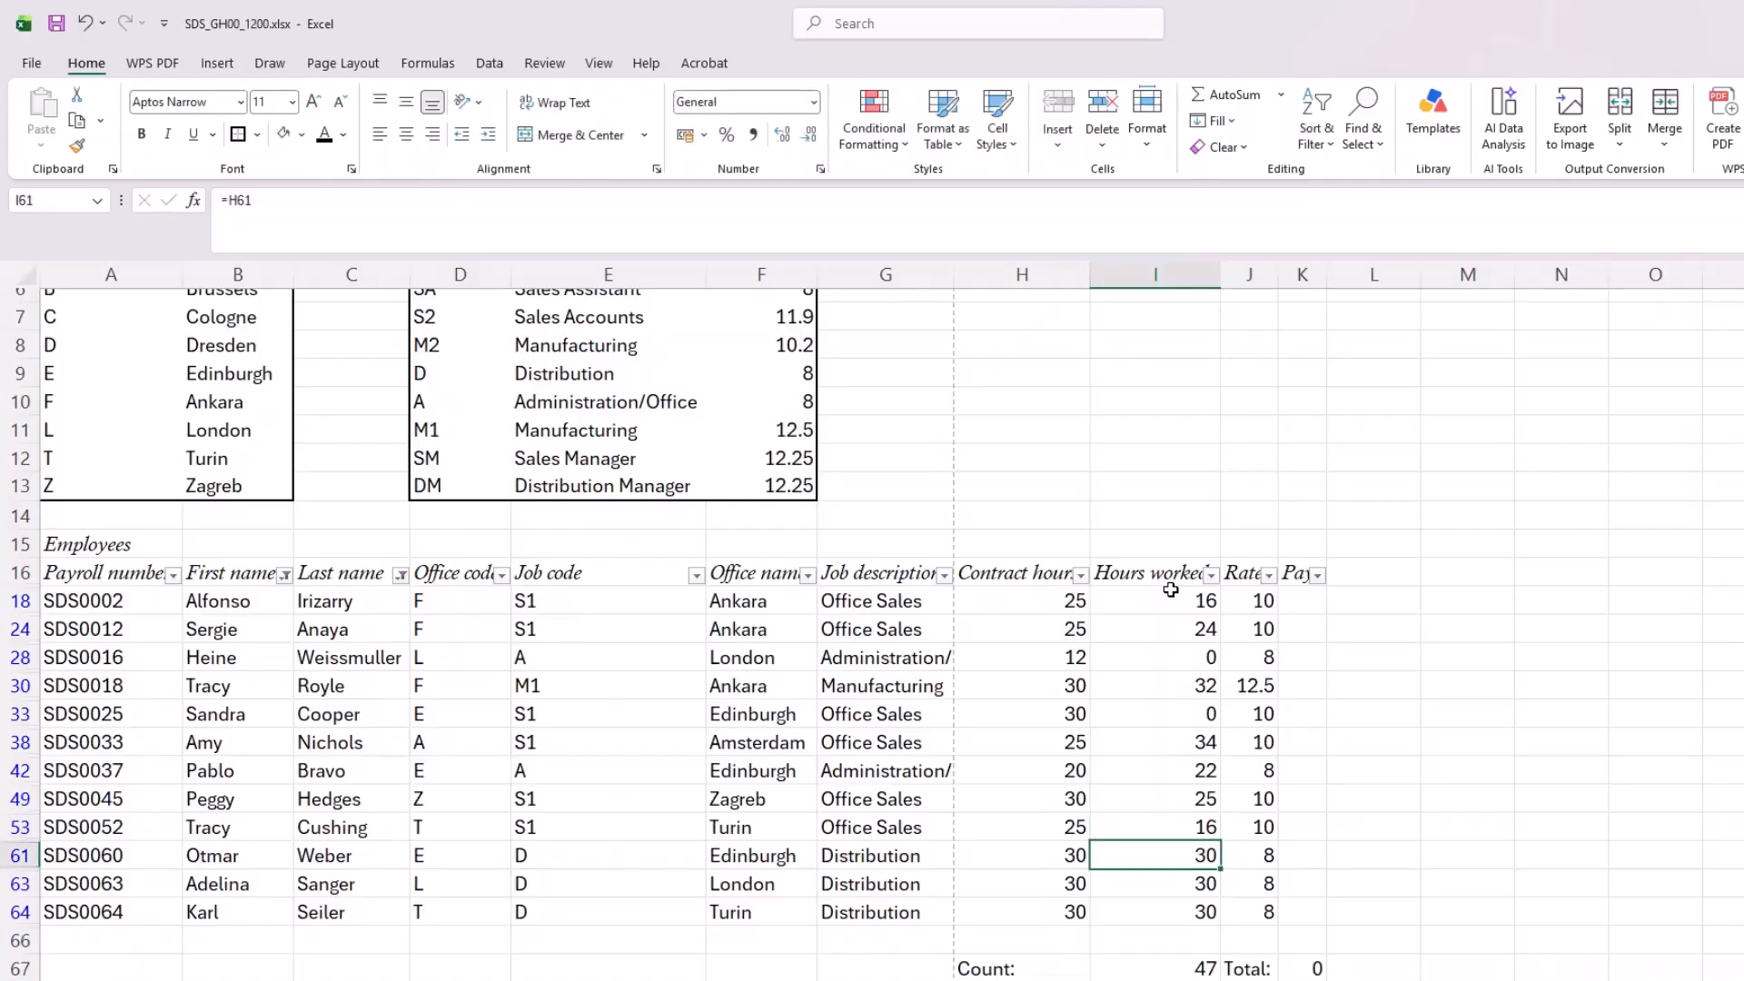
pyautogui.write('12')
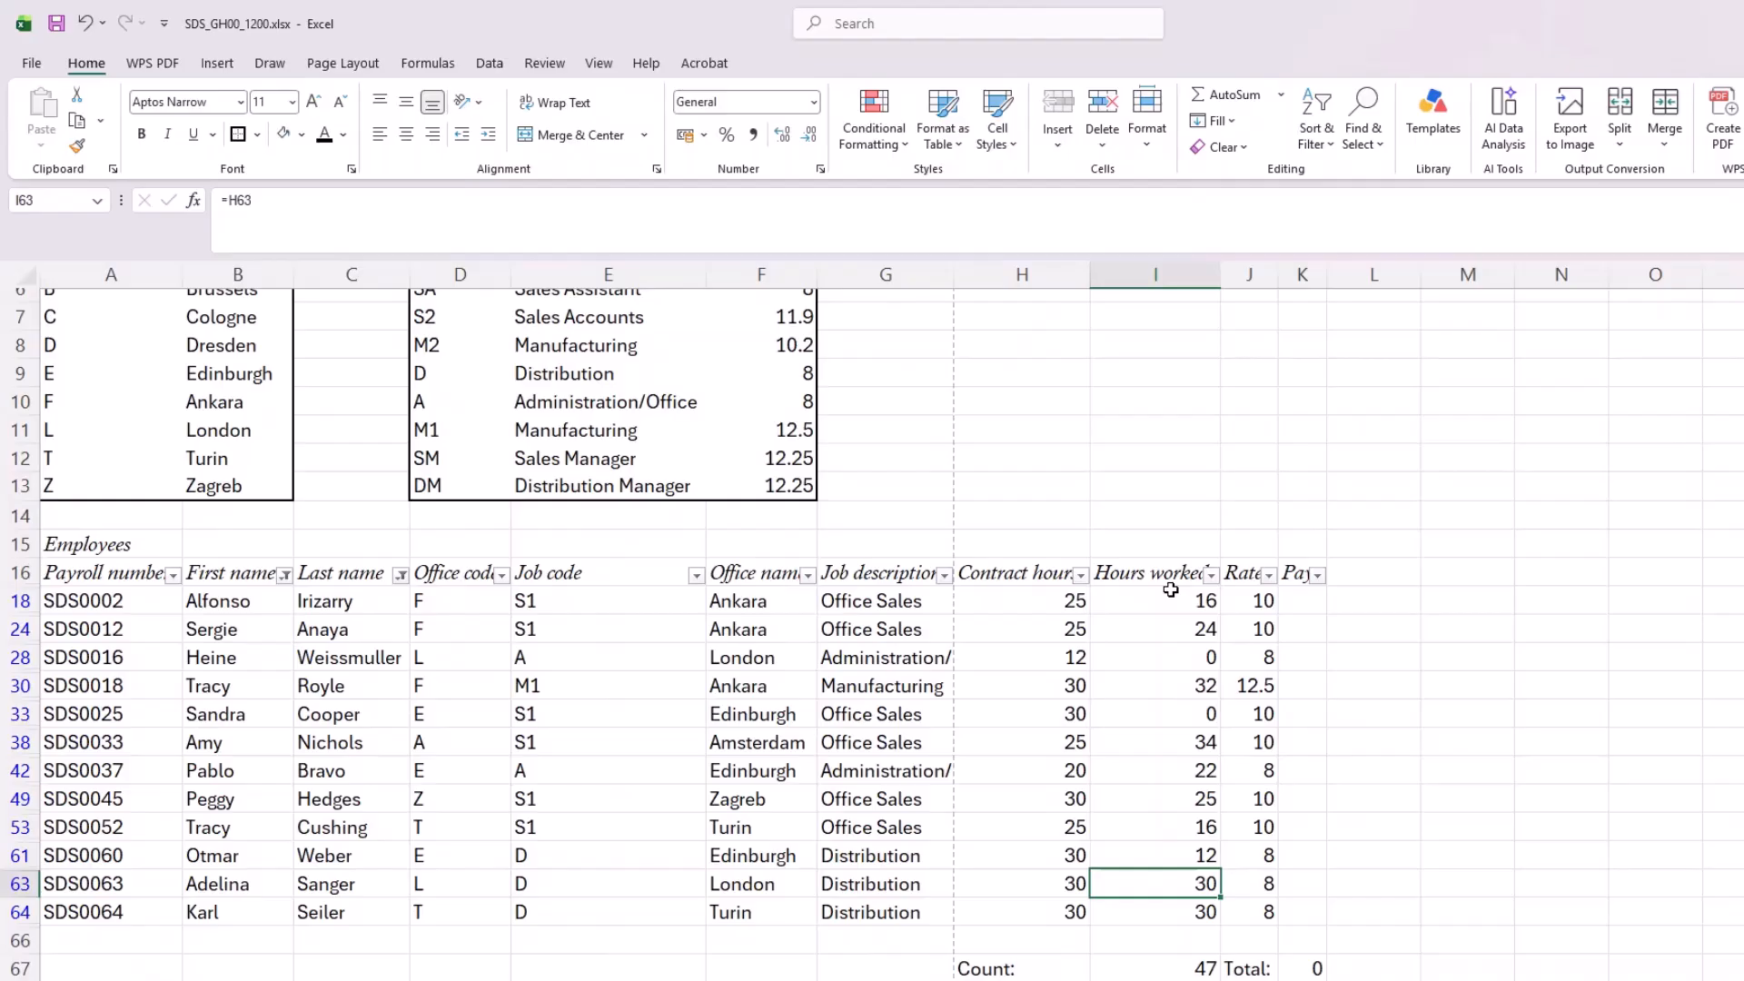
pyautogui.write('42')
pyautogui.press('Return')
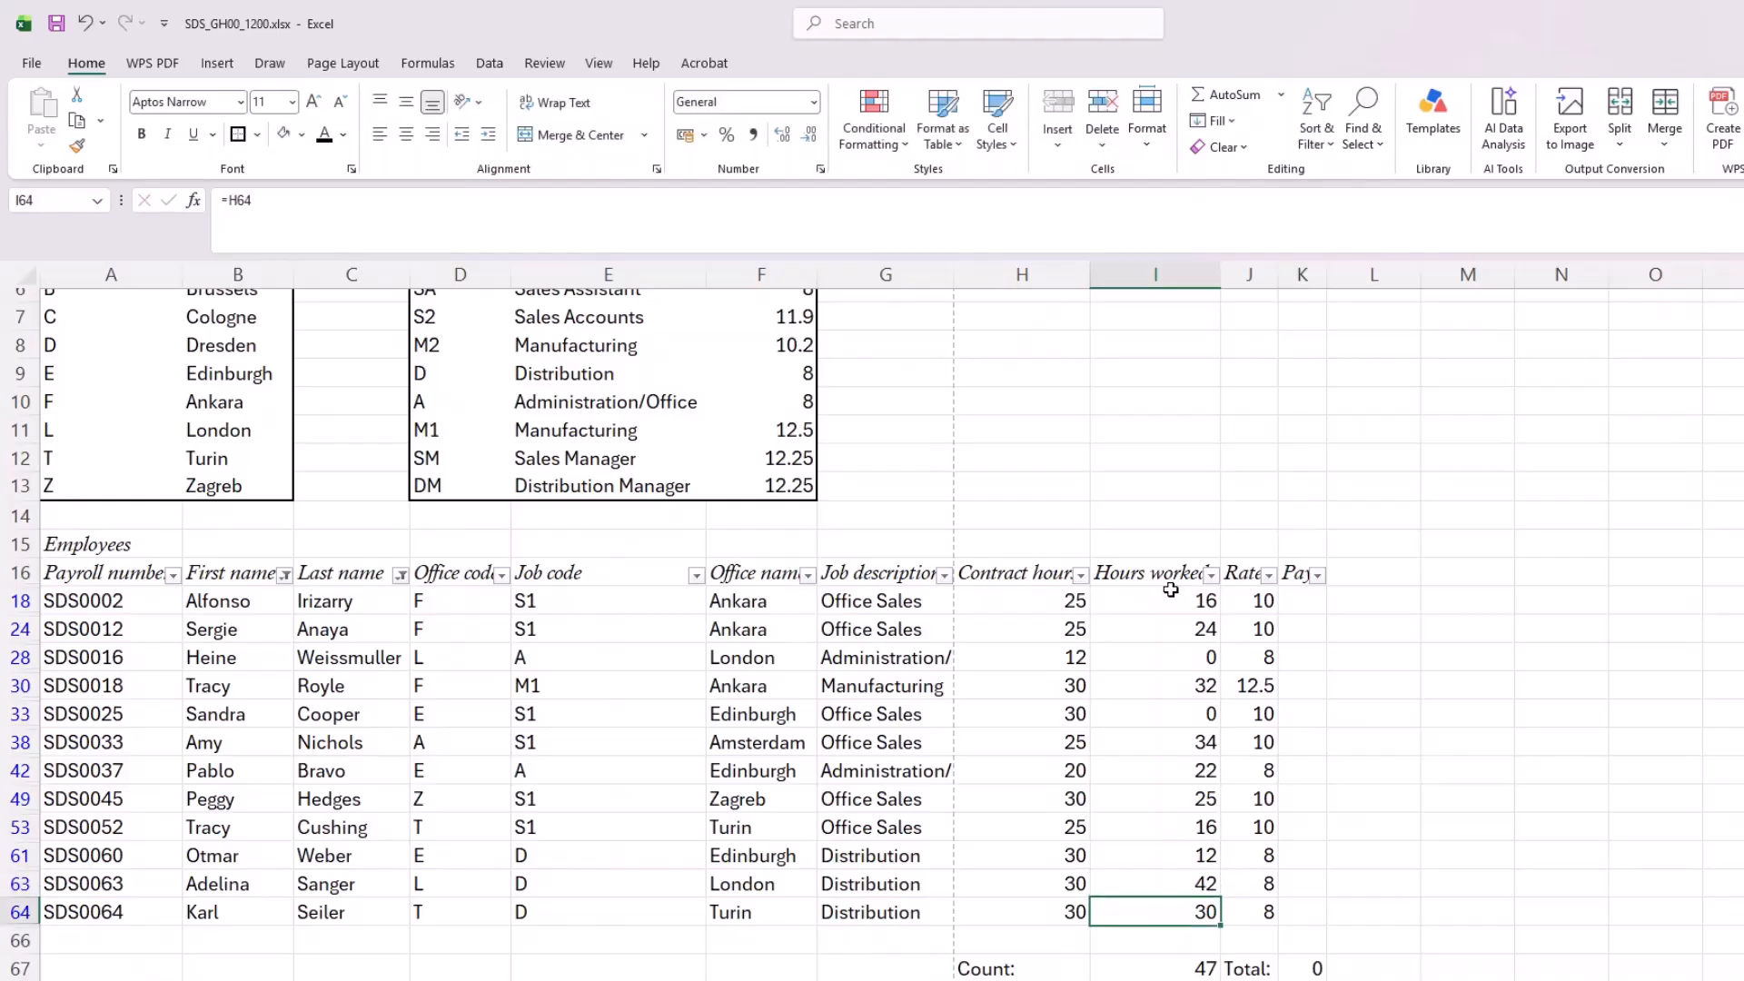
pyautogui.write('40')
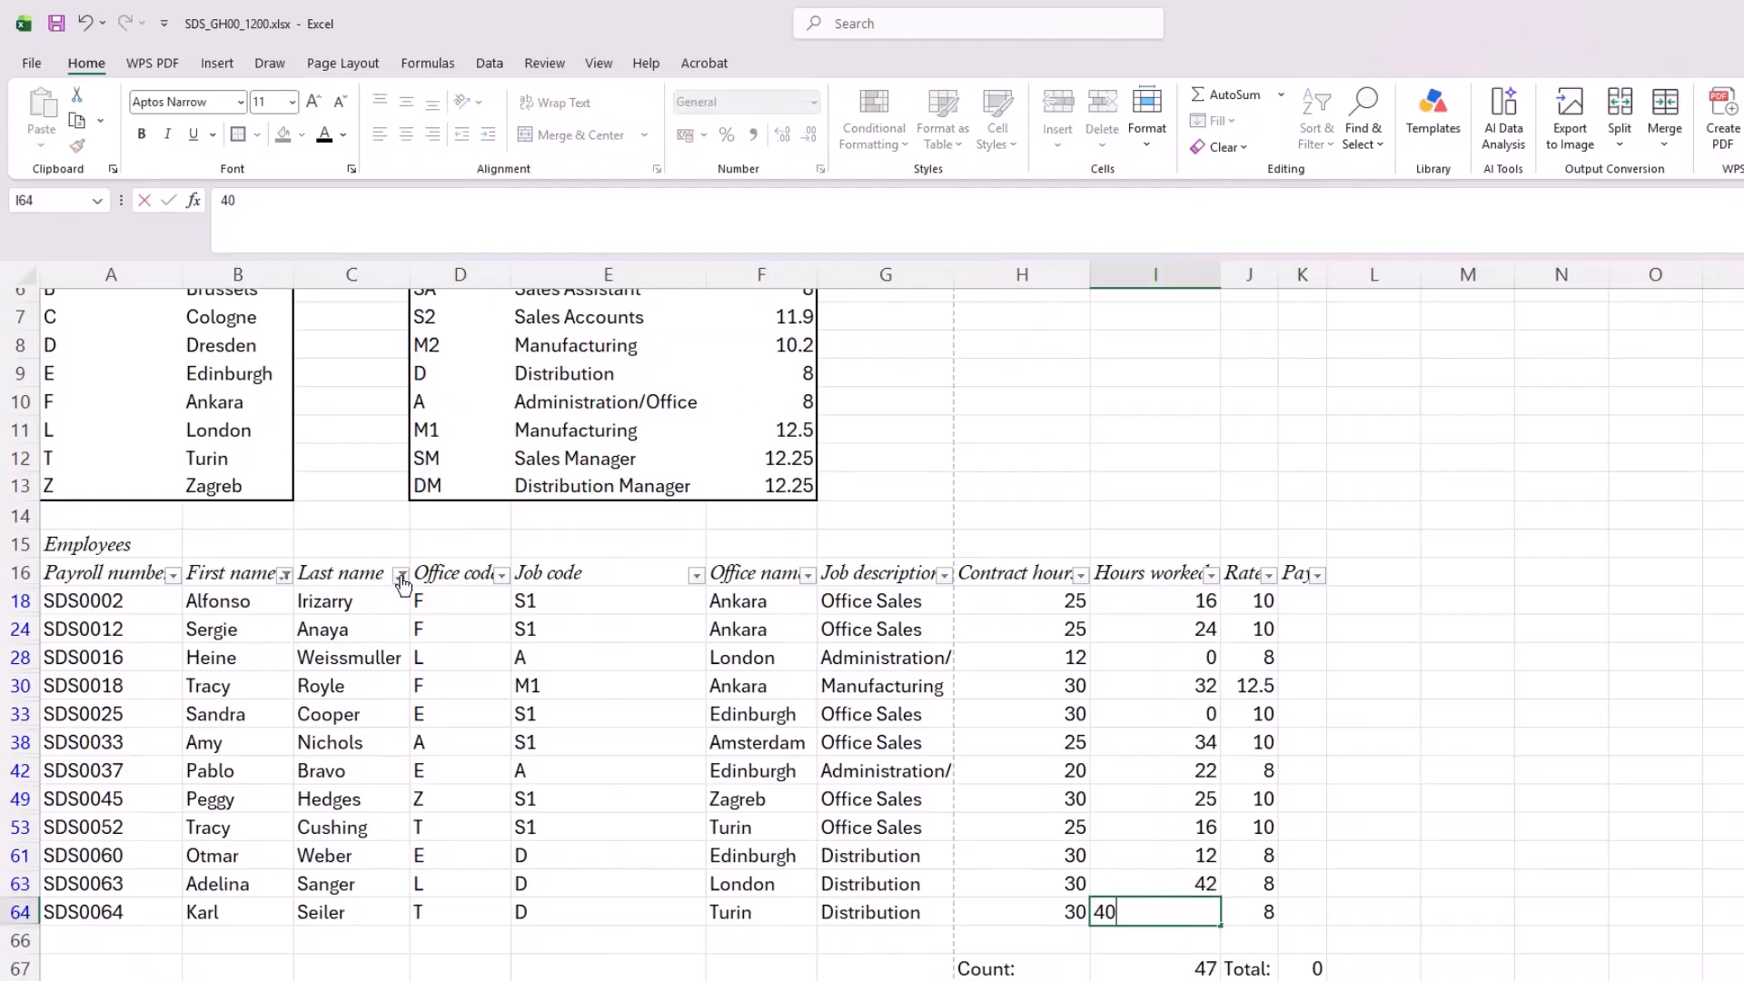
pyautogui.press('Return')
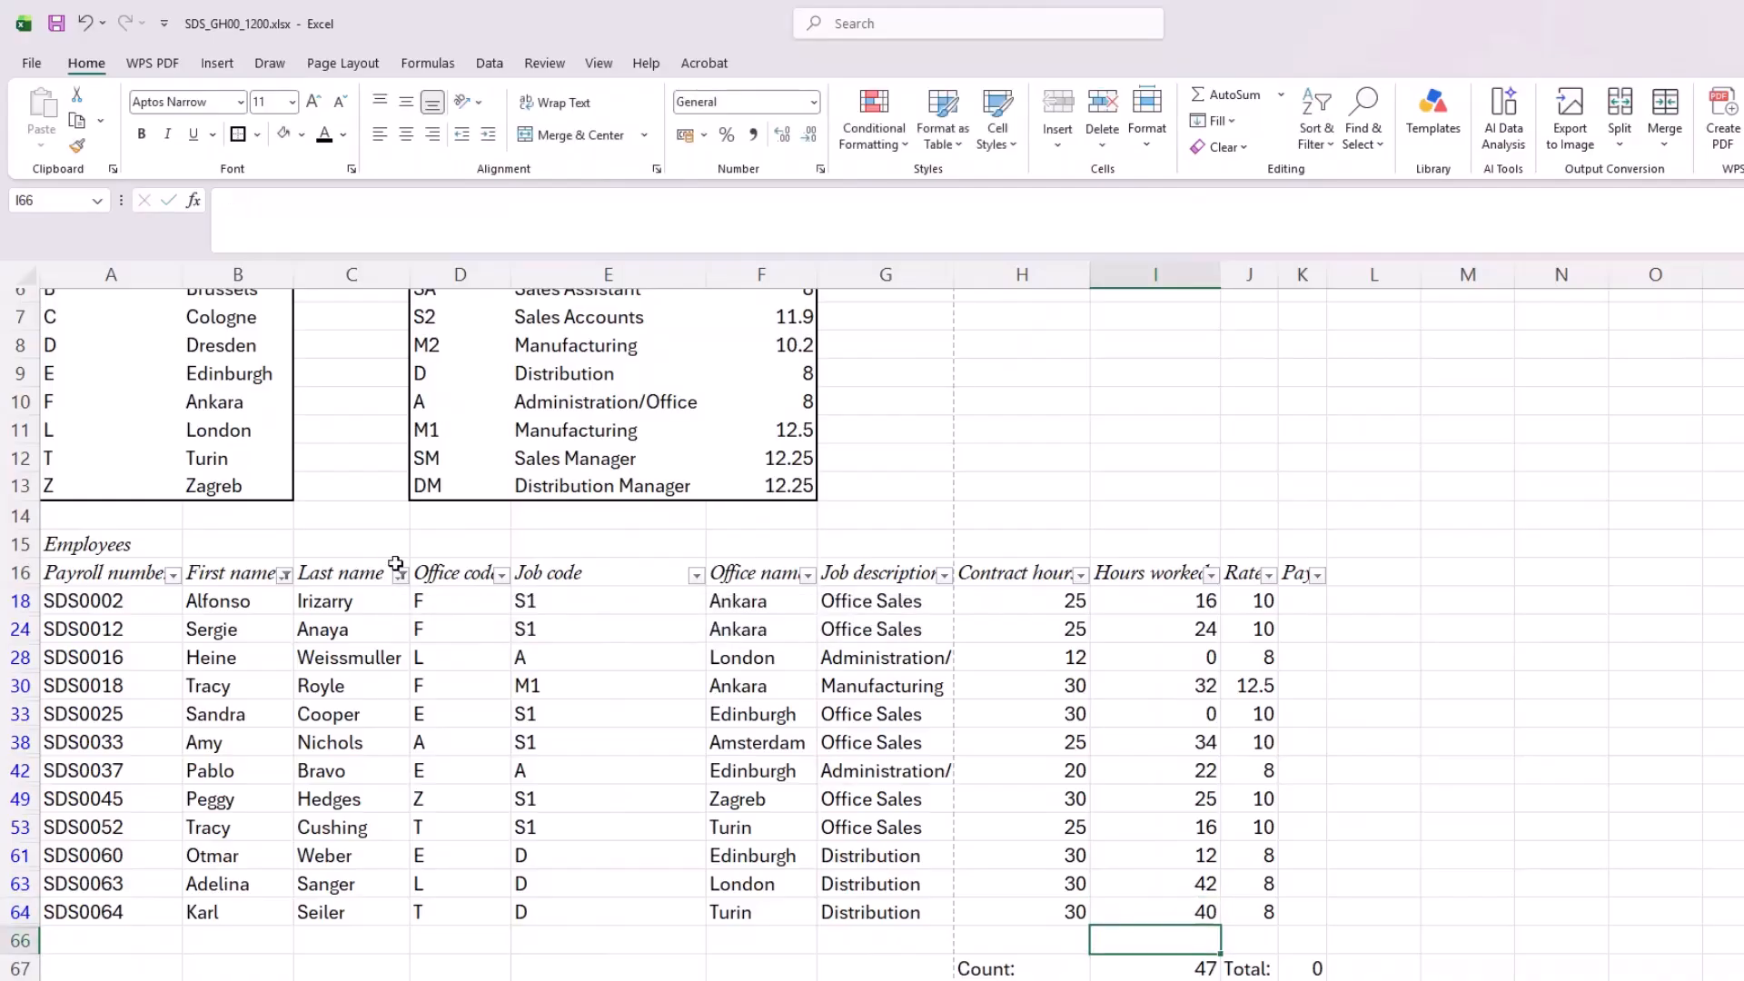
# Step: Clear the filters from the Last name and First name columns
pyautogui.click(401, 575)
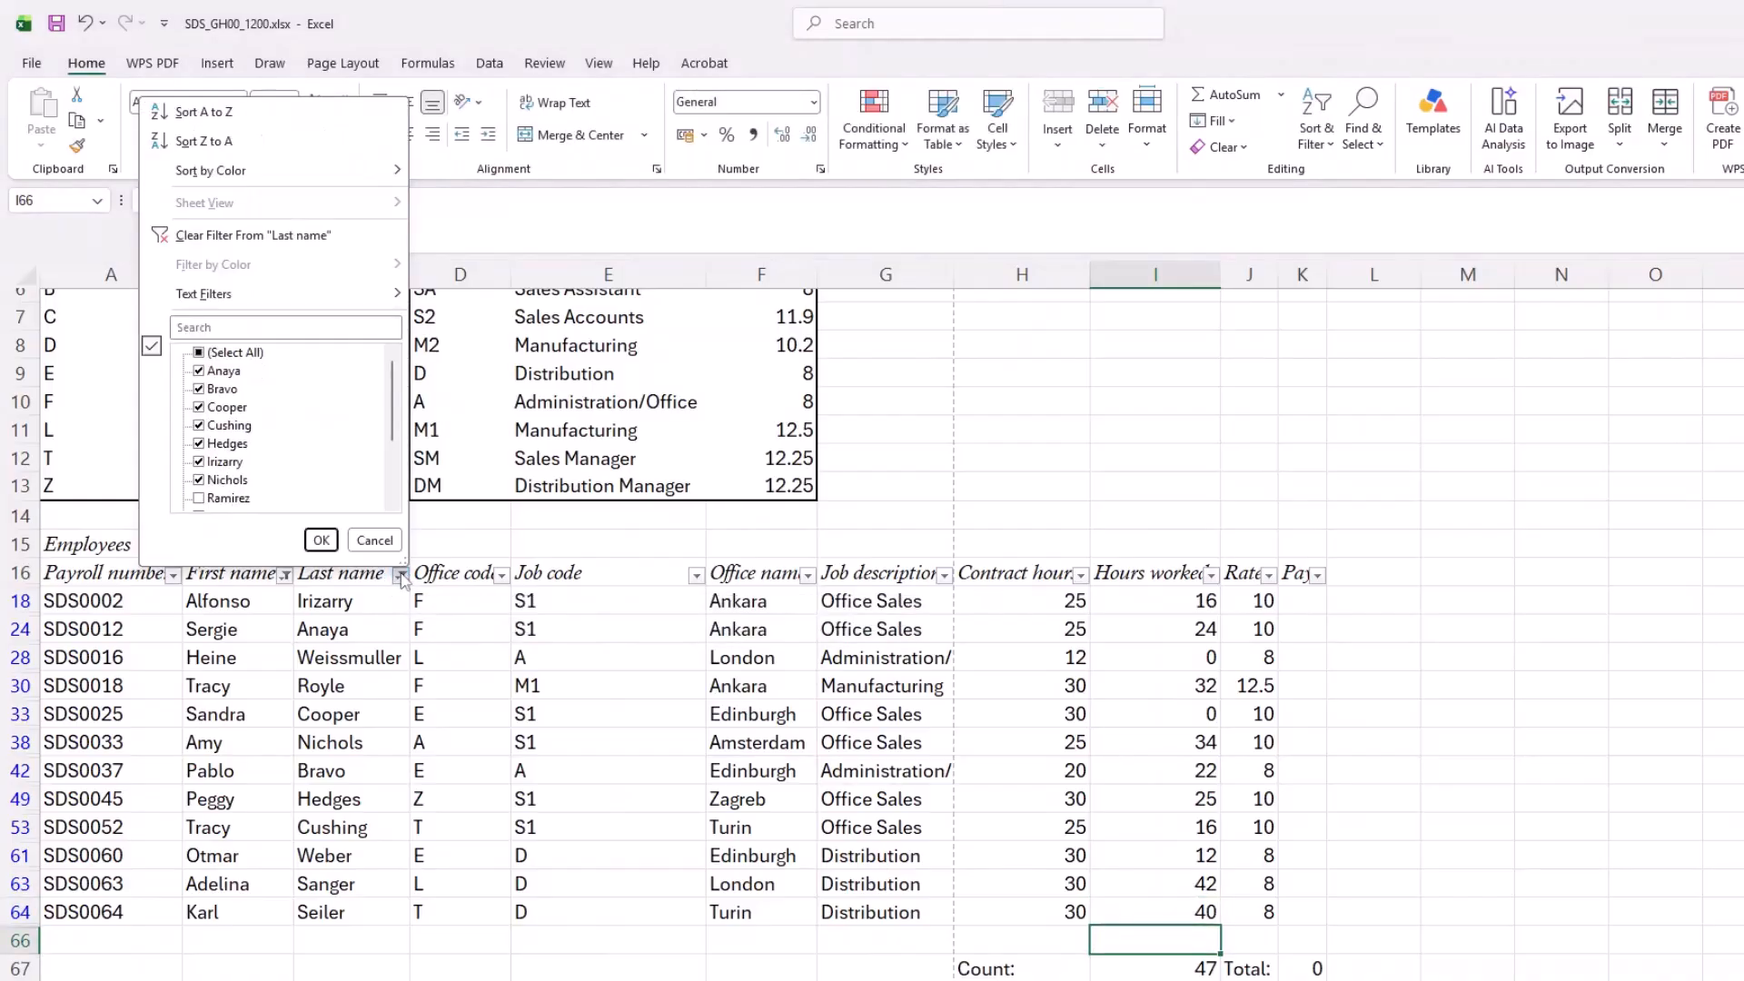
pyautogui.click(218, 235)
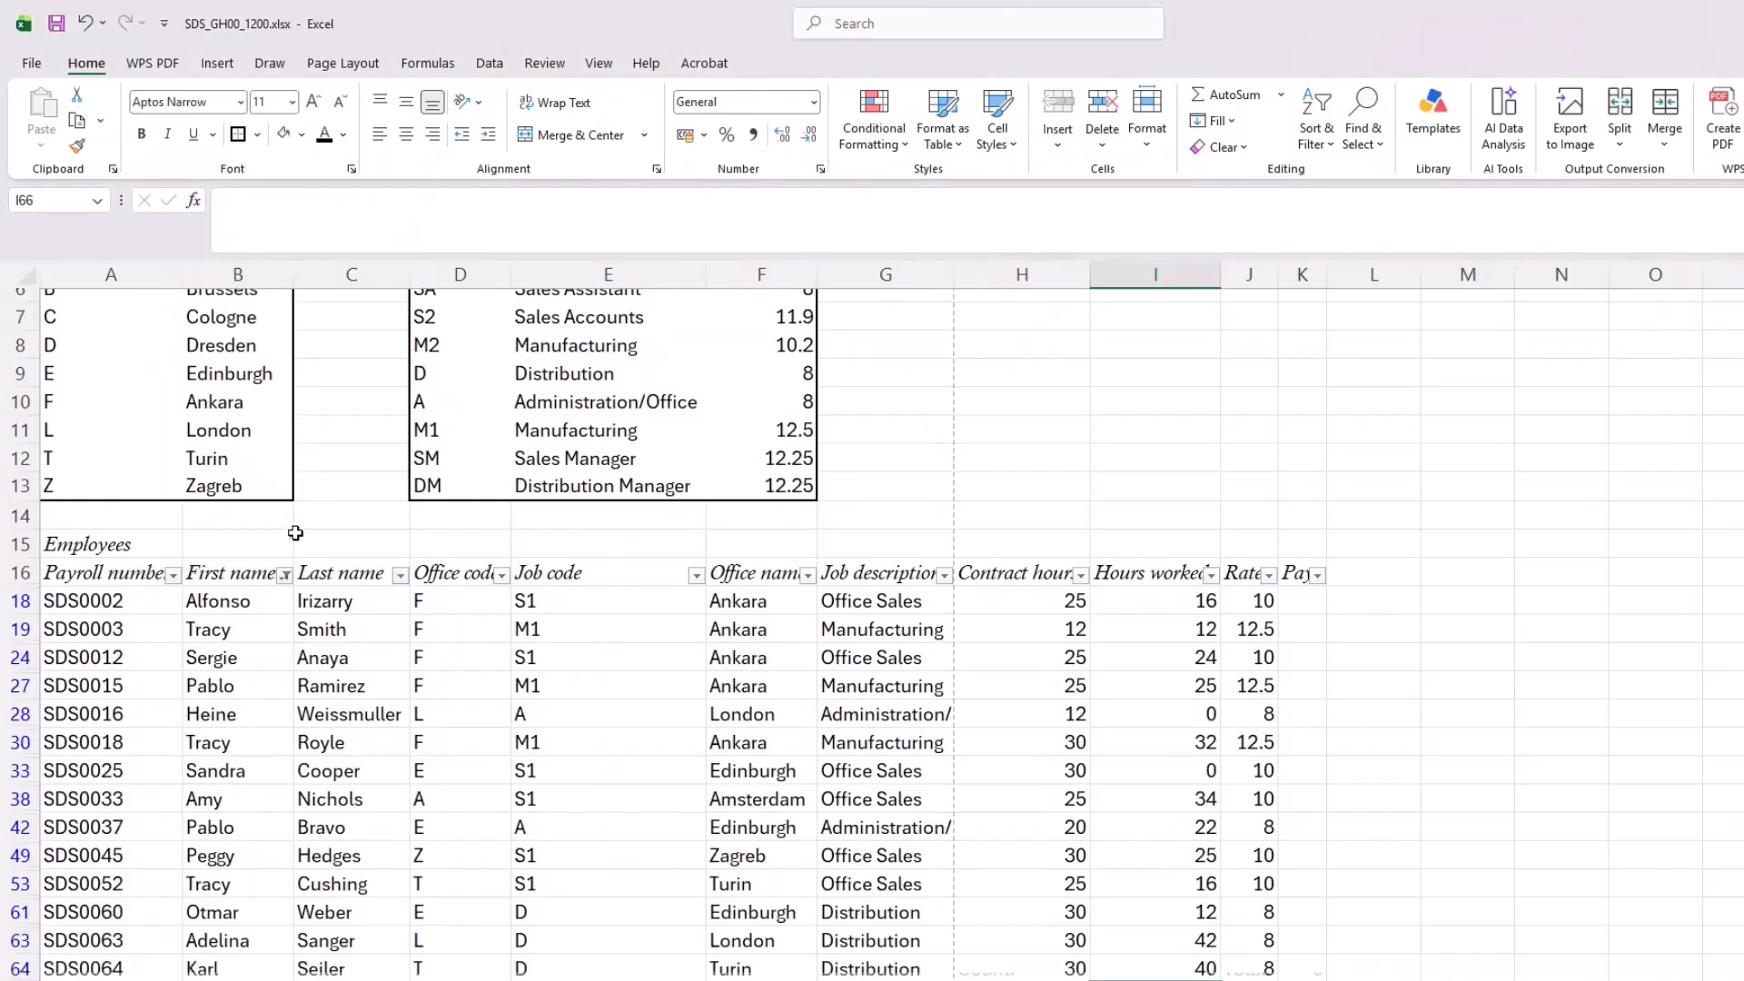
pyautogui.click(285, 575)
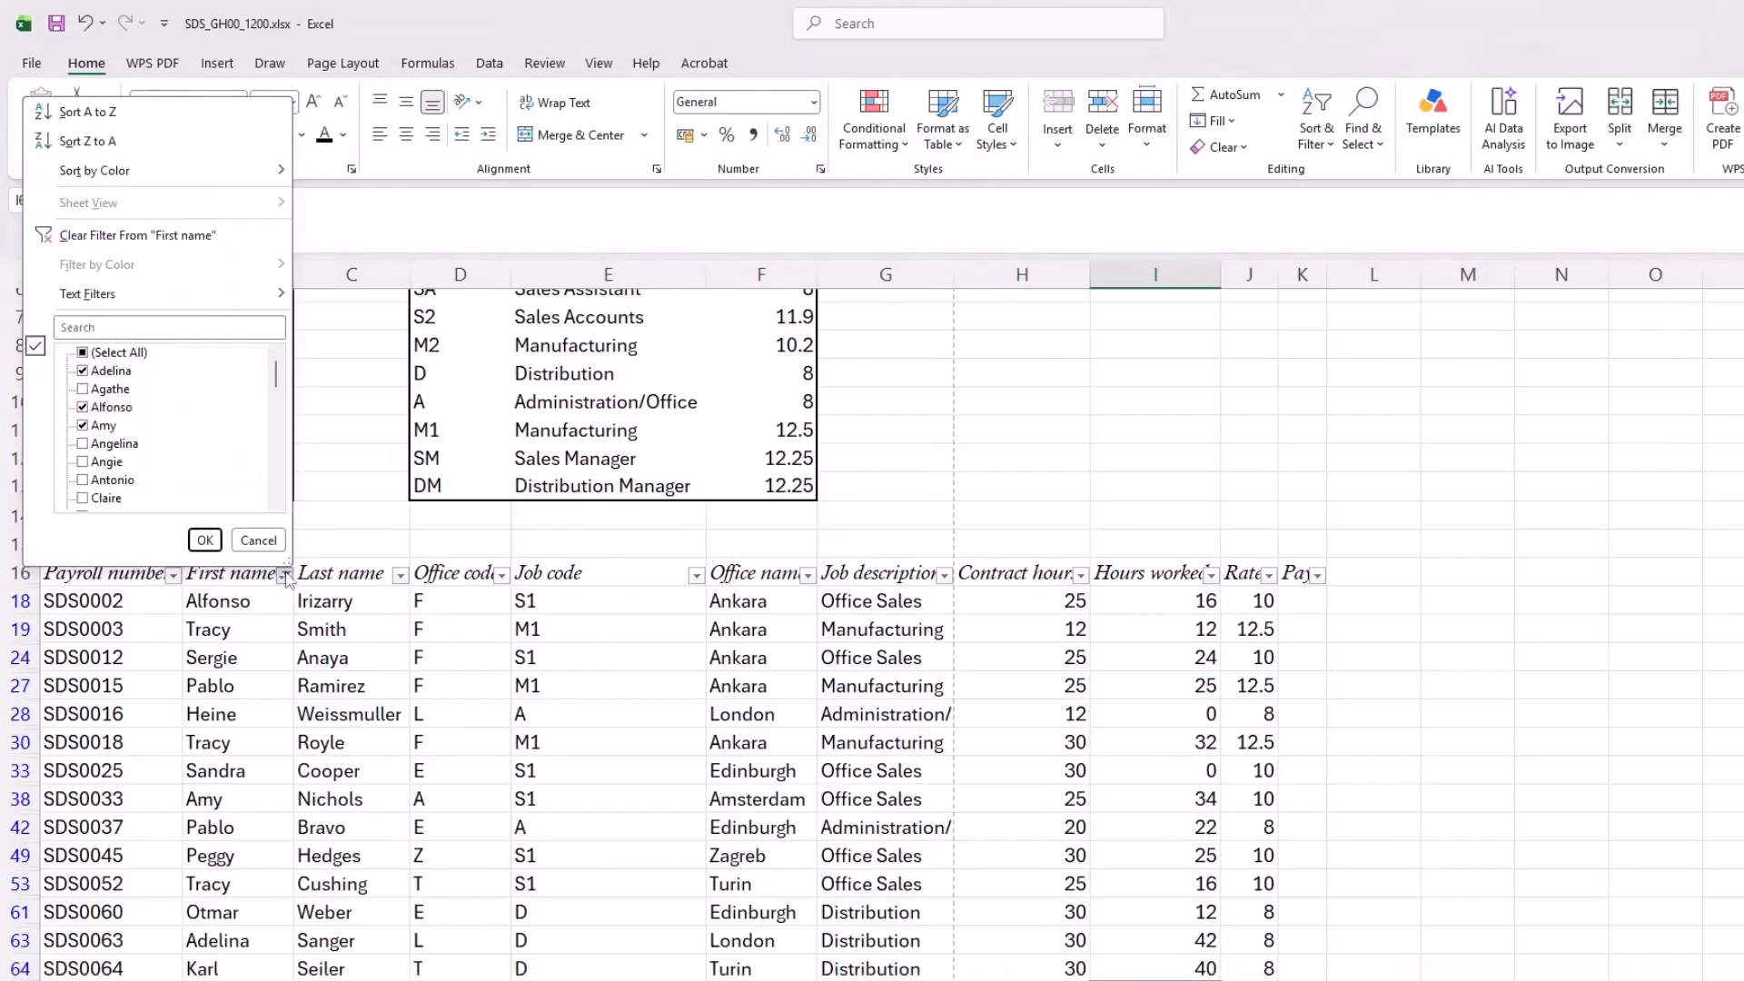
pyautogui.click(107, 236)
pyautogui.scroll(-7, 1109, 836)
pyautogui.scroll(9, 1109, 836)
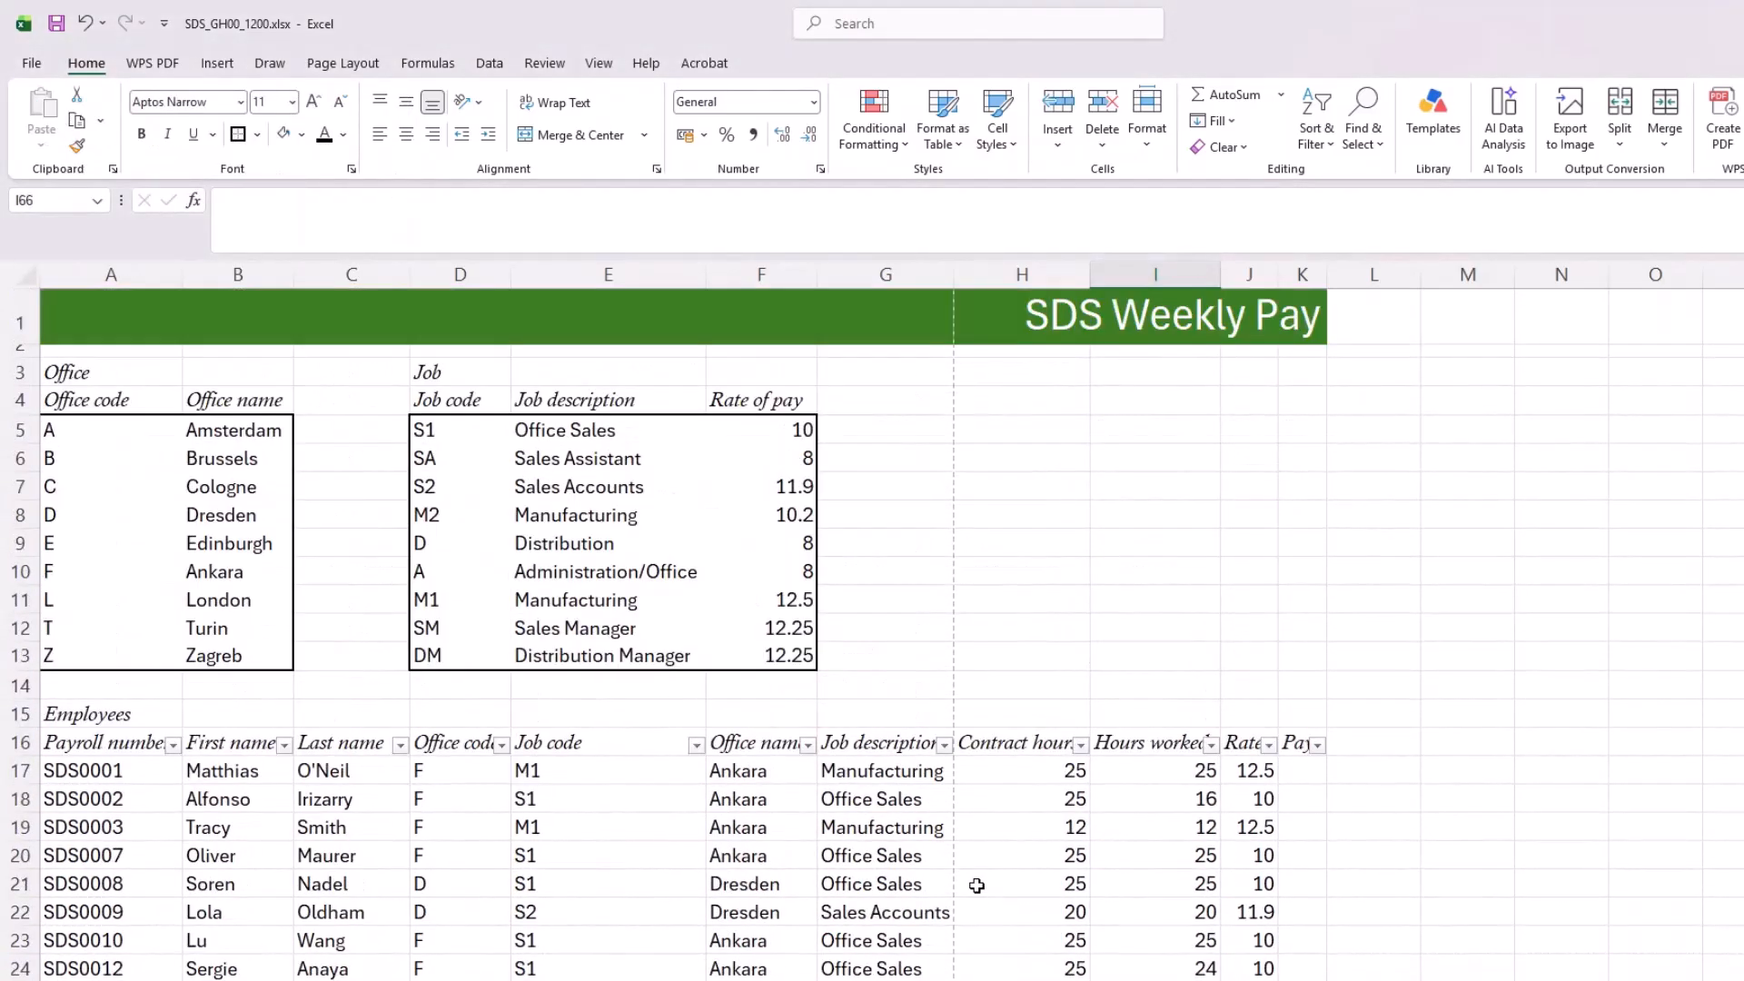
# Step: Calculate Pay in K17 with the formula =I17*J17 and fill it down to K65
pyautogui.click(1291, 772)
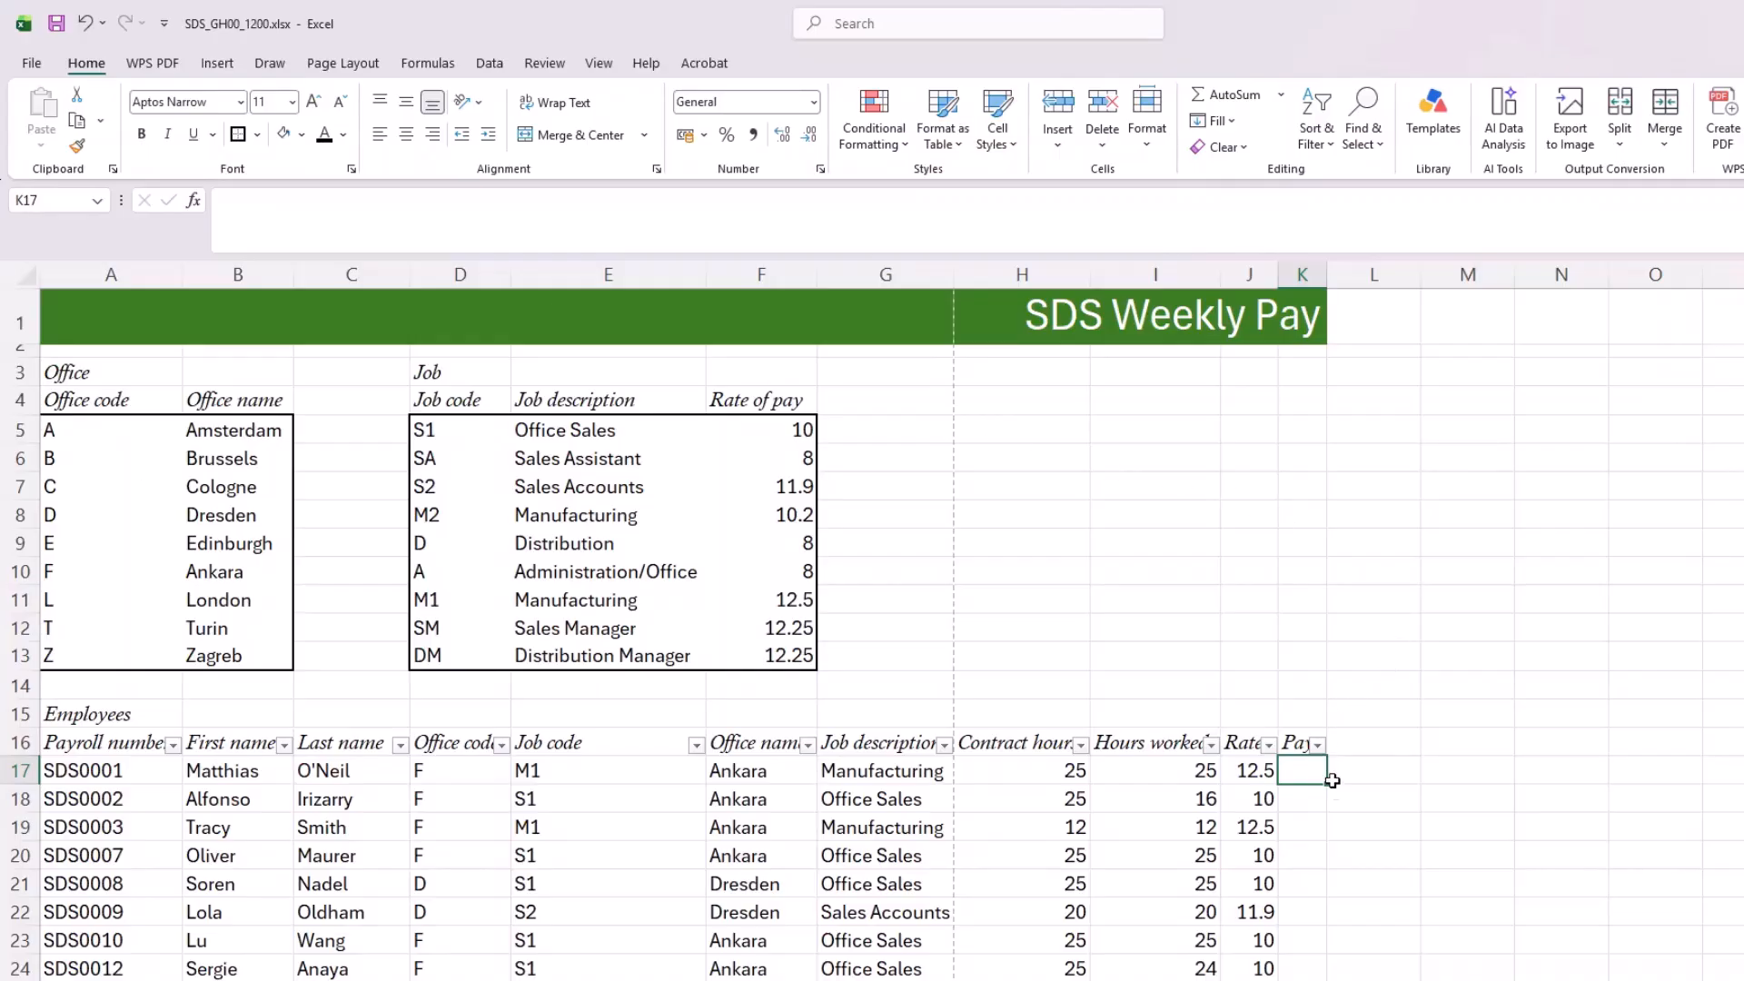
pyautogui.write('=')
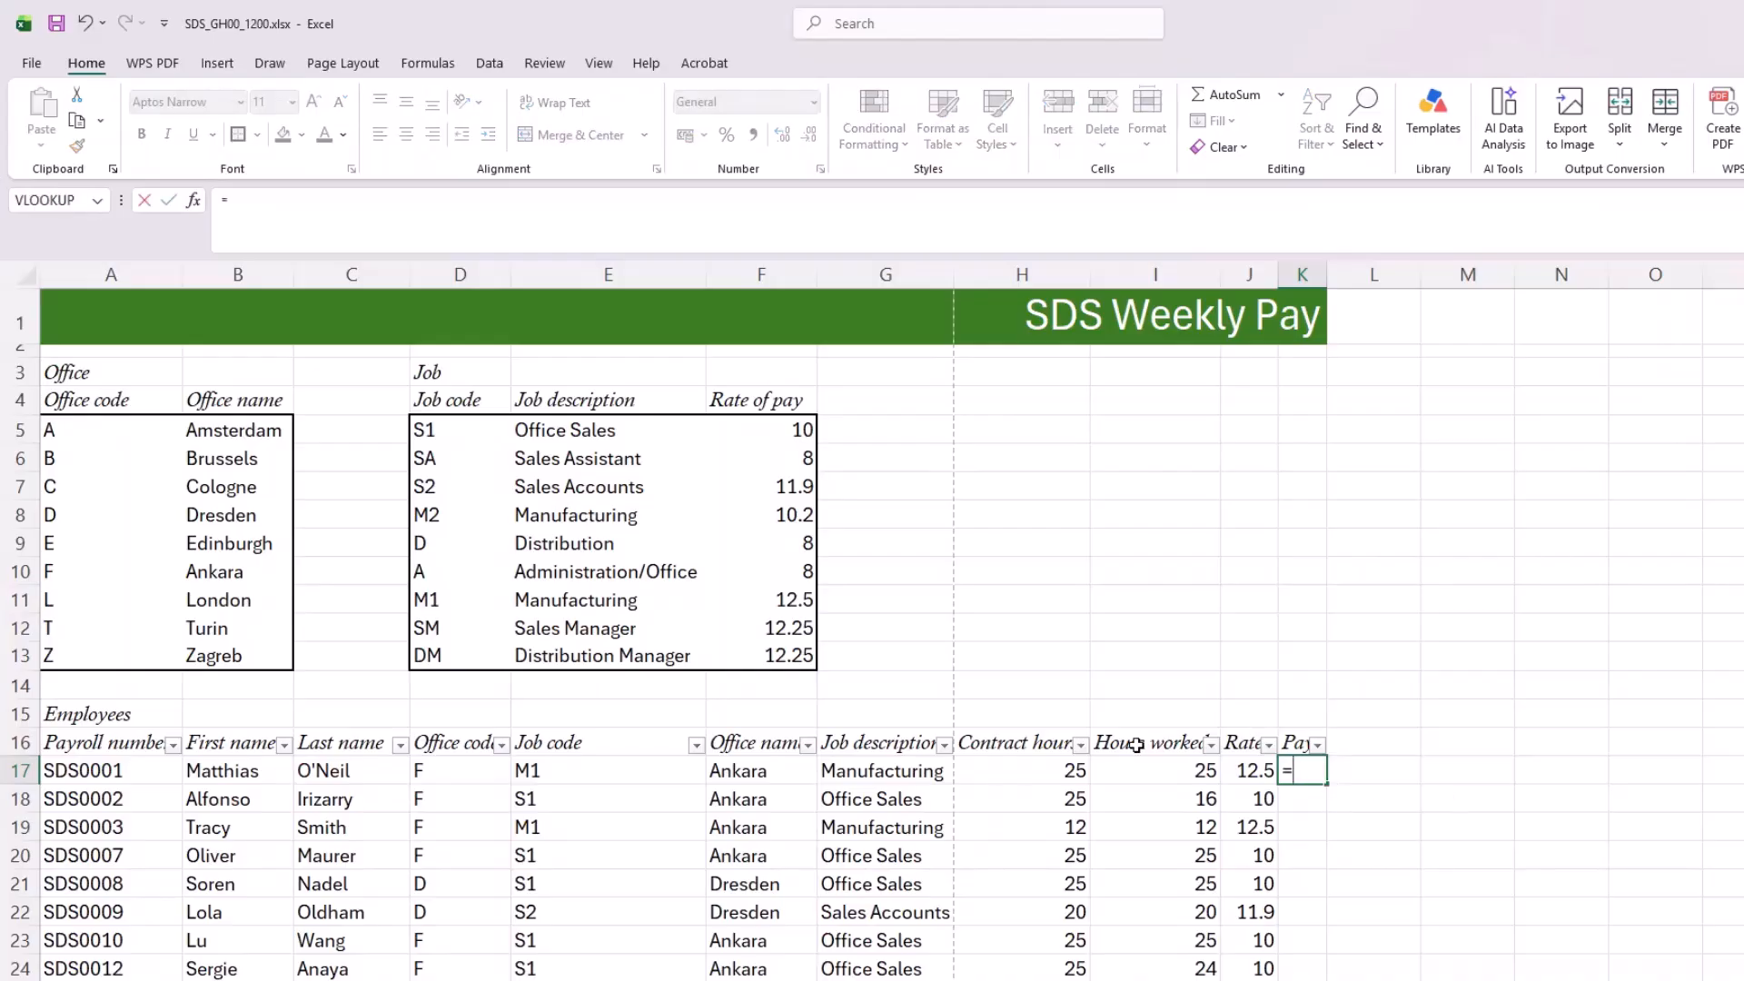
pyautogui.click(1159, 771)
pyautogui.write('*')
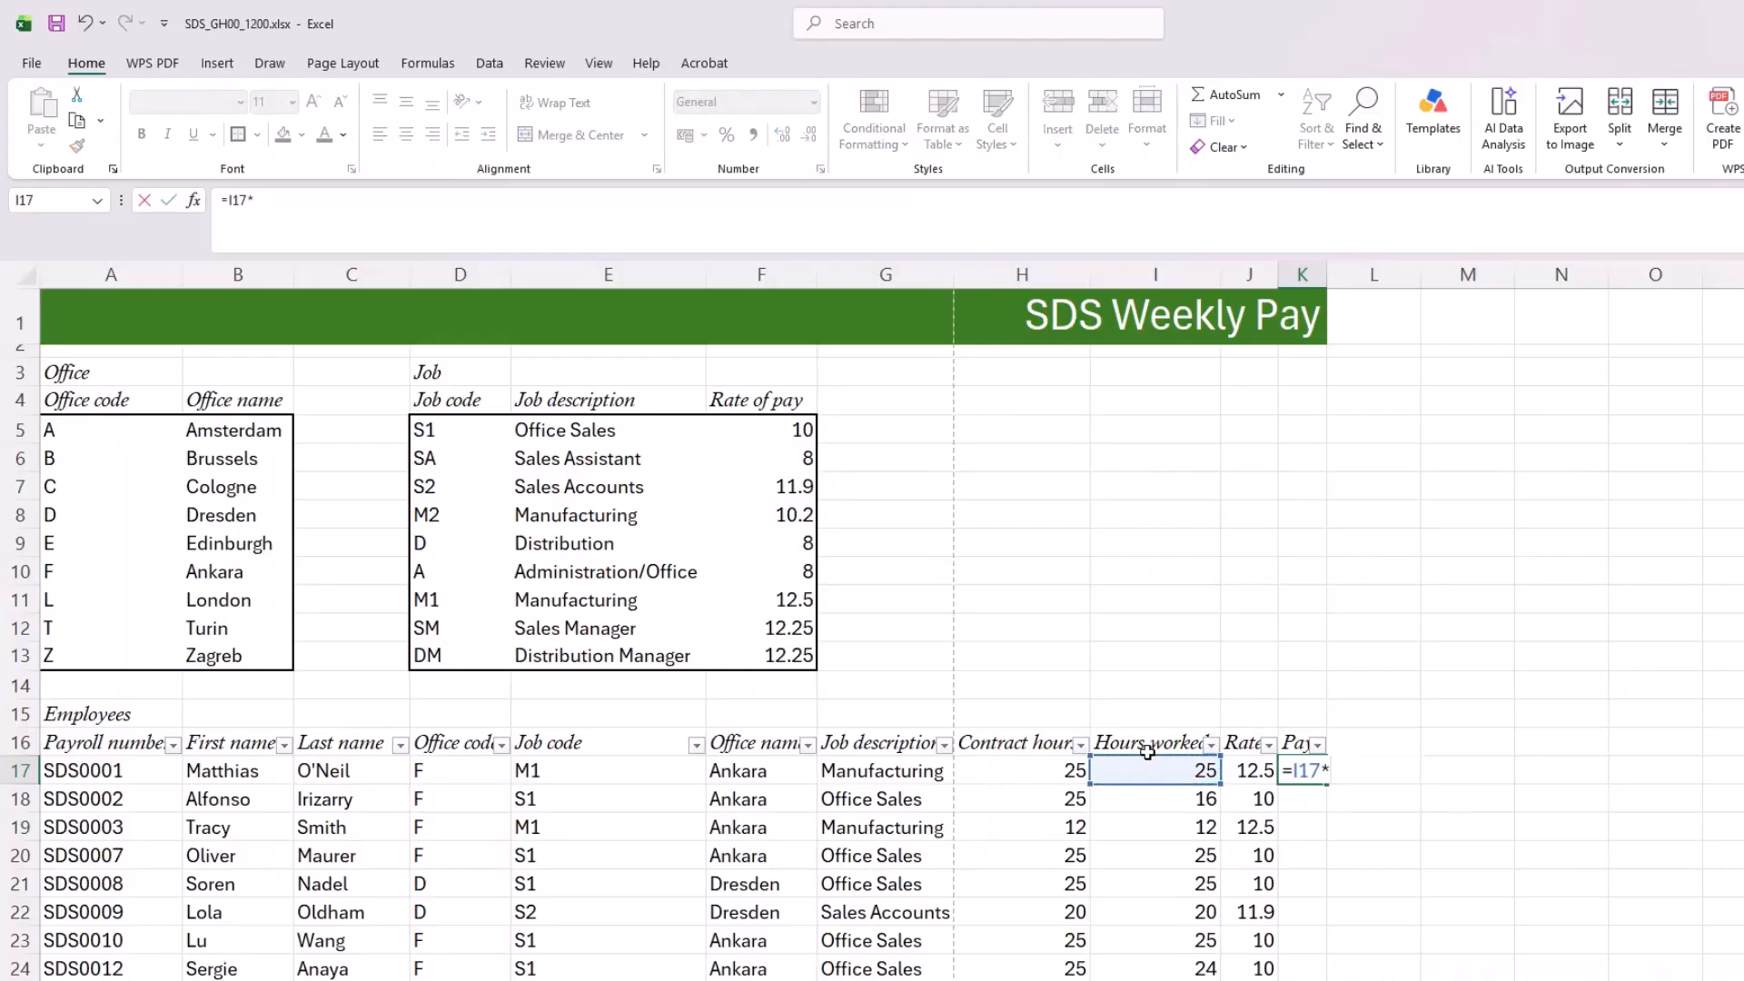
pyautogui.click(1242, 771)
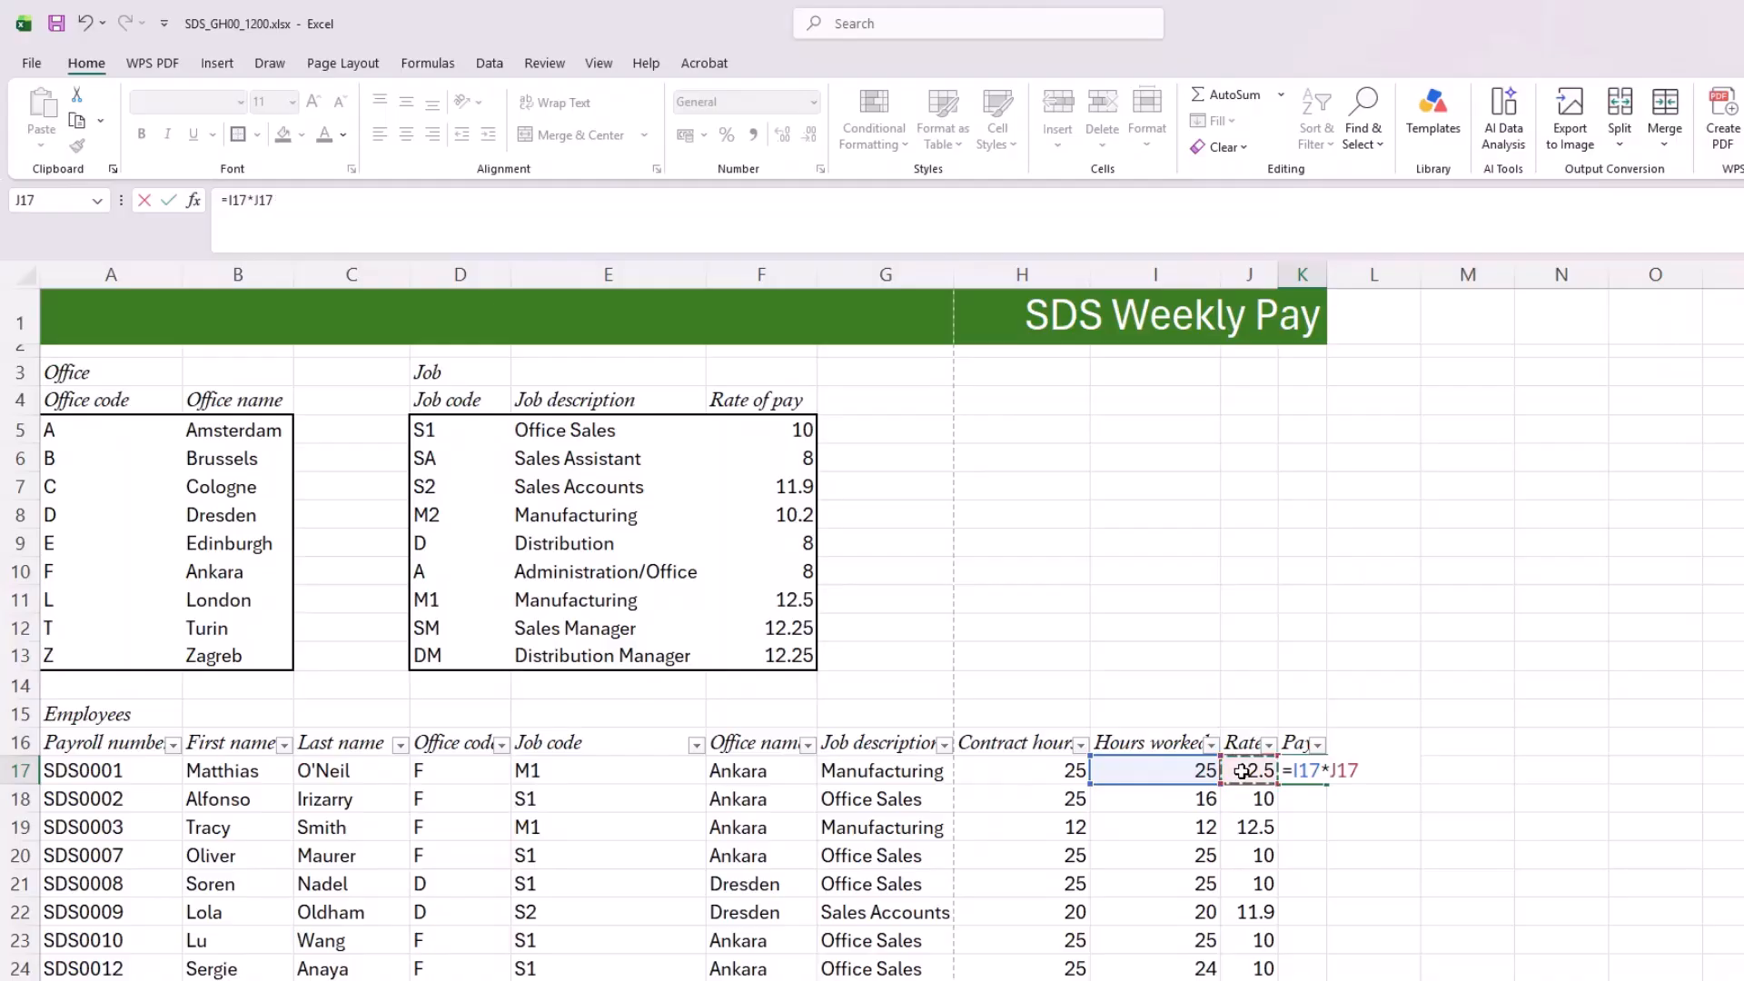
pyautogui.press('Return')
pyautogui.click(1304, 767)
pyautogui.doubleClick(1330, 786)
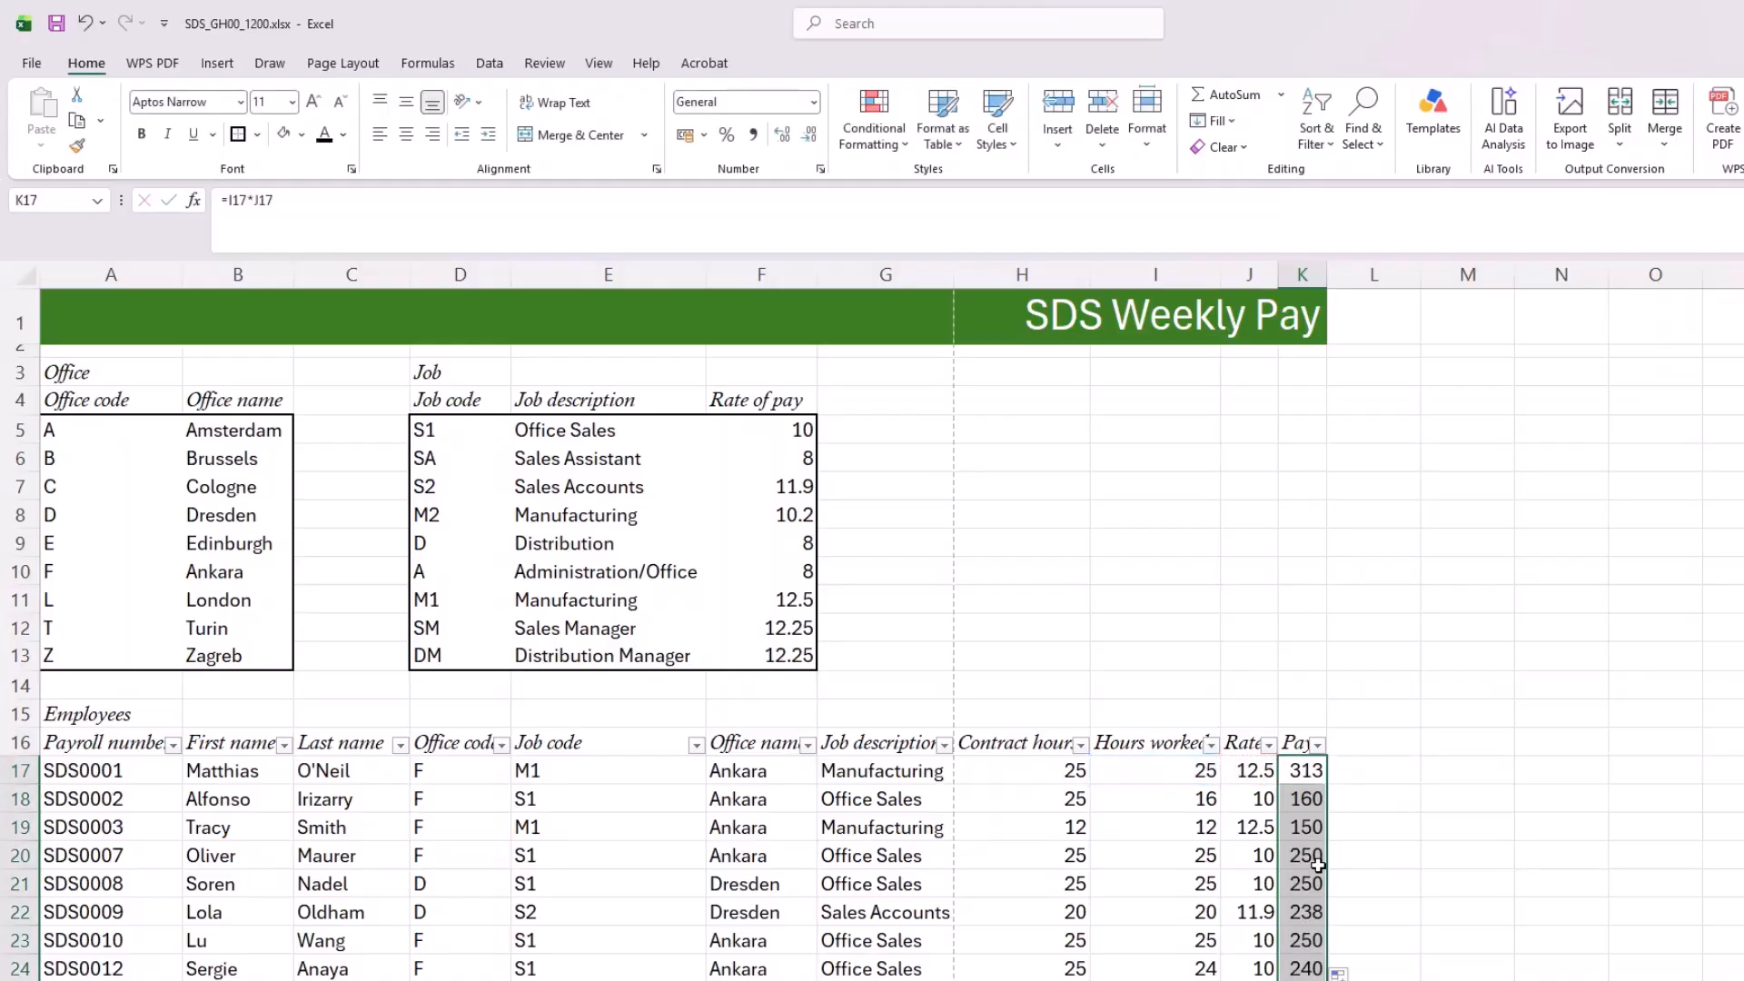
# Step: Autofit the width of column K to its contents
pyautogui.scroll(-15, 1335, 817)
pyautogui.scroll(-2, 1341, 858)
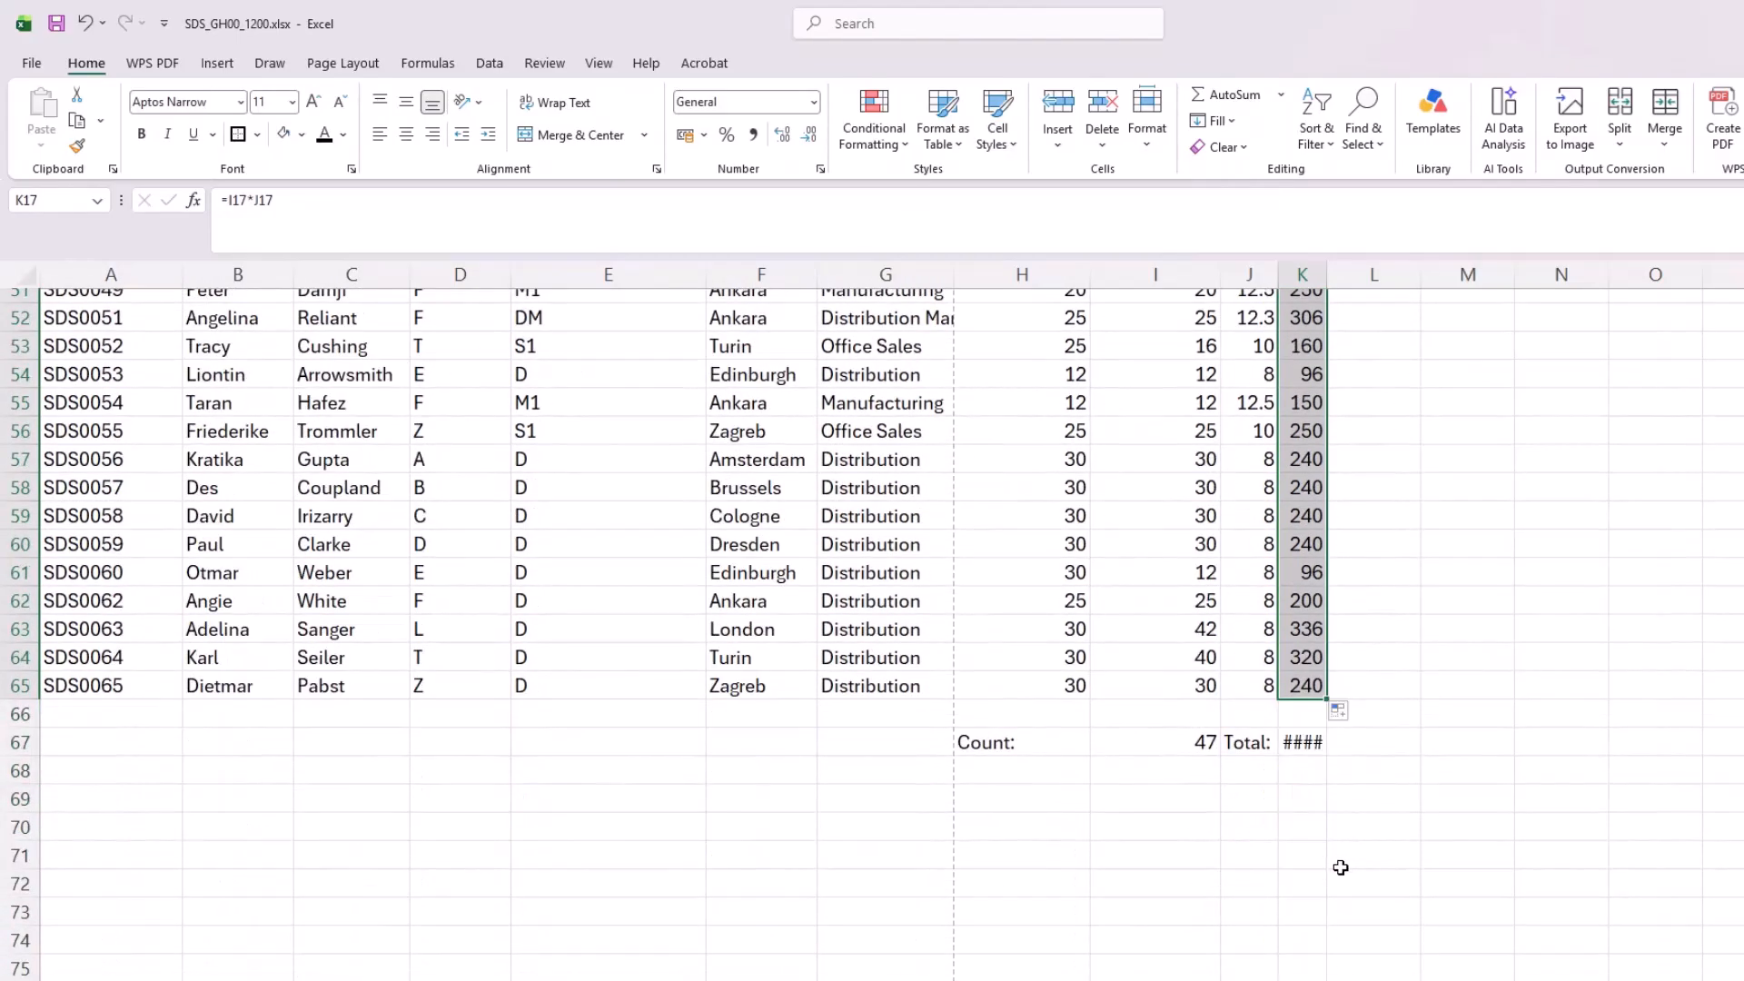
pyautogui.doubleClick(1333, 279)
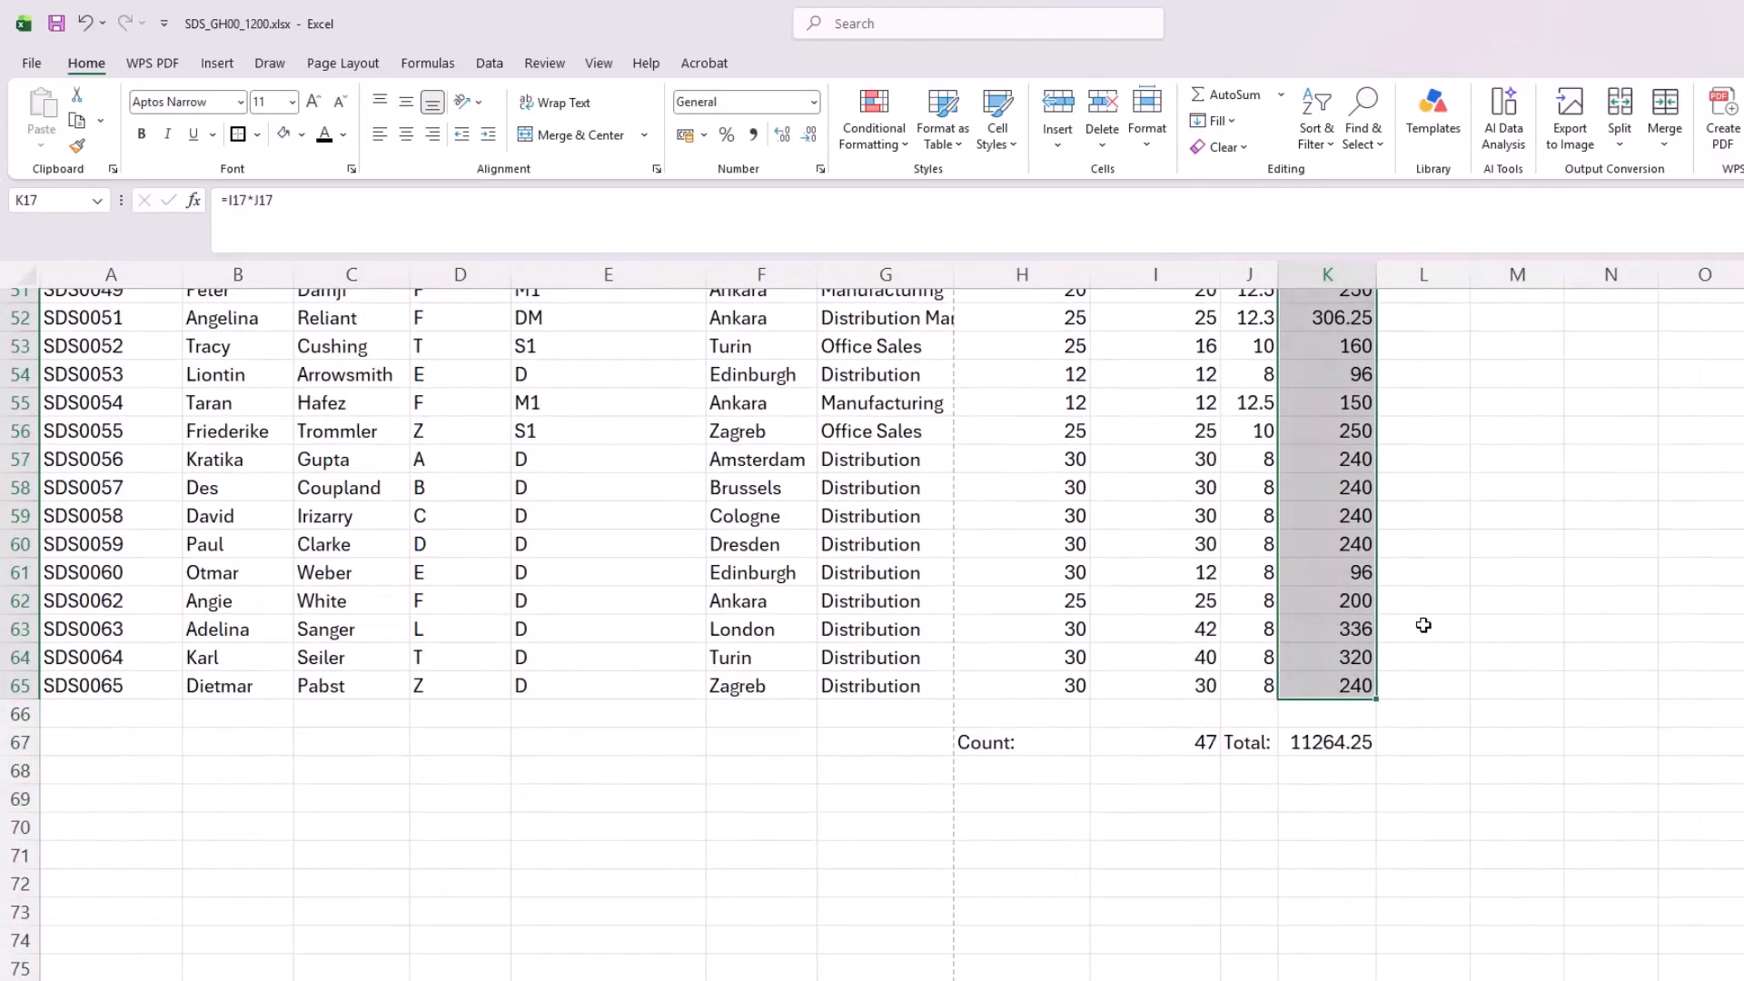
pyautogui.scroll(16, 1419, 626)
pyautogui.scroll(1, 1415, 629)
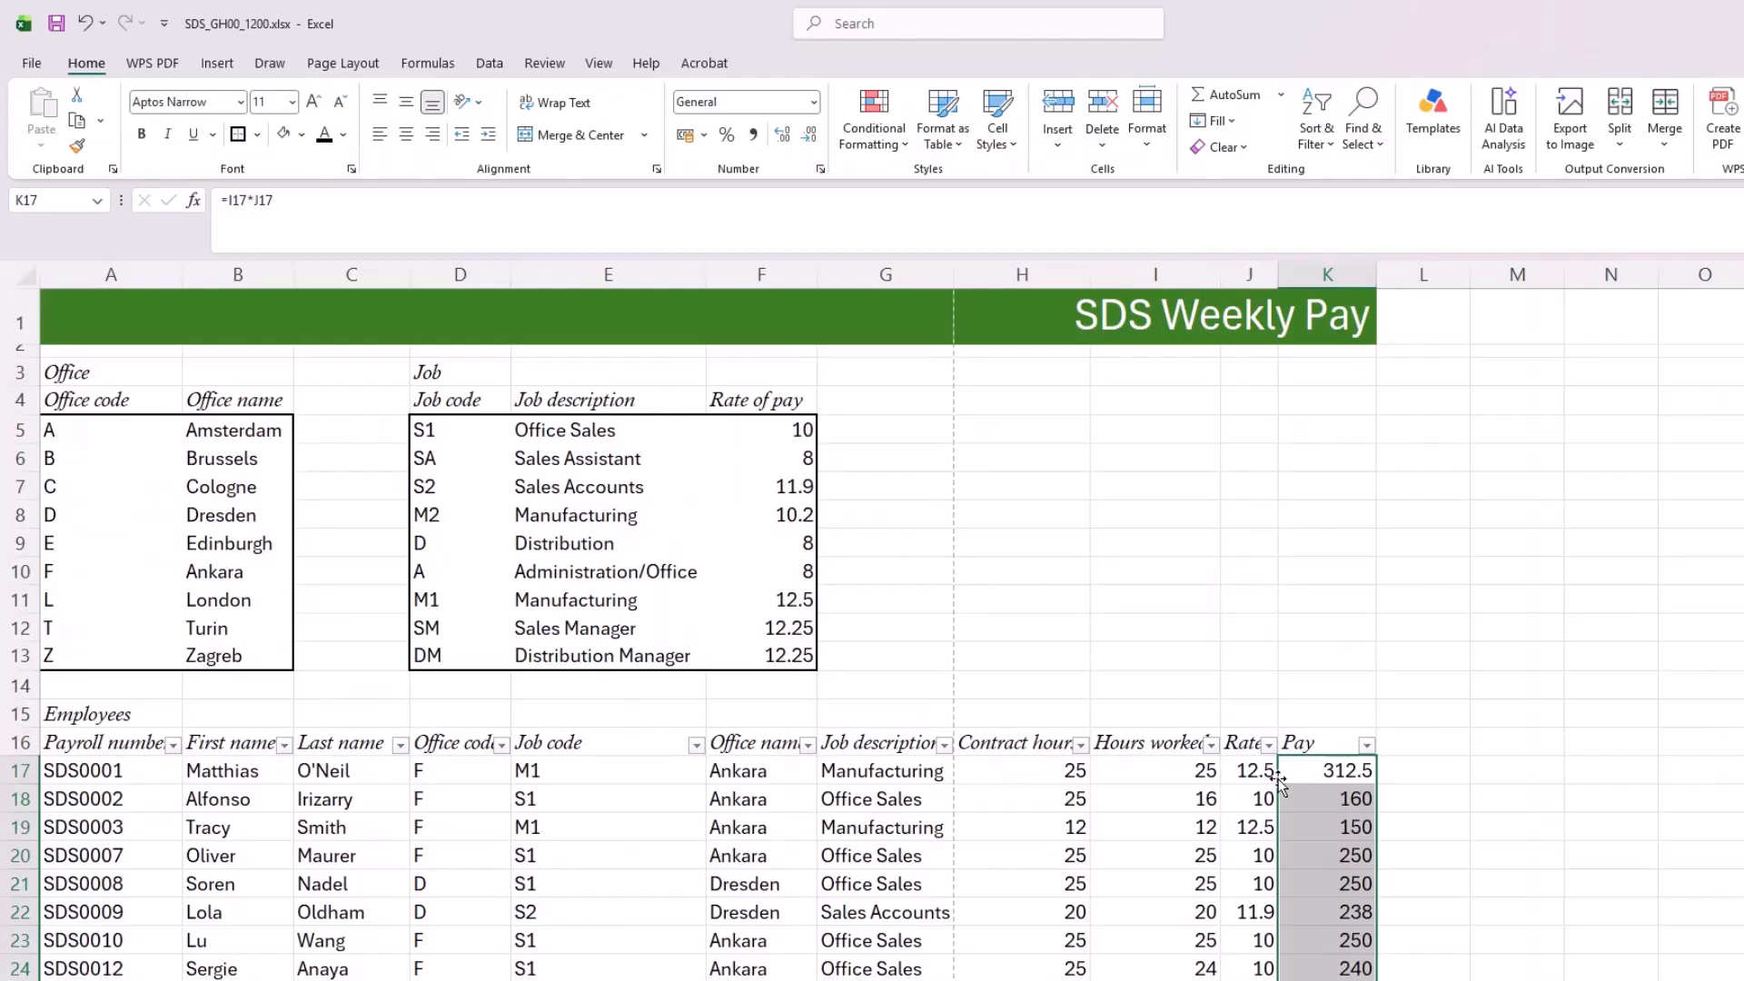
# Step: Format the Pay cells, the Rate cells and Rate of pay F5:F13 together as Currency with two decimals and the € Euro (€ 123) symbol
pyautogui.scroll(-3, 950, 561)
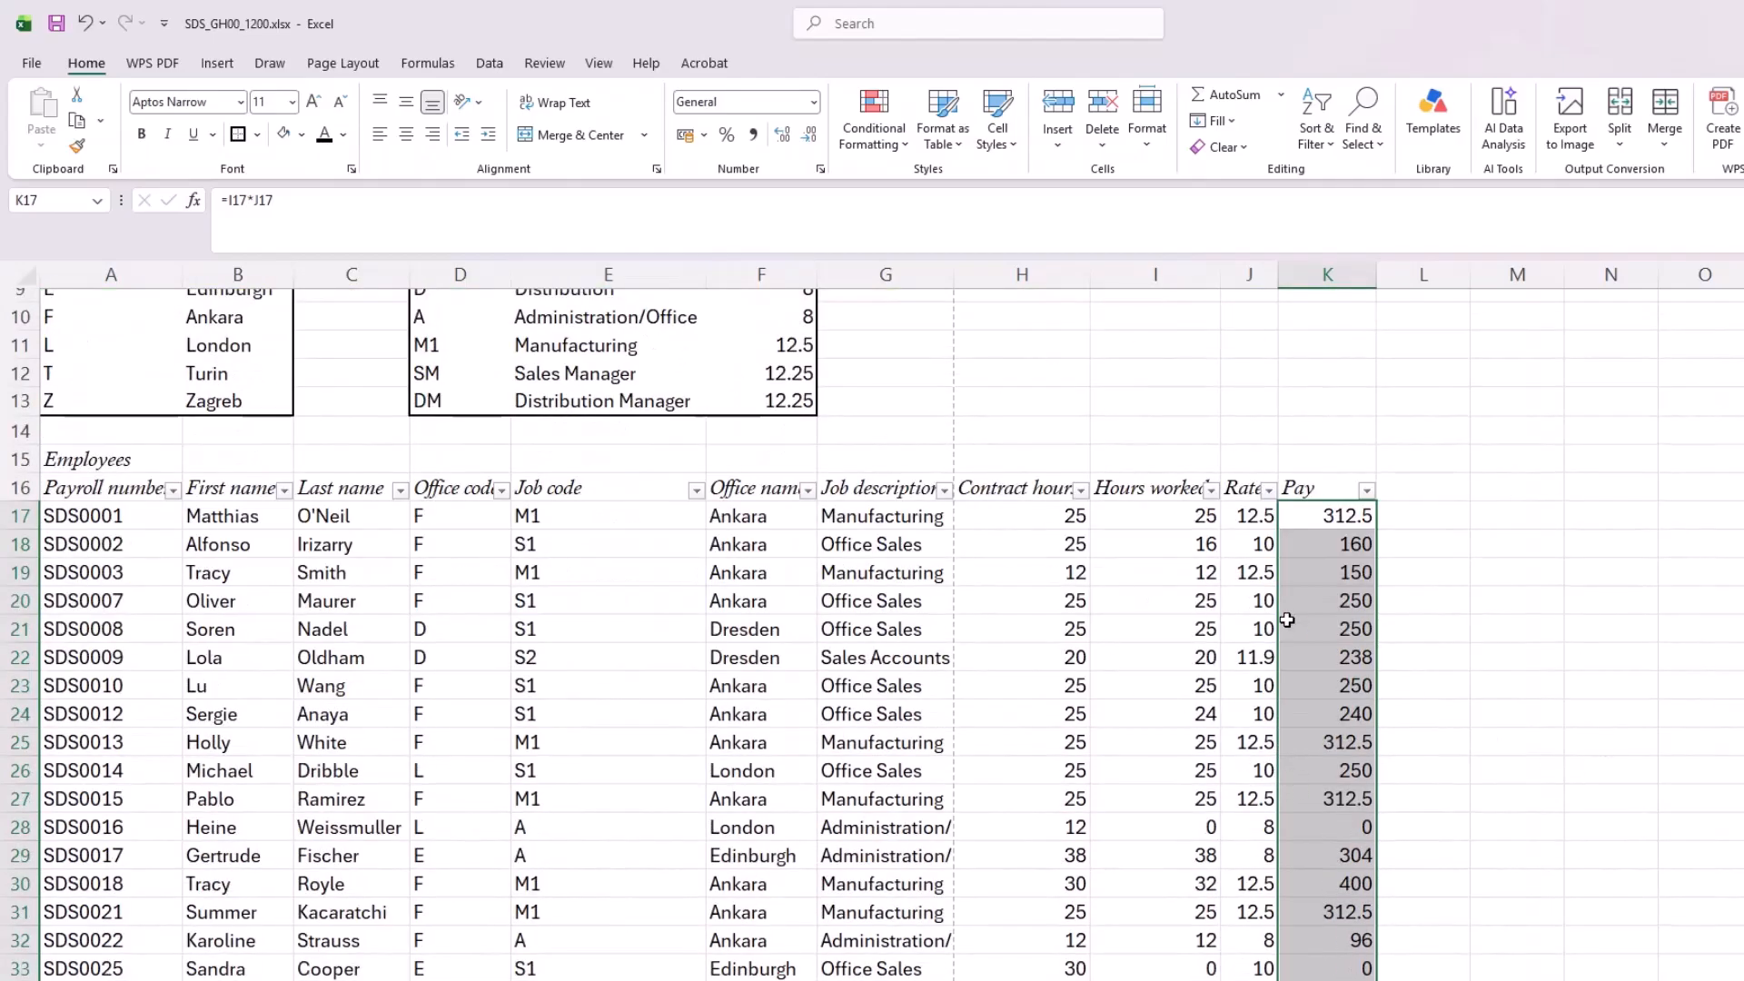
pyautogui.click(1245, 516)
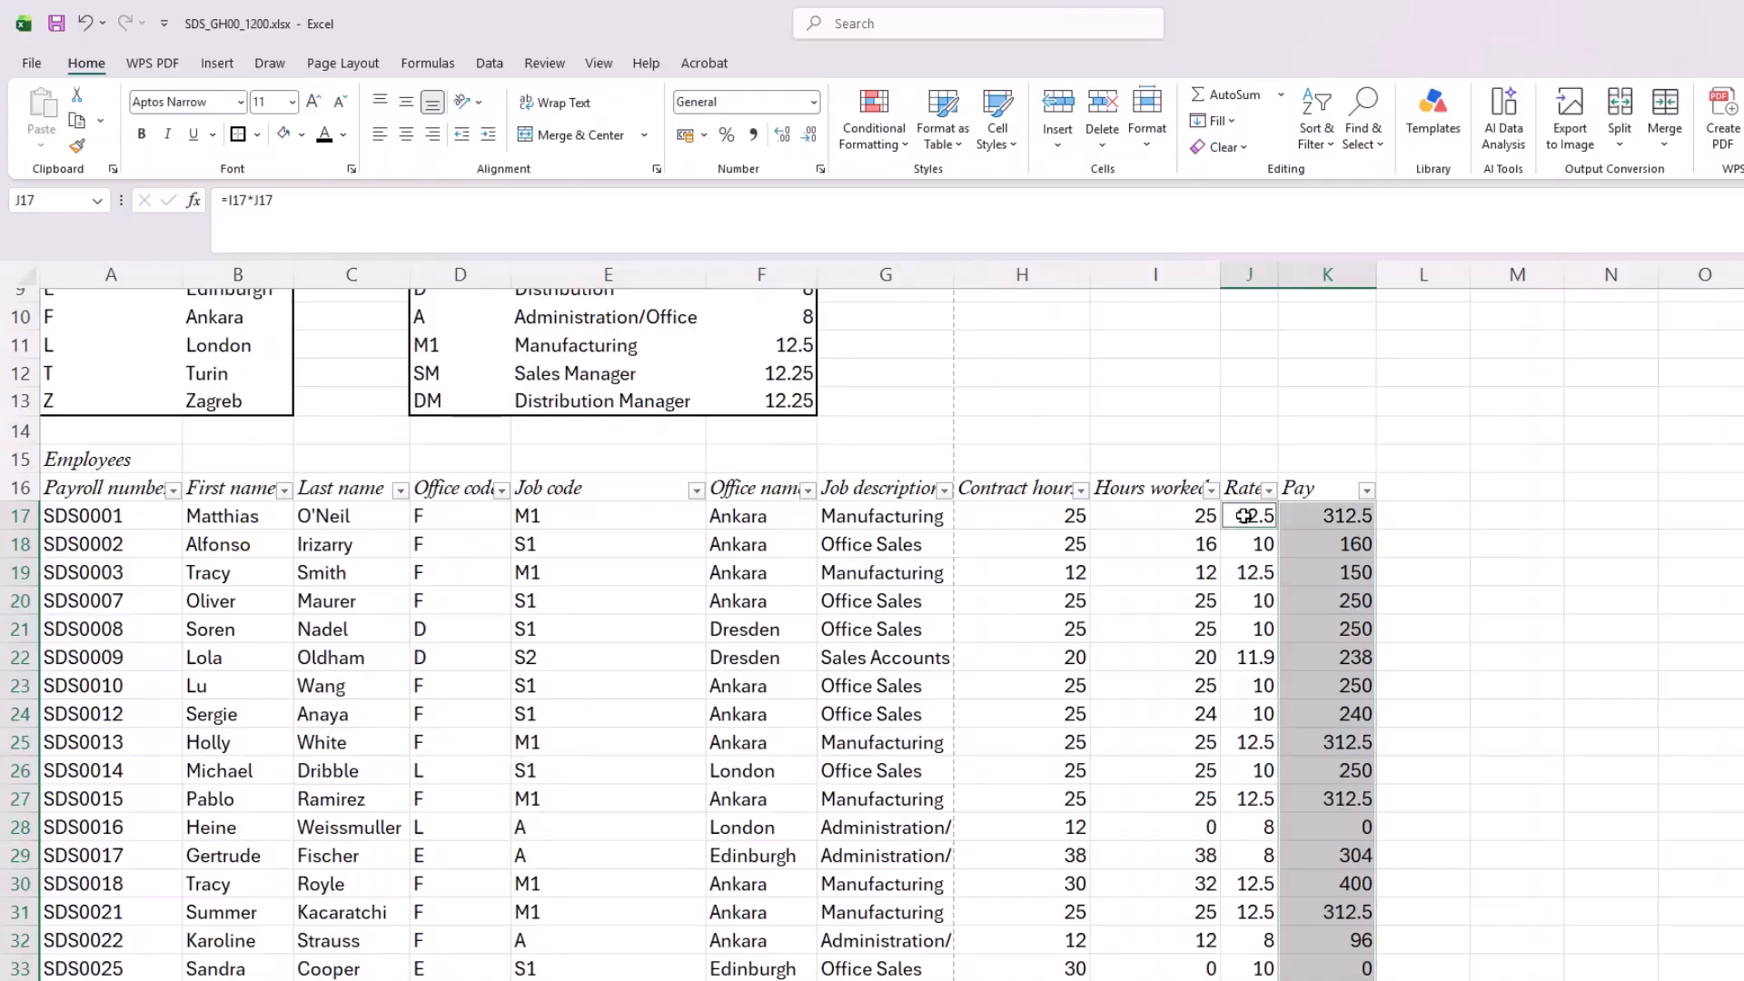
pyautogui.hotkey('ctrl', 'shift', 'Down')
pyautogui.scroll(-6, 1289, 564)
pyautogui.scroll(15, 1288, 566)
pyautogui.scroll(5, 1277, 573)
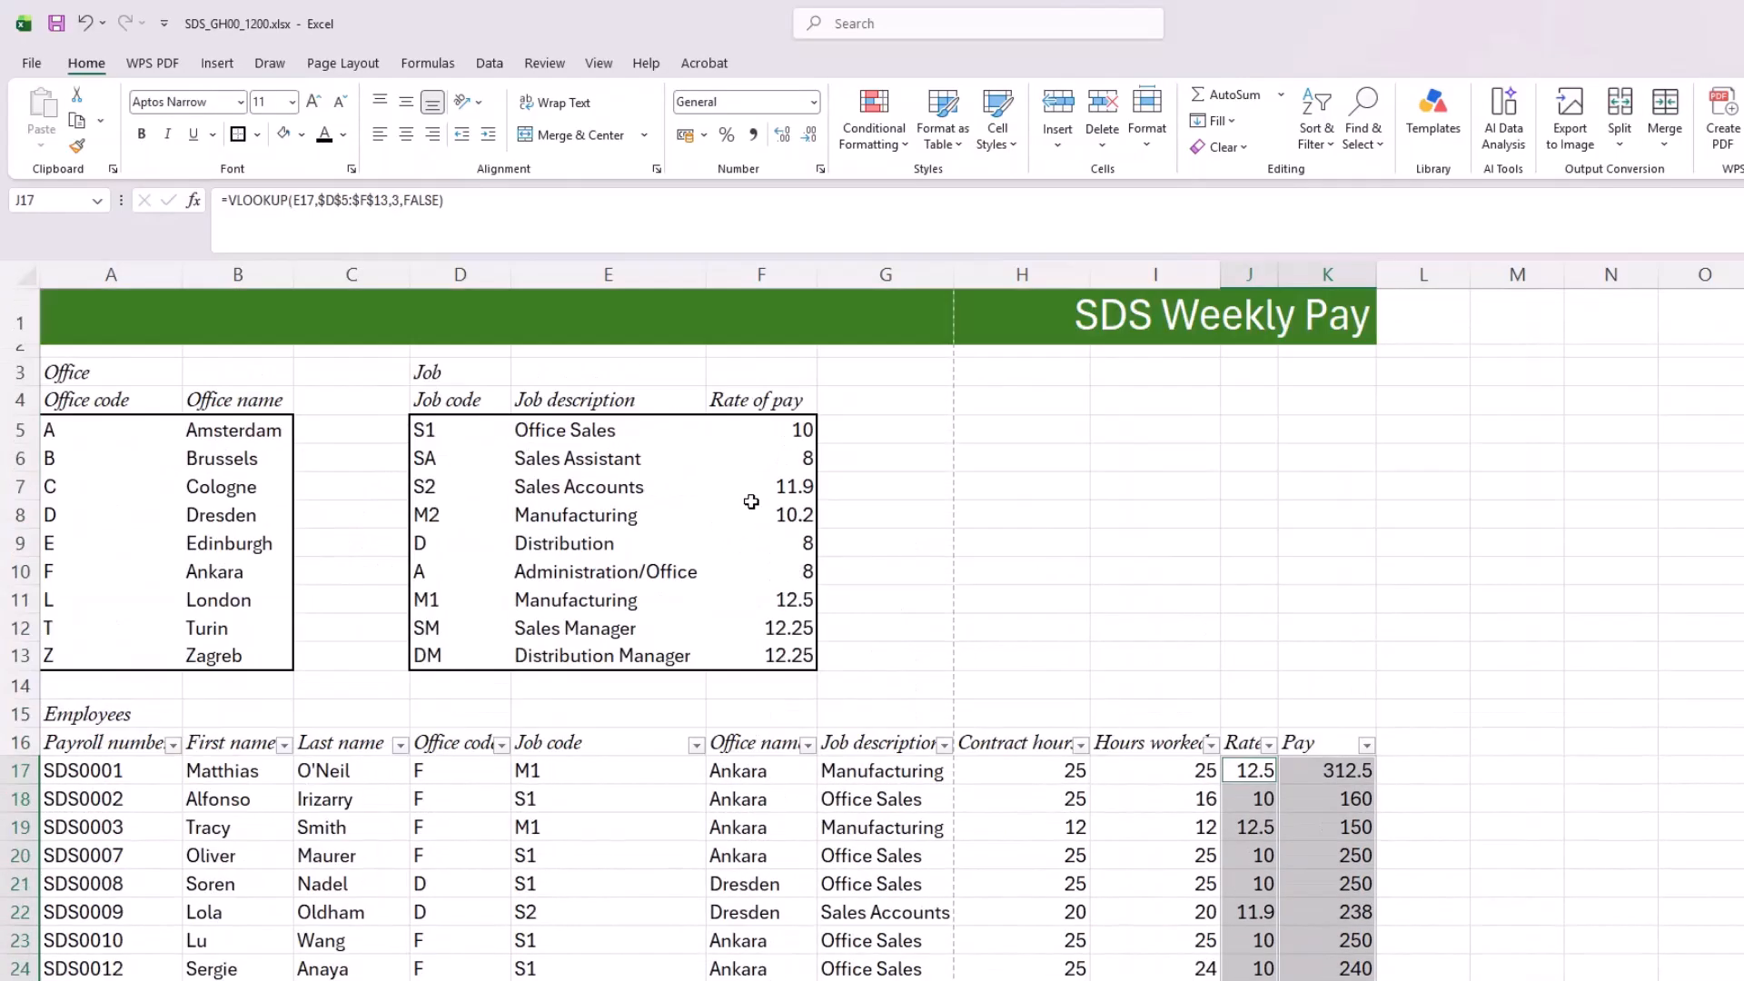
pyautogui.moveTo(784, 429); pyautogui.dragTo(789, 658)
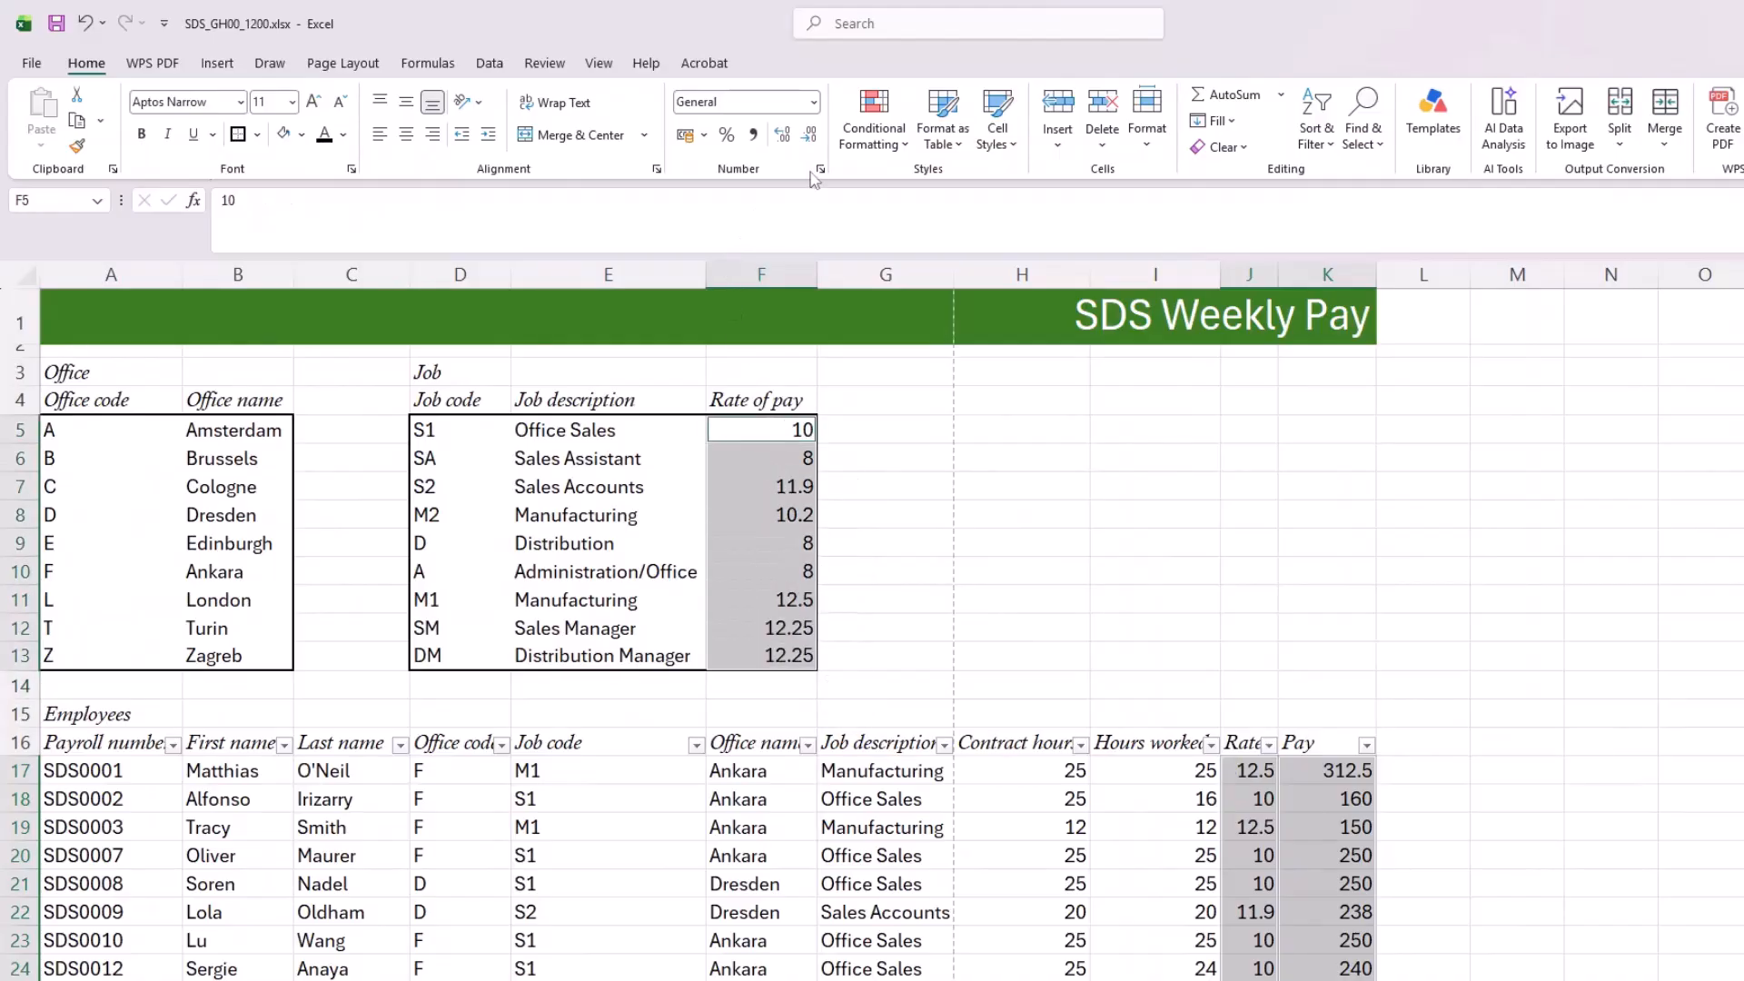
pyautogui.click(820, 169)
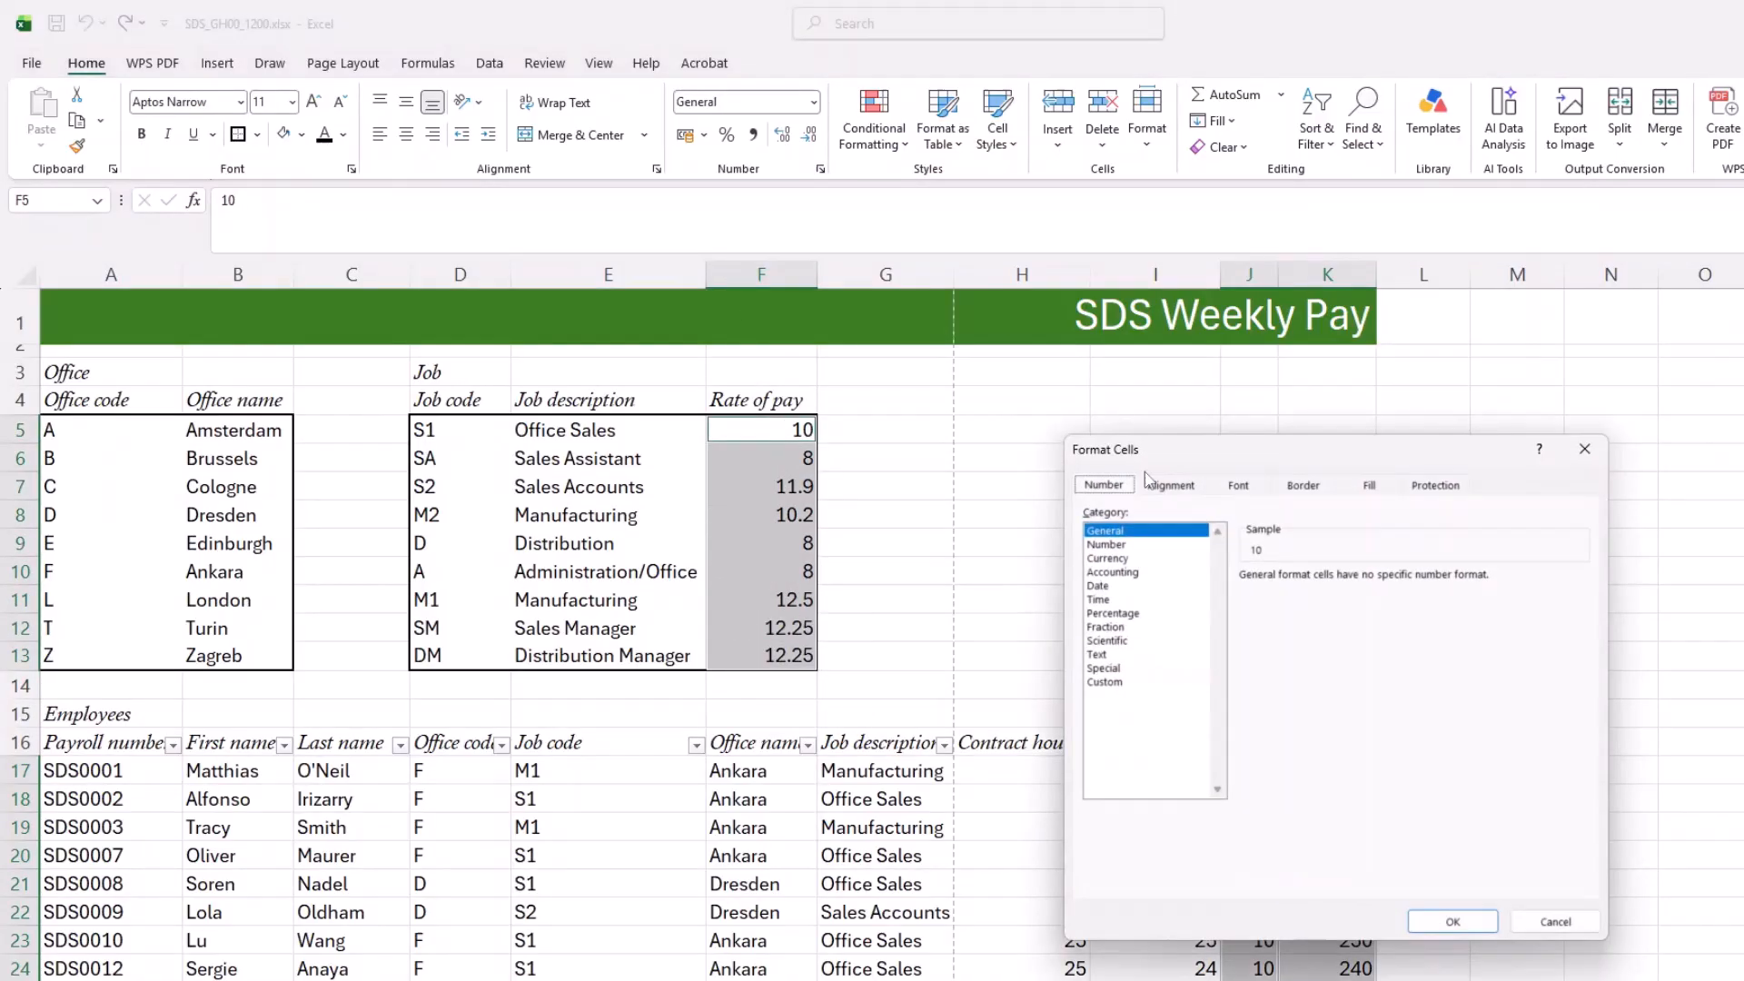
pyautogui.click(1109, 557)
pyautogui.click(1395, 603)
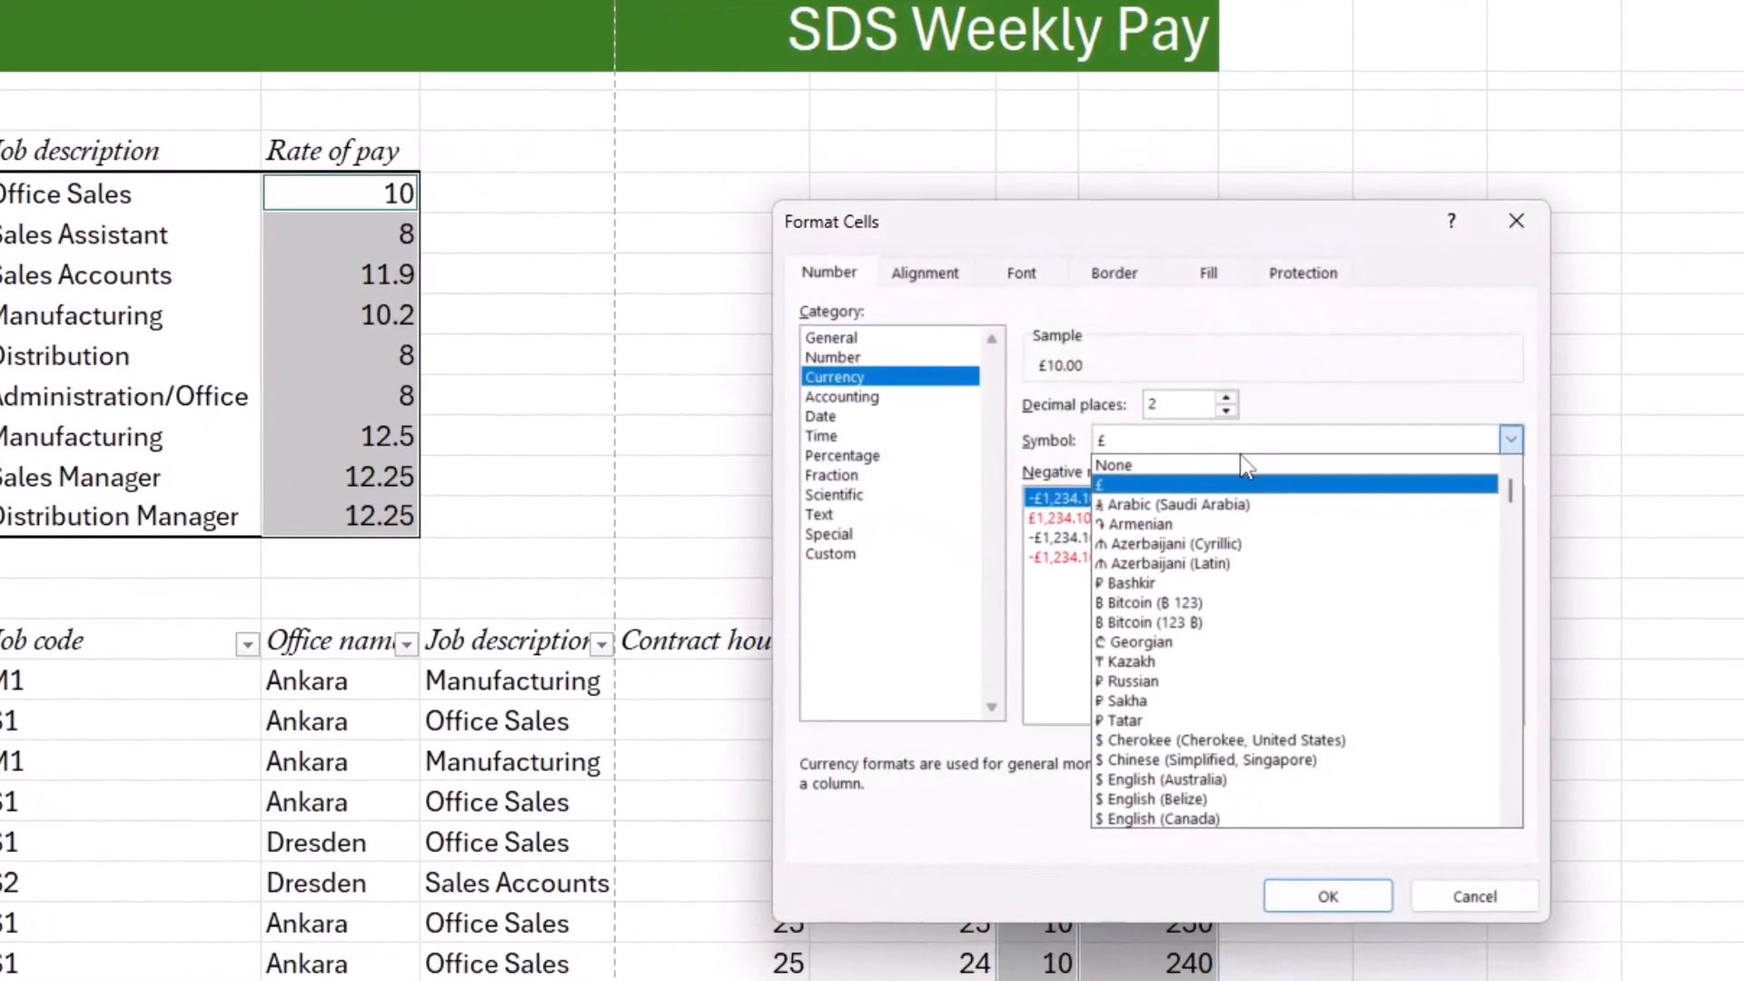
pyautogui.scroll(-15, 1190, 635)
pyautogui.scroll(-12, 1192, 756)
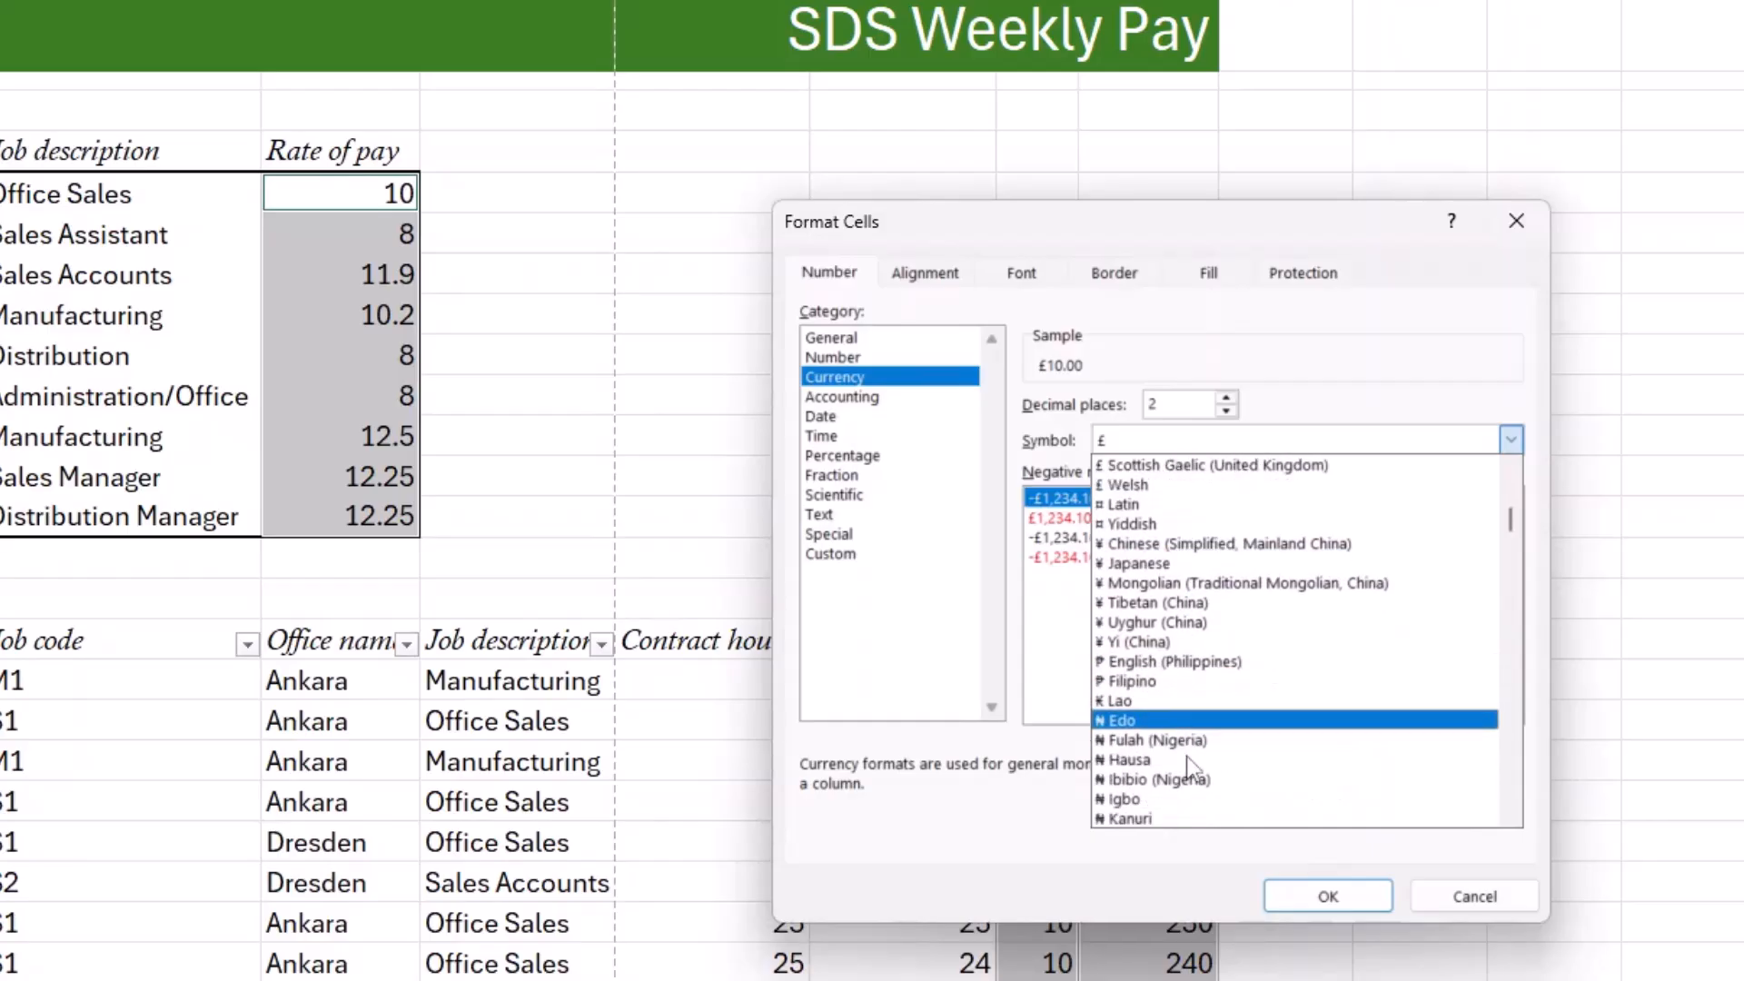
pyautogui.scroll(-3, 1191, 747)
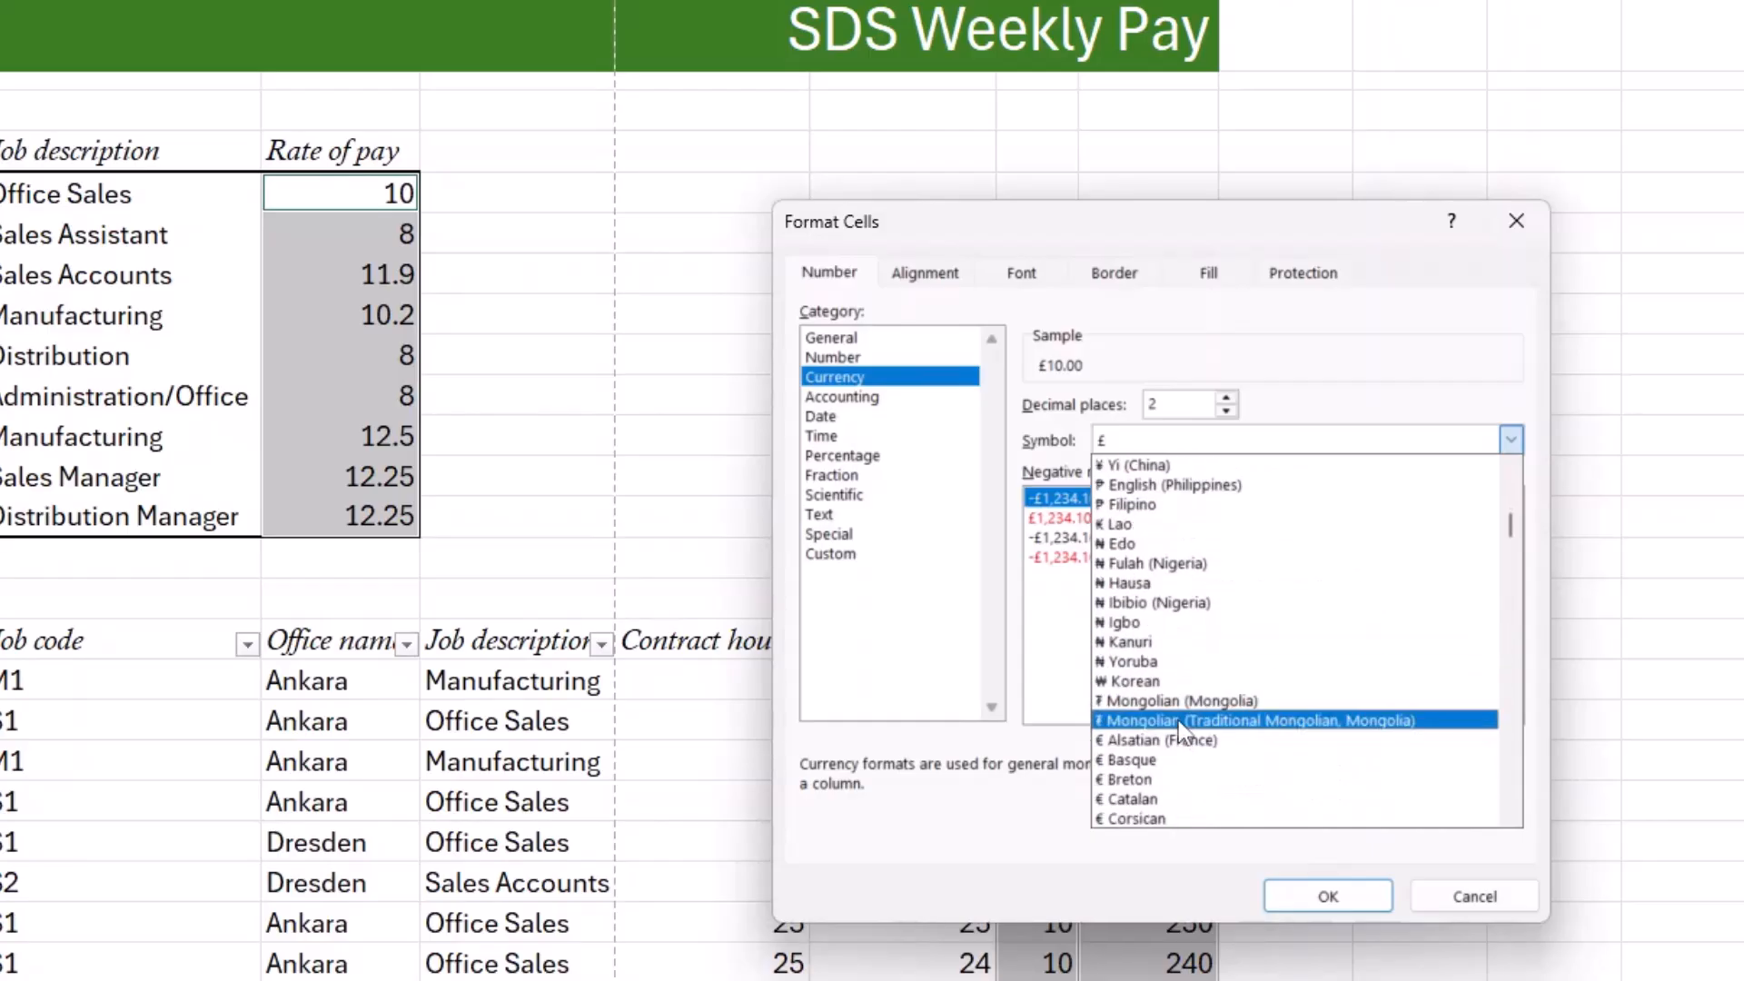
pyautogui.scroll(-3, 1179, 721)
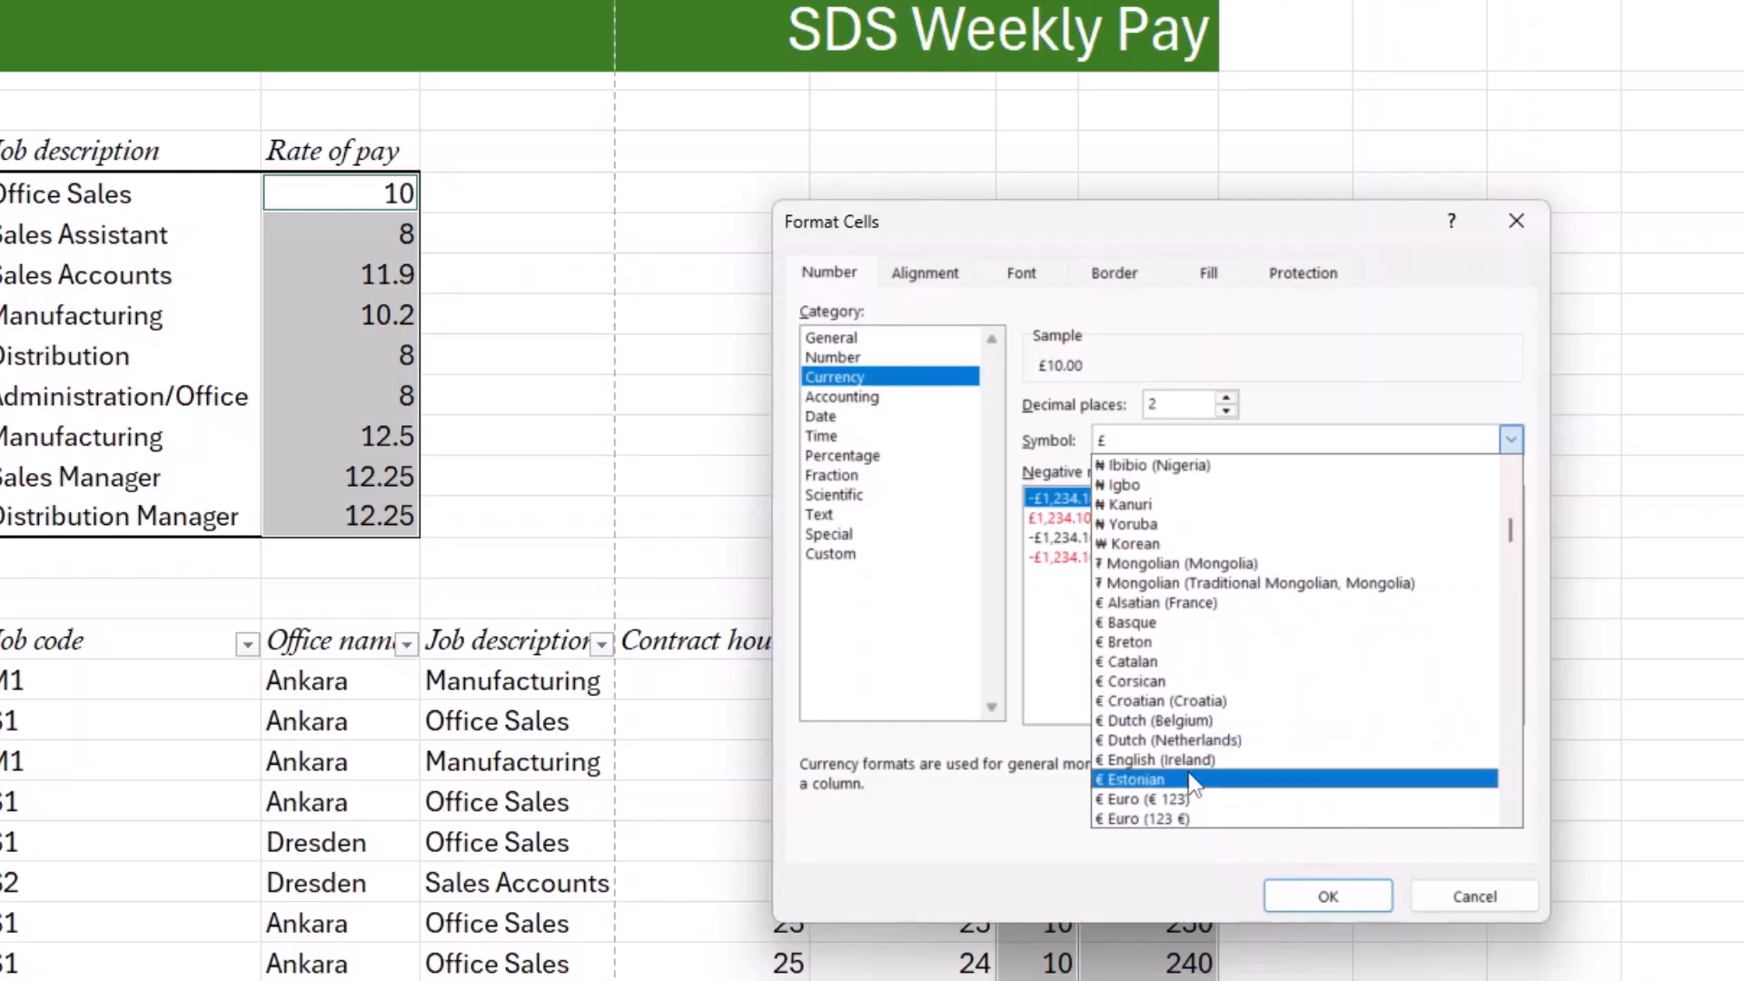
pyautogui.click(1183, 800)
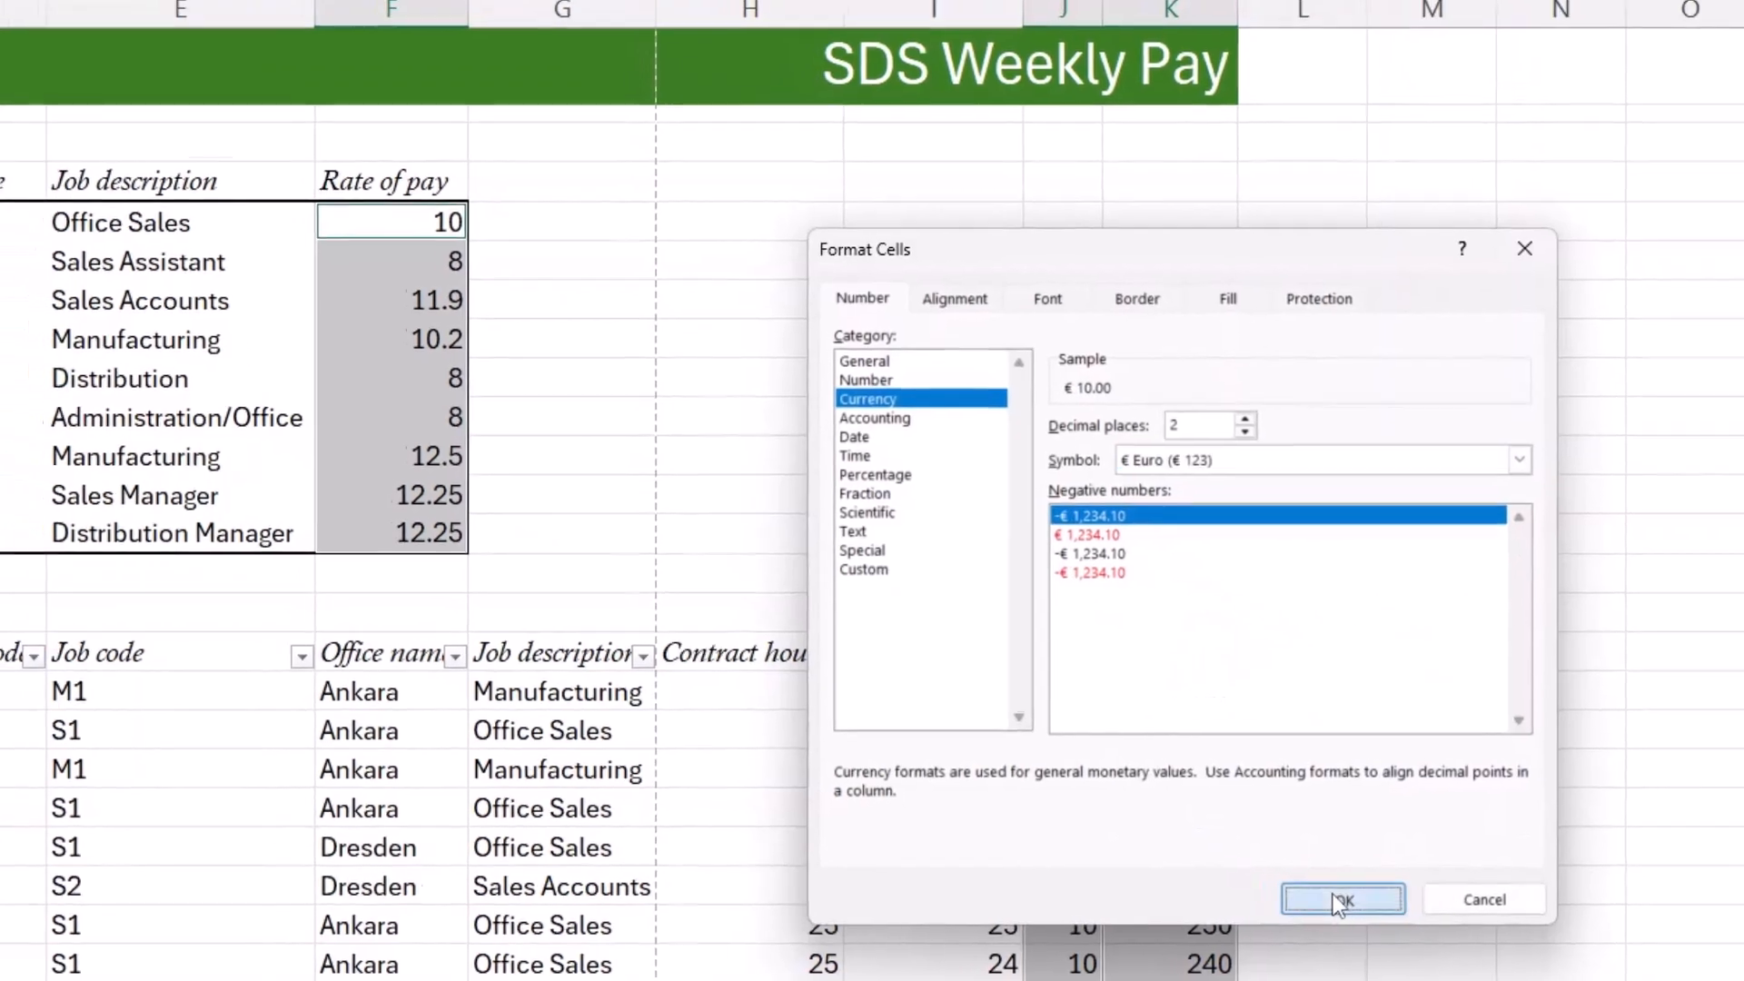
pyautogui.click(1328, 896)
pyautogui.scroll(-4, 1018, 695)
pyautogui.scroll(-8, 1018, 696)
pyautogui.scroll(10, 1018, 695)
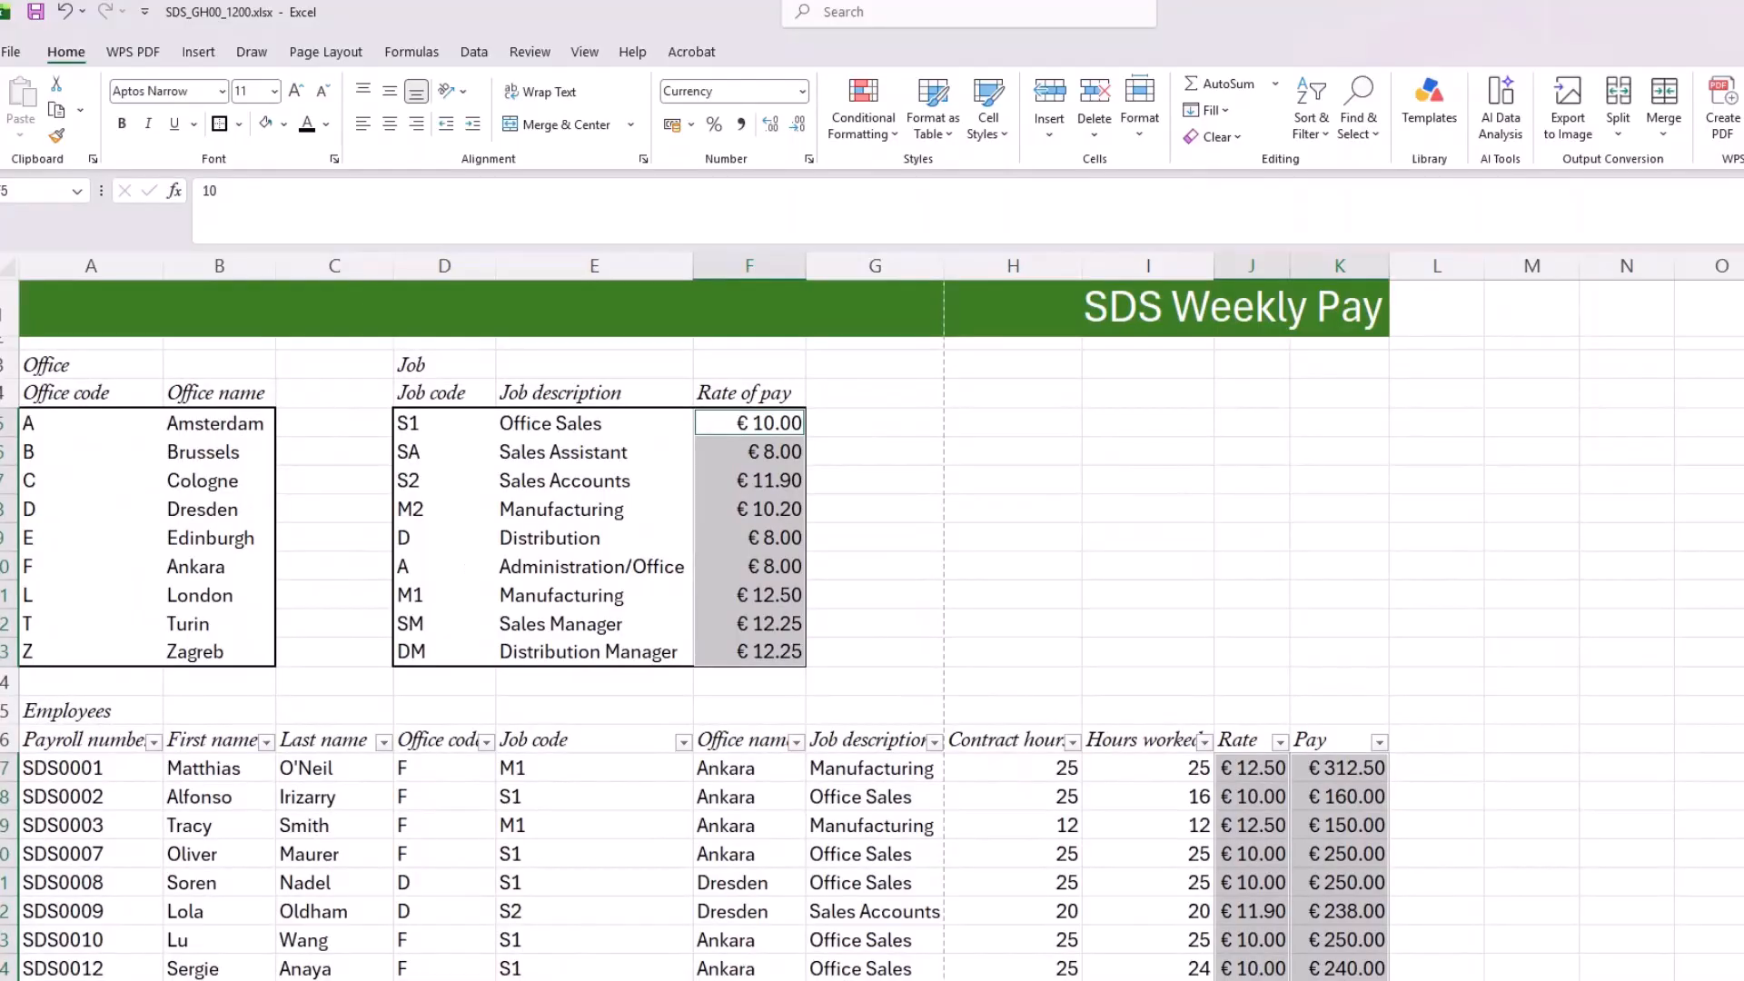
# Step: Switch to the exam paper 0417_s19_qp_31.pdf in Acrobat and review tasks 7 to 11 on page 3
pyautogui.hotkey('alt', 'Tab')
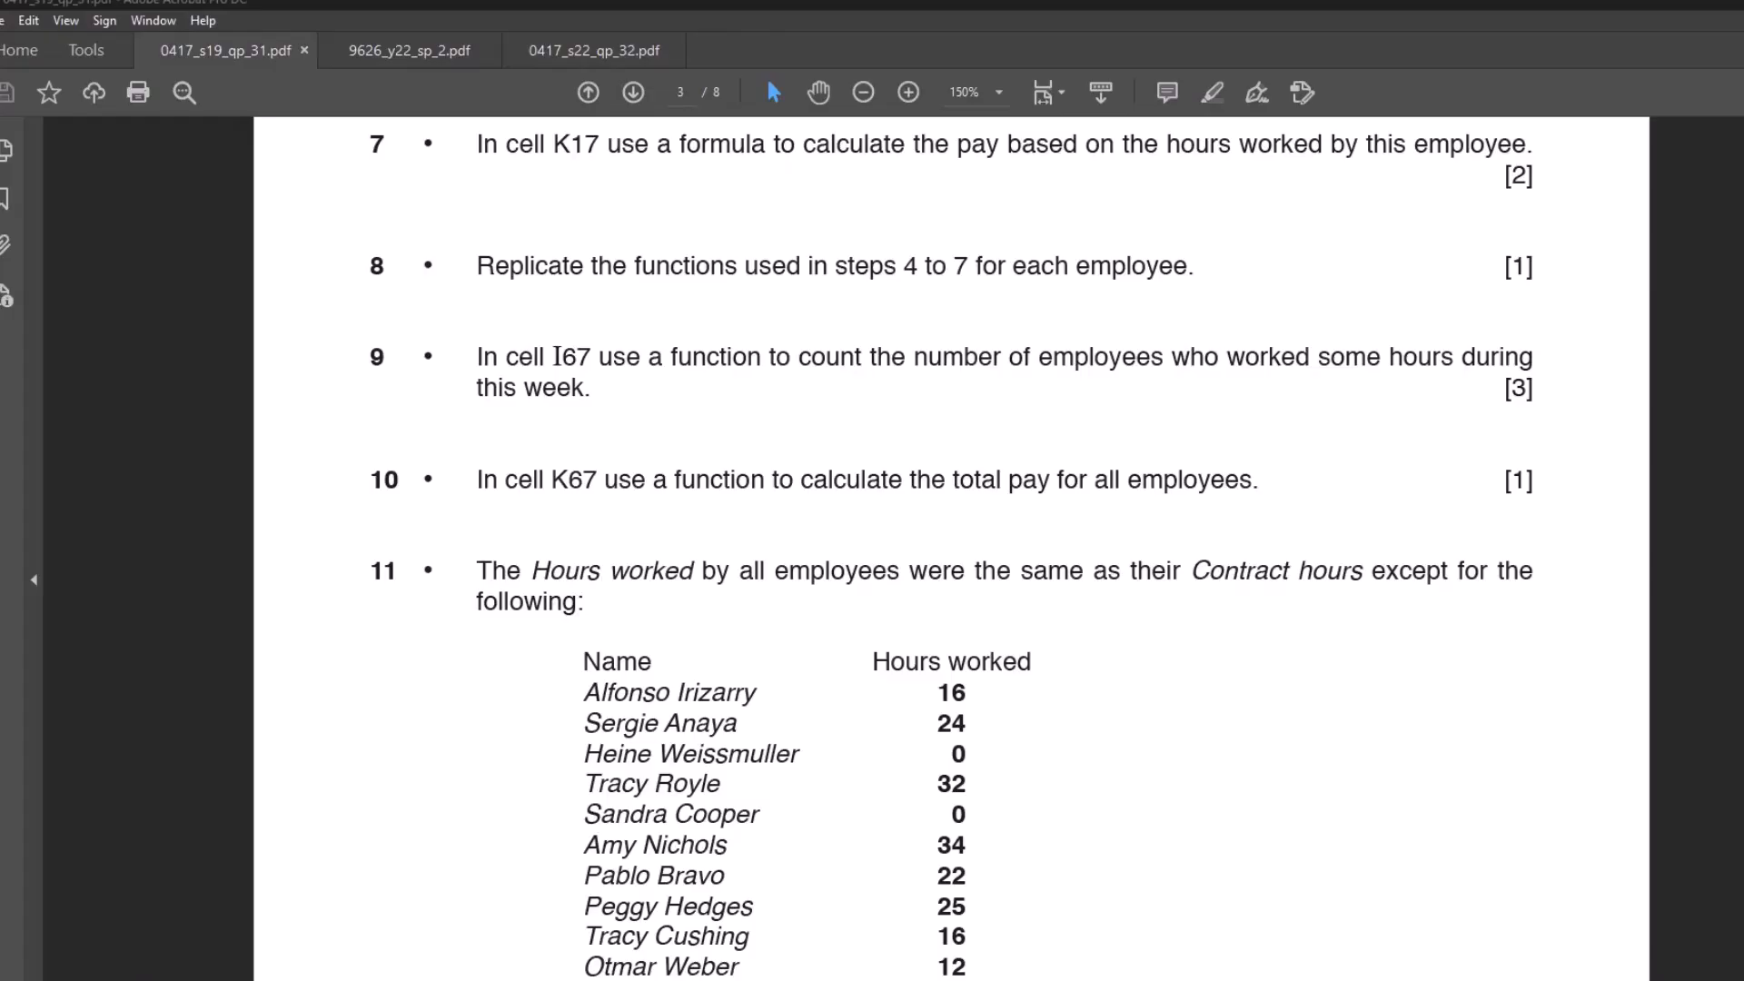
pyautogui.scroll(-4, 1312, 650)
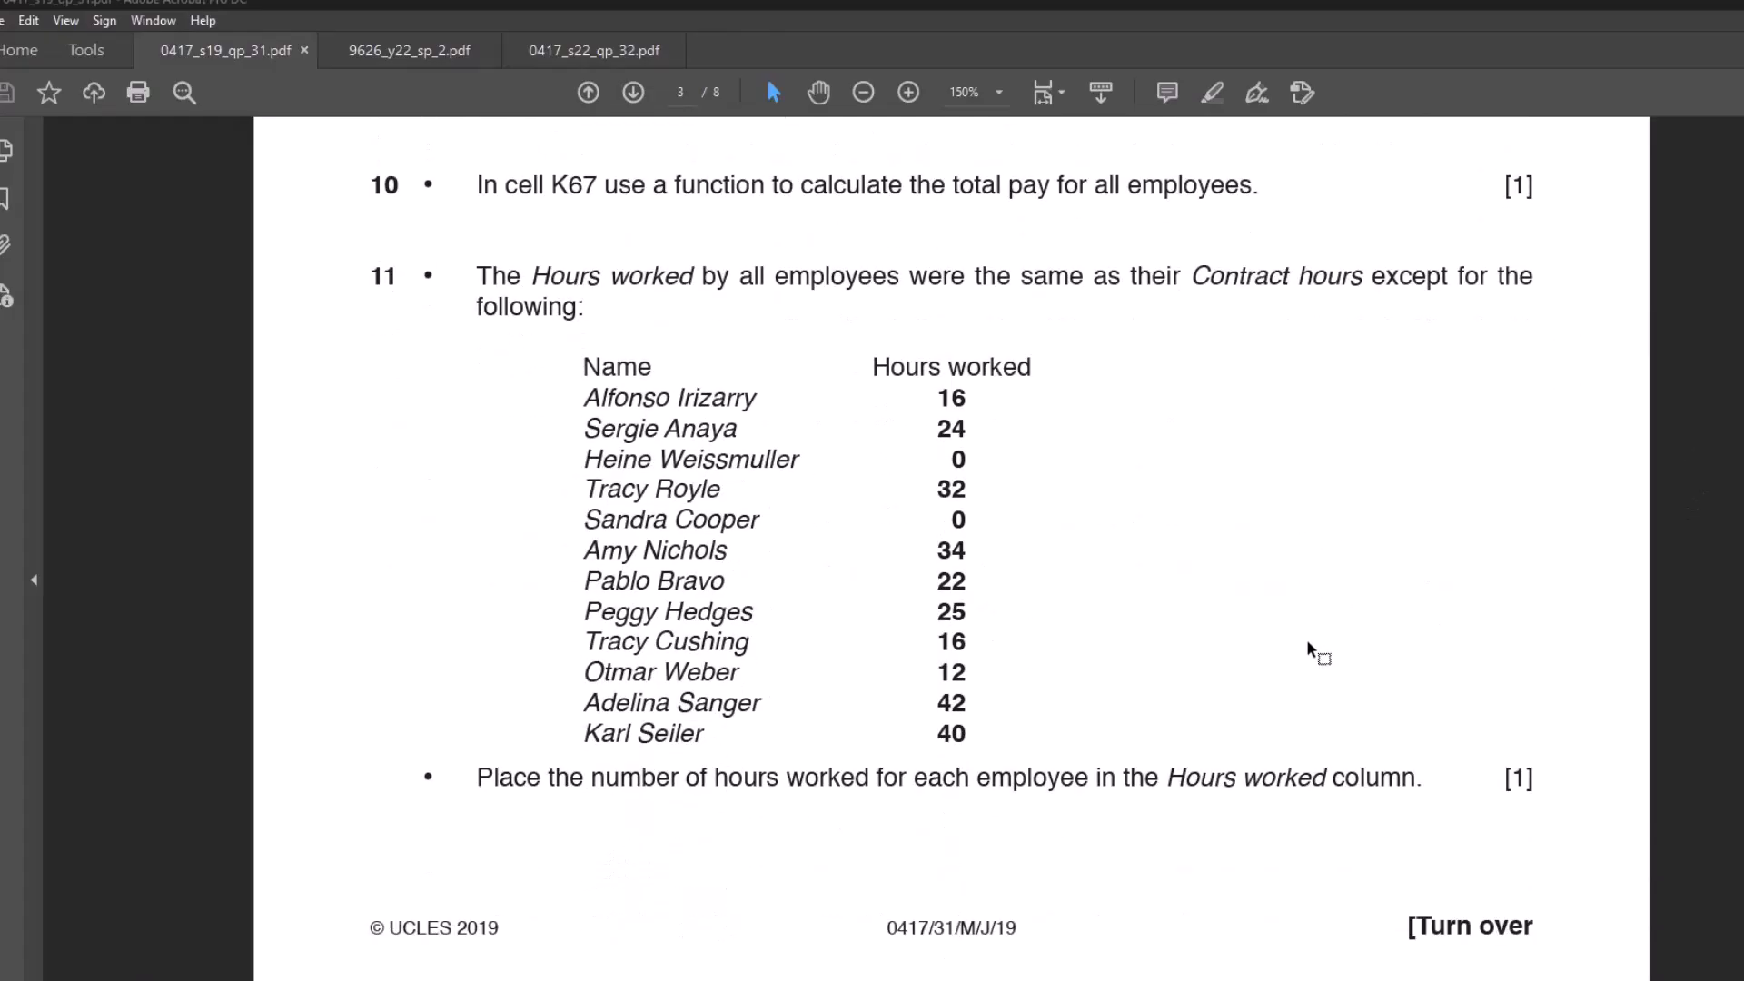
pyautogui.scroll(4, 1312, 651)
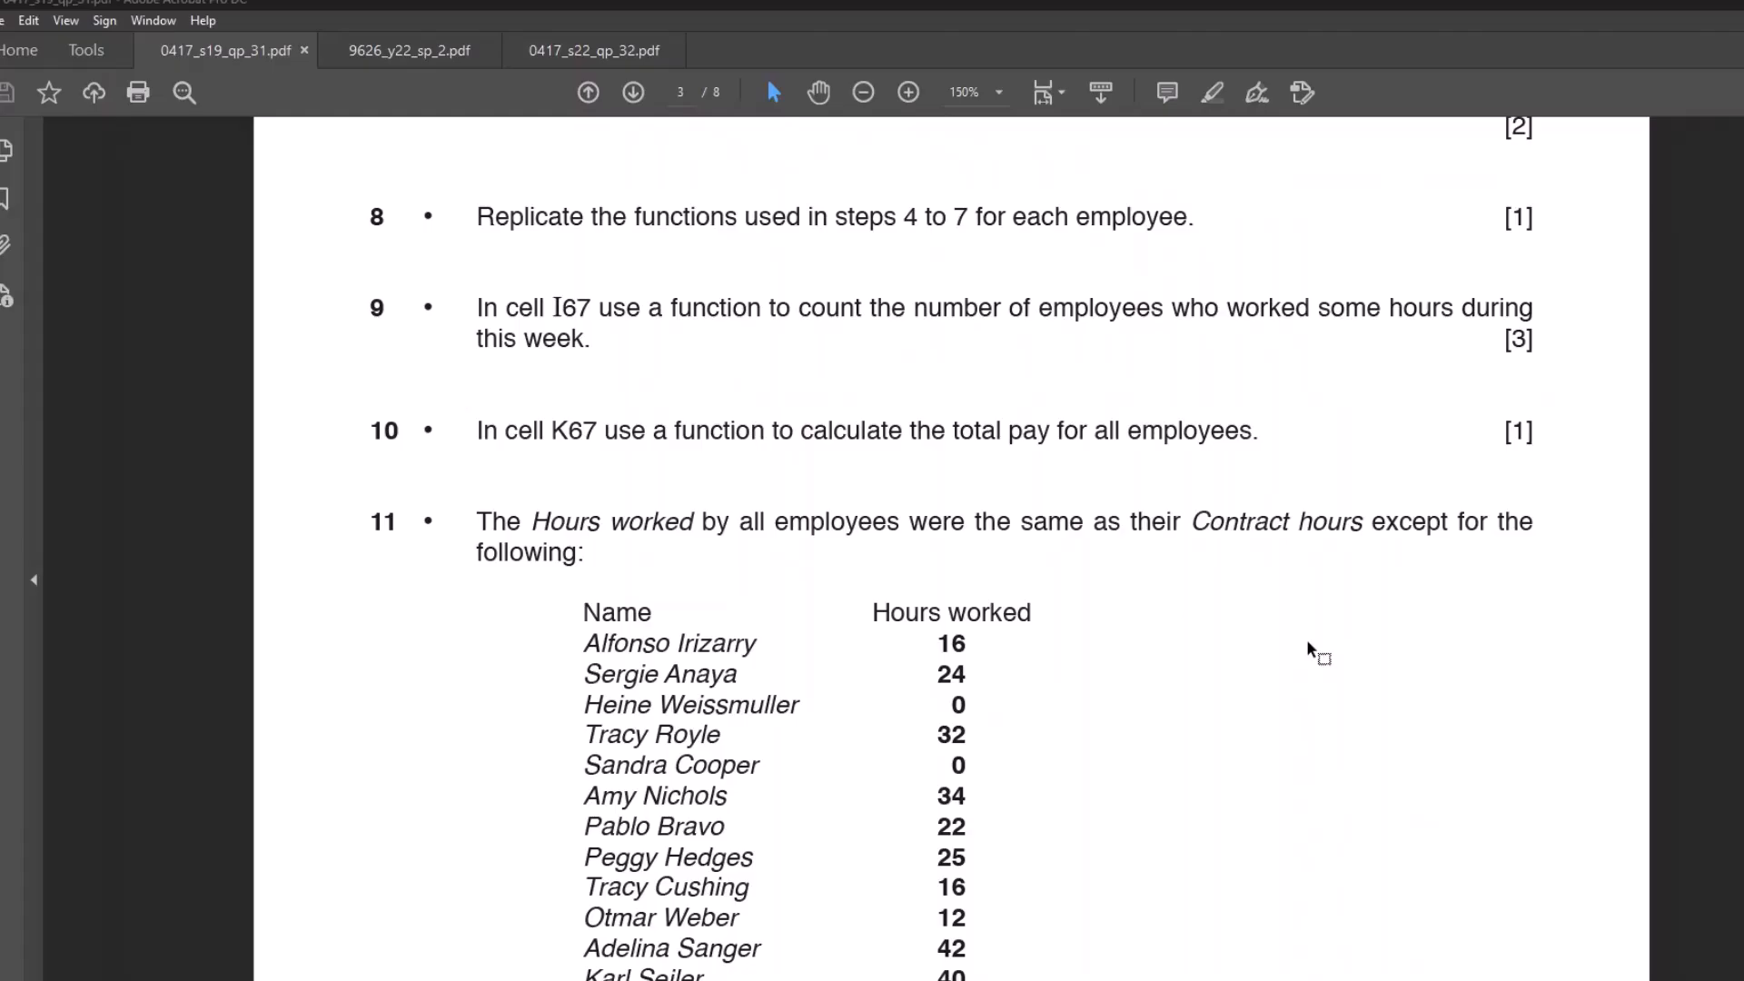
pyautogui.scroll(-2, 1260, 668)
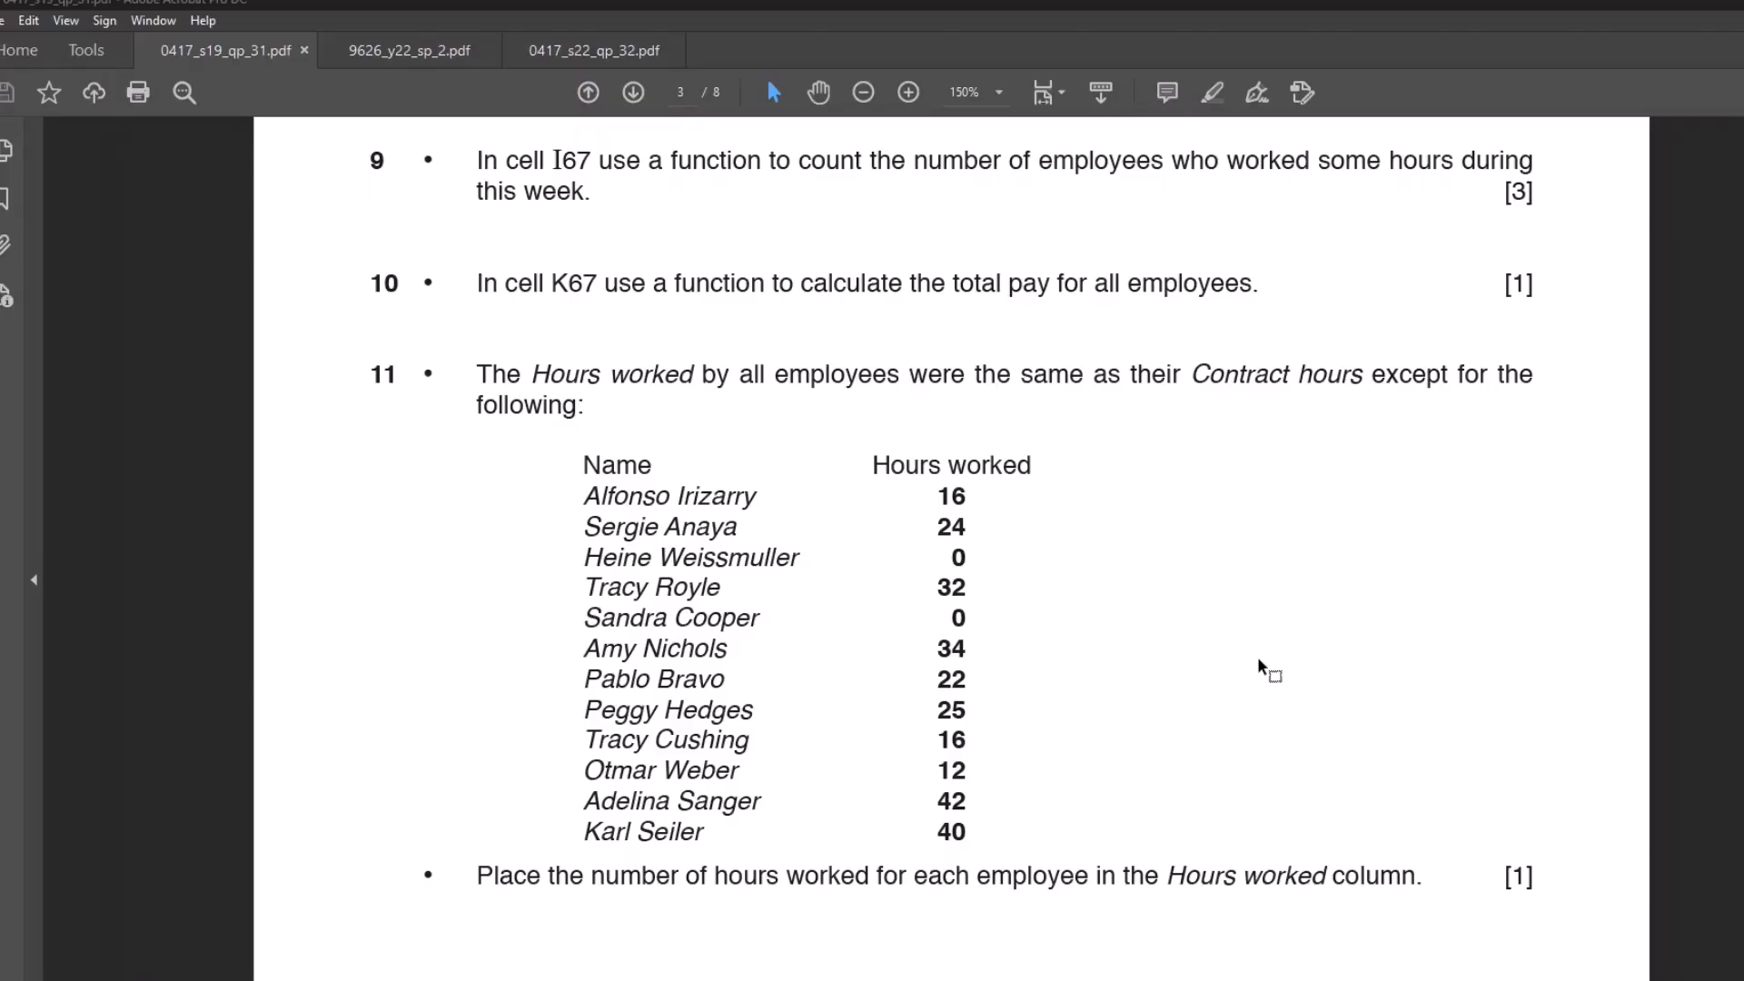
pyautogui.scroll(-1, 1267, 670)
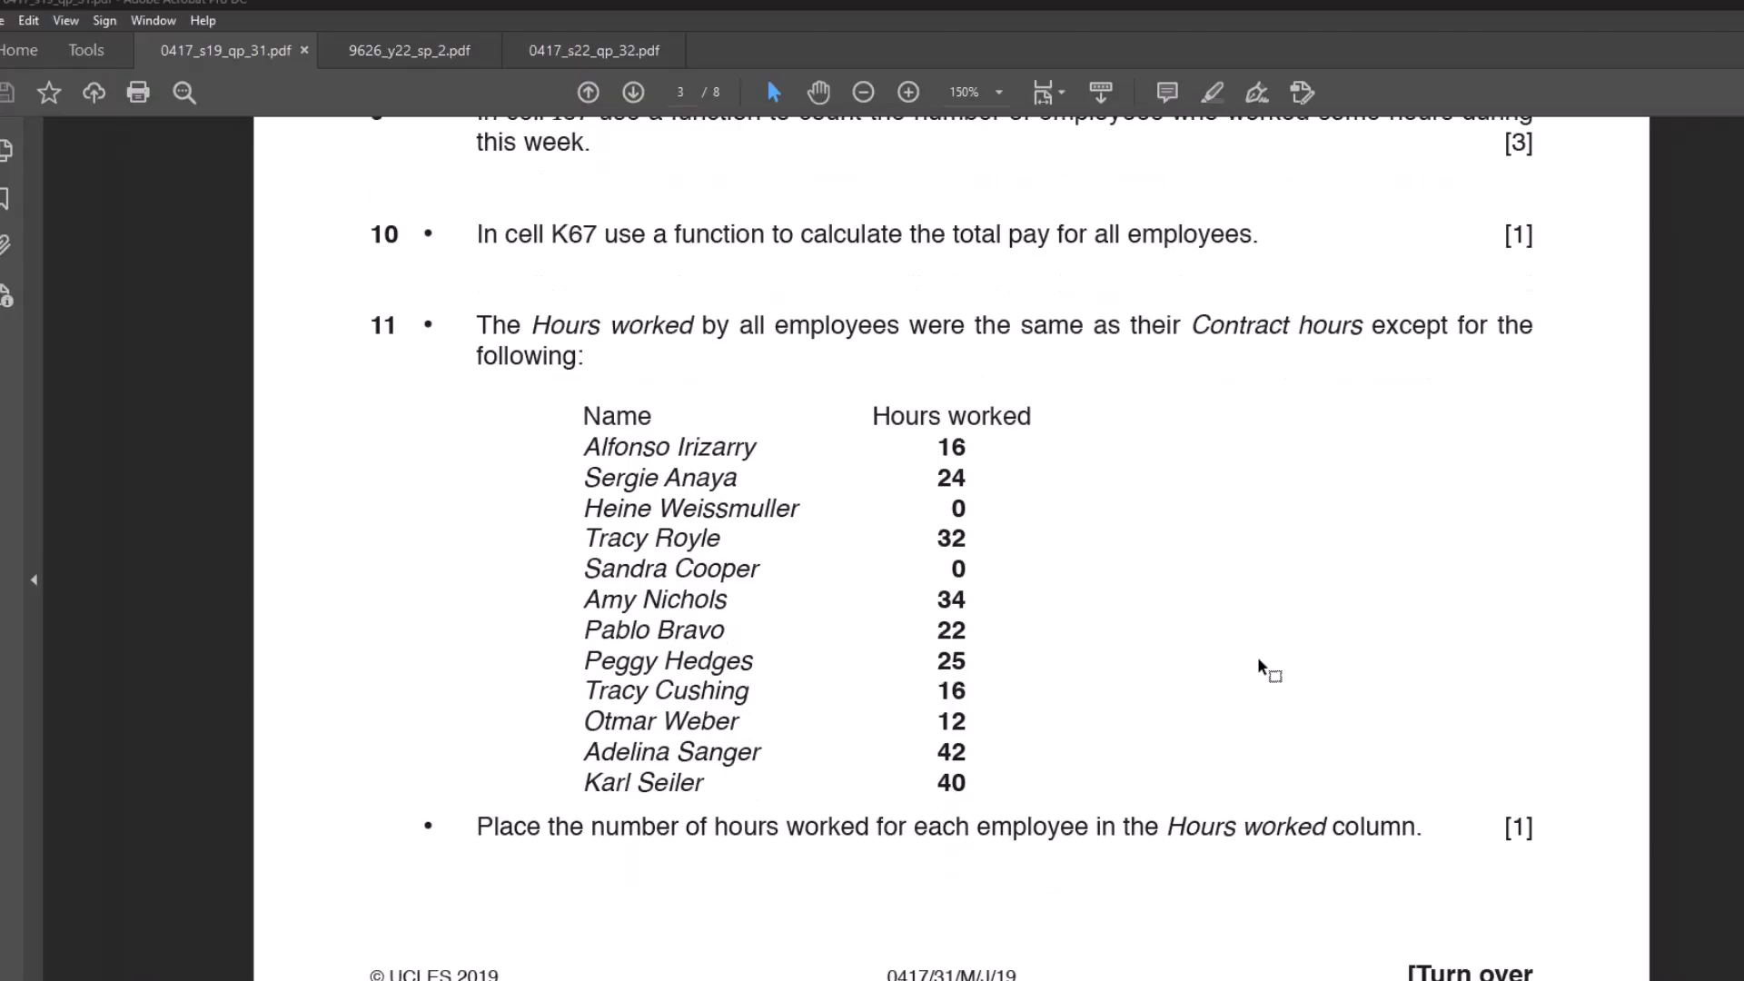